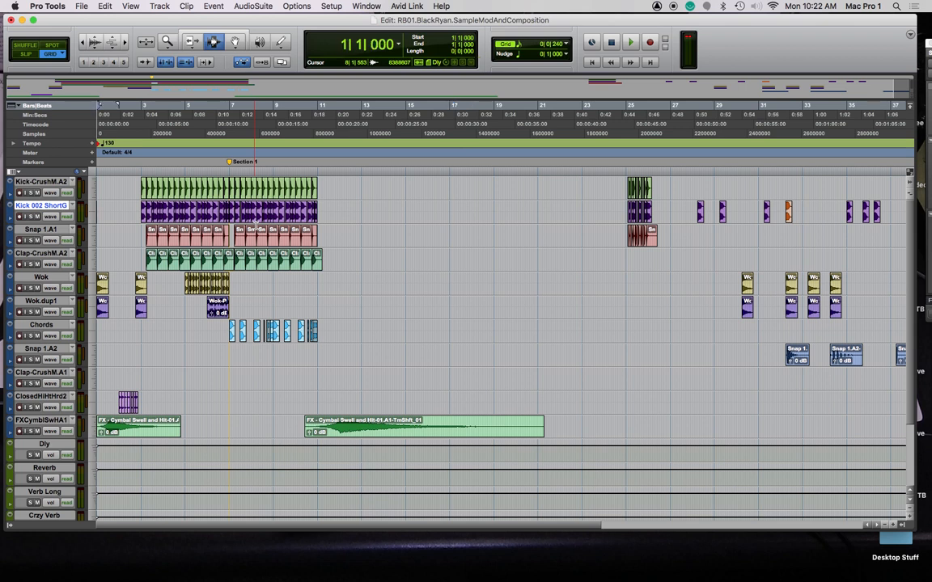
Play back the existing arrangement through the section that starts at bar 7
key(space)
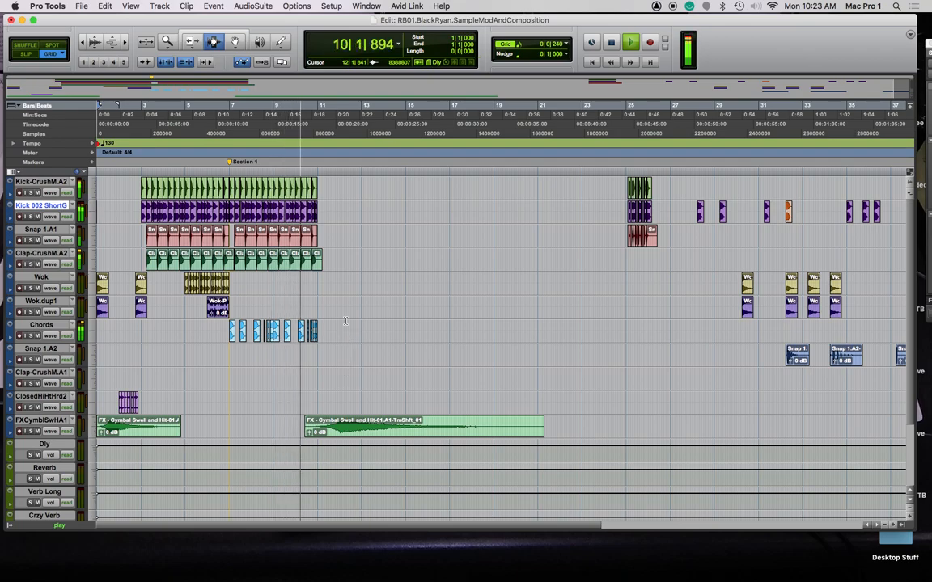
key(space)
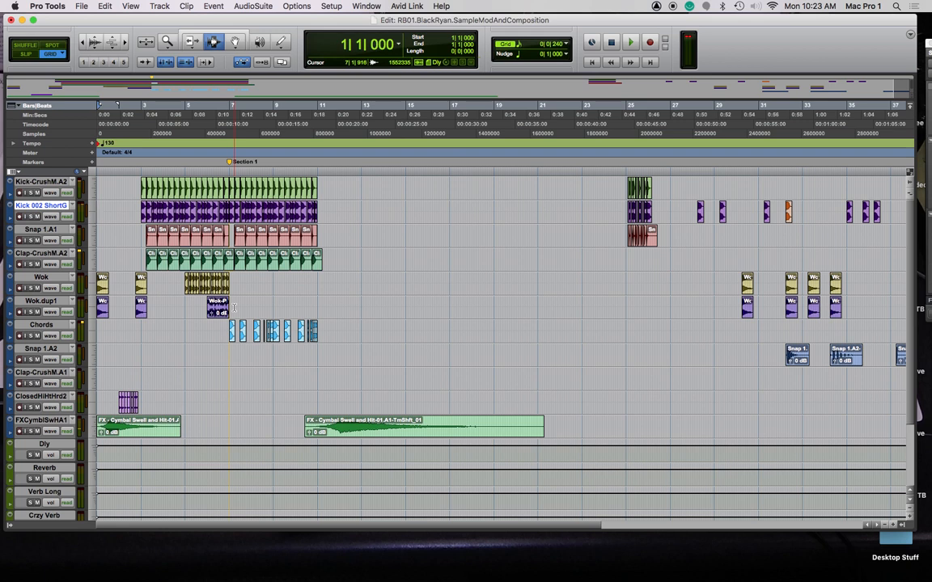
Copy the bar 6 clips on the Wok and Wok.dup1 tracks and paste them at bar 10
key(t)
key(t)
key(t)
scroll(412, 243, right, 15)
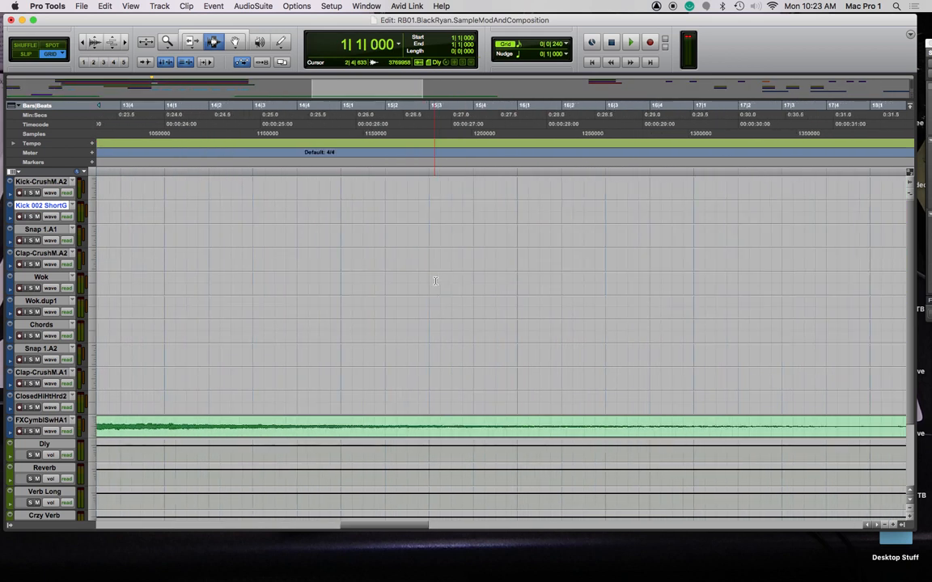
scroll(435, 282, left, 15)
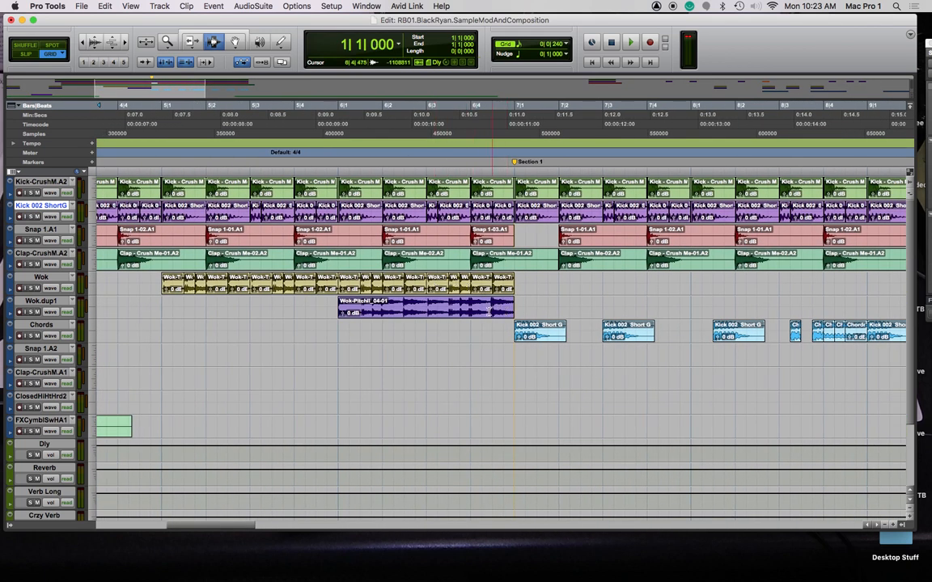
double_click(490, 311)
shift+click(349, 287)
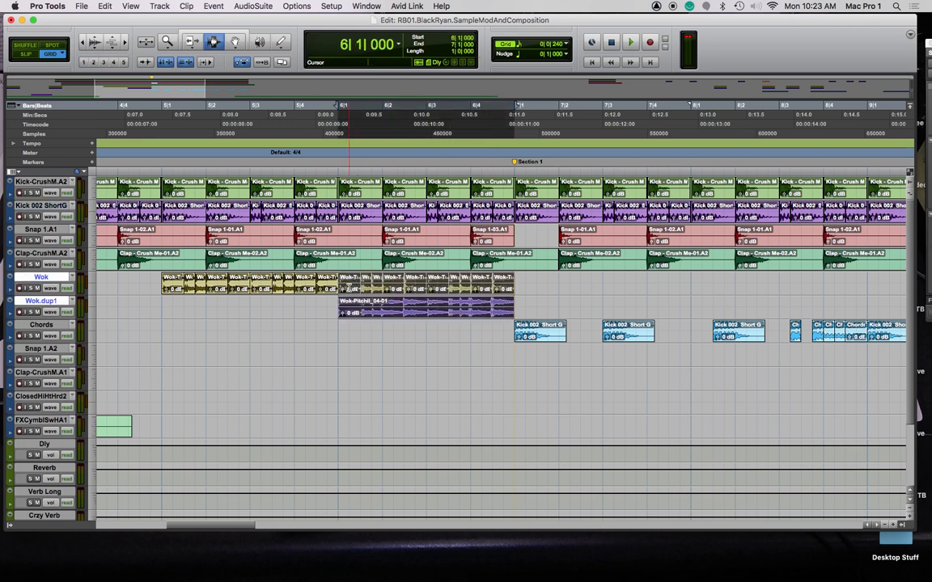
drag(349, 287, 823, 288)
key(super+z)
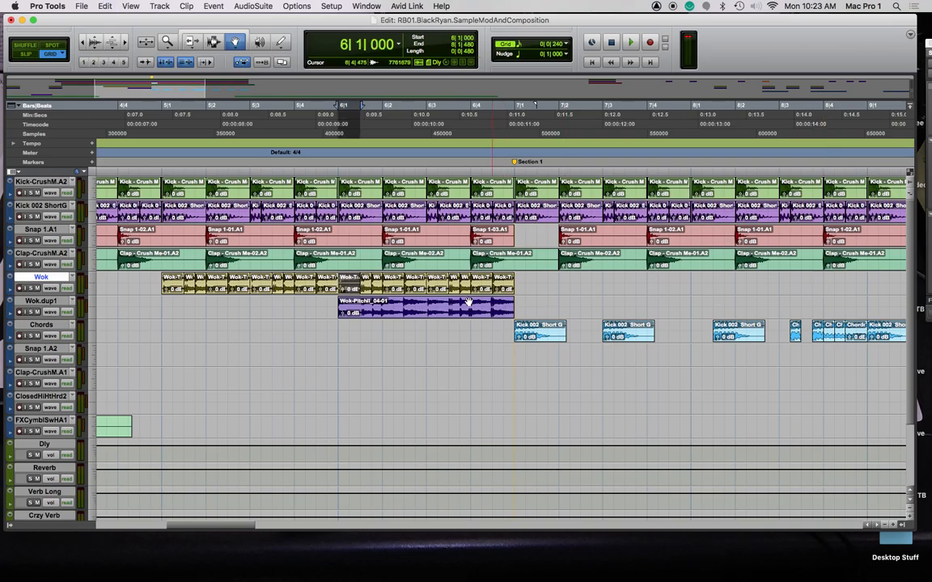
shift+click(483, 313)
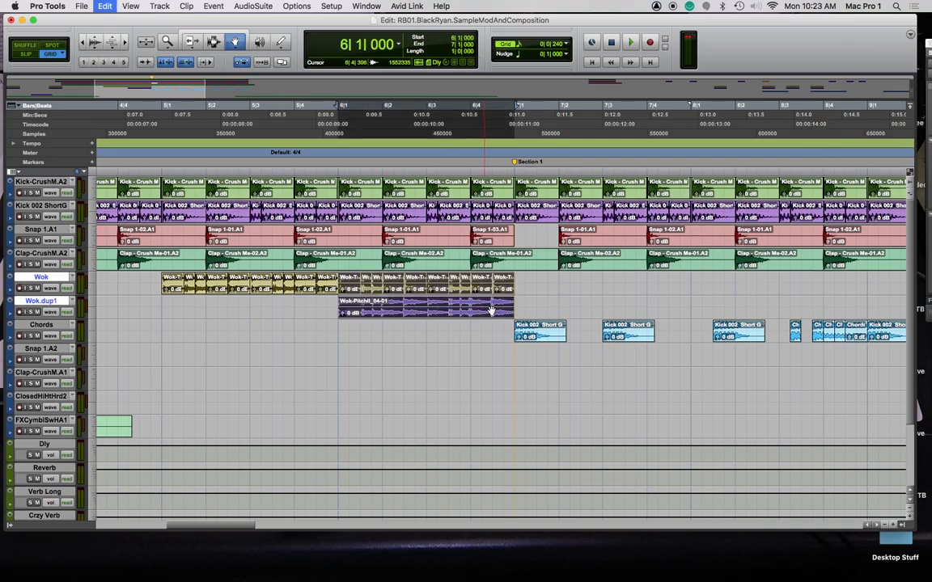
scroll(490, 310, right, 15)
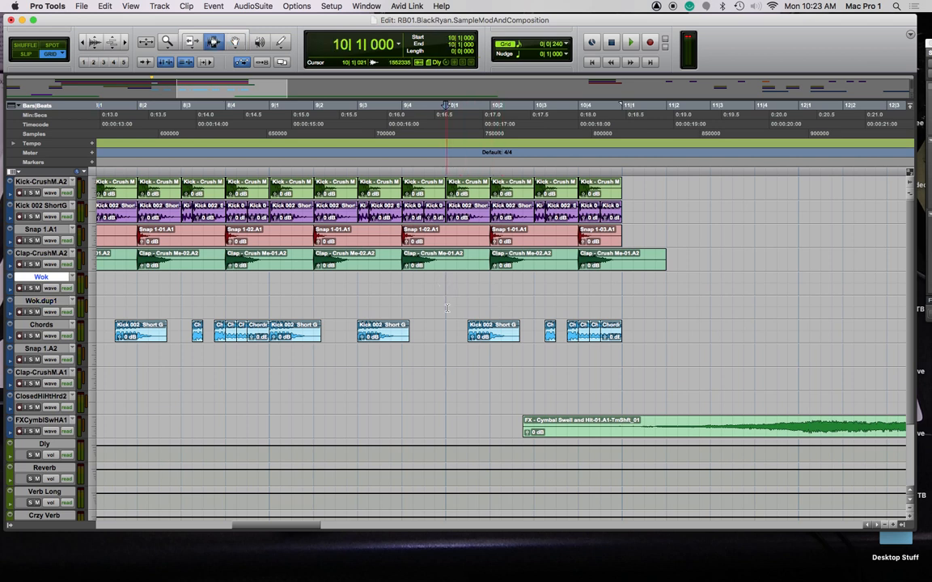
key(super+v)
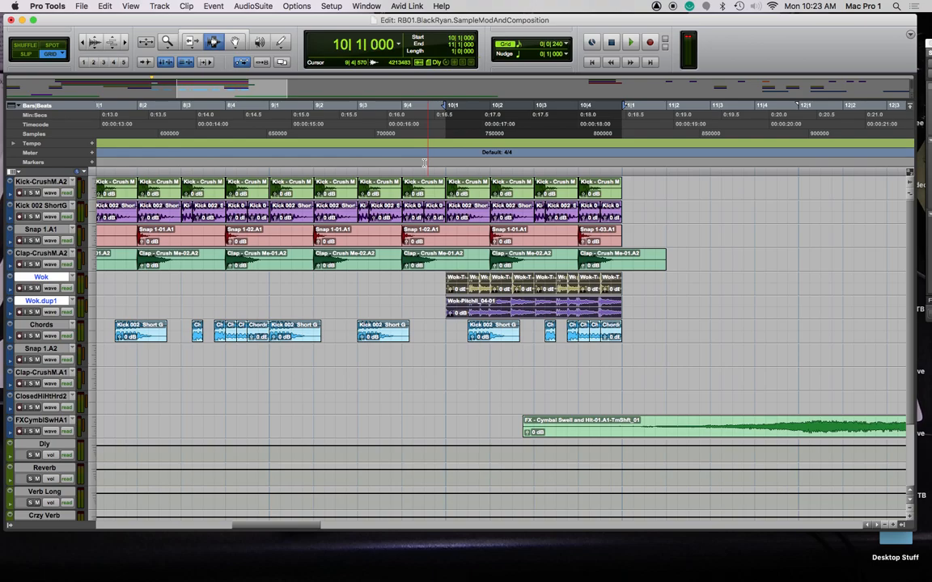
Play back from bar 9 beat 2 and switch the main counter to Min:Secs
click(315, 169)
key(space)
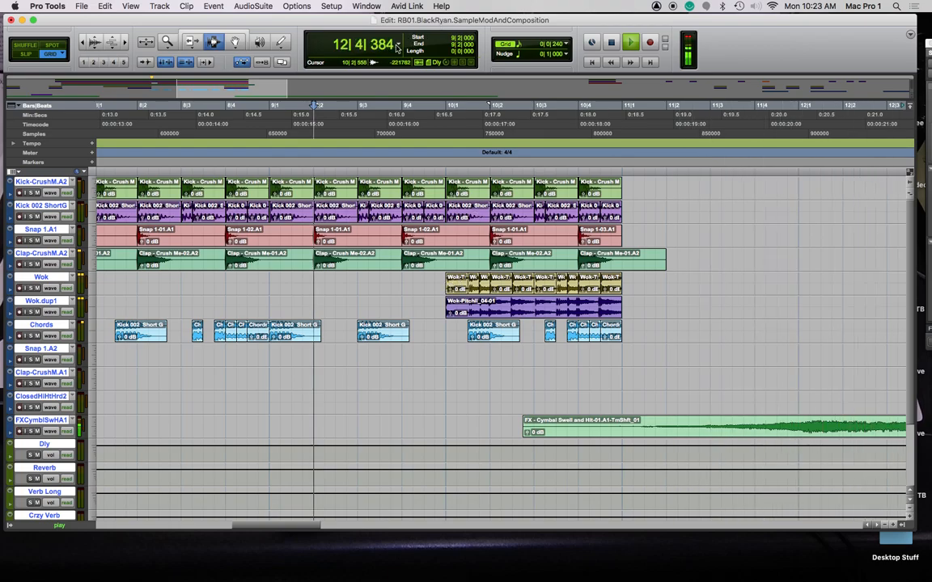
click(399, 45)
click(421, 54)
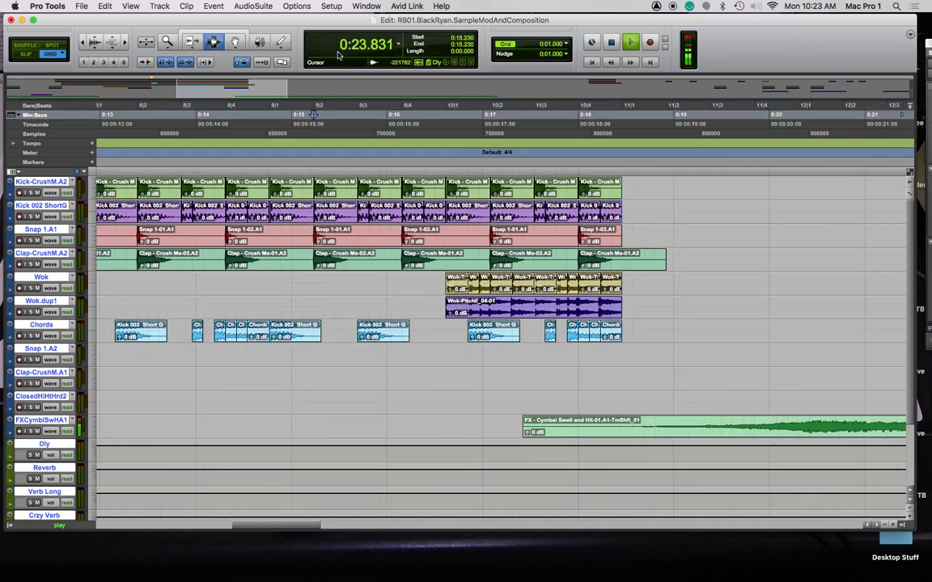
key(space)
key(space)
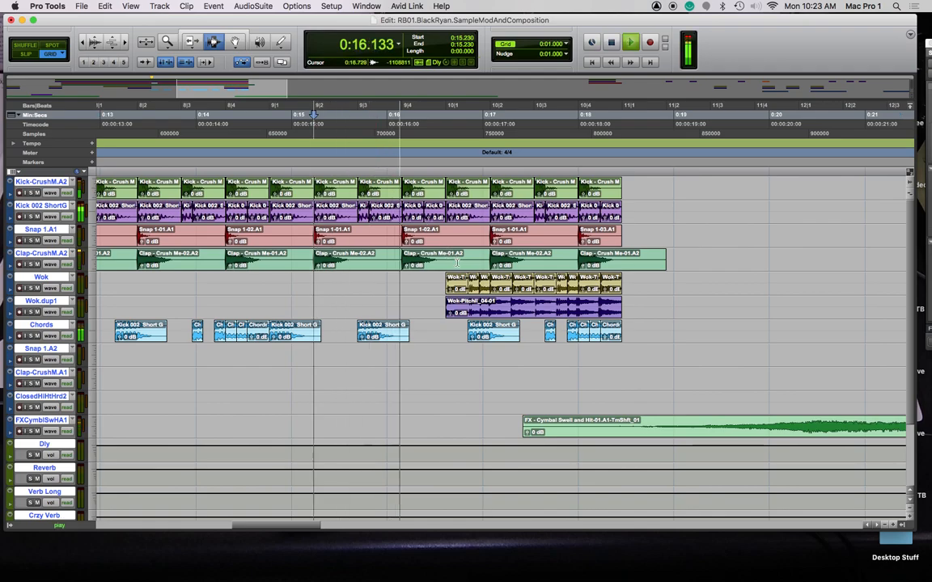
Stop playback and move the second cymbal swell clip on the FXCymblSwHA1 track to start at 0:37.000
key(r)
key(r)
scroll(460, 280, right, 1)
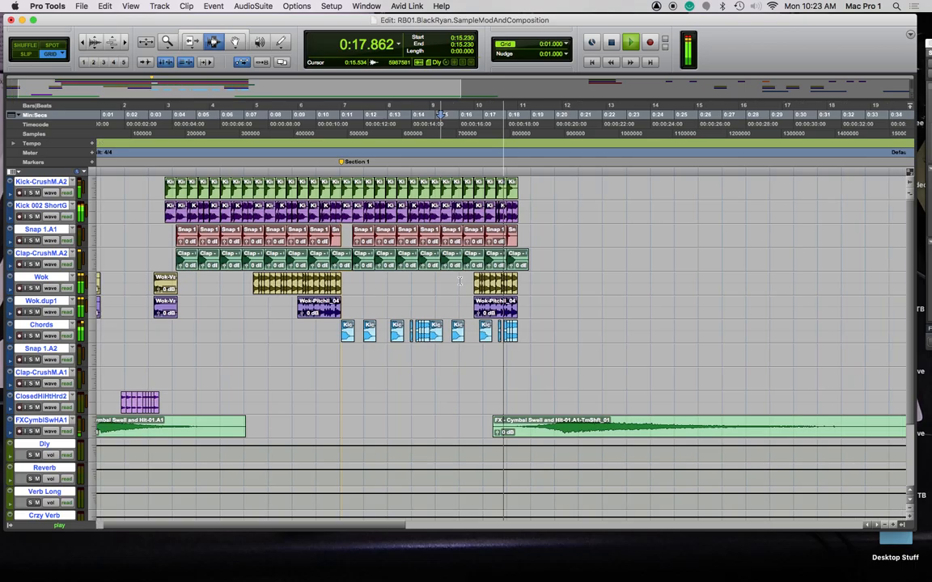
scroll(460, 280, right, 15)
key(space)
scroll(216, 321, left, 8)
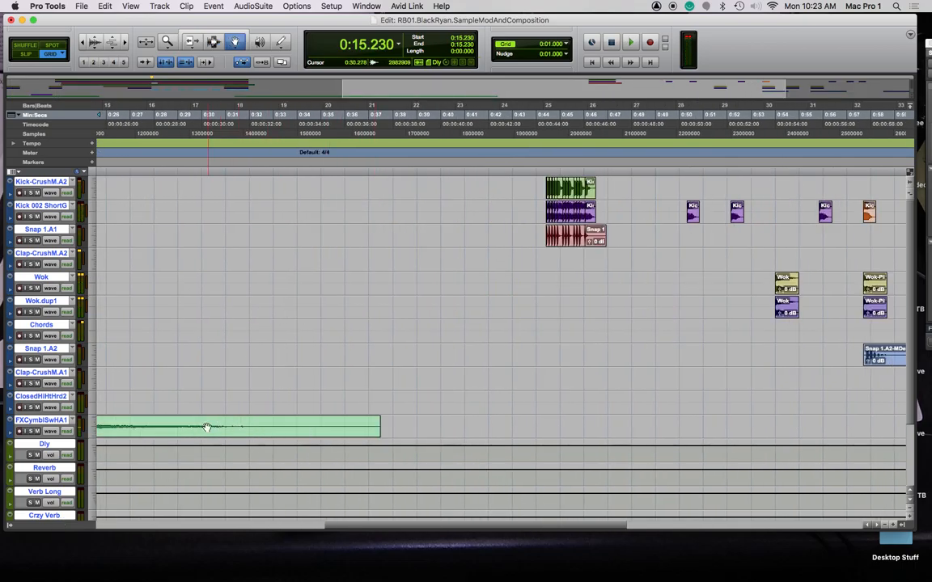
drag(166, 425, 646, 426)
scroll(461, 390, left, 10)
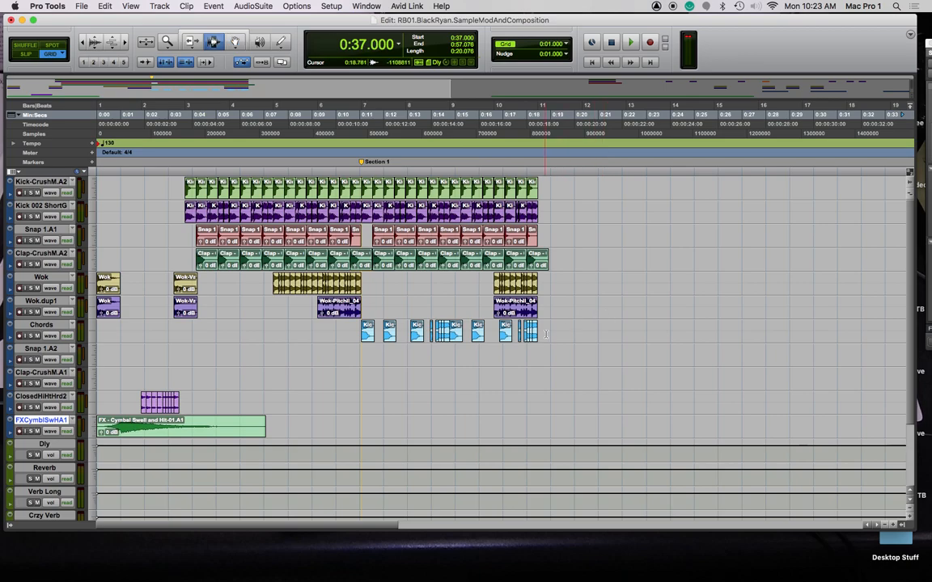
Clear the track selection and set the main counter back to Bars|Beats
drag(550, 332, 226, 184)
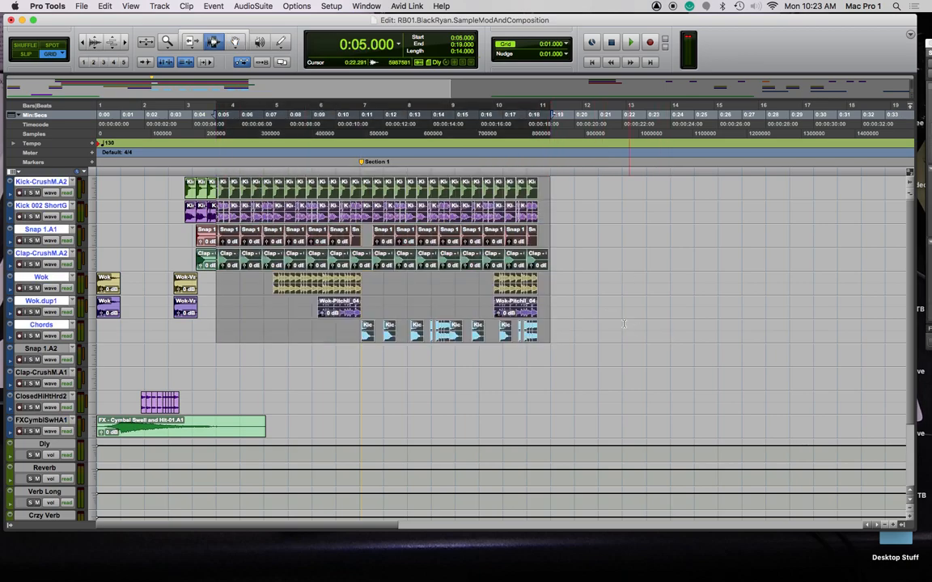
click(623, 324)
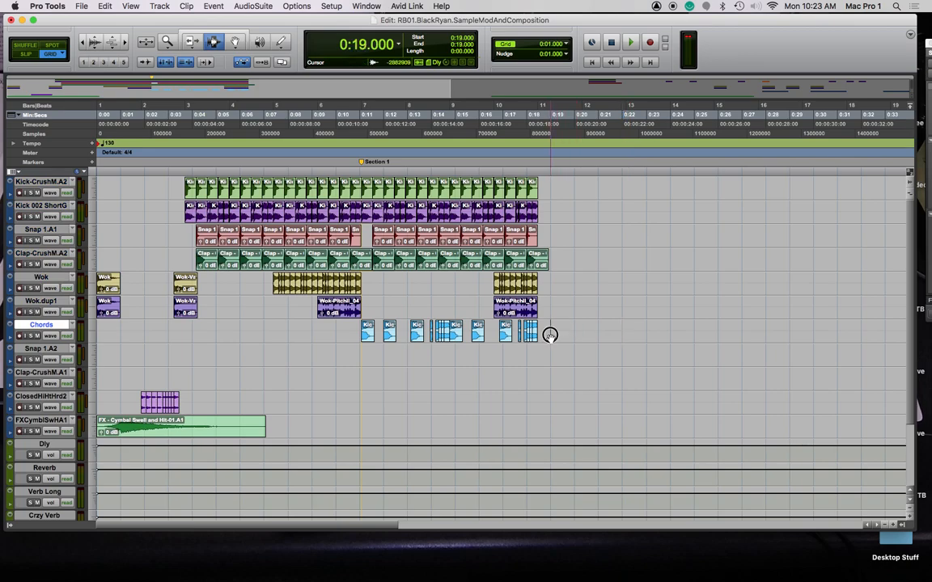
click(399, 45)
click(420, 34)
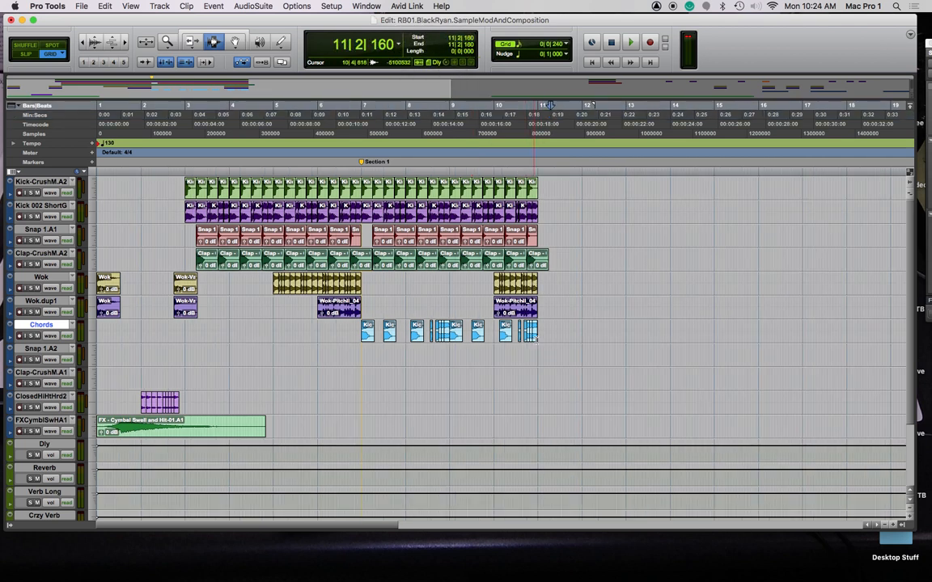
Duplicate bars 7 through 10 on the Kick-CrushM.A2 through Chords tracks to bar 11, and start playback from bar 7
drag(526, 331, 366, 176)
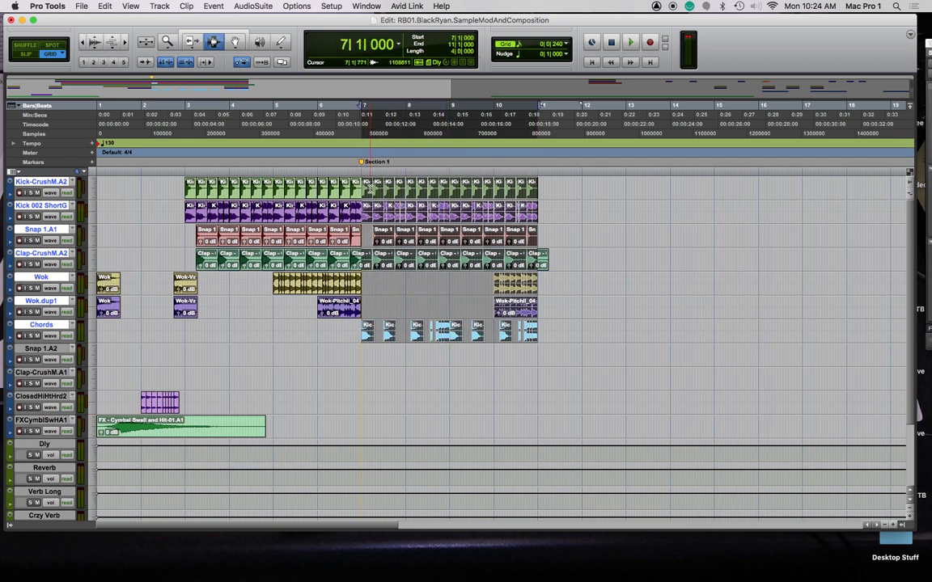
key(super+d)
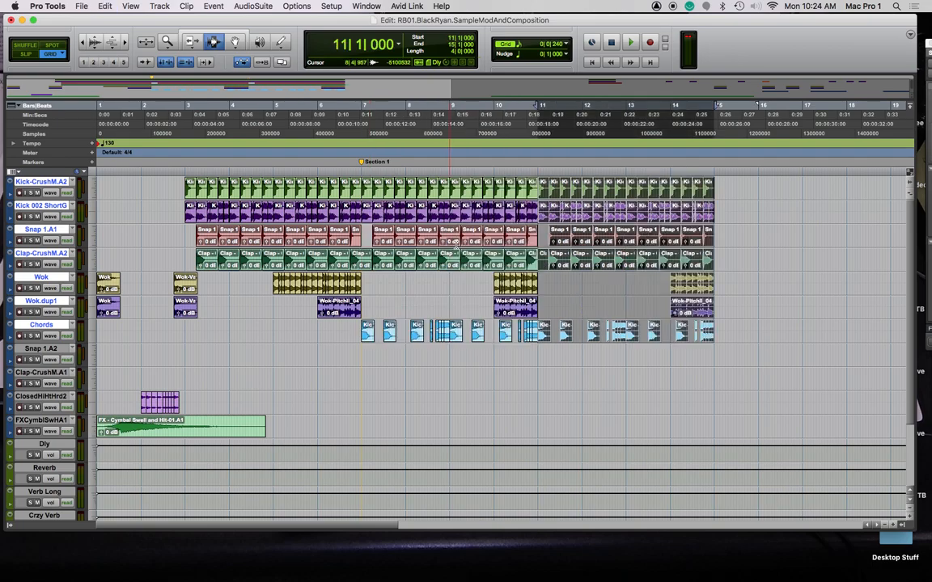
click(361, 172)
key(space)
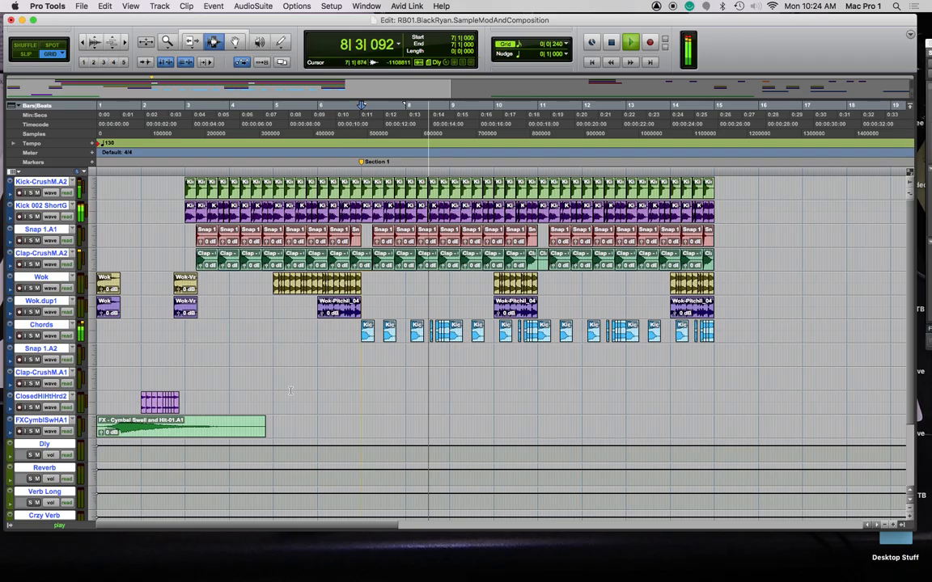
Copy the closed hi-hat roll from 2|3|240 to 2|4|480 and paste it at 11|3|000 and 12|3|720
drag(181, 402, 168, 402)
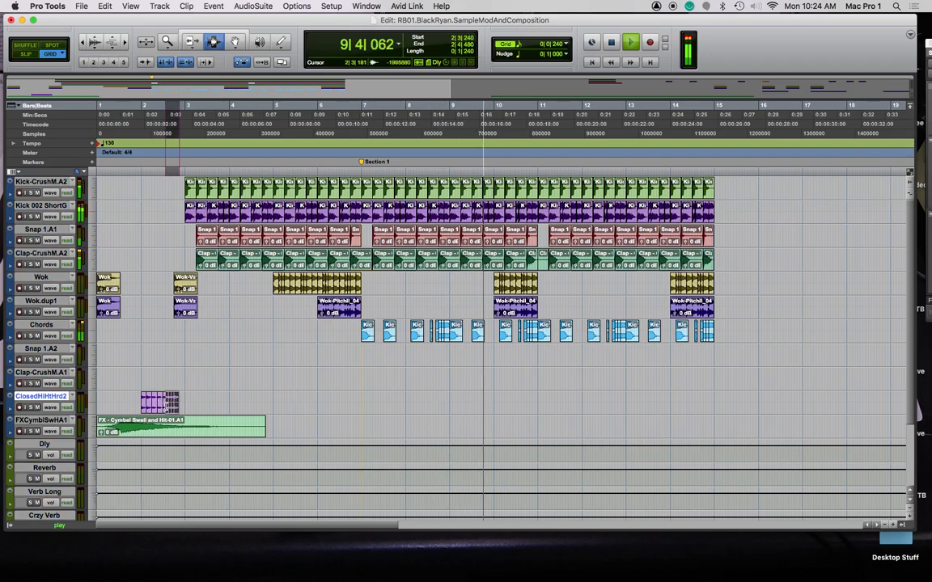
click(561, 403)
key(super+v)
click(612, 404)
key(super+v)
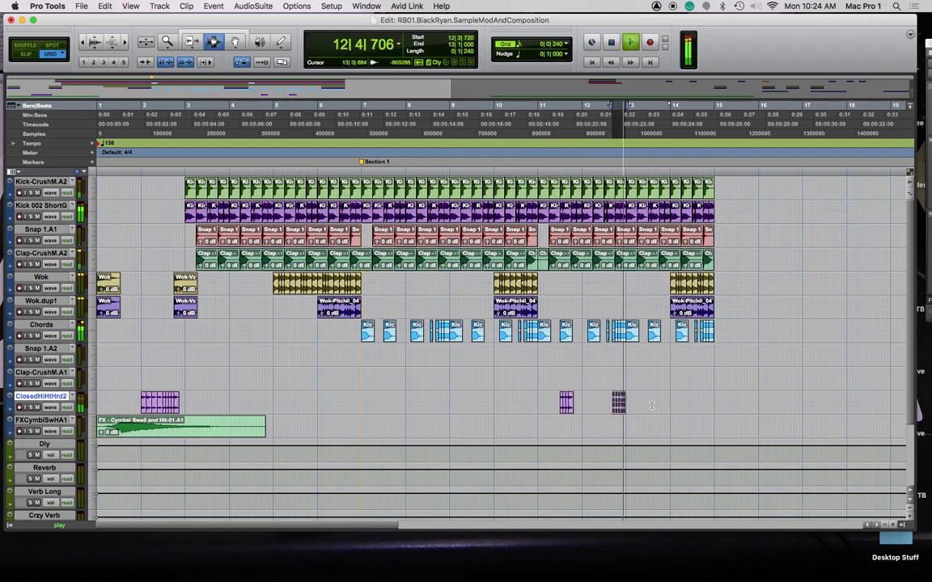
key(space)
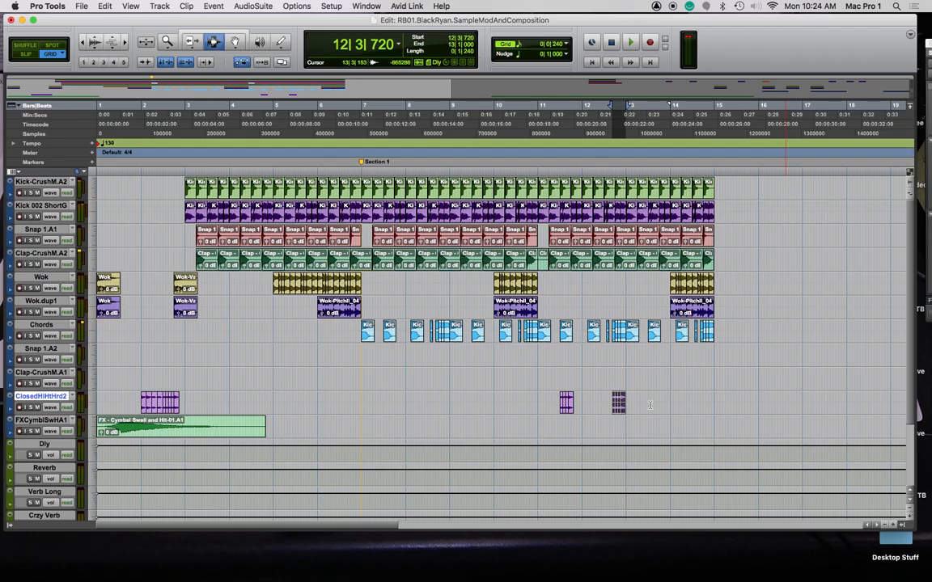
Play back from bar 11 to check the pasted closed hi-hat rolls against the beat
key(super+bracketright)
key(super+bracketright)
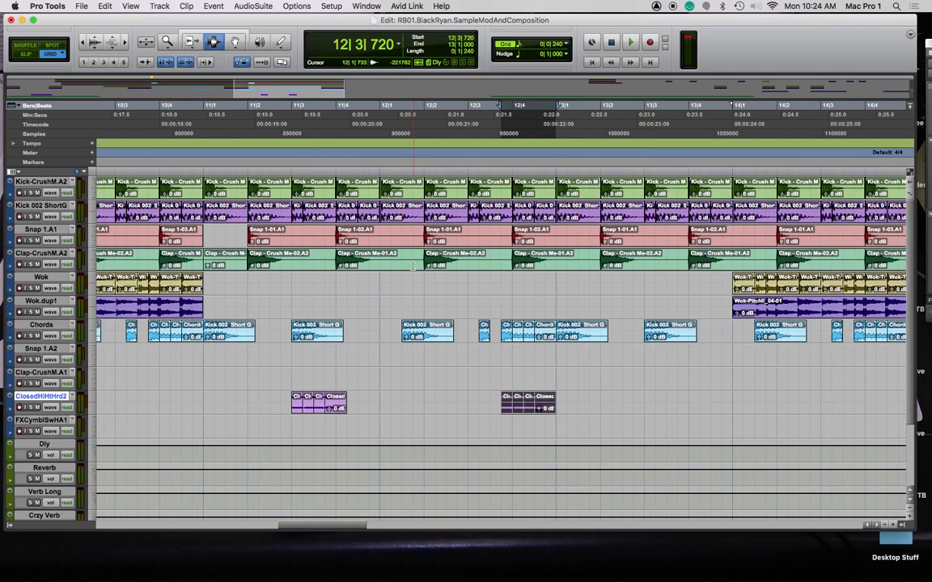
click(203, 167)
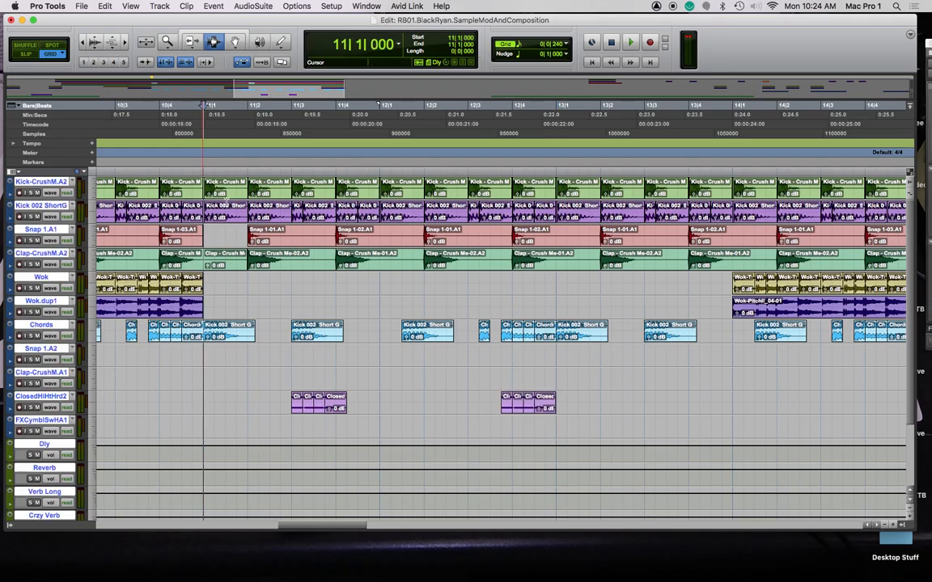
key(space)
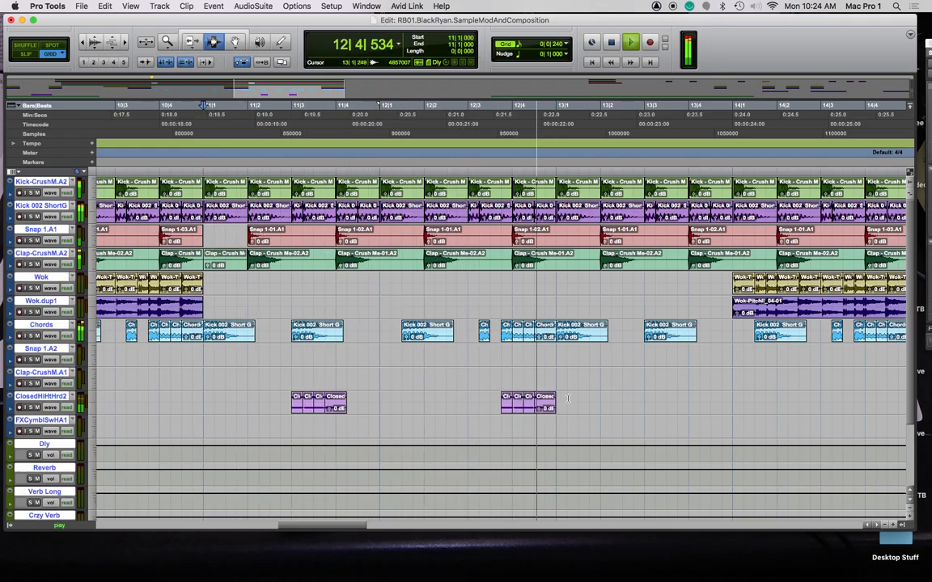
key(space)
Duplicate the closed hi-hat passage of bars 11 and 12 to bar 13, and play back from 10|4|720
drag(203, 398, 553, 408)
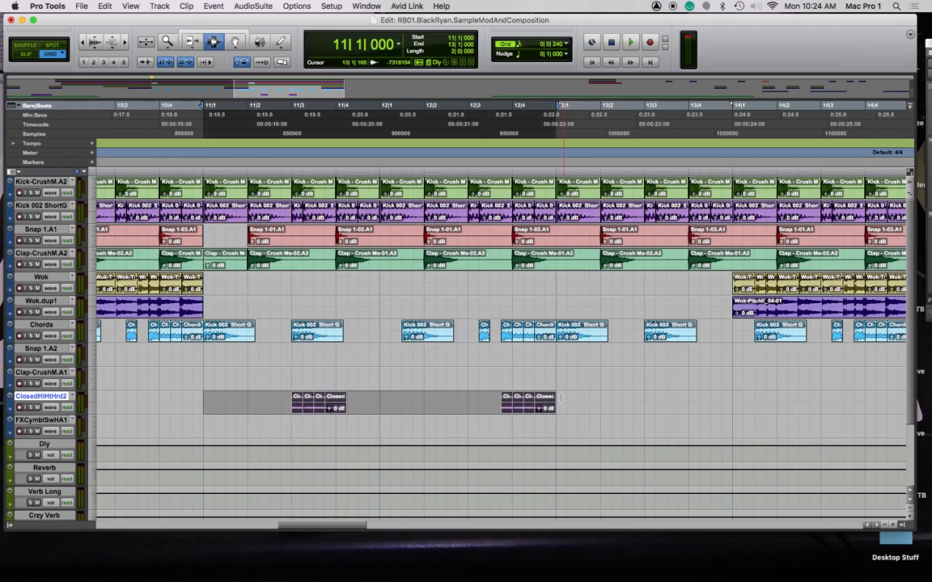
key(super+d)
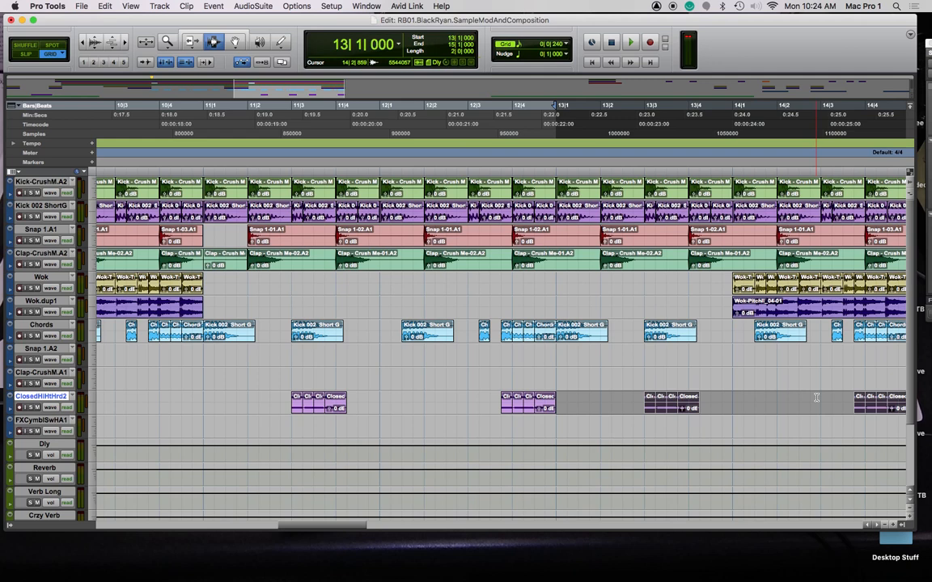
key(super+bracketleft)
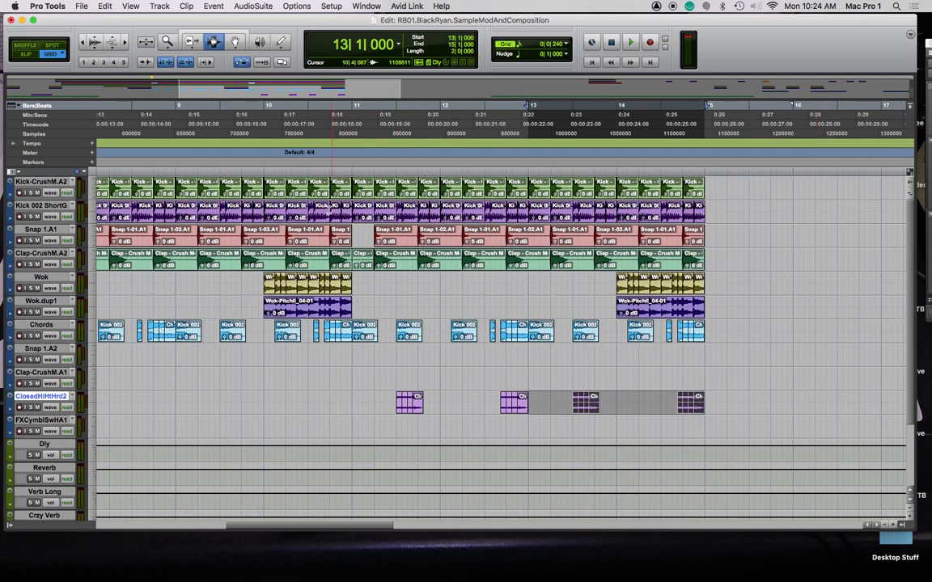
click(348, 171)
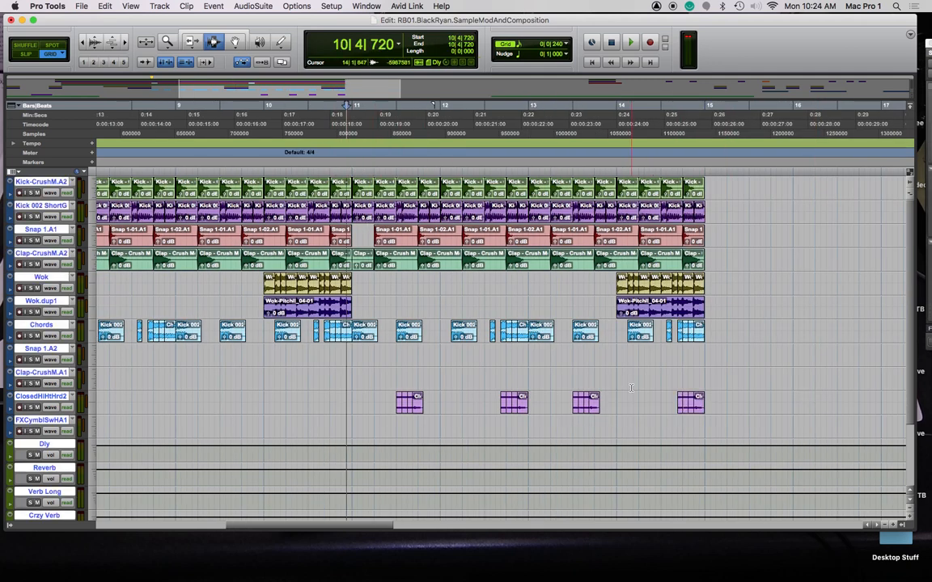
key(space)
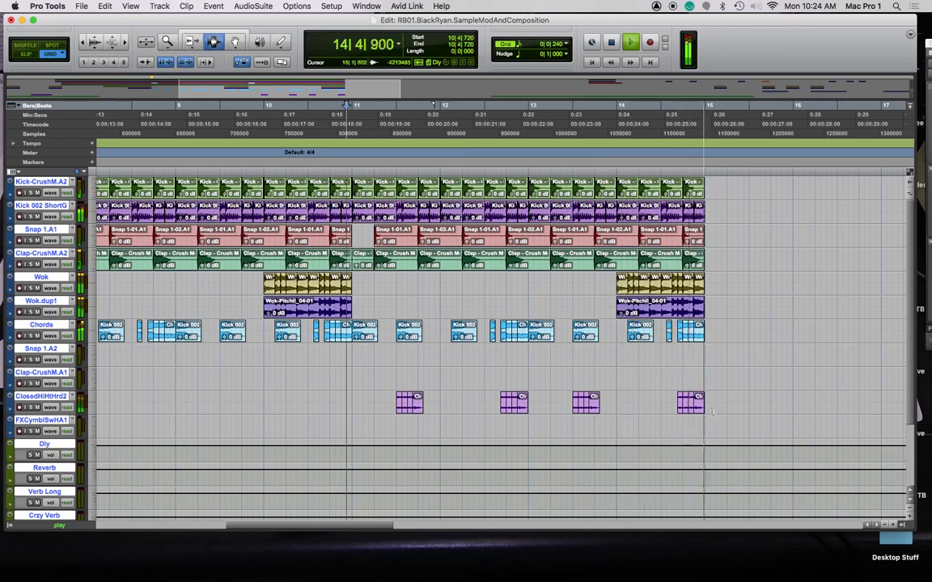
key(space)
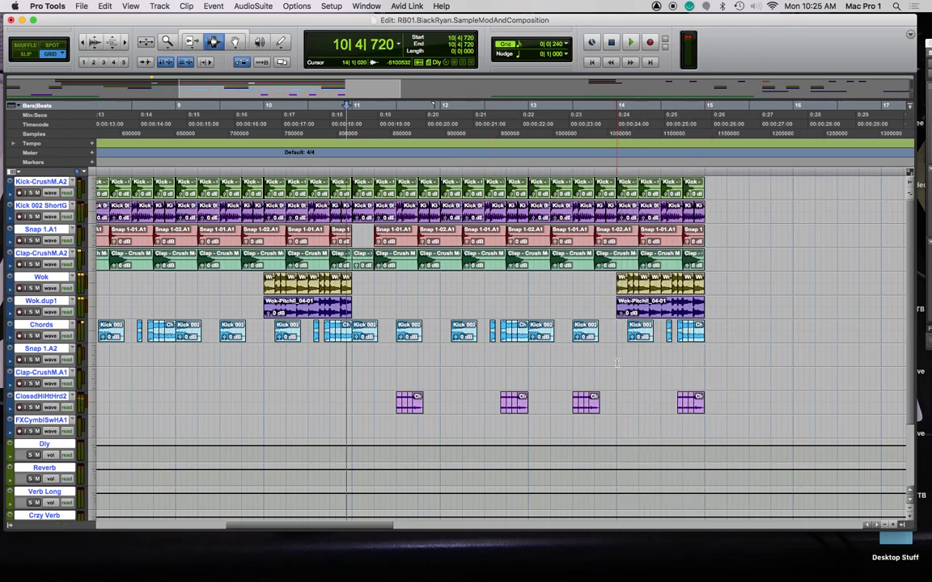
Duplicate the passage from 11|1|000 to 15|1|240 on the Kick-CrushM.A2 through ClosedHiHtHrd2 tracks directly after itself
key(r)
key(r)
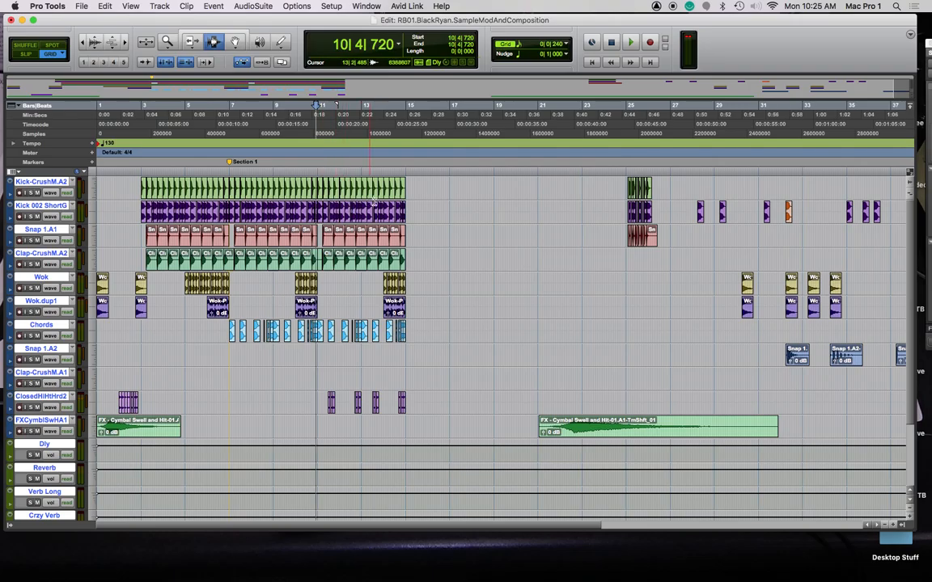
drag(405, 408, 319, 172)
key(super+bracketright)
key(super+bracketright)
key(super+bracketright)
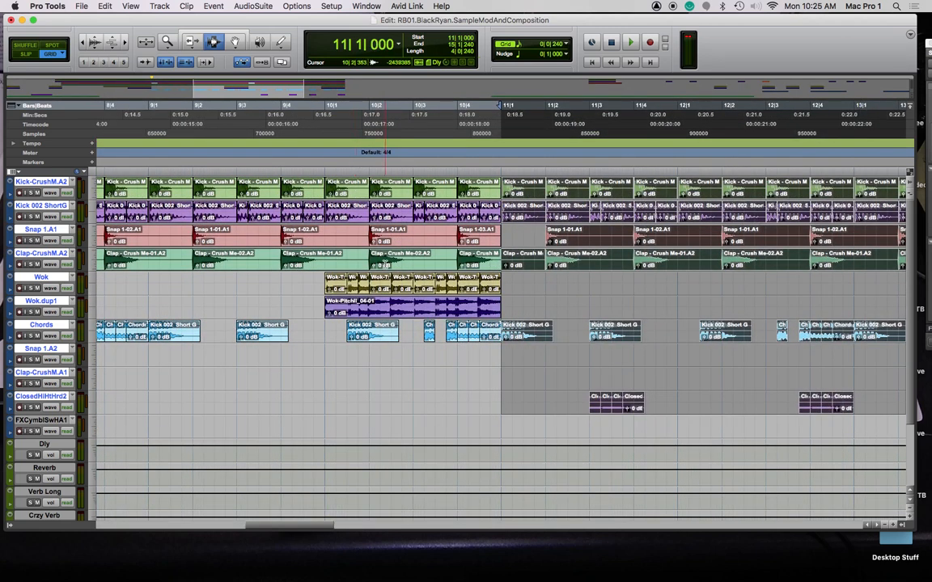
key(super+bracketleft)
key(super+bracketleft)
key(super+bracketleft)
key(super+bracketleft)
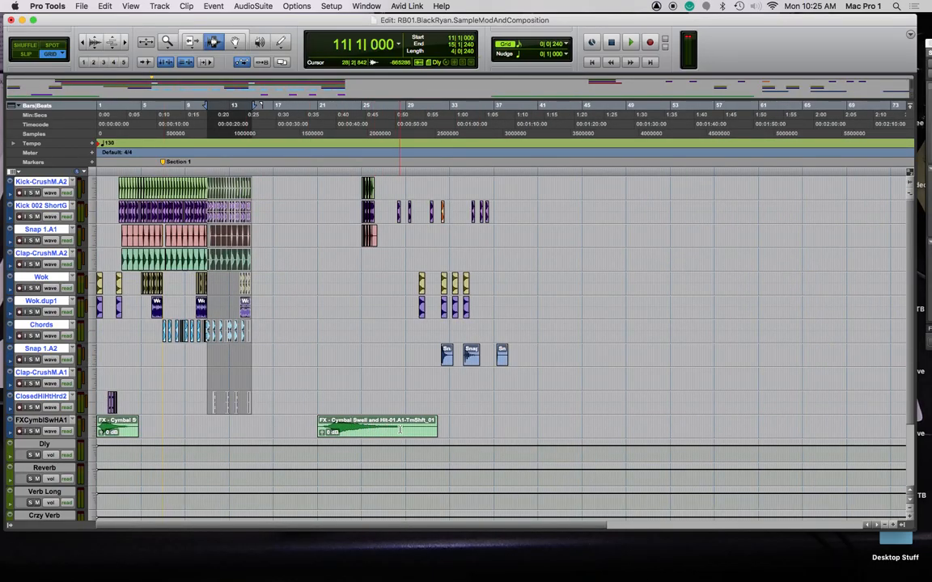
key(super+d)
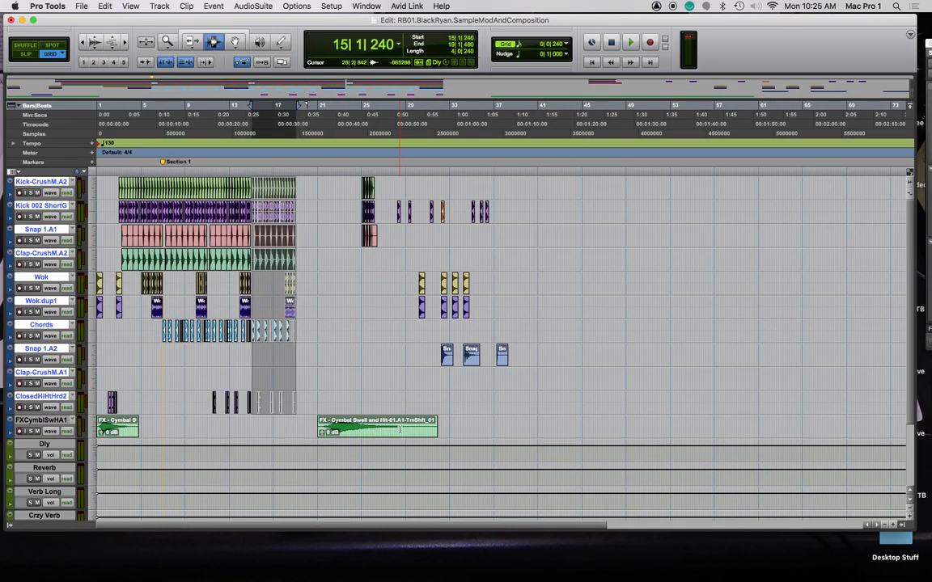
Play back from 11|3|480 and examine the join at bar 15 where the duplicated section starts
click(220, 173)
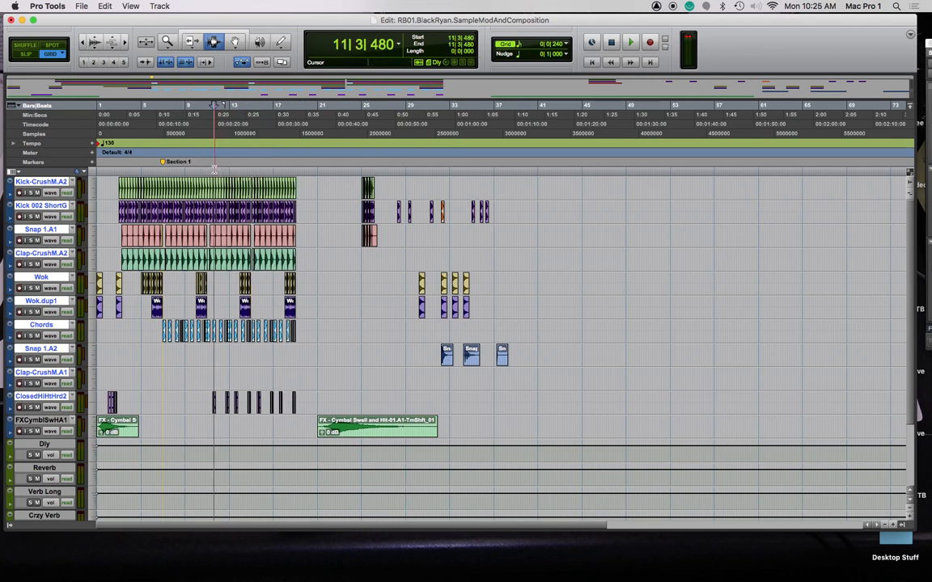
key(space)
key(super+bracketright)
key(super+bracketright)
key(super+bracketright)
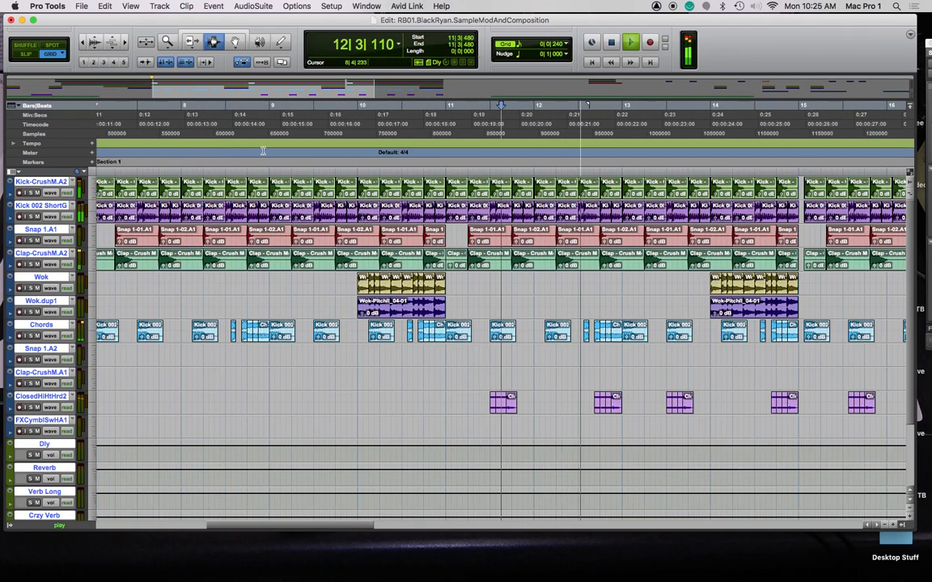
scroll(263, 166, right, 15)
scroll(263, 167, left, 6)
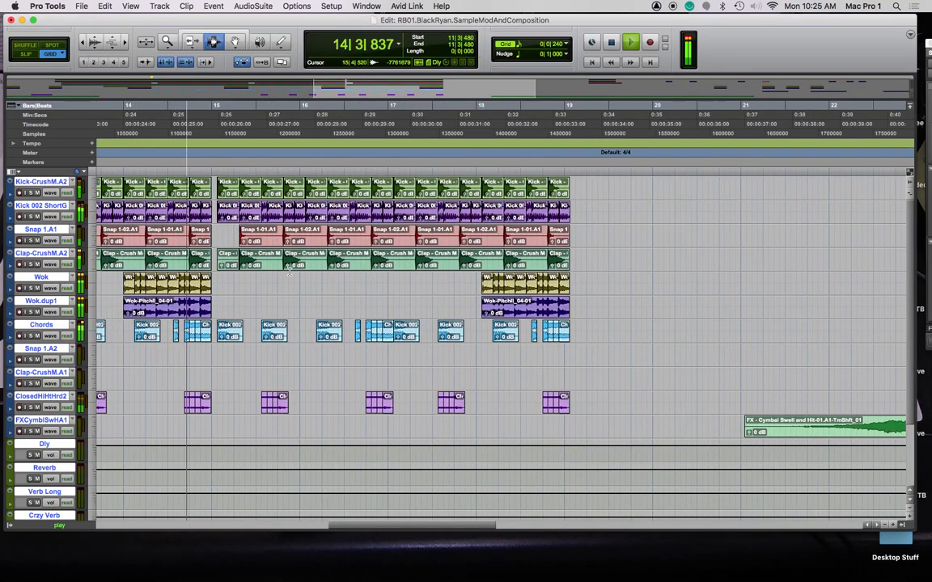
key(space)
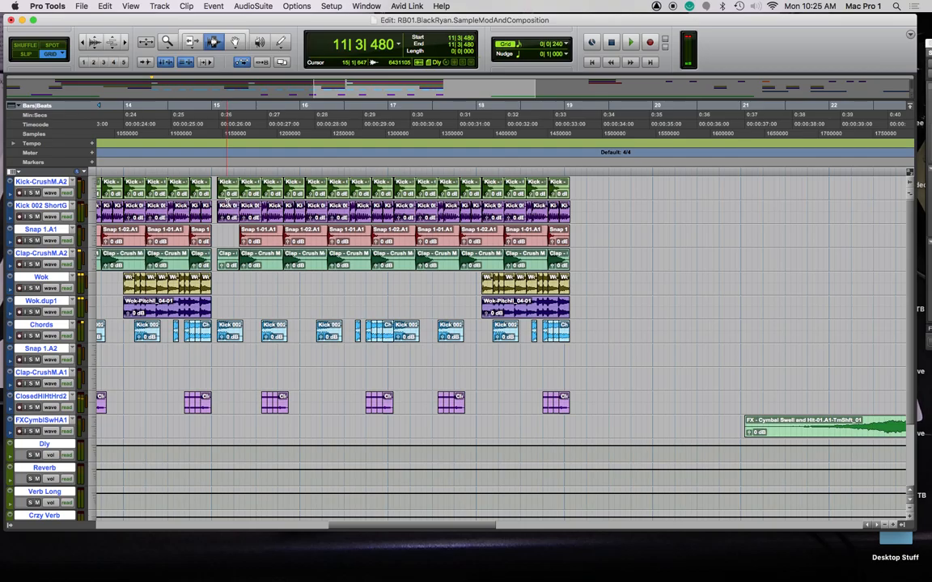
Shift the duplicated clips of all tracks from 15|1|240 back to 15|1|000, and play back the transition from 14|4|480
drag(218, 186, 588, 406)
drag(224, 188, 199, 173)
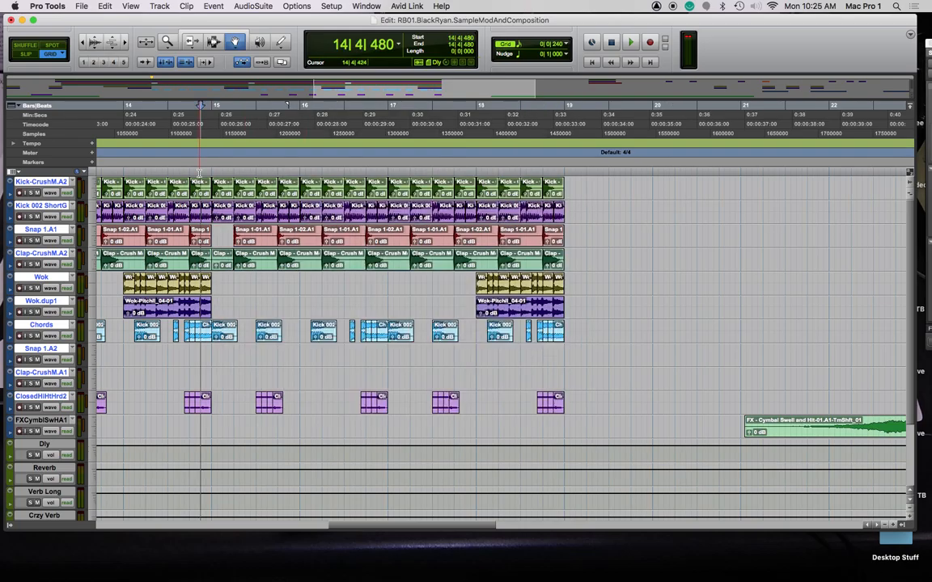
key(space)
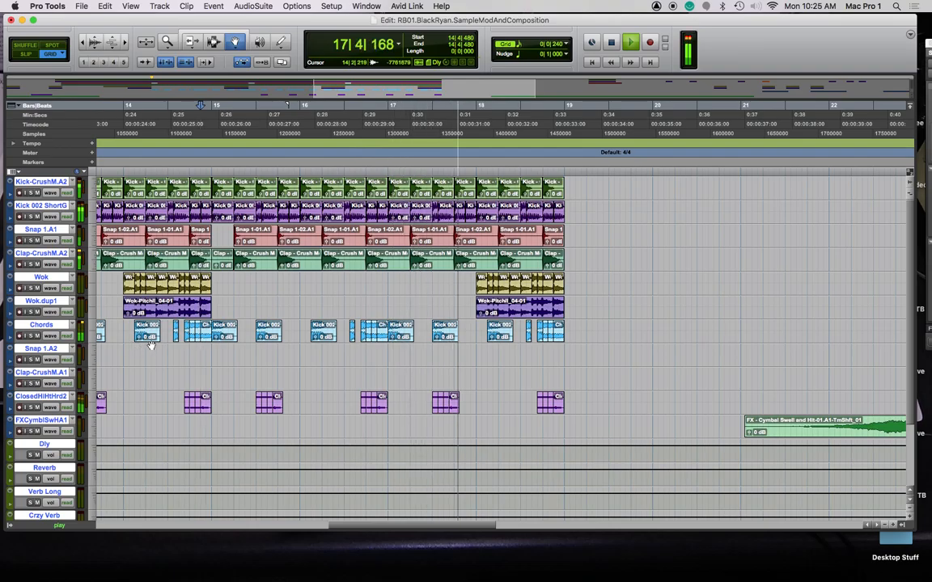
key(r)
key(r)
key(r)
key(space)
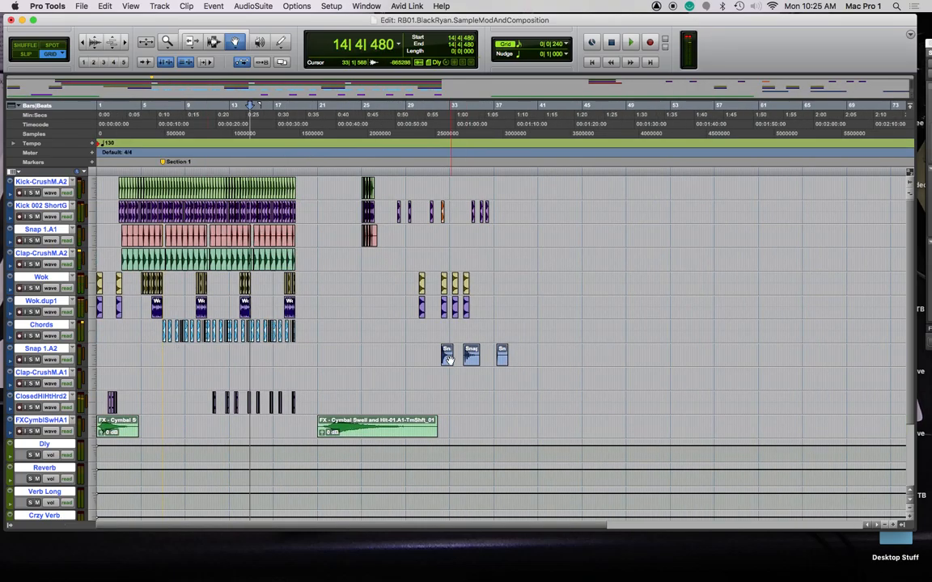
Move the three Snap 1.A2 effect clips from beyond bar 31 into the arrangement, starting at 12|1|000, 13|2|240 and 15|2|720
click(447, 358)
key(space)
key(space)
drag(447, 362, 237, 358)
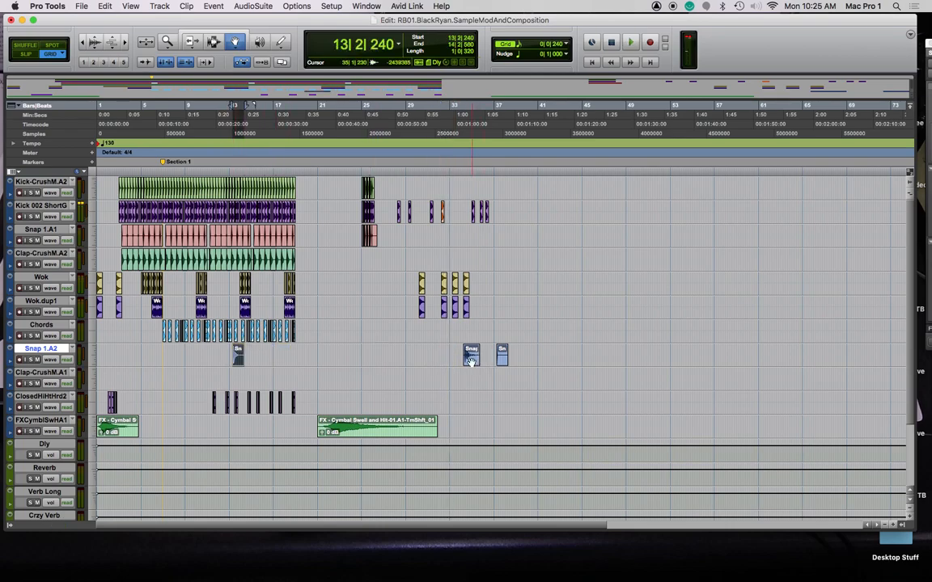
drag(501, 360, 261, 354)
key(super+bracketright)
key(super+bracketright)
key(super+bracketright)
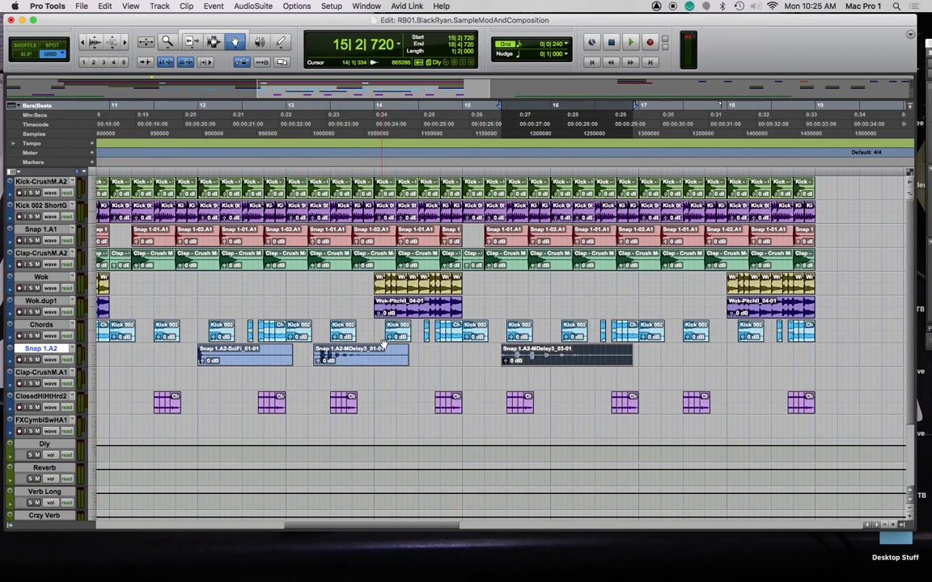
Move the Snap 1.A2-MDelay3_01-01 clip to 18|1|000 and the Snap 1.A2-MDelay3_03-01 clip to 16|1|000
click(232, 358)
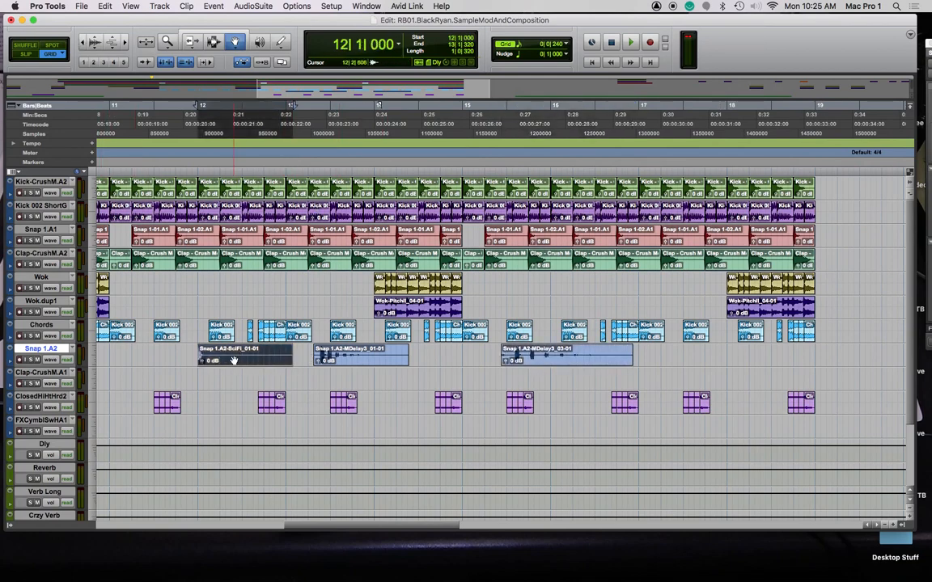
drag(351, 361, 765, 361)
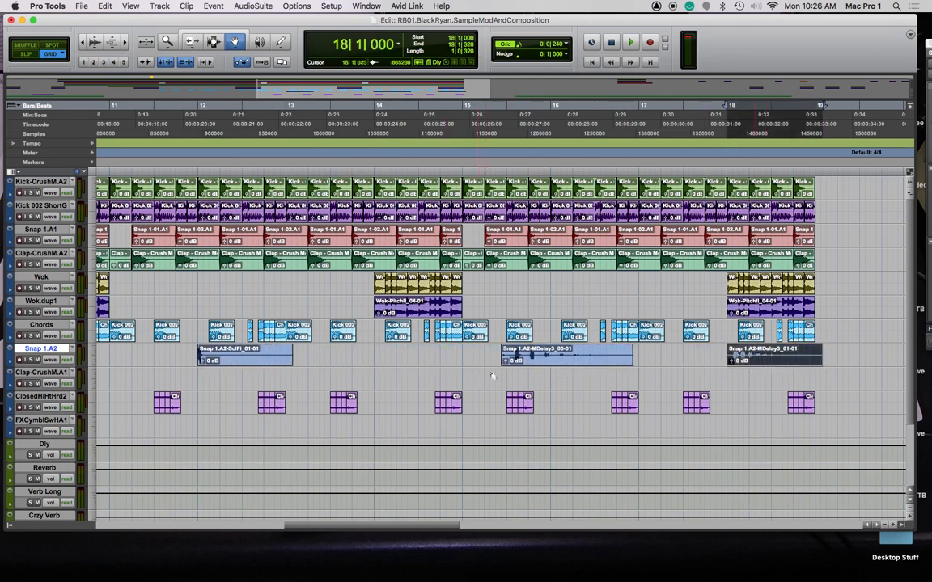
drag(537, 359, 584, 360)
key(super+t)
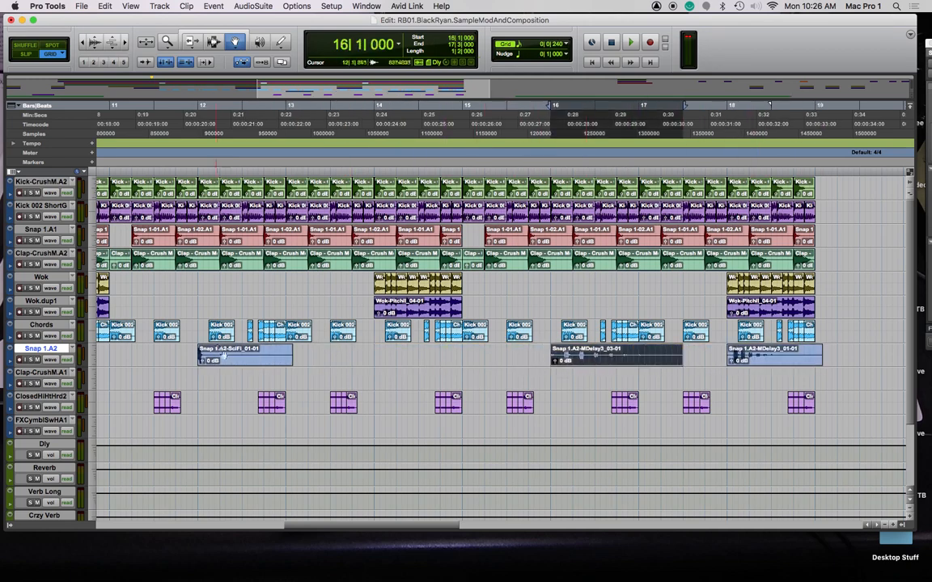
Move the Snap 1.A2-SciFi_01-01 clip to 11|1|480
drag(241, 363, 374, 359)
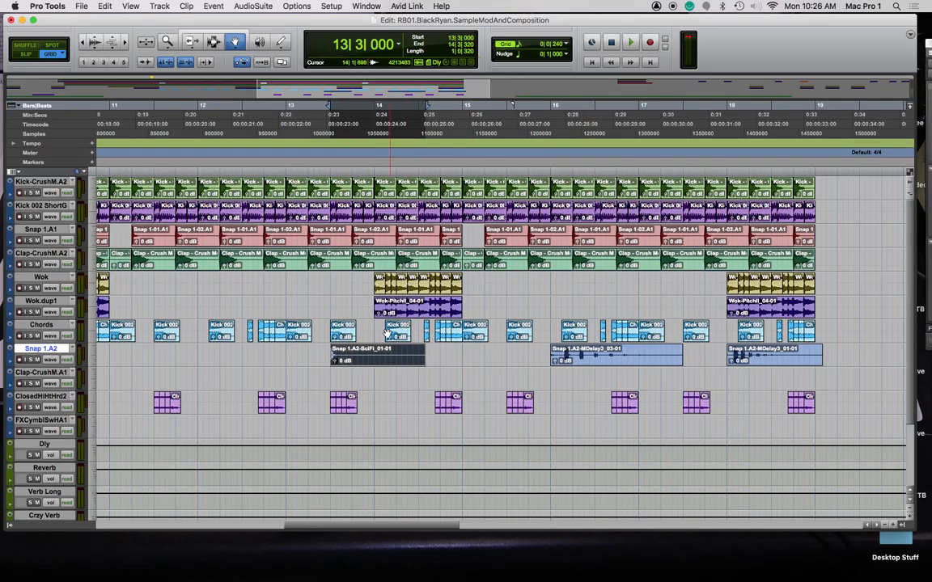
drag(122, 356, 215, 356)
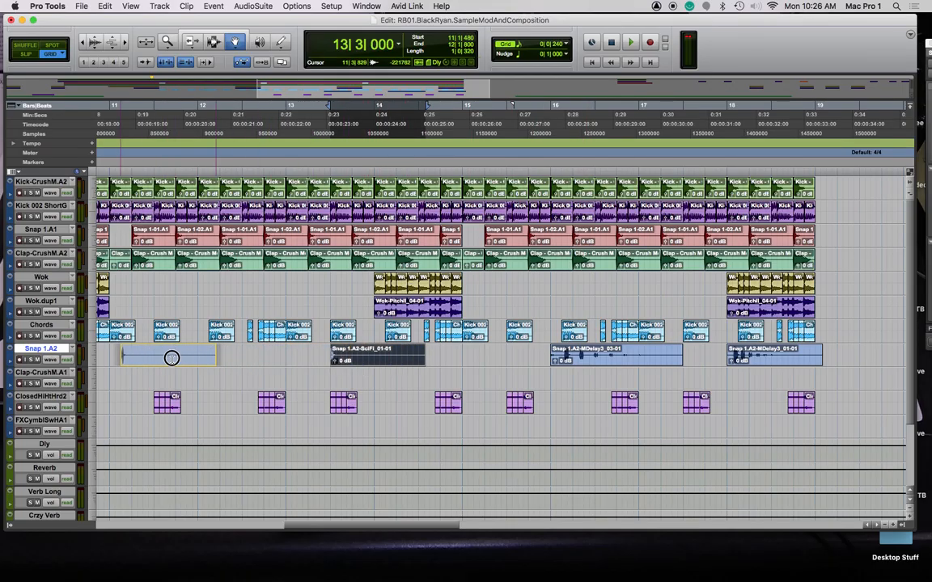
key(super+z)
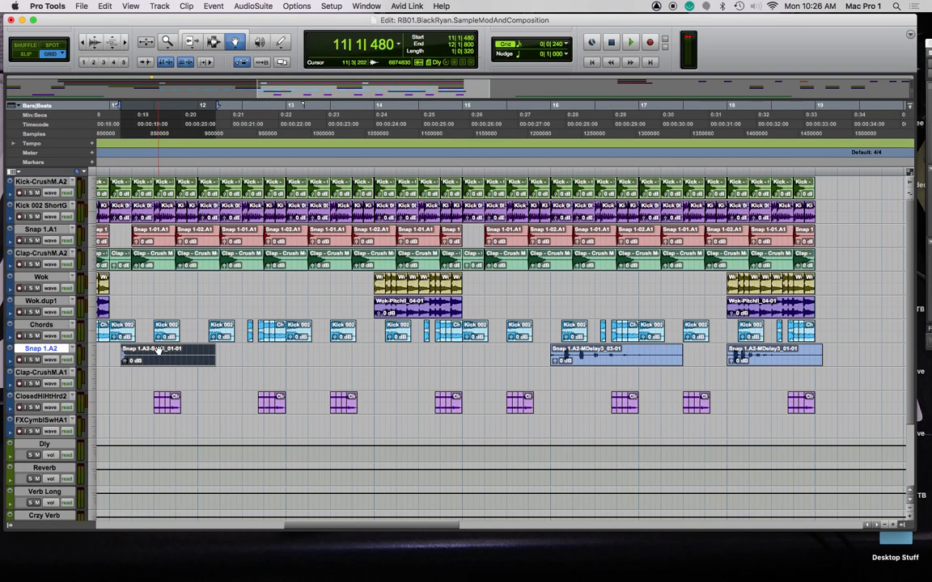
Trim the Snap 1.A2-SciFi_01-01 clip to end at 11|2|000 and add a fade-out from 11|1|720 to its end
key(super+bracketright)
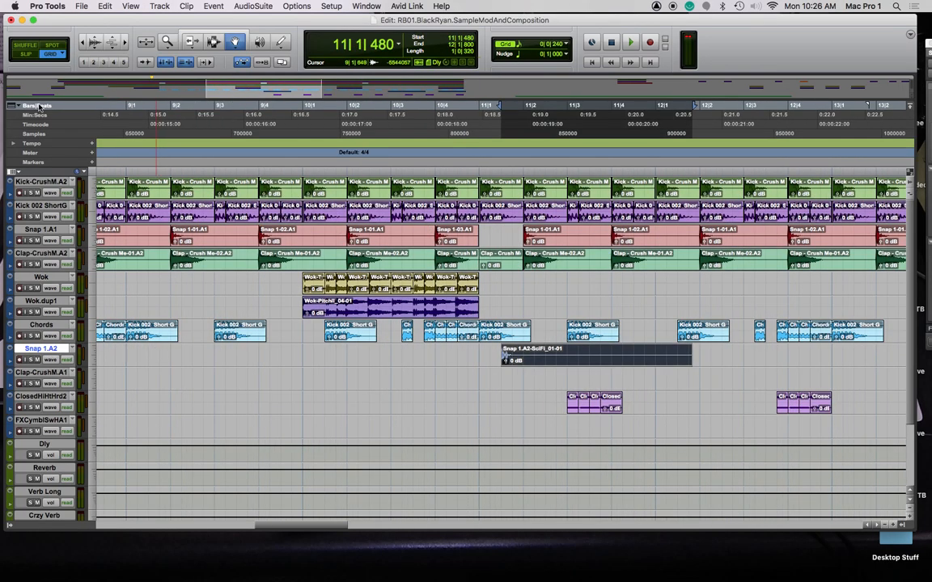
key(F7)
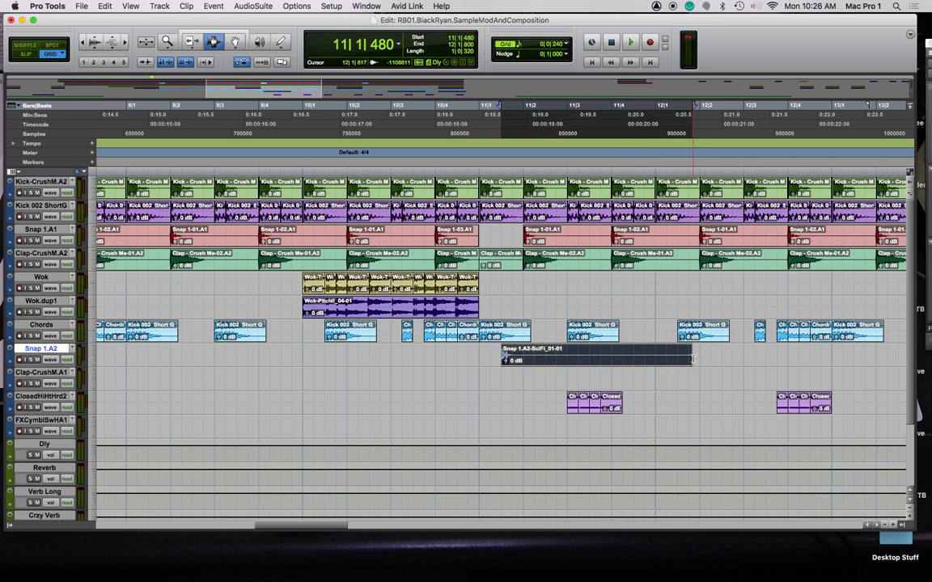
drag(682, 360, 518, 356)
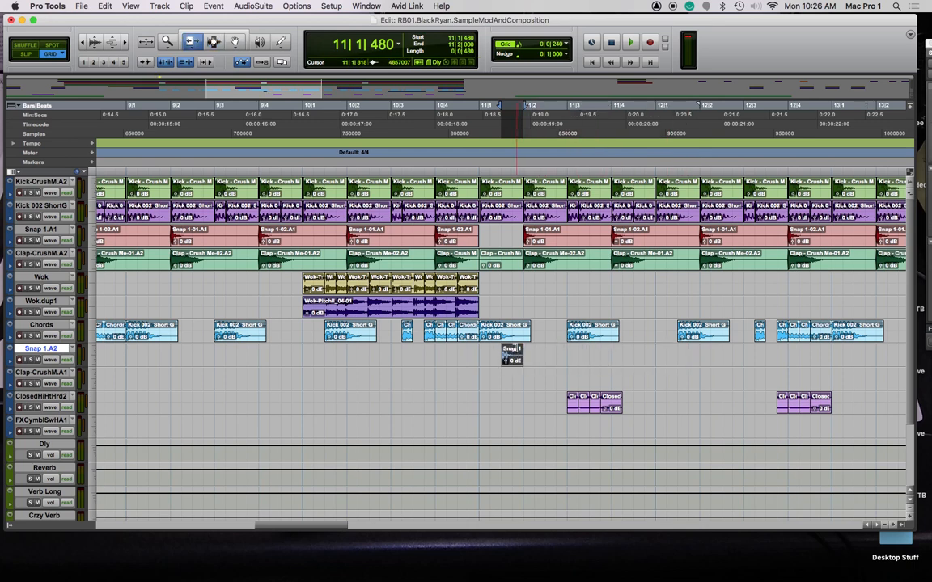
key(F8)
key(F10)
key(F6+F7)
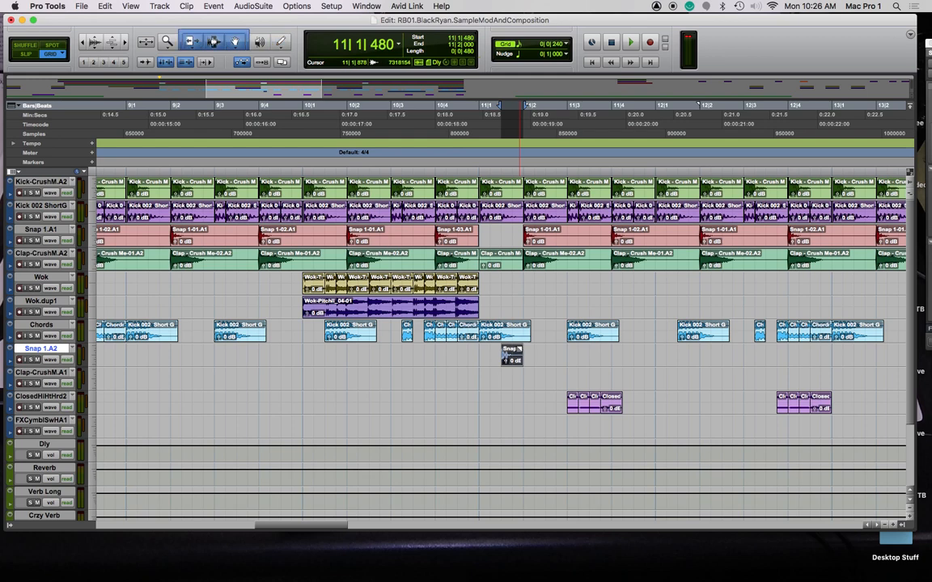
click(517, 347)
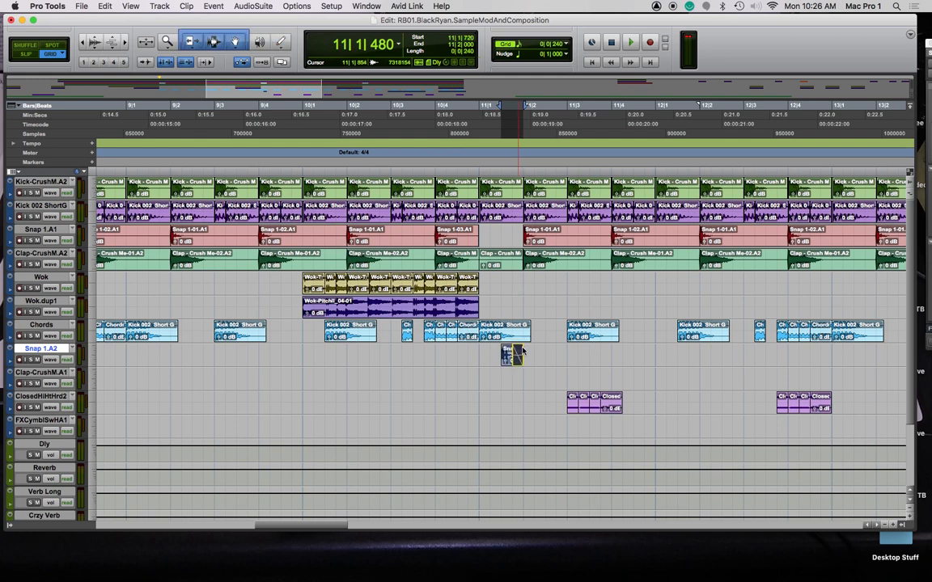
key(F7)
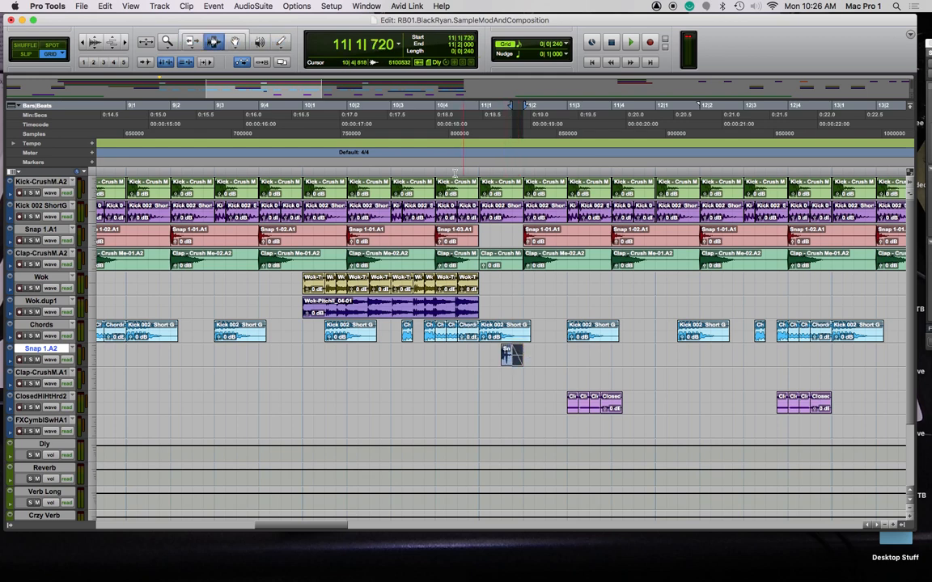
Play back from the Section 1 marker at bar 7 through bar 11 to check the shortened Snap 1.A2 clip
key(alt+a)
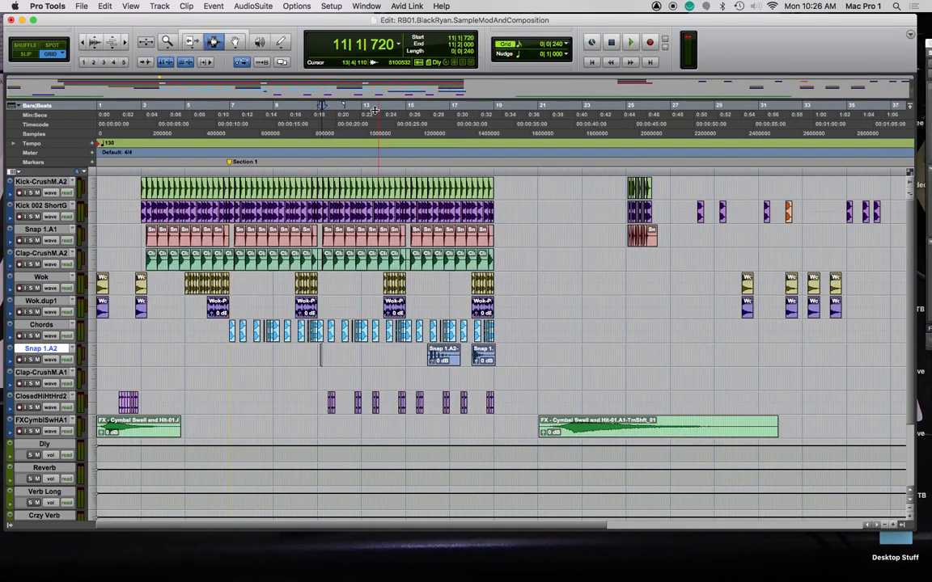
click(230, 167)
key(space)
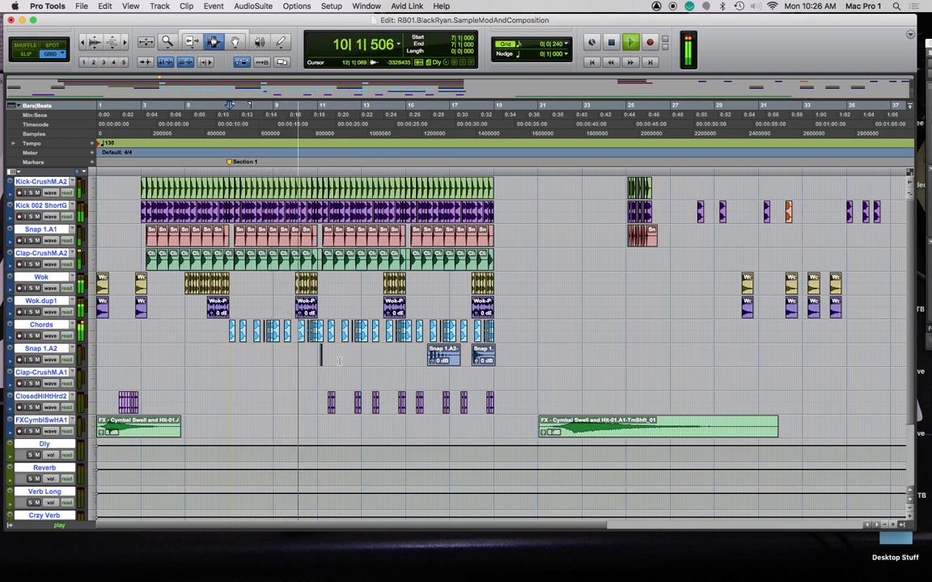
key(super+bracketright)
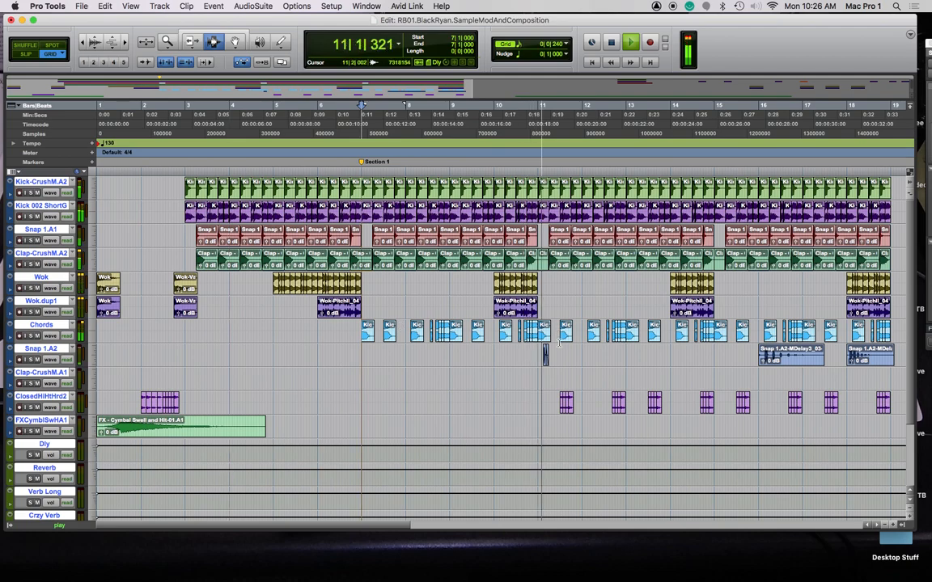
key(space)
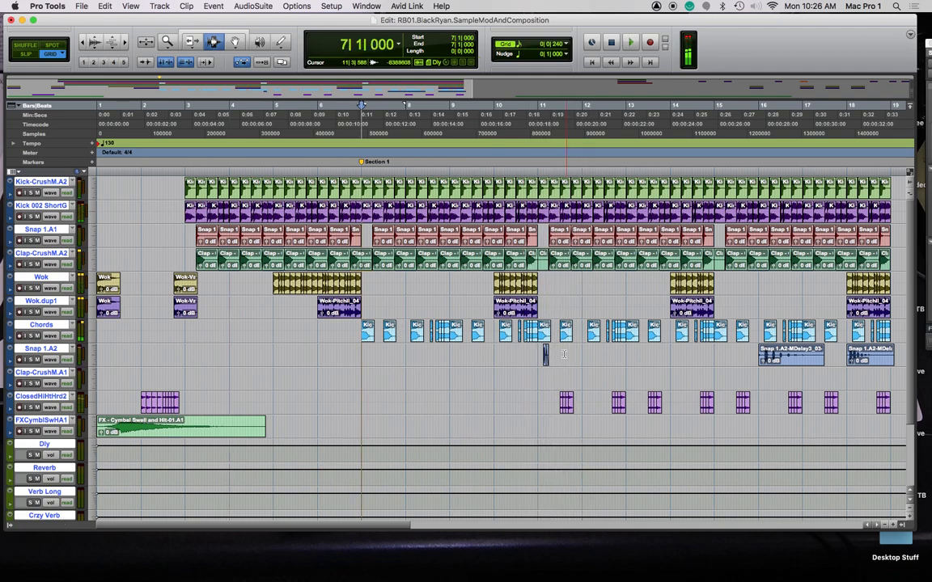
Duplicate the Snap 1.A2 range from 11|1|000 to 11|3|000 so the faded snap repeats in the second half of bar 11
click(546, 356)
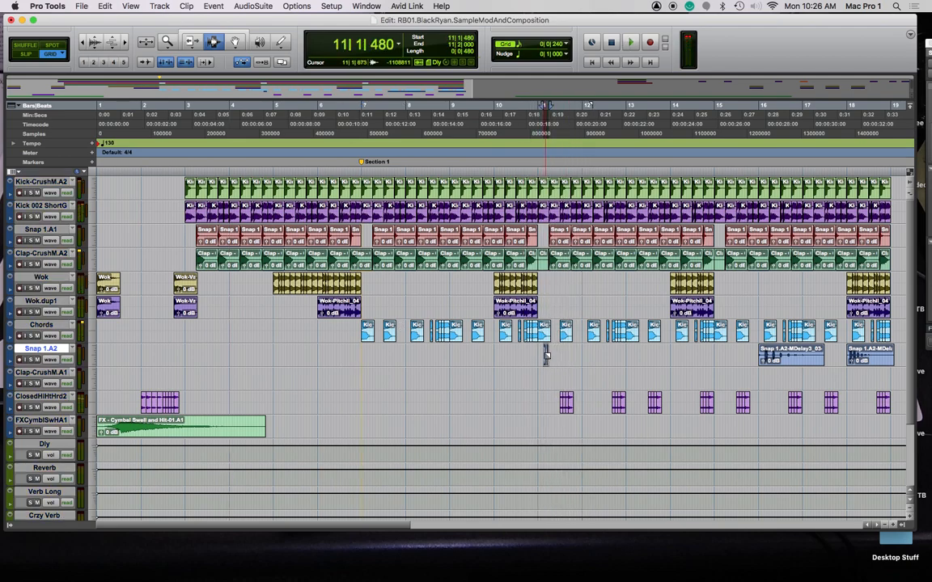
key(super+bracketright)
key(super+bracketright)
key(super+bracketright)
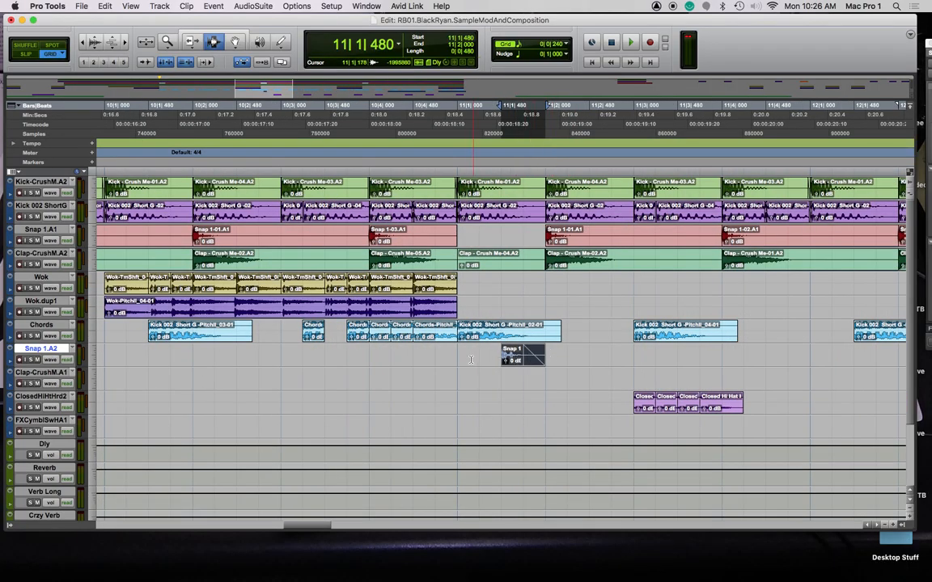
drag(458, 358, 633, 365)
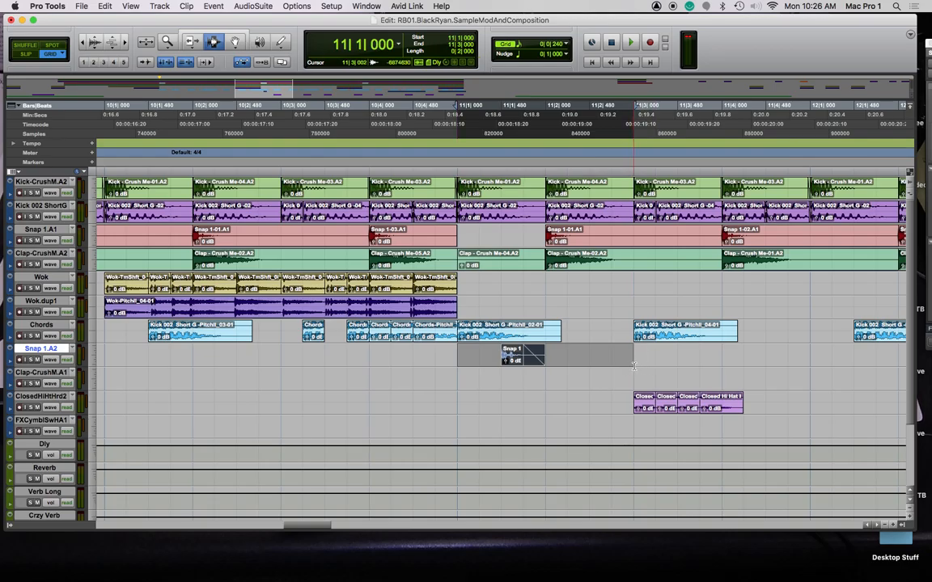
key(super+d)
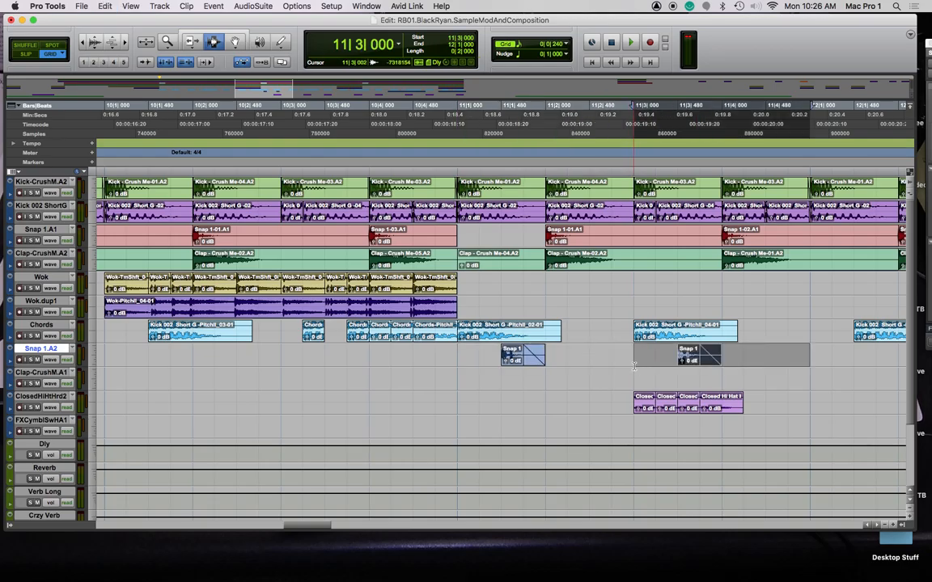
Create a marker named "Section 1 - 2" at 11|1|000
click(458, 175)
key(KP_Enter)
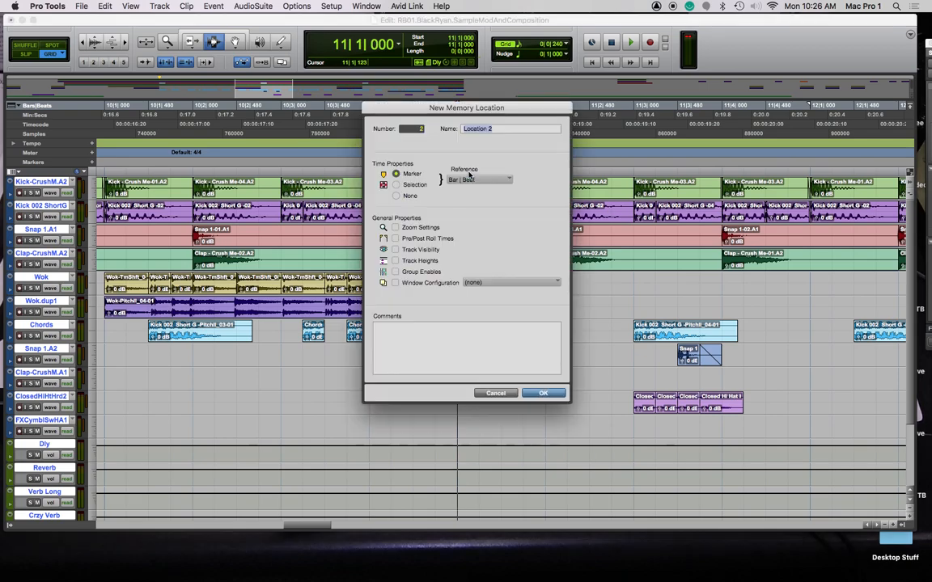
text(Section 1 -)
key(Return)
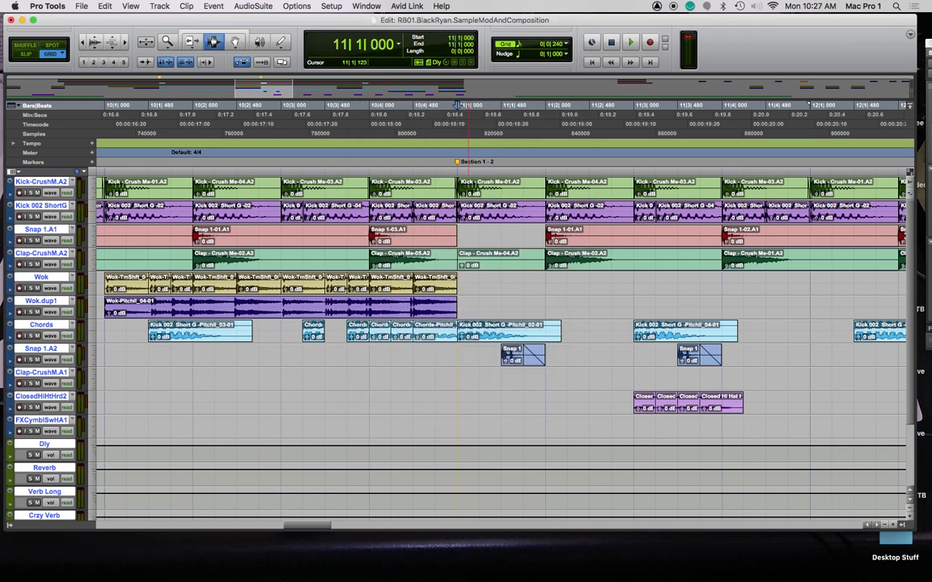
Play back bar 11 and move the second faded Snap 1.A2 clip so it ends at 12|1|000
key(space)
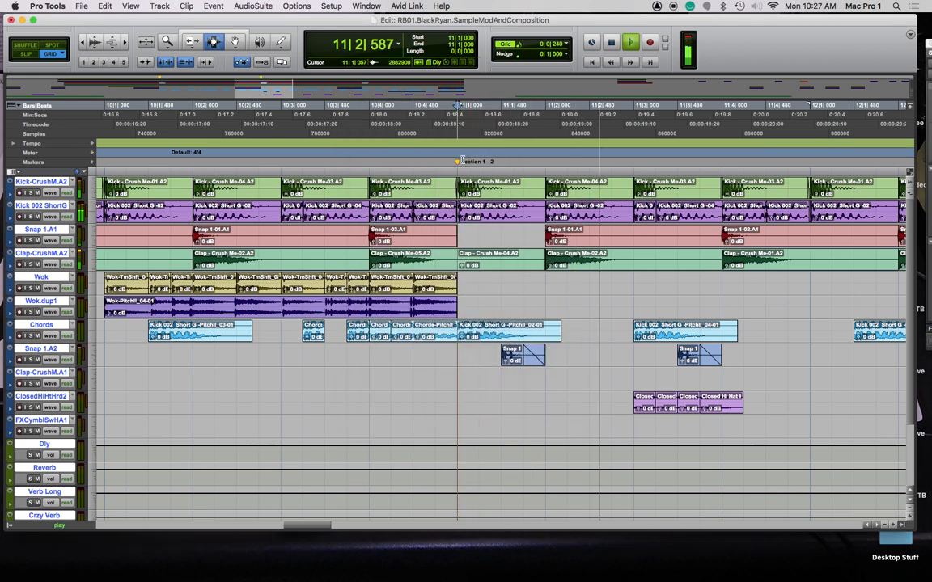
key(space)
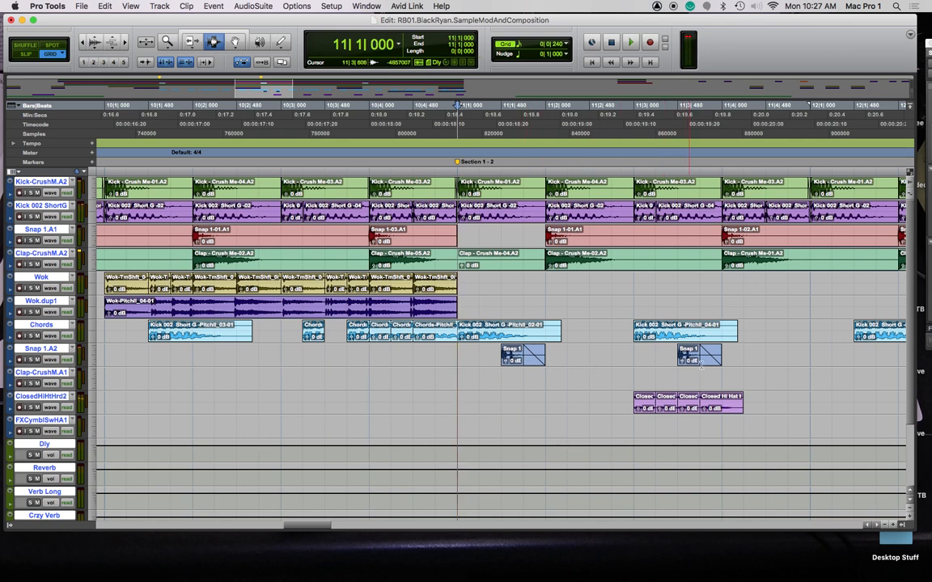
drag(699, 365, 470, 361)
Duplicate the Snap 1.A2 range from 11|1|000 to 12|1|000 three times to fill bars 12 through 14
key(F7)
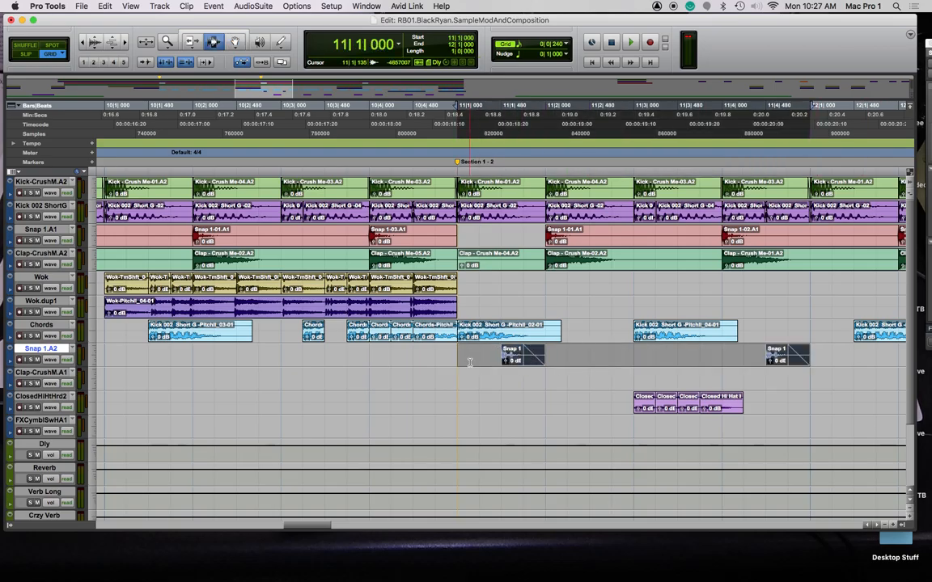
key(super+bracketleft)
key(super+bracketleft)
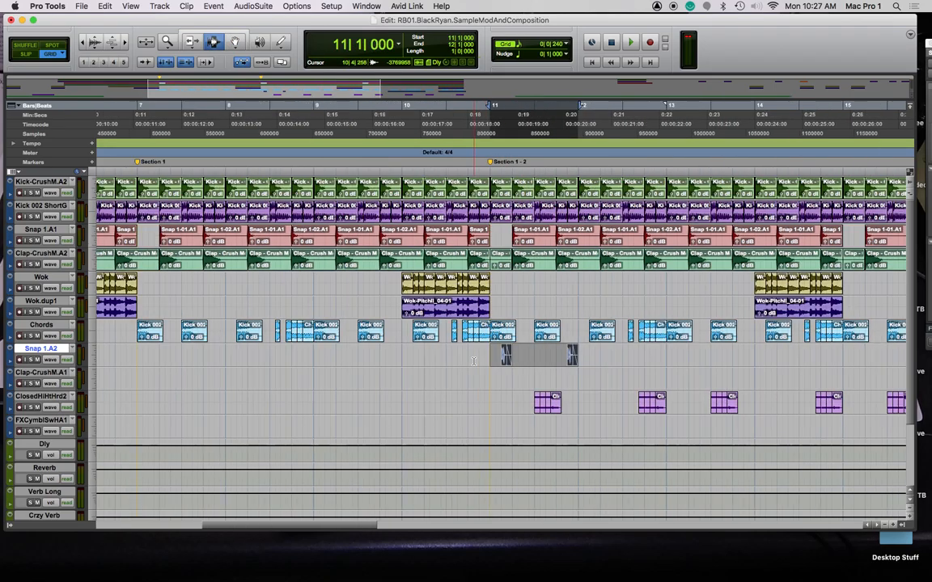
key(super+d)
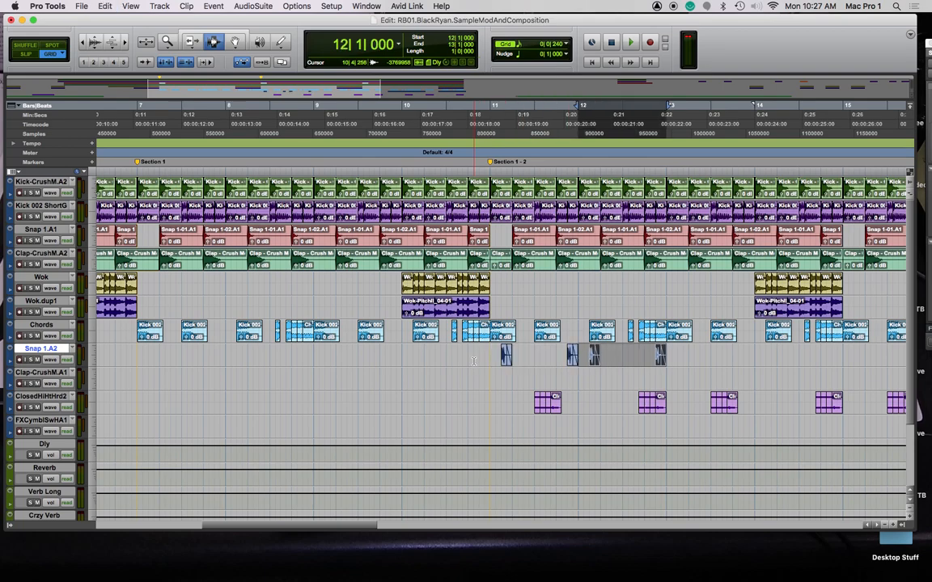
key(super+d)
key(super+d)
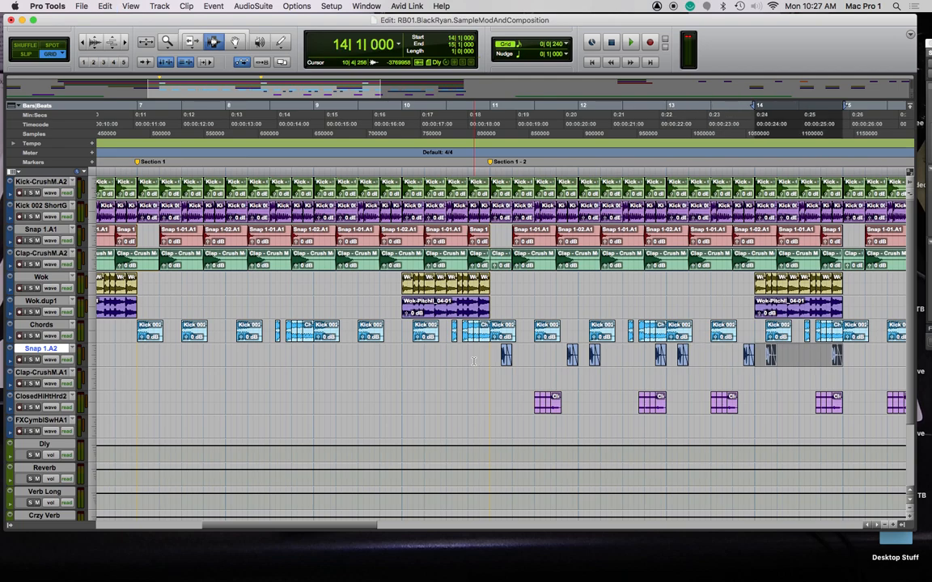
Play back from 11|1|000 to check the repeated snaps and look over the arrangement up to bar 19
click(491, 106)
key(space)
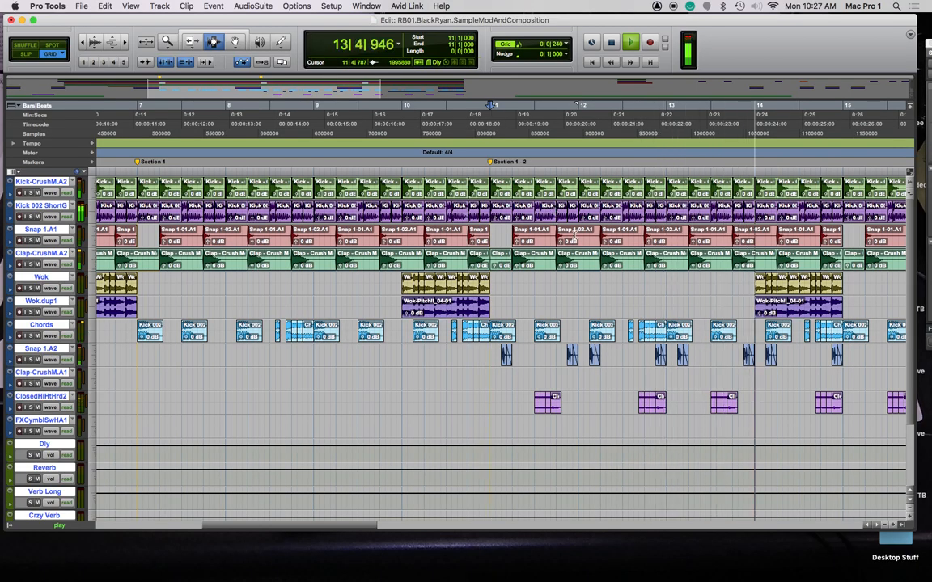
scroll(448, 287, right, 15)
scroll(448, 286, left, 8)
scroll(448, 286, left, 1)
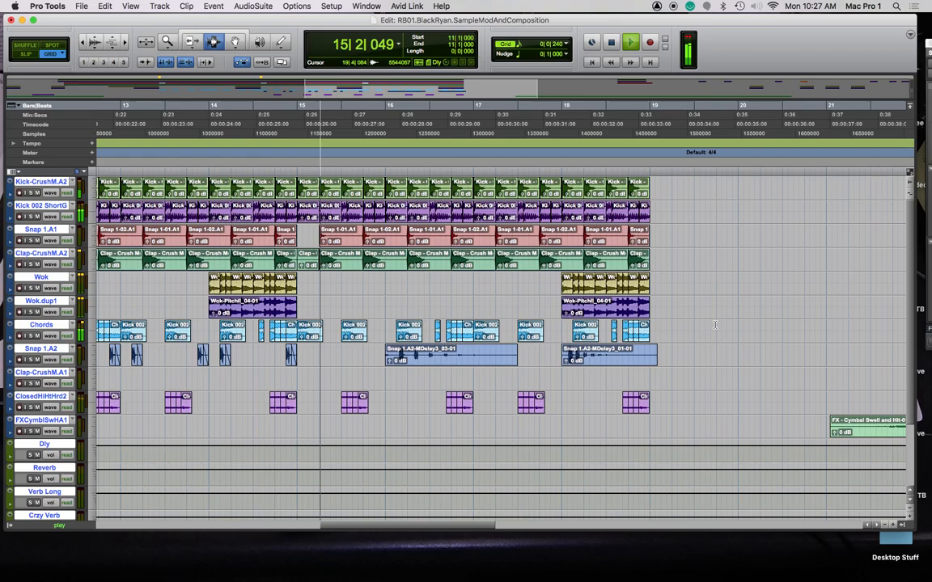
key(space)
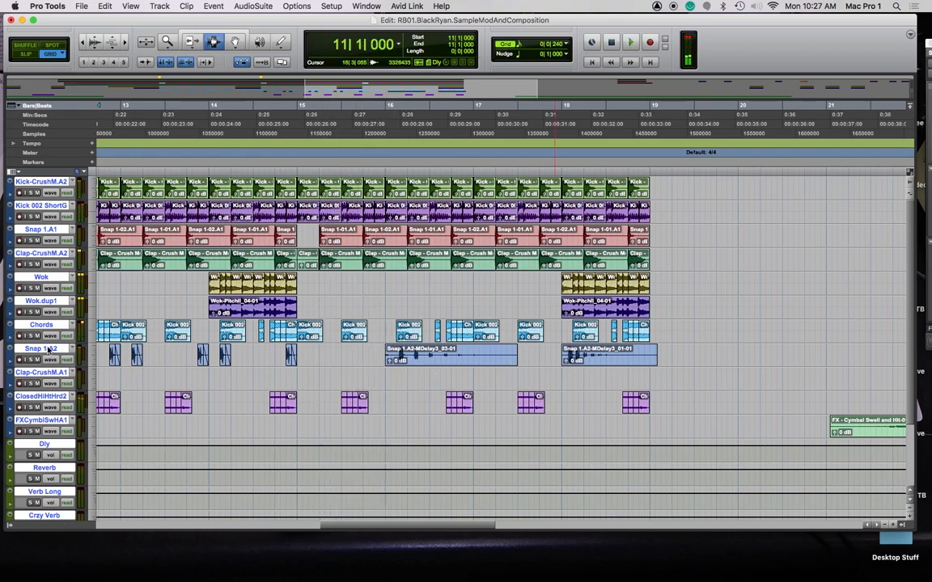
Duplicate the Snap 1.A2 track once, without its active playlist, and insert the copy after the selected track
click(42, 349)
right_click(44, 349)
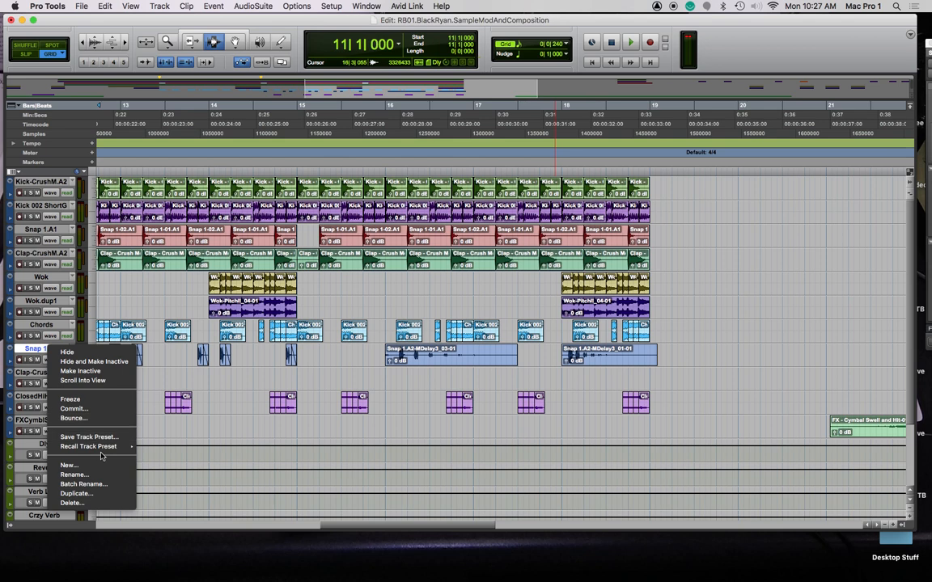
click(74, 493)
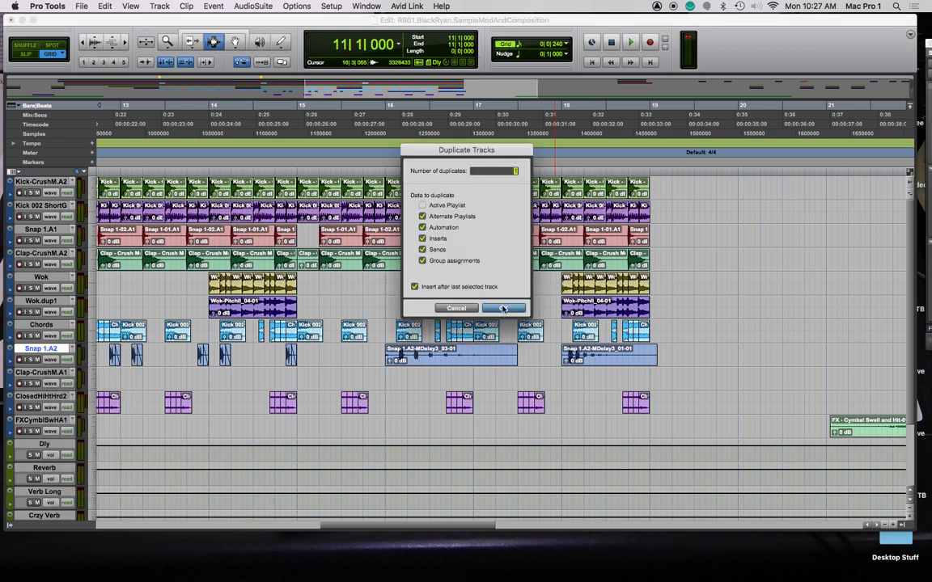
key(Return)
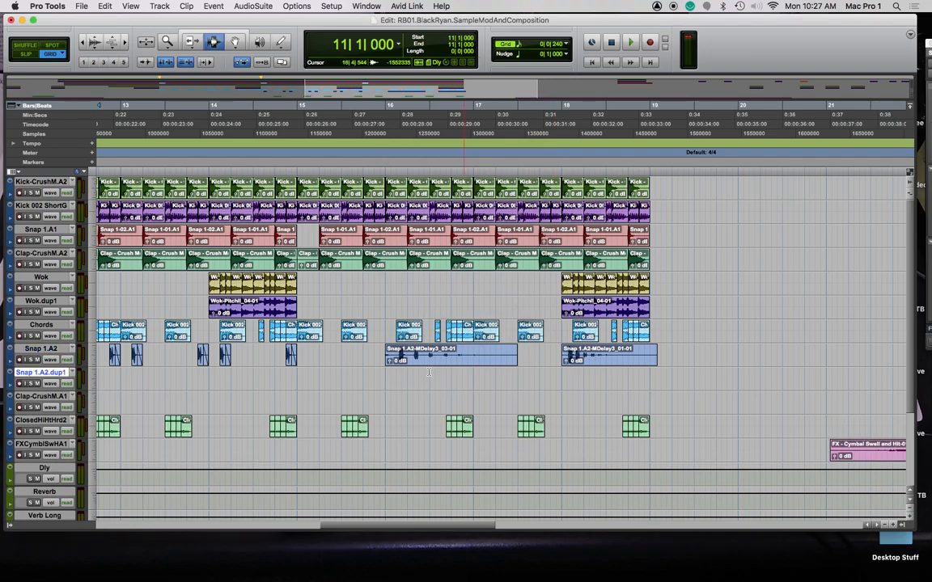
Move the Snap 1.A2-MDelay3 clips at bars 16 and 18 straight down onto the Snap 1.A2.dup1 track
drag(416, 360, 418, 384)
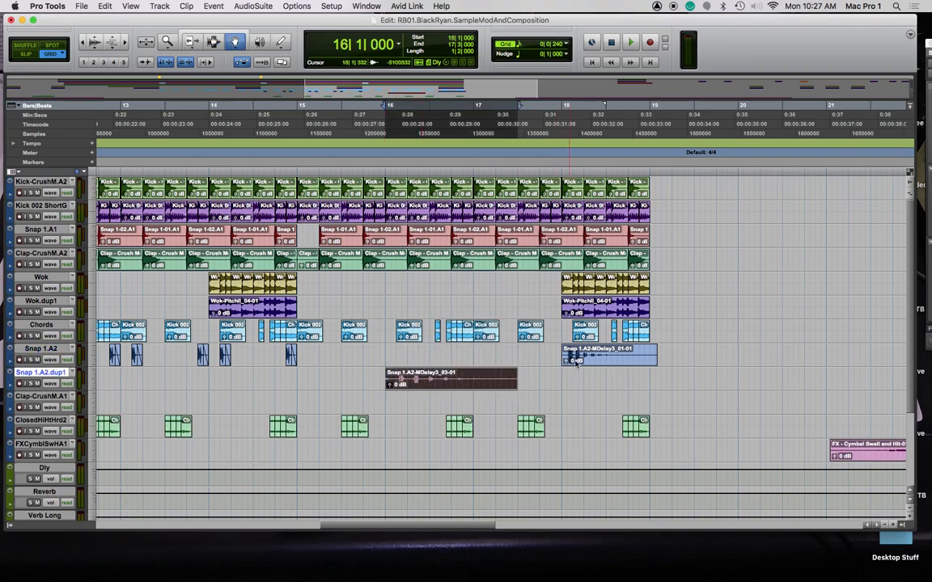
drag(612, 359, 612, 375)
scroll(300, 375, left, 5)
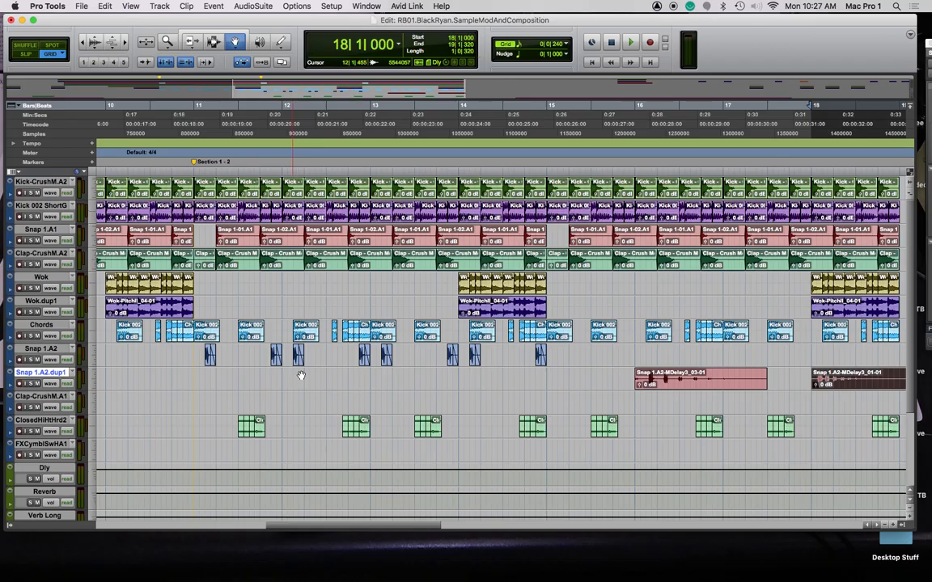
Duplicate the Snap 1.A2 range from 11|1|000 to 15|1|000 so the snaps repeat from bar 15
key(F6)
drag(543, 355, 194, 360)
key(super+c)
key(super+d)
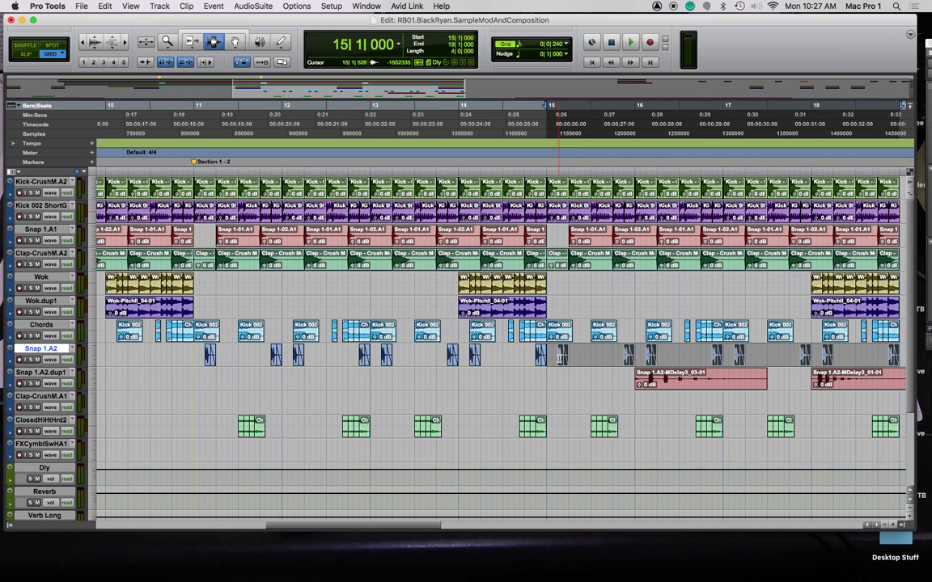
Place the four-bar snap range on Snap 1.A2 starting at 15|1|720 and play back from 15|1|000
key(F8)
drag(560, 354, 578, 358)
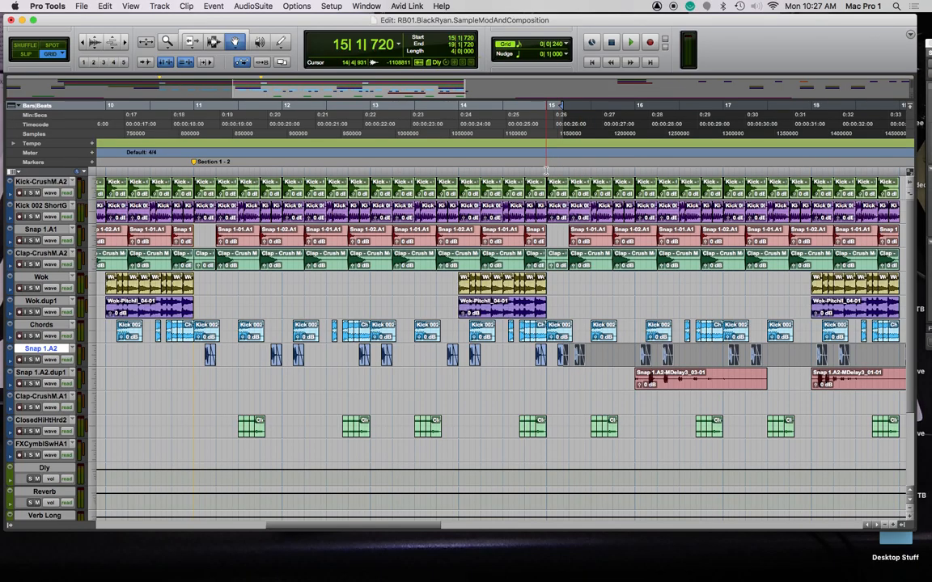
click(546, 170)
key(space)
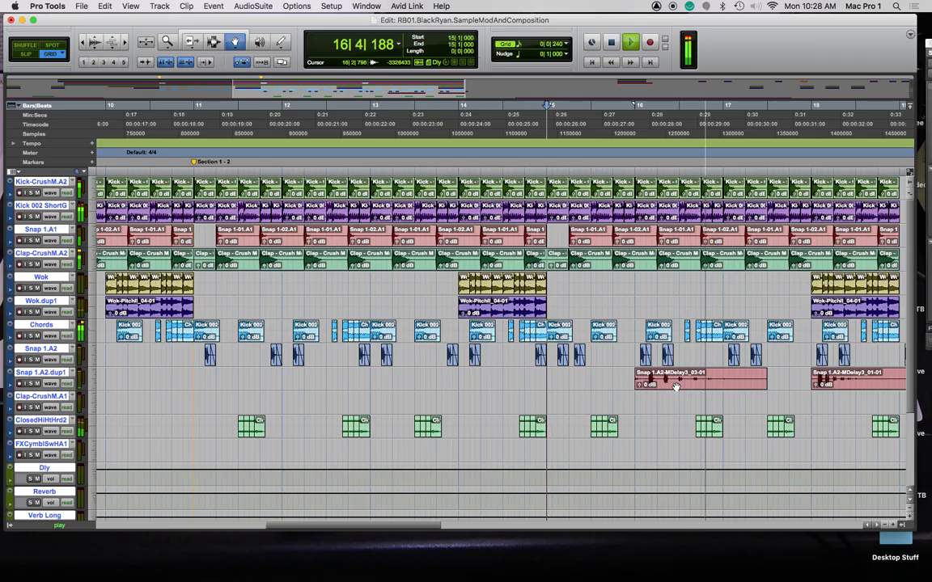
Delete the Snap 1.A2 clip at 16|1|240 and place the playback cursor at 16|1|000
click(645, 357)
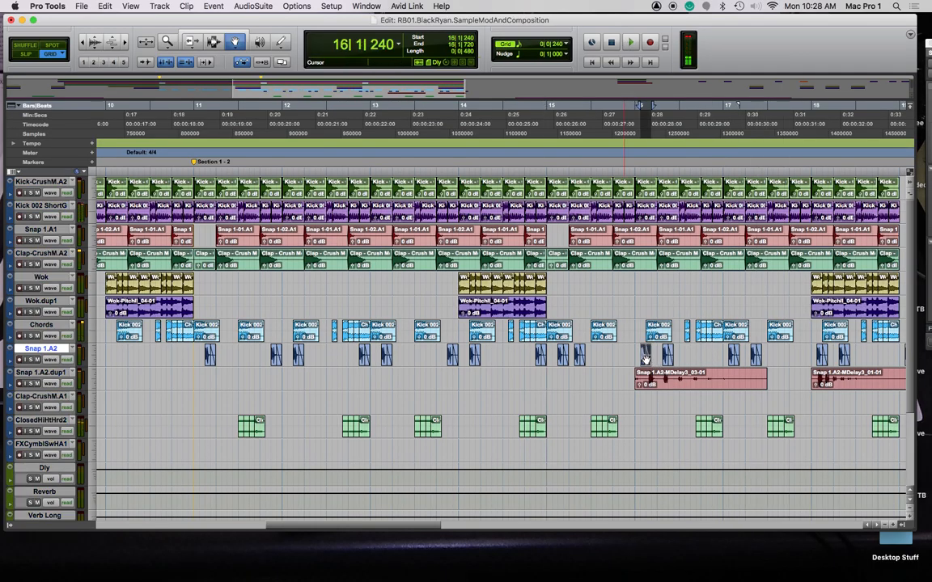
key(Delete)
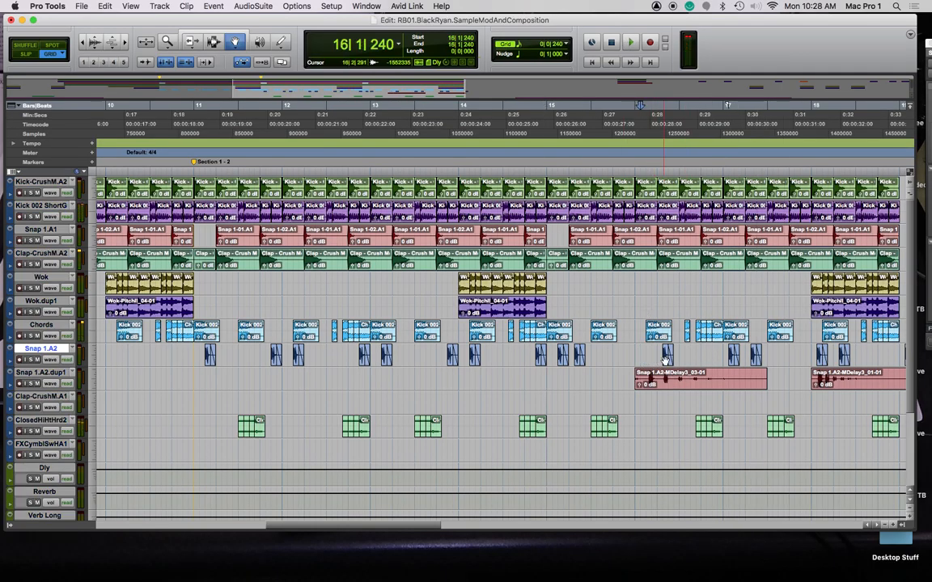
click(635, 172)
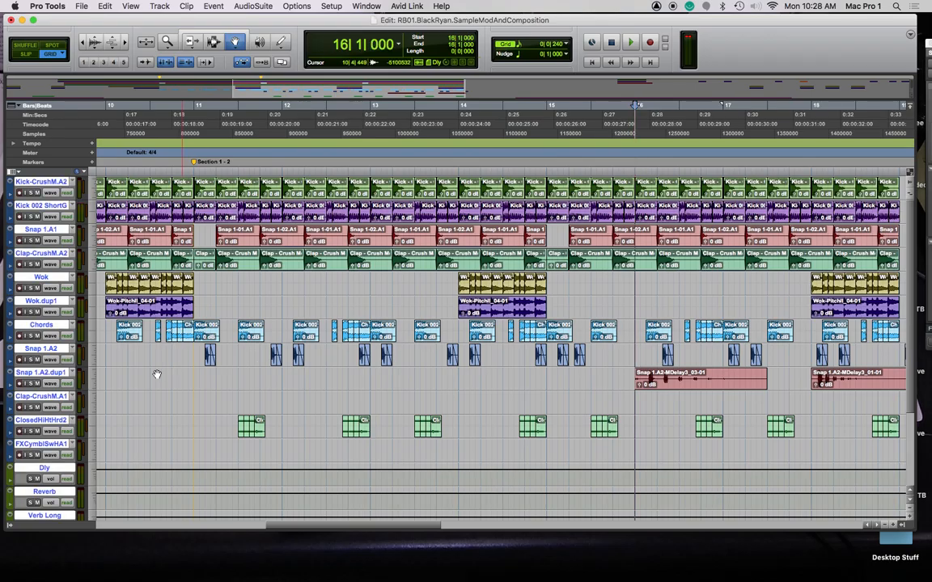
Raise the volume fader of the Snap 1.A2.dup1 track slightly in the mixer and return to the arrangement
click(50, 373)
click(62, 373)
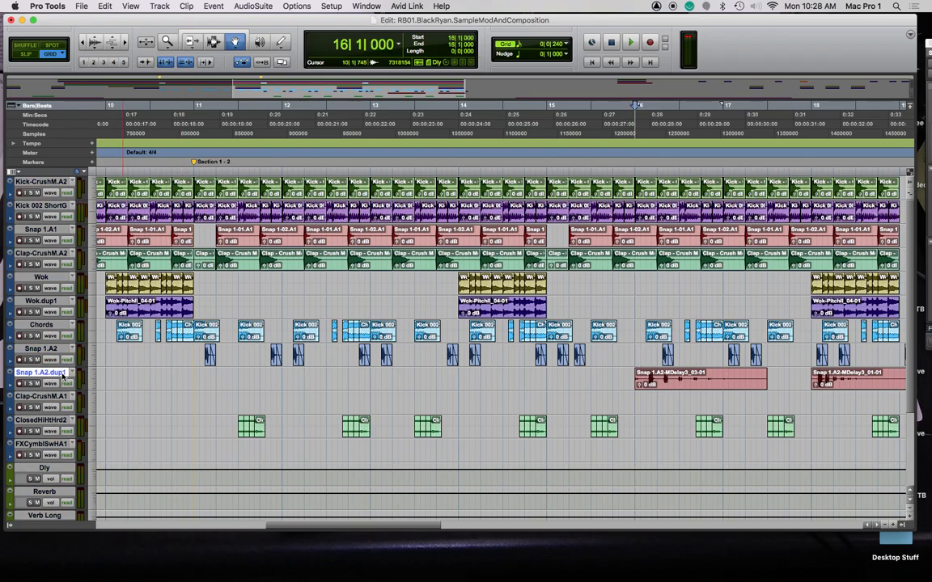
key(super+equal)
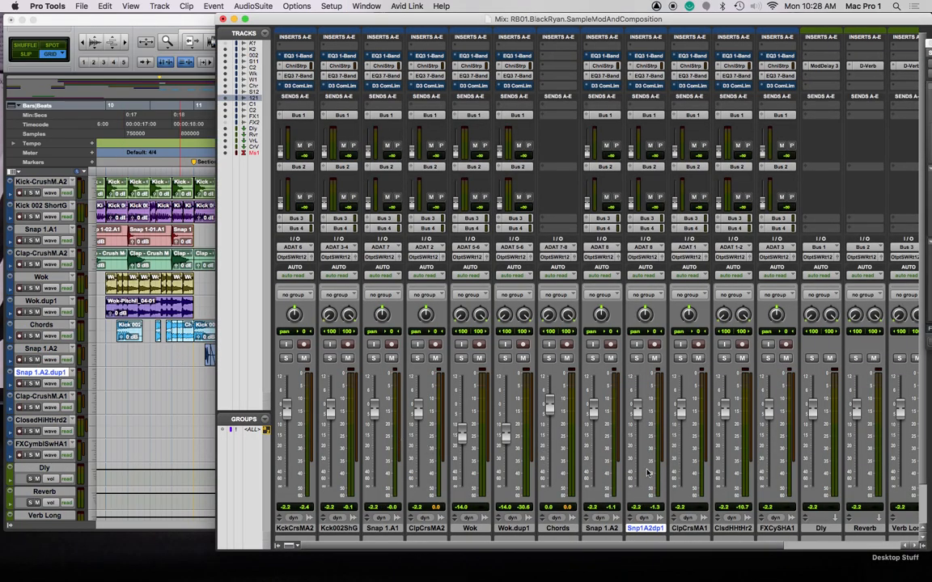
drag(643, 418, 641, 412)
key(super+equal)
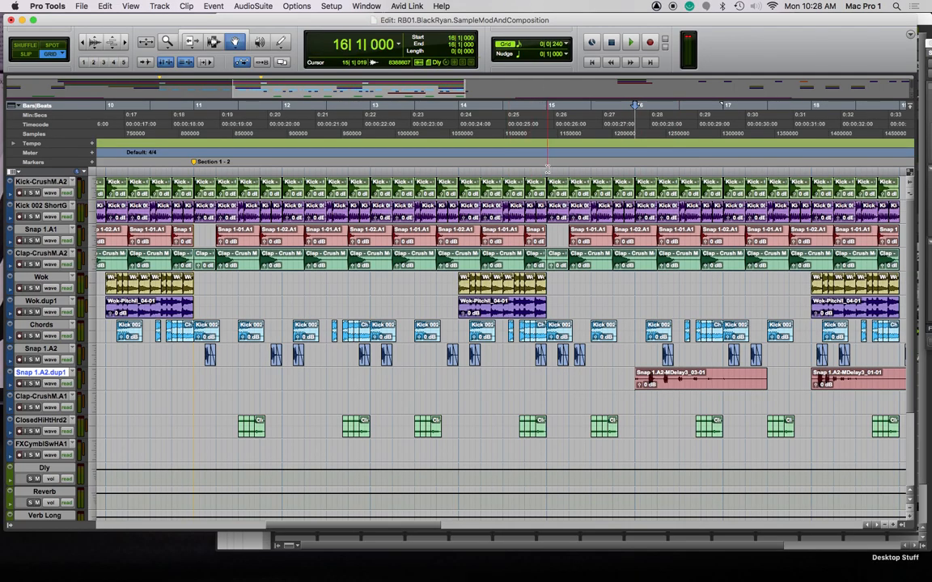
Play back from the Section 1 - 2 marker at bar 11 into bar 18 to check the snap and delay clips
click(195, 169)
key(space)
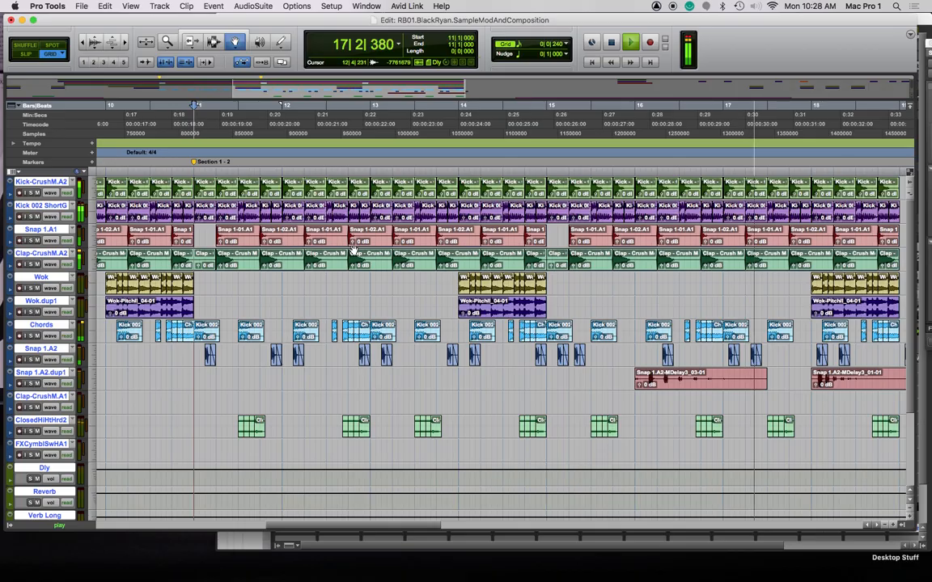
scroll(353, 251, right, 5)
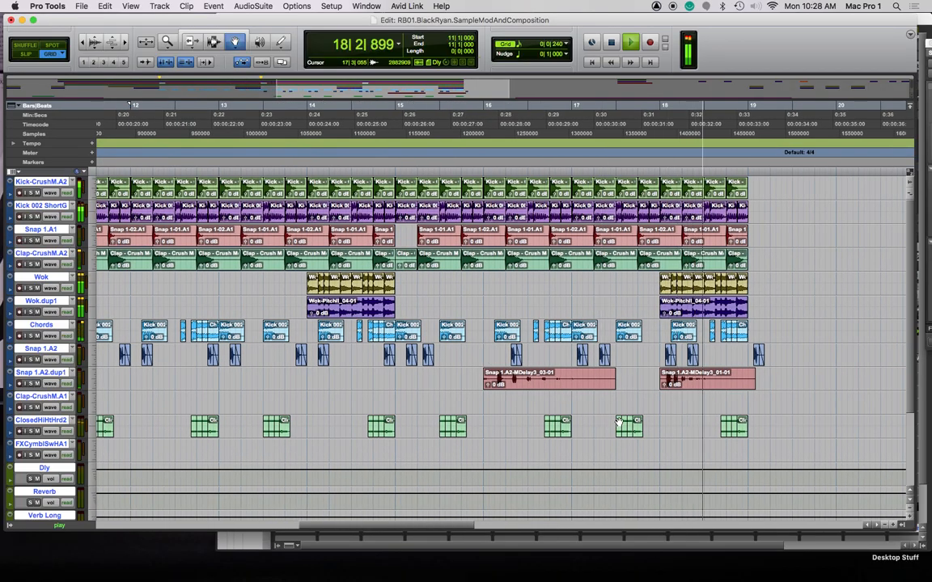
key(space)
Move the Snap 1.A2-MDelay3_01-01 clip to start at 19|1|000 and delete the Snap 1.A2 clip at 19|1|240
drag(703, 382, 783, 380)
click(757, 359)
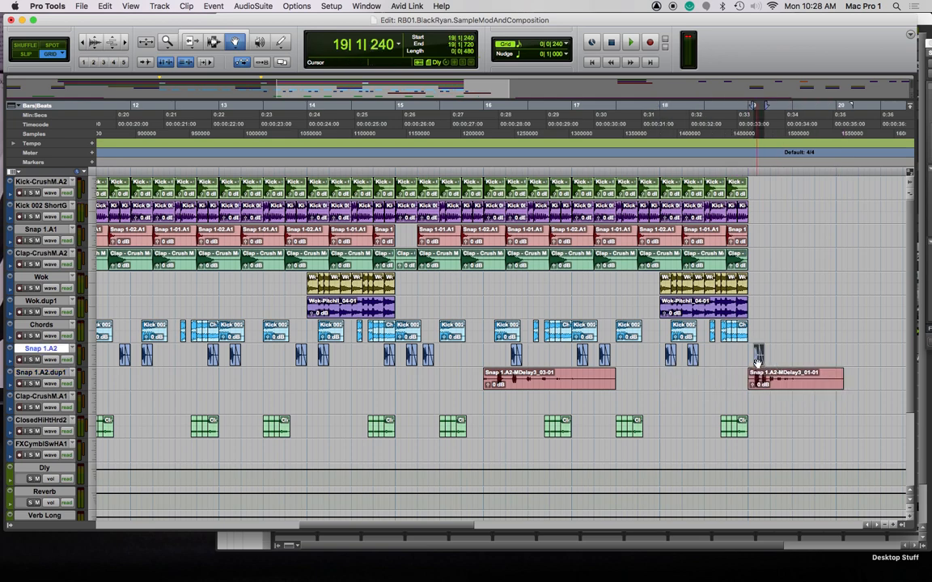
key(Delete)
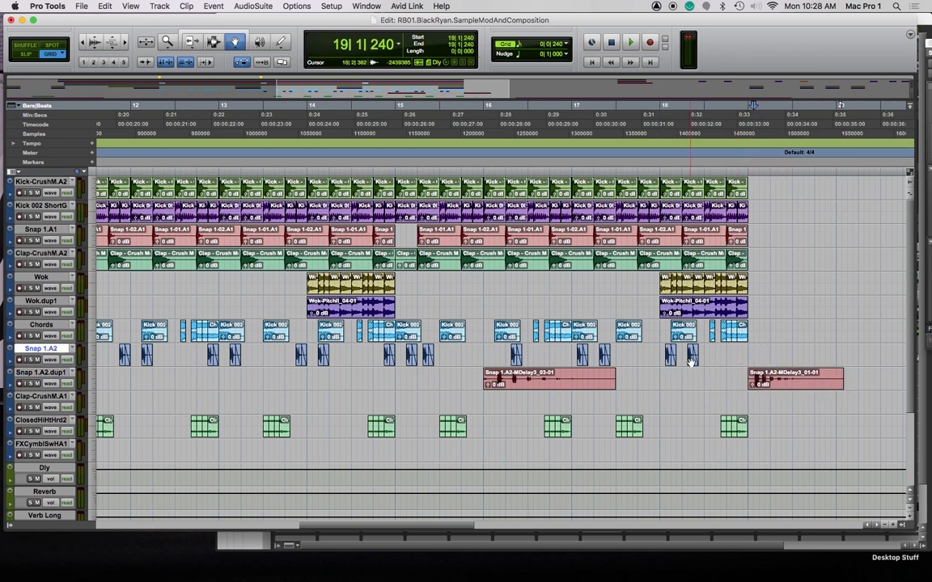
Copy a Snap 1.A2 clip from bar 18 to the end of bar 17 and play back from 16|2|720
drag(692, 358, 651, 358)
click(526, 167)
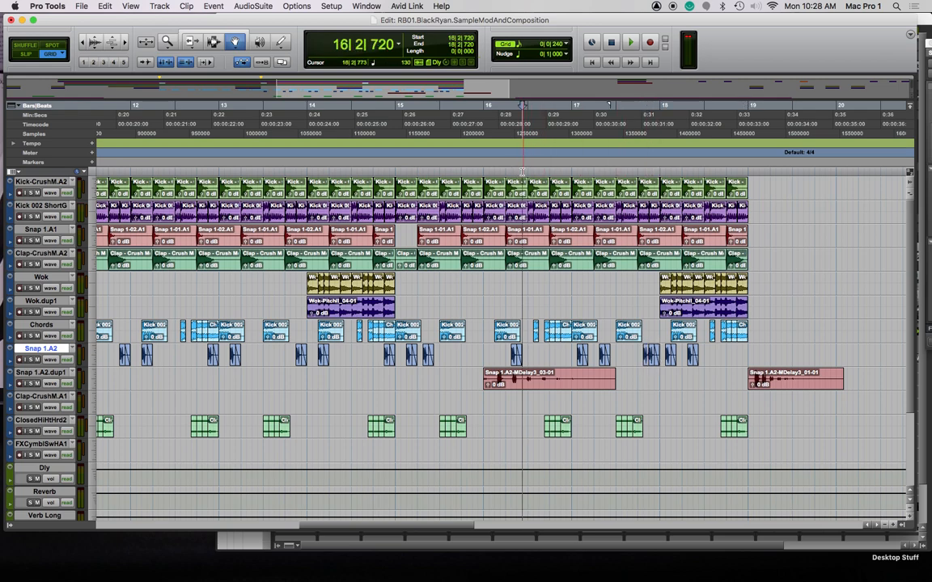
key(space)
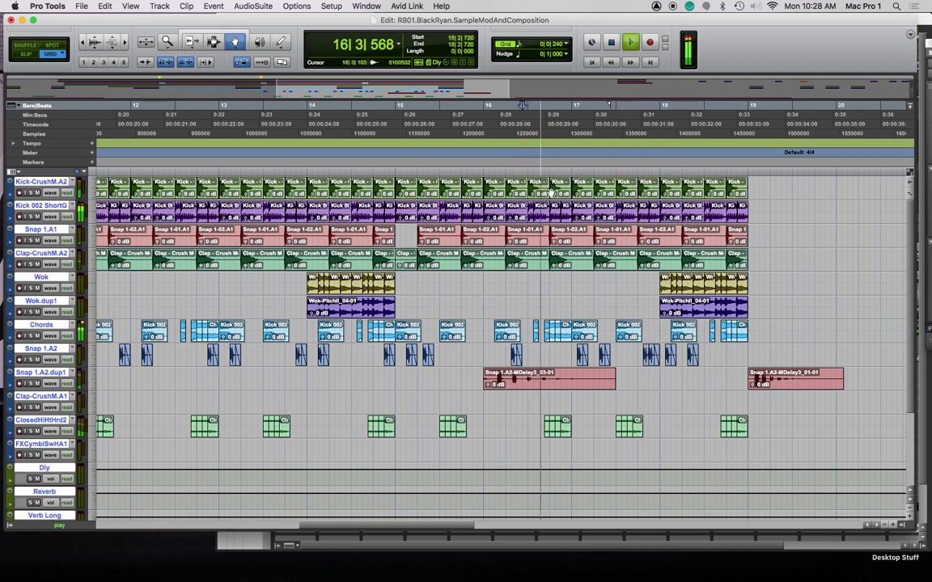
Trim the Snap 1.A2-MDelay3_03-01 clip to end at 17|1|000 and add a fade-out from 16|4|240 to its end
click(579, 359)
key(F7)
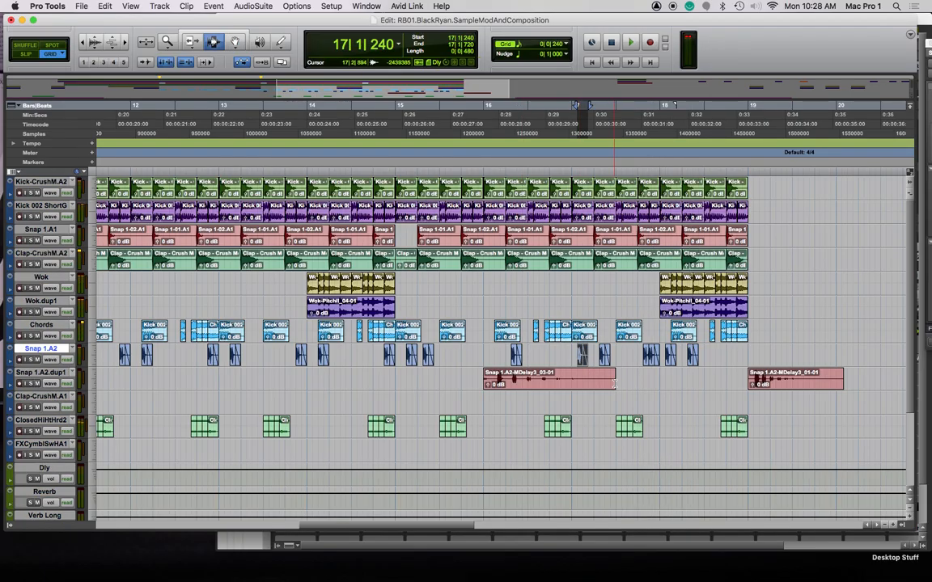
drag(612, 383, 572, 382)
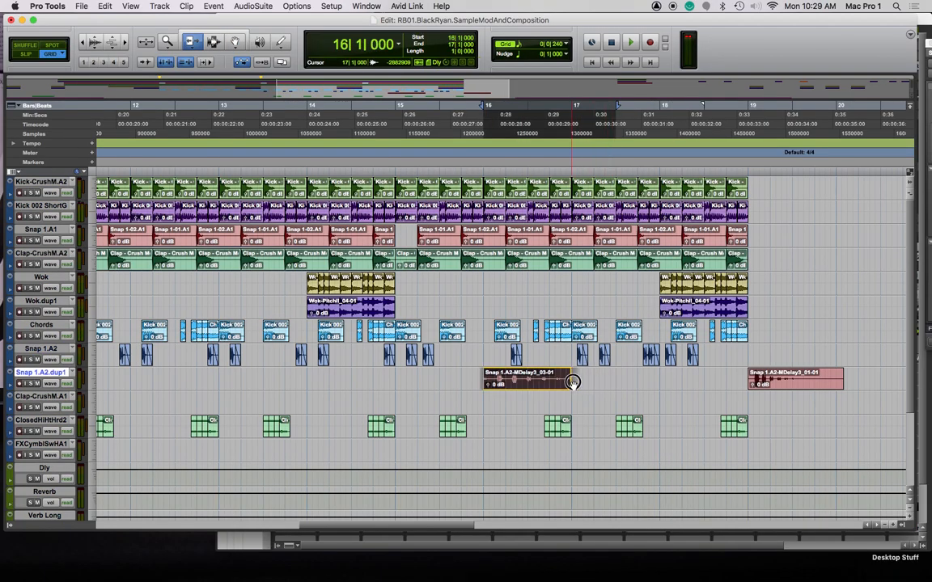
click(575, 385)
key(F6+F7)
drag(573, 374, 554, 373)
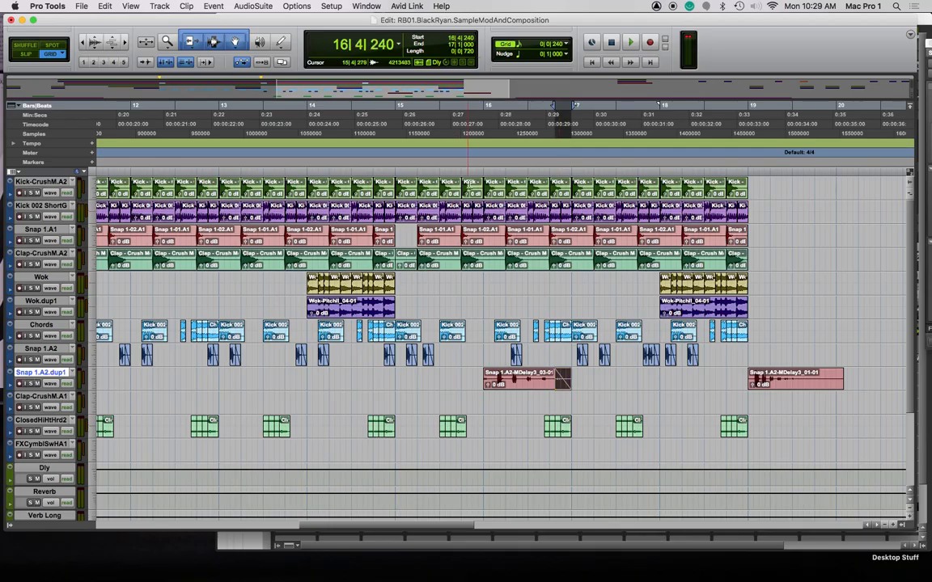
Play back from 15|4|000 into bar 16 to check the trimmed delay clip
click(461, 170)
key(space)
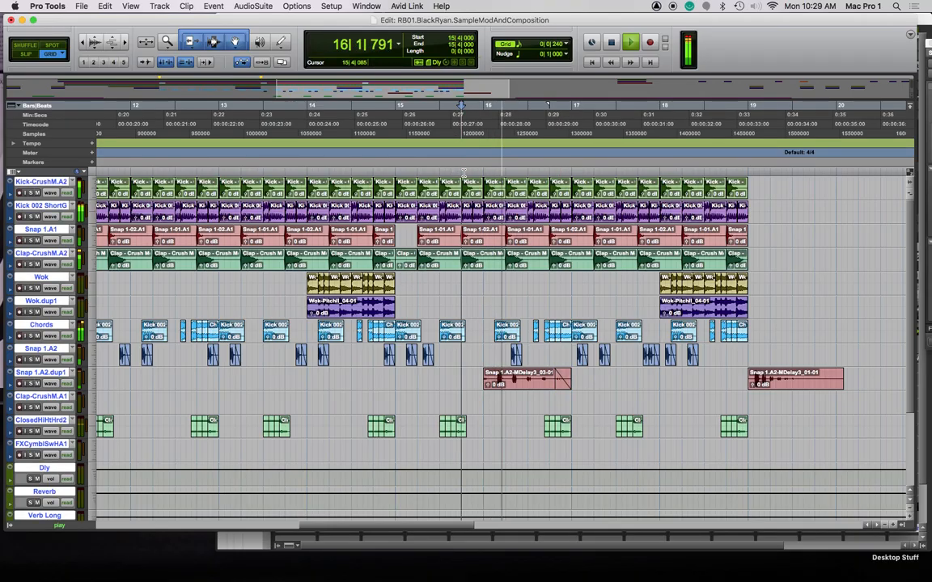
key(space)
Move the Snap 1.A2 clip in bar 16 to start at 16|1|000 and play back from 15|3|480
drag(515, 357, 486, 355)
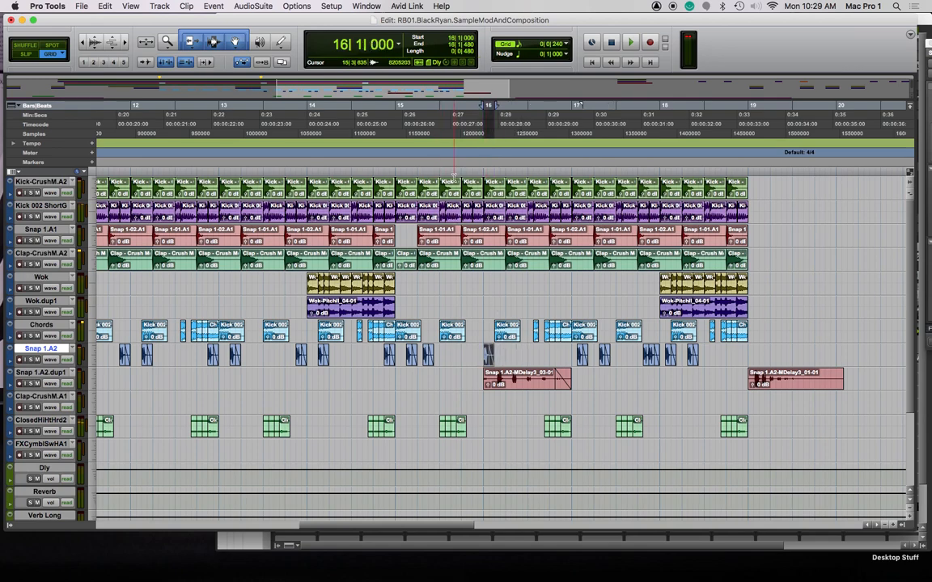
click(450, 106)
key(space)
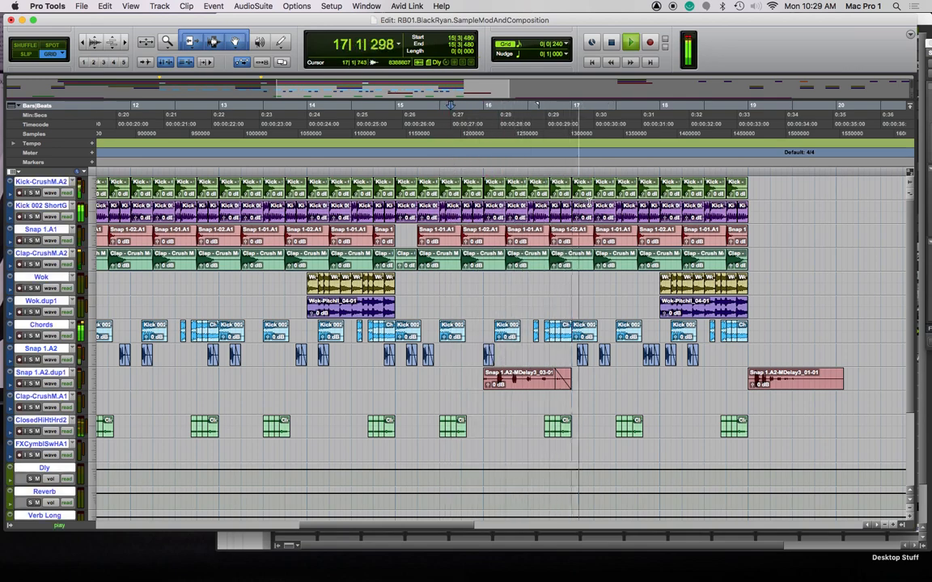
Move the Snap 1.A2-MDelay3_03-01 clip to start at 15|2|480 and play back from 14|4|240
key(space)
drag(519, 380, 465, 381)
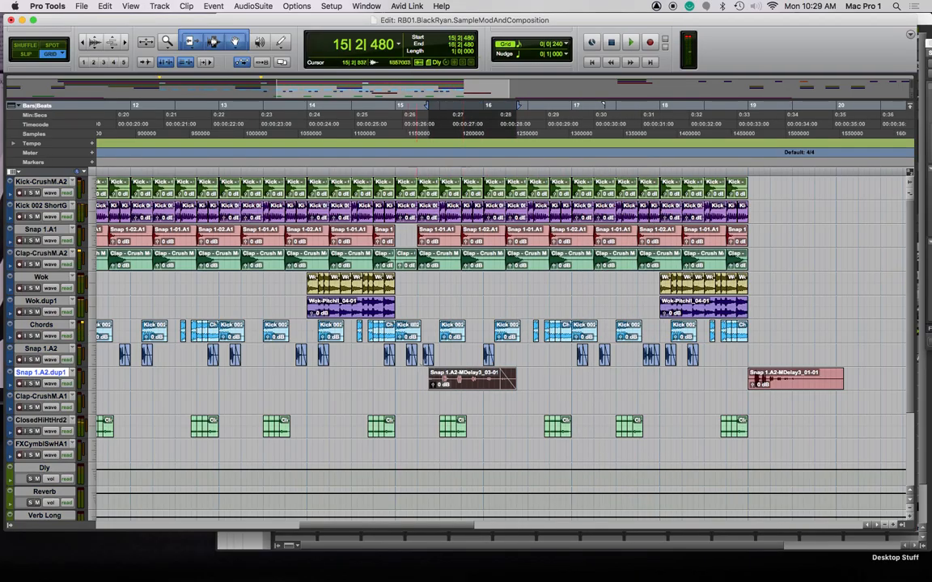
click(383, 168)
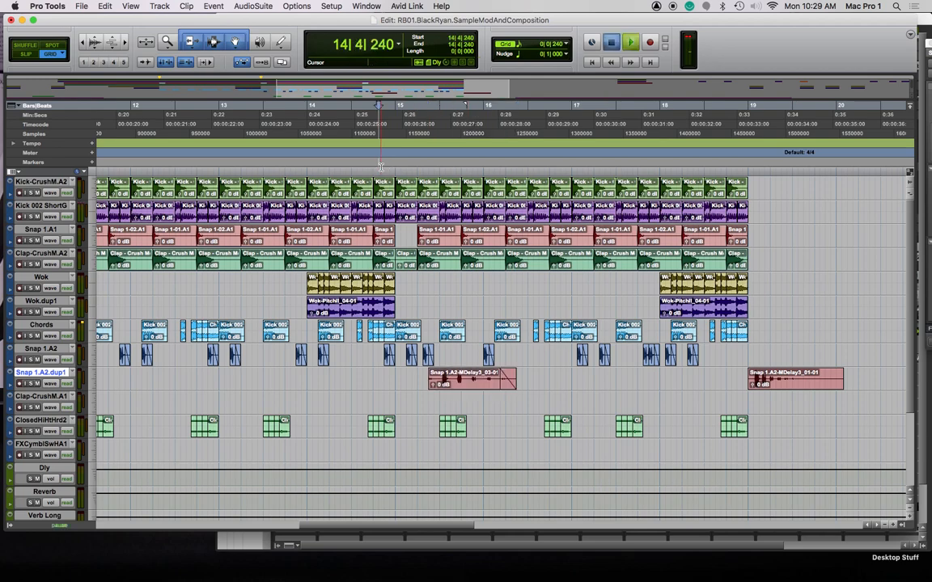
key(space)
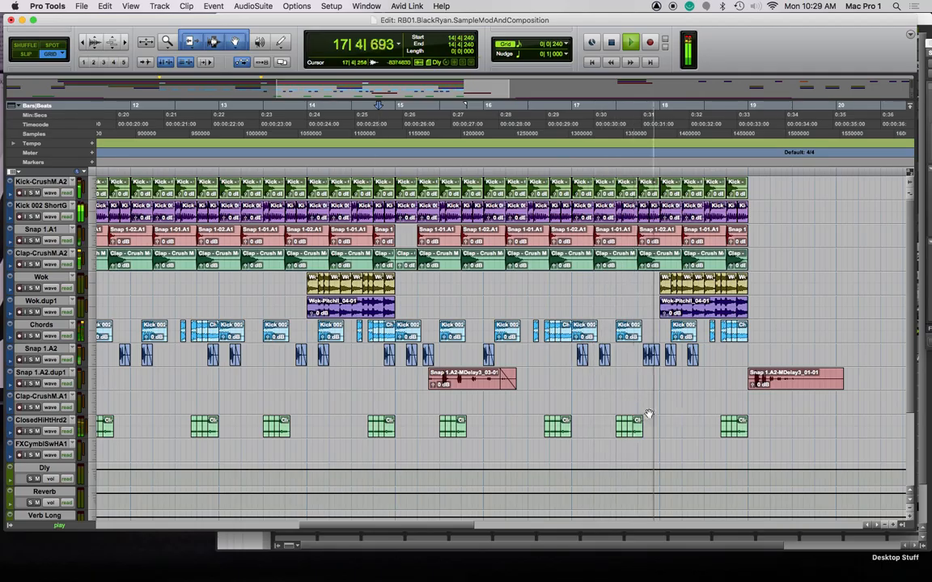
Delete the Snap 1.A2 clip at 17|2|240 and stop playback
click(603, 356)
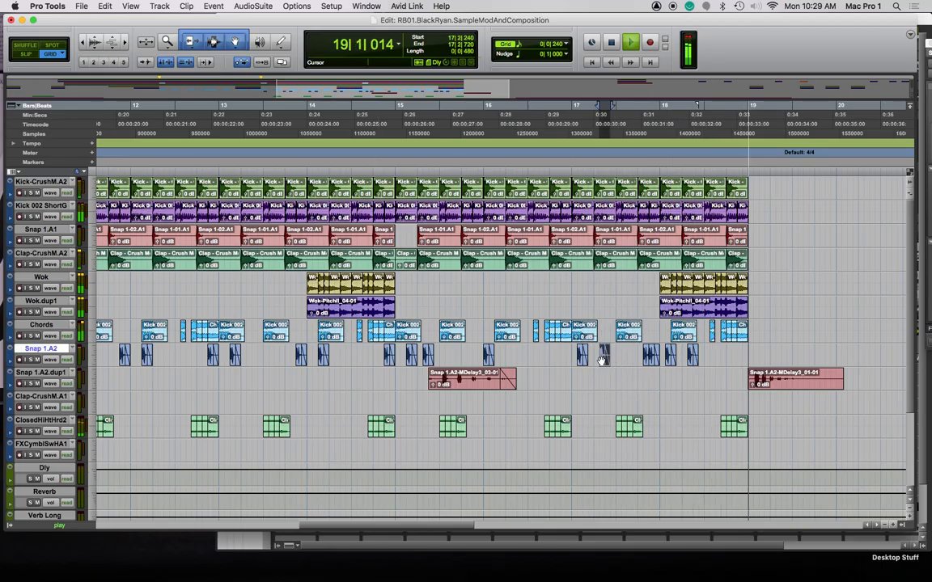
key(Delete)
key(space)
Move the Snap 1.A2-MDelay3_01-01 clip to start at 18|4|720 and play back from 18|3|480
click(796, 385)
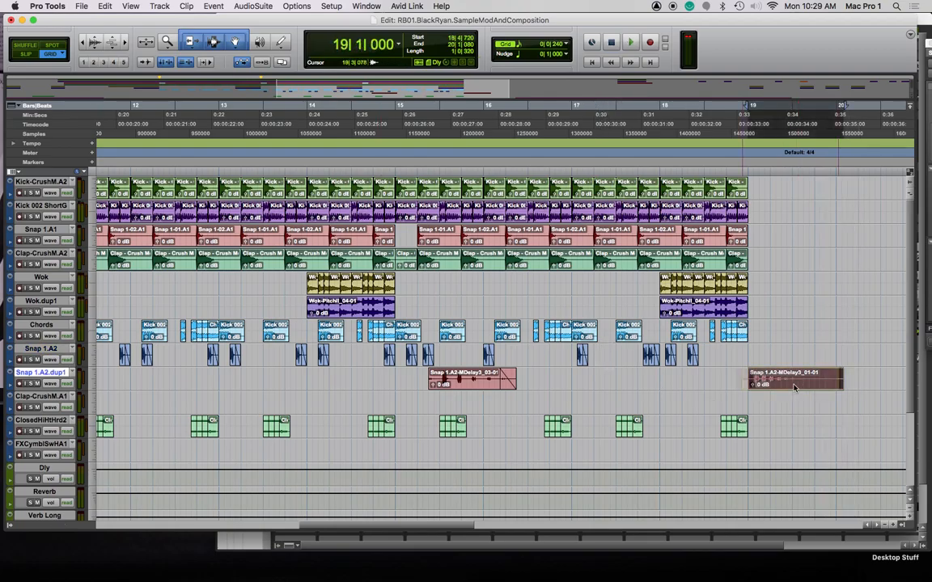
drag(794, 388, 792, 368)
click(715, 169)
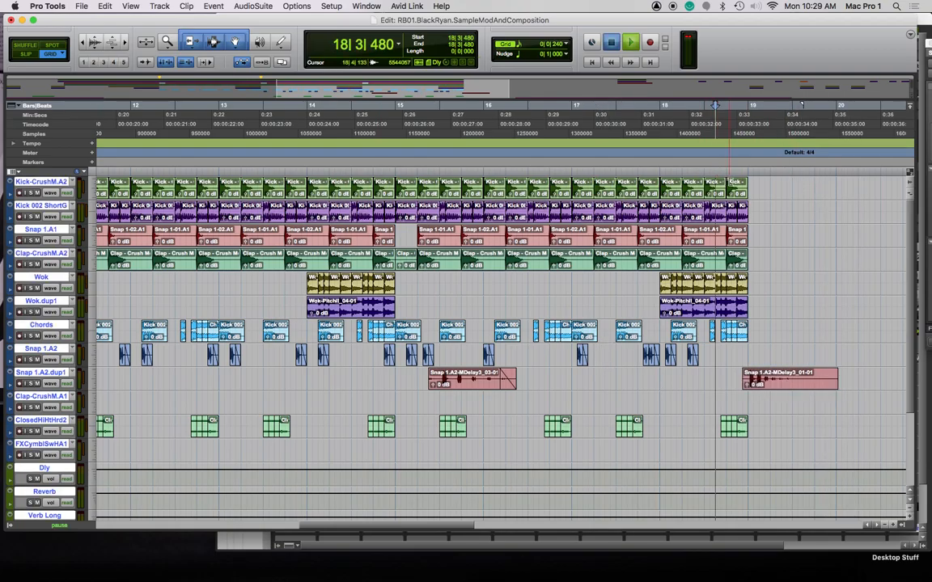
key(space)
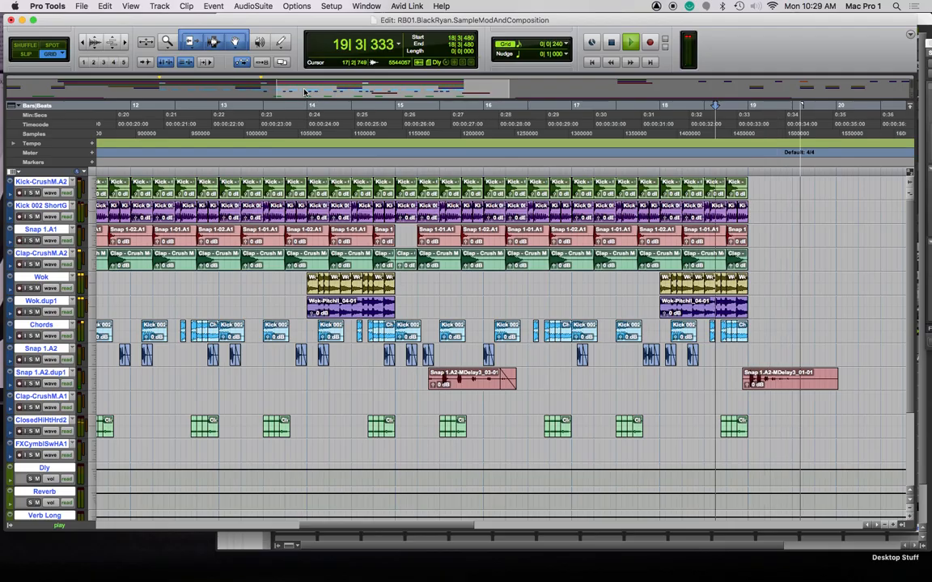
key(space)
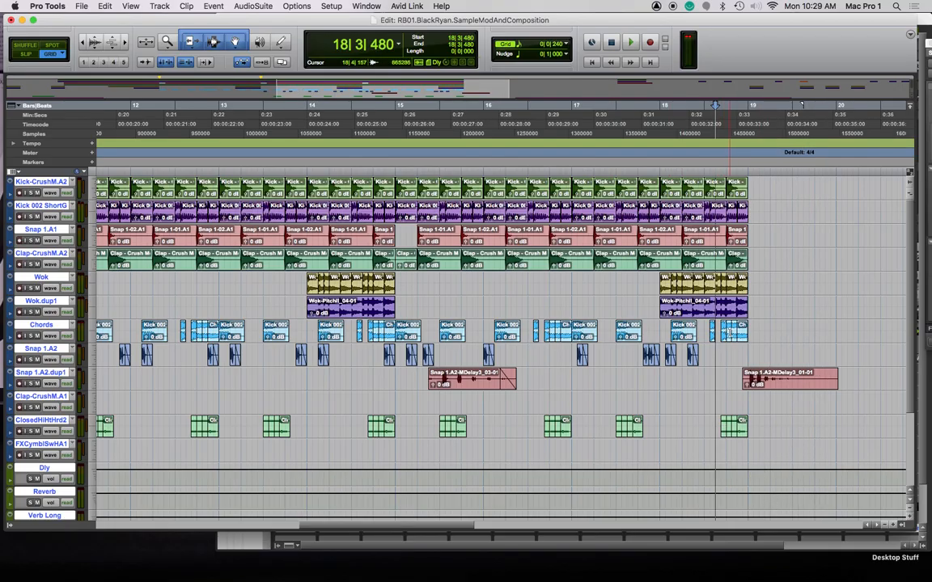
Copy the Chords clips from the end of bar 18 to the end of bar 19 and play back from 19|1|000
click(733, 333)
drag(724, 335, 813, 337)
click(746, 172)
key(space)
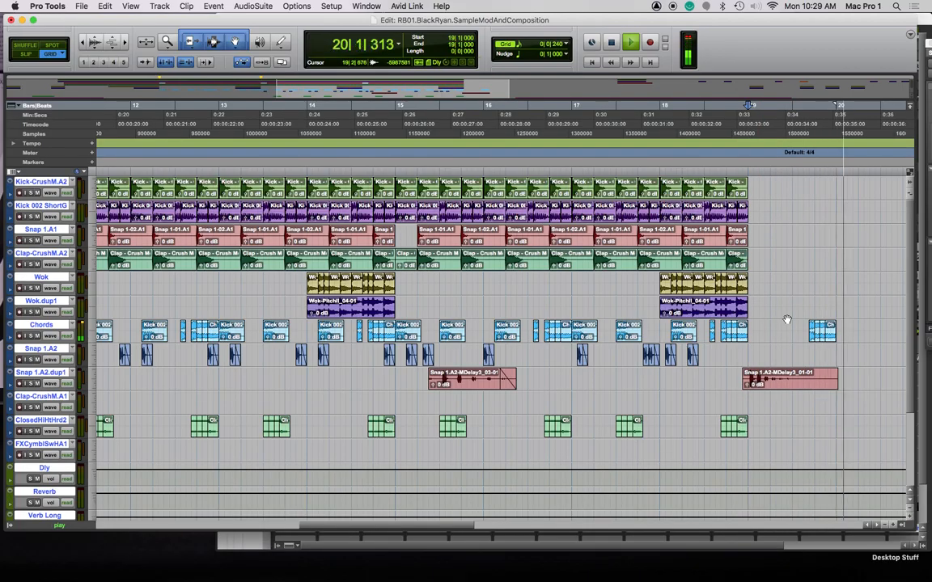
key(space)
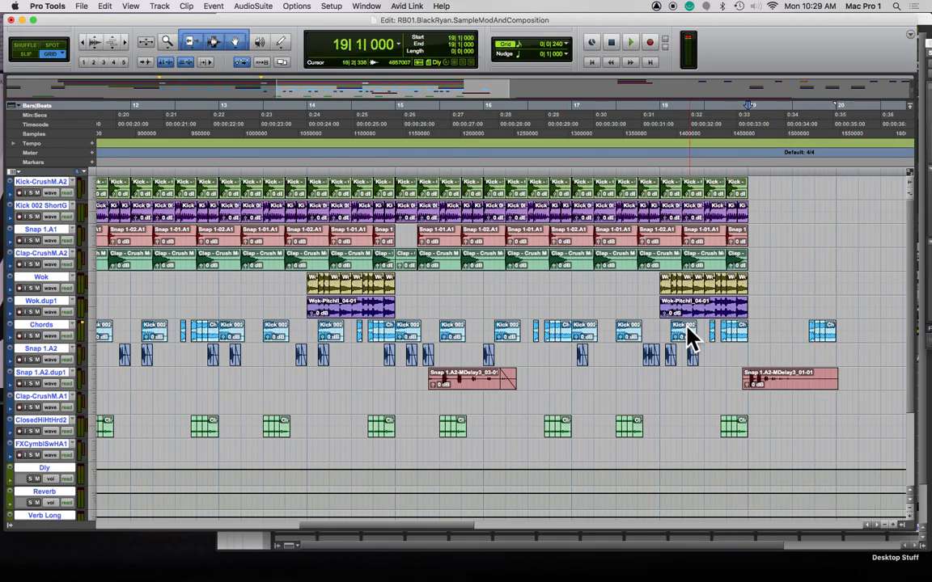
Apply batch fades with 10 ms fade-ins, crossfades and fade-outs to the Chords clips from 6|4|000 to 20|2|000
key(r)
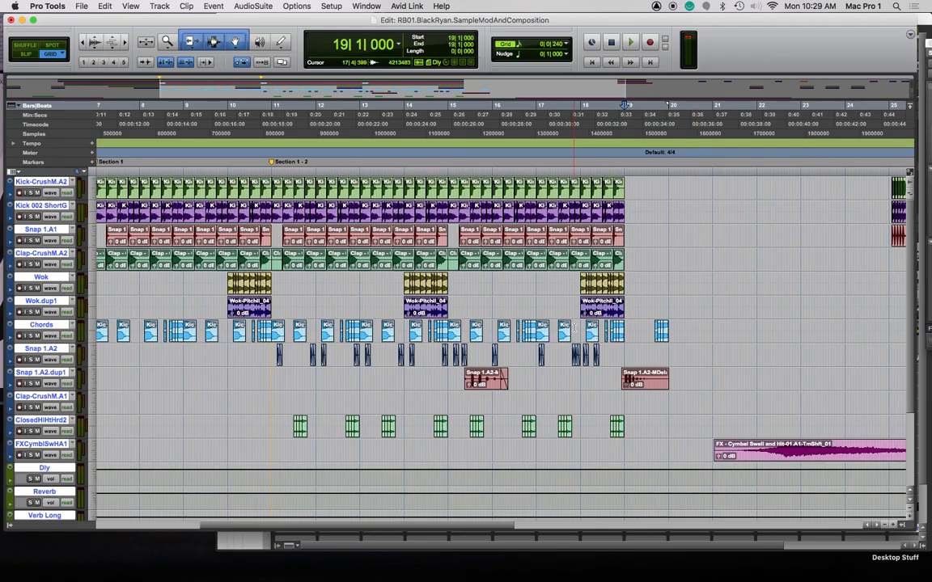
scroll(576, 330, left, 5)
scroll(733, 337, right, 5)
click(701, 329)
drag(92, 329, 319, 330)
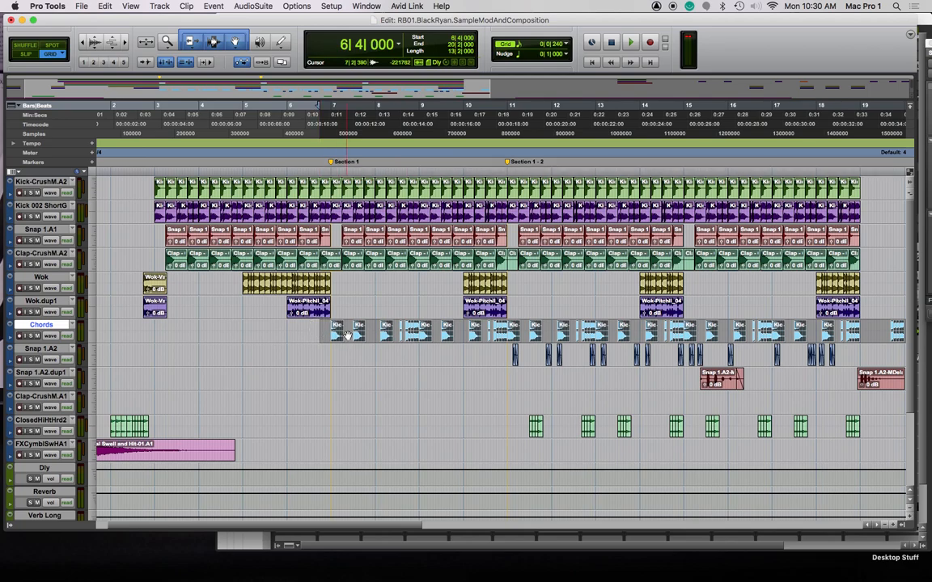
key(super+f)
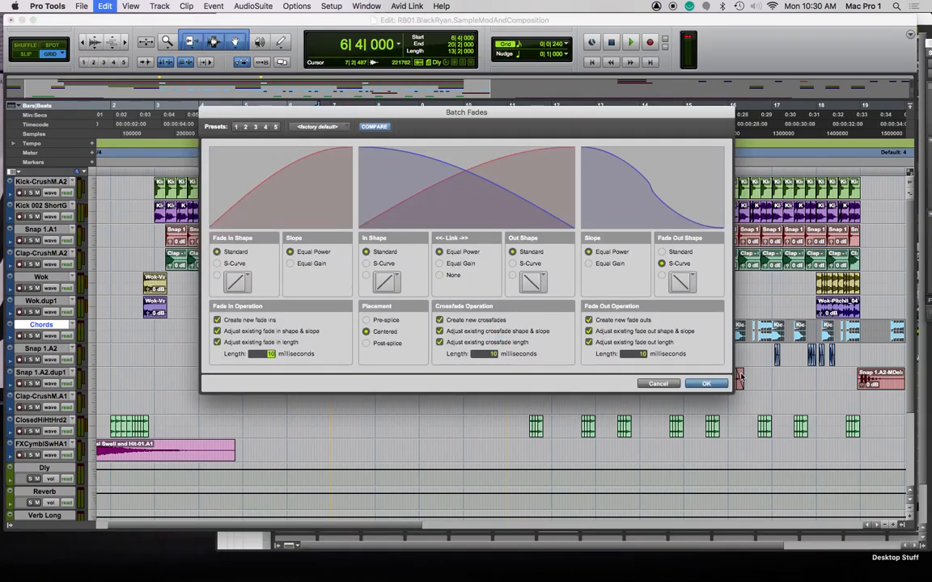
click(704, 385)
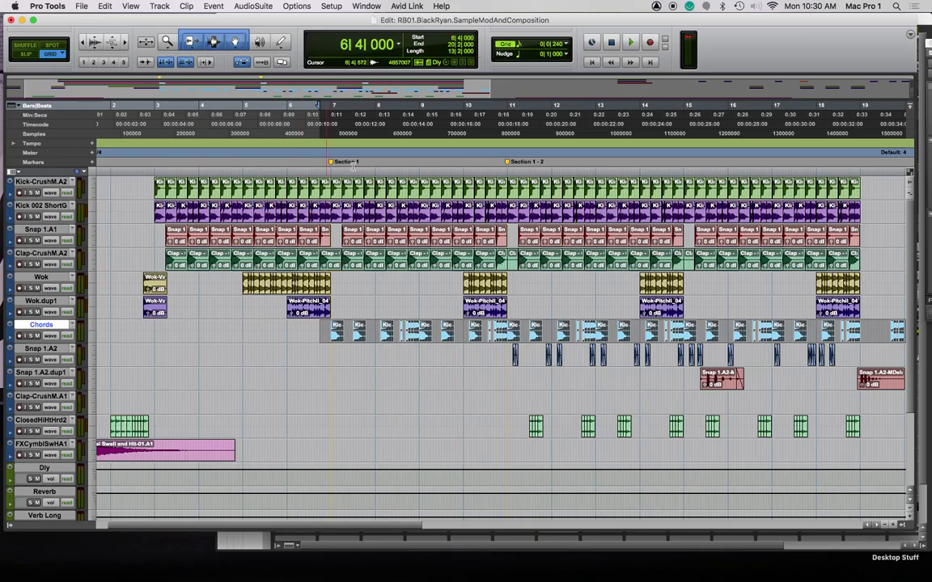
Play back the arrangement from 6|4|480 through bar 19 to check the Chords fades
click(327, 172)
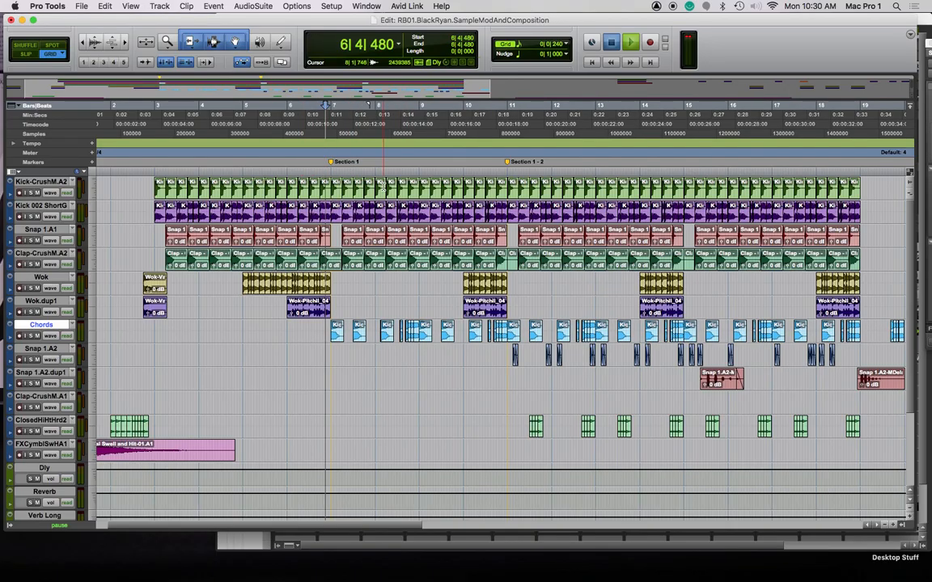
key(space)
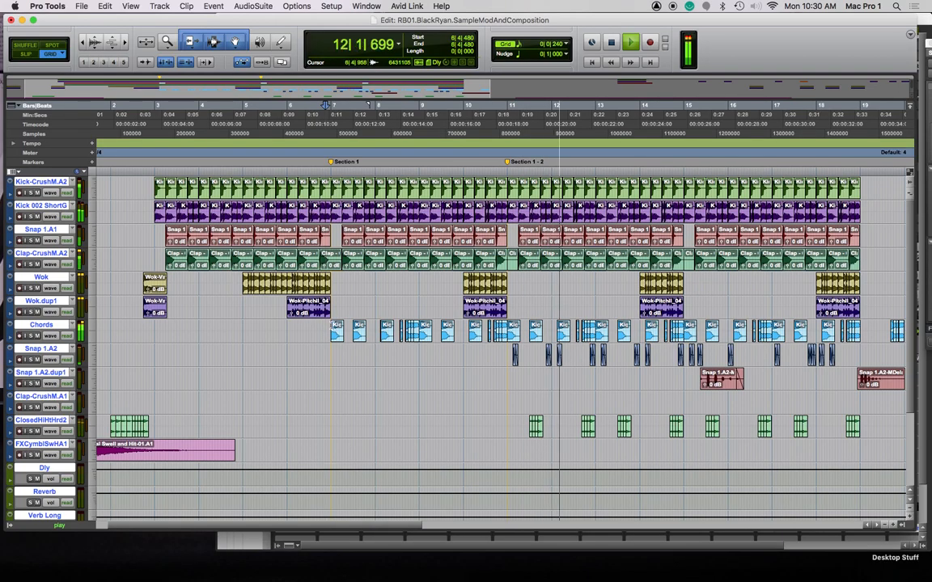
scroll(346, 337, right, 5)
scroll(732, 402, right, 1)
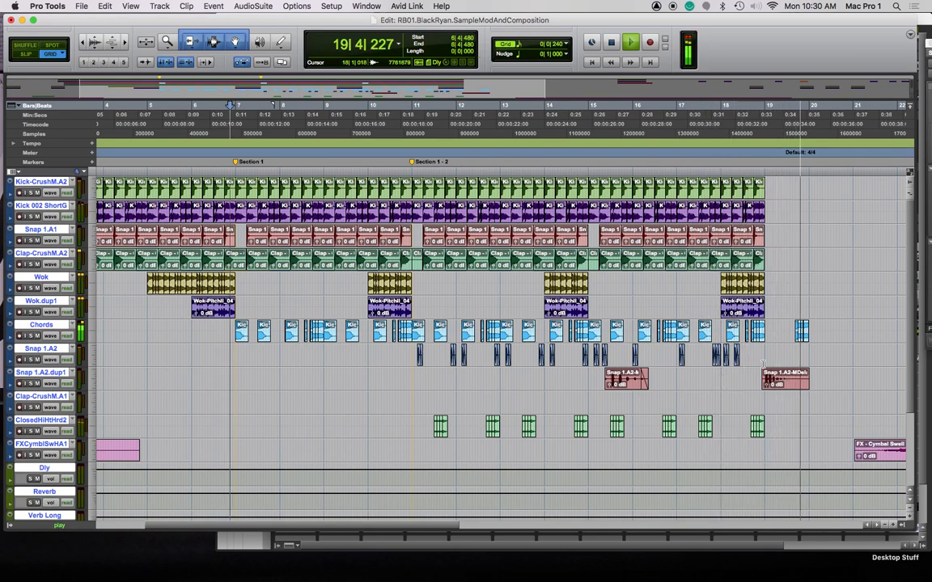
key(space)
Select the delayed snap clip at 18|4|720, extend the selection to 20|3|480 and open the D-Verb AudioSuite effect
click(788, 381)
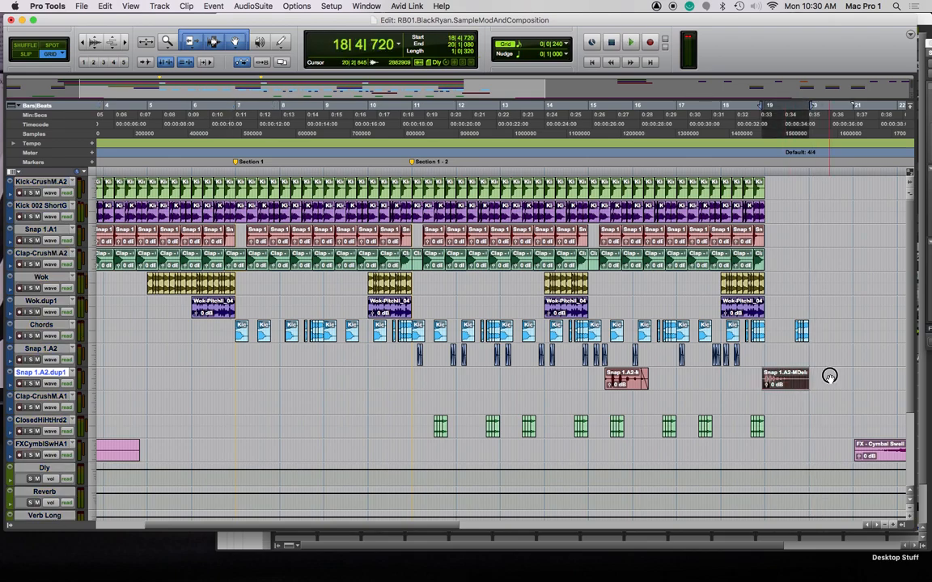
shift+click(831, 376)
shift+click(837, 380)
click(253, 7)
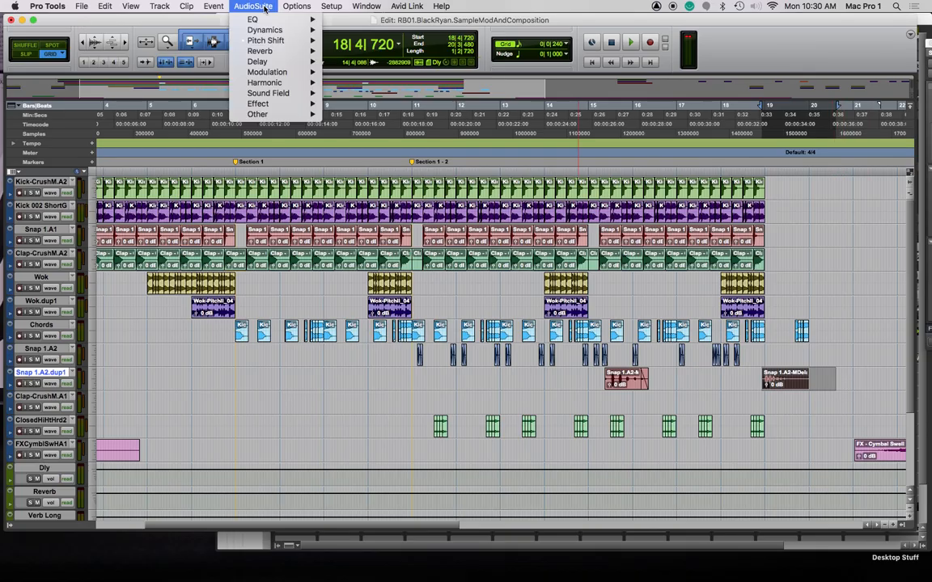
mouse_move(276, 51)
click(349, 51)
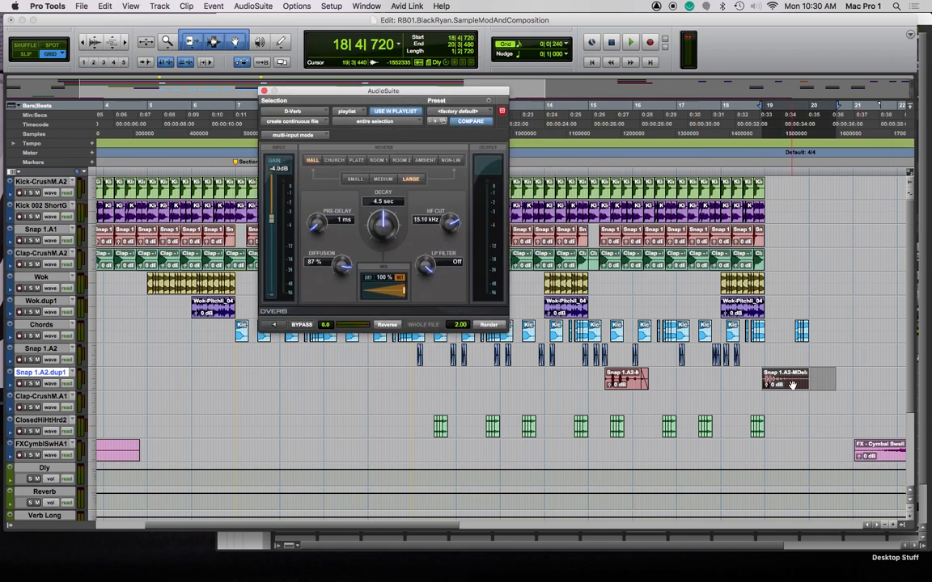
Copy the delayed snap clip to 21|1|000 and select the Snap 1.A2.dup1 track from 18|4|720 to 21|1|000
drag(792, 385, 877, 385)
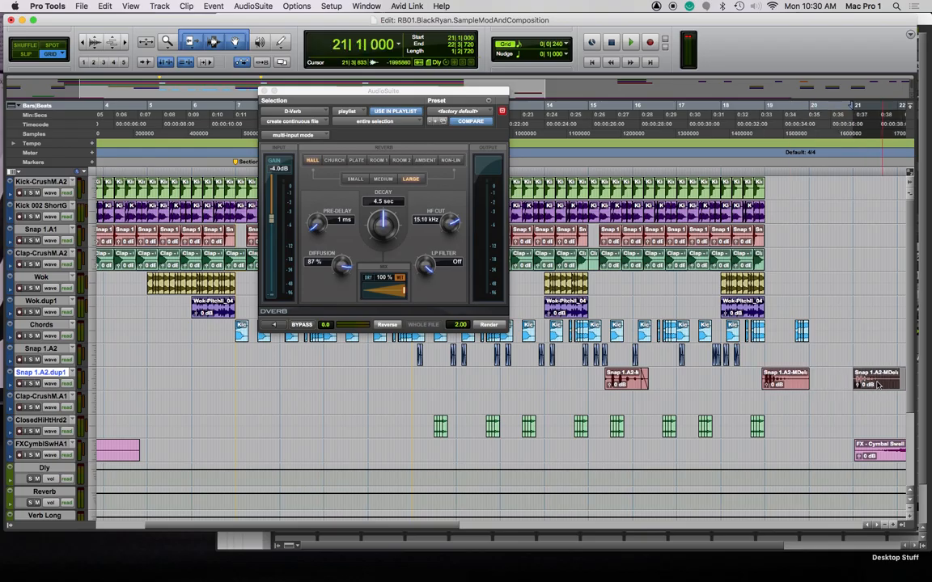
click(790, 388)
key(F7)
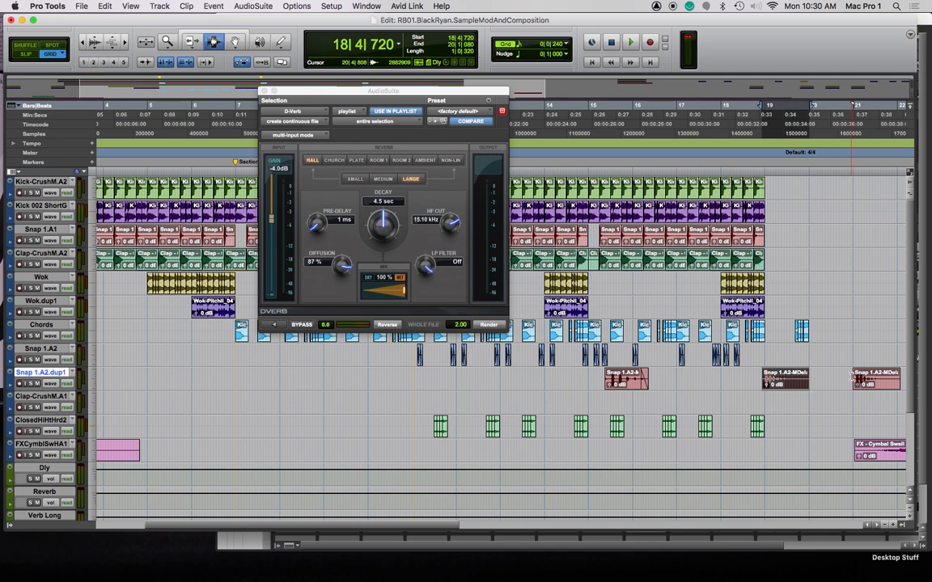
shift+click(854, 377)
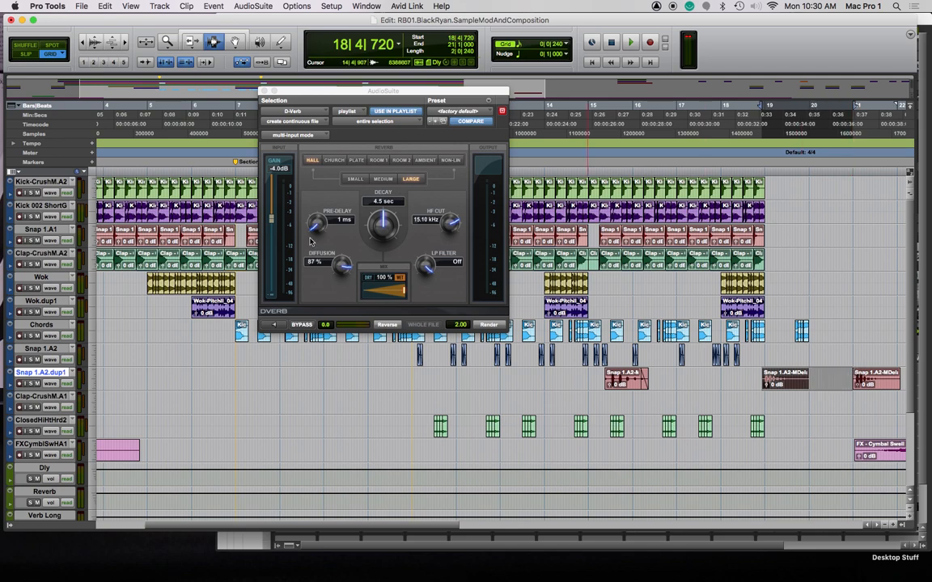
Preview D-Verb's Hall reverb with a 53% mix, 15 ms pre-delay and 5.4 sec decay
drag(402, 292, 382, 298)
drag(317, 226, 317, 216)
click(273, 324)
drag(384, 231, 383, 224)
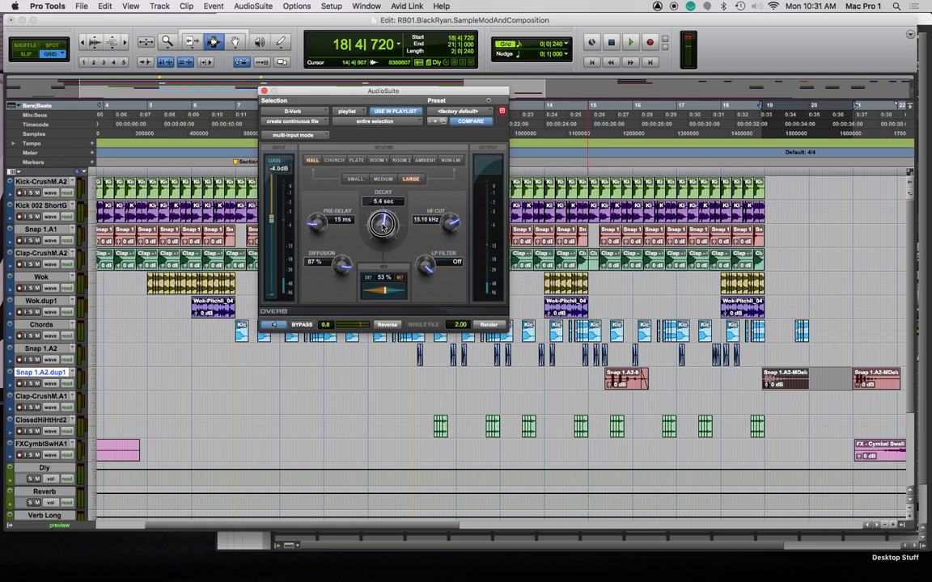
drag(343, 270, 318, 261)
Render D-Verb on the selection as a Plate reverb with 5.0 sec decay, 29 ms pre-delay, 14.26 kHz LP filter and 49% mix
click(356, 161)
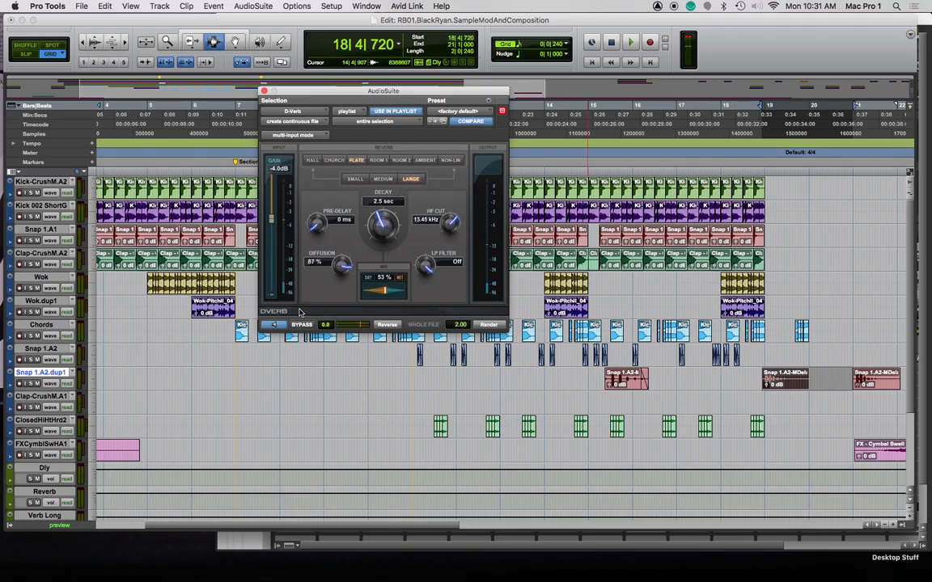
drag(368, 227, 386, 235)
drag(317, 223, 289, 168)
drag(386, 296, 430, 304)
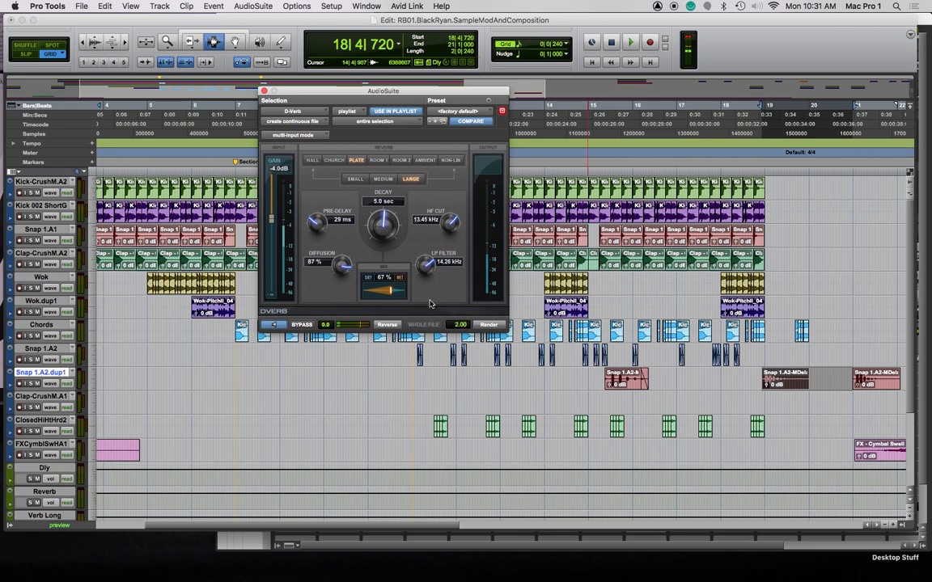
drag(393, 293, 389, 294)
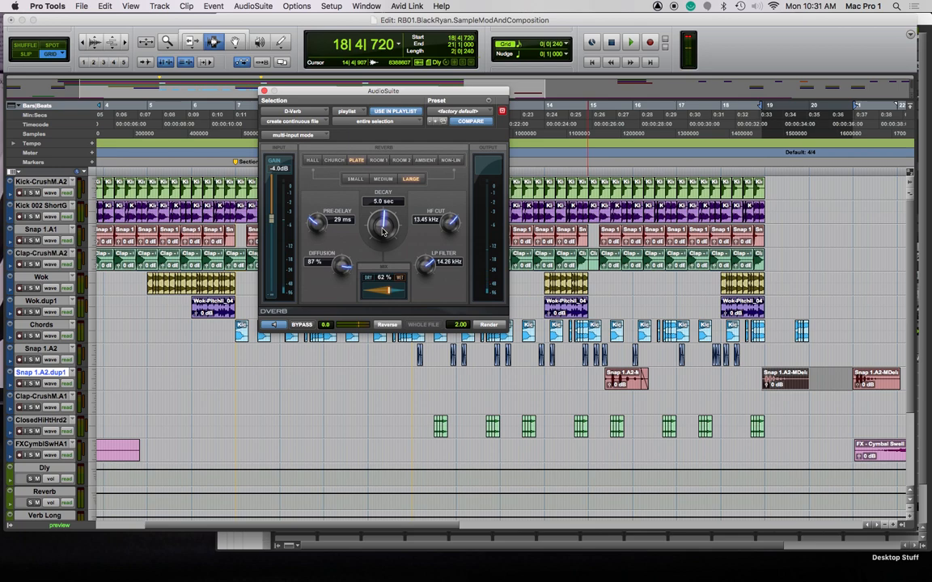
drag(388, 293, 384, 302)
click(492, 326)
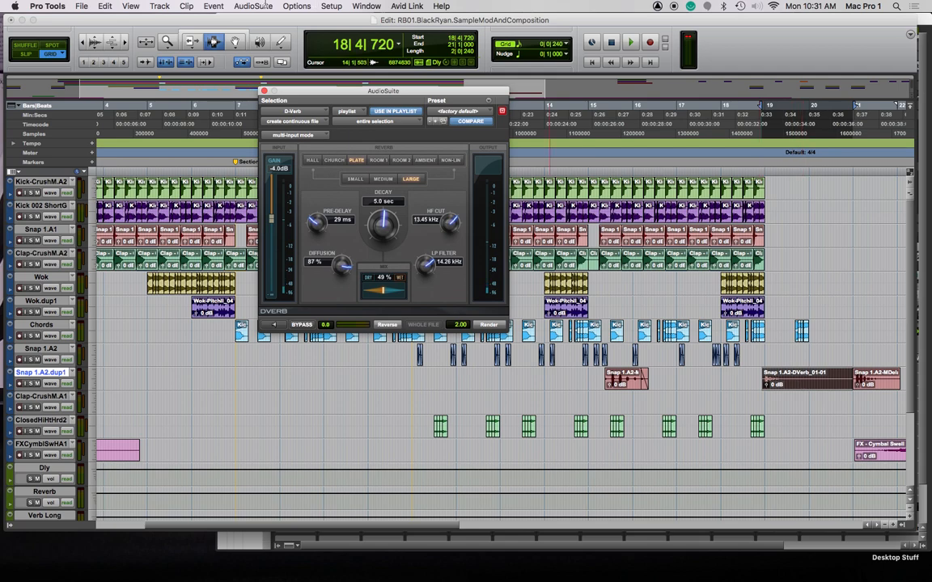
Preview the Channel Strip AudioSuite effect on the reverb clip and set its low EQ band to -3.4 dB at 47.4 Hz
click(265, 5)
mouse_move(299, 30)
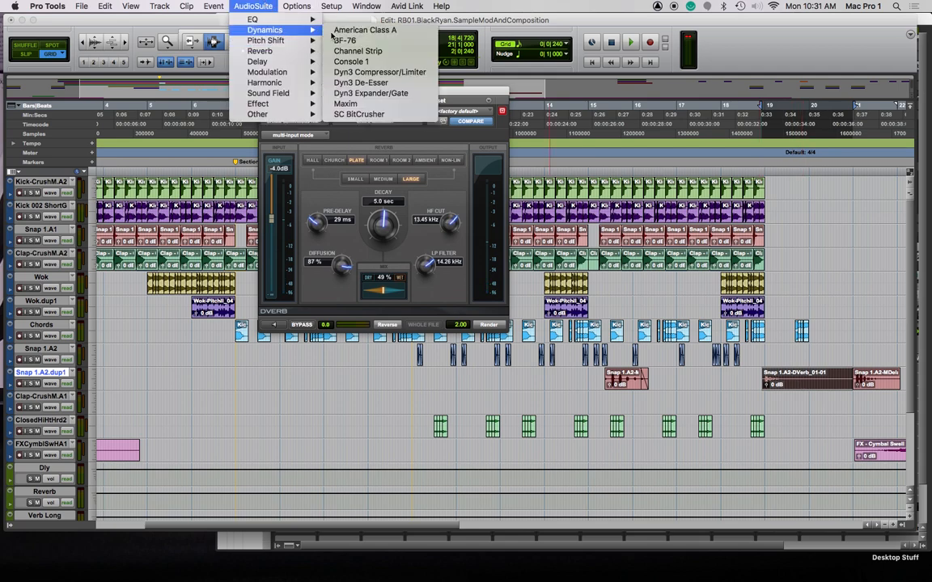
click(380, 51)
click(275, 528)
drag(307, 427, 311, 437)
Set the compressor to ratio 4.9:1, threshold -33.7 dB, attack 3.2 ms, release 178.3 ms, knee 6.3 dB, depth -36.2 dB and gain 8.3 dB
click(281, 279)
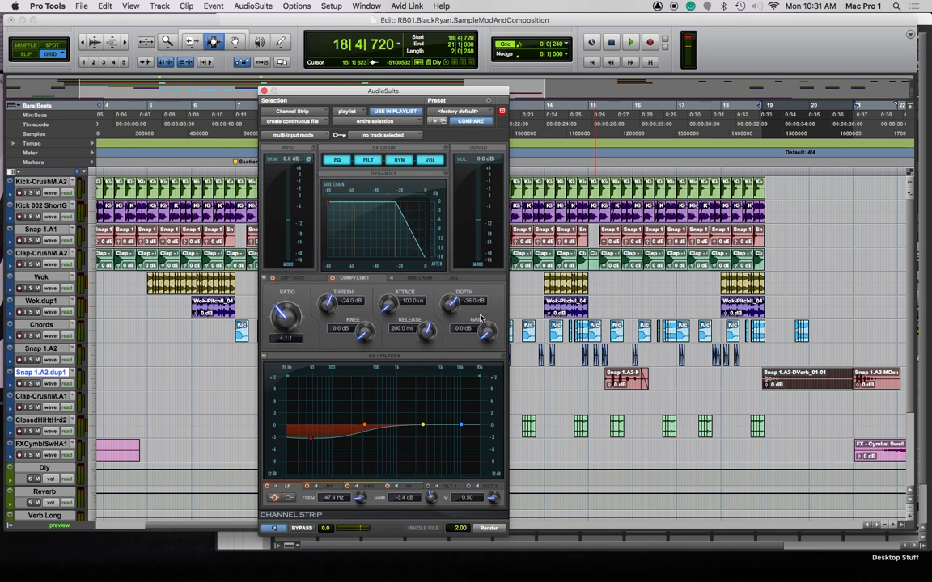
drag(486, 332, 453, 311)
drag(389, 307, 389, 271)
drag(367, 330, 339, 338)
drag(429, 338, 431, 348)
drag(288, 322, 325, 321)
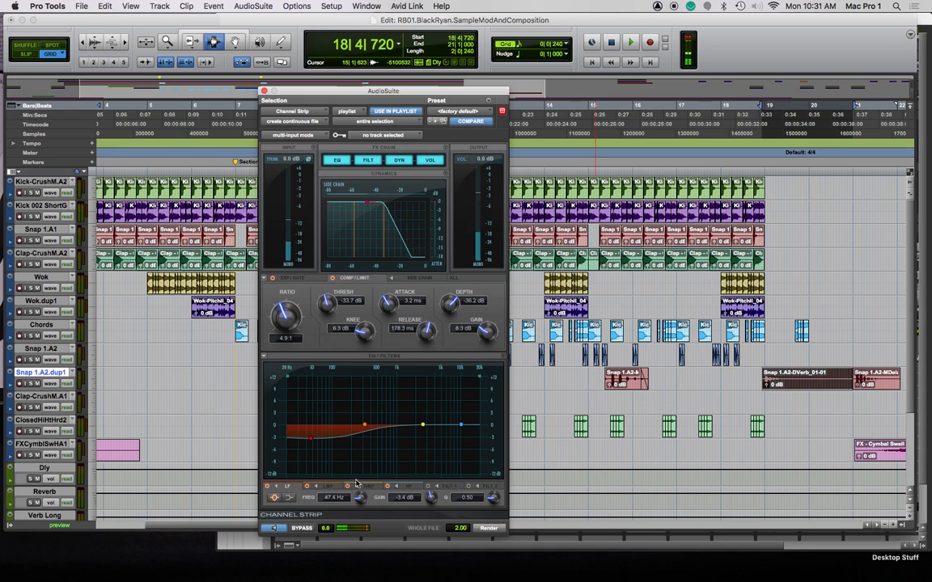
Set the EQ's low-mid band to 3.0 dB at 297.9 Hz, high band to -5.4 dB at 18.3 kHz, and high-mid to 5.1 dB at 7.2 kHz, Q 1.19
drag(365, 425, 361, 413)
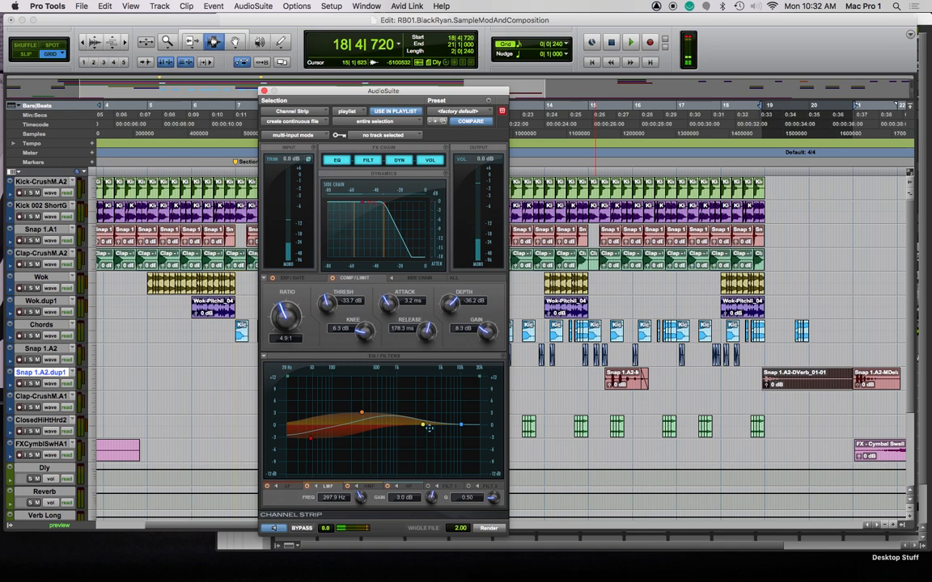
drag(457, 426, 475, 445)
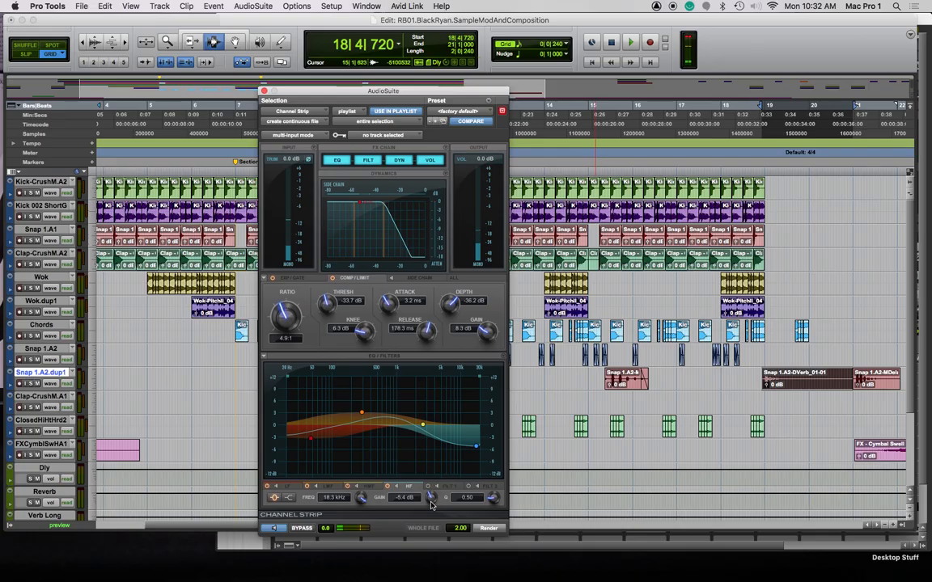
drag(422, 424, 450, 405)
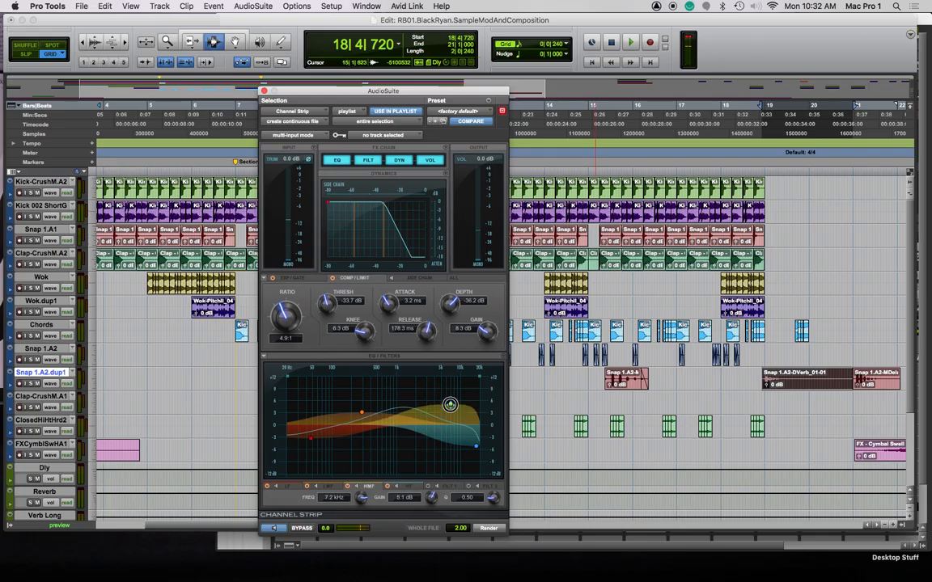
drag(448, 501, 470, 481)
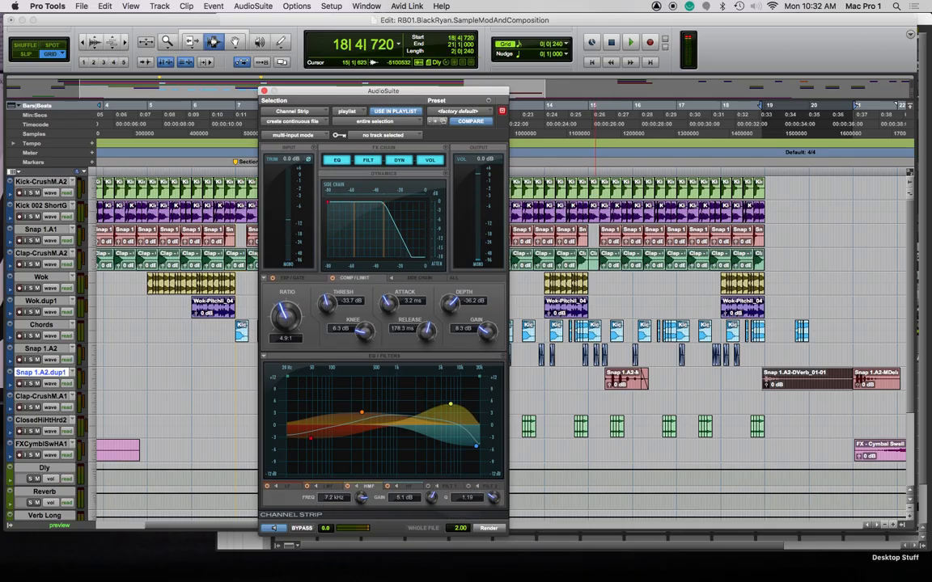
Narrow the EQ's low-mid band to Q 3.06 and make the low band a shelf at -11.2 dB, 38.8 Hz
click(327, 487)
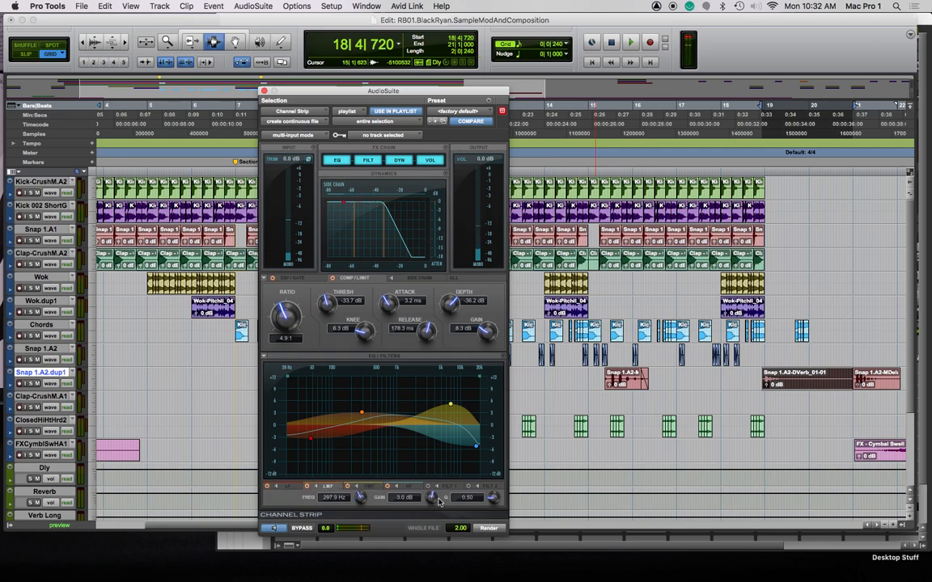
drag(473, 501, 472, 459)
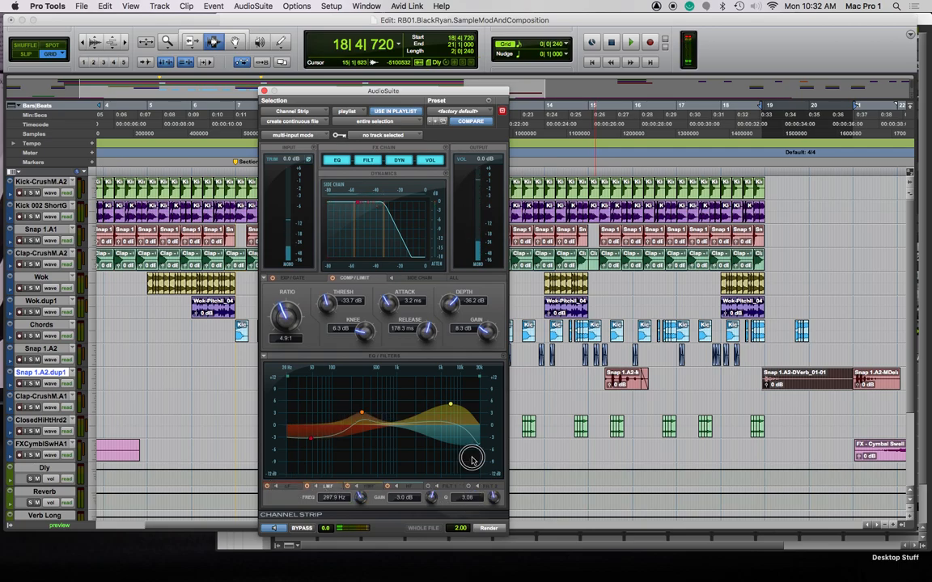
click(278, 488)
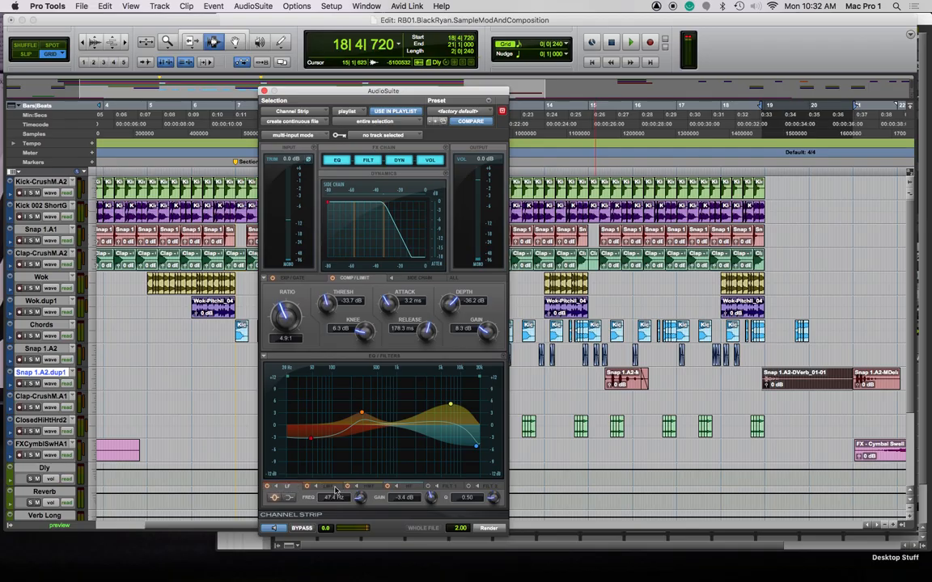
drag(457, 502, 457, 478)
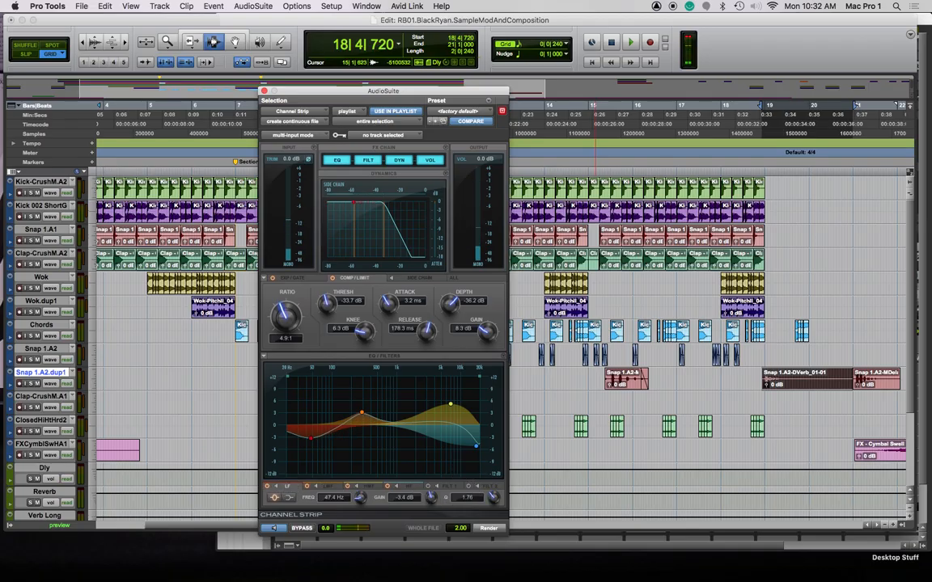
drag(306, 440, 305, 470)
click(289, 498)
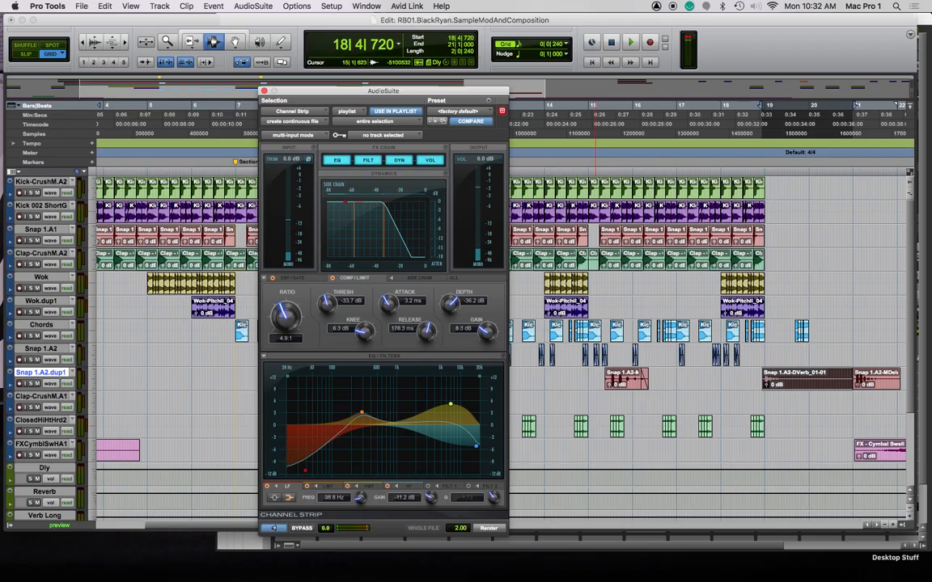
Set the low-mid EQ band to 2.8 dB at 192.4 Hz and render the Channel Strip on the reverb clip
mouse_move(362, 412)
mouse_down()
mouse_move(376, 384)
mouse_move(341, 395)
mouse_move(333, 404)
mouse_move(349, 413)
mouse_up()
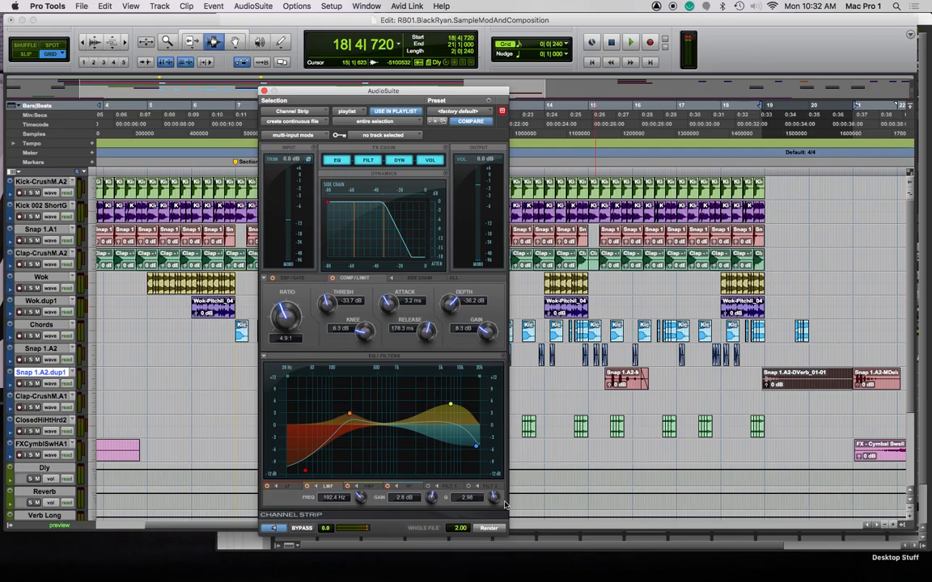
click(488, 528)
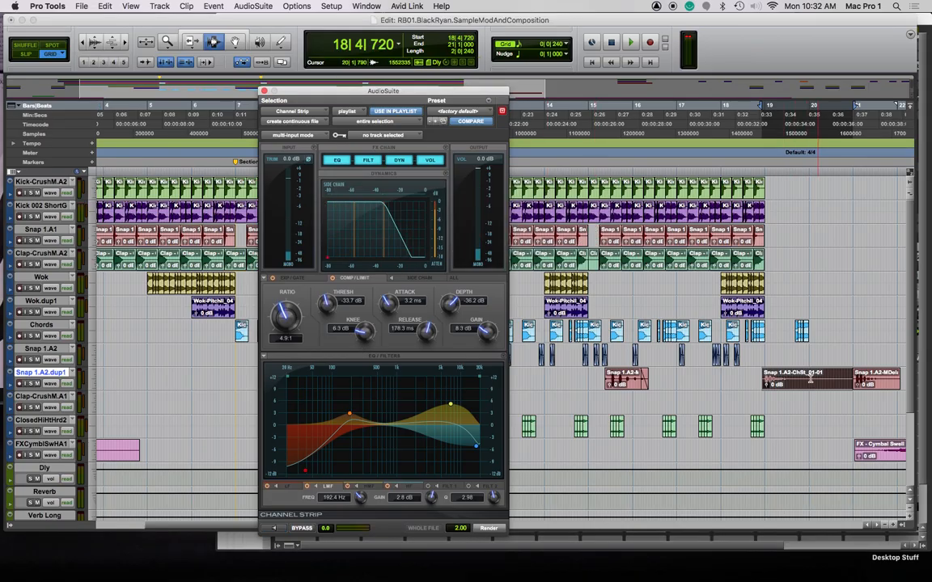
click(263, 92)
Preview SansAmp PSA-1 on the channel-strip clip, adjust its pre-amp, drive, crunch and level, and render it
click(239, 8)
mouse_move(263, 30)
mouse_move(274, 75)
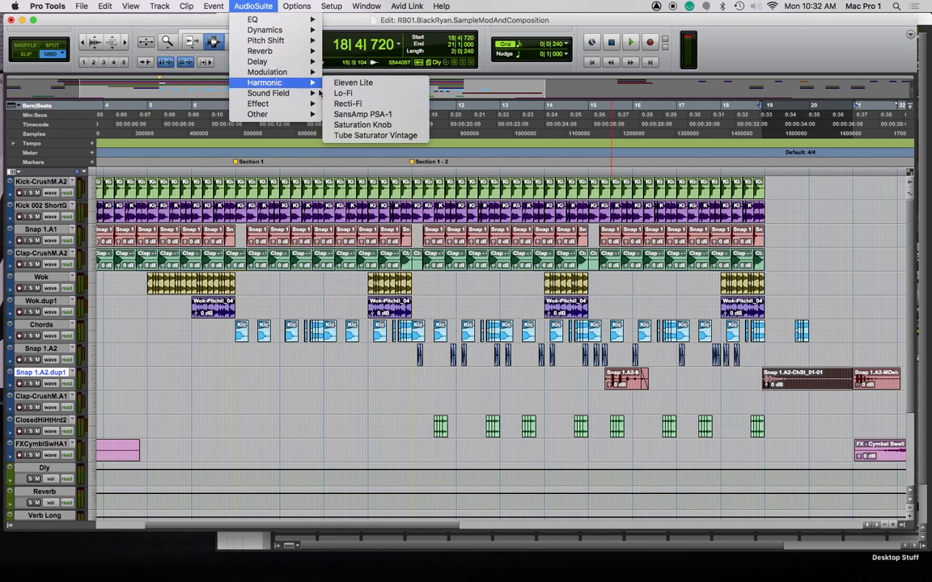
click(363, 115)
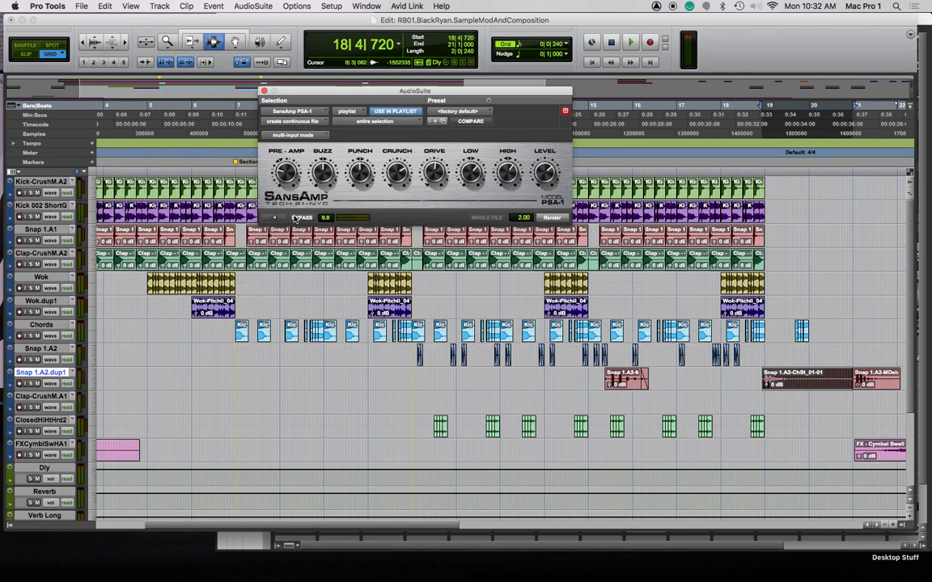
drag(285, 174, 288, 157)
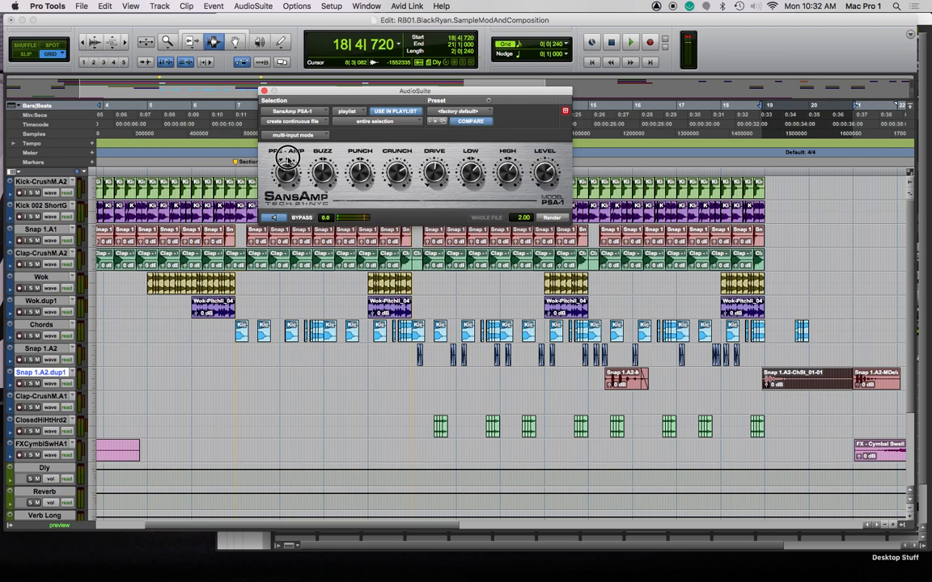
drag(433, 166, 435, 148)
drag(399, 178, 404, 192)
drag(544, 176, 548, 192)
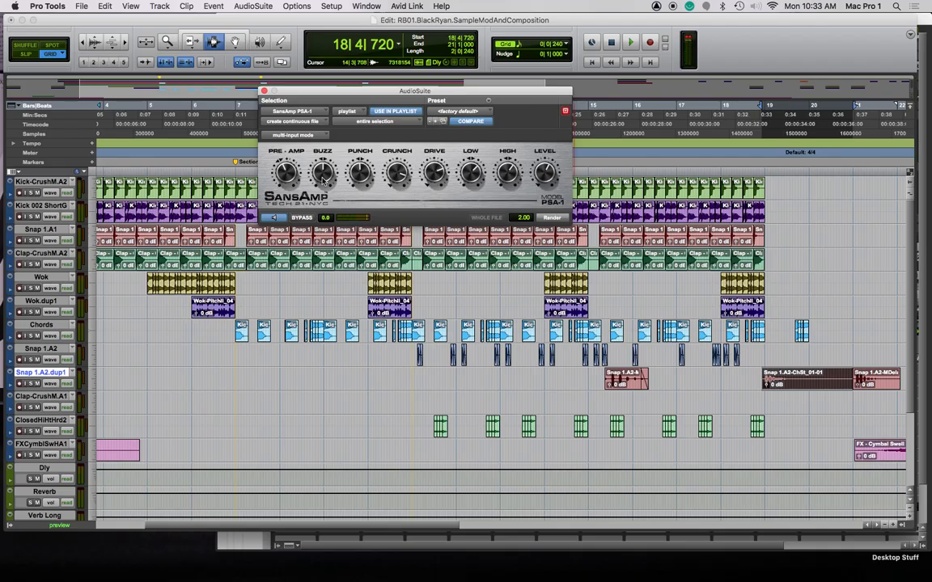
click(550, 218)
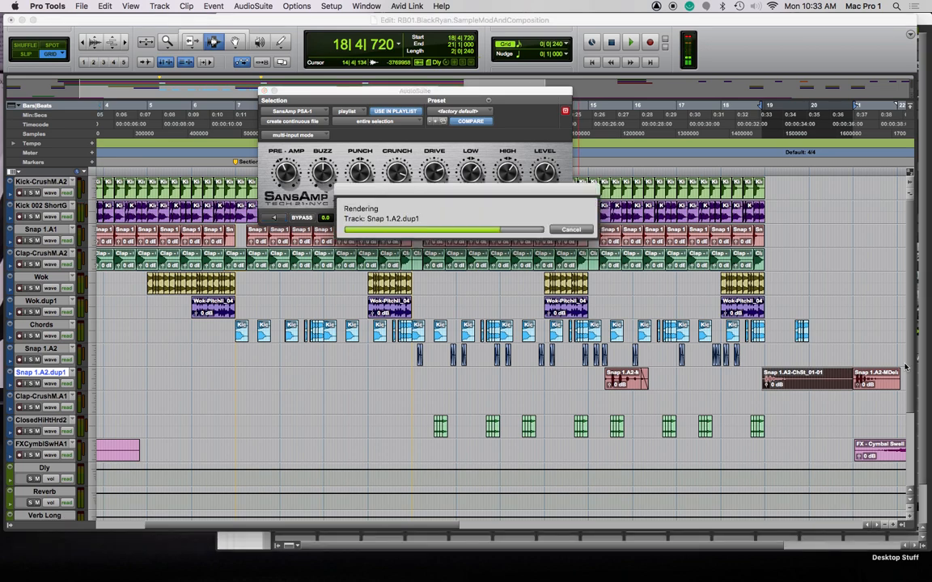
Play the arrangement from bar 21 and from 18|4|720 to hear the SansAmp-processed clip
click(712, 171)
click(856, 183)
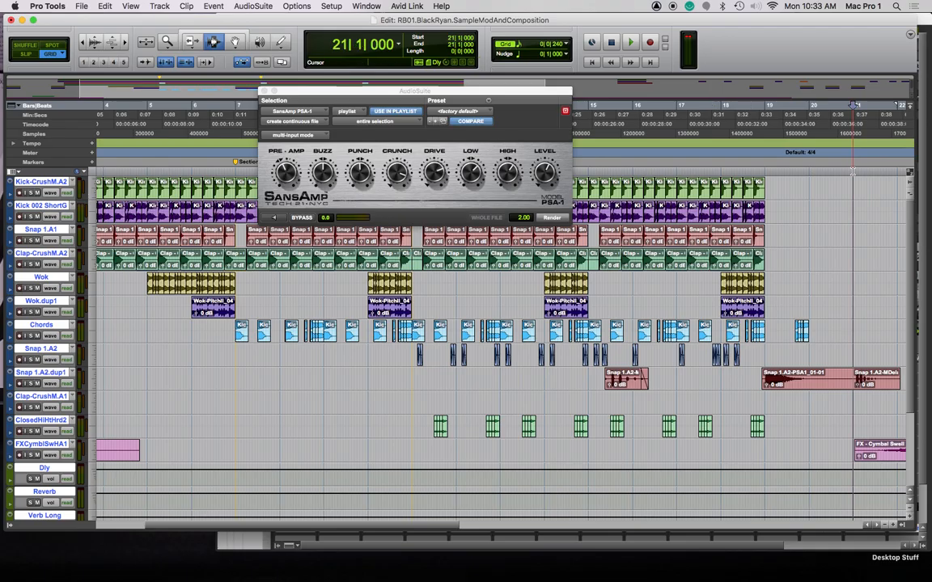
key(space)
key(space)
click(762, 172)
key(space)
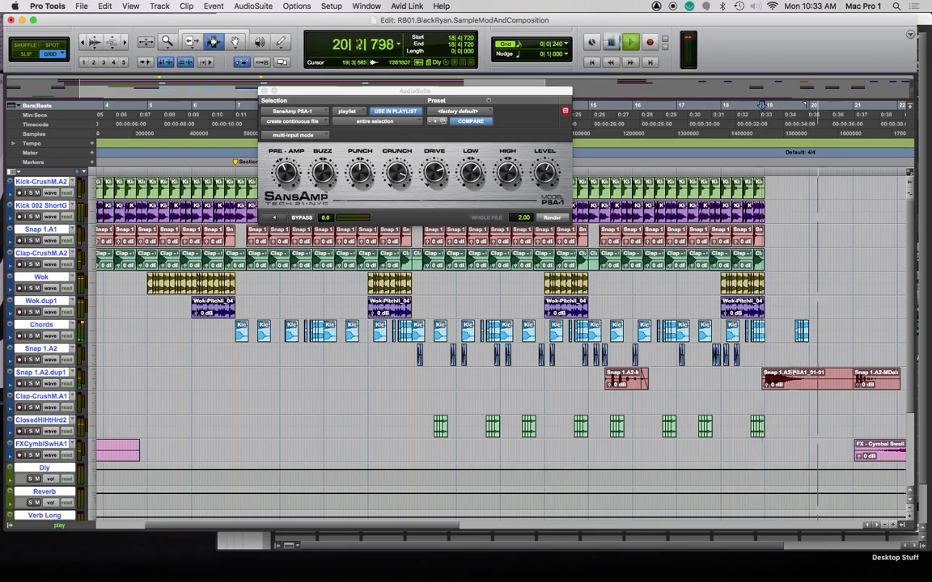
key(space)
Copy the SansAmp-processed snap clip directly in front of the original and render the Reverse effect on the copy
drag(813, 387, 723, 385)
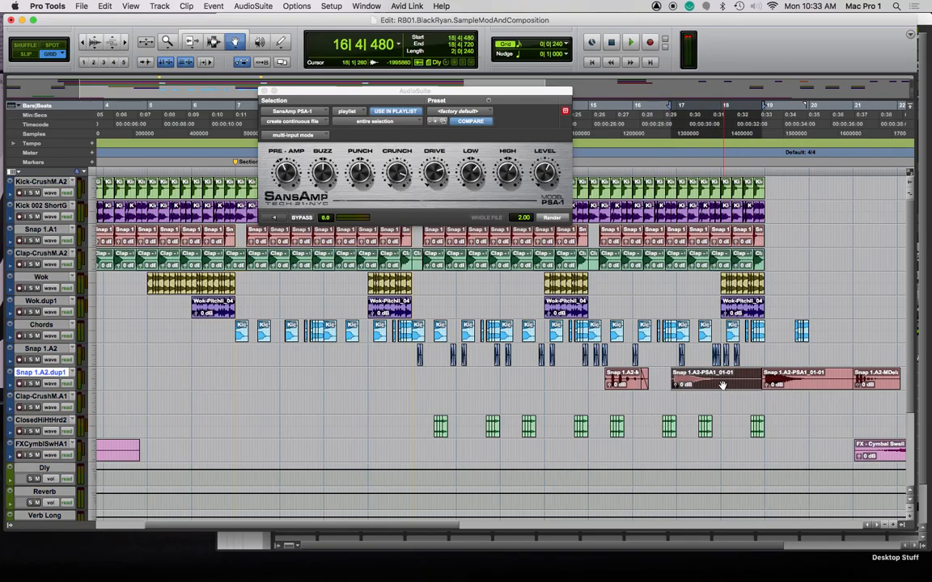
click(264, 90)
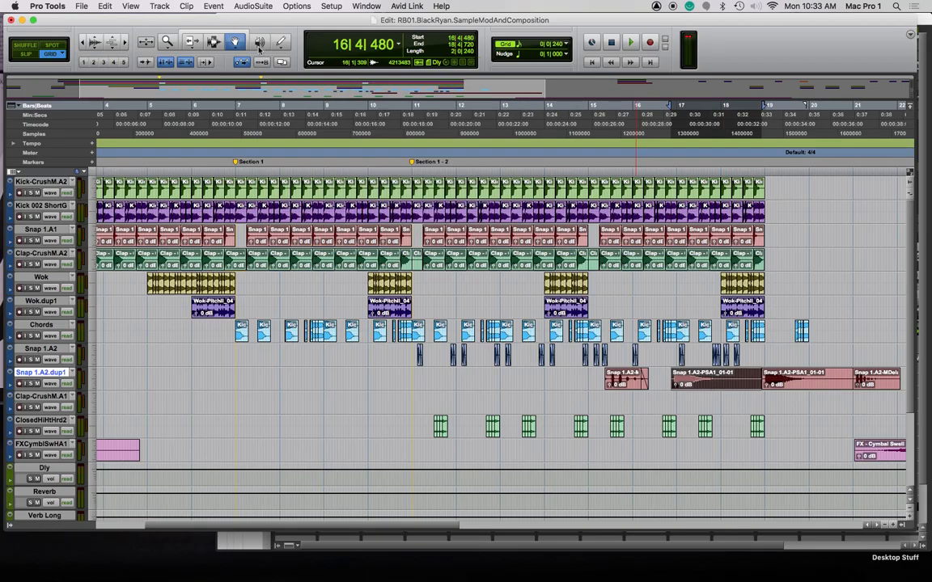
click(243, 7)
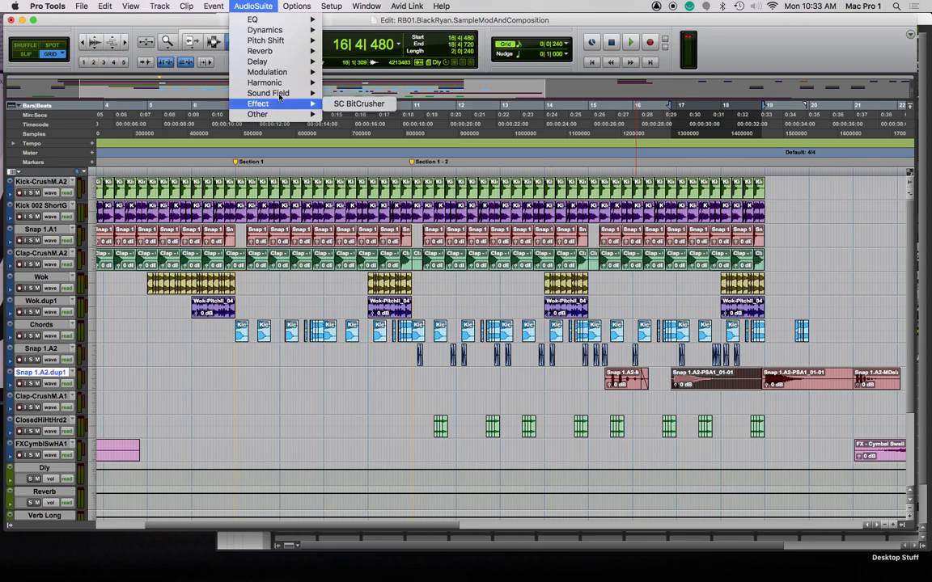
mouse_move(283, 25)
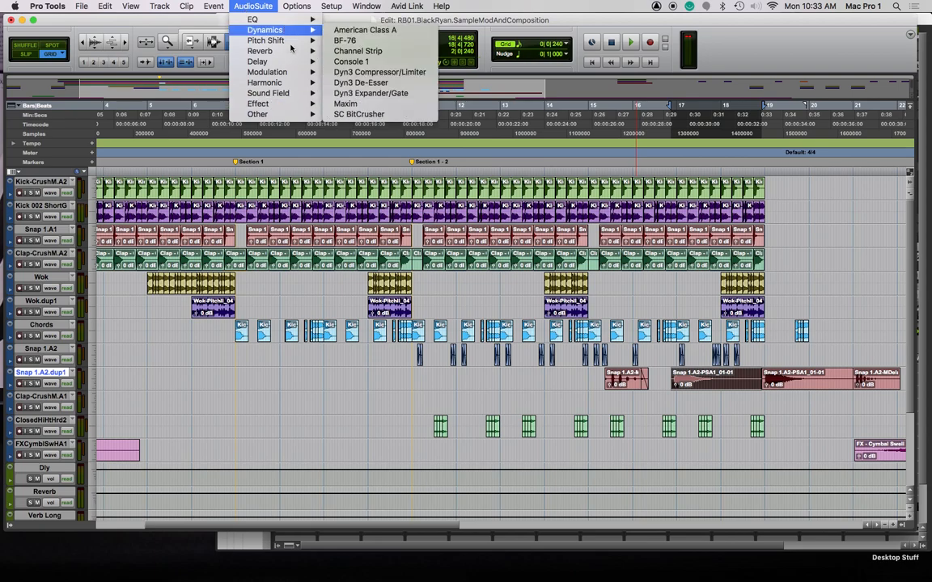
mouse_move(287, 74)
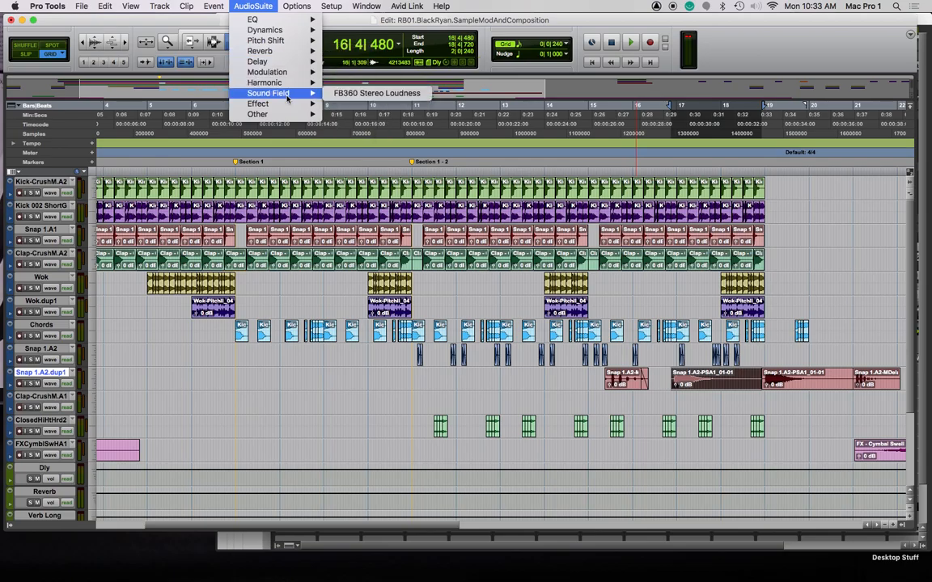
mouse_move(277, 113)
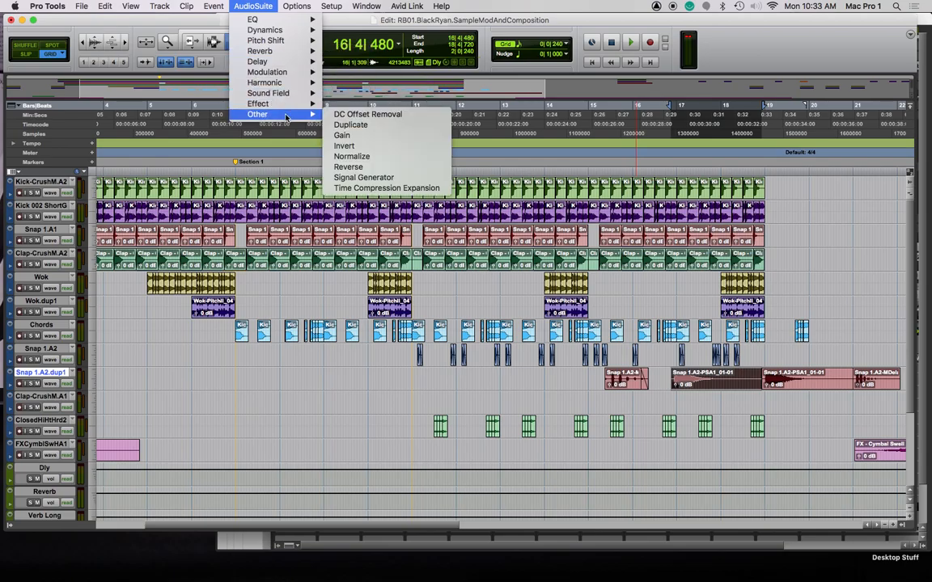
click(372, 167)
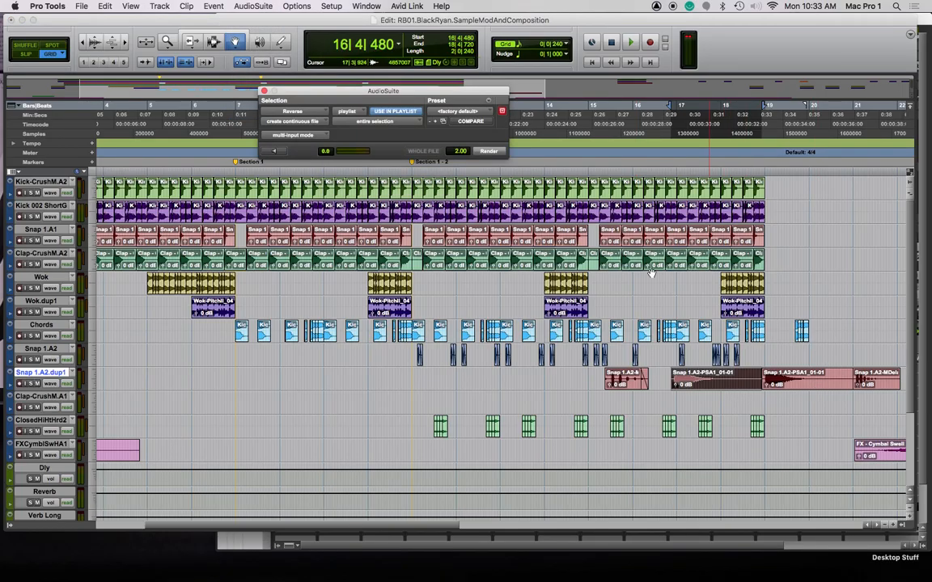
click(490, 151)
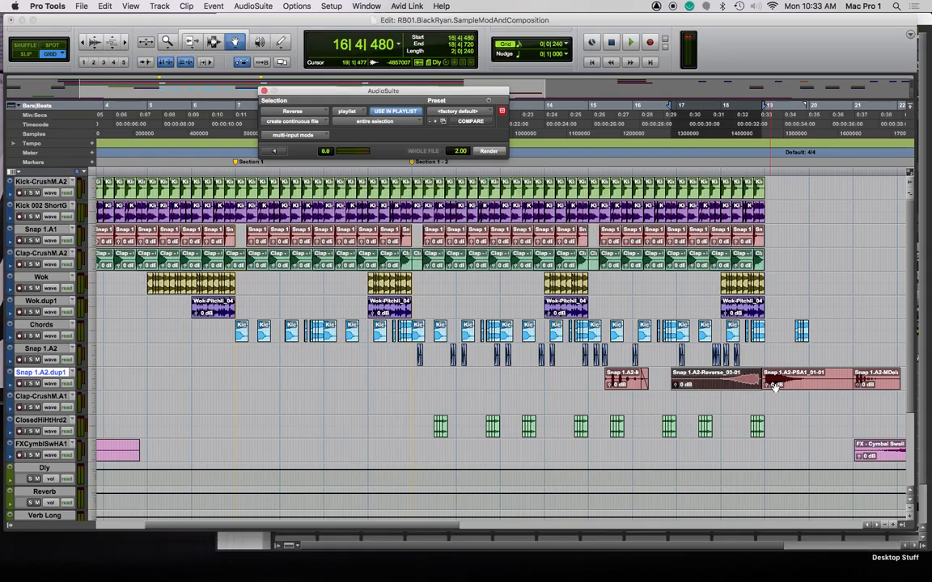
Trim the end of the reversed snap clip and move the clip to start at 17|1|000 on the grid
key(t)
key(t)
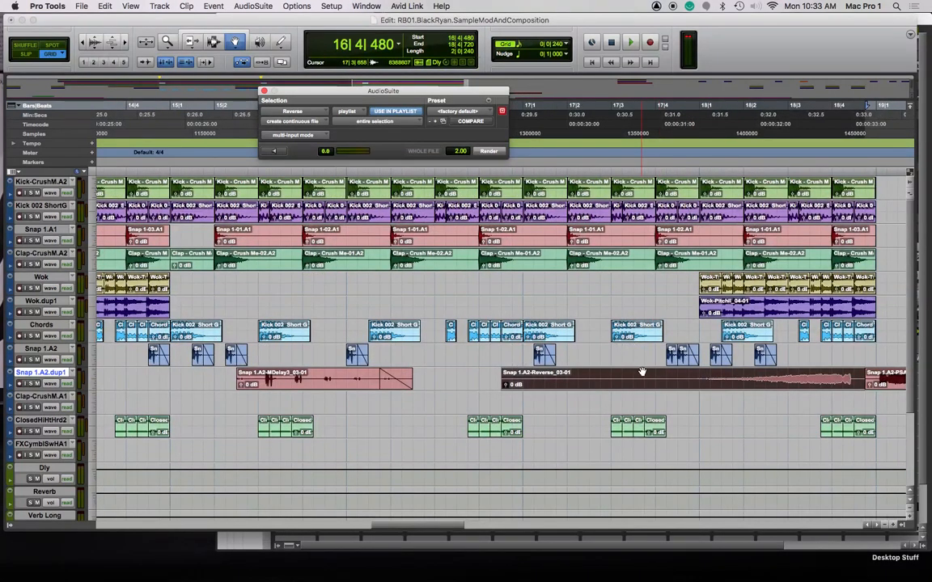
key(F6)
drag(862, 383, 854, 385)
key(F8)
drag(718, 384, 737, 383)
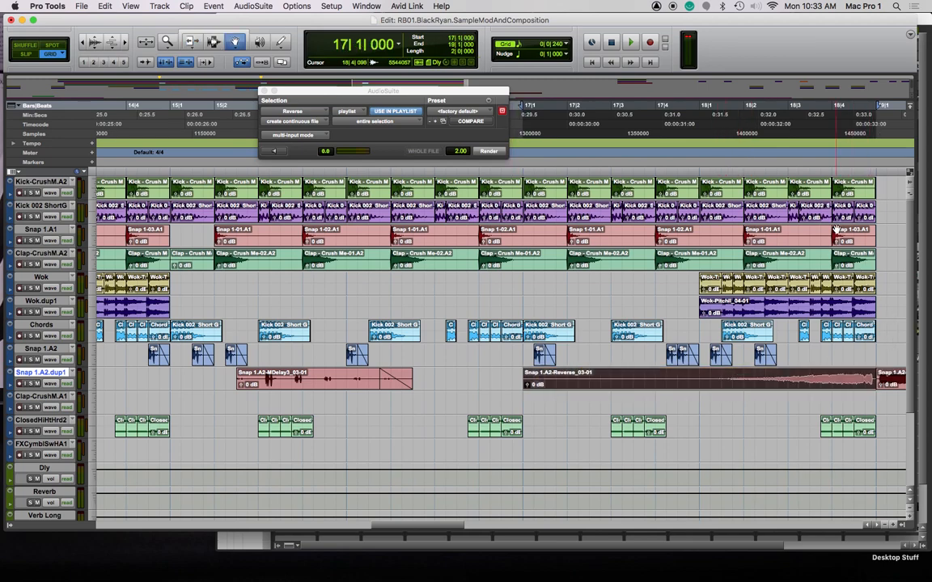
Play from 18|1|720 to hear the transition from the reversed snap into the SansAmp clip
click(740, 169)
key(space)
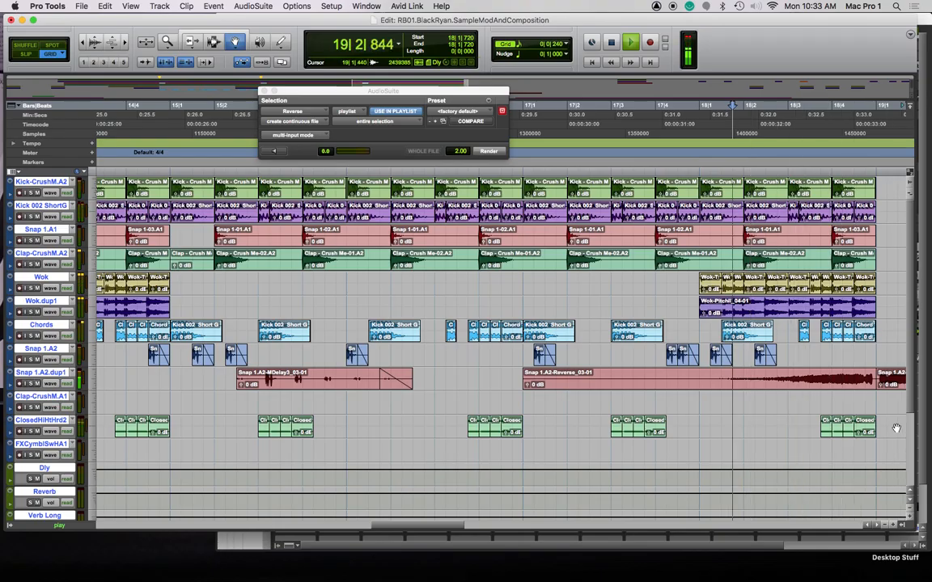
key(space)
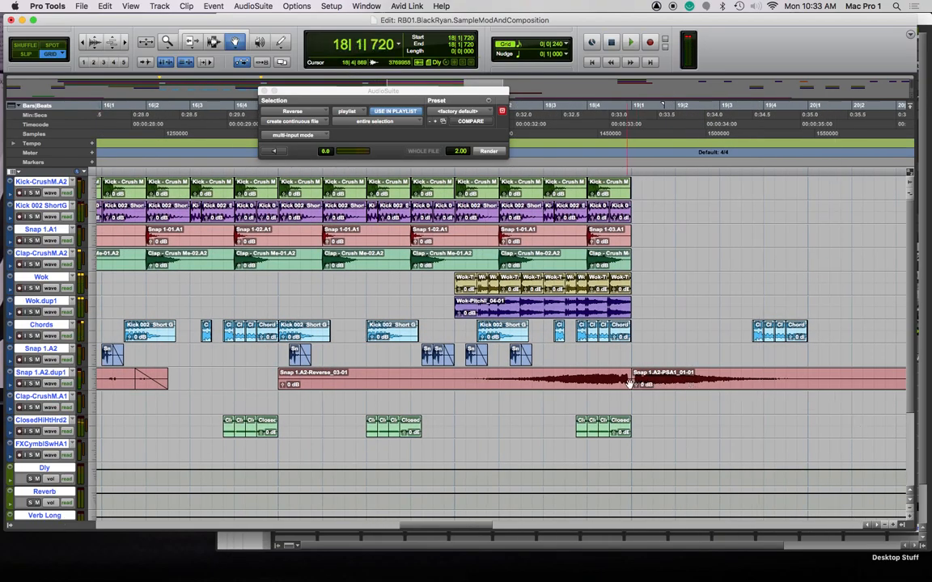
In Slip mode, shift the reversed clip to start at 17|1|072, and trim and move the SansAmp clip to start at 18|4|930
key(super+bracketright)
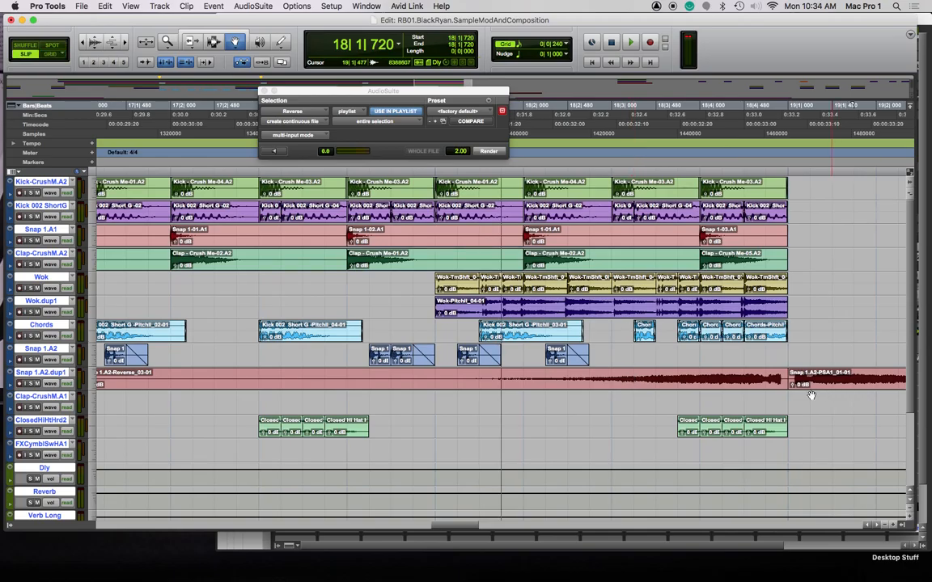
click(767, 384)
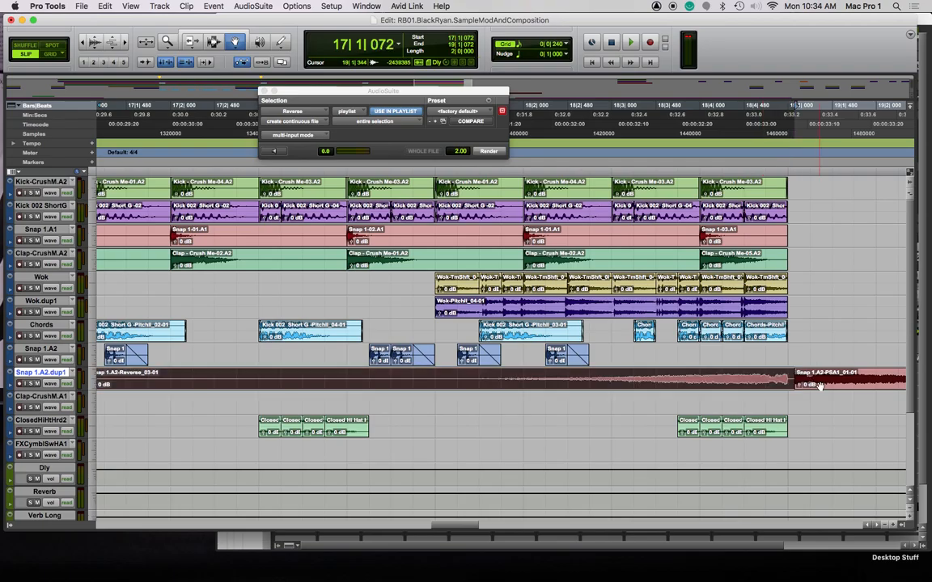
click(796, 387)
key(F6)
drag(796, 386, 836, 388)
key(F8)
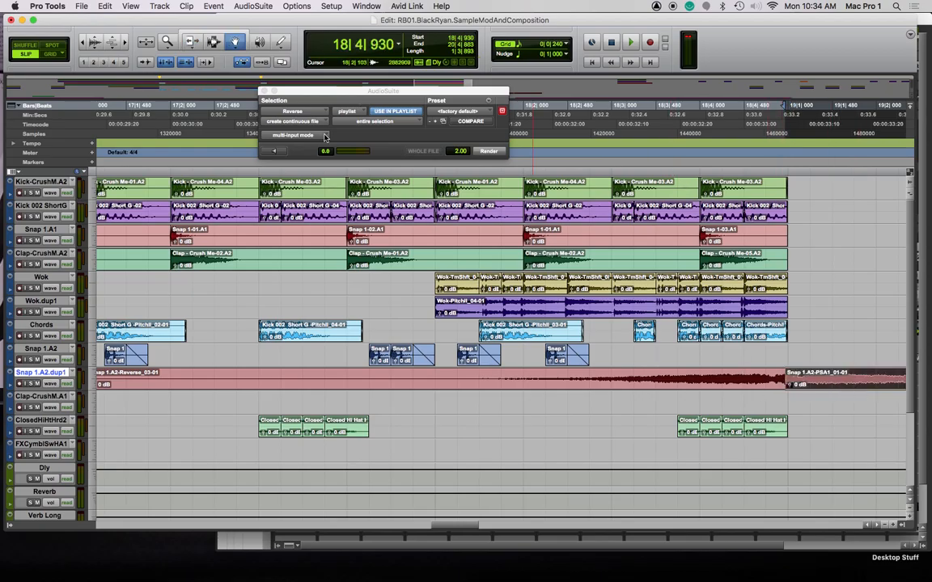
Solo the Snap 1.A2.dup1 track and play the join between the two clips from 17|3|350
click(291, 172)
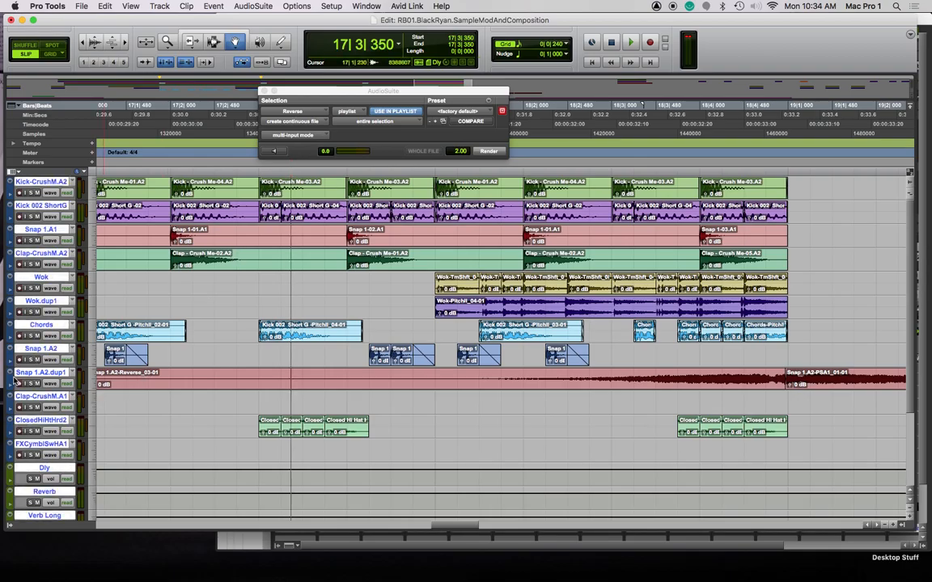
key(space)
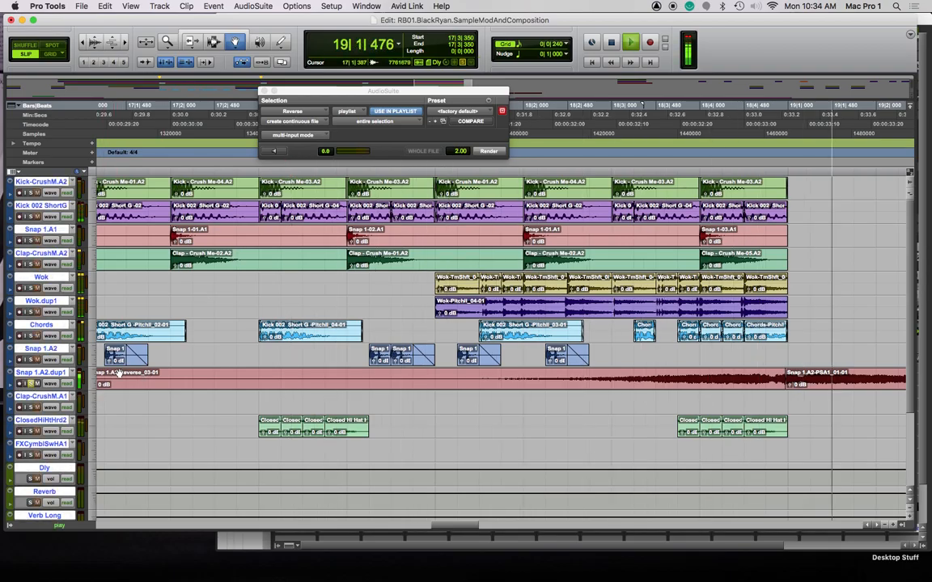
key(space)
Try an Equal Power crossfade over the join of the reversed and SansAmp clips from 18|4|881 to 19|1|072 and play it
key(F7)
click(792, 380)
key(super+f)
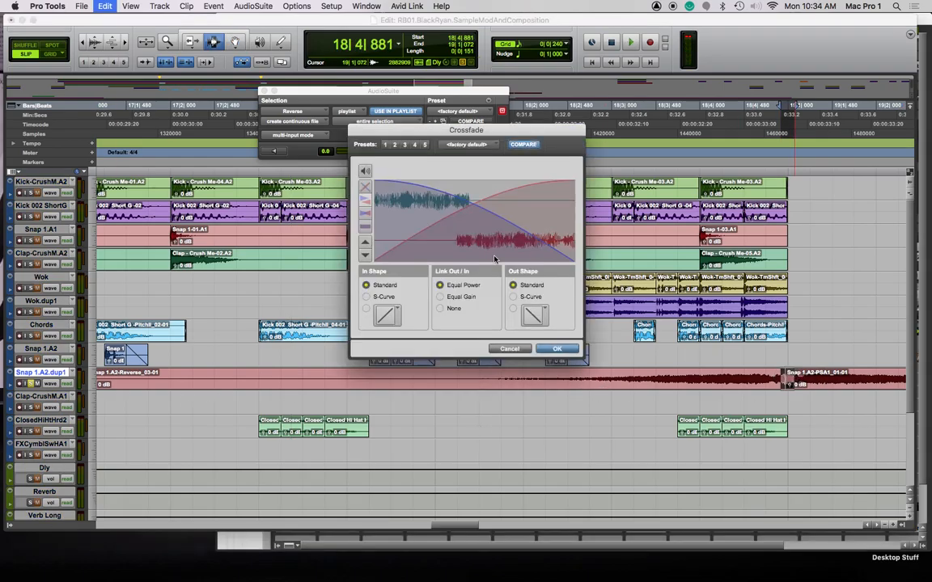
click(553, 348)
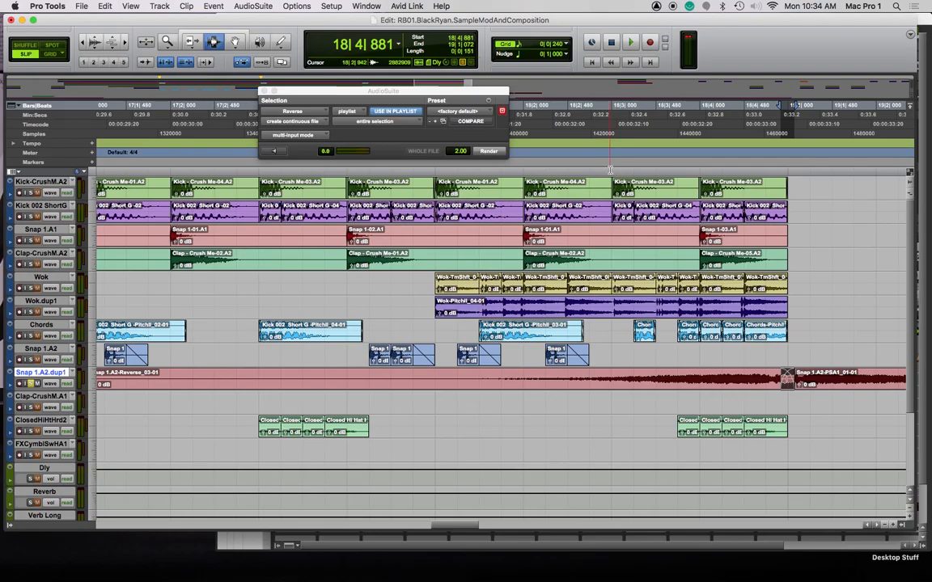
key(space)
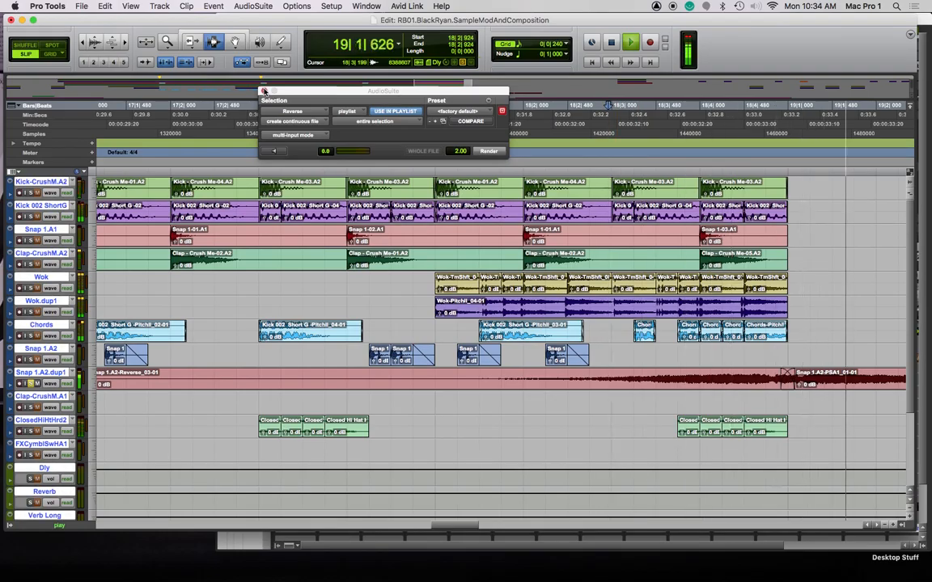
key(space)
Move the SansAmp clip slightly earlier to start at 18|4|905, closer to the reversed clip's swell
click(833, 380)
drag(834, 381, 831, 381)
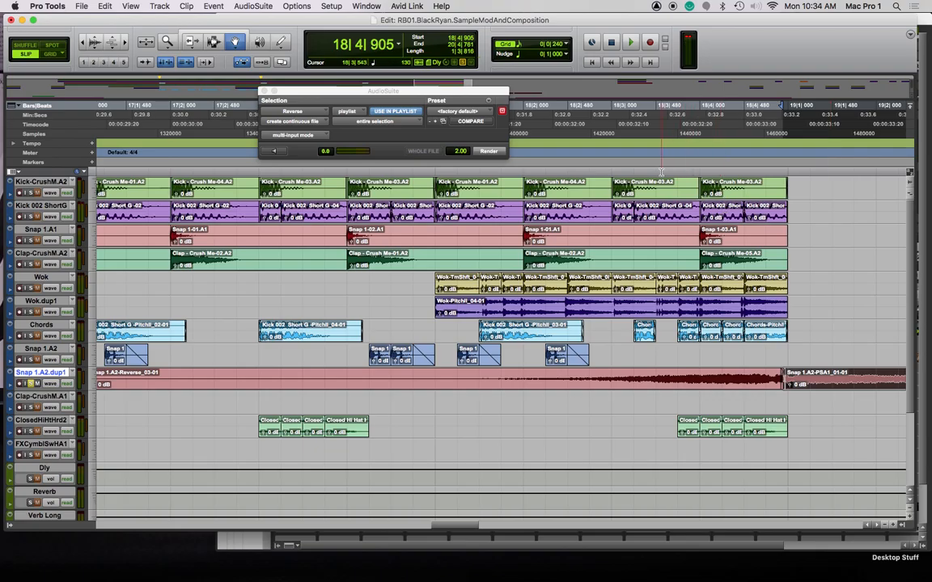
Play the join and shift the reversed clip to start at 17|1|266, overlapping the beginning of the SansAmp clip
key(space)
click(689, 379)
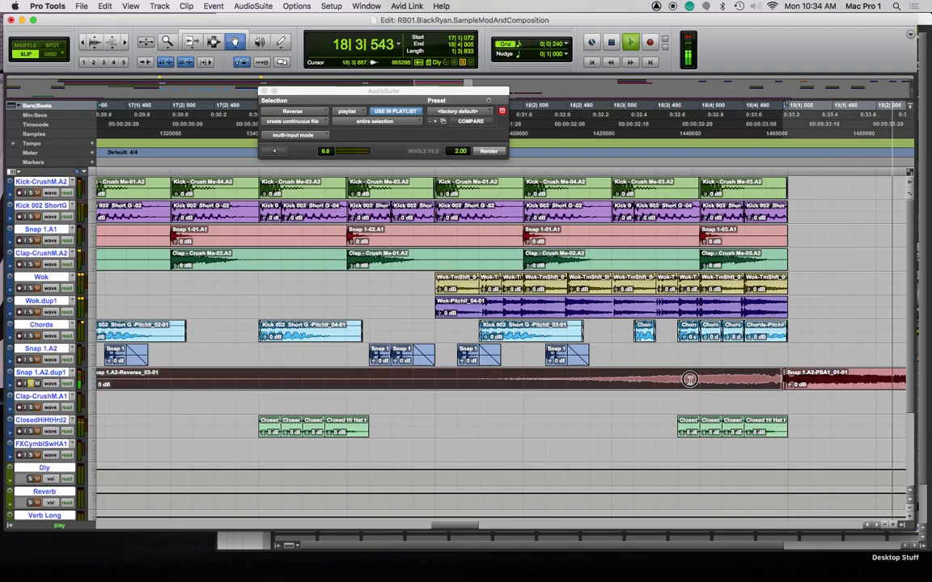
drag(689, 380, 706, 380)
Add an Equal Power crossfade over the join of the reversed and SansAmp clips from 18|4|773 to 19|1|440 and play it from 18|2|628
key(F6)
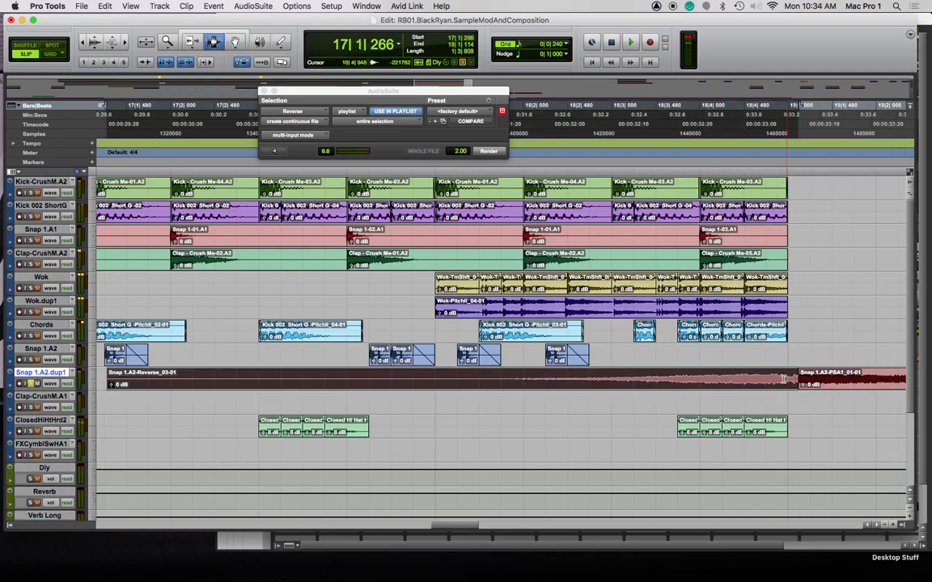
drag(770, 378, 799, 380)
key(super+f)
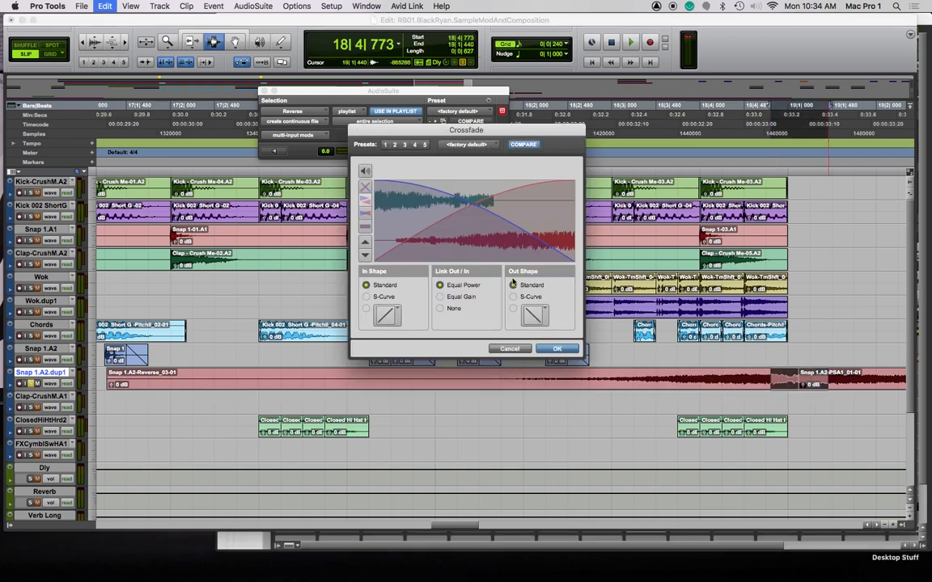
click(558, 348)
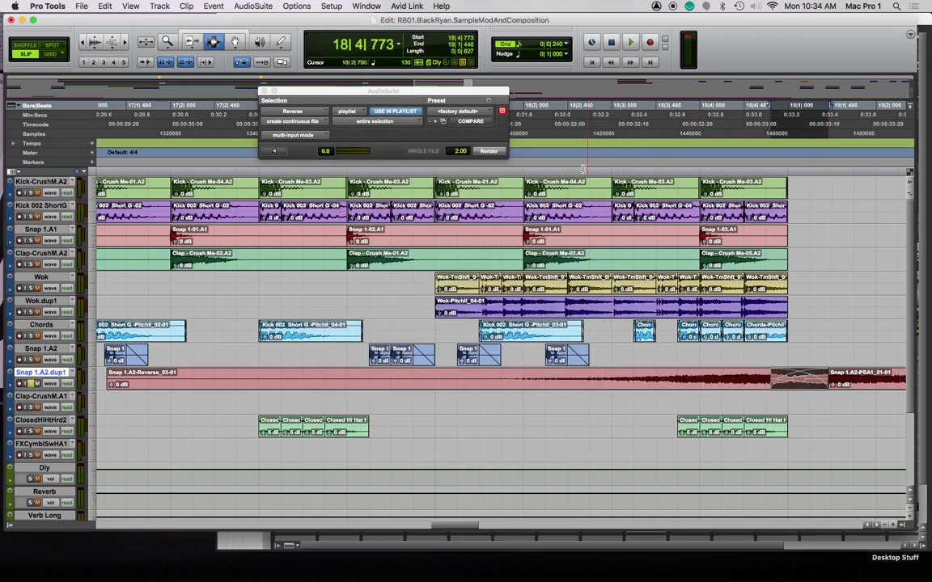
click(583, 169)
key(space)
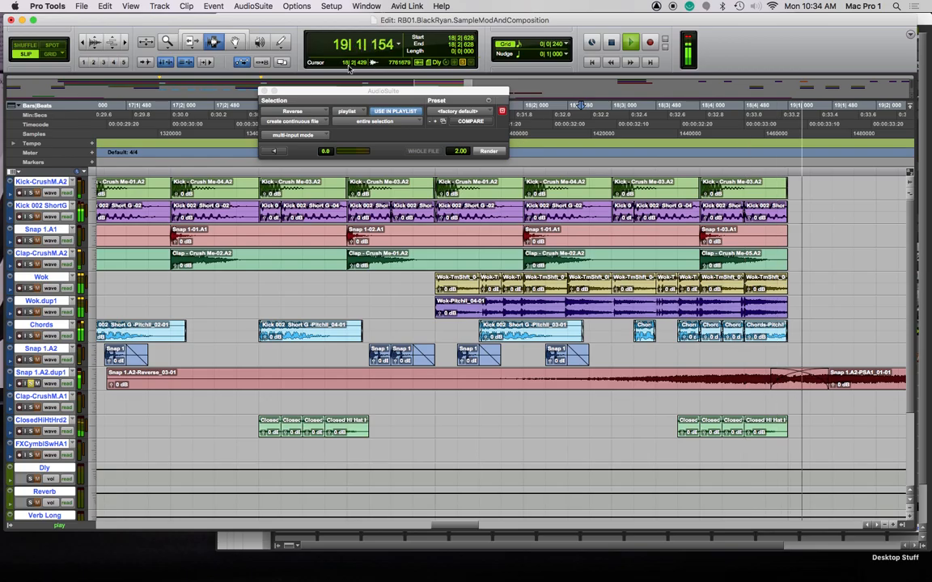
key(space)
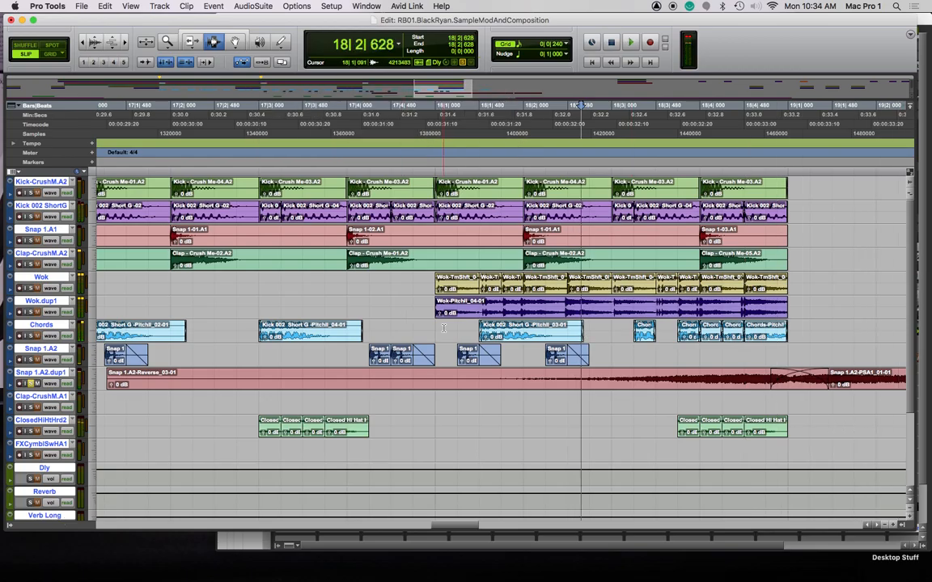
Play the cymbal swell from 21|1|283 and the crossfaded join from 17|3|731, and unsolo the Snap 1.A2.dup1 track
key(super+bracketleft)
key(super+bracketleft)
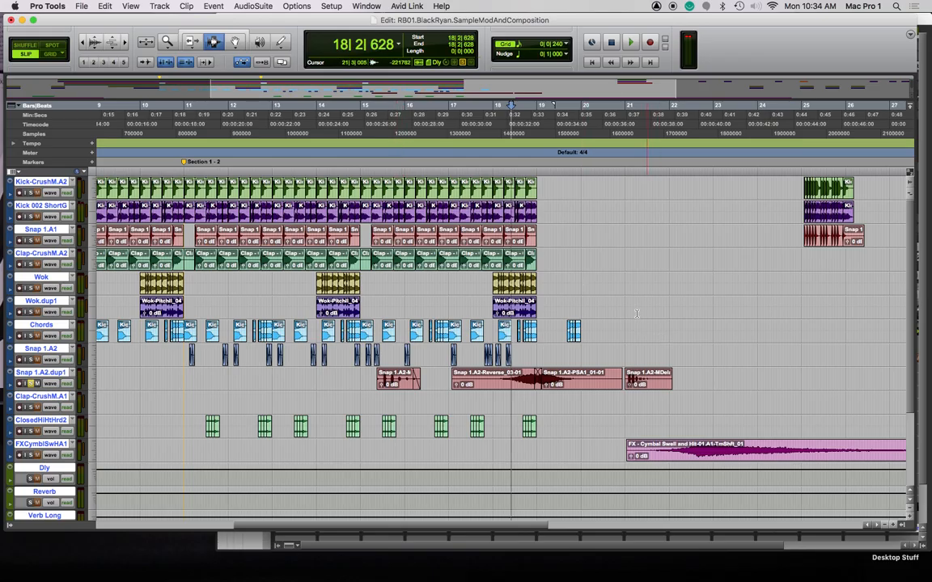
click(627, 172)
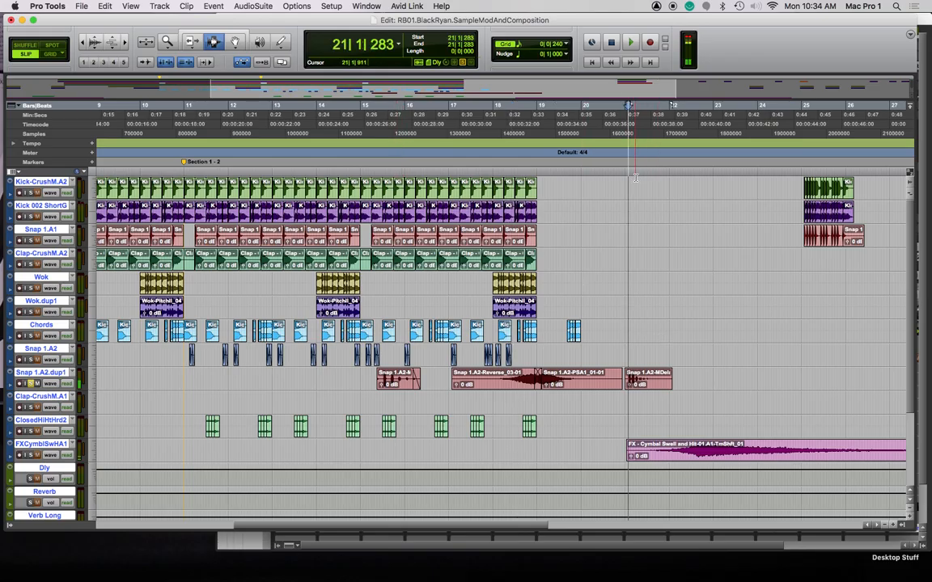
key(space)
key(space)
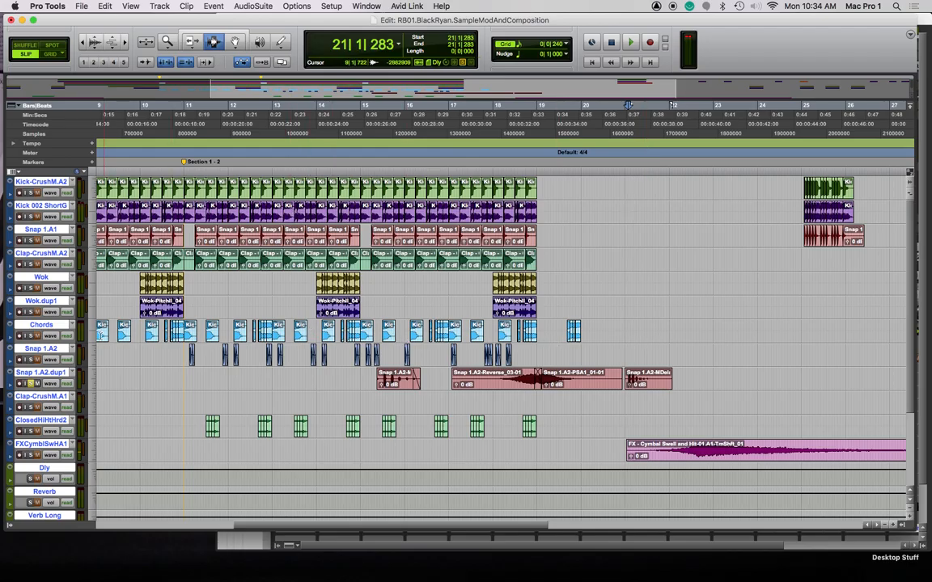
click(482, 150)
key(space)
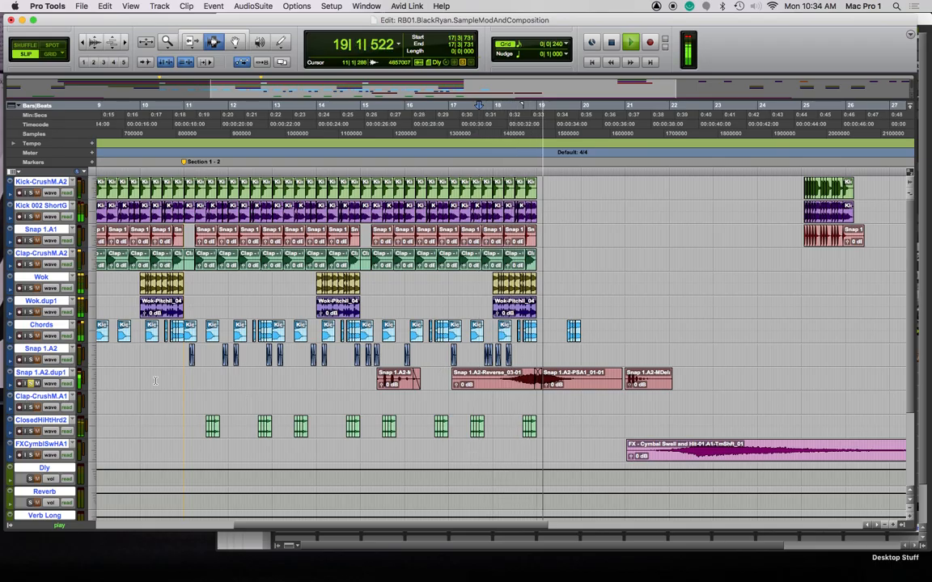
key(space)
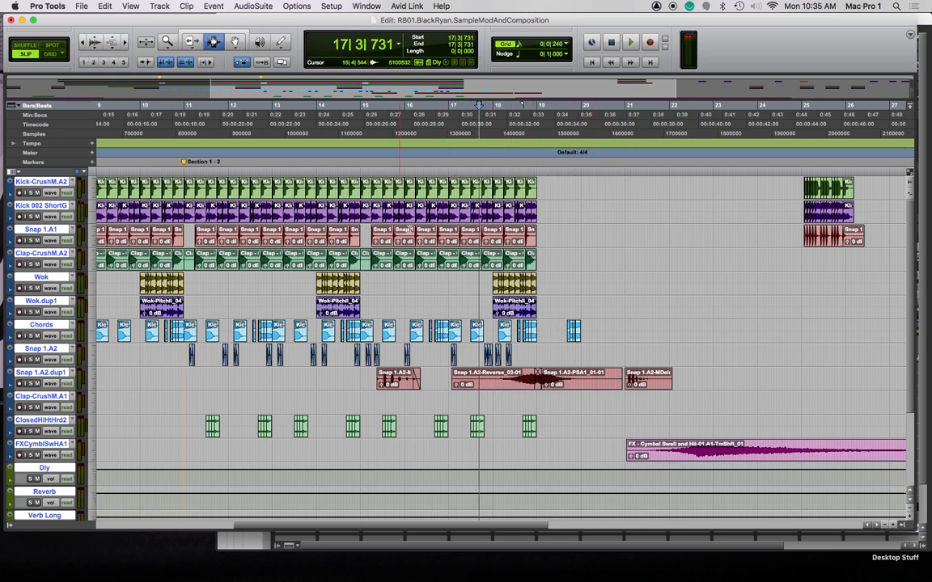
Try extending the crossfade's end to 19|2|676, play it from 18|3|368 and undo the extension
key(F6)
drag(541, 380, 557, 380)
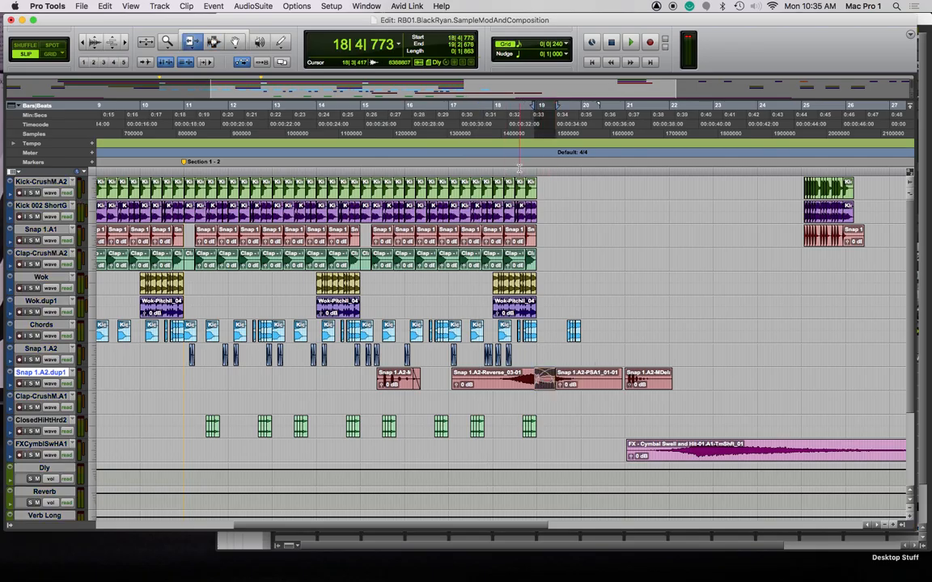
click(519, 167)
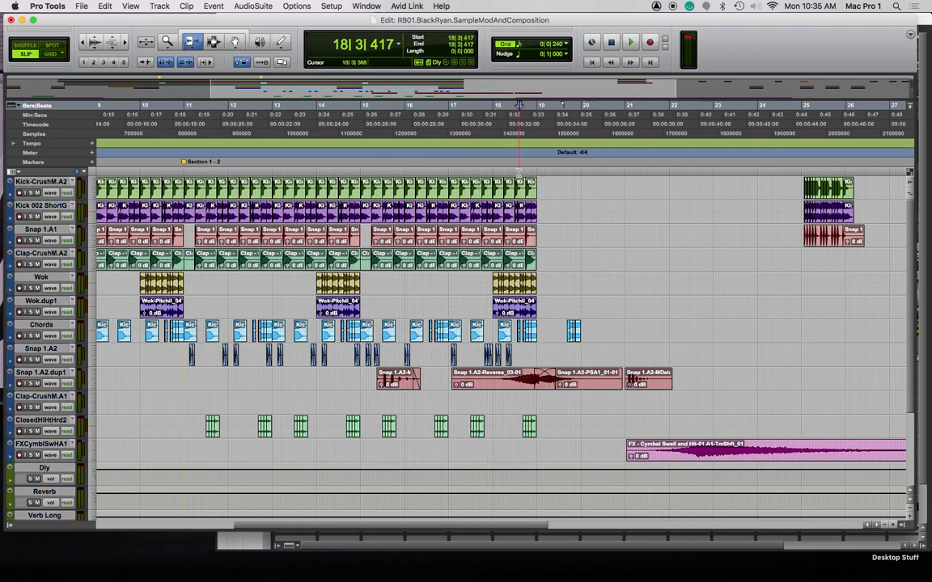
key(space)
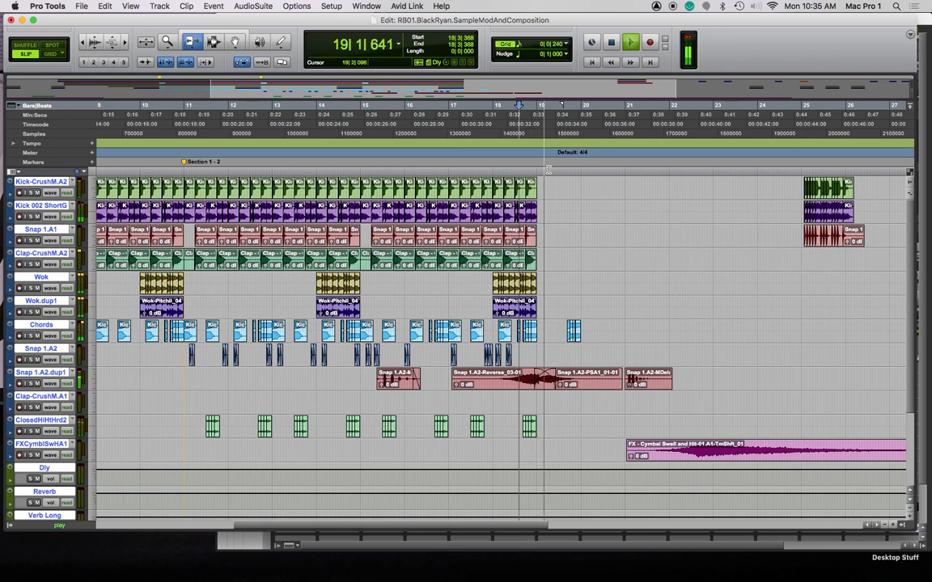
key(space)
key(super+z)
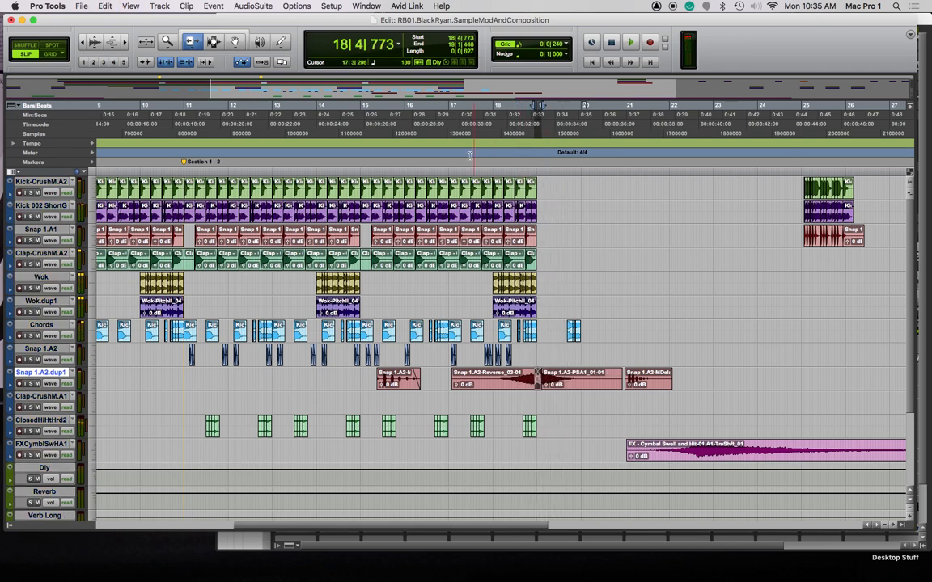
Play the full mix from 16|4|471, and move the FX cymbal swell clip to start at 18|1|282 and play it from 18|4|229
click(444, 168)
key(space)
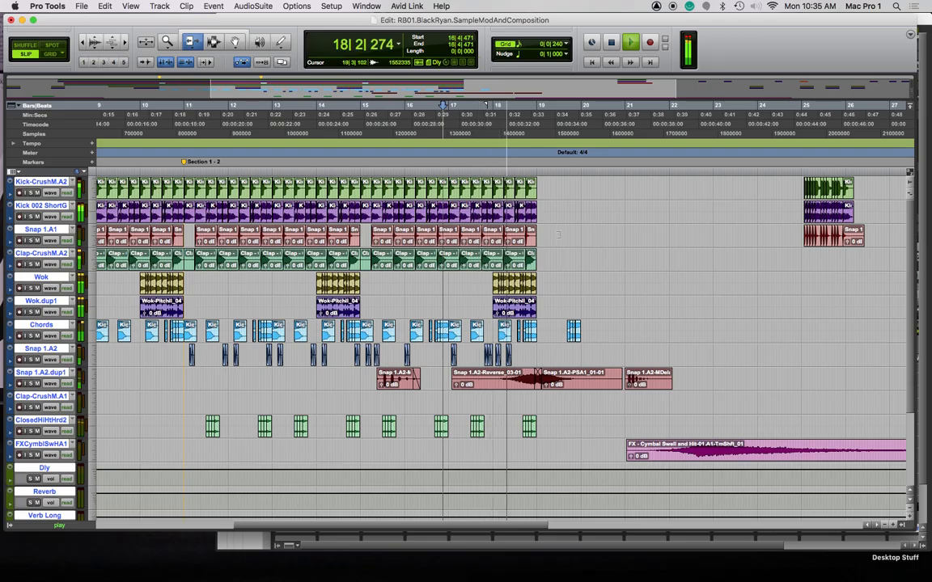
key(r)
key(r)
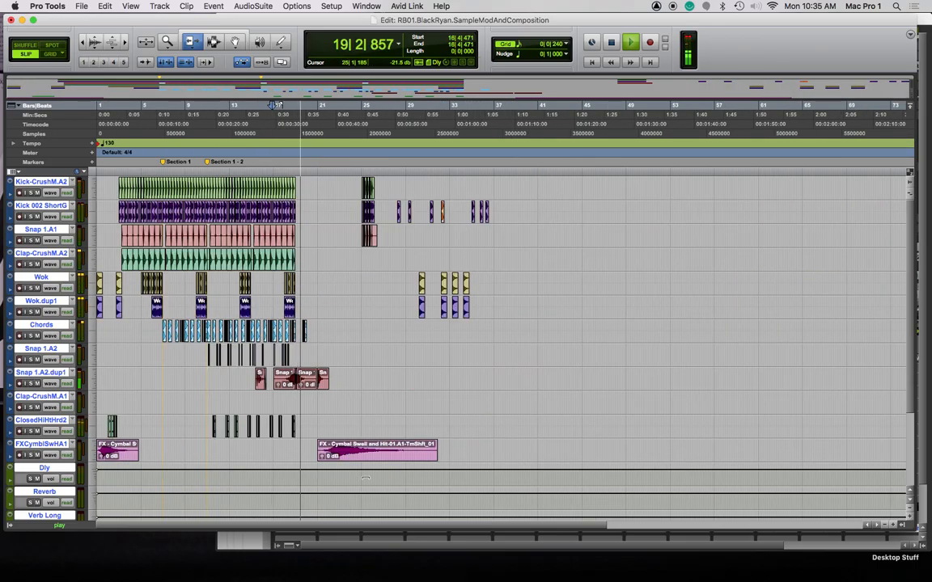
key(space)
key(F8)
drag(366, 455, 338, 454)
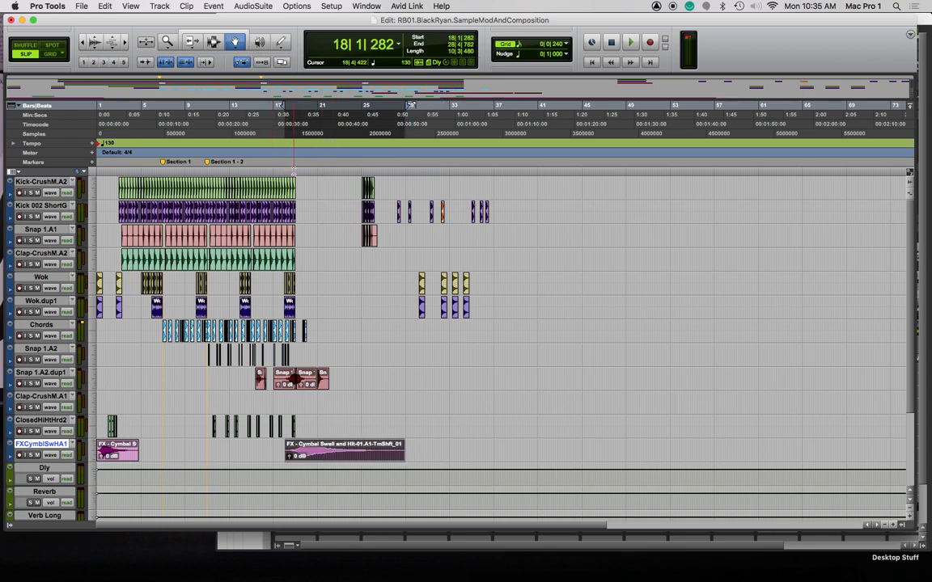
key(space)
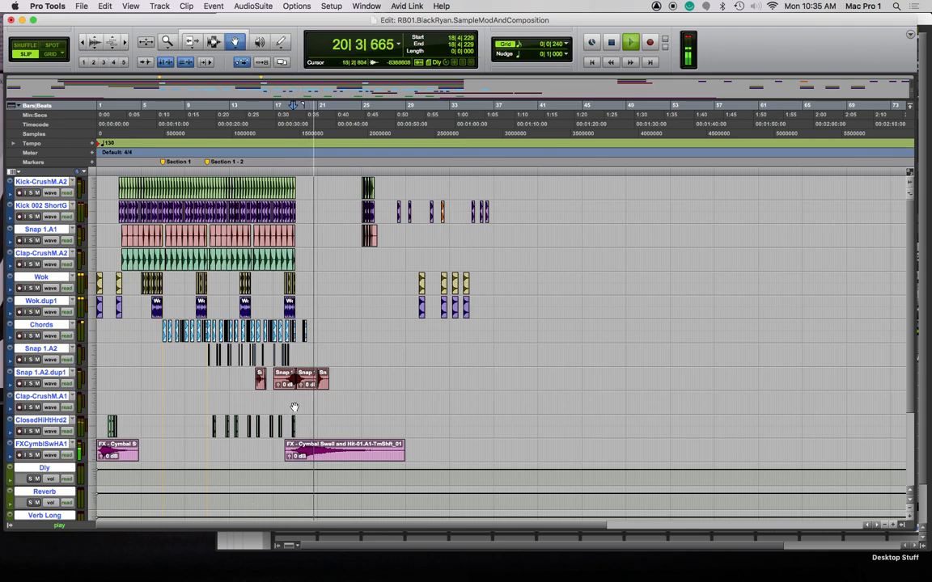
key(space)
Try placing a copy of the last group of short Chords clips at 20|3|213 in Slip mode, and undo the copy
key(t)
key(t)
key(t)
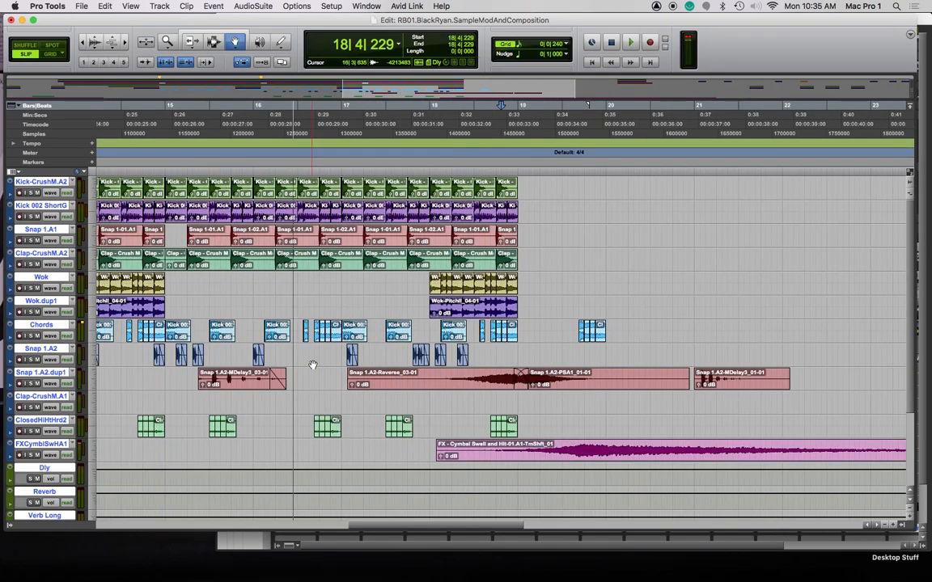
click(586, 334)
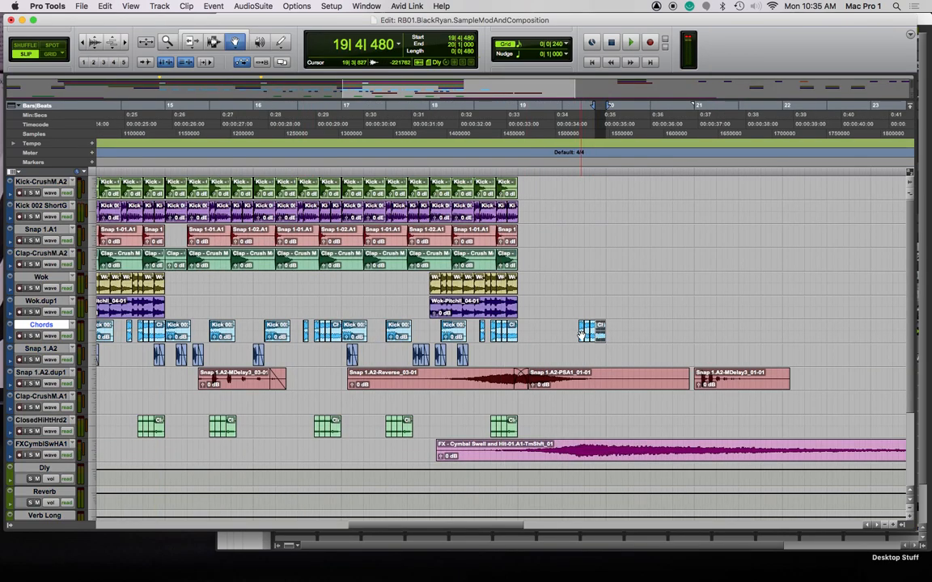
drag(585, 334, 660, 336)
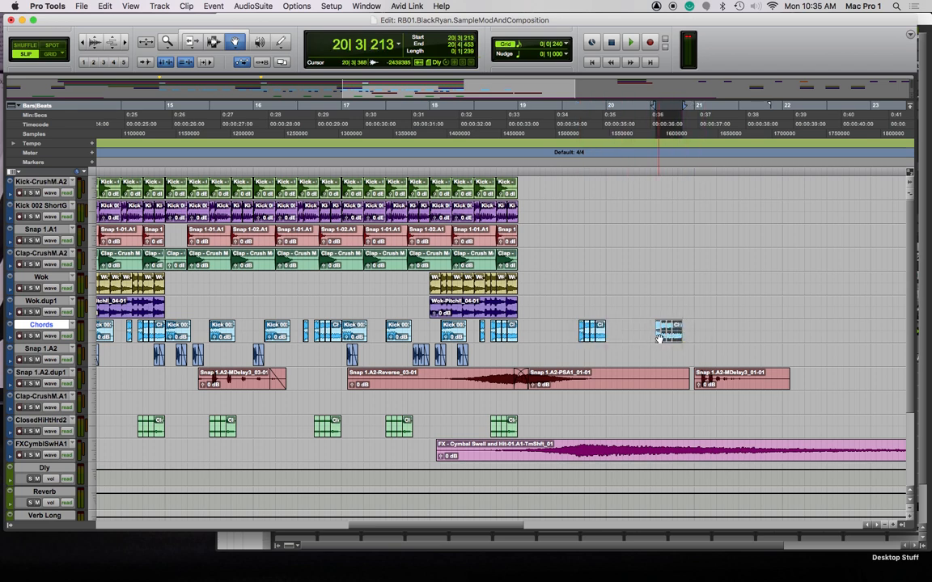
key(super+z)
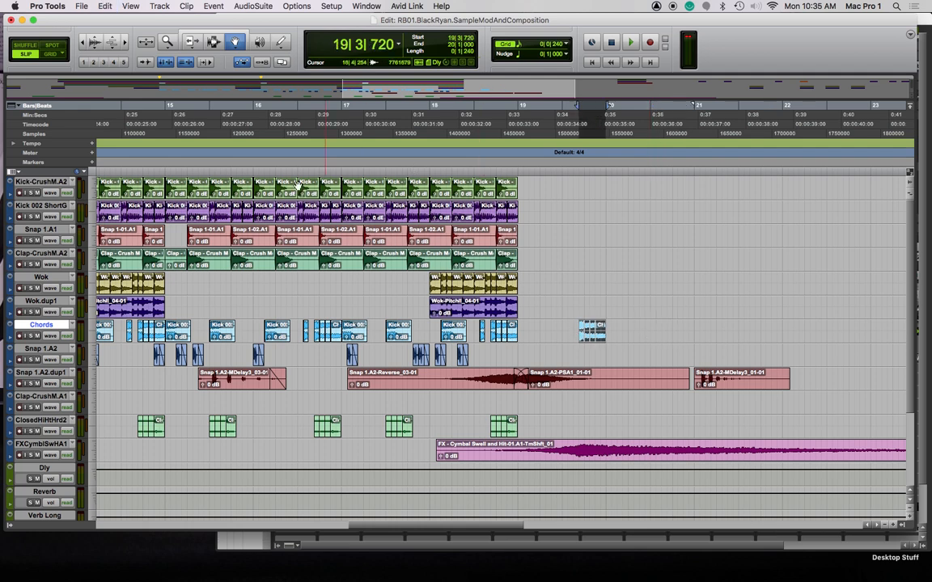
In Grid mode, add two copies of the last Chords group, the second at 21|1|720, and play from 19|1|000
click(49, 55)
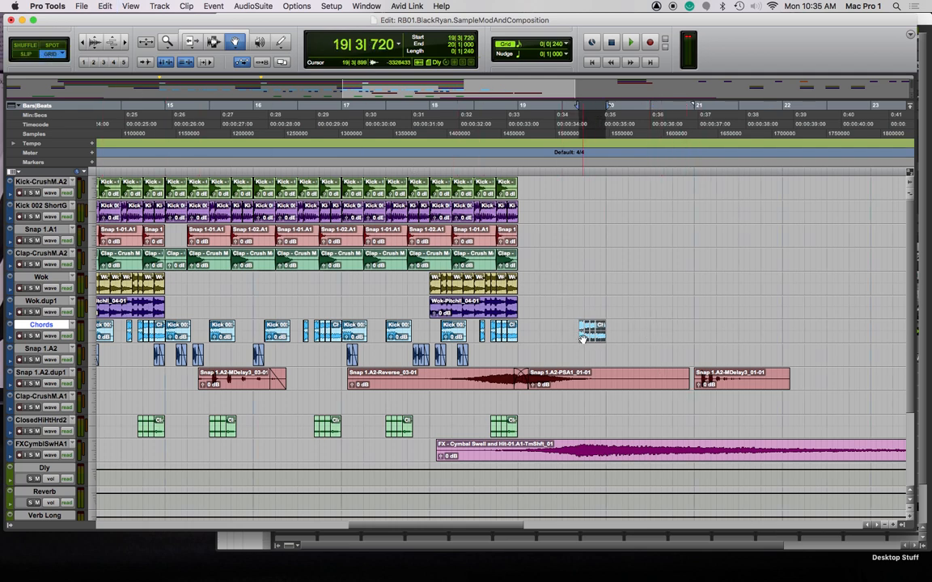
drag(587, 334, 718, 340)
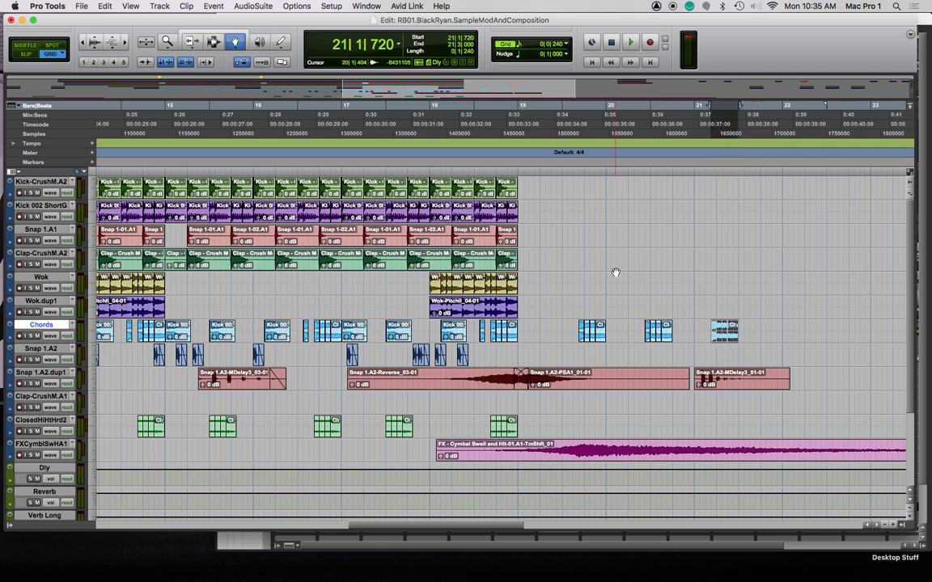
click(519, 181)
key(space)
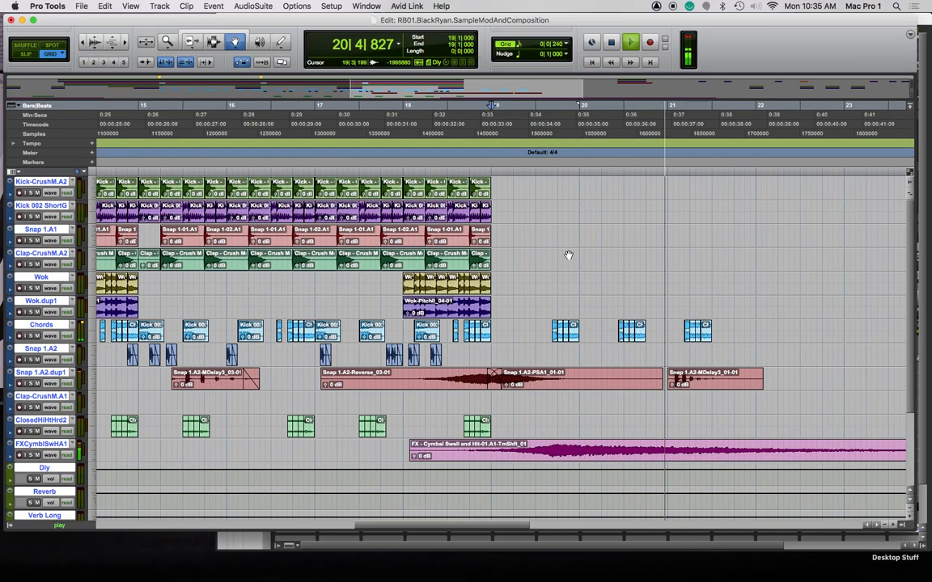
key(space)
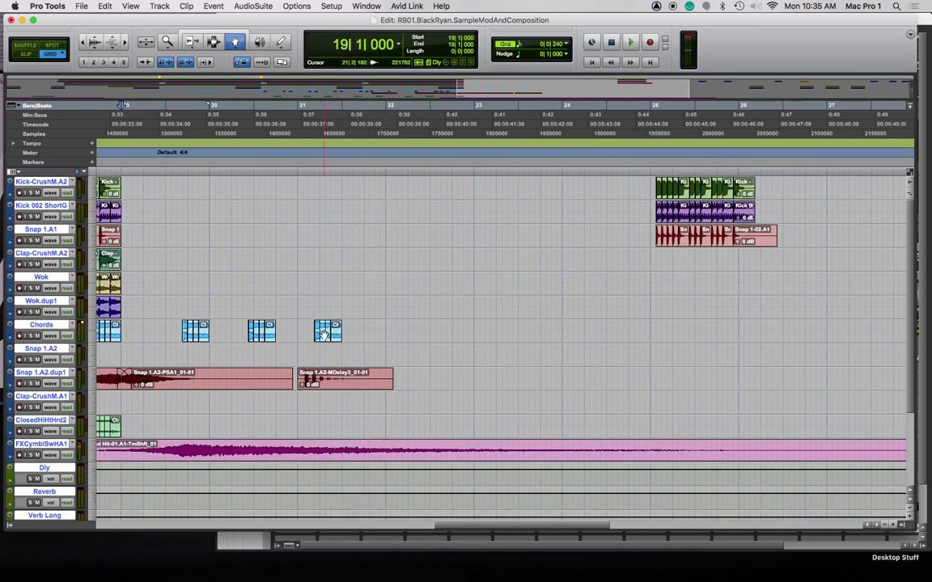
Add four more copies of the Chords group, the first at 21|4|720 and the last at 23|2|720, and play from 19|2|720
click(338, 333)
drag(318, 334, 427, 335)
drag(426, 334, 517, 338)
click(160, 185)
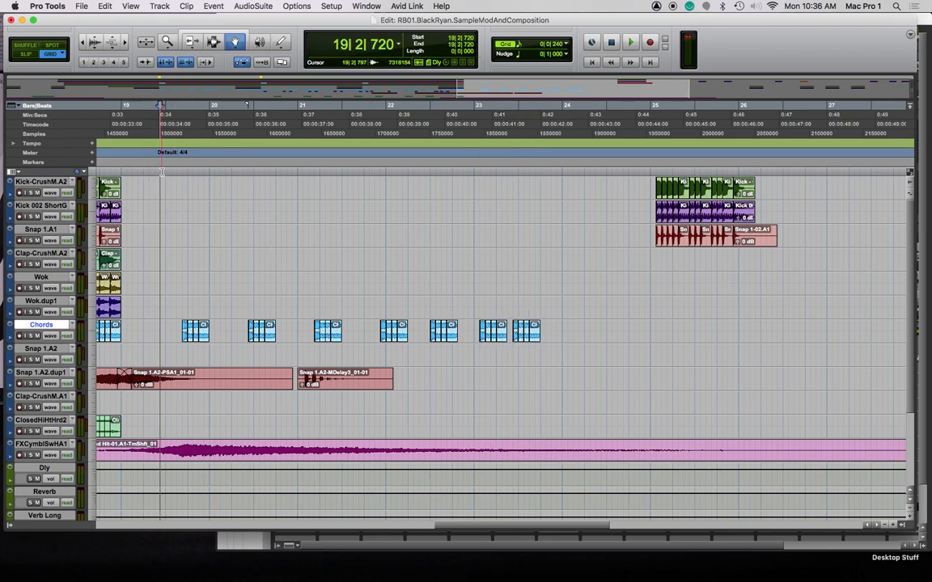
key(space)
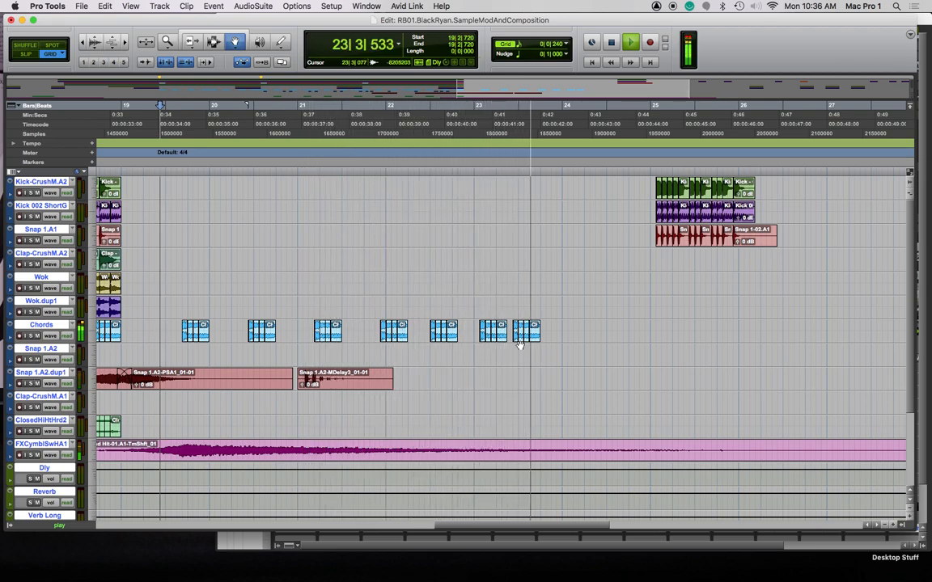
key(space)
Move the Chords group at 21|1|720 earlier to 21|1|480, and shift the last four Chords groups together to start at 21|4|000
drag(513, 338, 534, 337)
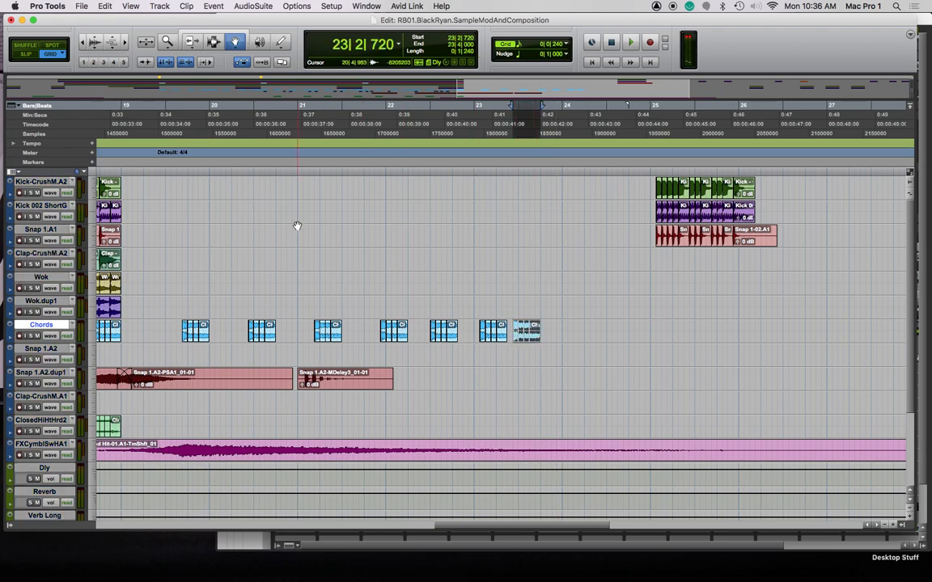
click(316, 335)
drag(341, 335, 313, 334)
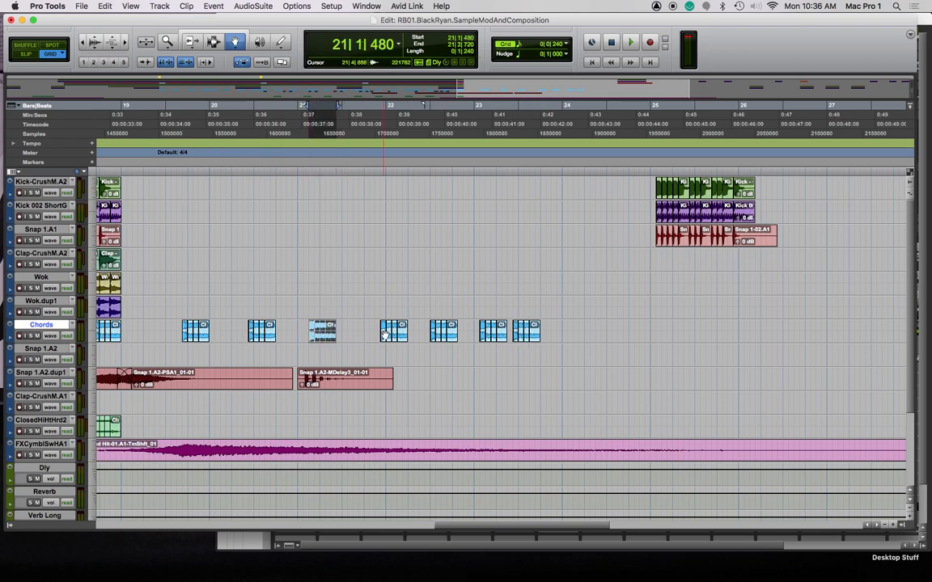
drag(381, 332, 528, 337)
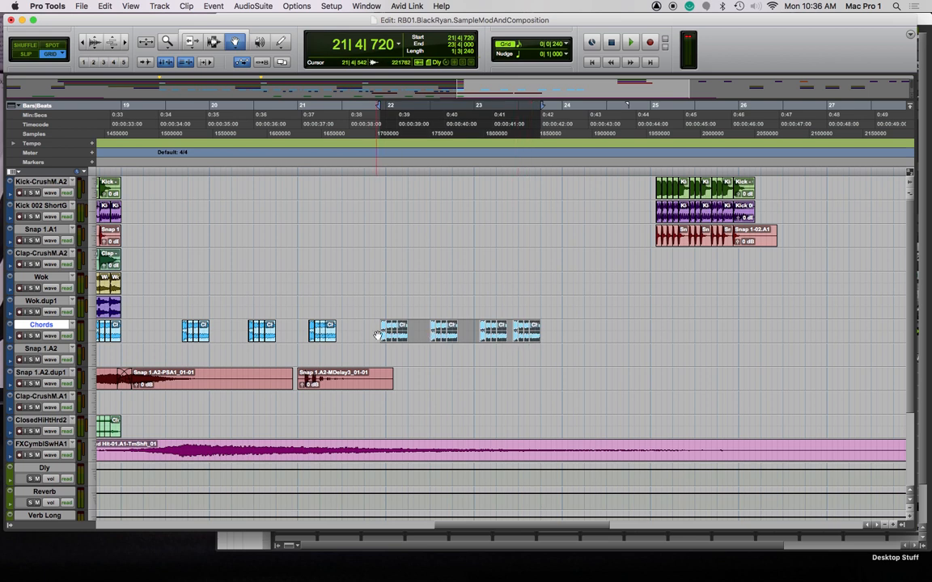
drag(383, 336, 366, 332)
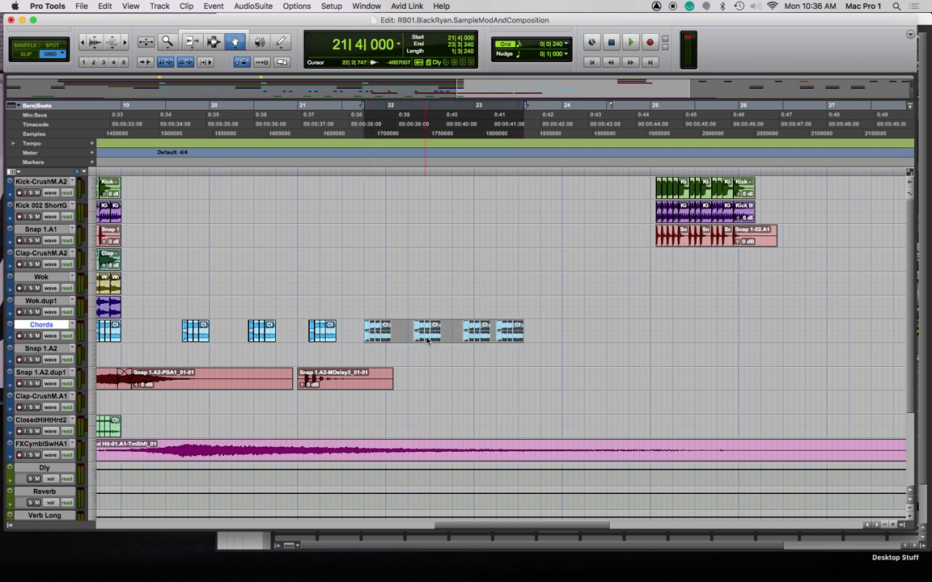
Consolidate the group of short Chords clips at 22|4|480 into a single clip
click(489, 347)
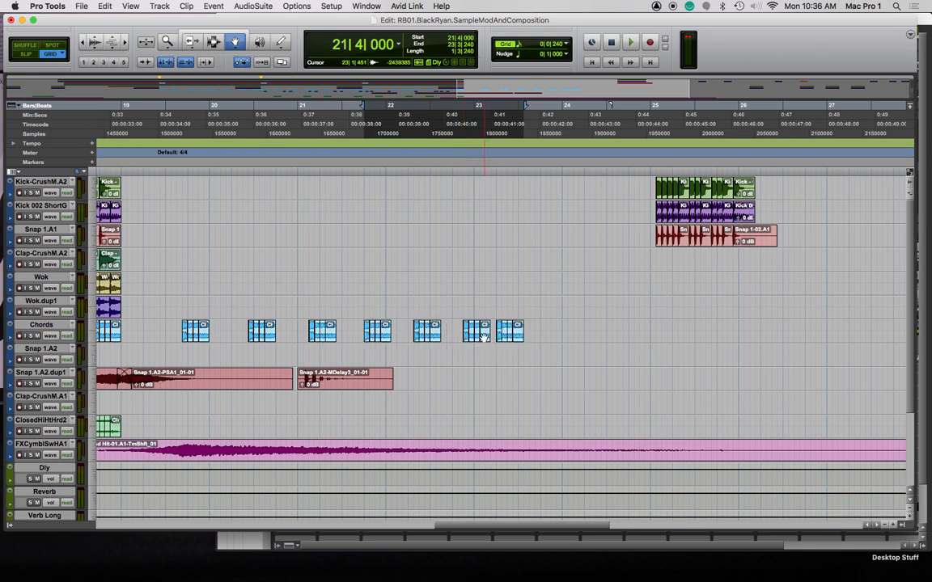
click(484, 337)
click(465, 334)
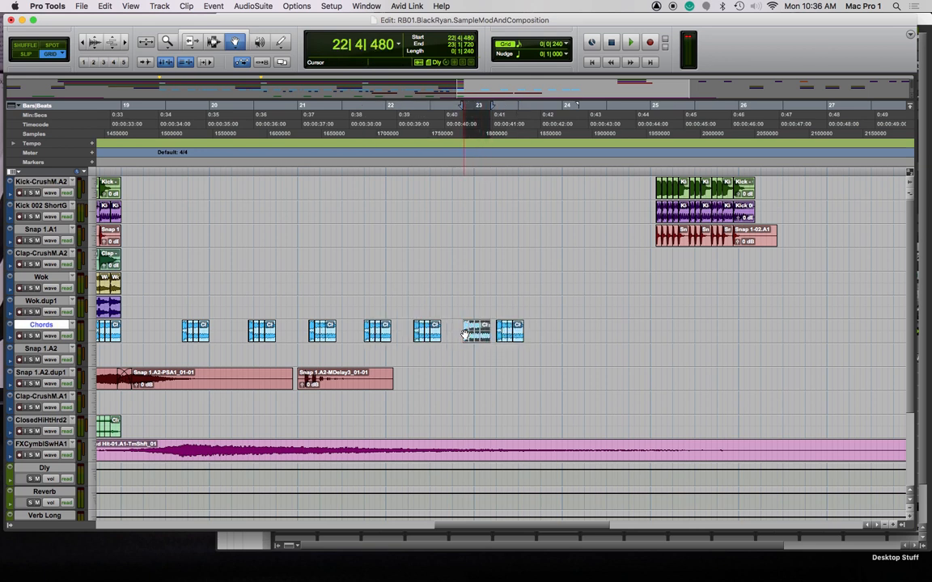
key(alt+shift+3)
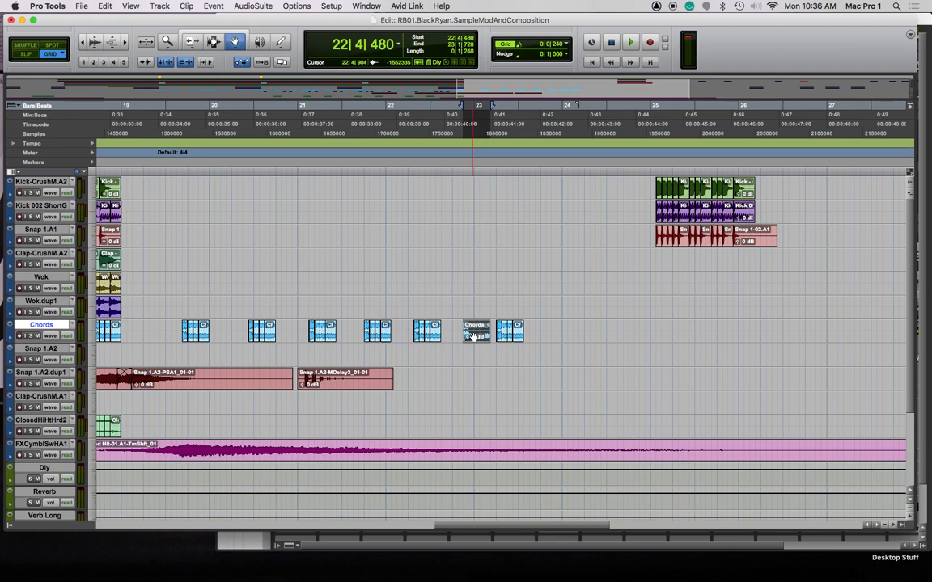
Delete the last Chords group after the consolidated clip, and play from 22|4|480
click(509, 334)
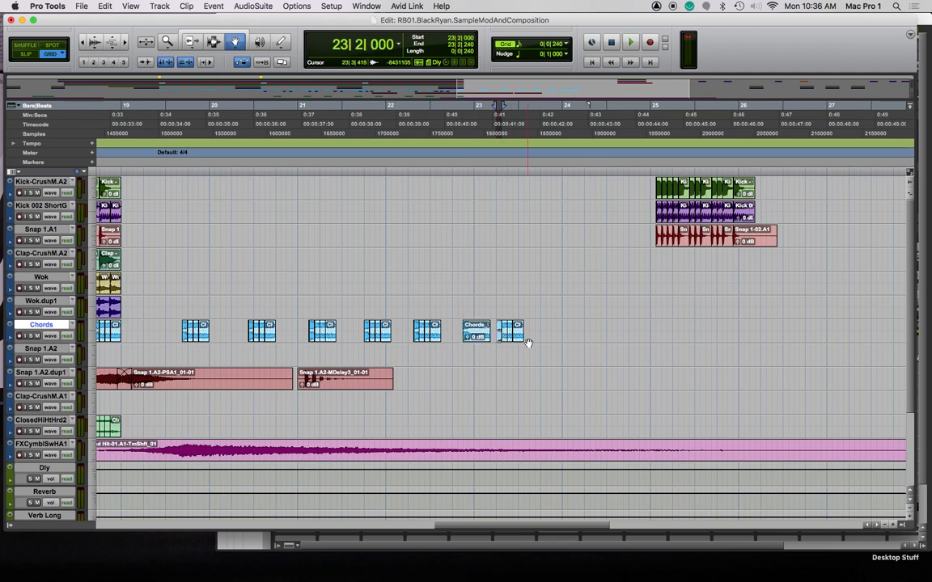
key(Delete)
click(461, 132)
key(space)
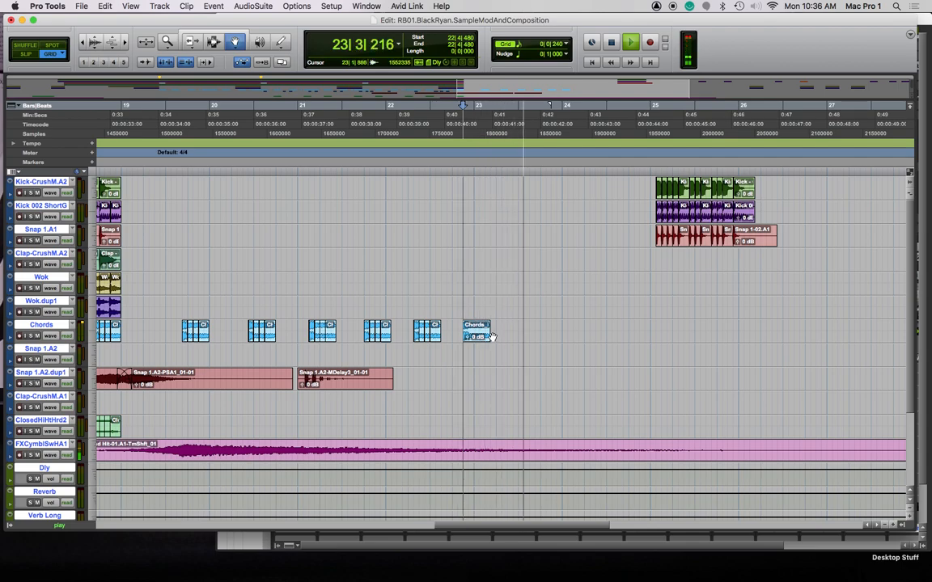
key(space)
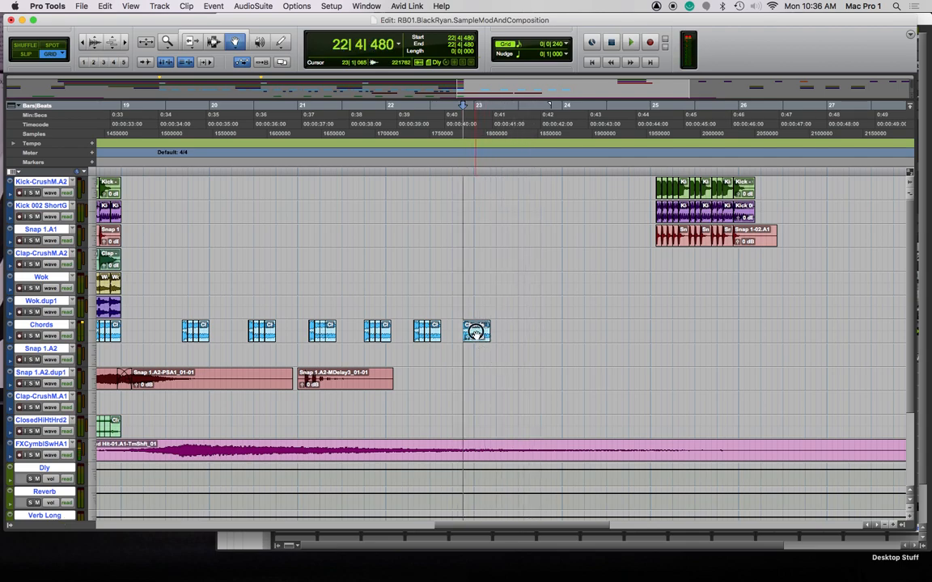
Fill in shortened copies of the consolidated Chords clip right after it, the last starting at 23|3|000, and play from 22|4|240
drag(476, 331, 511, 337)
key(F6)
key(F8)
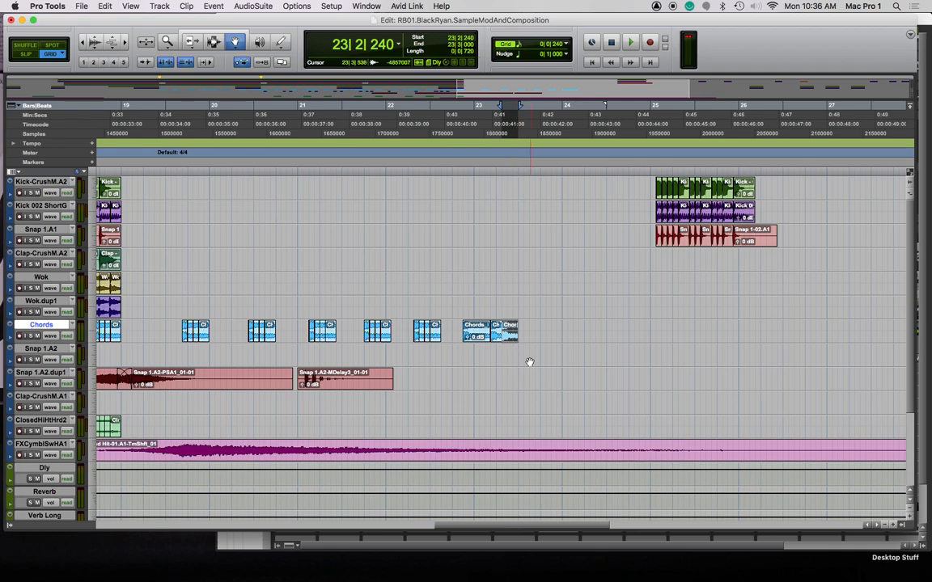
drag(510, 337, 526, 335)
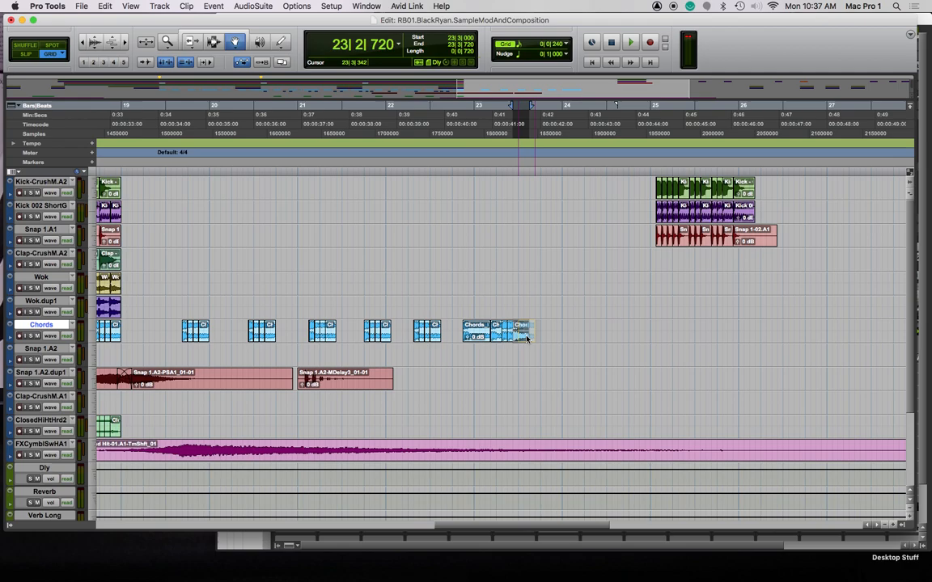
click(457, 174)
key(space)
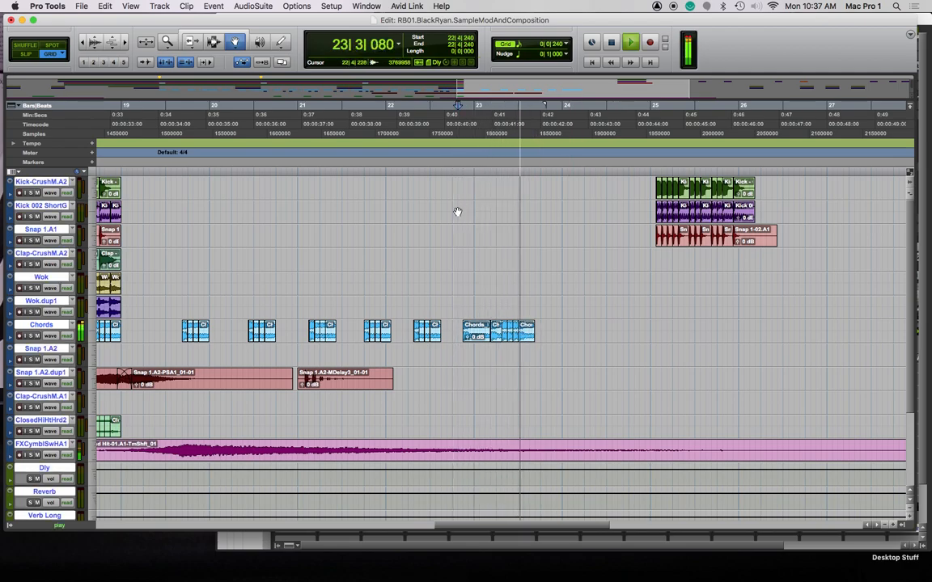
key(space)
Apply batch fades to the Chords clips between 22|3|480 and 23|4|480 with adjusted bounds, and play from 22|3|240
drag(551, 330, 442, 333)
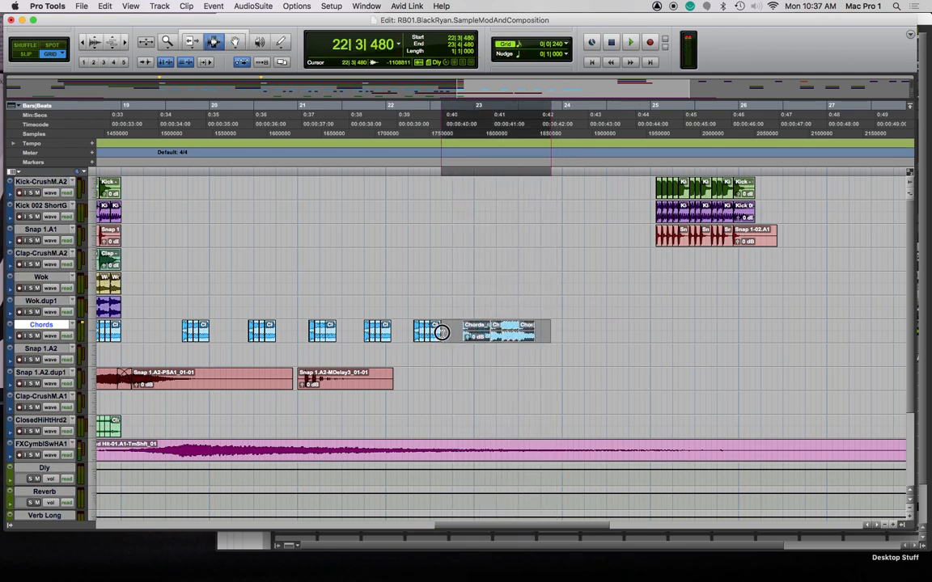
key(super+f)
key(Return)
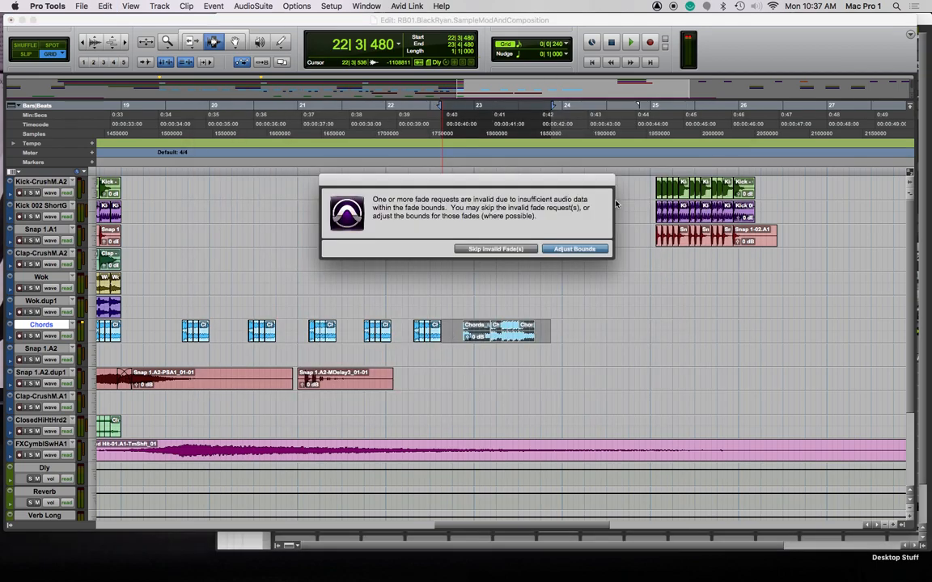
click(584, 248)
click(415, 186)
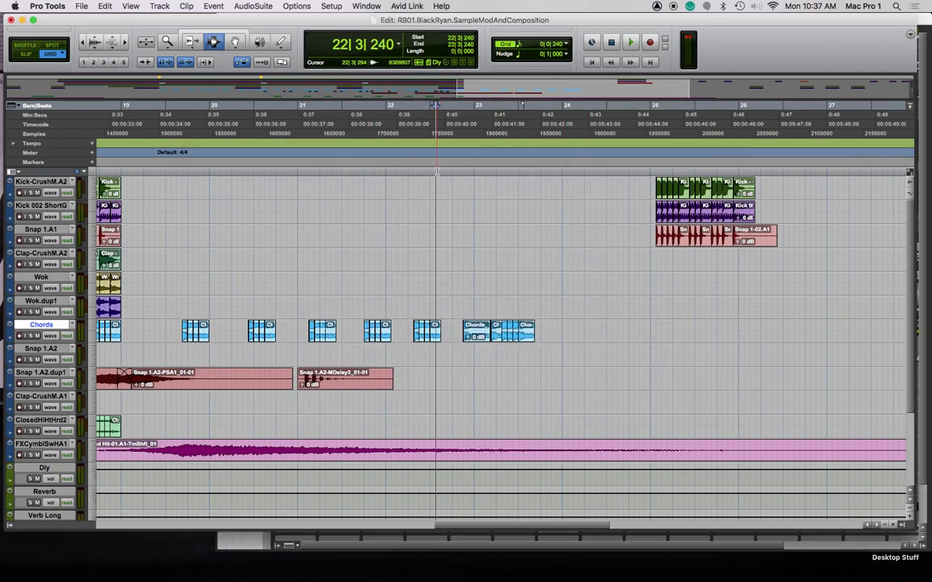
key(space)
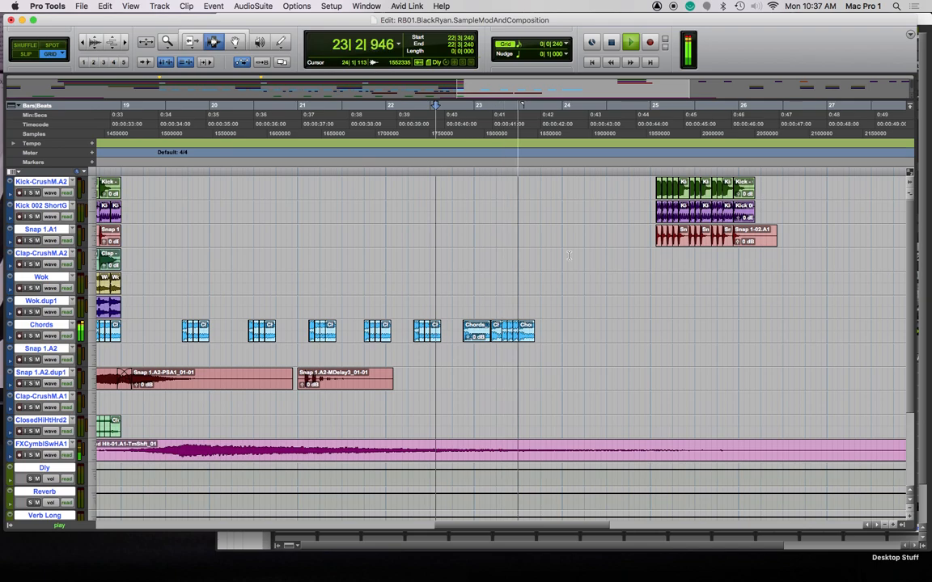
key(space)
Copy the consolidated Chords clip to 23|4|000
key(F6)
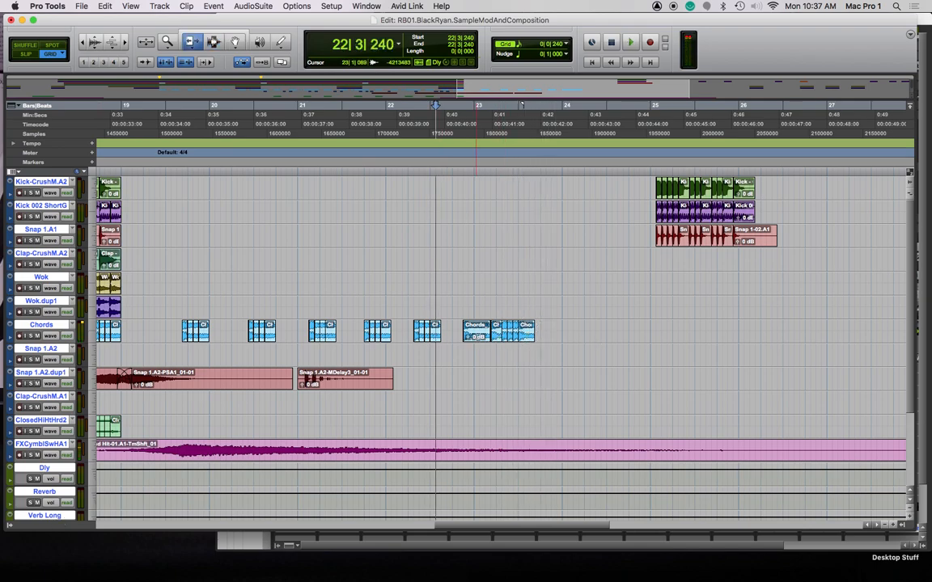
key(F8)
drag(475, 335, 553, 333)
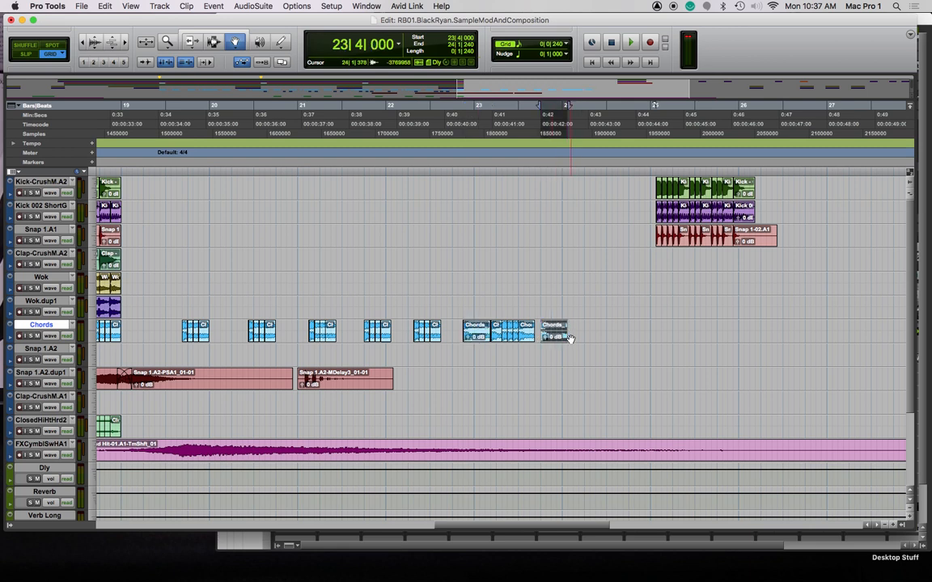
Try to time-stretch the copied Chords clip by its end, first to 24|4|720 and again to 24|4|000
key(F6)
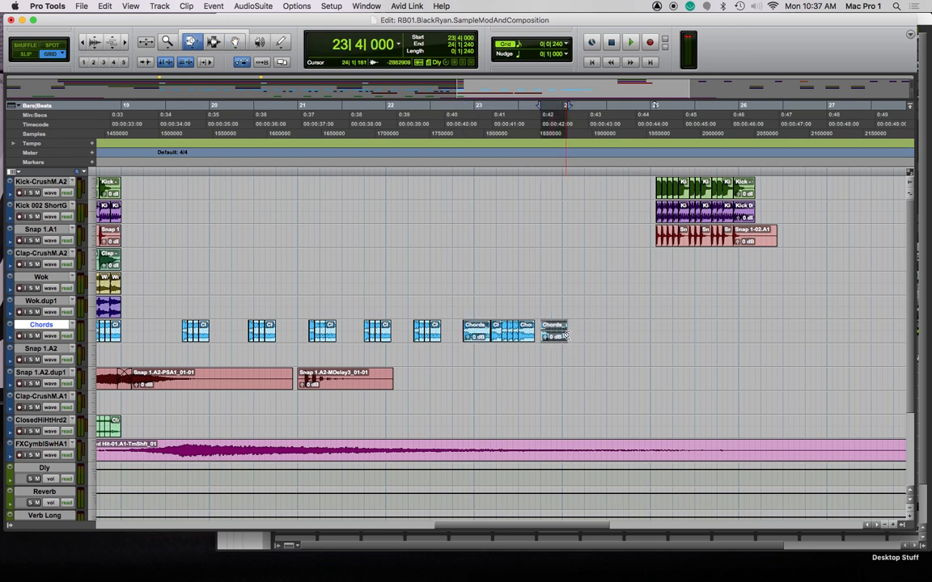
drag(563, 334, 634, 335)
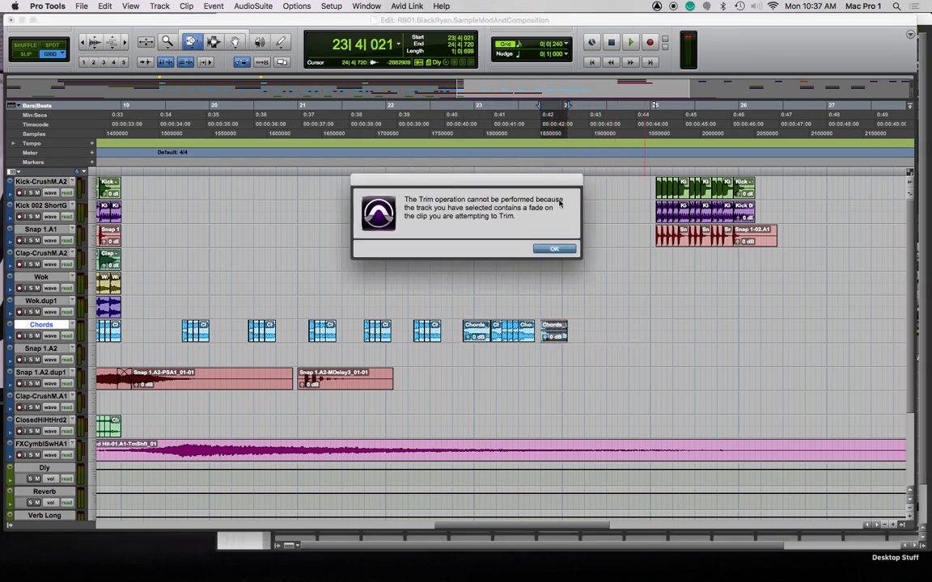
click(553, 248)
drag(569, 333, 627, 332)
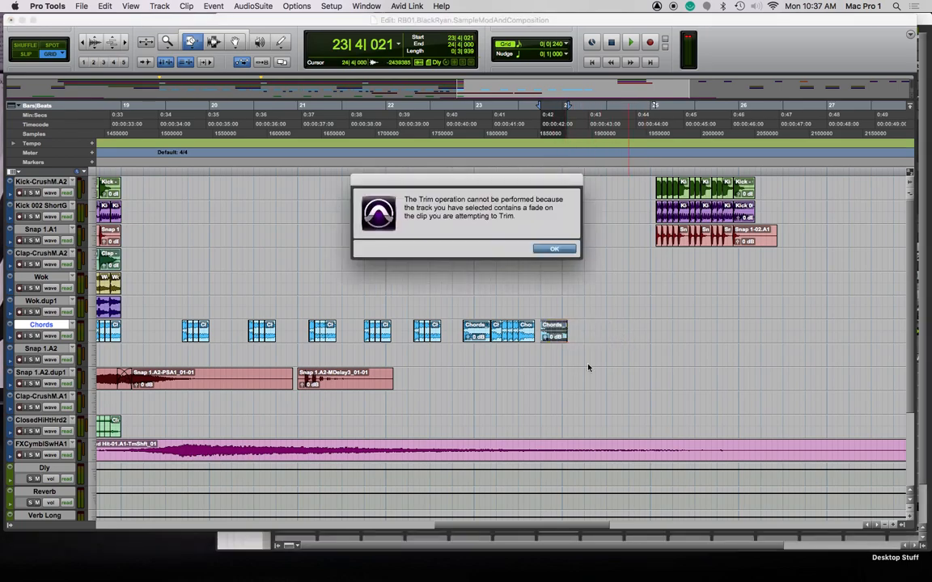
click(554, 250)
Delete the fade-out at the end of the Chords clip that starts at 23|4|000
key(F7)
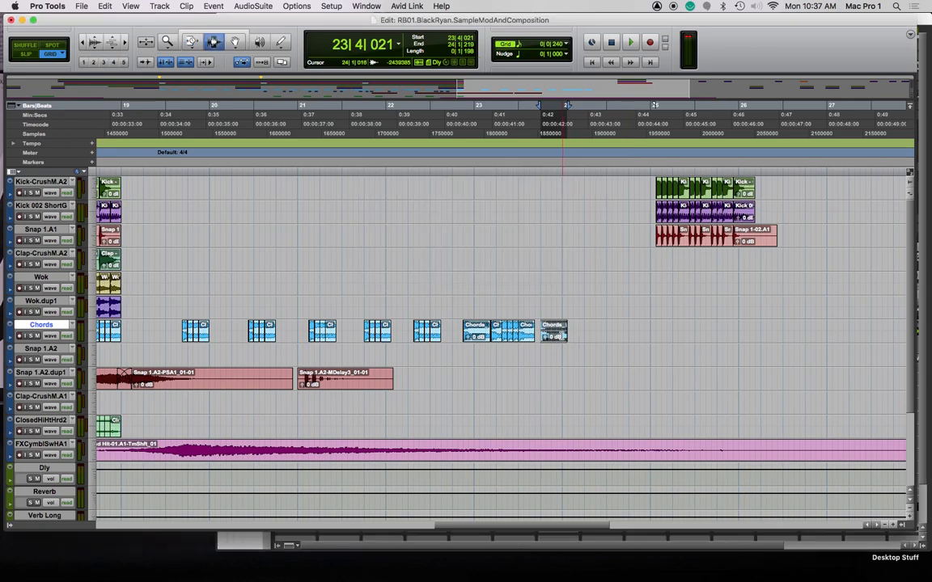
click(564, 331)
key(t)
key(t)
key(t)
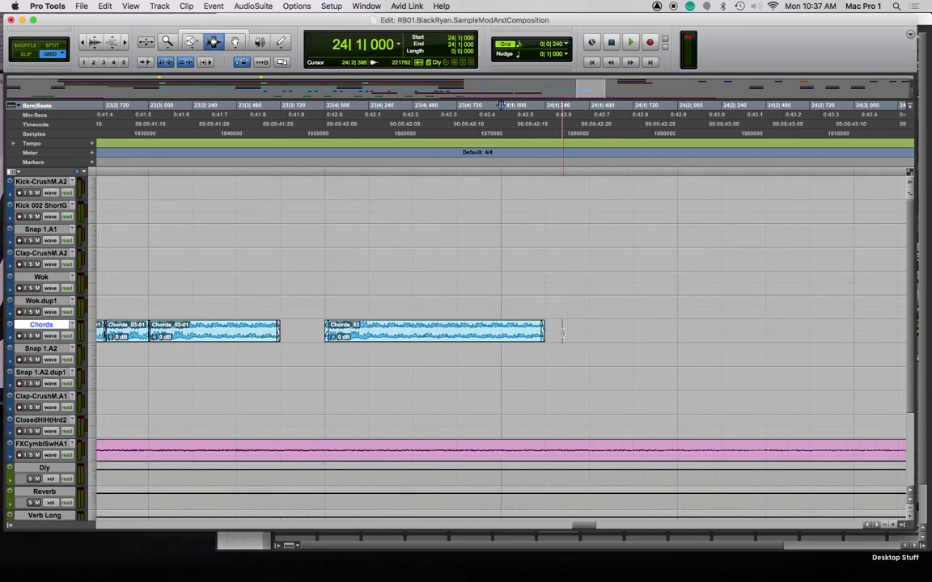
double_click(542, 333)
key(Delete)
Try stretching the copied Chords clip's end to 24|2|720, and delete the fade-in at its start
drag(543, 331, 752, 328)
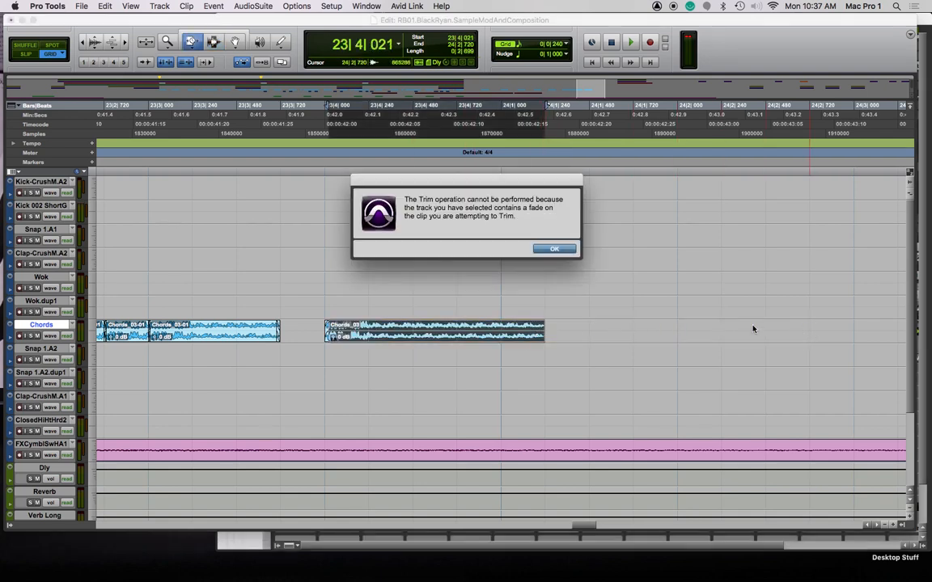
click(551, 249)
key(F8)
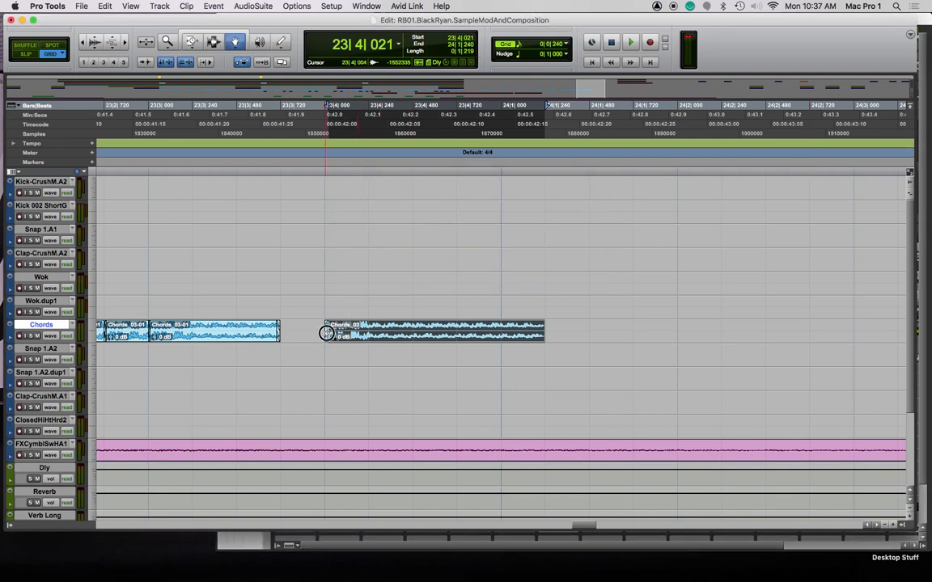
click(326, 333)
key(Delete)
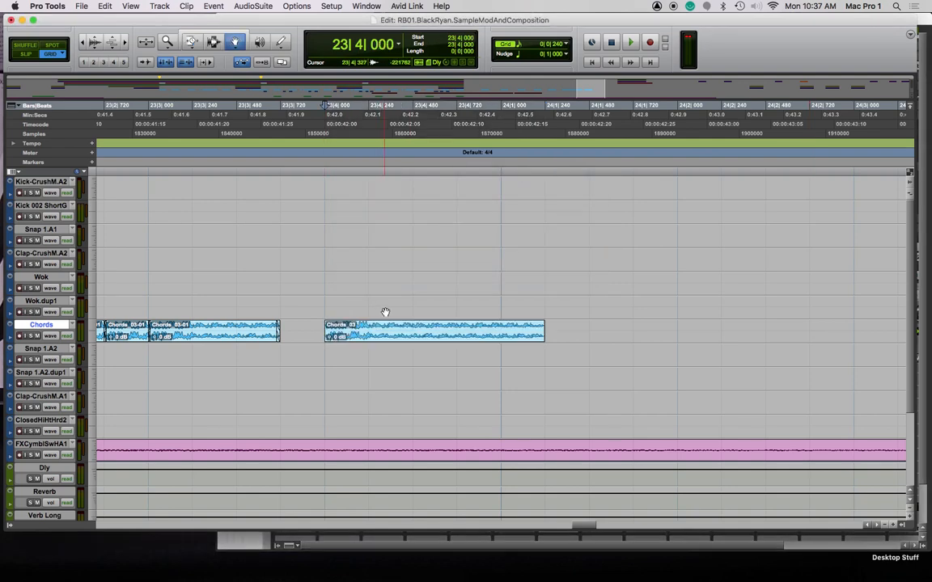
Time-stretch the Chords clip at 23|4|000 to end at 24|4|720, and play from its start
key(r)
key(r)
key(r)
key(F6)
drag(503, 333, 583, 343)
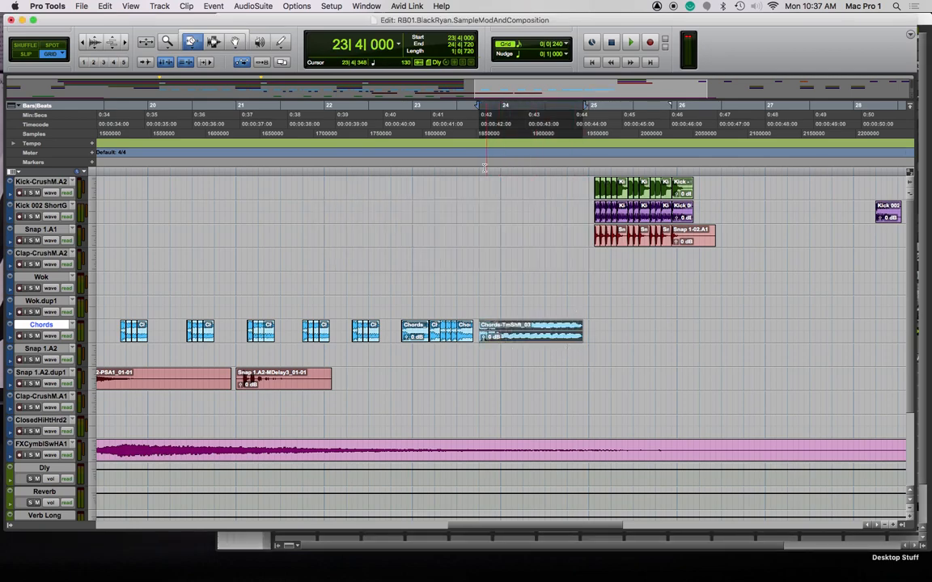
click(486, 161)
key(space)
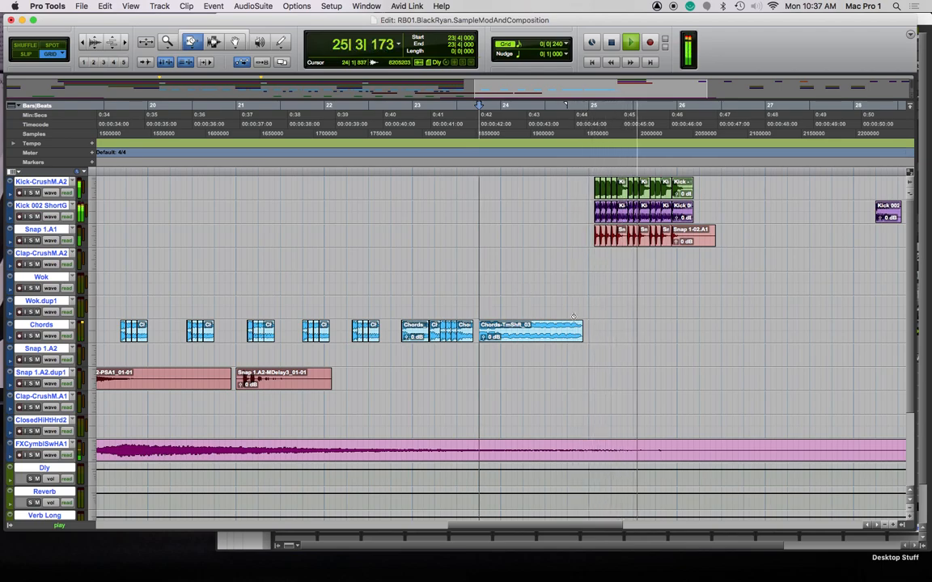
key(space)
Stretch the last Chords clip to end at 25|1|000, and move the following kick and snap clips together to start there
drag(580, 334, 588, 335)
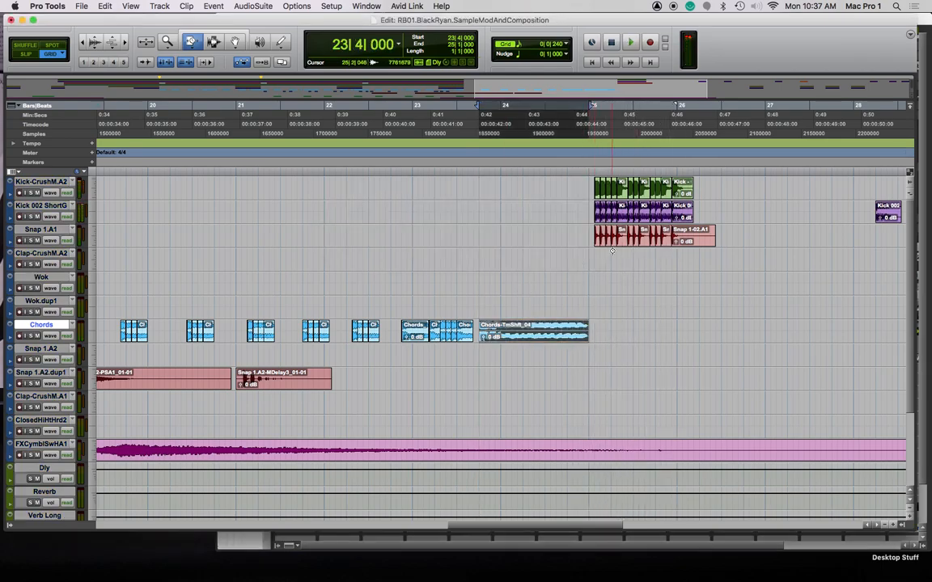
key(F8)
click(706, 234)
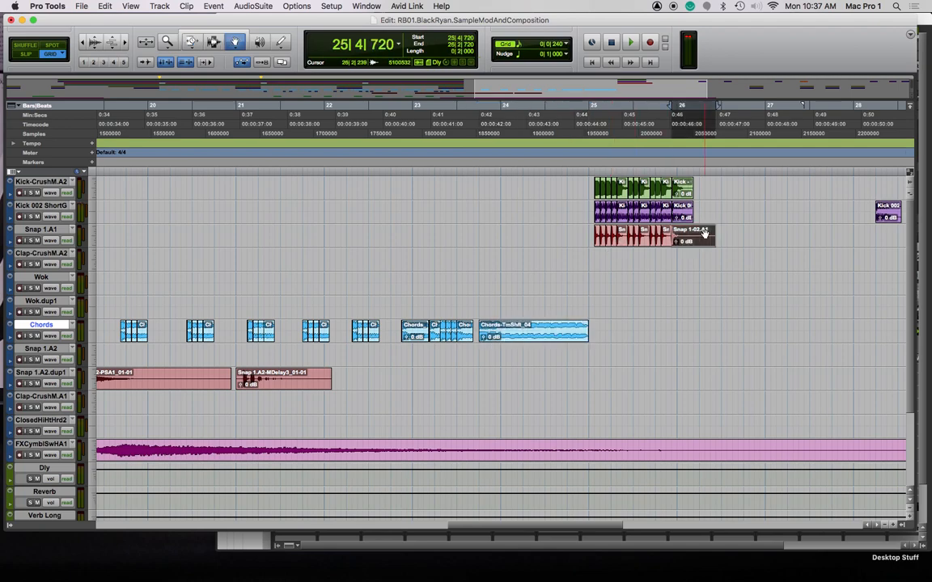
shift+click(604, 194)
drag(603, 209, 597, 208)
Play from 22|4|000, and time-stretch the last Chords clip to end at 26|1|000
click(392, 172)
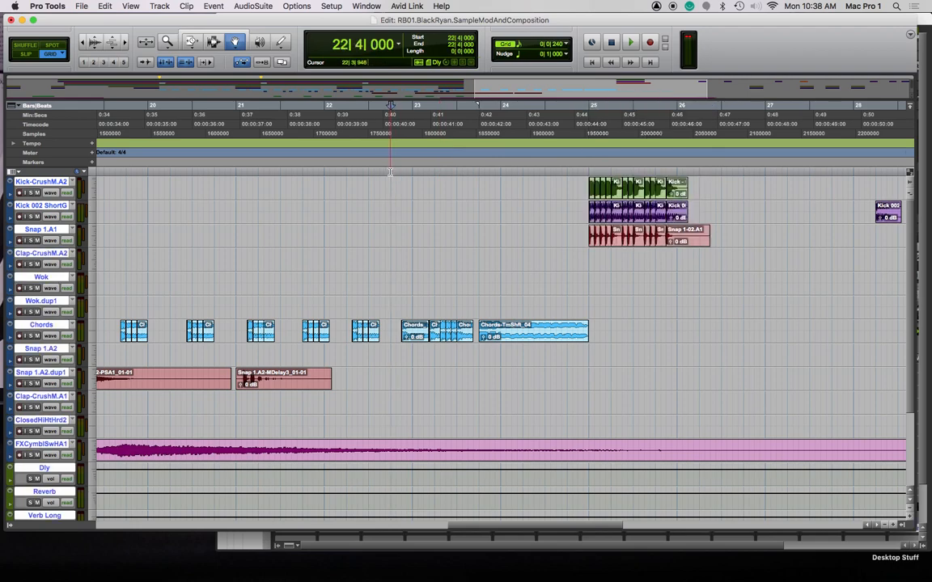
key(space)
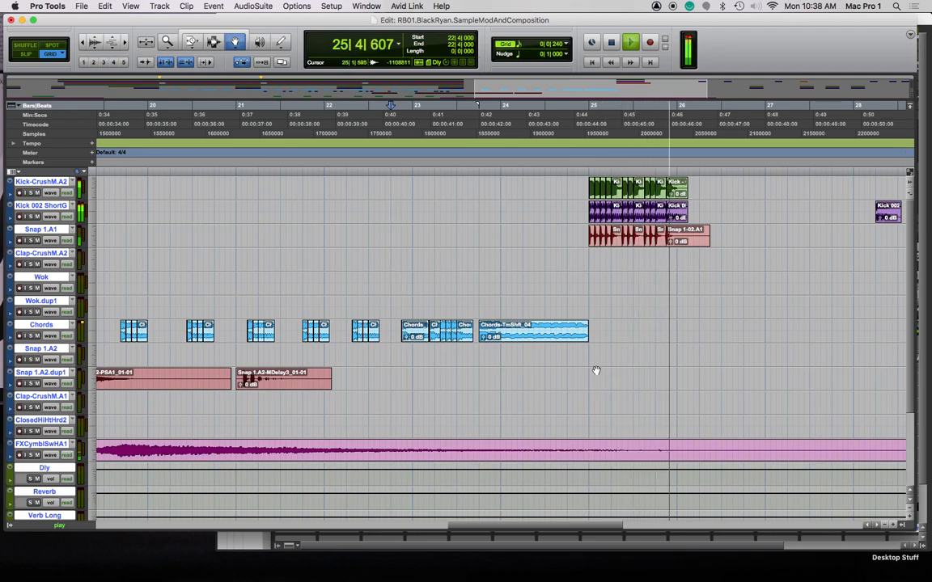
key(space)
drag(588, 335, 676, 345)
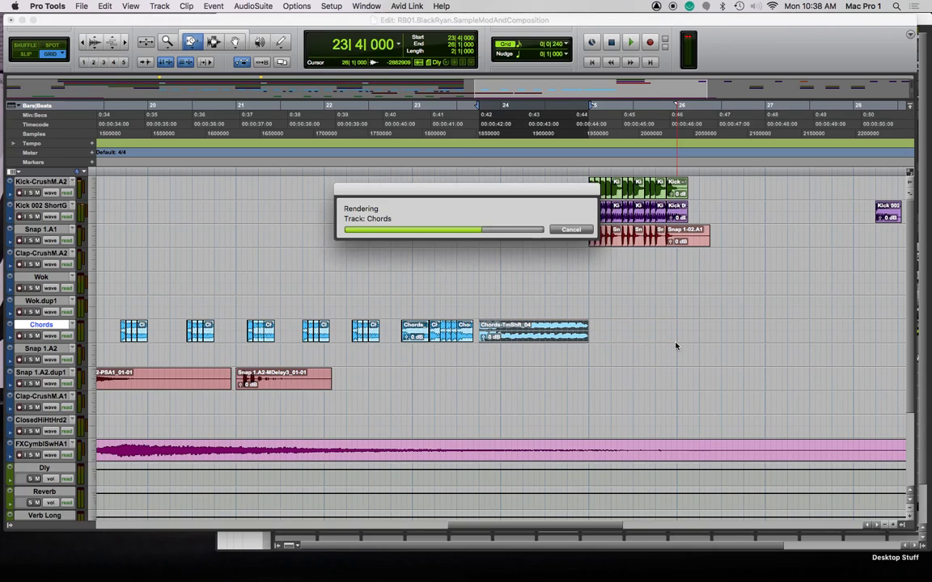
Copy the song's opening cymbal swell clip into bar 26, over the tail of the longer cymbal swell
key(r)
key(r)
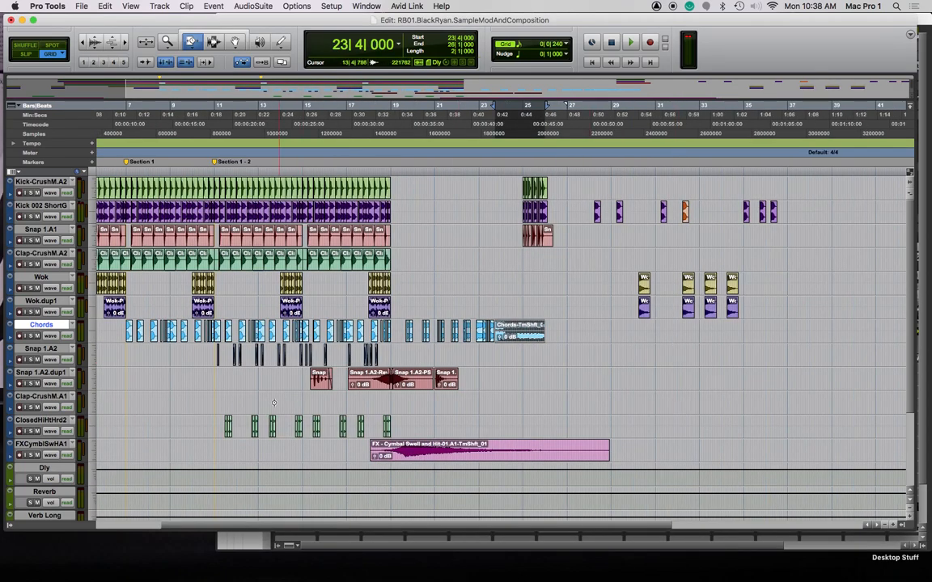
scroll(273, 402, left, 5)
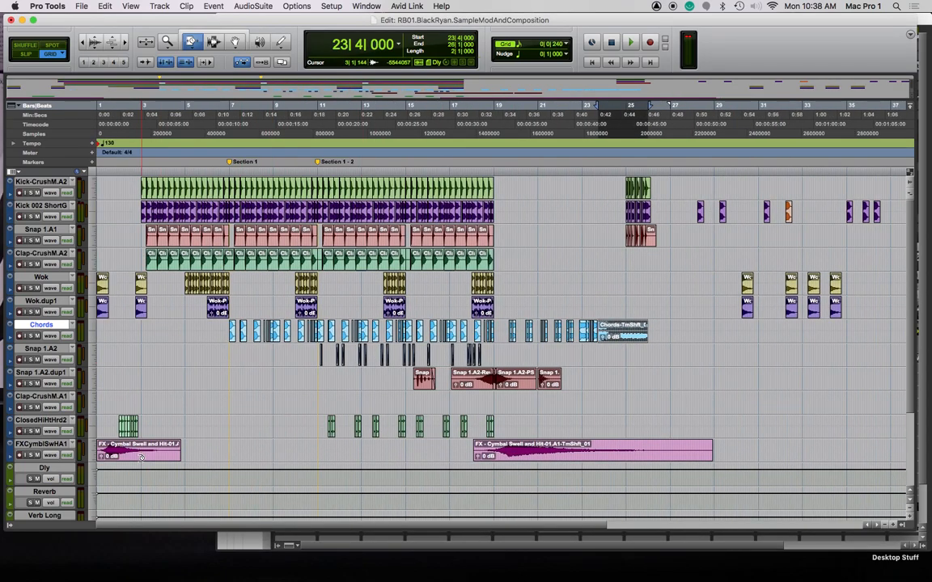
key(F8)
drag(137, 452, 698, 452)
Play the drum hits and cymbal swell from 24|2|480, and switch the main counter to Min:Secs
click(612, 172)
key(space)
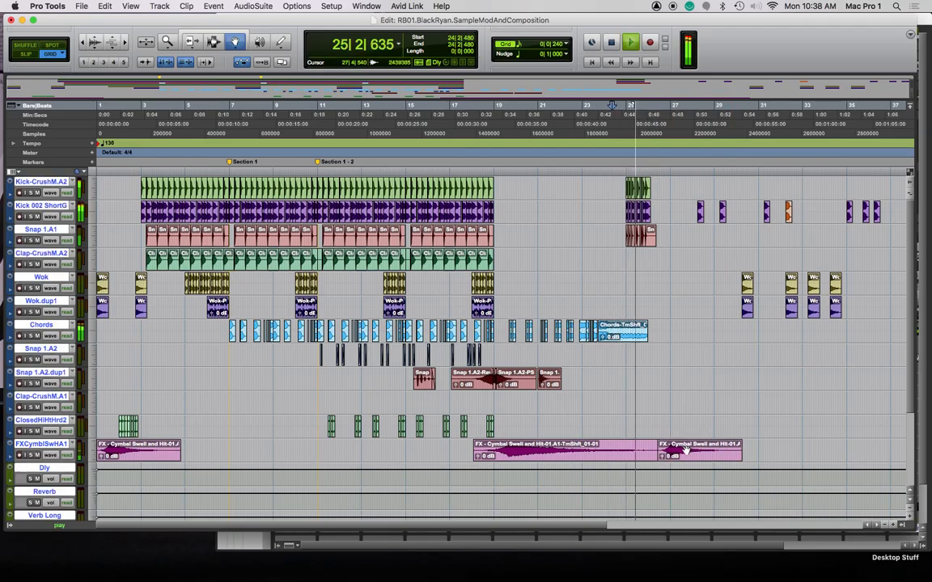
key(space)
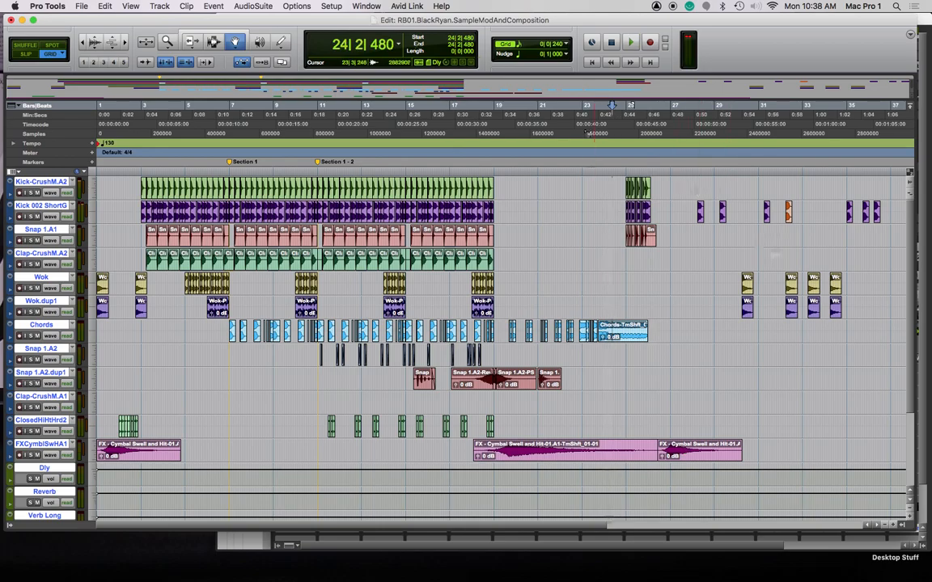
click(399, 46)
click(404, 55)
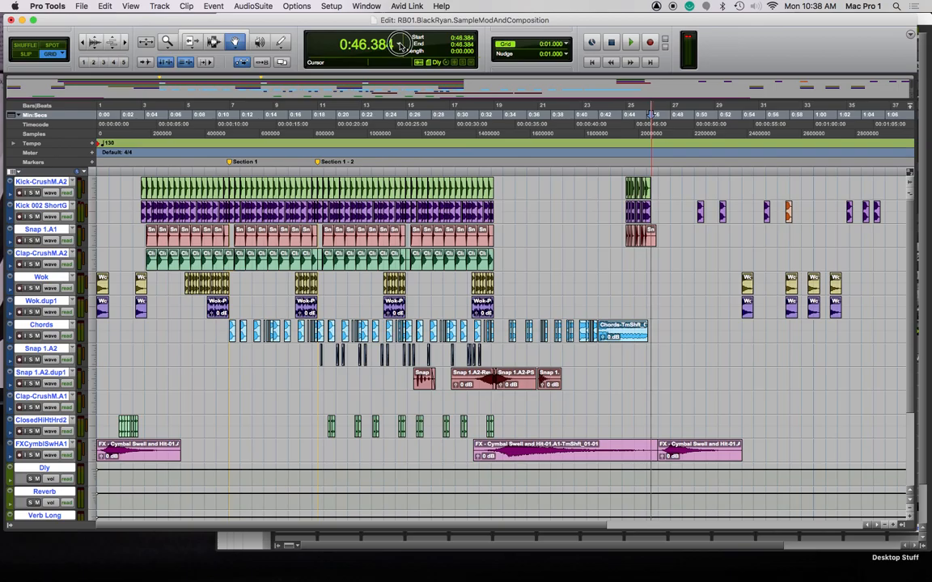
Switch the main counter to Bars|Beats, and move the spare kick and wok clips from after bar 27 out to about bar 51
click(401, 52)
click(411, 34)
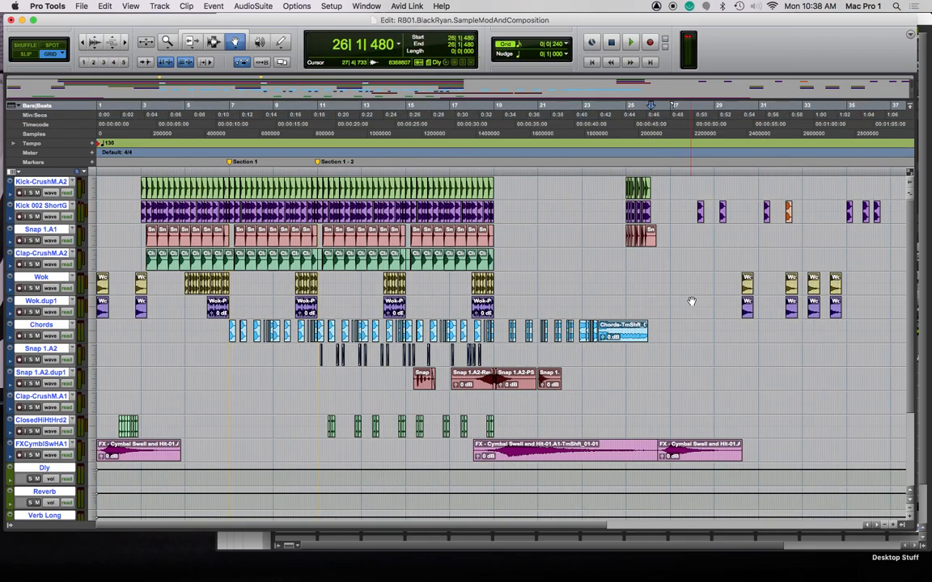
key(r)
key(r)
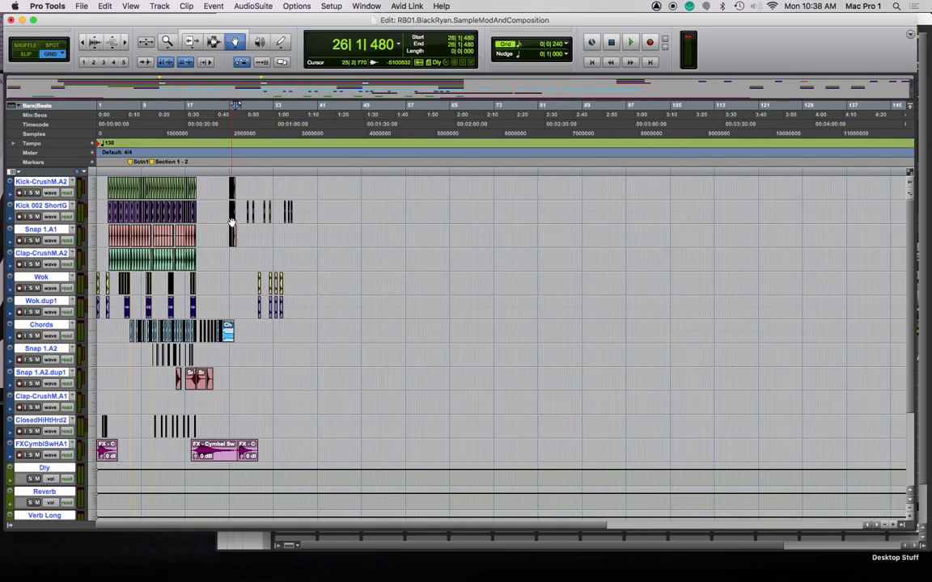
key(F7)
drag(244, 201, 317, 301)
key(F8)
drag(246, 216, 352, 219)
Copy the clips of both kick tracks, Snap 1.A1 and Clap-CrushM.A2 from bars 15 through 18 to start at 26|1|000
click(195, 191)
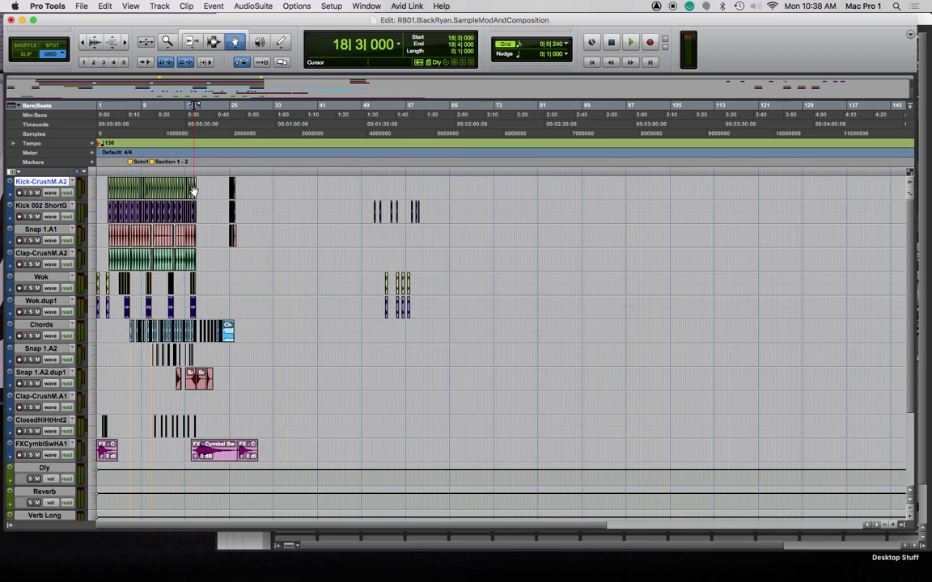
key(t)
key(t)
key(t)
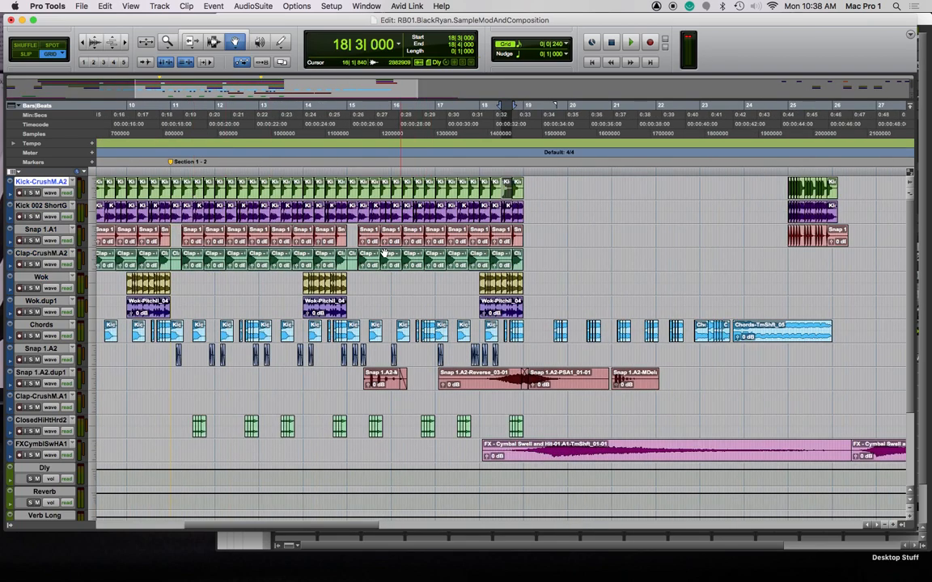
click(368, 265)
drag(355, 190, 517, 261)
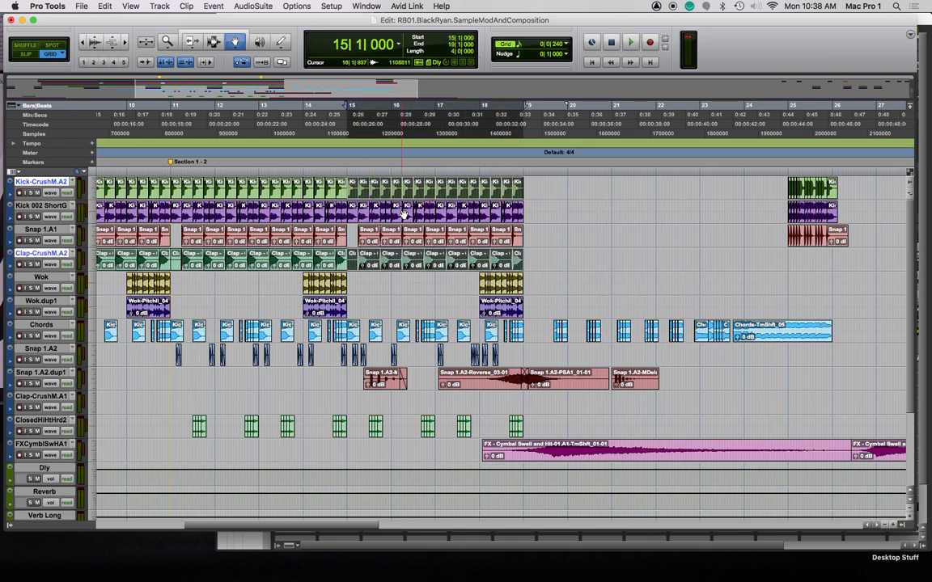
shift+click(355, 217)
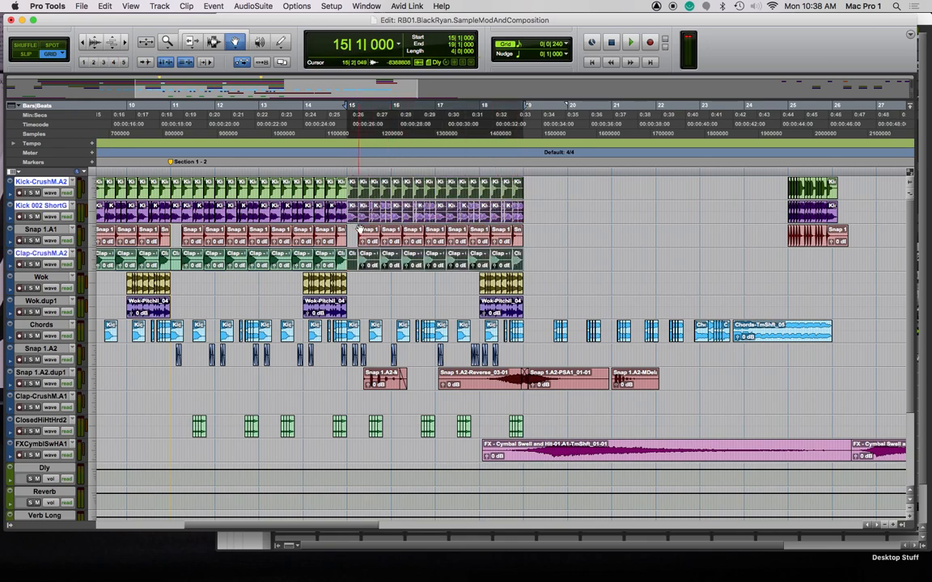
shift+click(366, 235)
drag(365, 234, 838, 202)
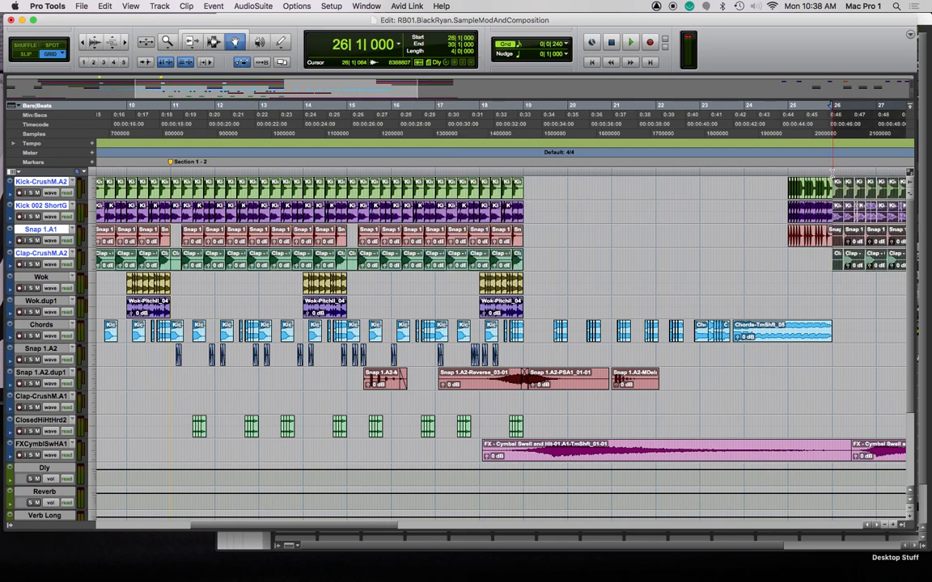
Create a marker named 2nd Section at 26|1|000
key(KP_Enter)
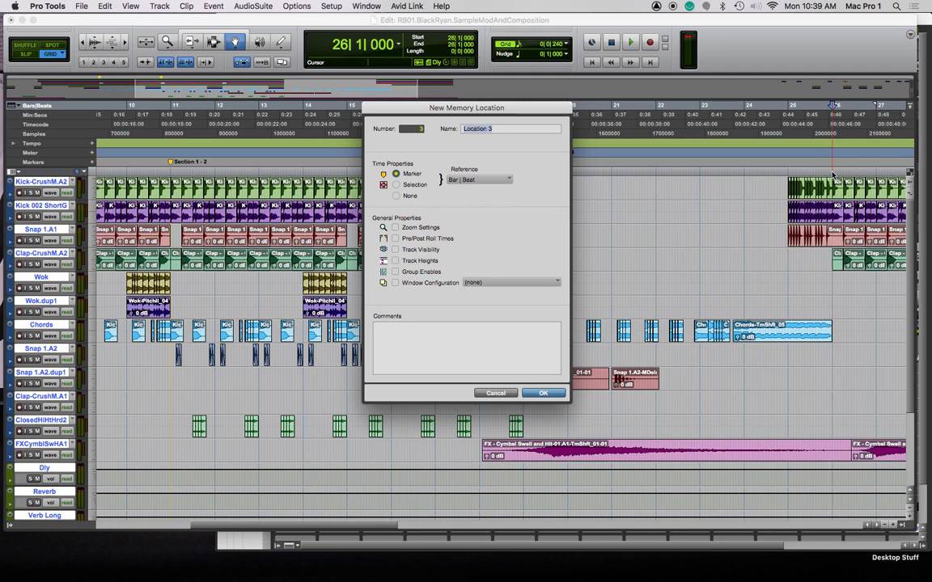
text(2nd Section)
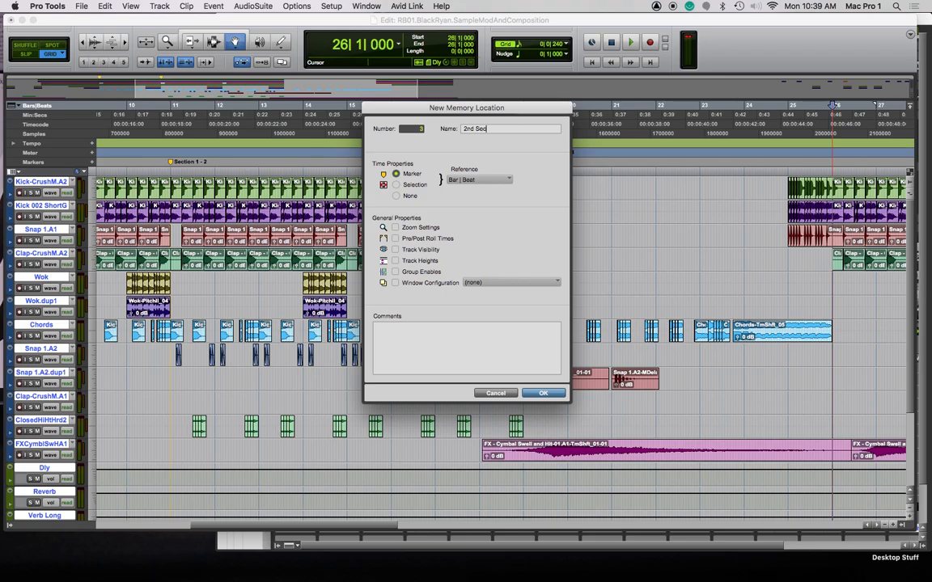
key(Return)
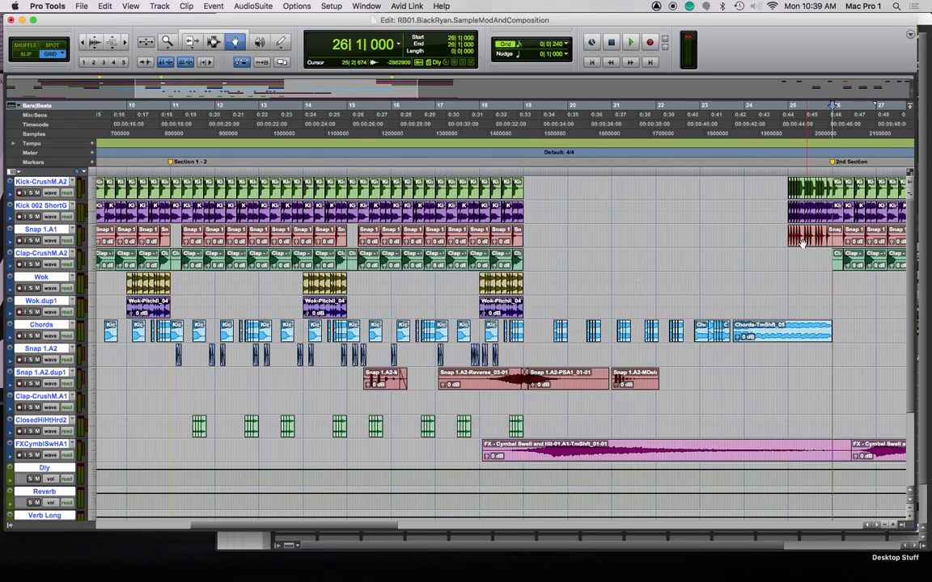
scroll(797, 245, right, 10)
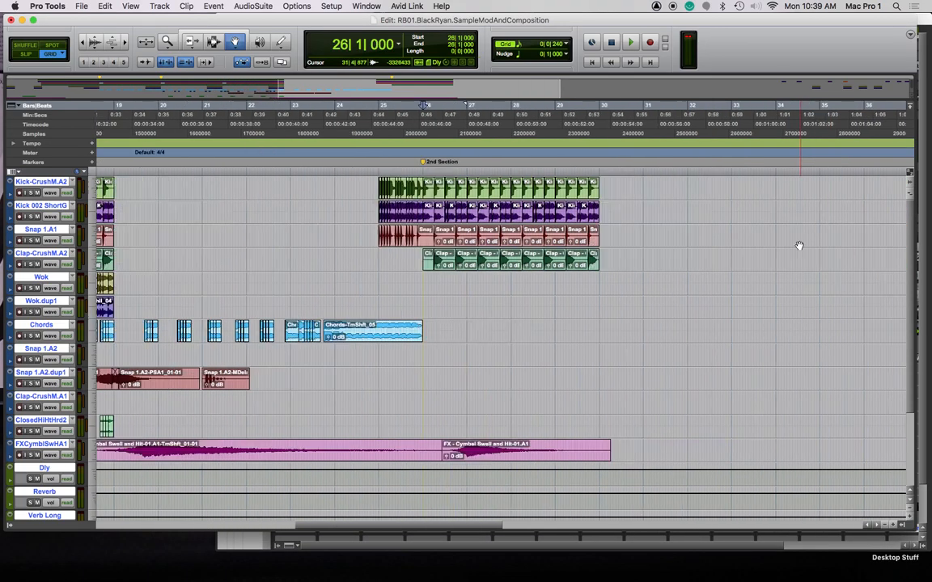
click(427, 191)
shift+click(595, 265)
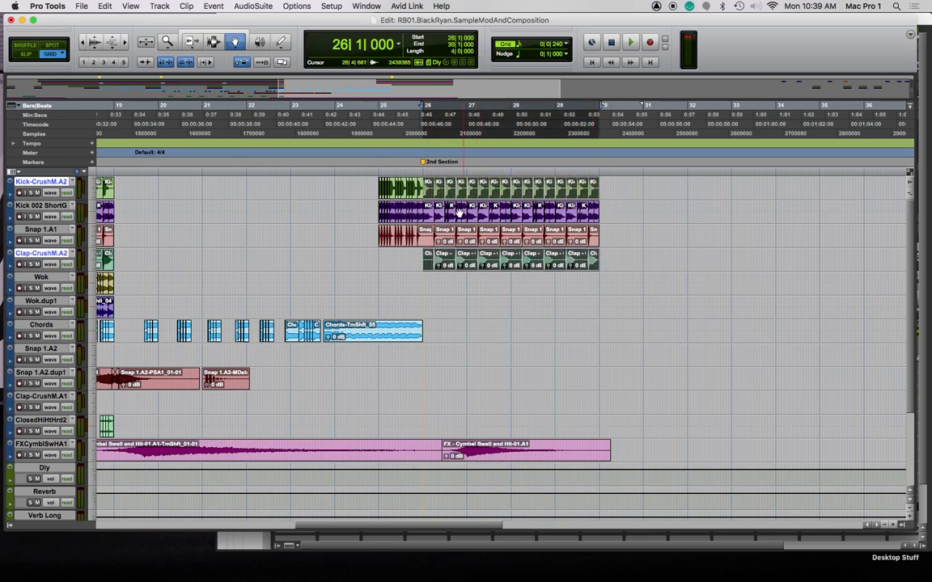
shift+click(428, 216)
shift+click(427, 237)
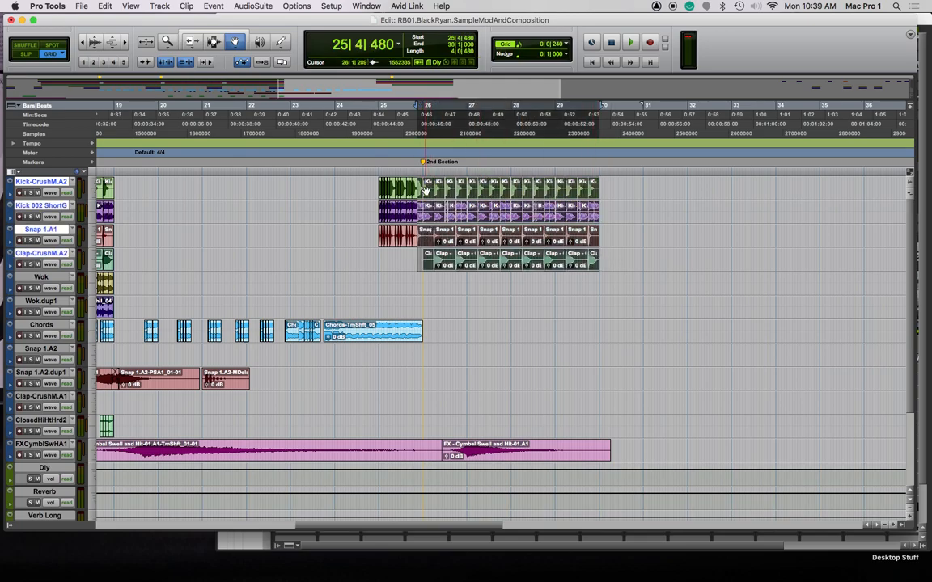
click(791, 211)
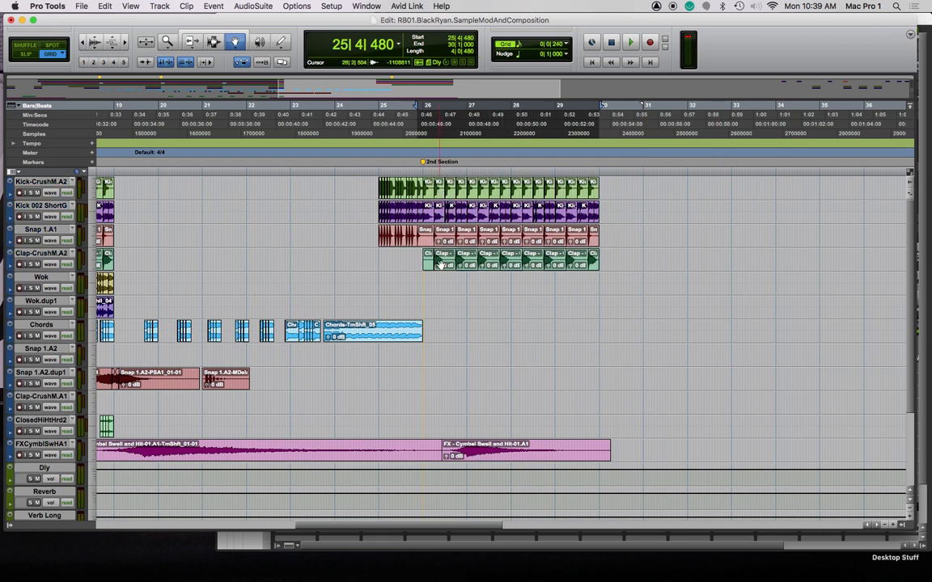
Inspect the copied drum clips up close, and play the 2nd Section from 26|1|000
key(t)
key(t)
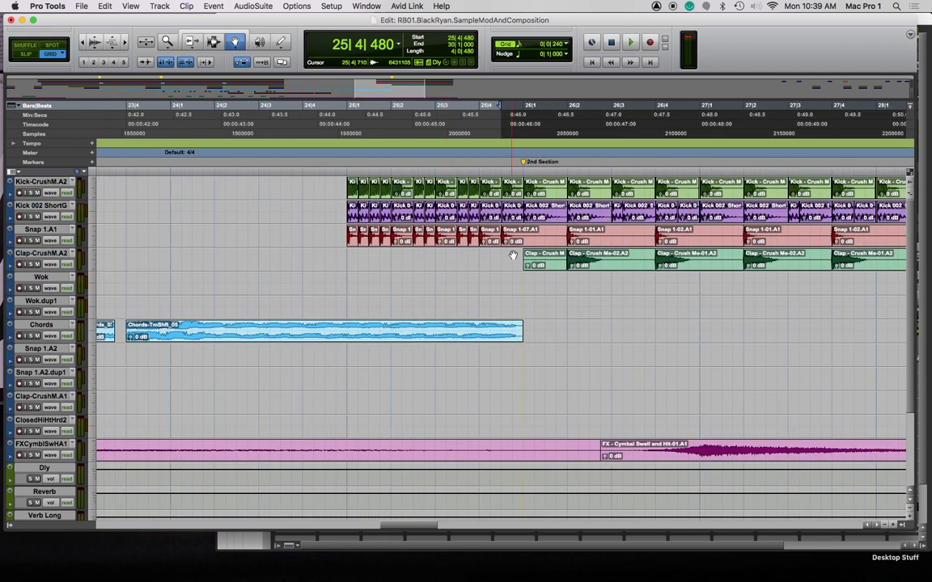
scroll(513, 256, right, 10)
scroll(363, 200, left, 6)
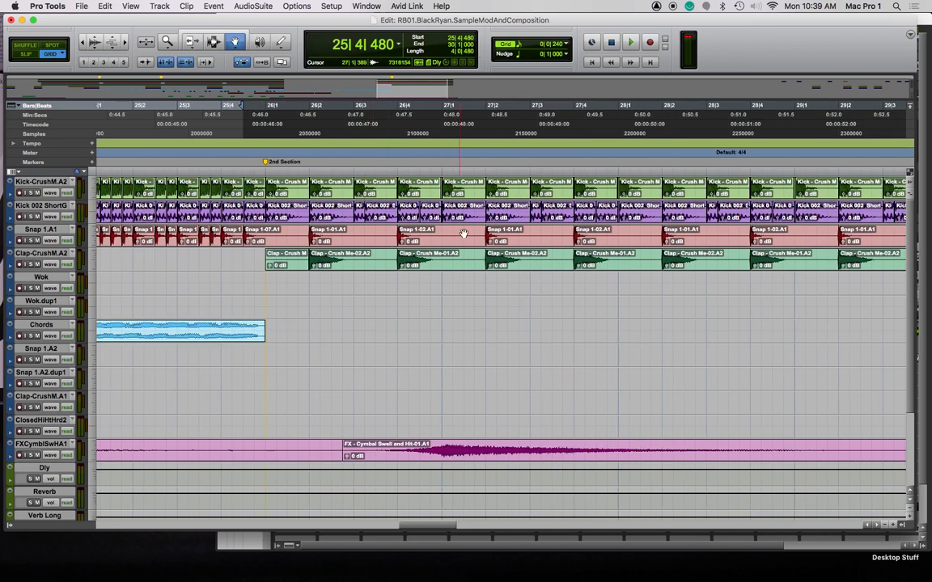
click(267, 174)
key(space)
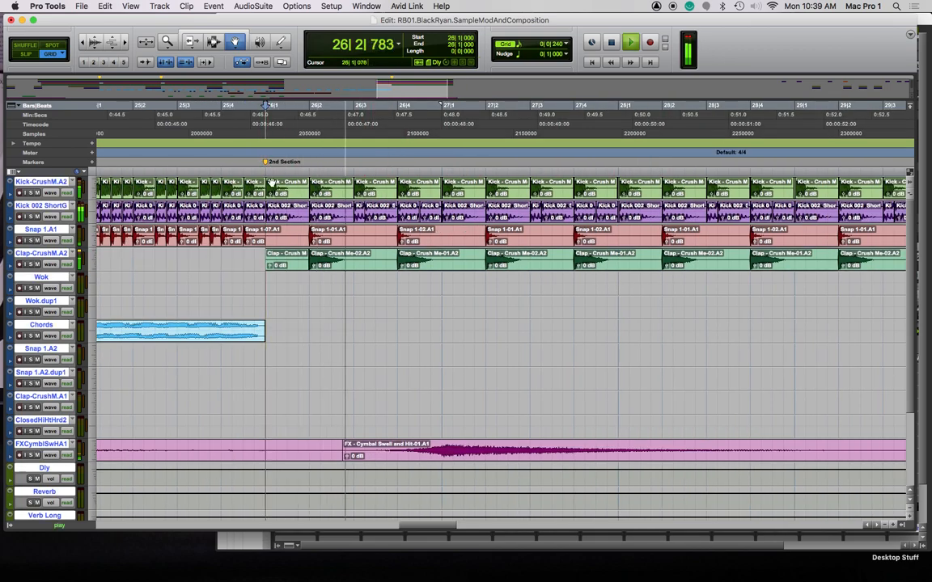
key(space)
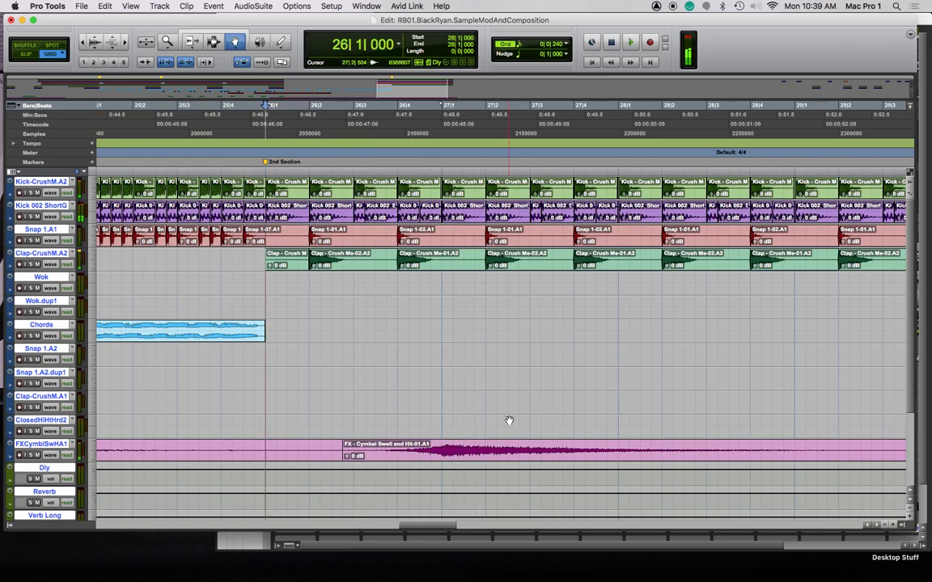
Move the last cymbal swell clip about one bar earlier, and play the transition into the 2nd Section from 24|4|720
scroll(509, 420, down, 4)
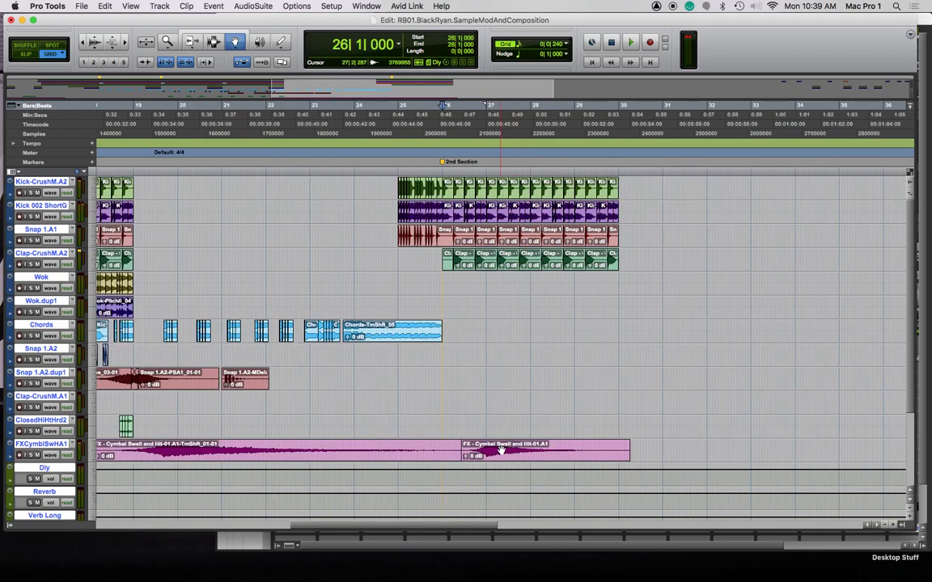
drag(509, 453, 463, 458)
click(400, 173)
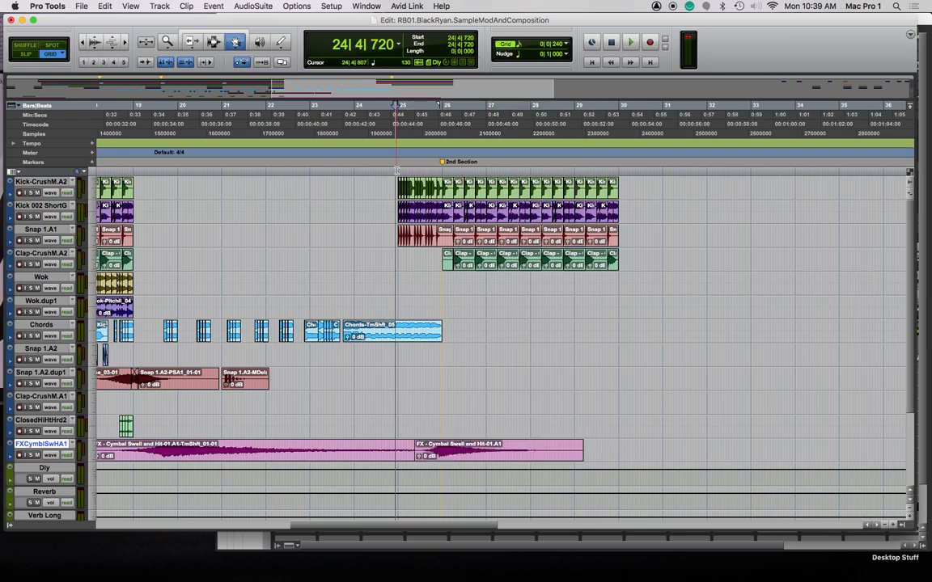
key(space)
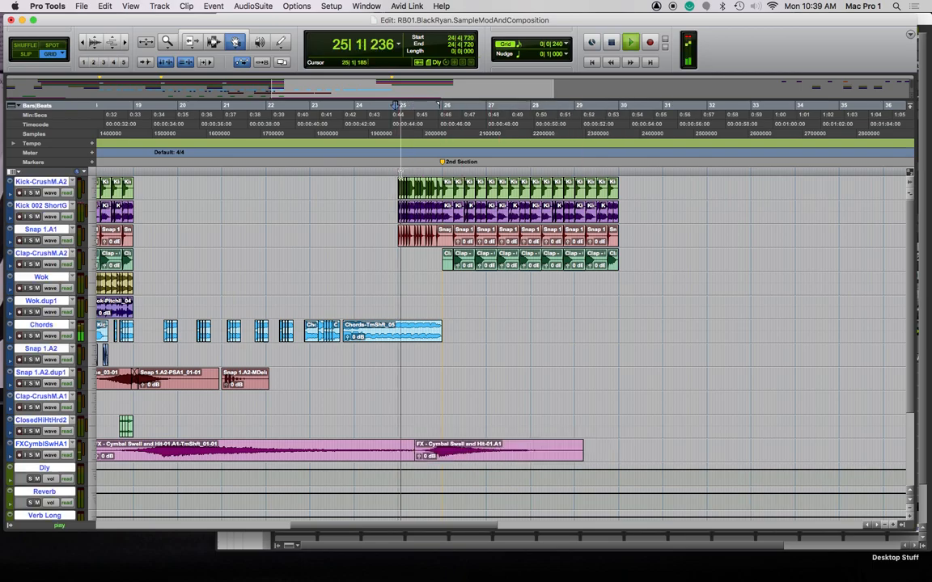
key(space)
Delete the Kick-CrushM.A2 clips on beats 2 and 4 of every bar from 26 through 29
click(612, 265)
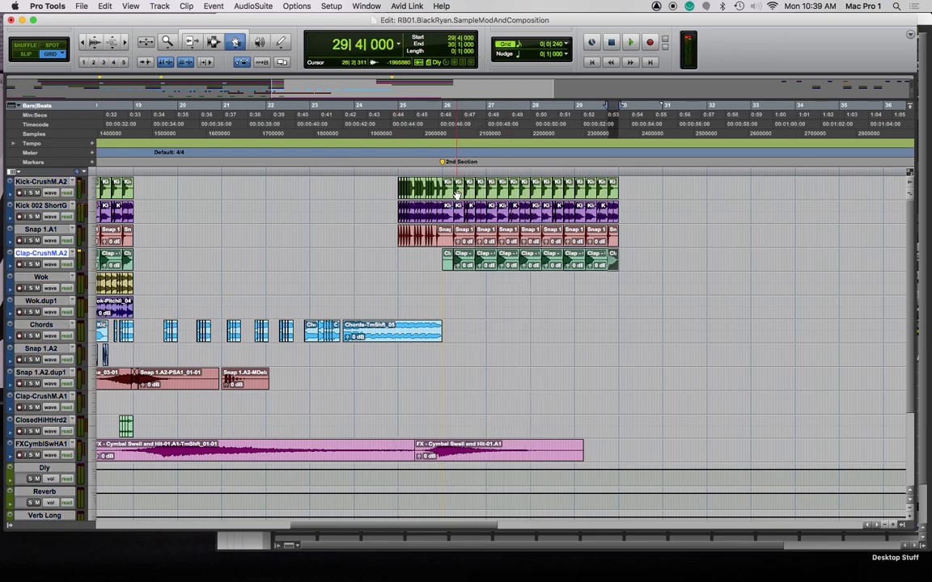
click(458, 194)
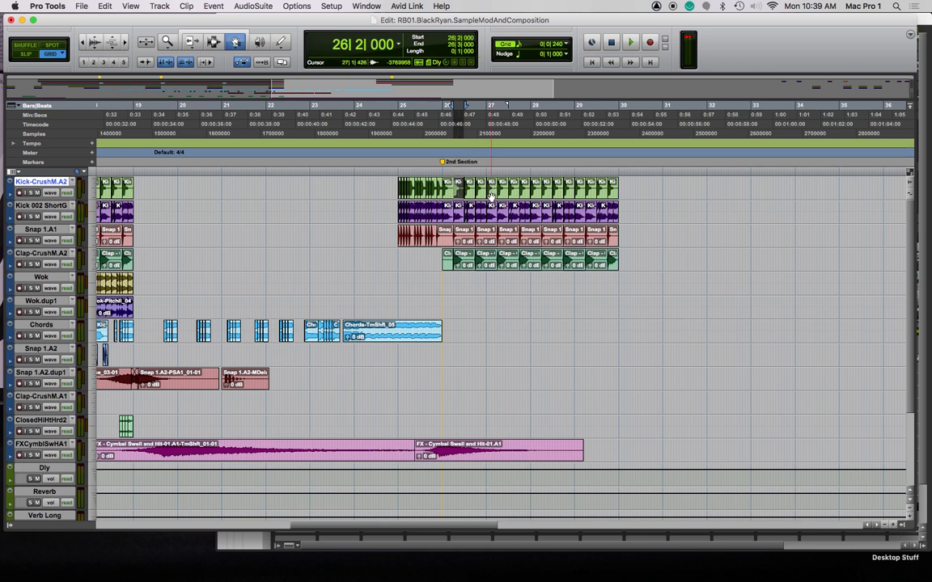
key(Delete)
click(491, 194)
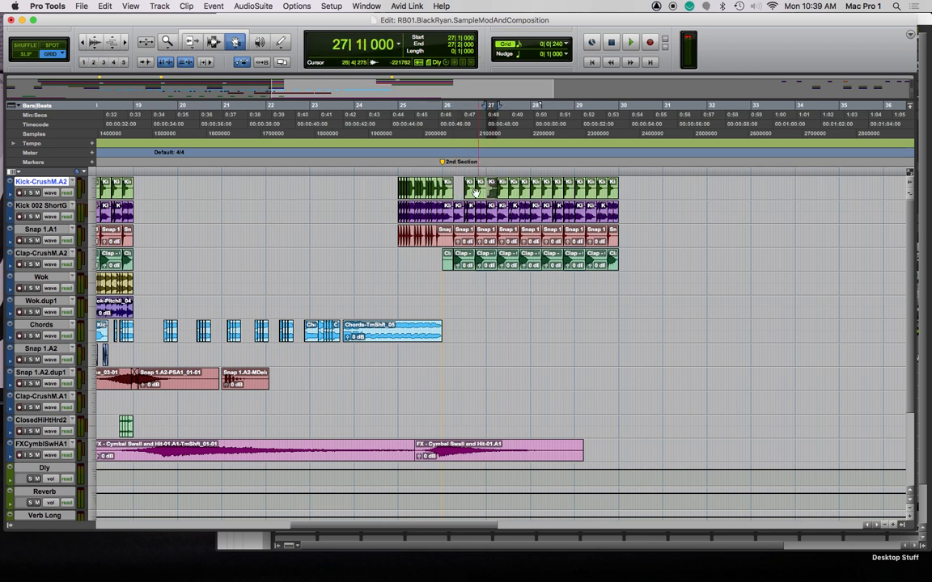
click(477, 188)
key(Delete)
click(506, 191)
key(Delete)
click(524, 193)
key(Delete)
click(547, 192)
key(Delete)
click(569, 191)
key(Delete)
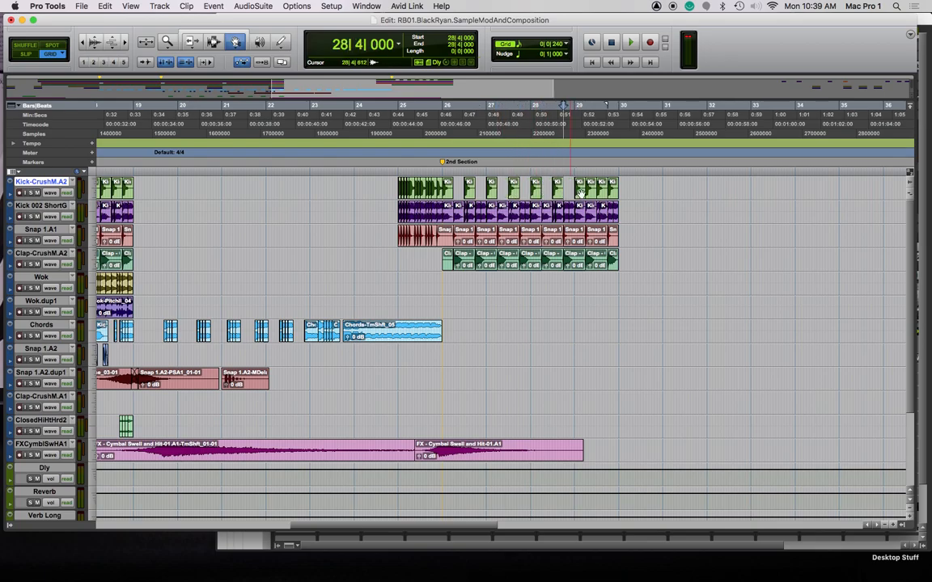
click(590, 194)
key(Delete)
click(612, 191)
key(Delete)
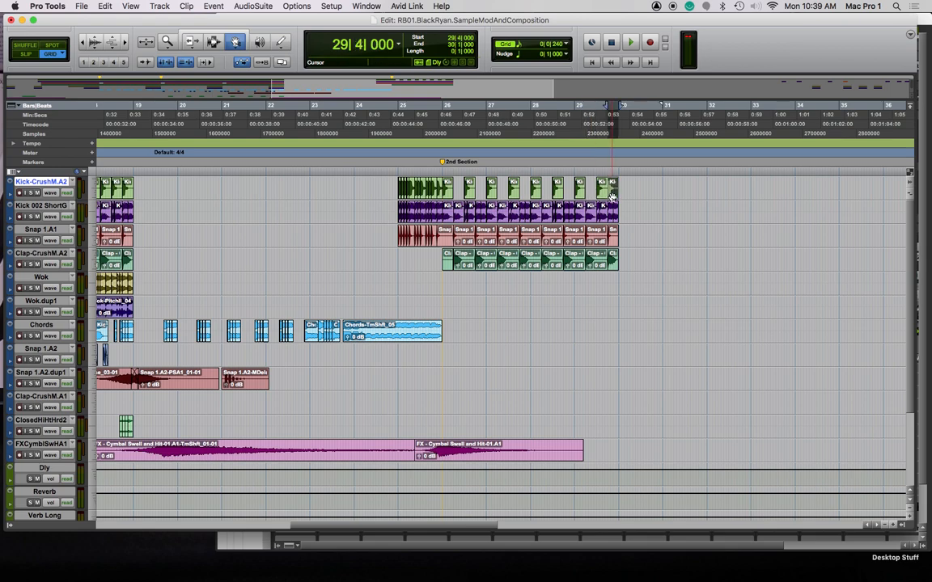
Delete the Kick 002 clips that start on beats 2 and 4 of every bar from 26 through 29
click(458, 211)
key(Delete)
click(480, 216)
key(Delete)
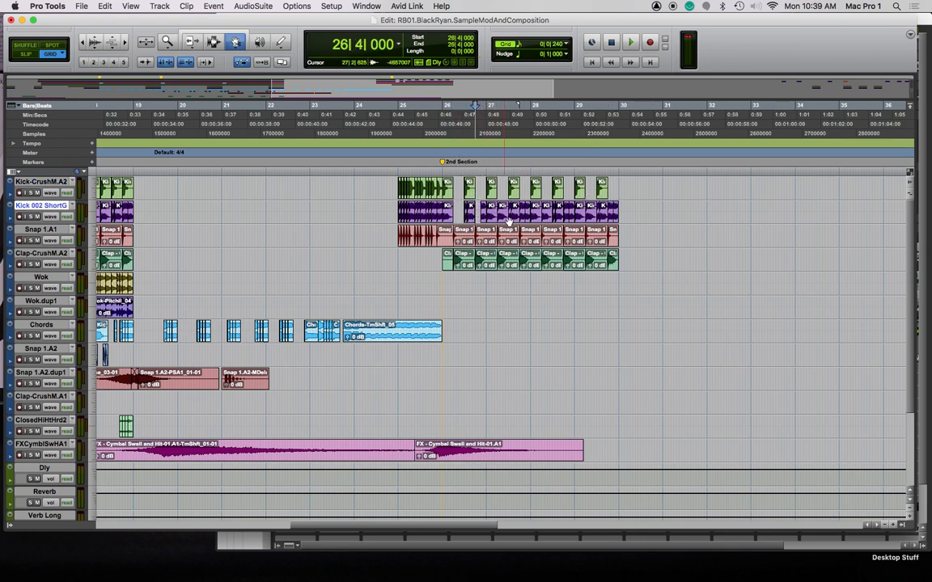
click(502, 215)
key(Delete)
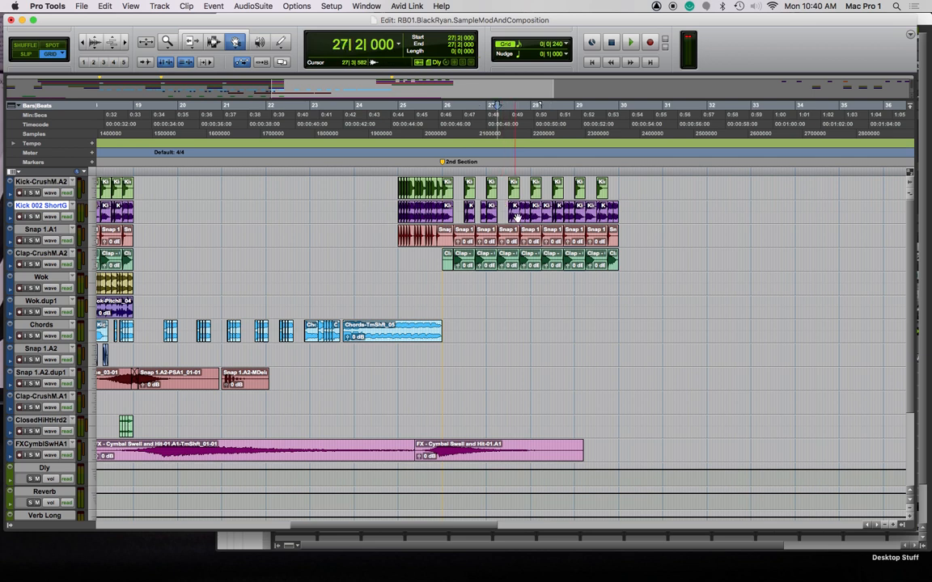
click(522, 216)
key(Delete)
click(566, 215)
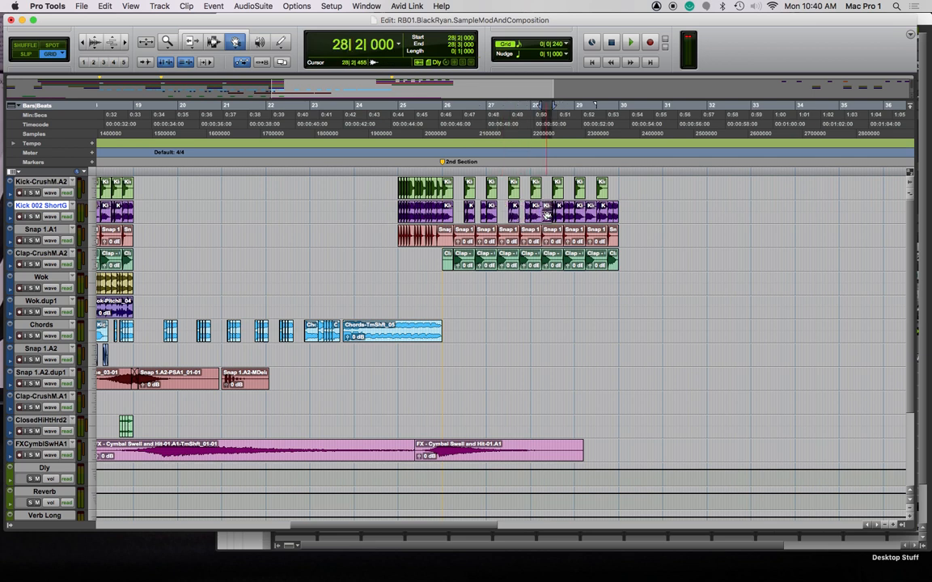
click(566, 216)
key(Delete)
click(590, 217)
key(Delete)
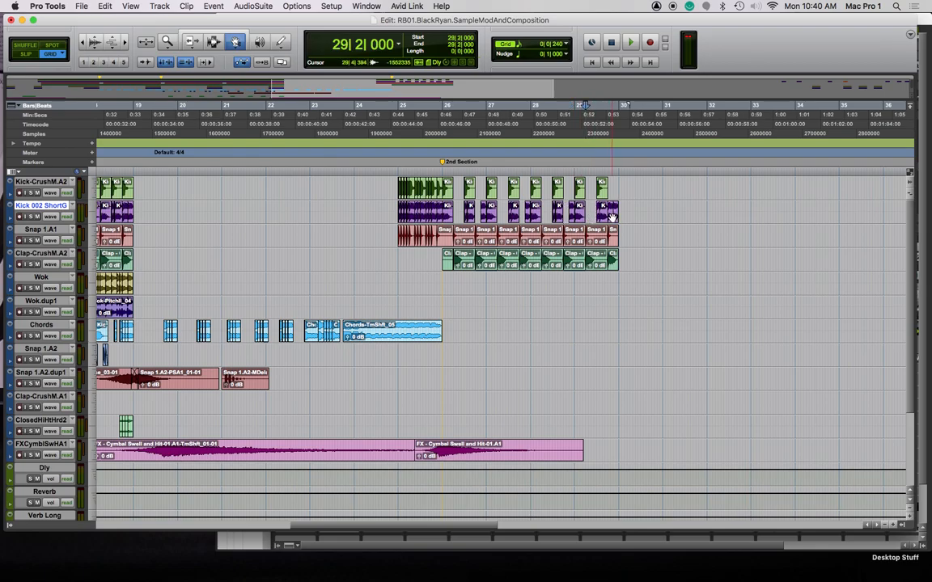
click(612, 216)
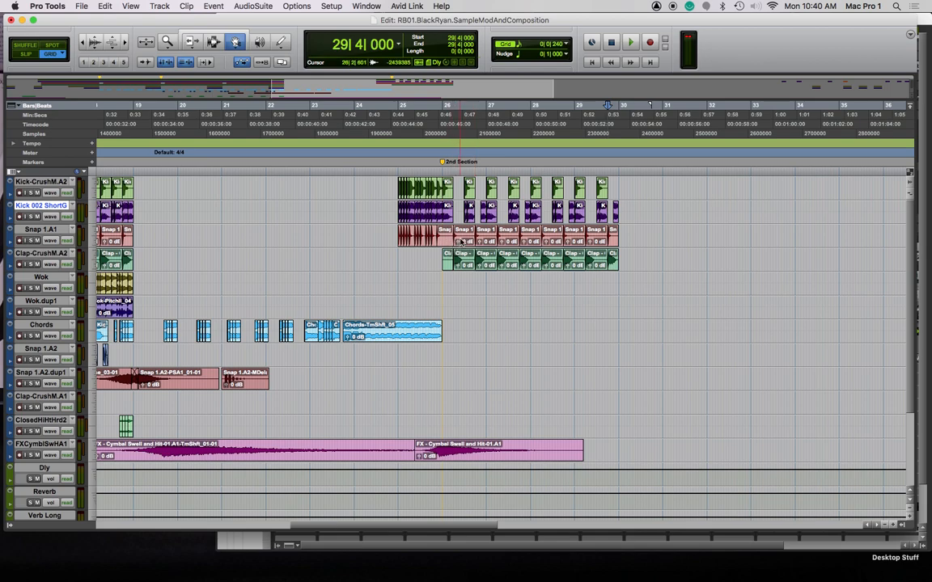
Delete the Snap 1.A1 and Clap-CrushM.A2 clips that start on beat 2 of every bar from 26 through 29
click(463, 239)
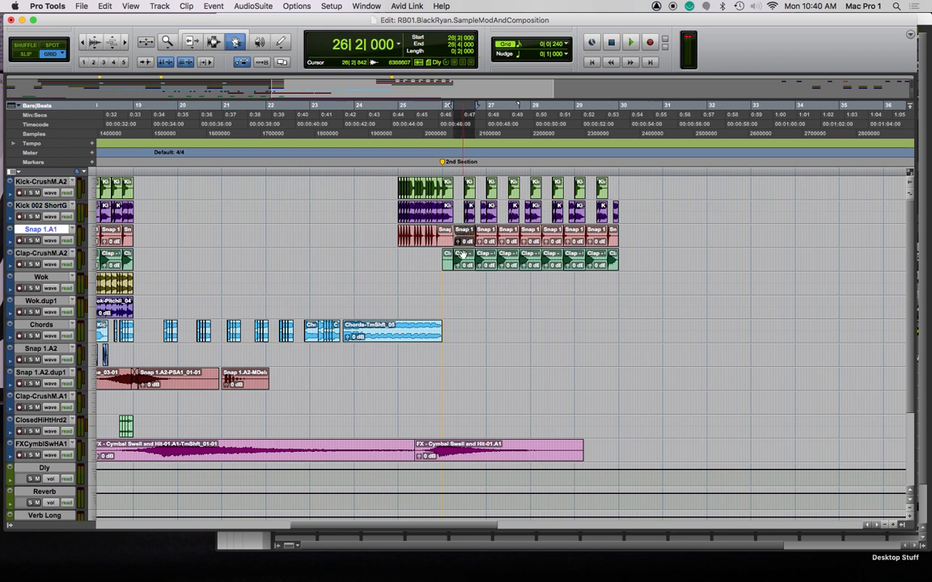
shift+click(461, 257)
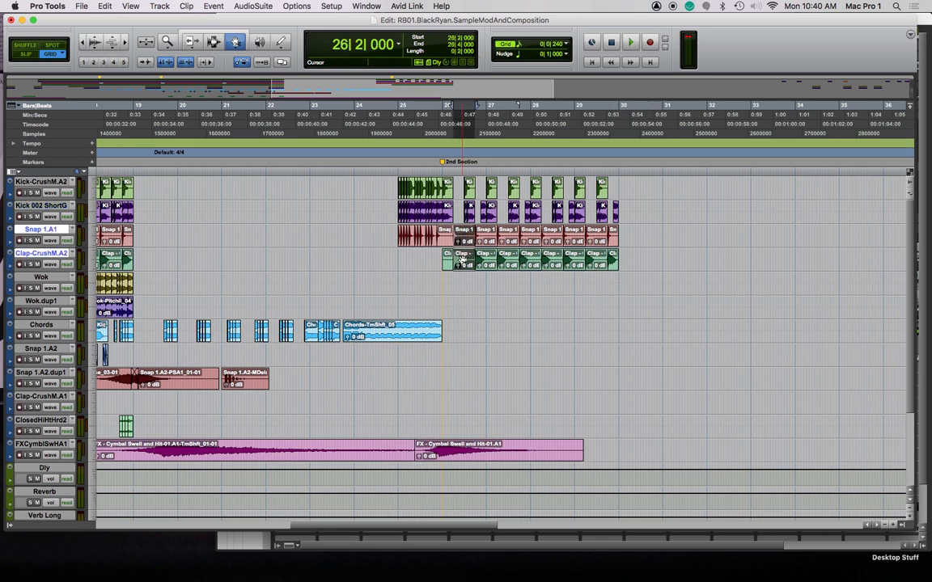
drag(461, 259, 597, 264)
key(Delete)
key(Delete)
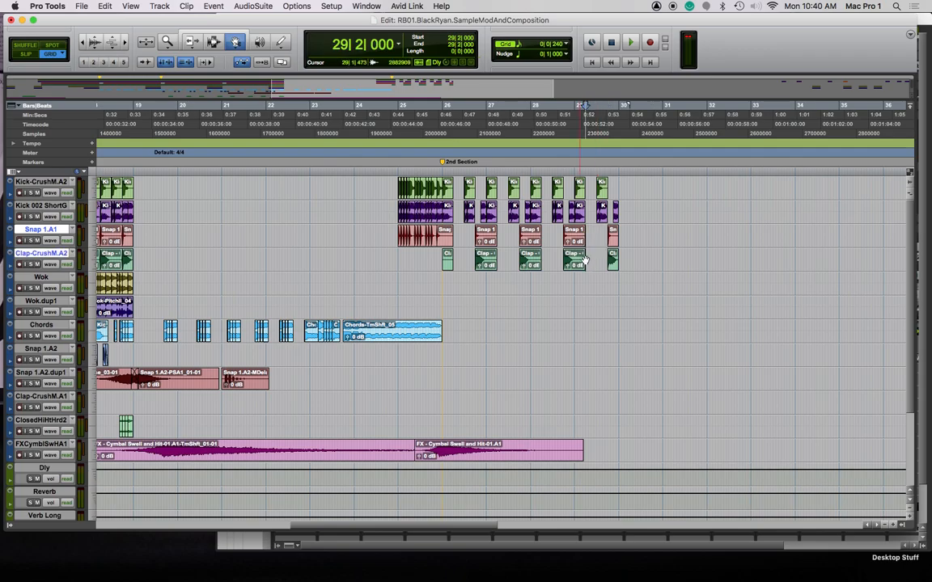
Play the thinned snap and clap pattern from 26|1|240, and again through the transition from 25|1|000
click(613, 240)
shift+click(611, 259)
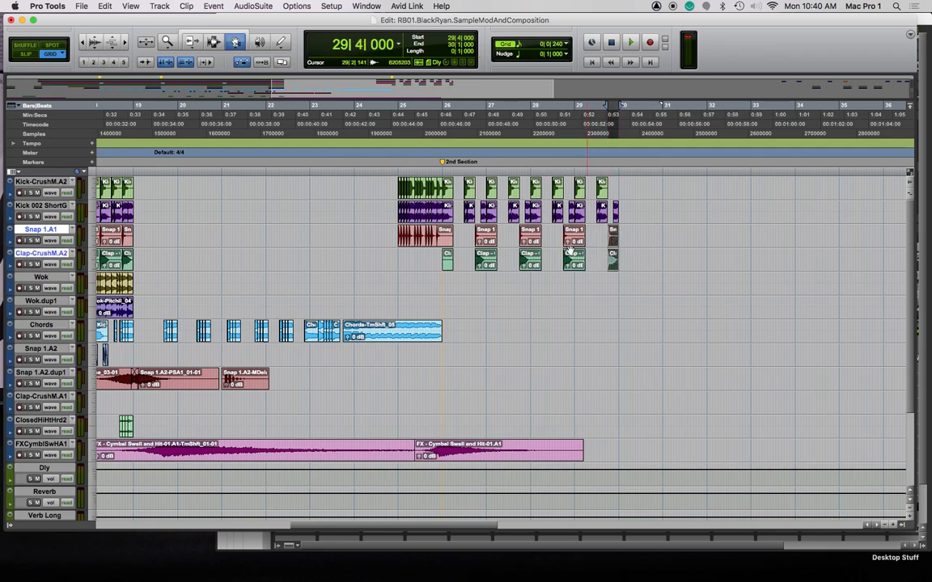
shift+click(487, 236)
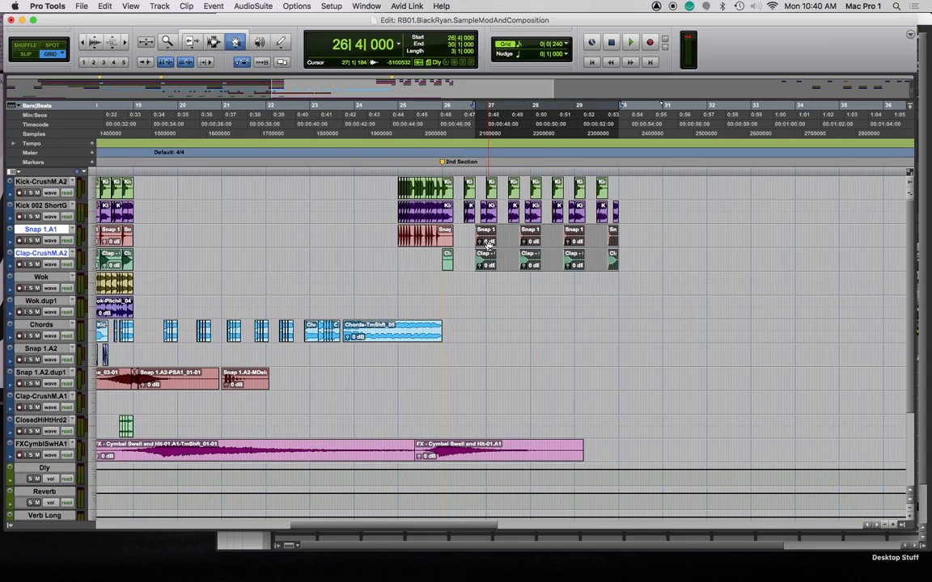
key(super+bracketright)
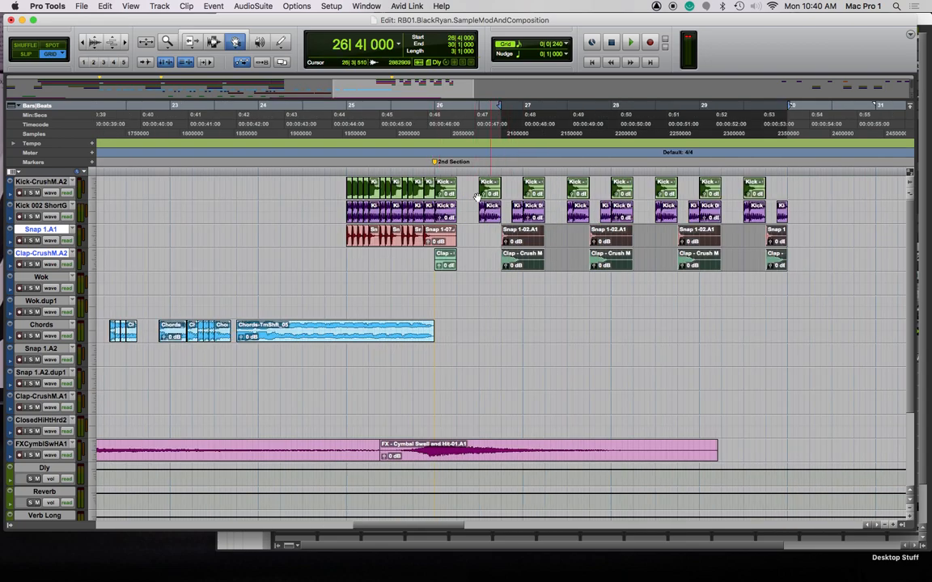
click(440, 170)
key(space)
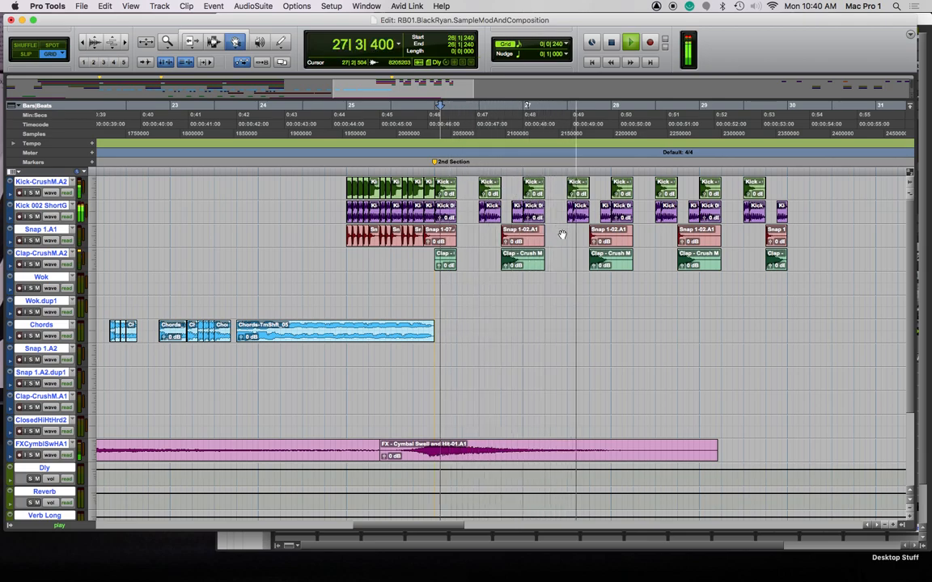
key(space)
click(340, 166)
key(space)
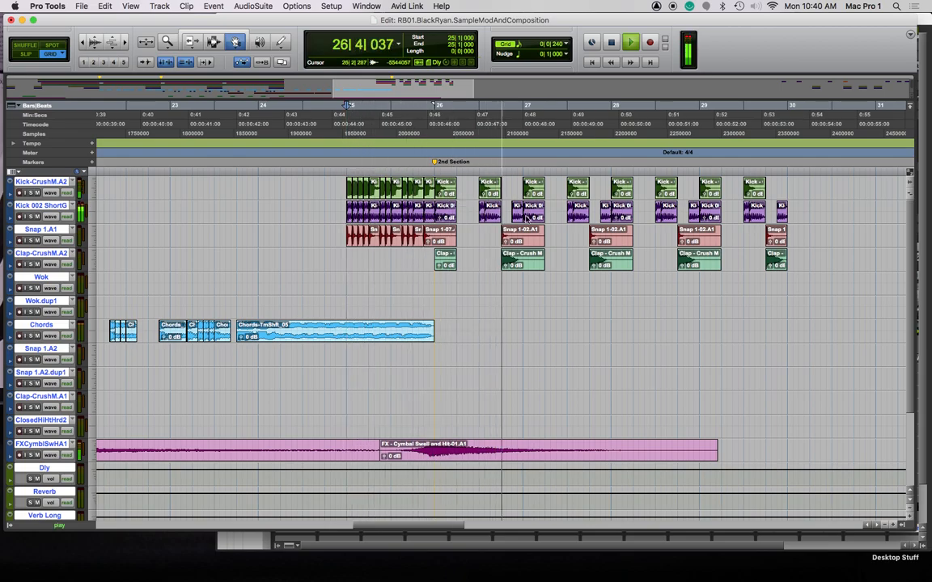
key(space)
Move the Snap 1.A1 and Clap-CrushM.A2 clips from 26|4 through bar 29 one beat earlier, so they start at 26|3|000
click(524, 240)
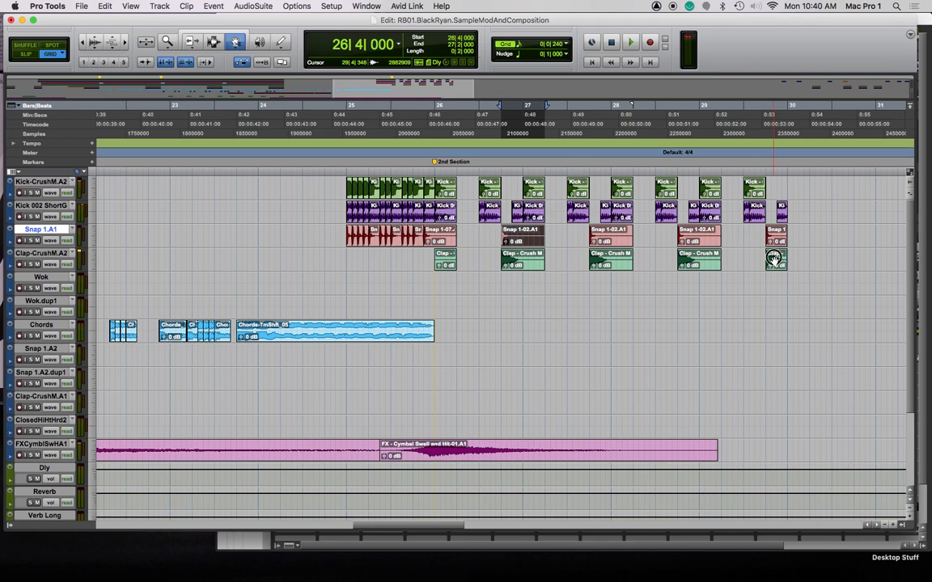
shift+click(774, 259)
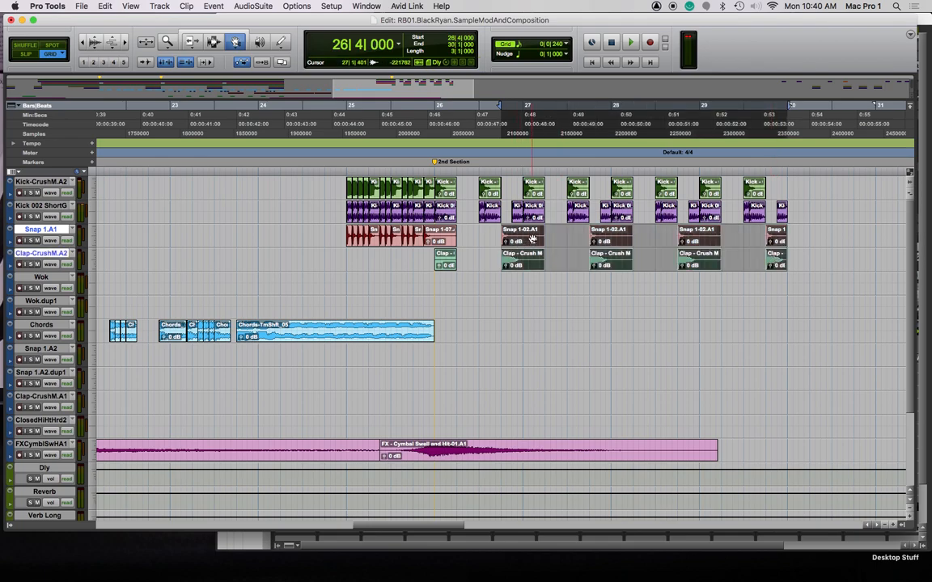
drag(527, 237, 507, 240)
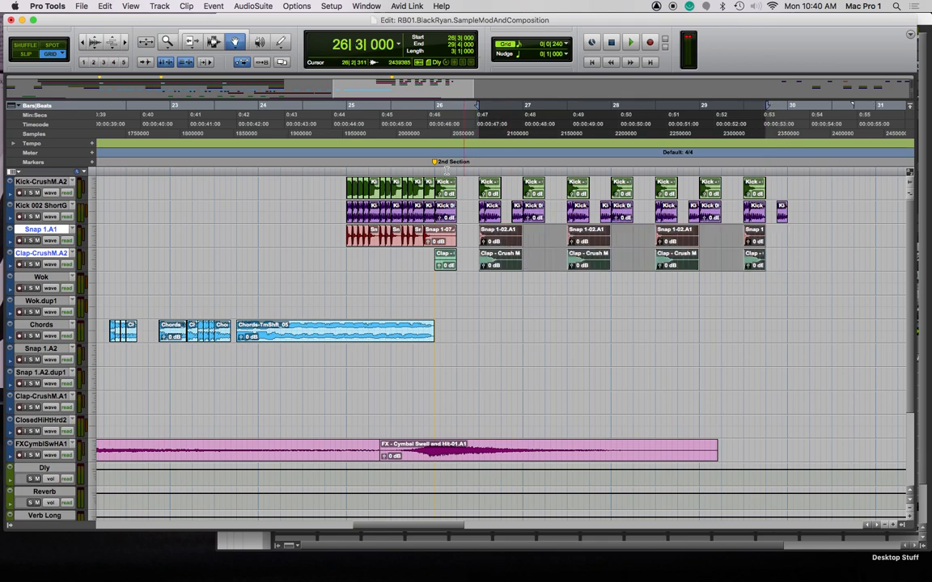
Play the transition into the 2nd Section from 25|1|000, and view the whole arrangement
click(351, 167)
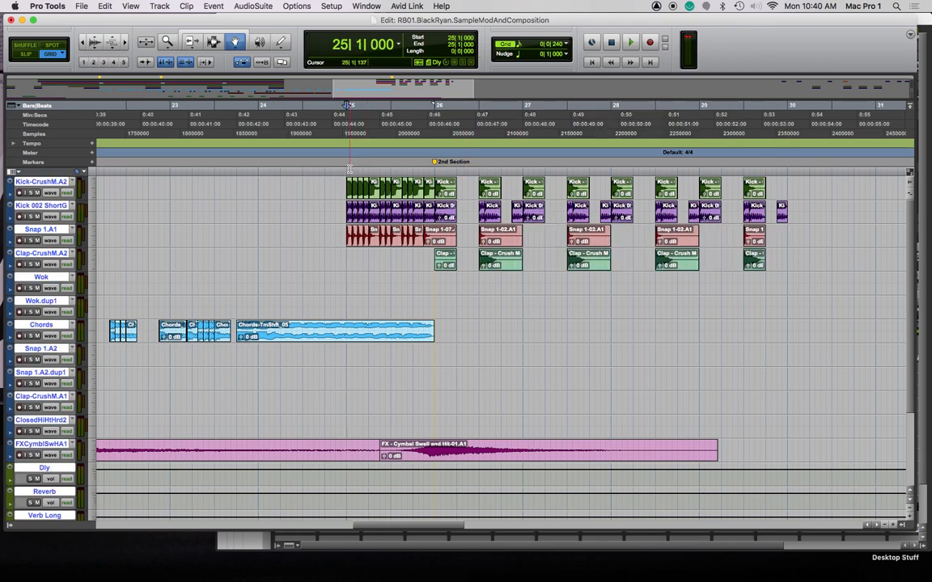
key(space)
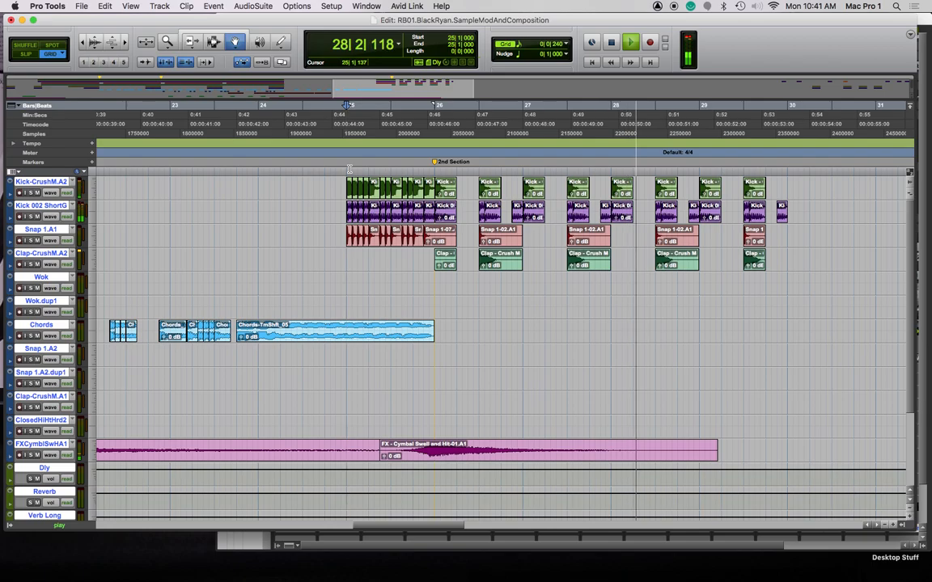
key(space)
key(space)
key(space)
key(space)
key(r)
key(r)
key(r)
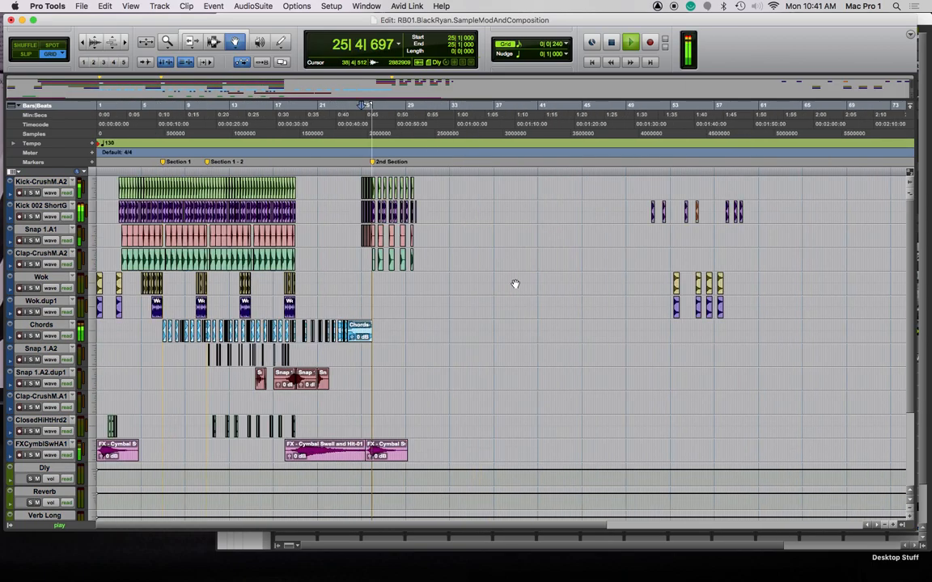
key(space)
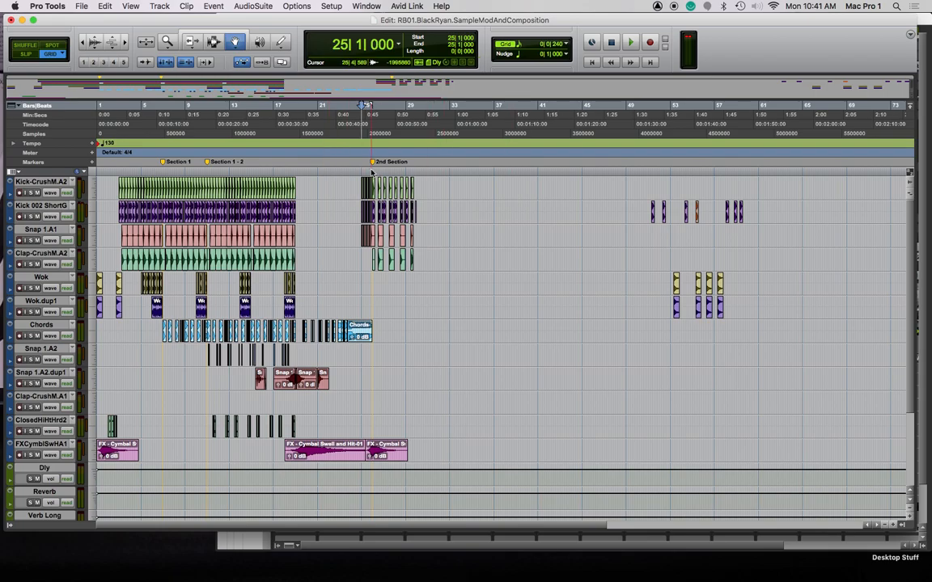
Try trimming the end of the last cymbal swell clip back to 26|1|480, and play from 25|3|240
key(F6)
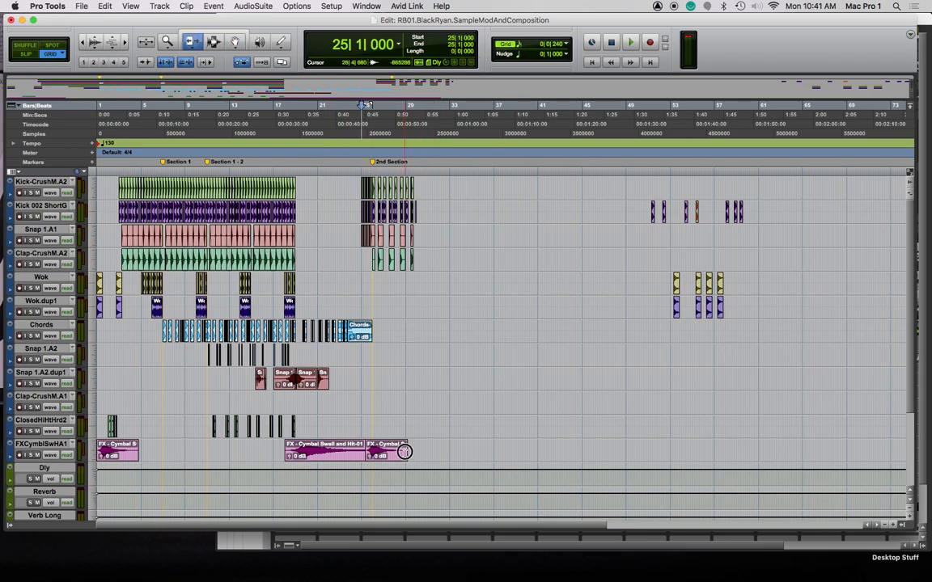
drag(405, 451, 376, 451)
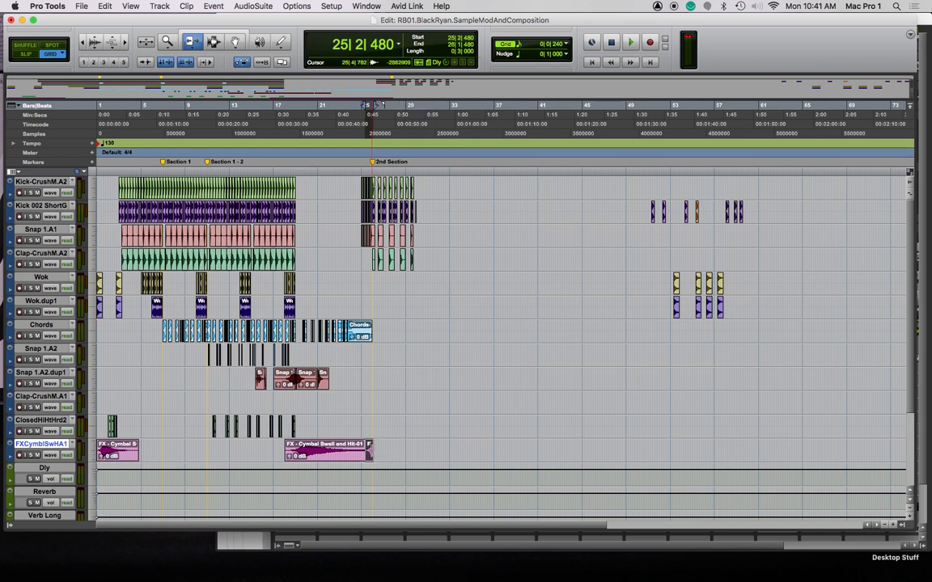
key(space)
key(super+bracketright)
key(super+bracketright)
key(super+bracketright)
key(super+bracketright)
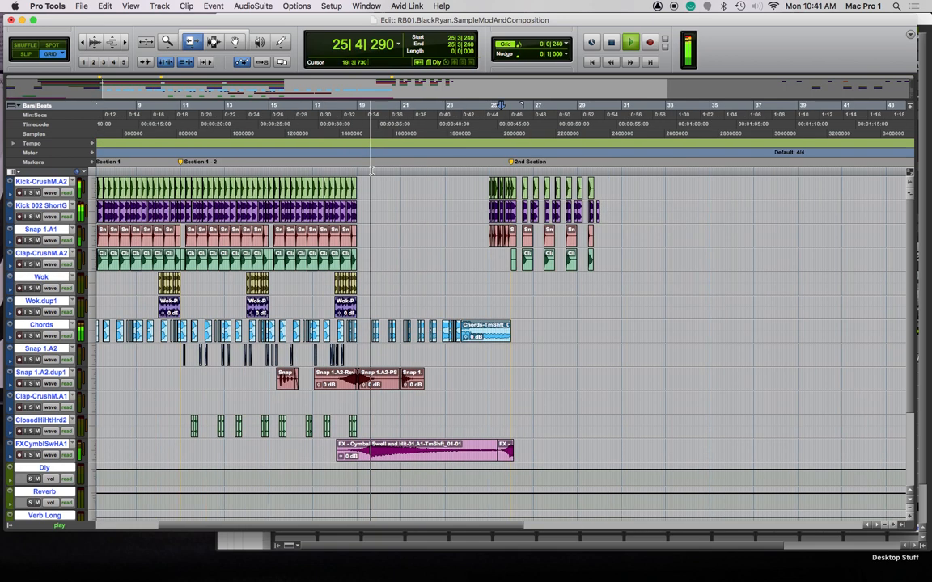
key(space)
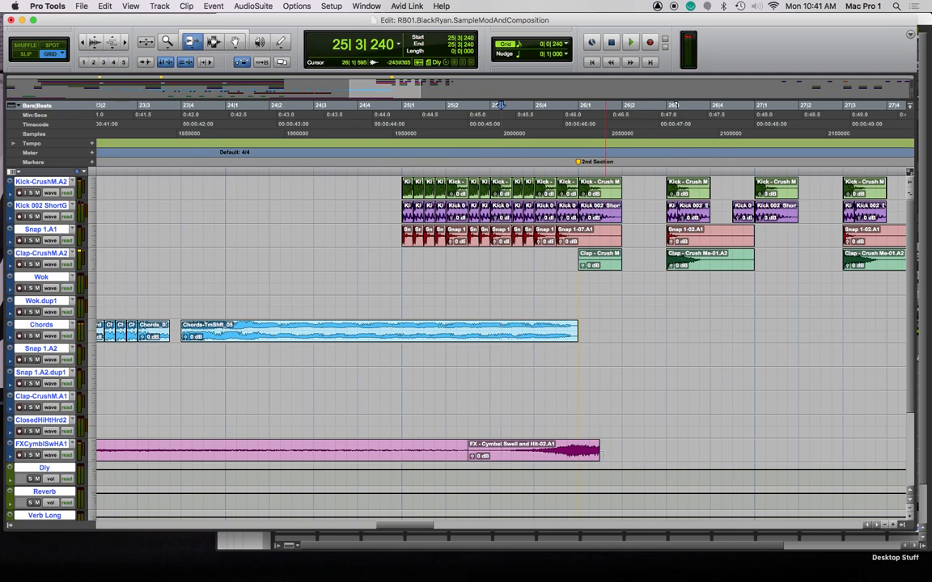
Set the end of the last cymbal swell clip to 26|3|000, and play the transition from 25|2|720
drag(597, 455, 666, 453)
click(478, 171)
key(space)
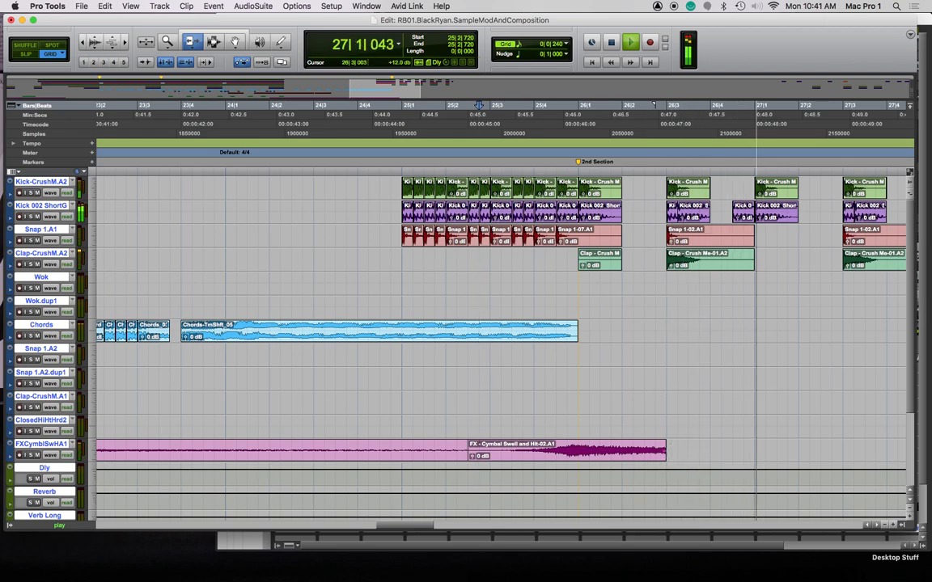
key(super+bracketleft)
key(super+bracketleft)
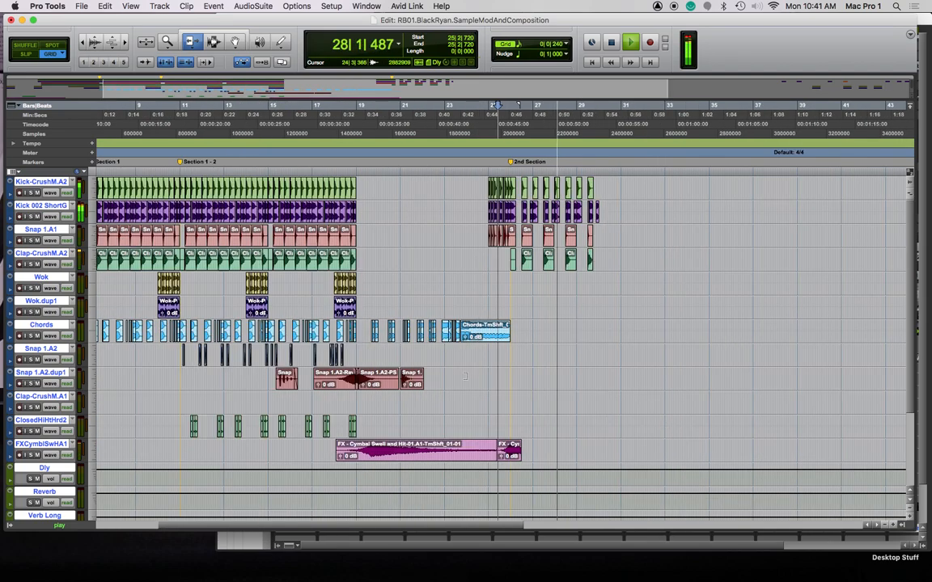
key(space)
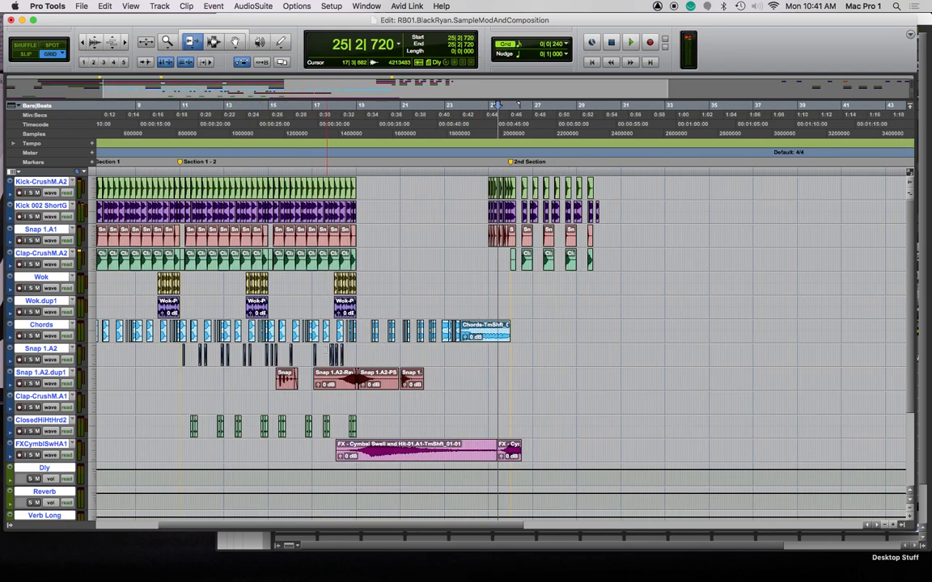
Copy the two Snap 1.A2-MDelay3 clips on Snap 1.A2.dup1 to 26|2|480 and 27|3|240, auditioning the 2nd Section from 26|1|000
key(F8)
drag(287, 382, 523, 391)
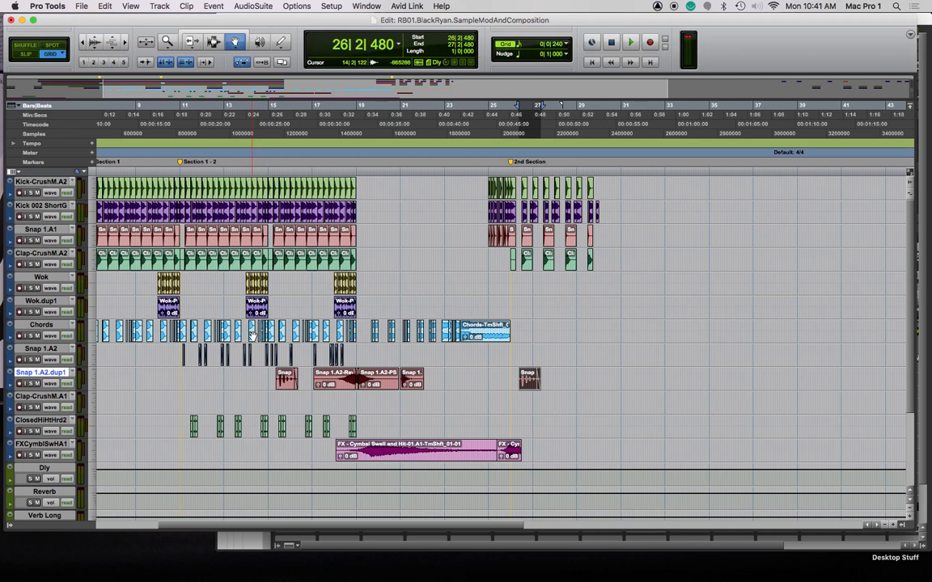
drag(253, 334, 537, 332)
key(super+z)
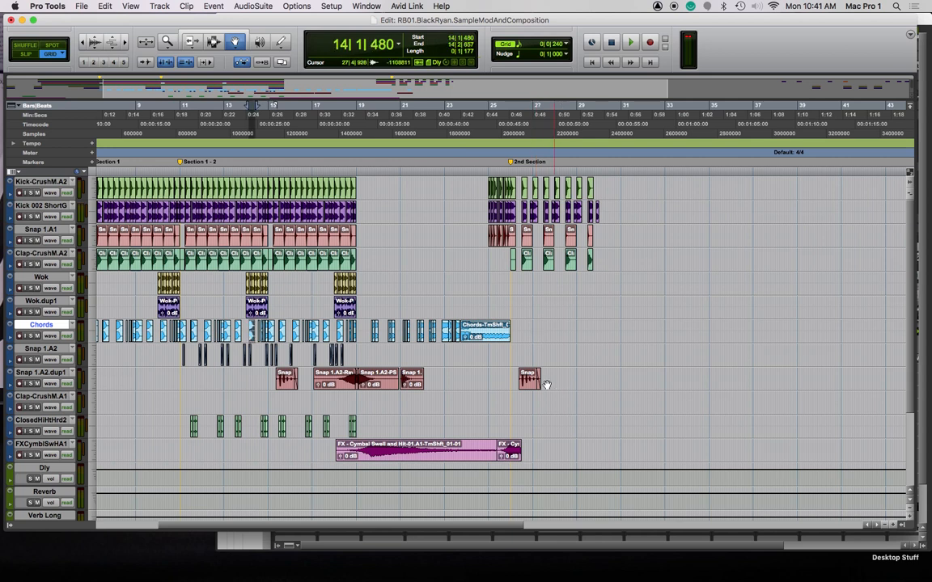
click(511, 162)
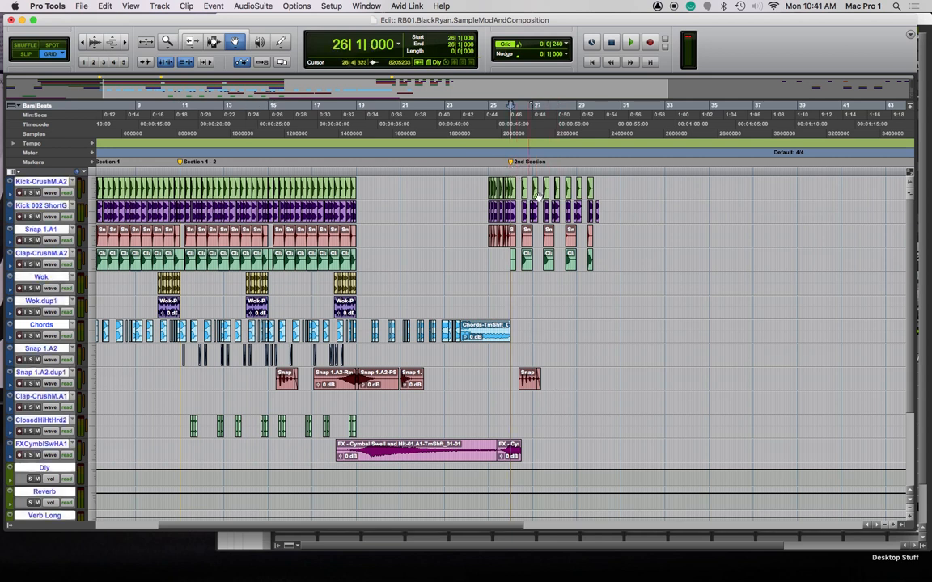
key(space)
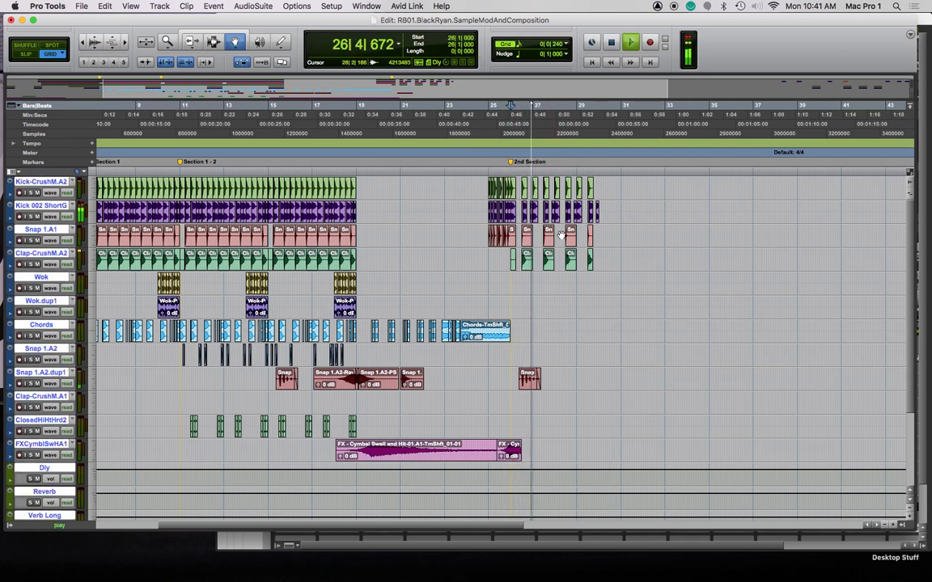
key(space)
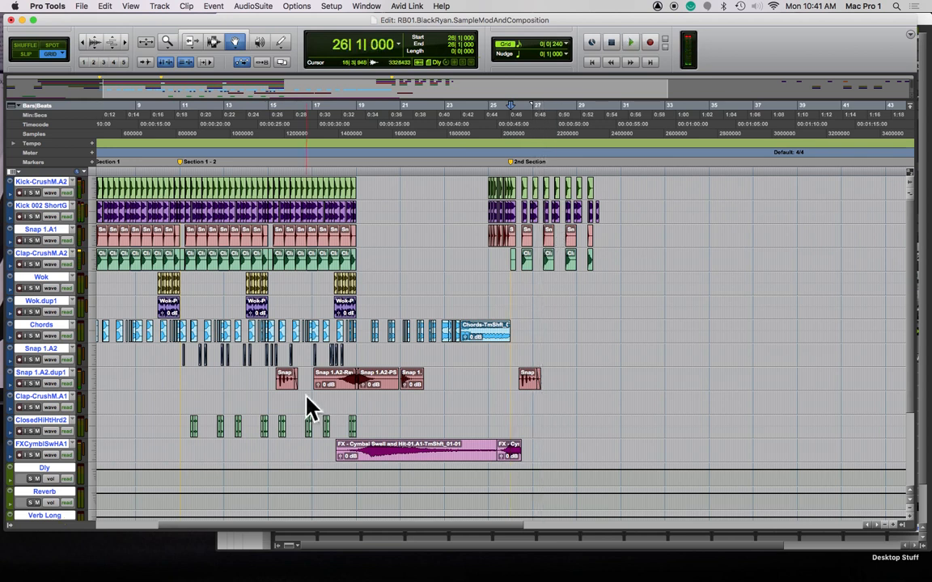
drag(415, 380, 555, 384)
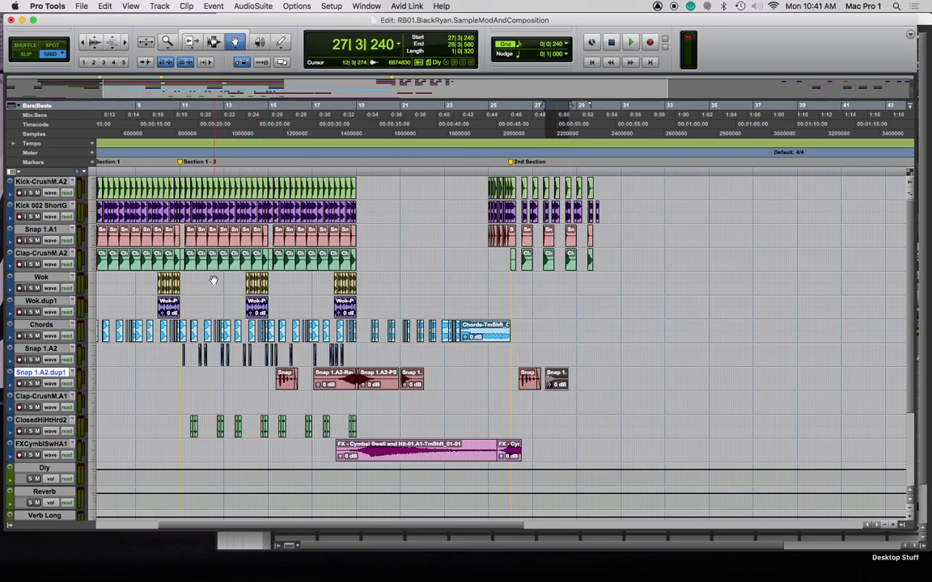
Solo the Wok.dup1 track and audition its bar 10 clip from 10|1|720
click(169, 308)
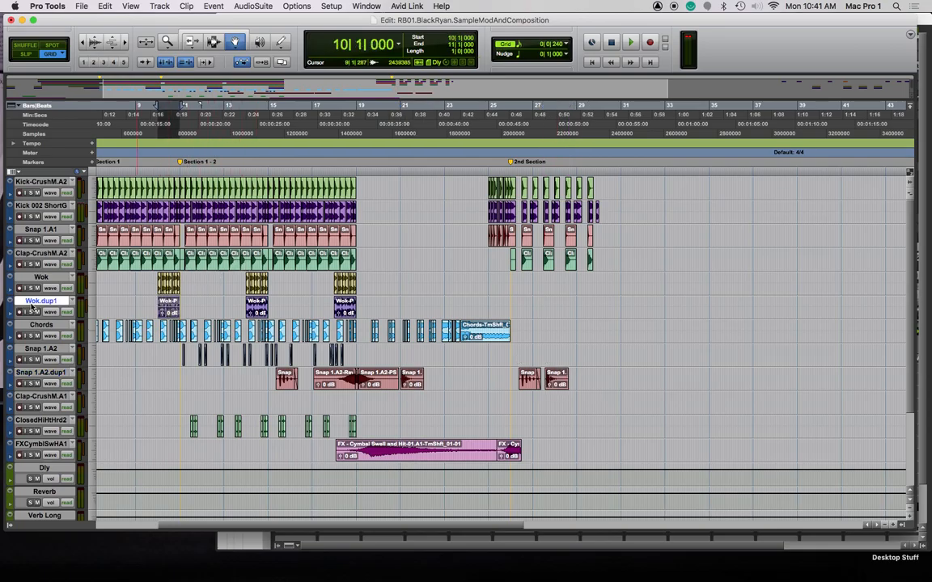
click(161, 165)
key(space)
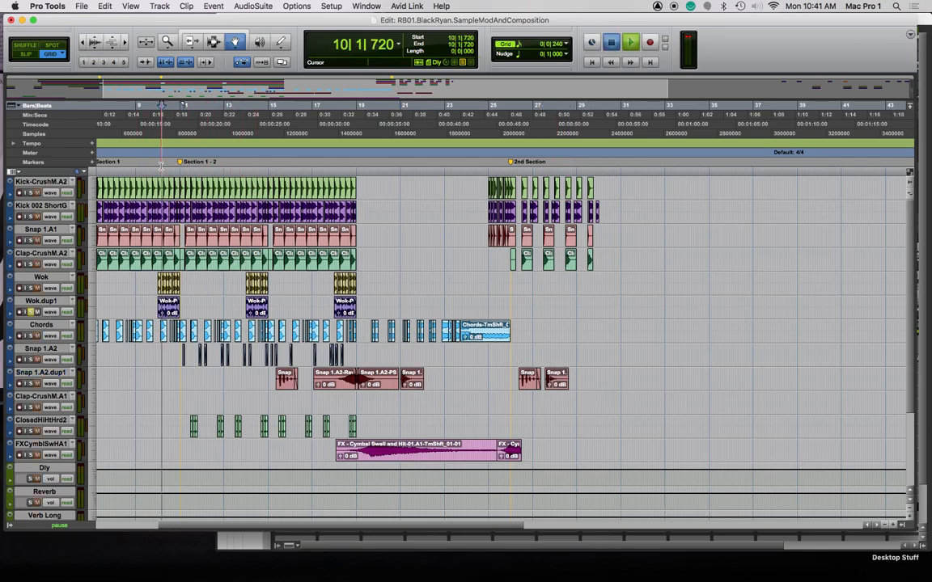
key(space)
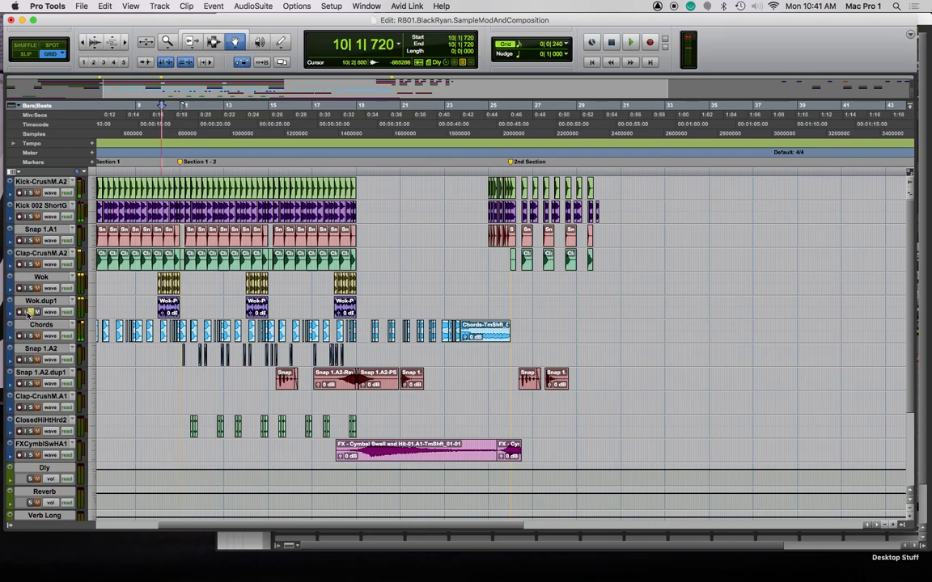
Copy the Wok.dup1 clip from bar 10 to the start of the 2nd Section at 26|1|000
drag(162, 309, 452, 315)
key(t)
key(t)
key(t)
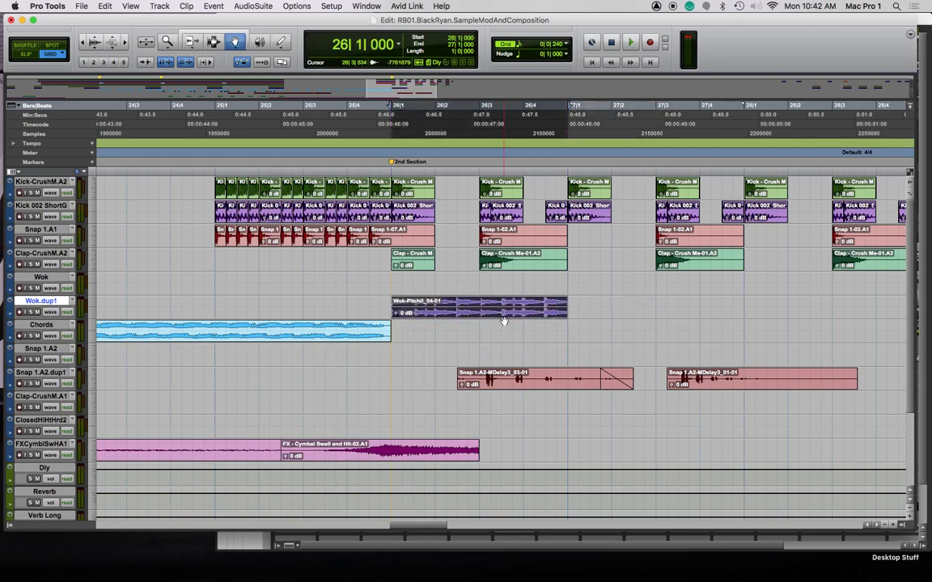
Time-stretch the copied Wok.dup1 clip in the 2nd Section so that it ends at 29|4|480
key(r)
key(r)
key(r)
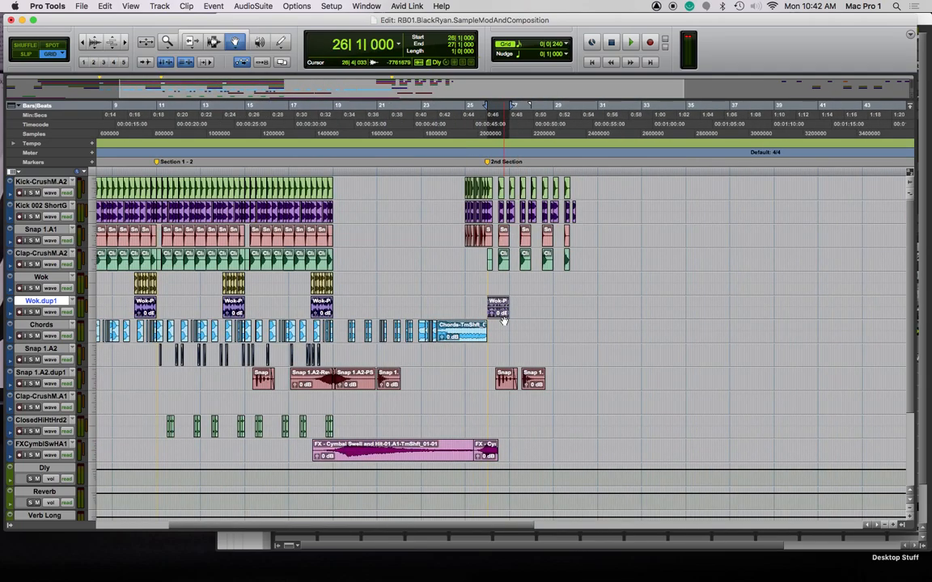
key(F6)
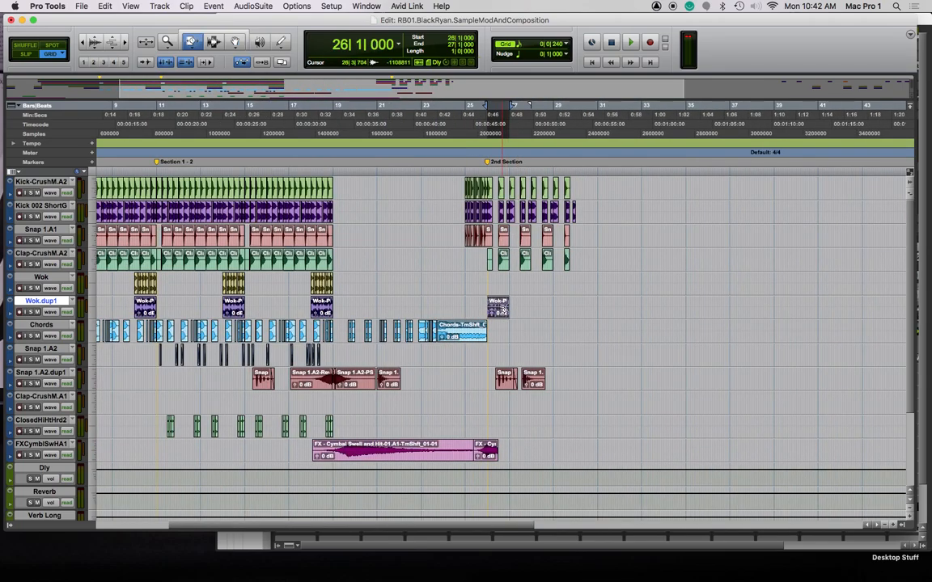
drag(507, 311, 572, 316)
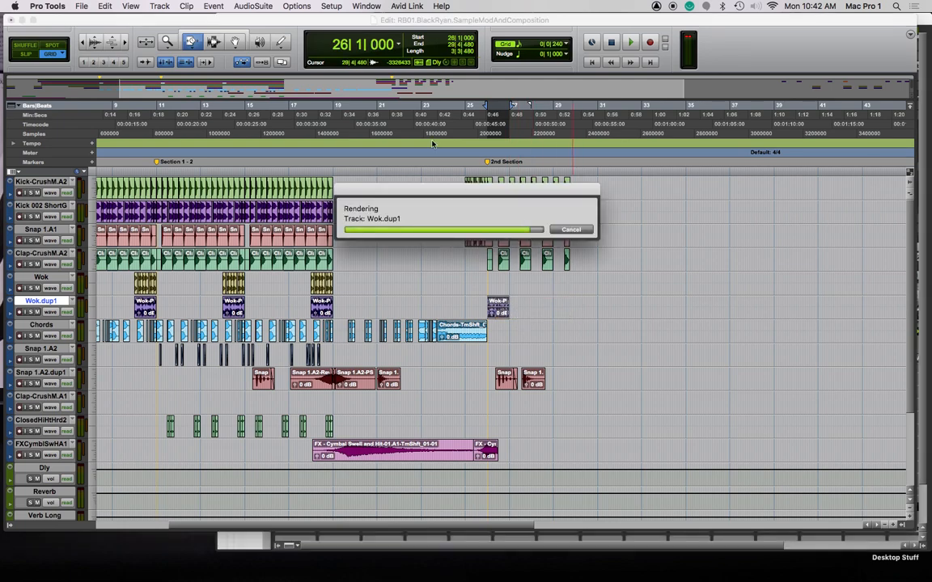
Audition the 2nd Section from 25|4|480 and undo the time-stretch of the Wok.dup1 clip at its start
click(399, 46)
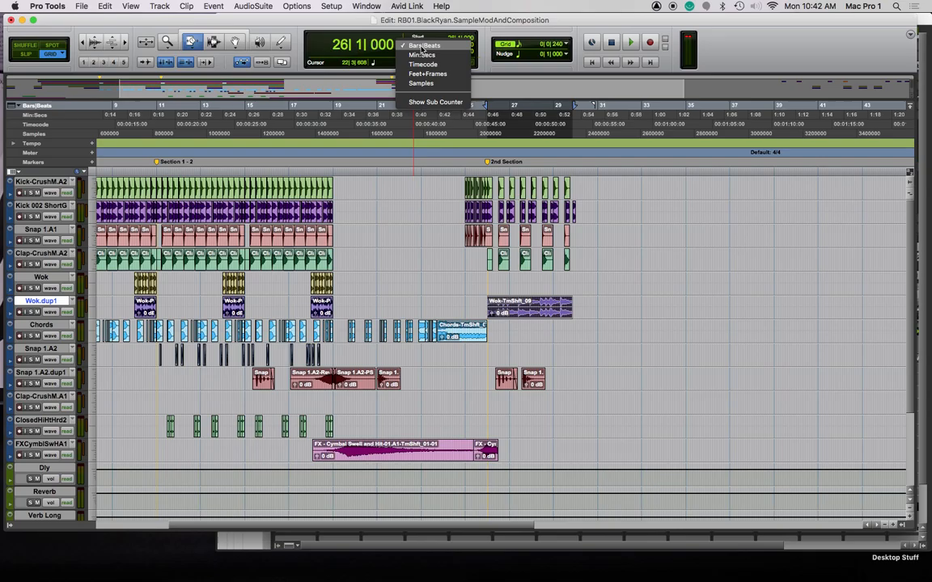
click(422, 46)
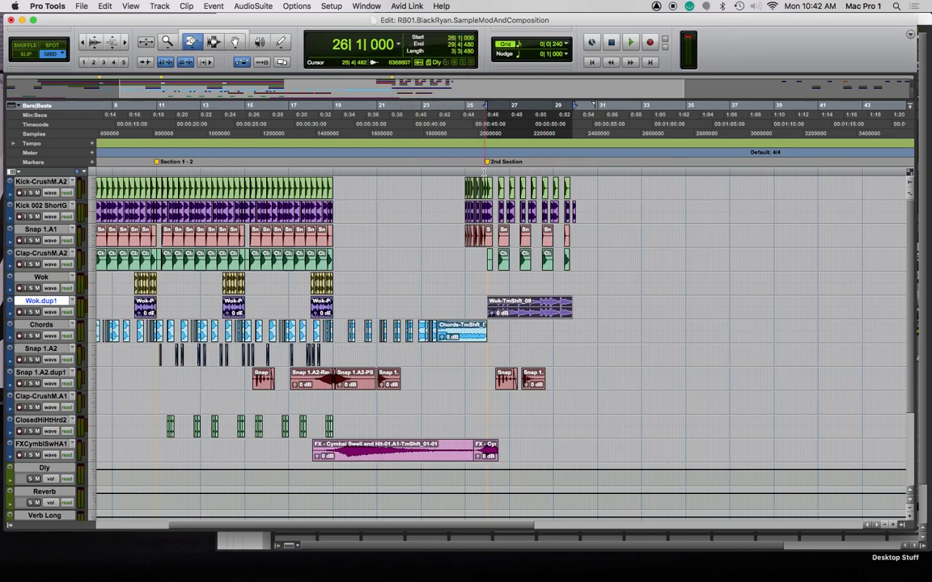
click(483, 173)
key(space)
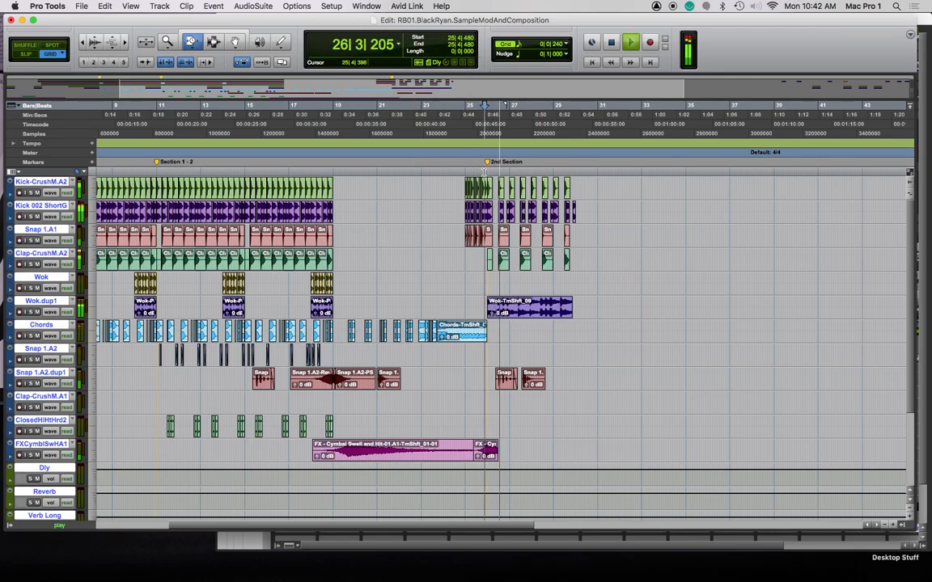
key(t)
key(t)
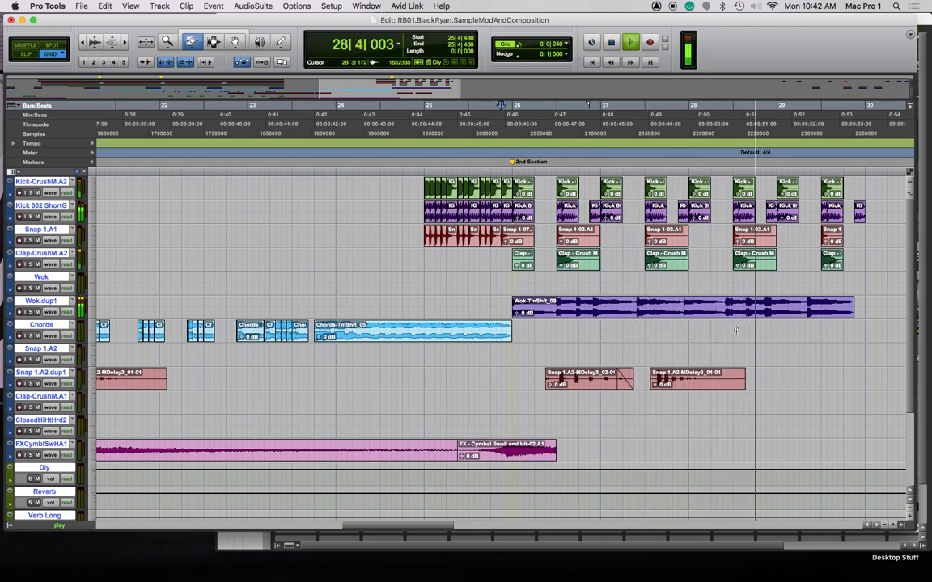
key(super+z)
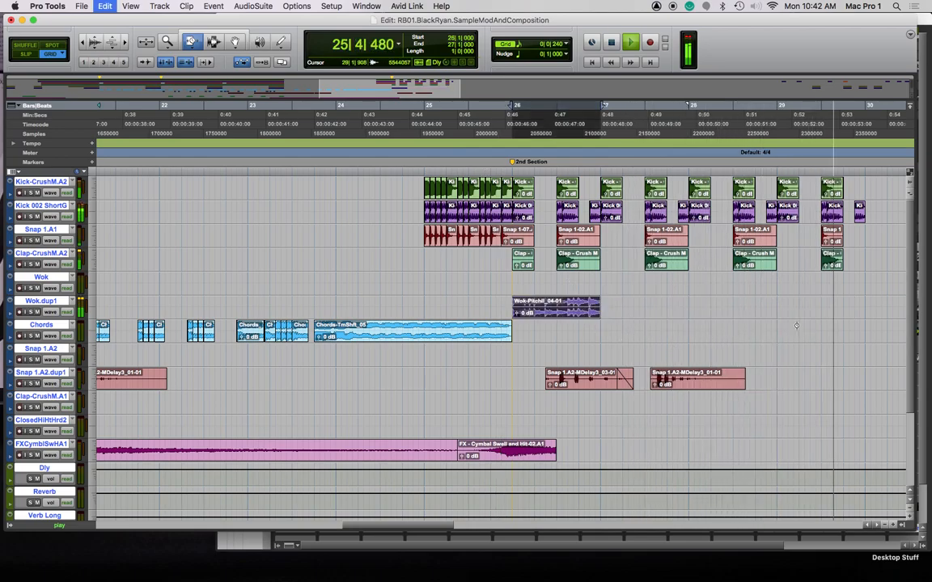
Try time-stretching the copied Wok.dup1 clip to end at 28|1|000, audition it from 26|1|000, and undo the stretch
click(589, 311)
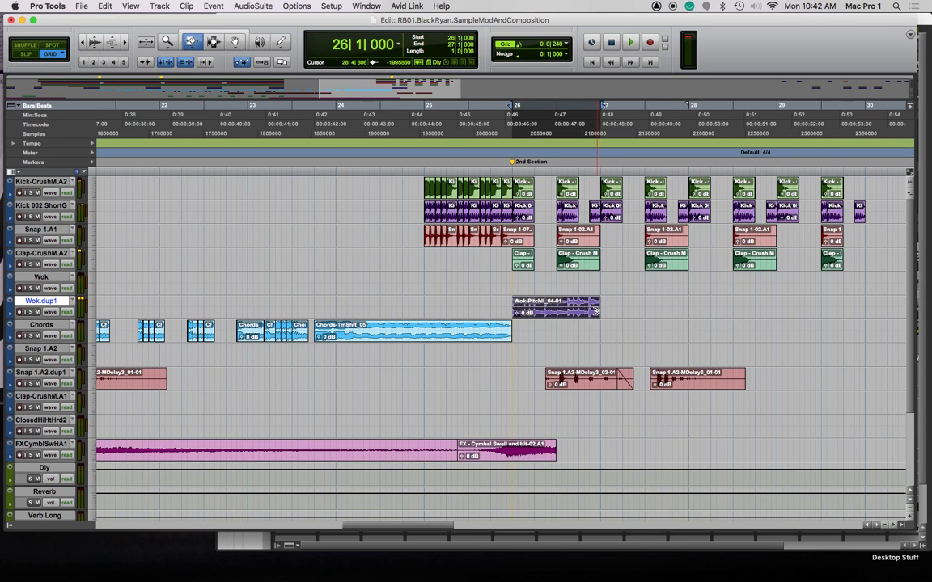
drag(597, 311, 688, 312)
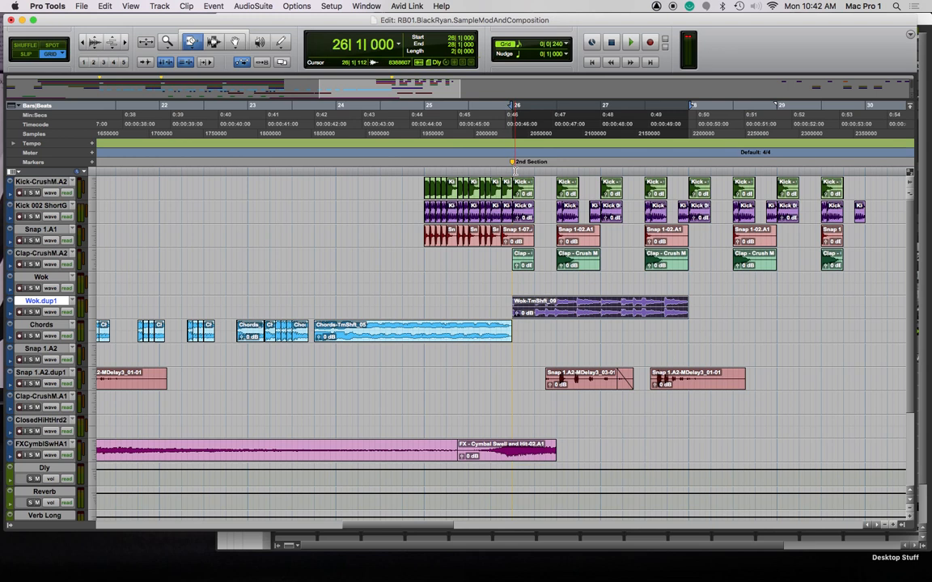
key(space)
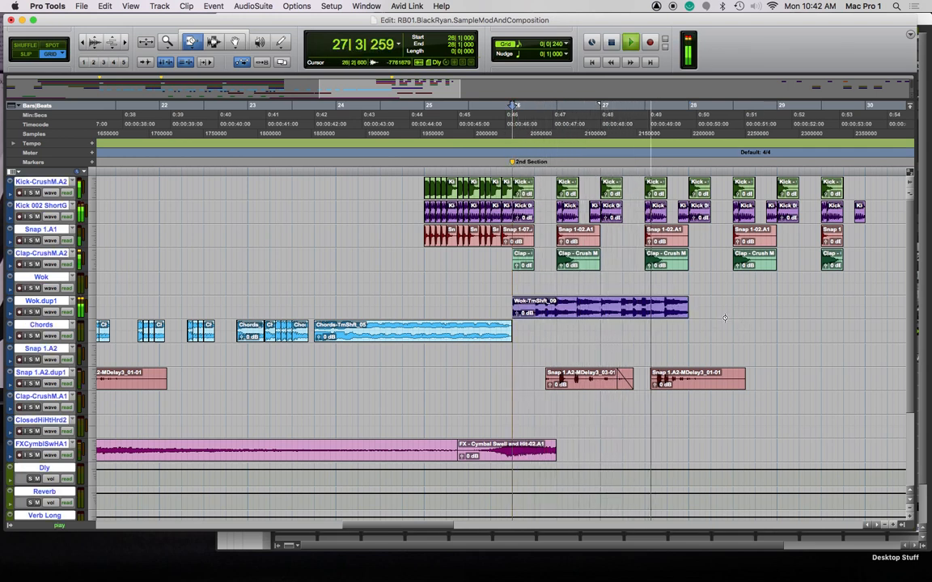
key(r)
key(r)
key(space)
key(super+z)
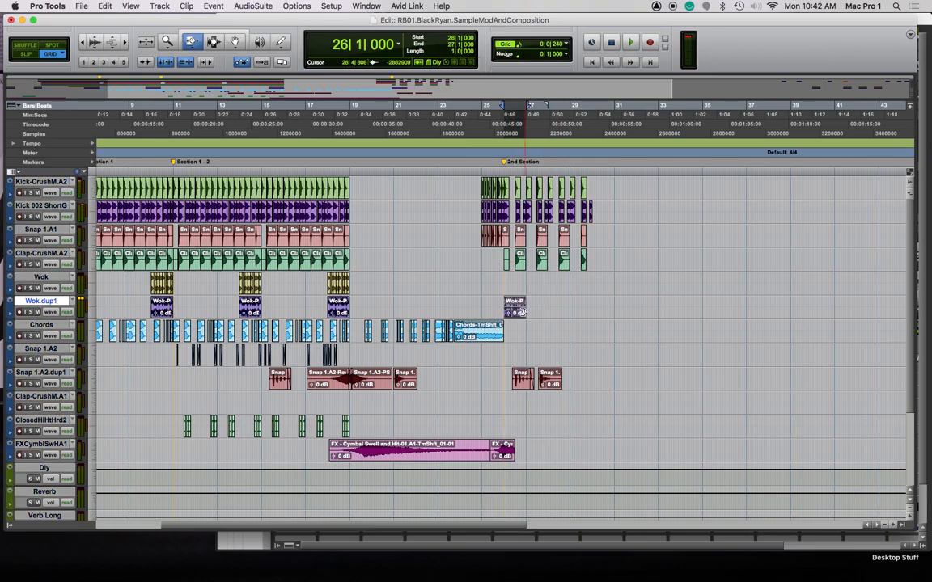
Try time-stretching the copied Wok.dup1 clip to end at 30|1|000, audition it from 25|4|720, and undo the stretch
key(t)
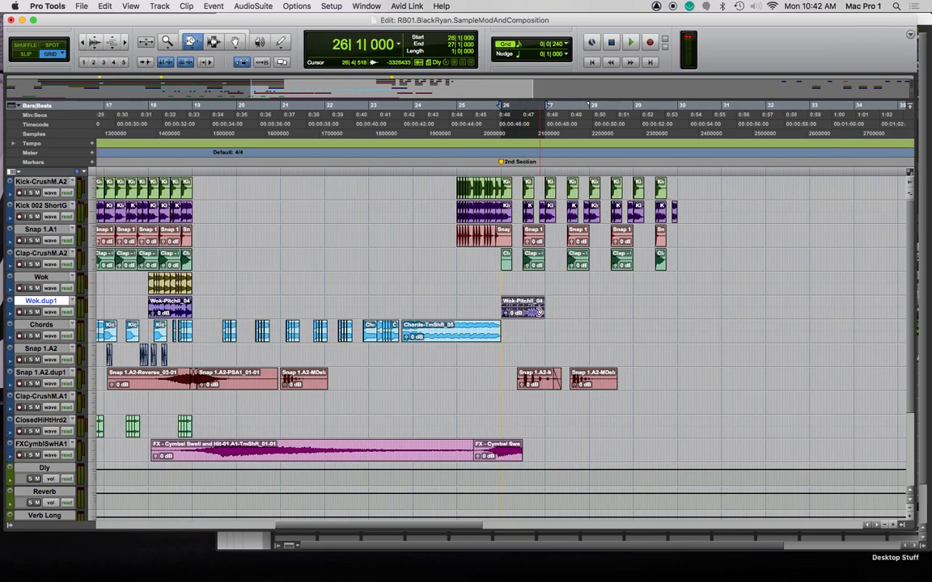
drag(541, 311, 580, 311)
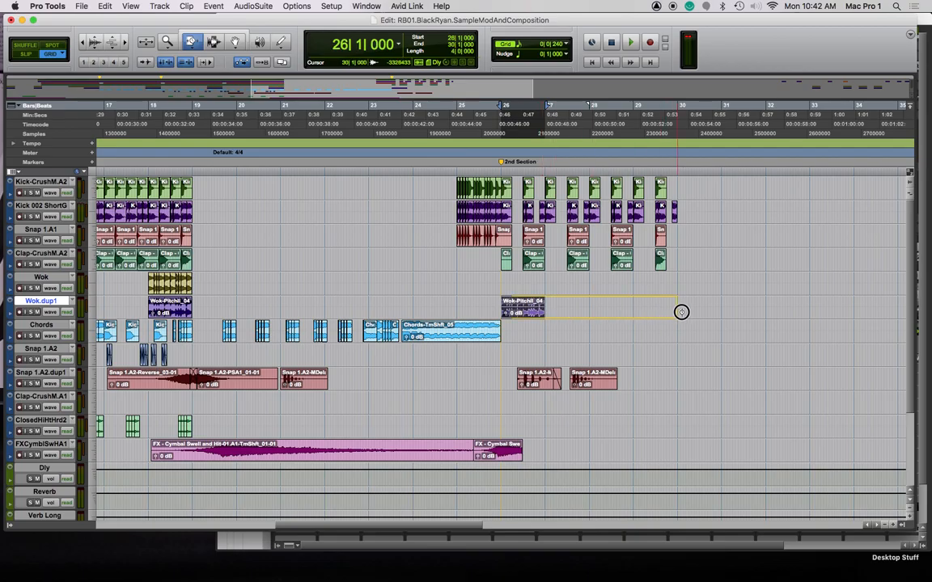
drag(682, 312, 680, 314)
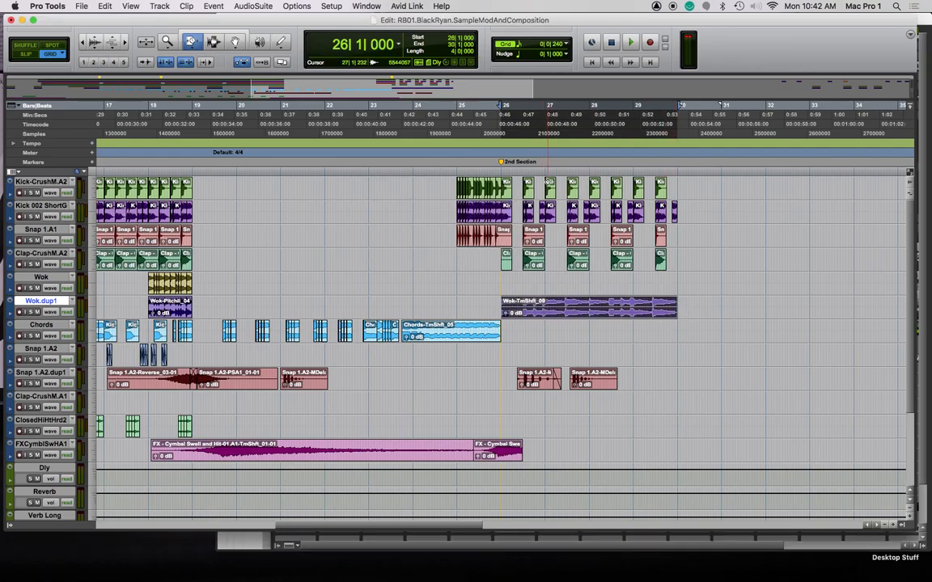
click(501, 169)
key(space)
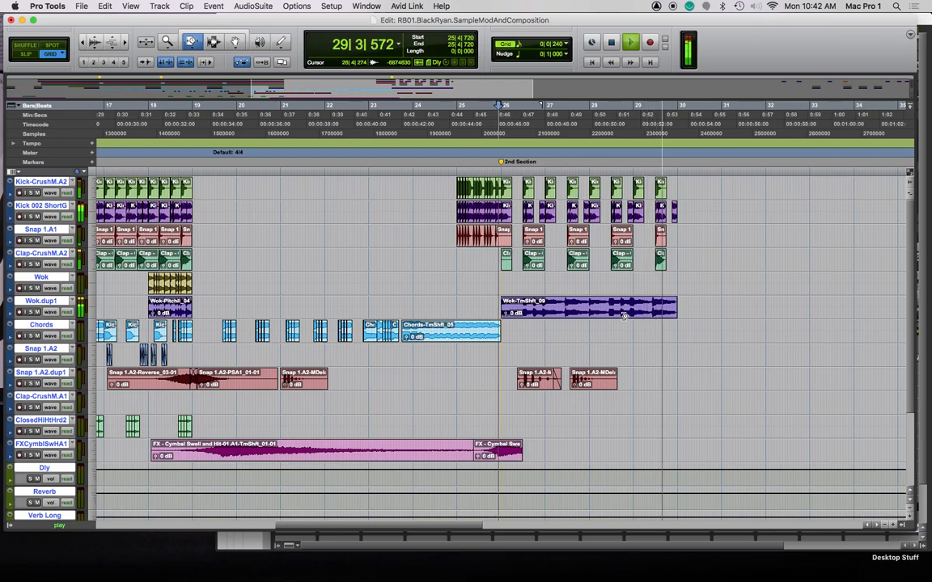
key(space)
key(super+z)
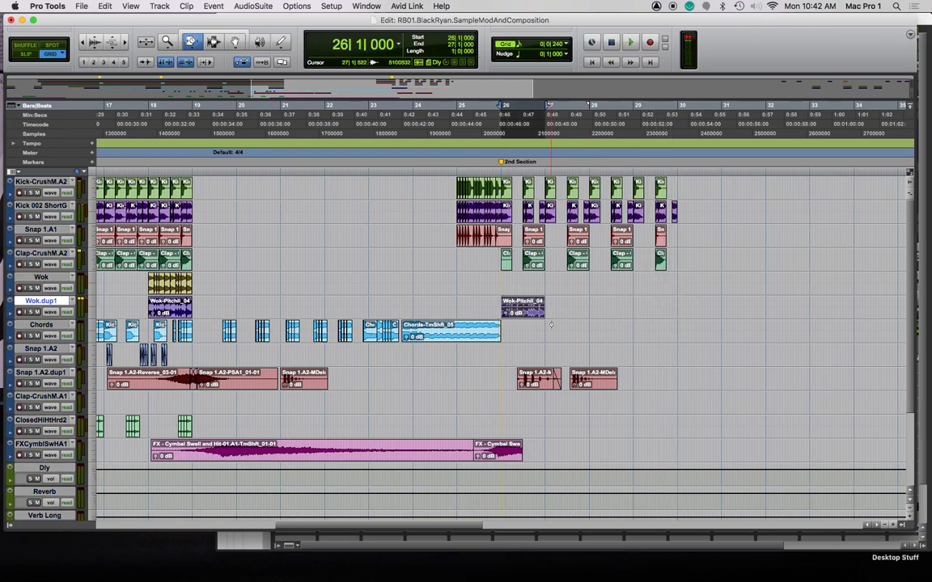
Undo the Wok.dup1 clip copy at 26|1|000 and audition the bar 14 Wok clips from 13|4|480
key(super+z)
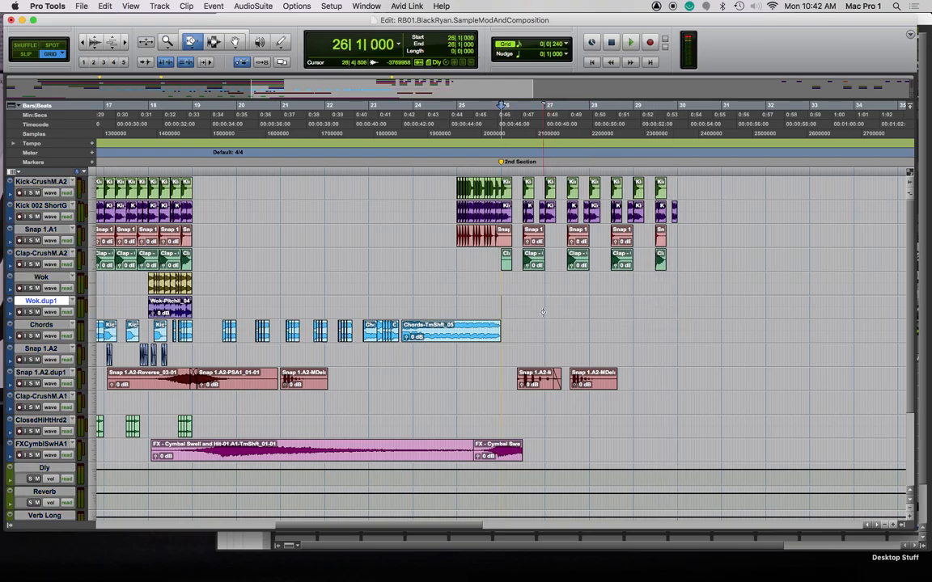
key(super+bracketleft)
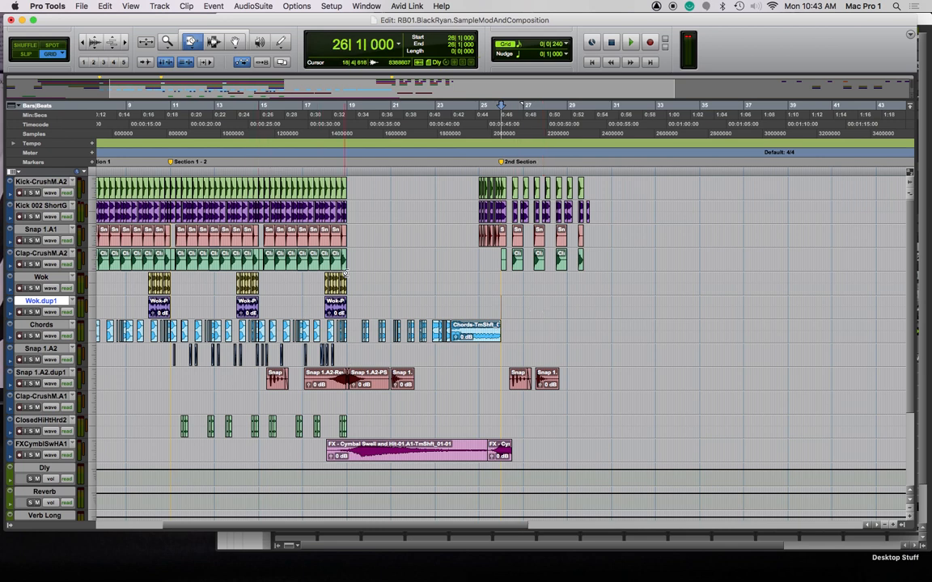
key(F8)
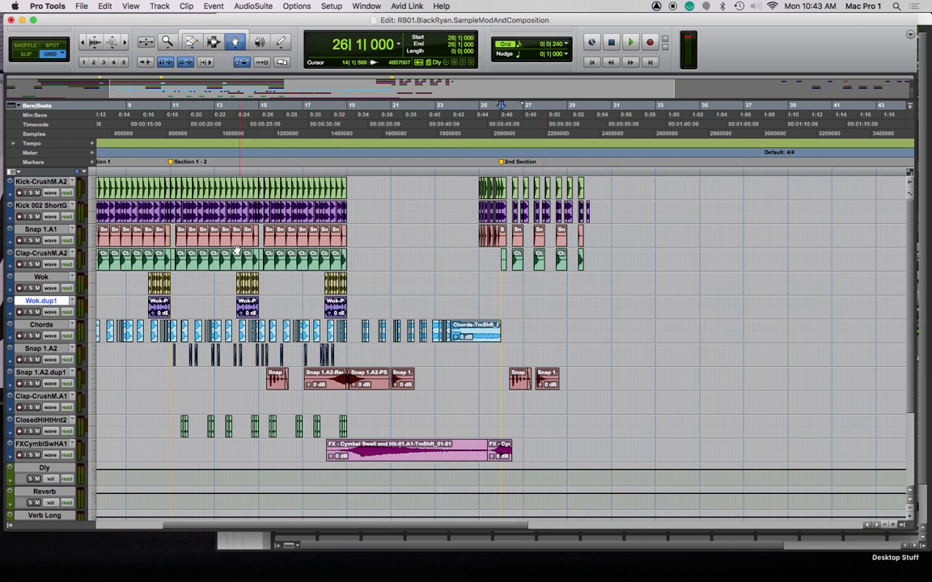
click(239, 114)
key(space)
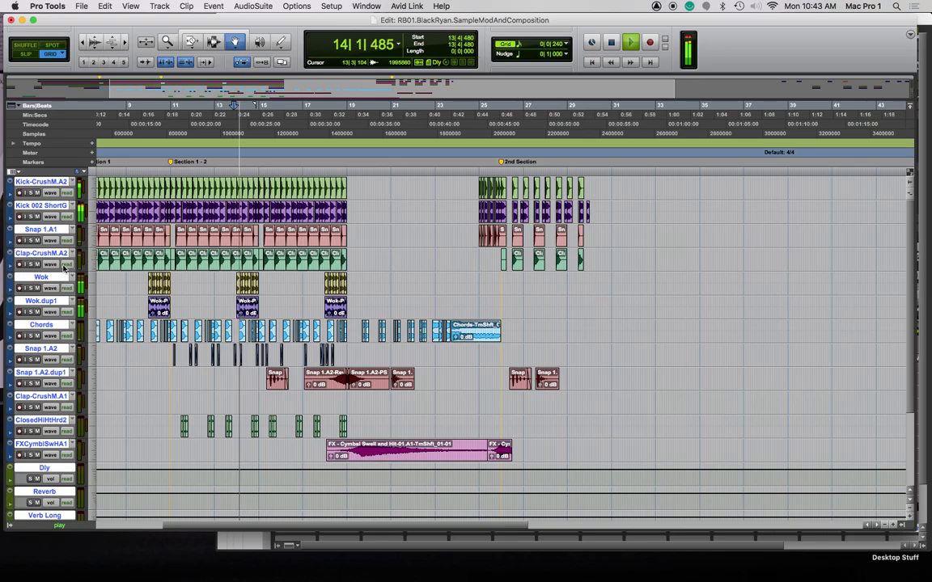
Copy the short Wok clip at 14|4|480 to 26|2|000 in the 2nd Section on the Wok track
click(236, 285)
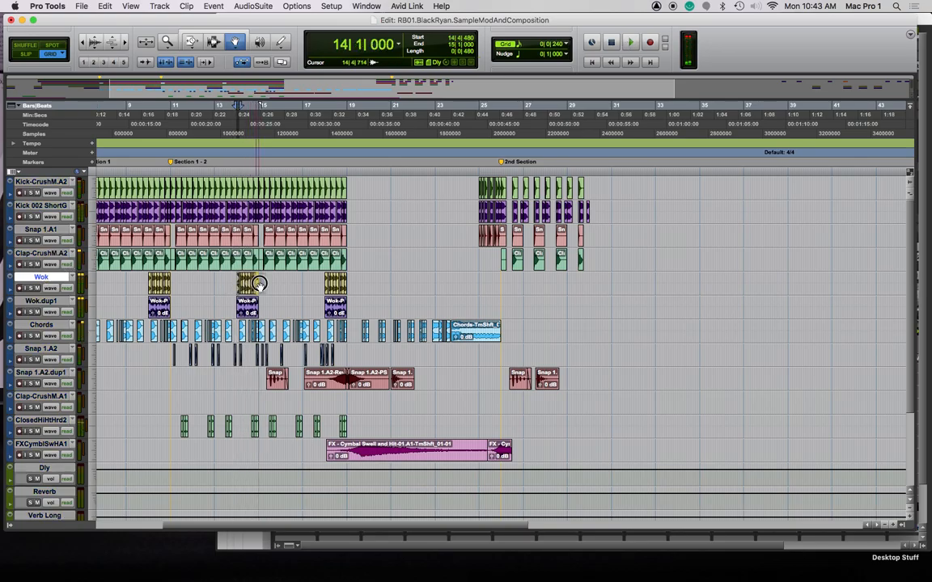
click(510, 288)
key(super+bracketright)
key(super+bracketright)
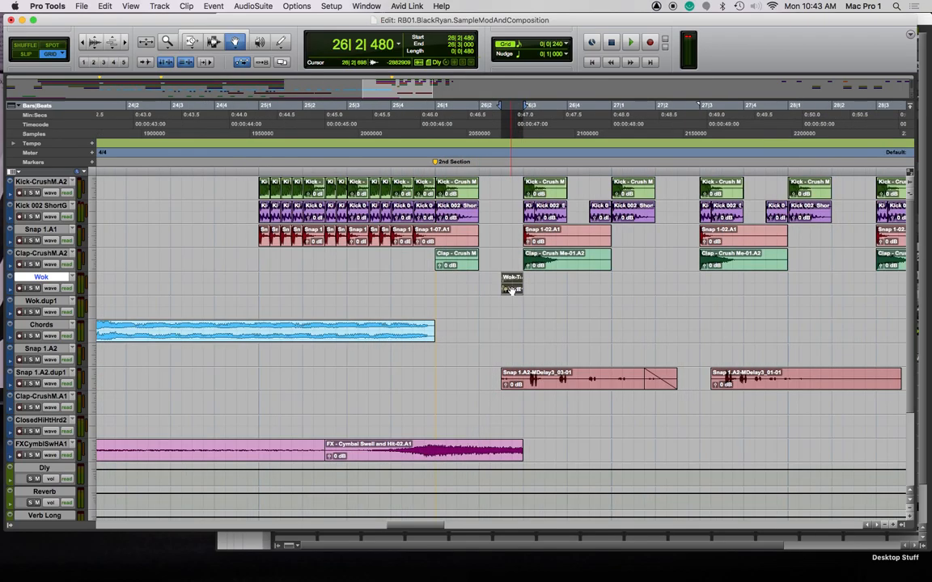
drag(506, 285, 484, 287)
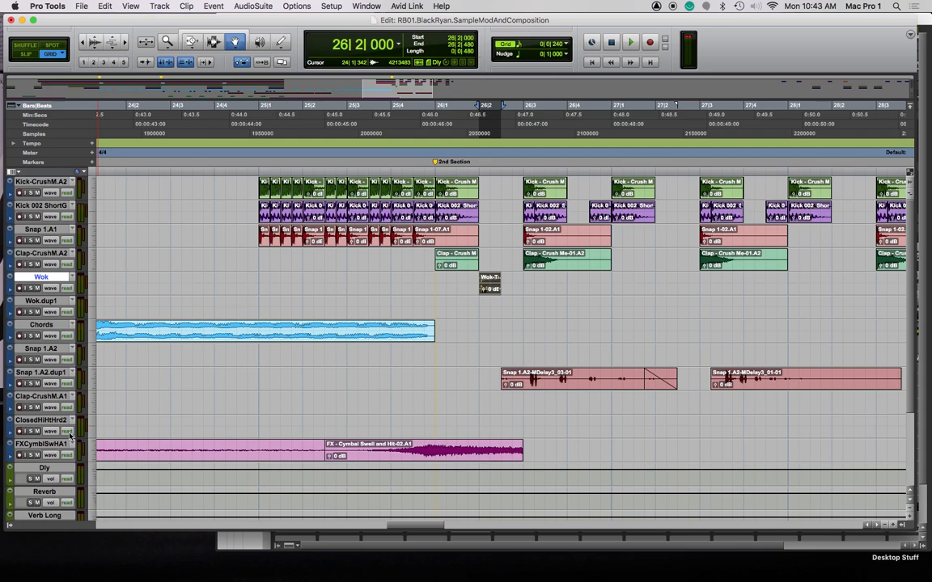
Create one new mono audio track below Wok and name it Hey
key(shift+super+n)
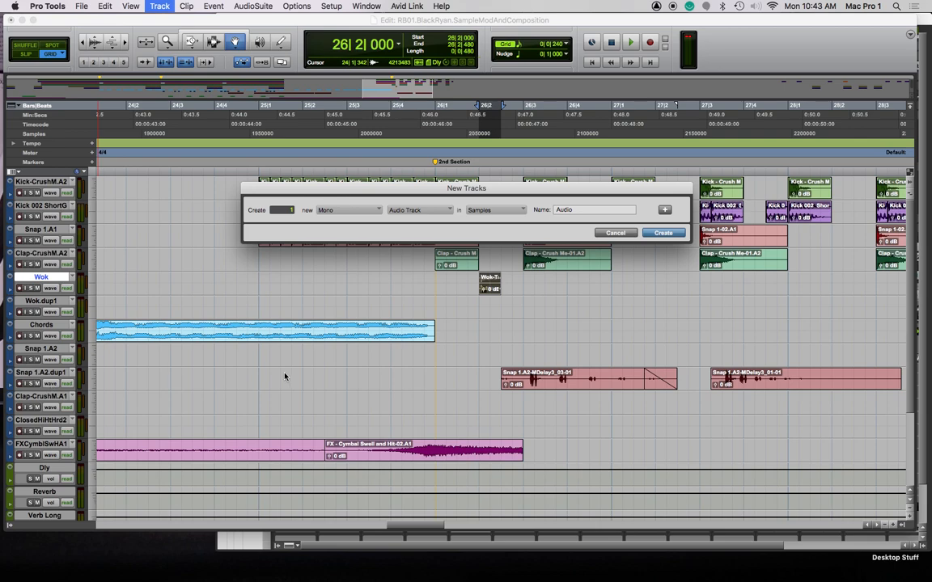
key(Return)
double_click(53, 301)
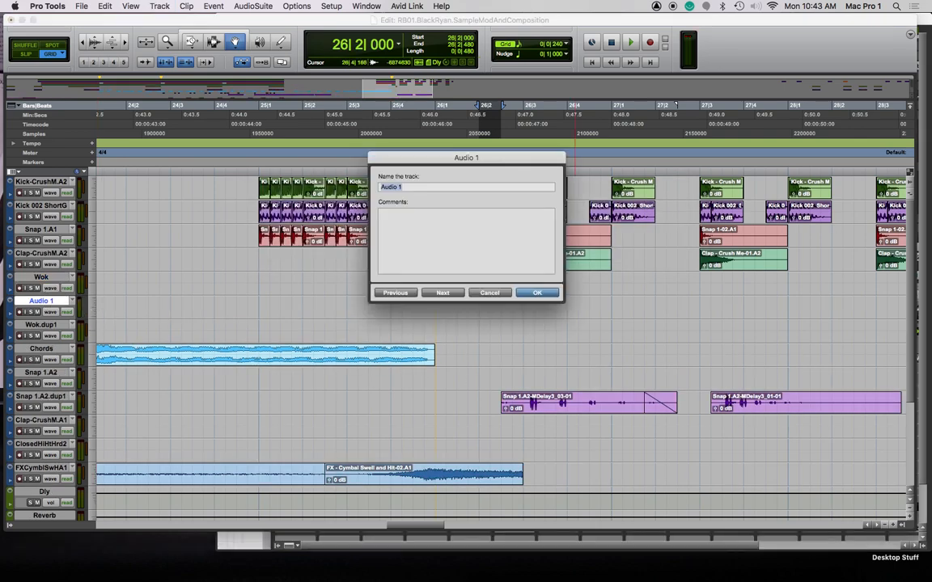
key(Return)
Set the Hey track's input to ADAT 2 (Mono), lower its fader to -29.7 dB, and record-enable it
key(super+equal)
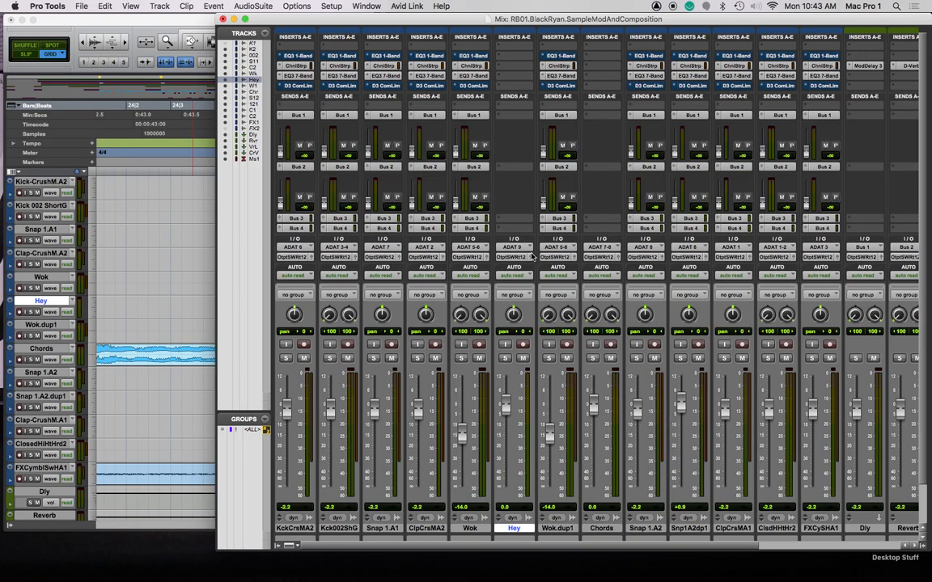
click(515, 249)
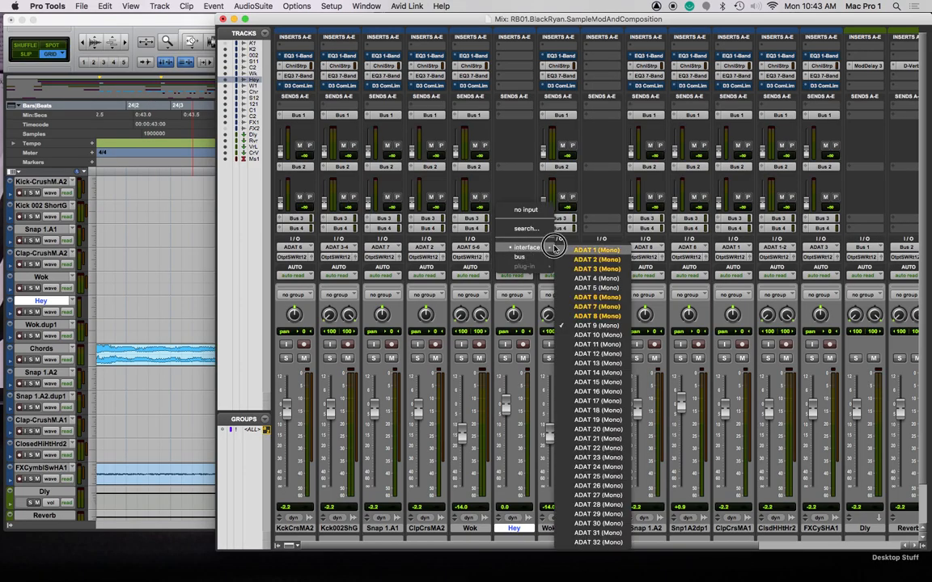
click(597, 259)
drag(505, 405, 508, 475)
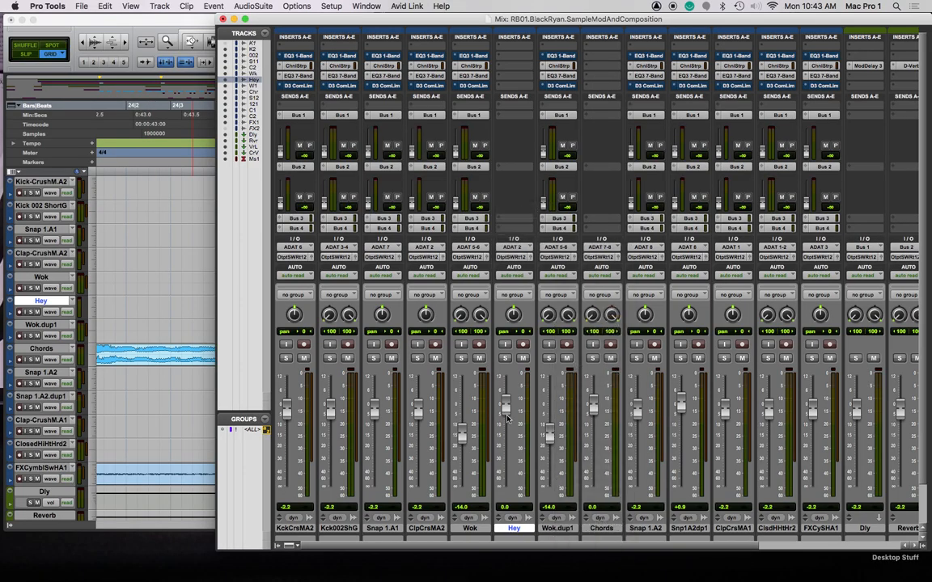
click(525, 345)
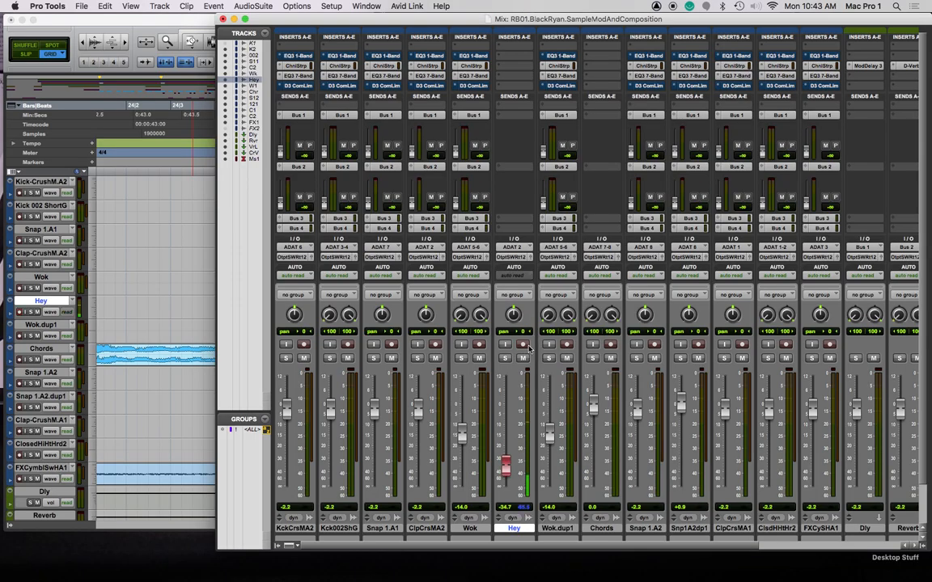
drag(504, 465, 504, 461)
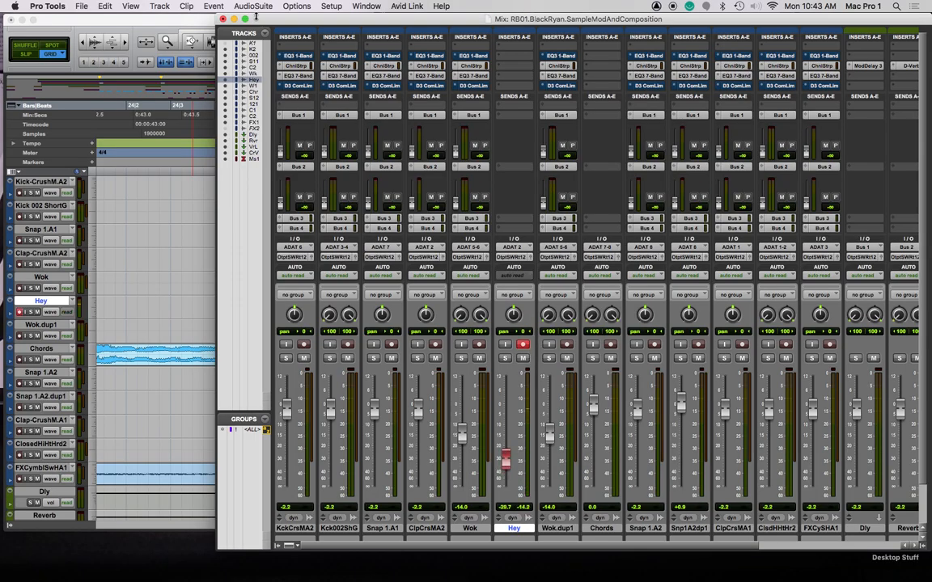
click(235, 19)
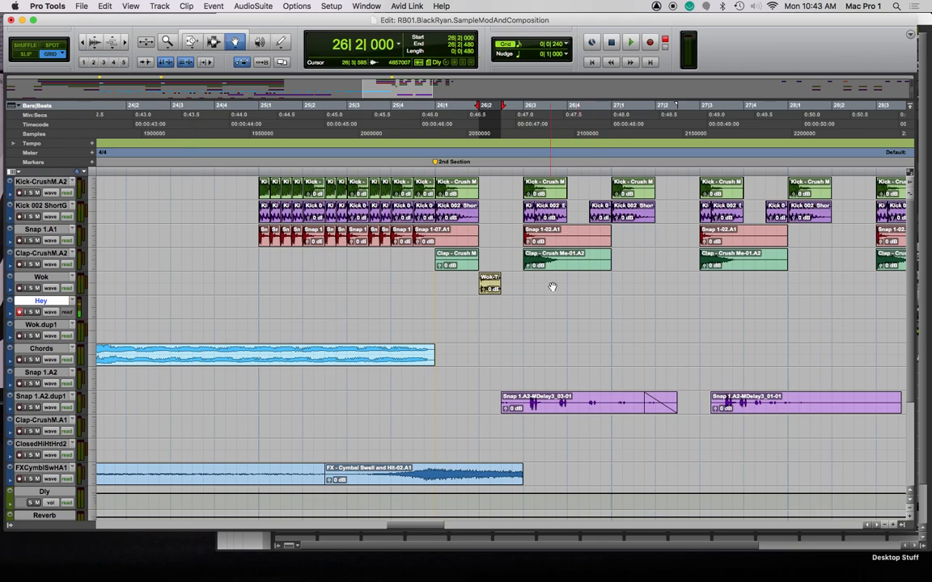
Try recording a take on the Hey track from 31|1|240, and undo the recording
key(r)
key(r)
key(r)
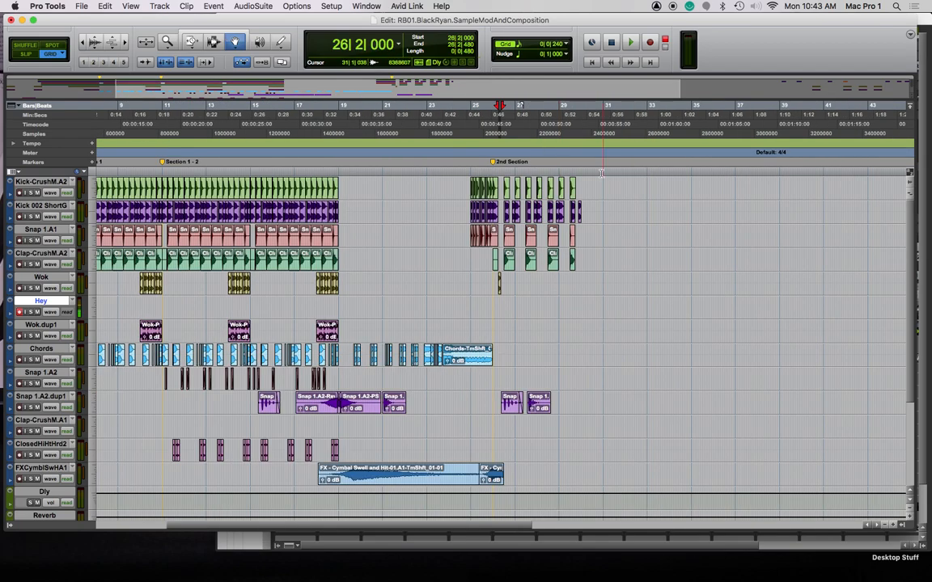
click(604, 170)
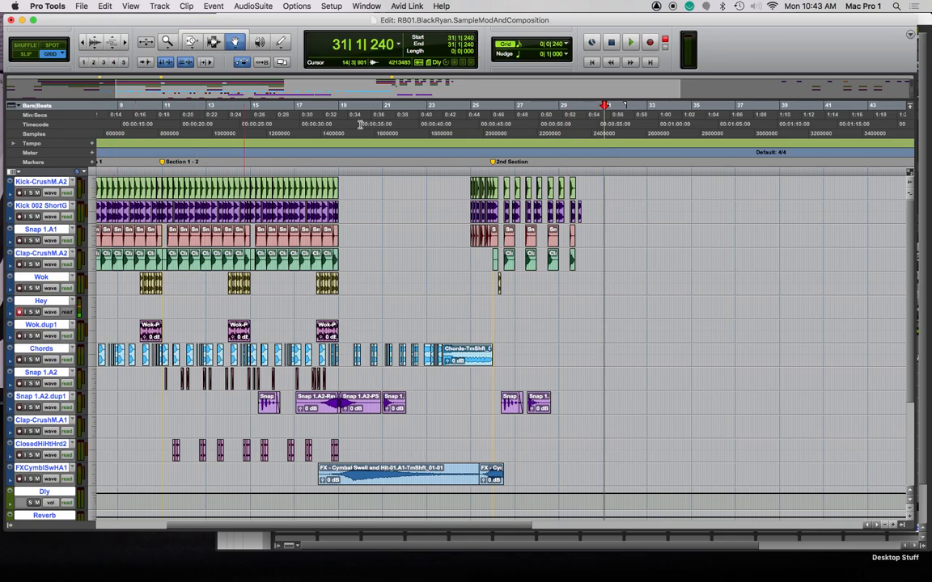
click(635, 47)
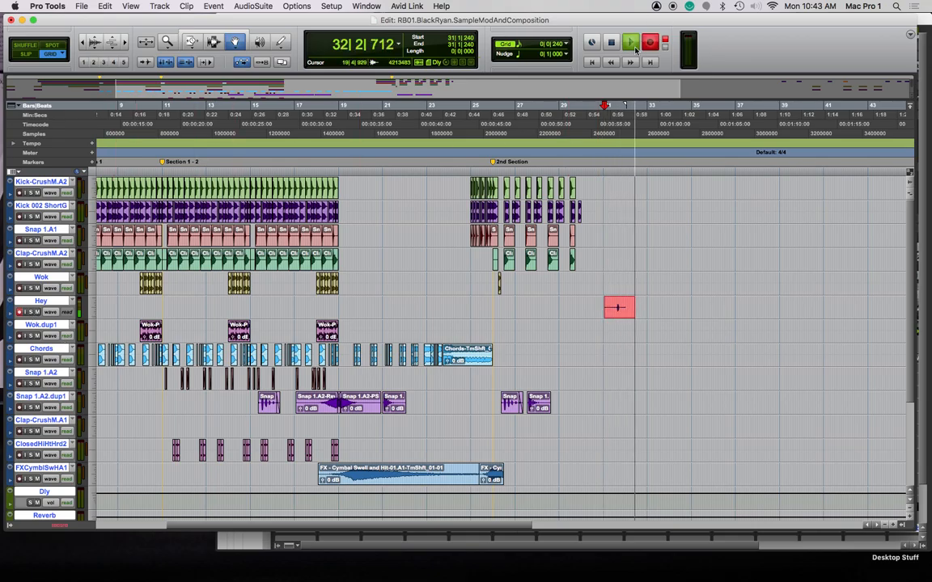
key(space)
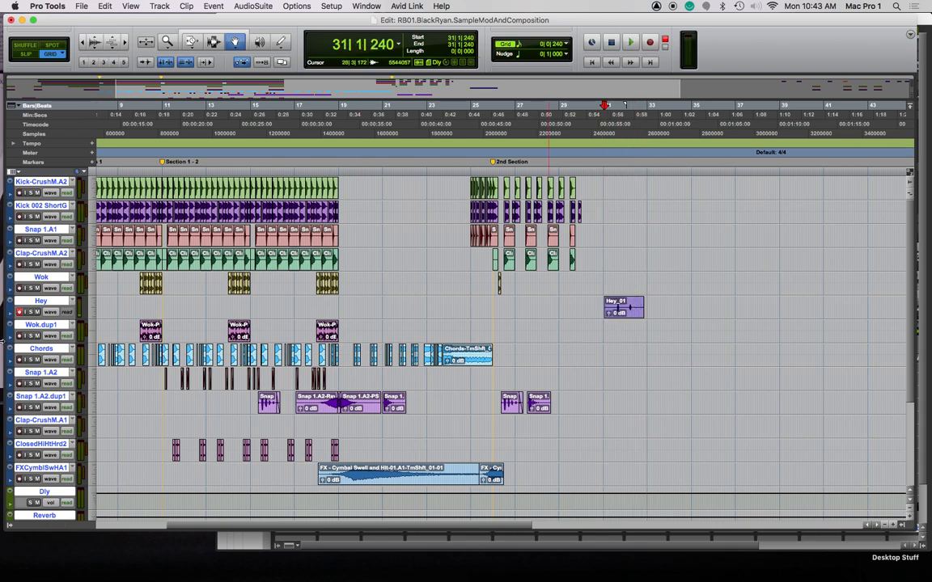
click(46, 303)
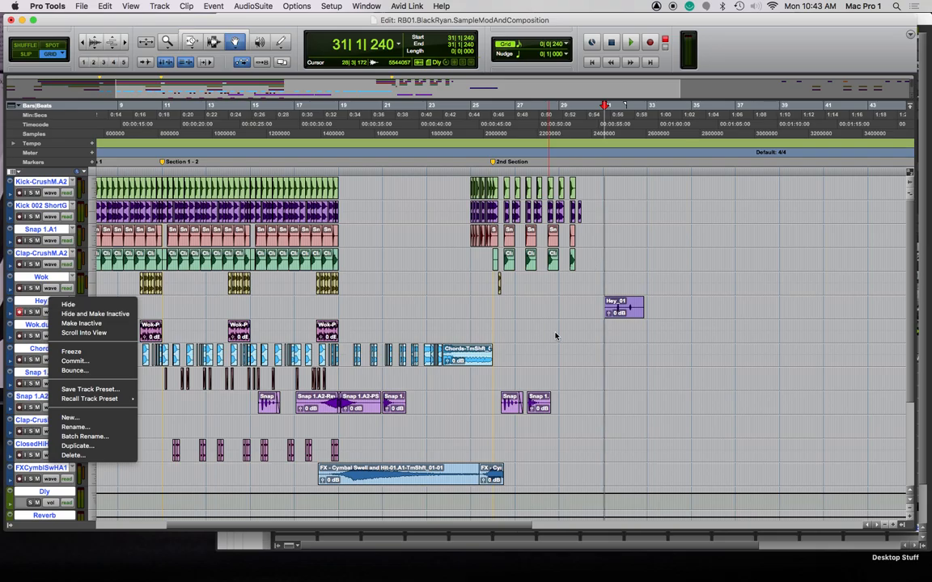
click(617, 272)
key(super+z)
Record a take on the Hey track from 31|1|000 and move the recorded clip to 26|2|000 in the 2nd Section
click(605, 166)
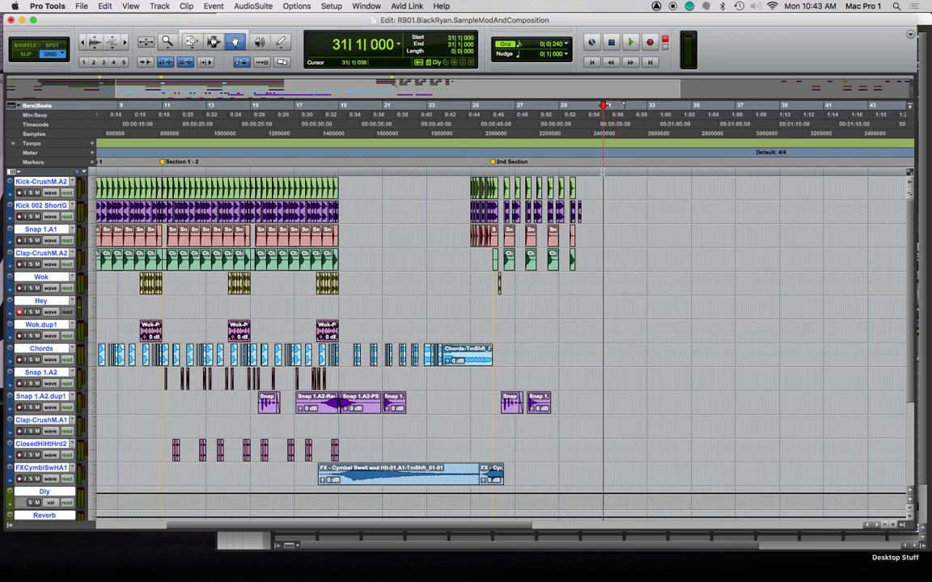
click(632, 43)
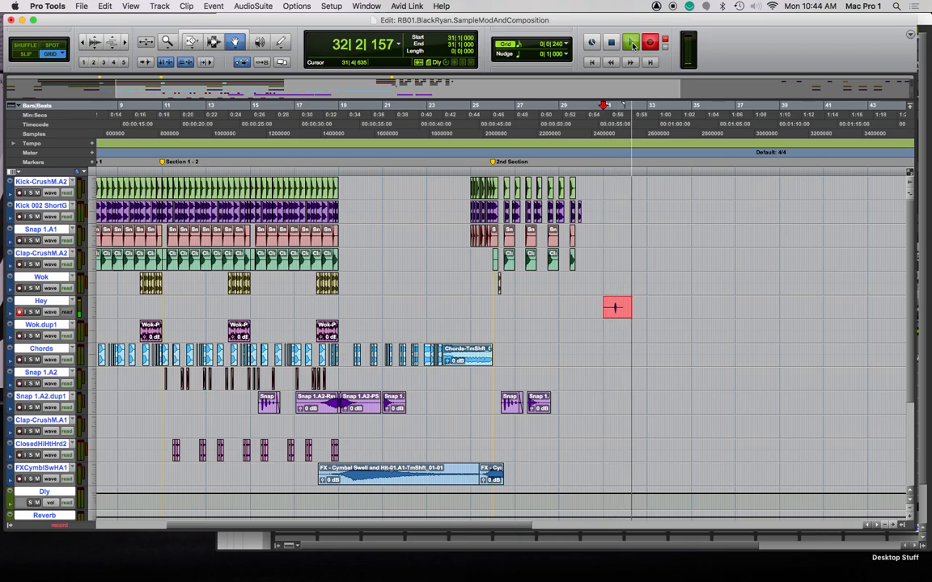
key(space)
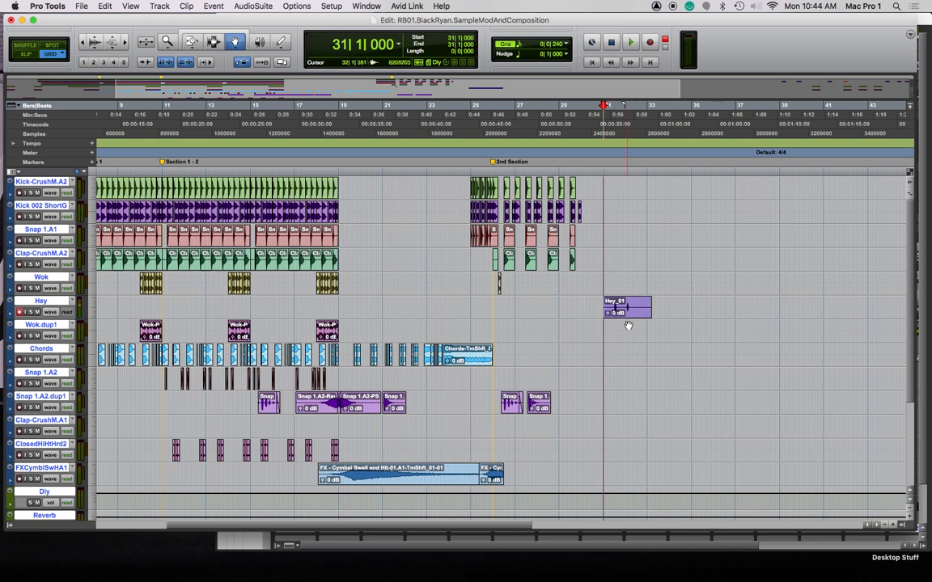
drag(636, 313, 532, 308)
Record a second take on the Hey track starting at 31|1|240
click(605, 115)
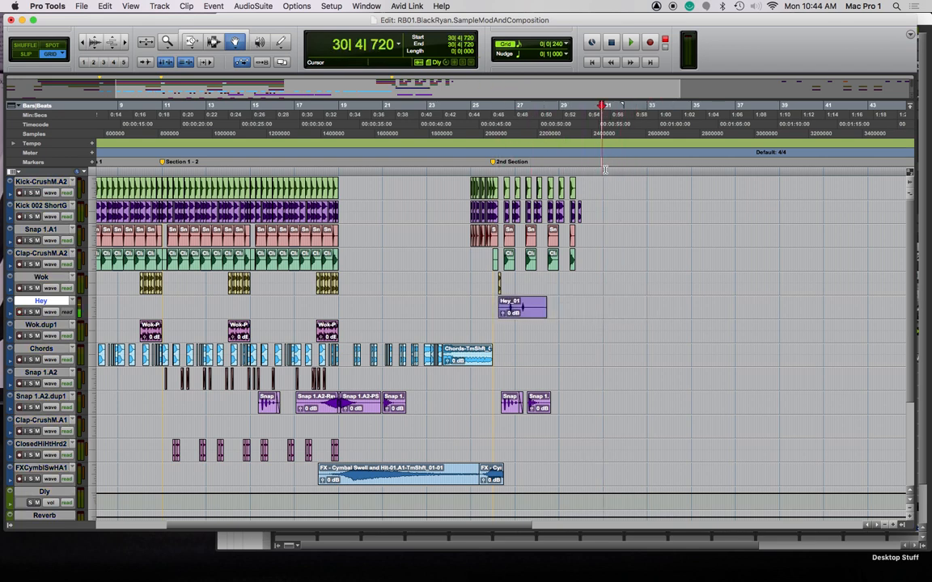
click(649, 42)
click(632, 42)
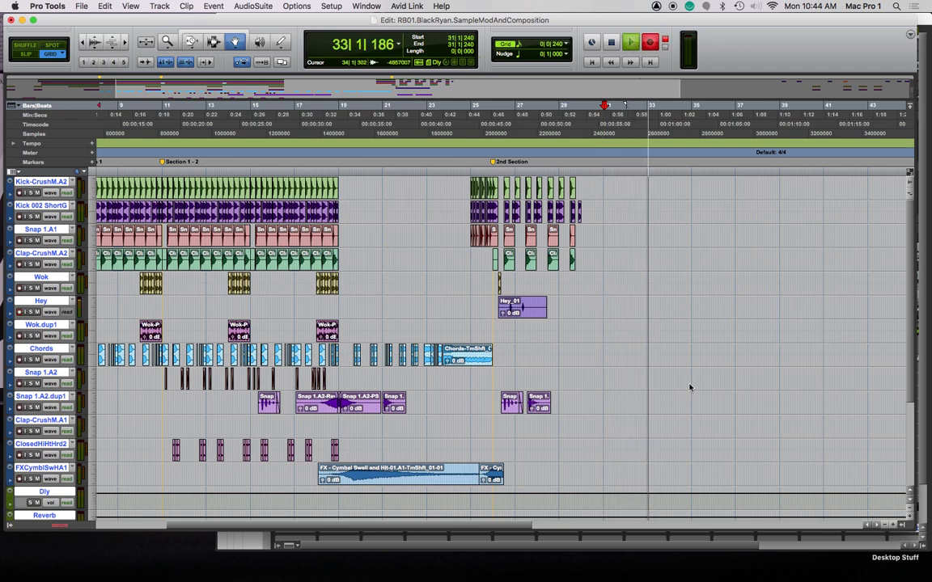
key(space)
Duplicate the Hey track and move the second take onto the duplicate at 26|2|000, beneath the first take
right_click(50, 301)
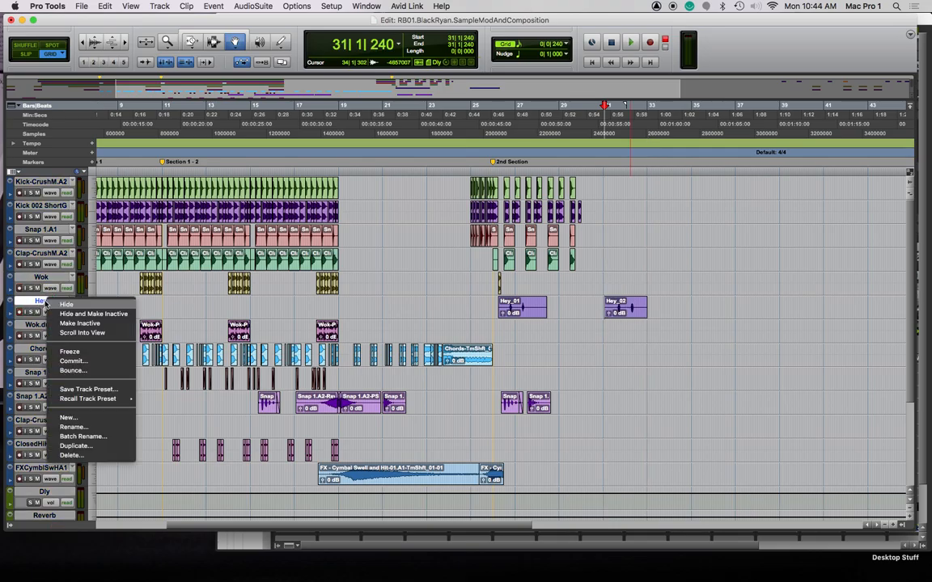
click(90, 447)
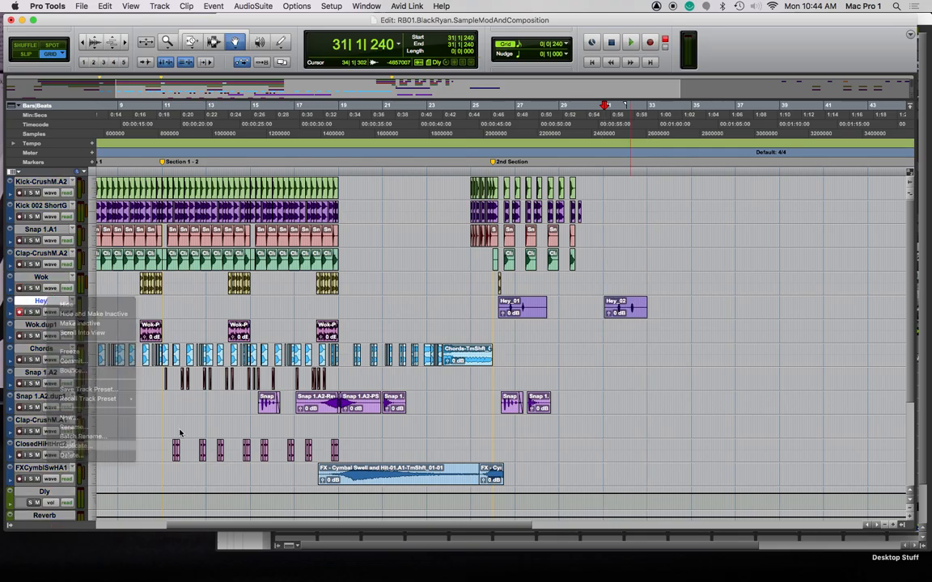
key(Return)
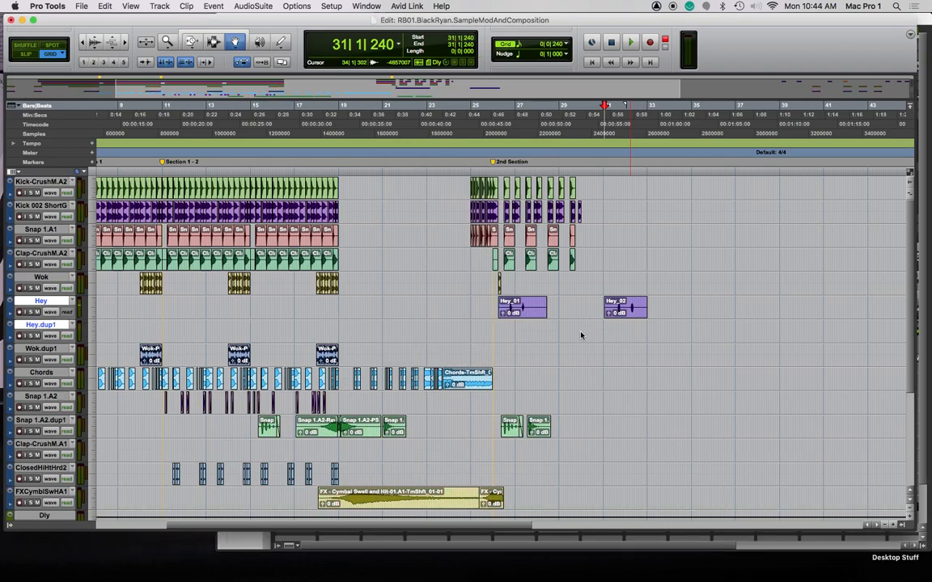
click(627, 313)
drag(628, 314, 521, 334)
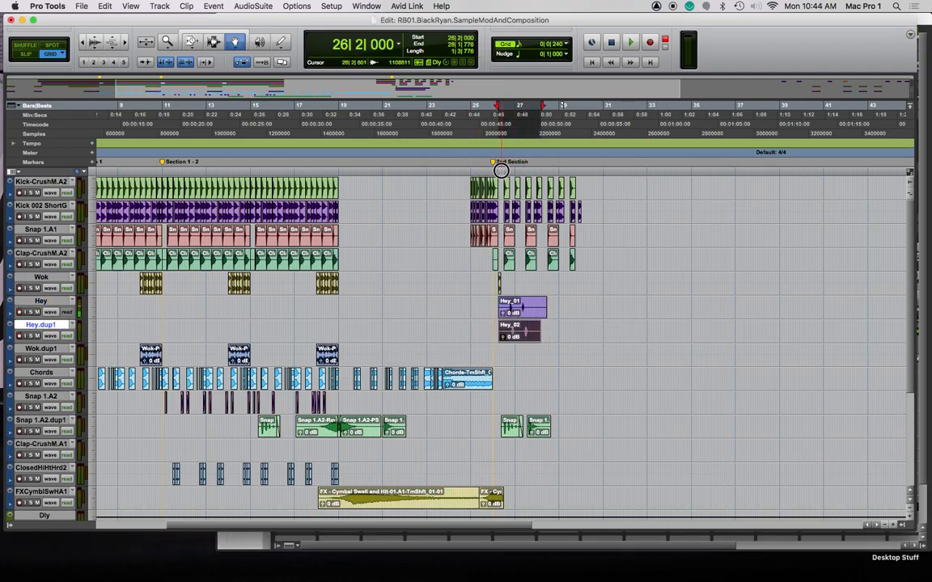
Shift the second take on Hey.dup1 earlier to start at 26|1|480, bringing its first shout close to the one on Hey
click(501, 173)
key(t)
key(t)
key(t)
key(t)
key(t)
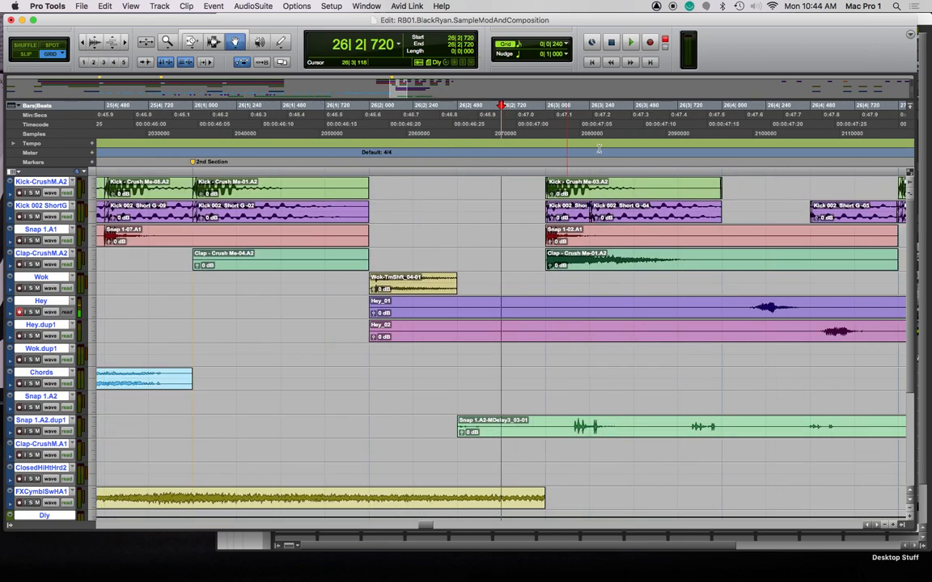
drag(823, 329, 753, 333)
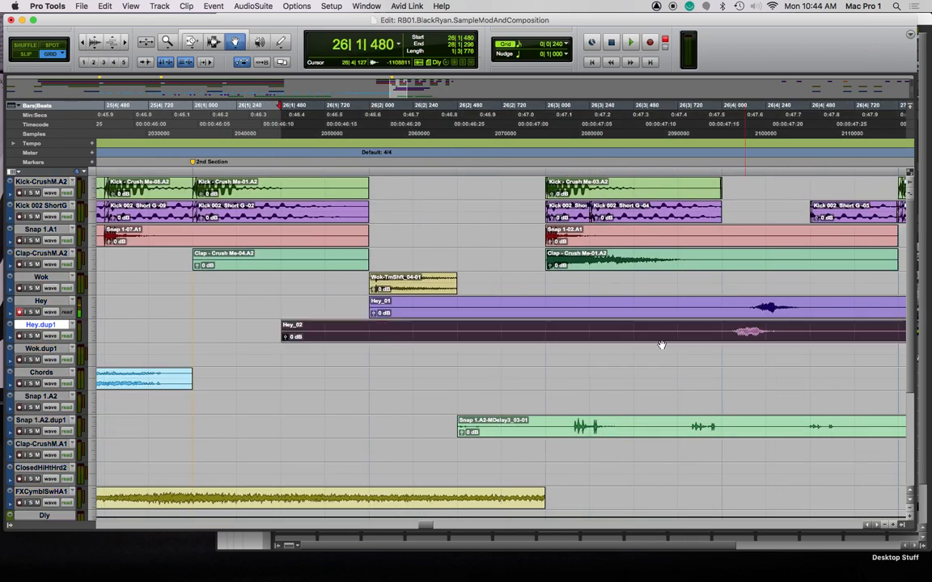
Switch to Slip mode and delete the silence before the first shout in the Hey.dup1 clip
key(F7)
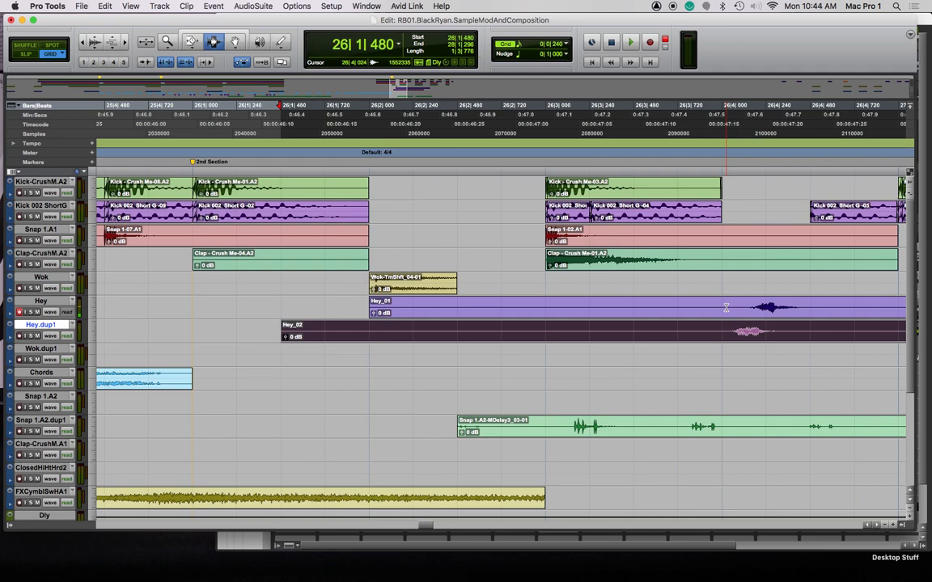
key(F6)
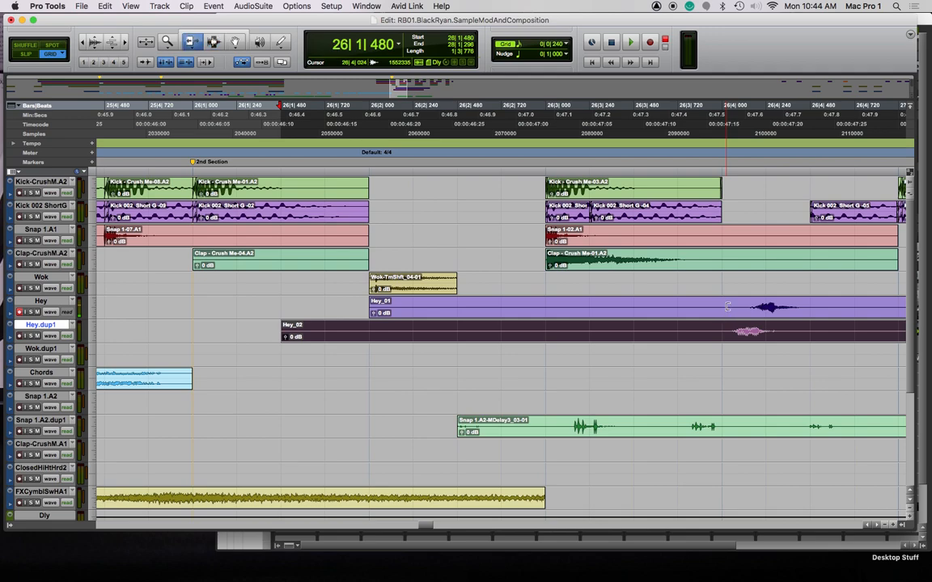
key(F2)
key(F7)
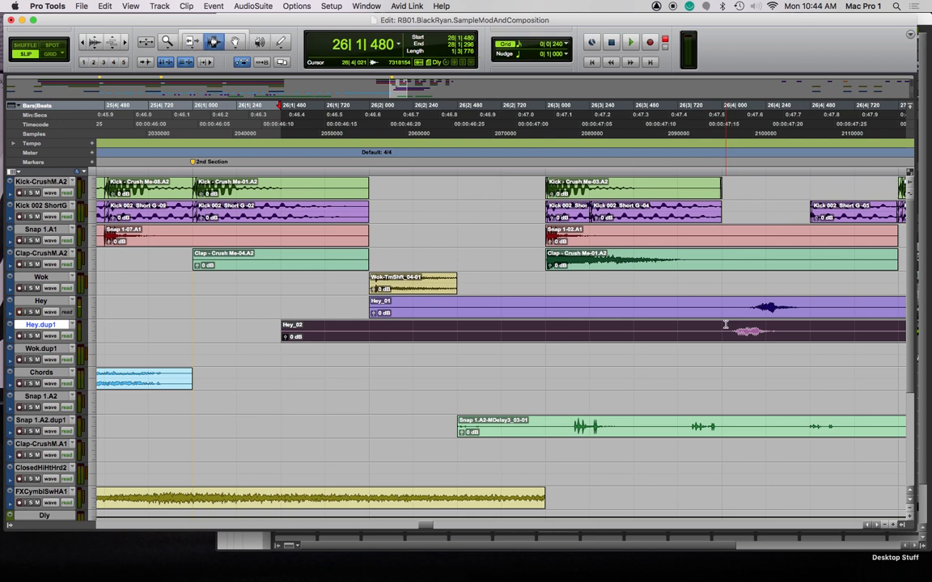
drag(733, 330, 252, 330)
key(Delete)
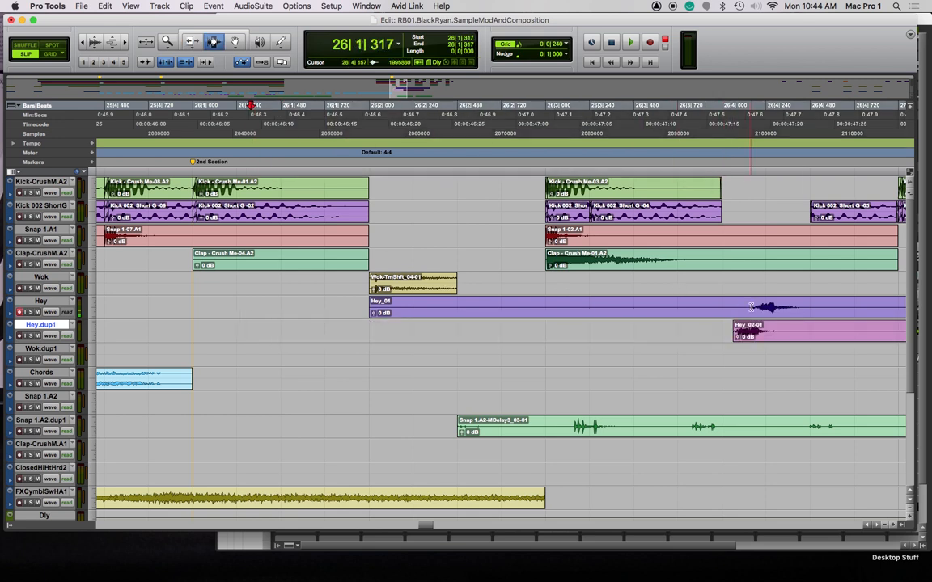
Split the Hey clip just before its first shout at 26|4|136 and remove the silent part ahead of it
click(814, 312)
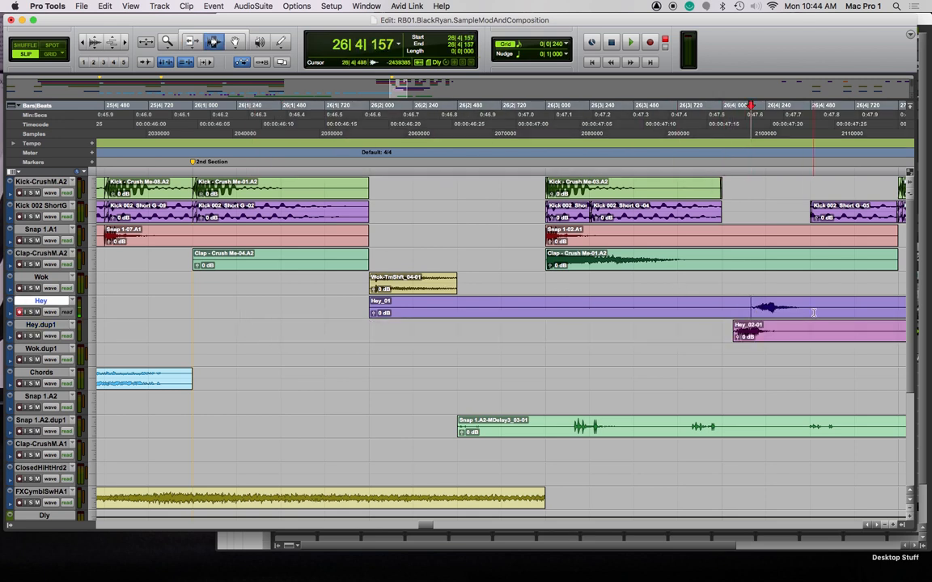
click(746, 306)
key(super+e)
double_click(694, 312)
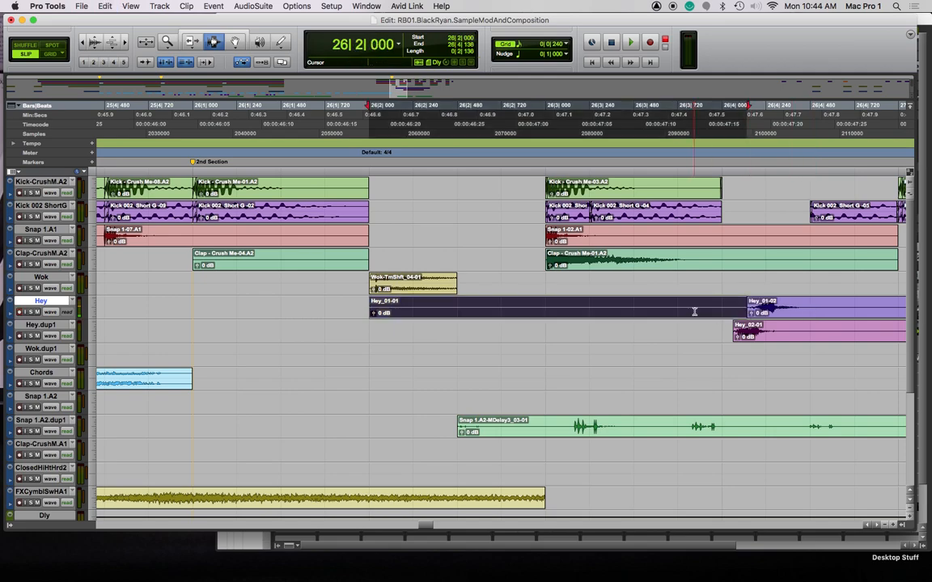
Turn on Tab to Transients for locating the second shout in the Hey takes
scroll(694, 312, right, 10)
scroll(566, 315, left, 6)
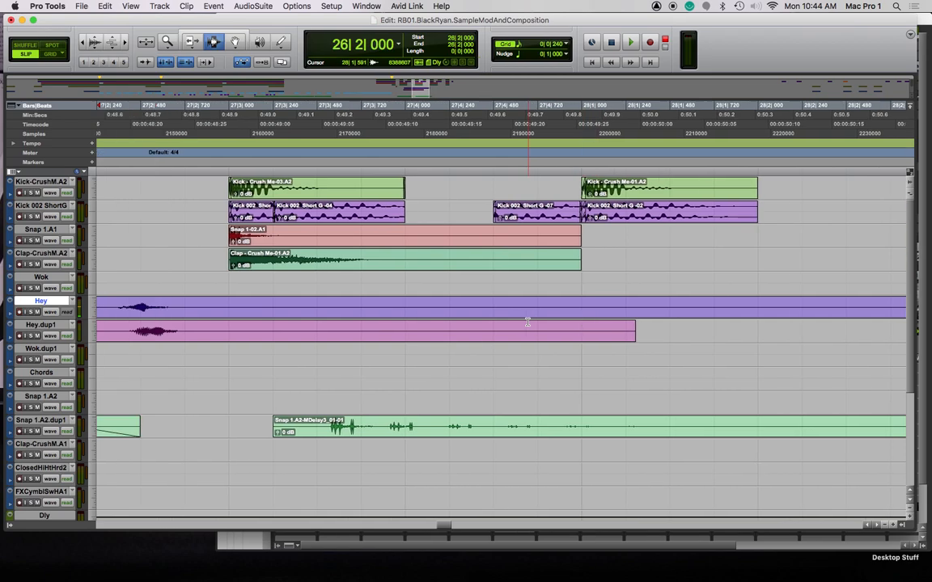
click(334, 304)
key(Tab)
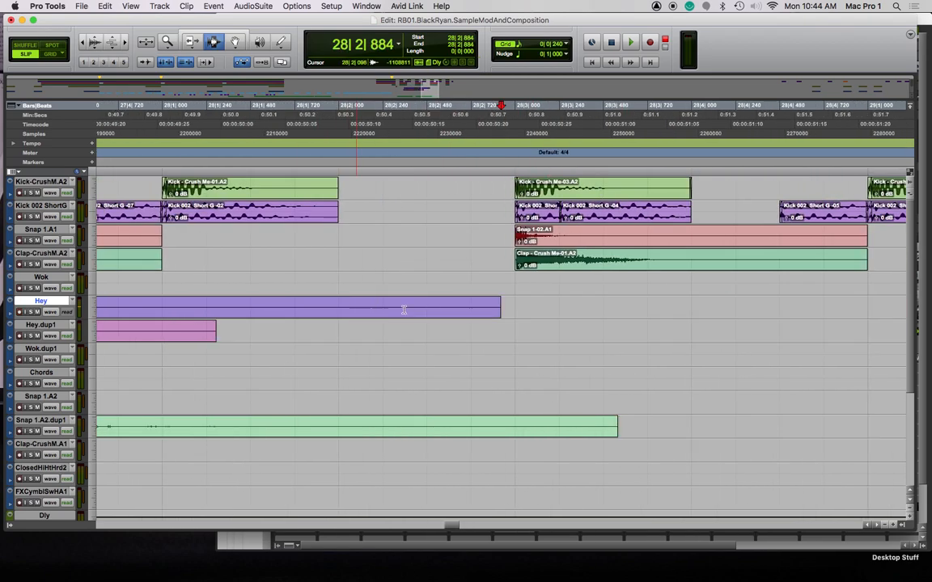
scroll(349, 308, left, 10)
scroll(380, 305, right, 1)
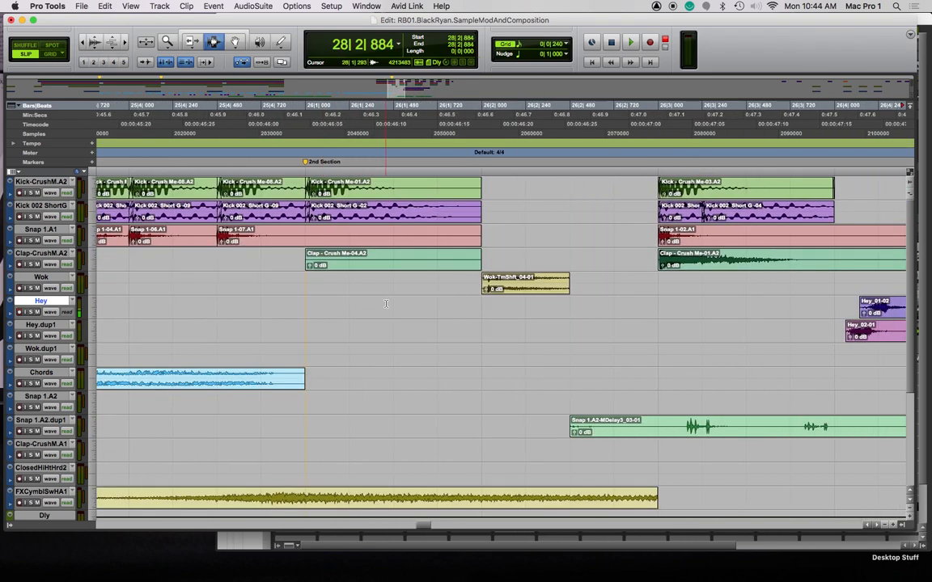
scroll(385, 304, right, 1)
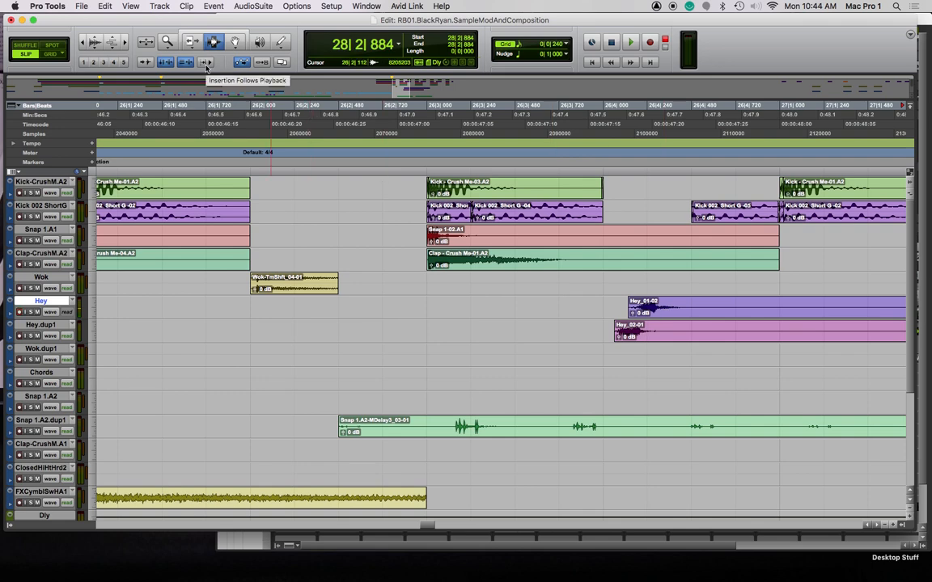
click(146, 65)
key(Tab)
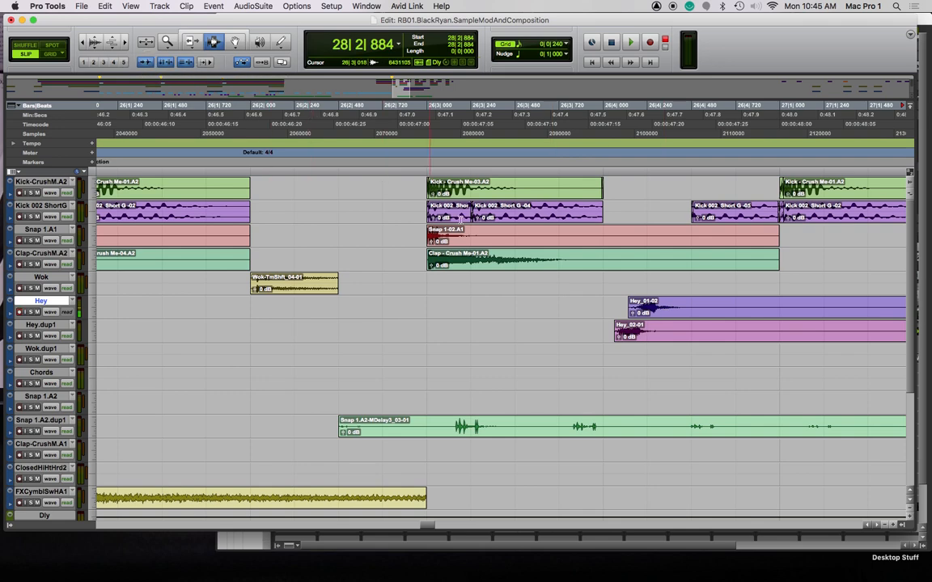
Split both takes at the start of their second shouts, Hey at 27|2|352 and Hey.dup1 at 27|2|414
click(863, 310)
key(Tab)
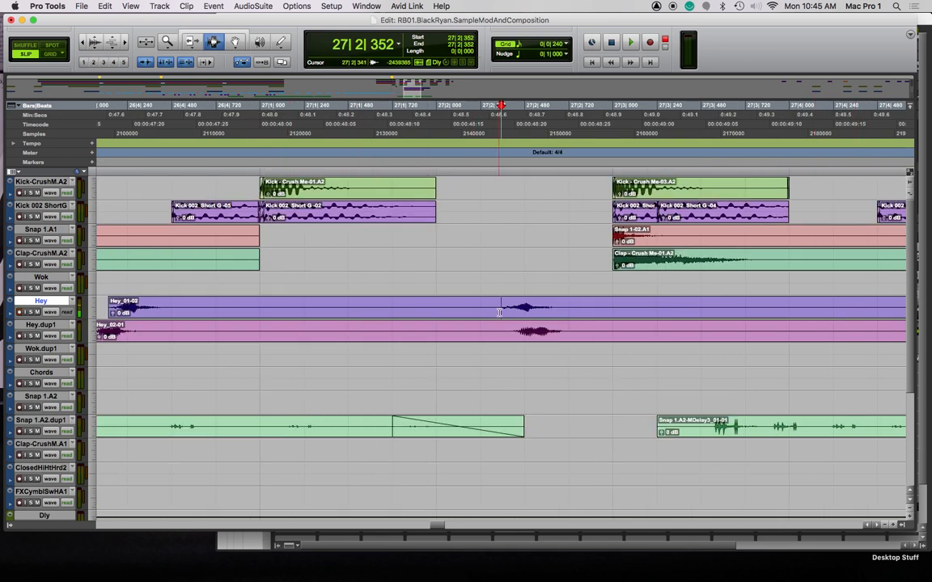
key(super+e)
click(461, 331)
key(Tab)
key(super+e)
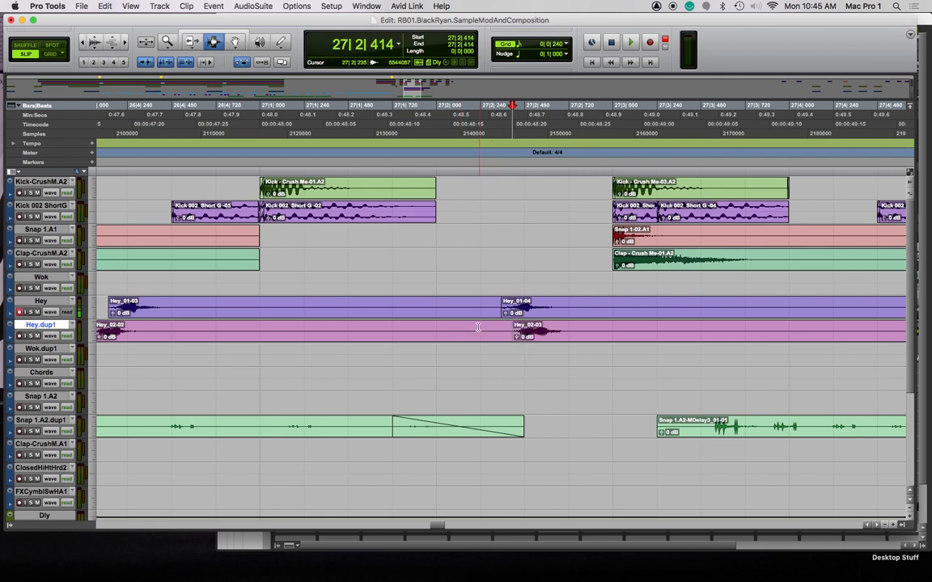
Trim the ends of the first-shout clips on Hey and Hey.dup1 back to about 27|1|057
click(506, 331)
drag(506, 332, 270, 330)
drag(501, 307, 269, 317)
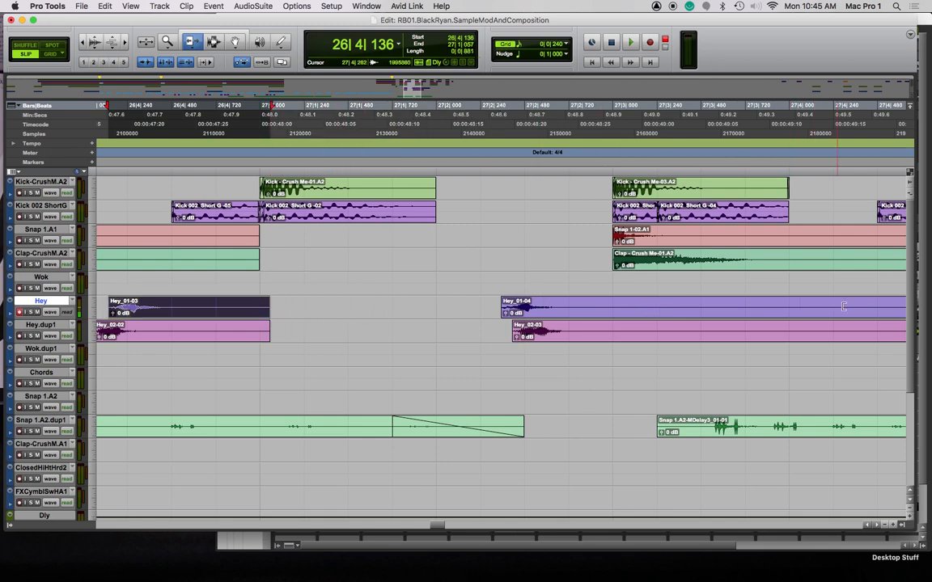
Trim the ends of the second-shout clips to about 27|3|380 on Hey.dup1 and 27|3|419 on Hey
scroll(746, 326, right, 5)
drag(738, 334, 408, 332)
scroll(647, 308, right, 9)
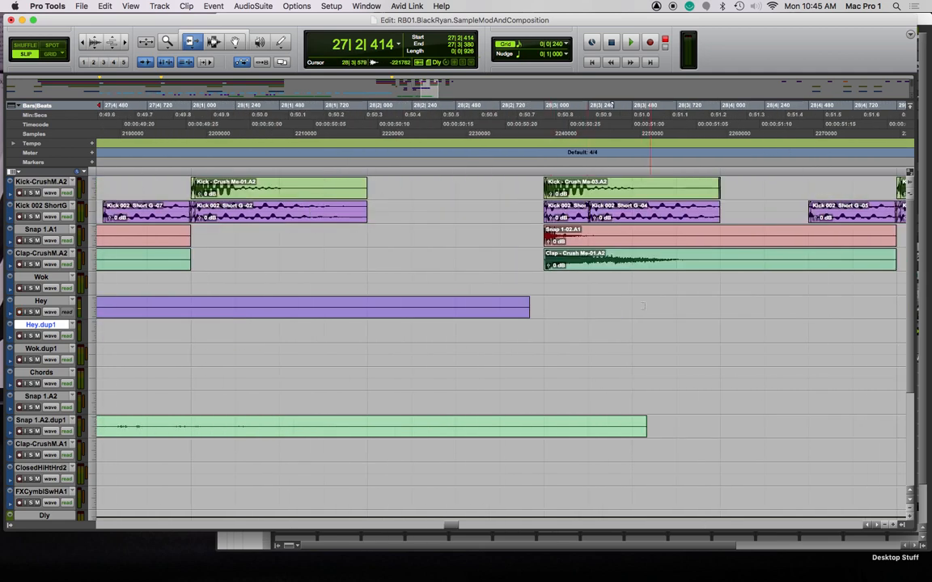
drag(514, 308, 134, 307)
scroll(415, 300, left, 6)
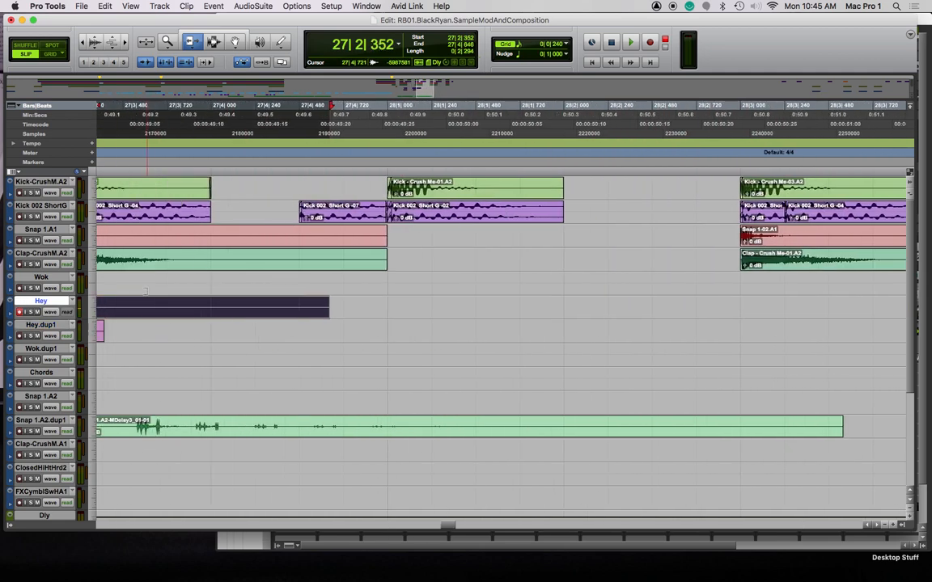
drag(450, 309, 263, 317)
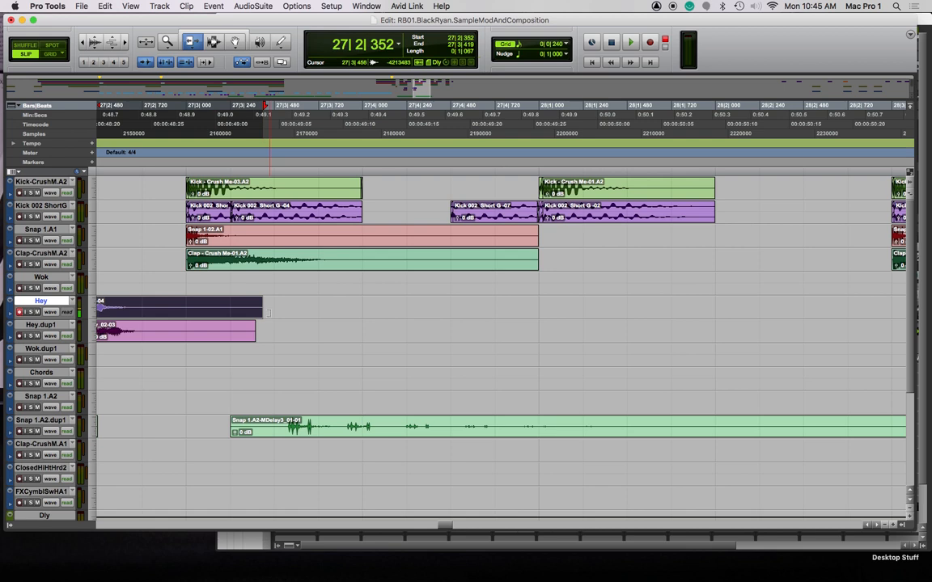
In Grid mode, move the Hey_01-03 and Hey_02-02 clips earlier so that both start at 26|2|480
scroll(269, 313, left, 18)
scroll(621, 324, right, 2)
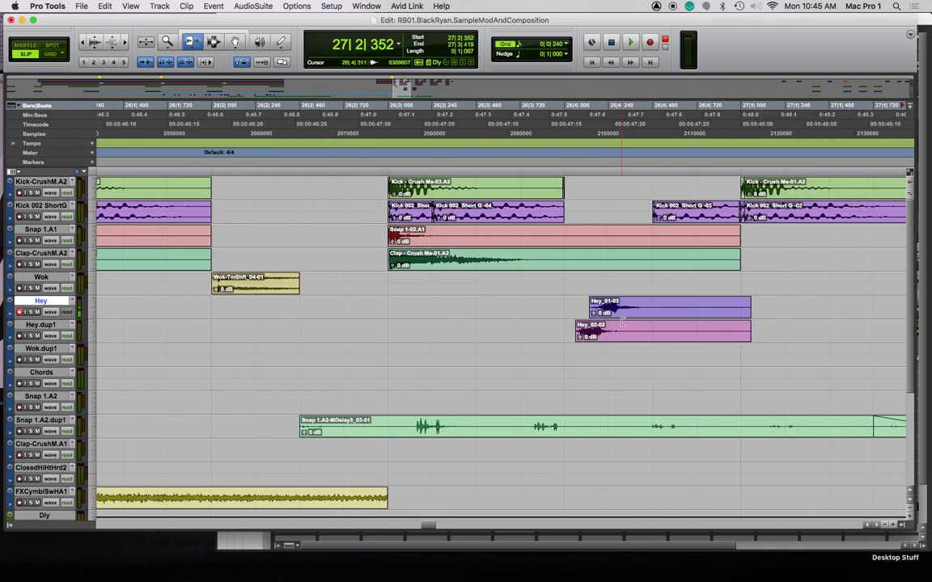
key(F8)
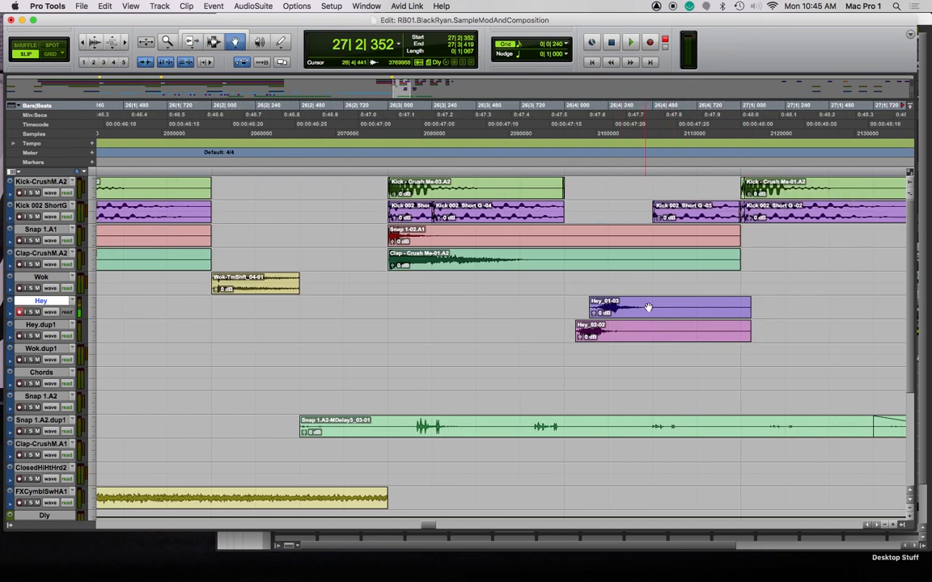
key(F4)
drag(674, 339, 372, 331)
drag(677, 313, 398, 313)
Play back the repositioned Hey clips briefly from 26|2|240
click(267, 166)
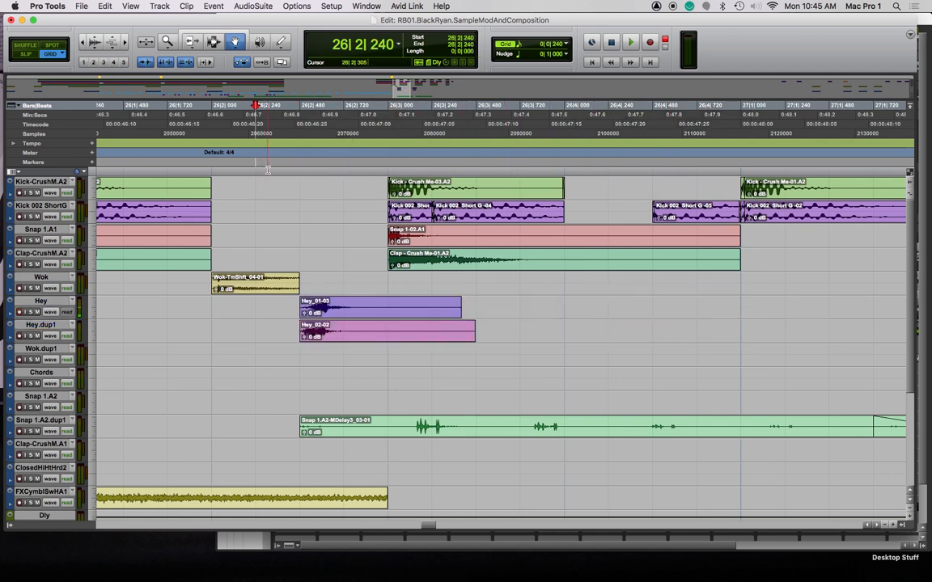
key(space)
key(space)
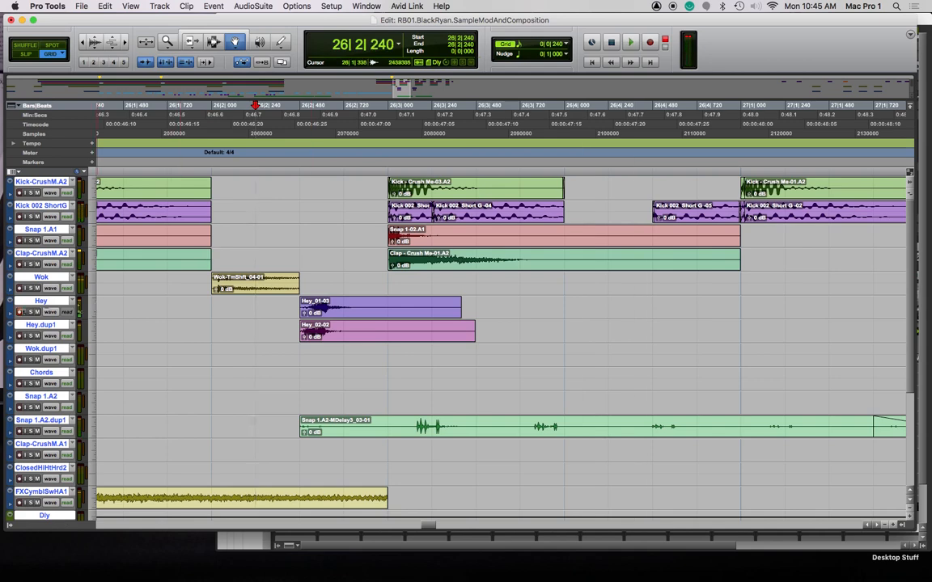
Solo the Hey and Hey.dup1 tracks and play the second section from the start of bar 26
click(41, 300)
key(r)
key(r)
key(r)
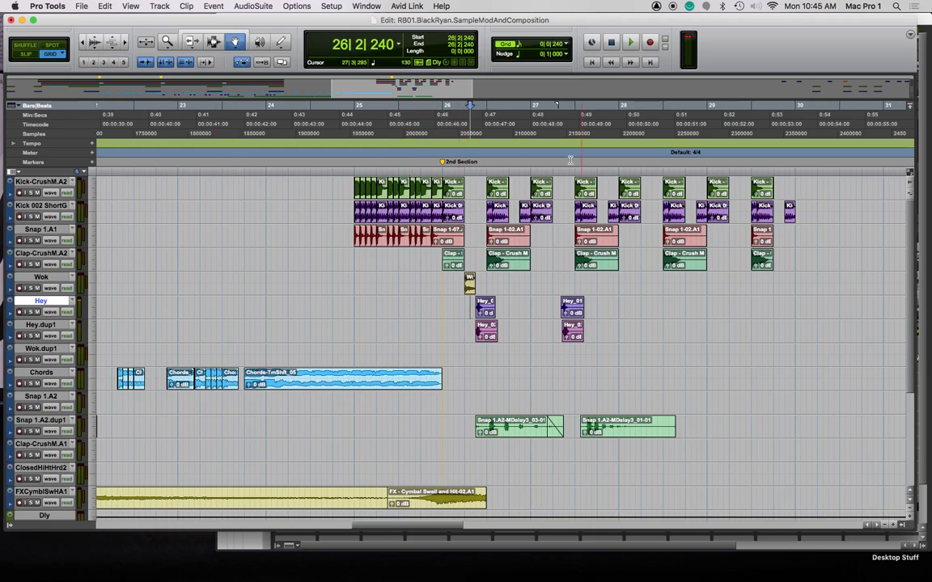
click(444, 106)
key(space)
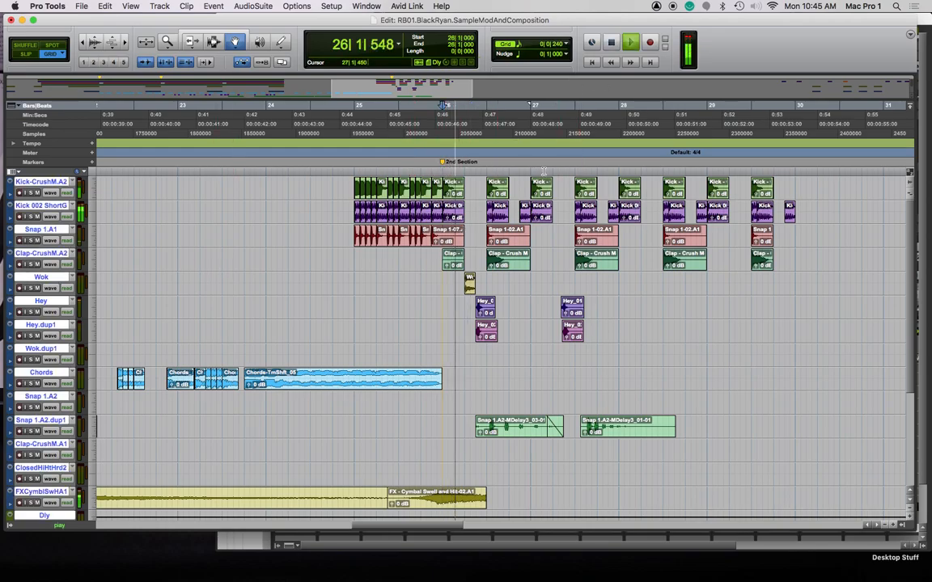
click(31, 312)
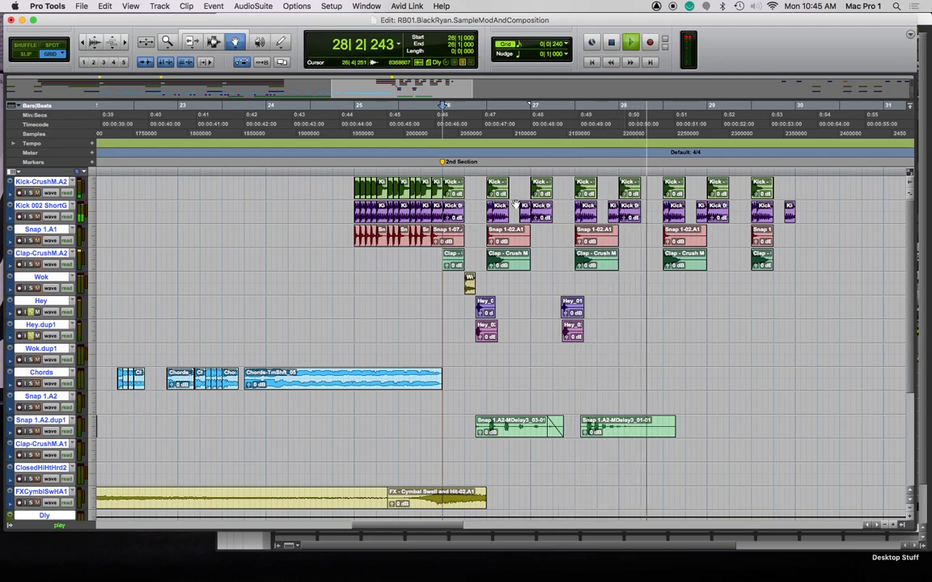
key(space)
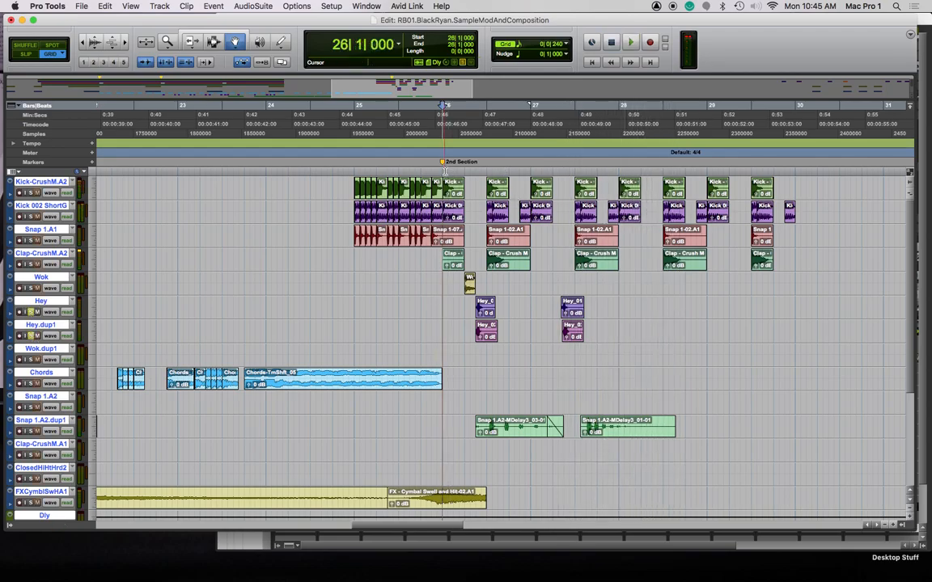
key(space)
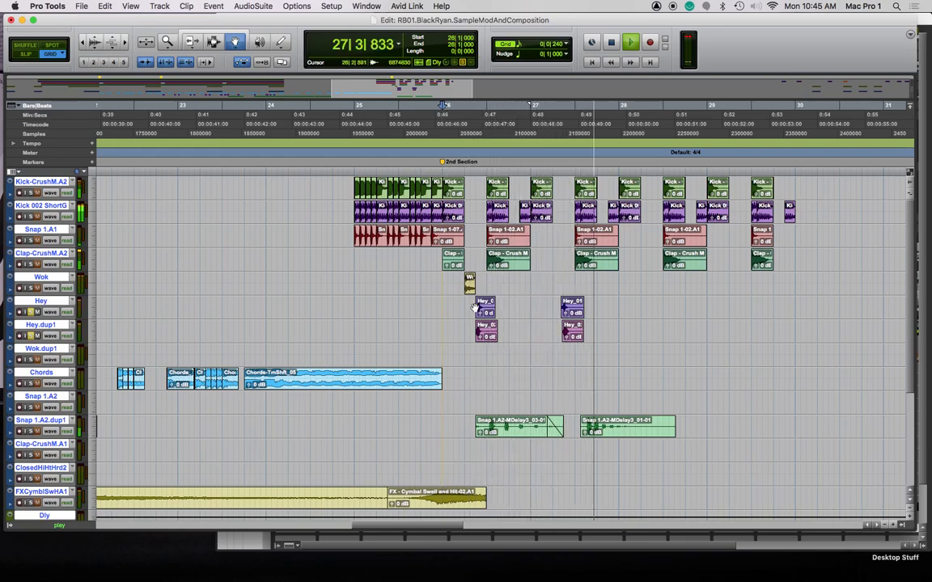
key(space)
Move the second pair of Hey clips earlier so the pair starts at 26|4|480
click(571, 312)
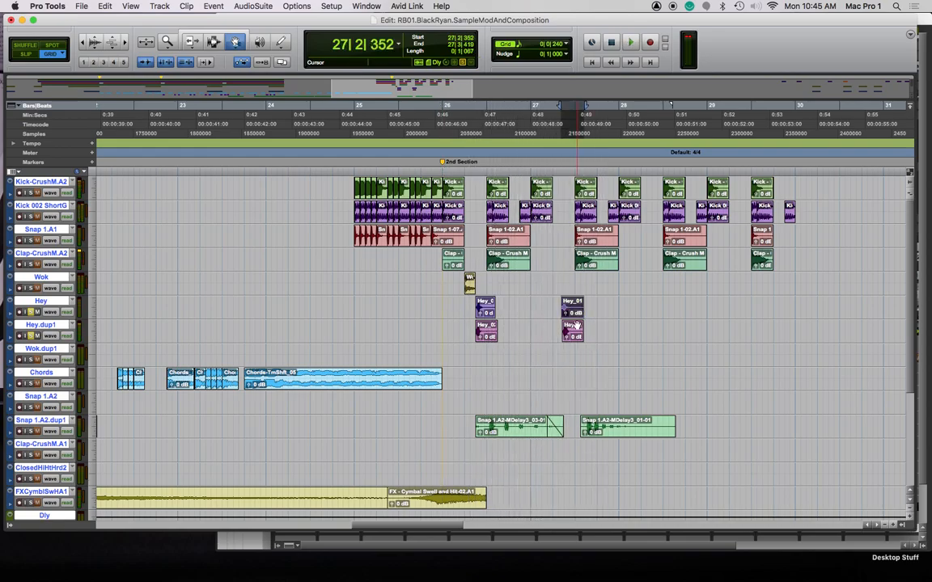
drag(572, 309, 533, 313)
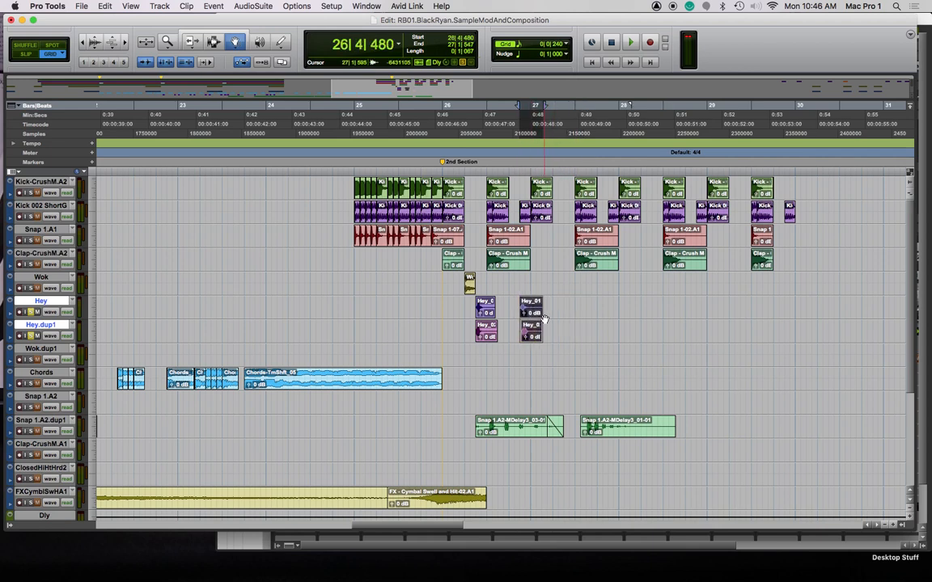
Show the mixer and assign send B of both the Hey and Hey.dup1 tracks to Bus 1 (Mono)
key(super+equal)
drag(548, 463, 551, 422)
drag(555, 311, 505, 201)
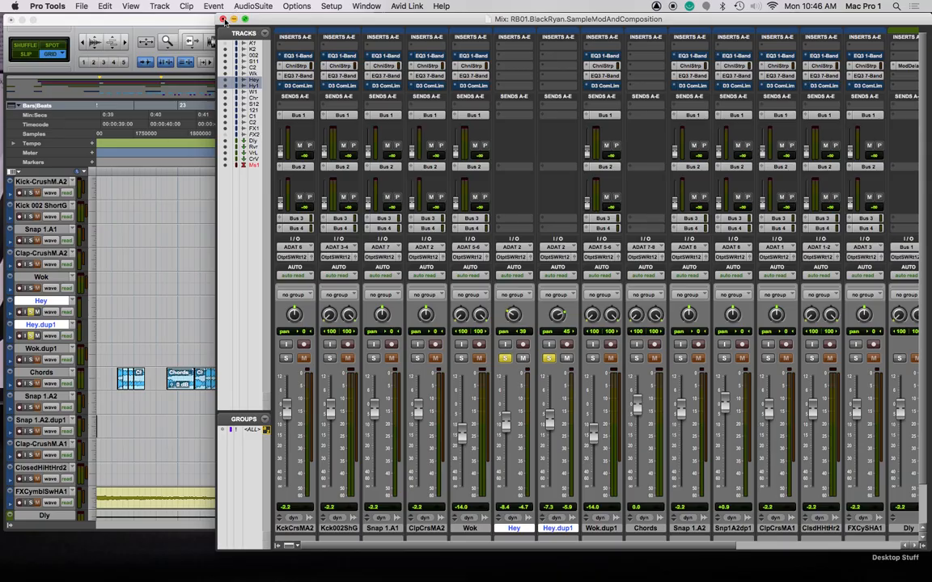
click(510, 117)
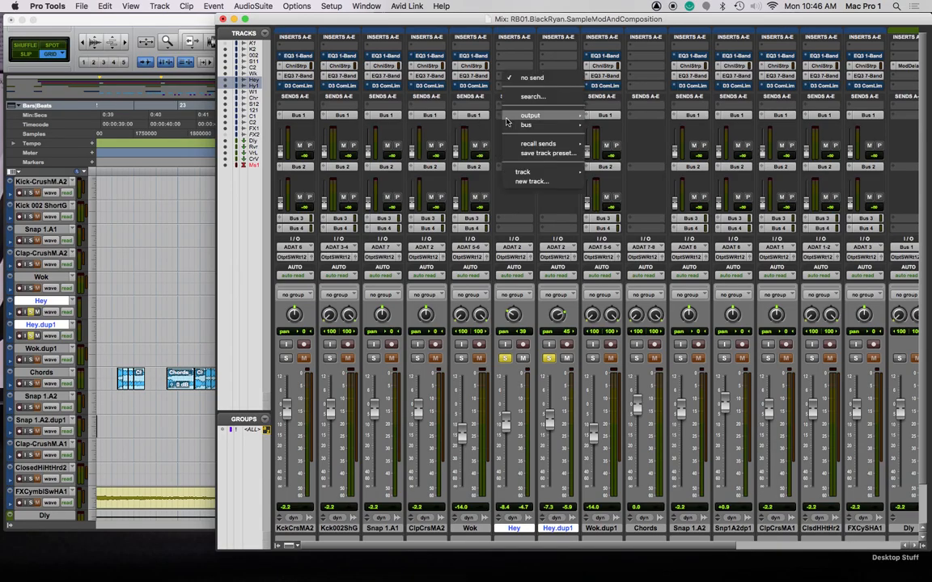
mouse_move(567, 127)
click(621, 138)
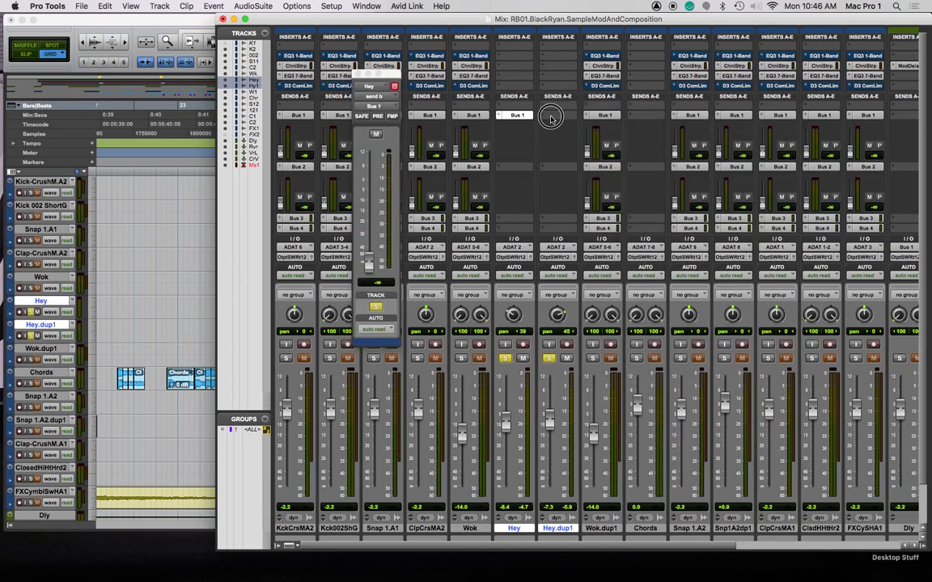
click(546, 121)
mouse_move(573, 126)
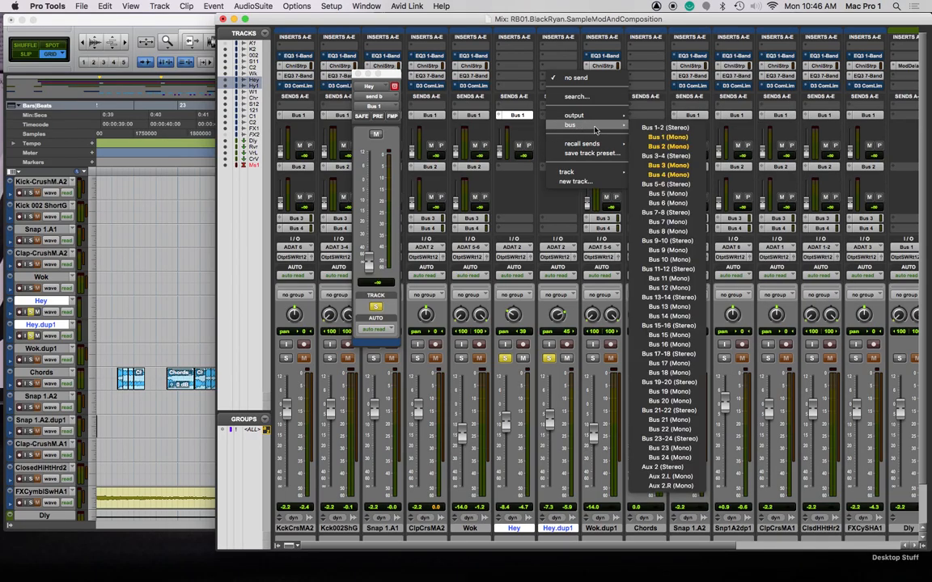
click(669, 139)
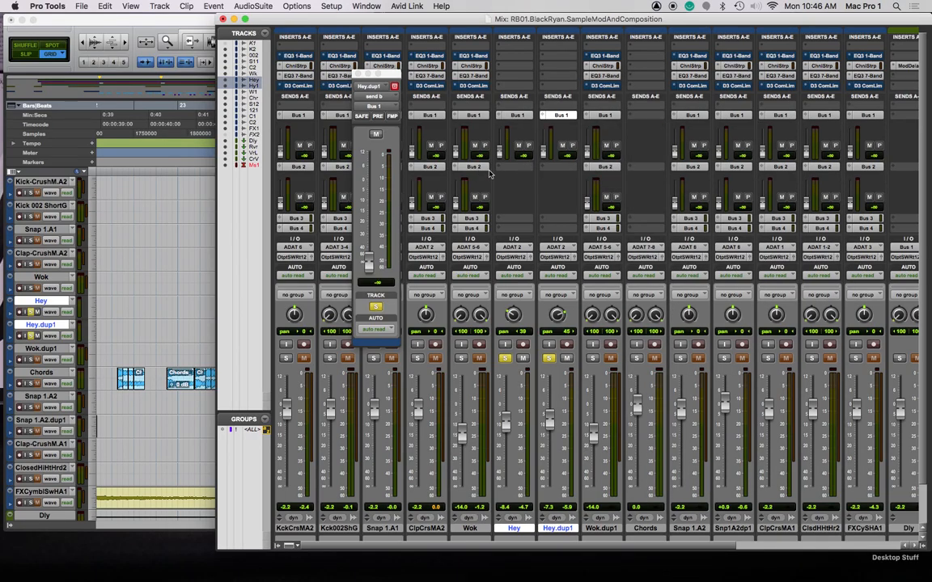
Assign send C to Bus 1 on Hey and Bus 2 on Hey.dup1, and return to the Edit window
click(502, 166)
mouse_move(534, 176)
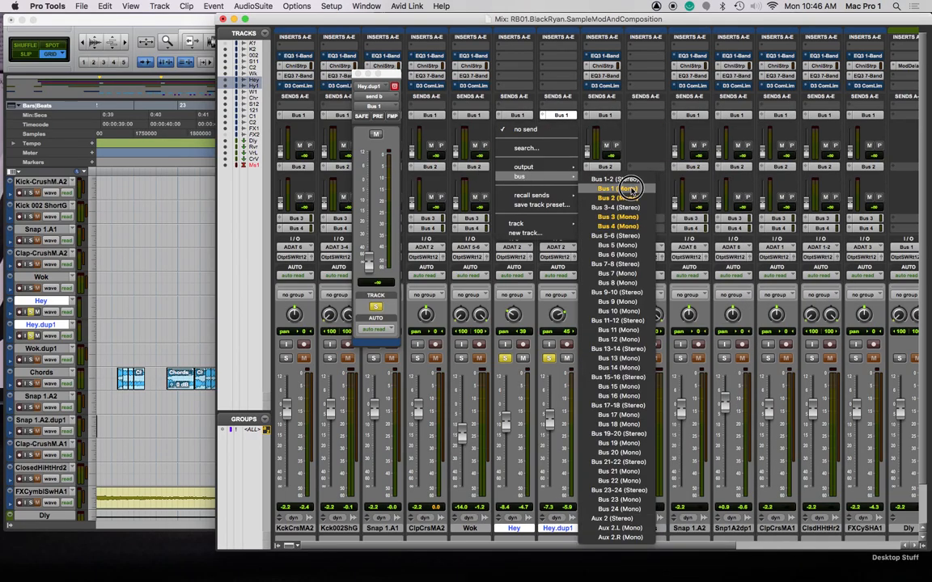
click(630, 189)
click(558, 166)
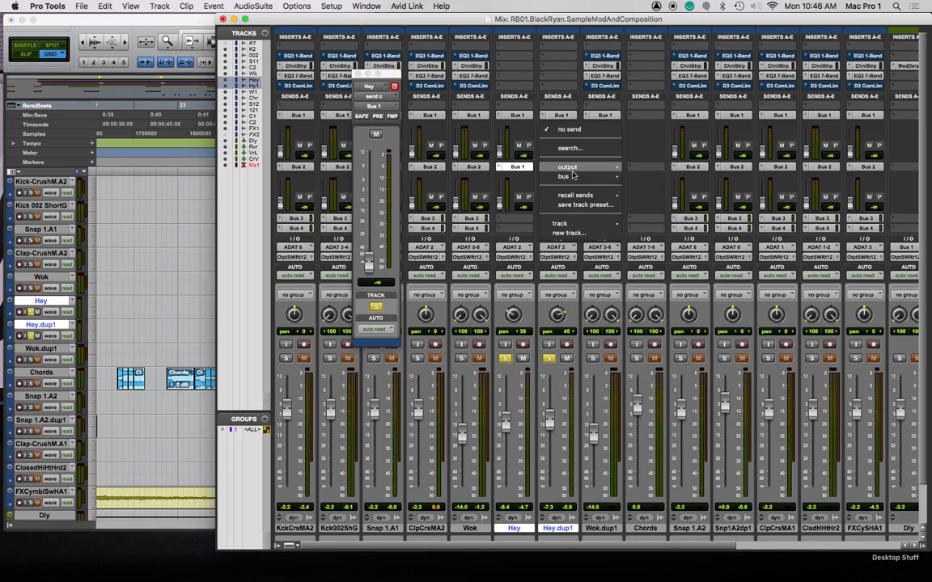
mouse_move(553, 175)
click(630, 189)
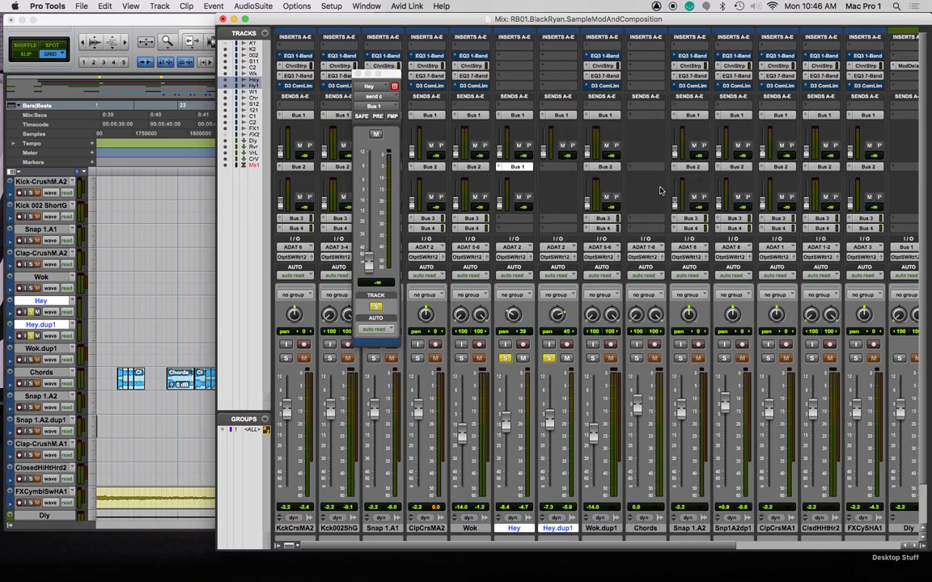
click(546, 168)
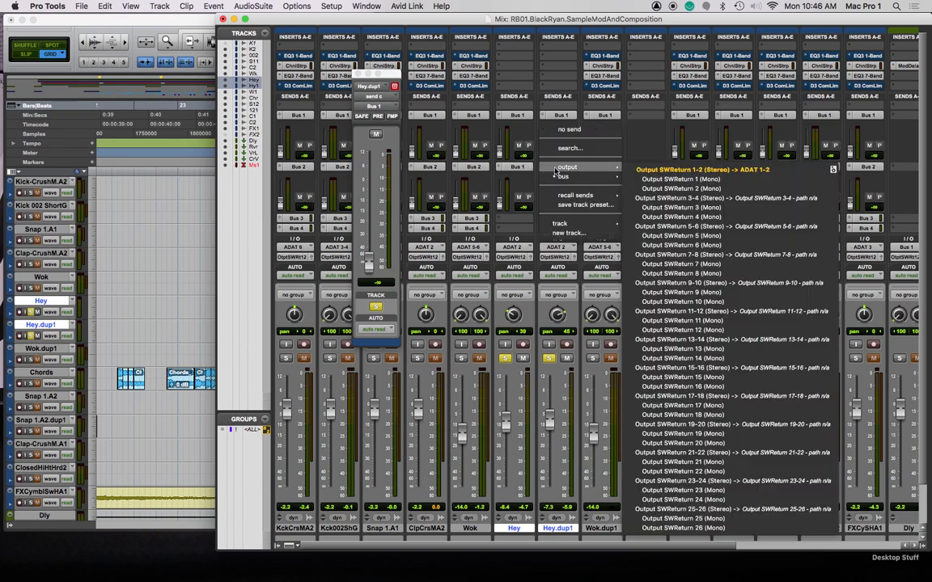
mouse_move(564, 177)
click(655, 199)
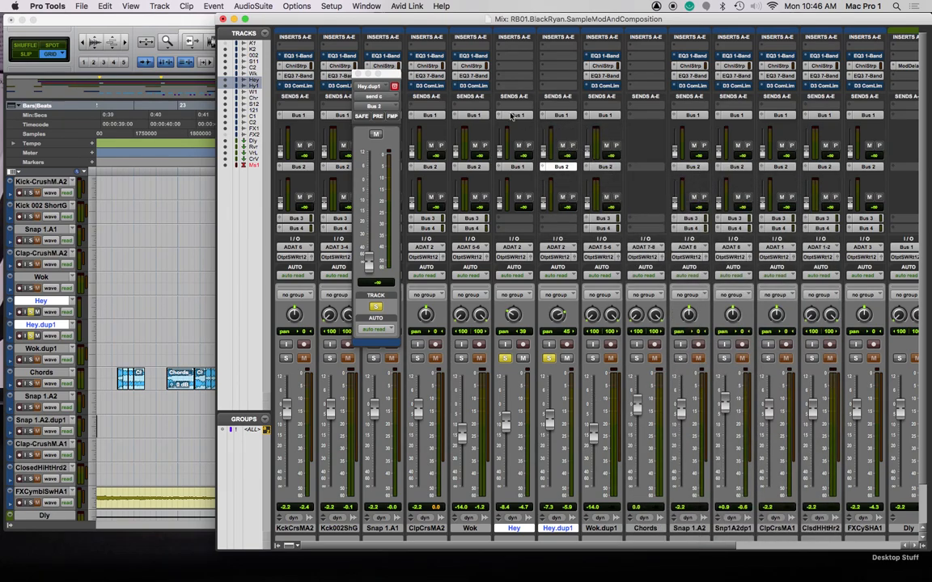
click(357, 74)
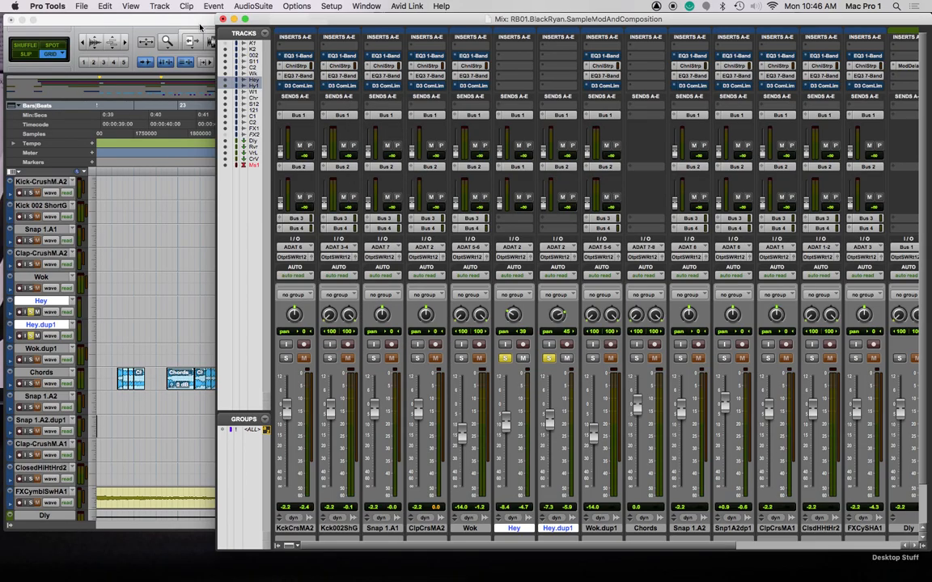
click(199, 27)
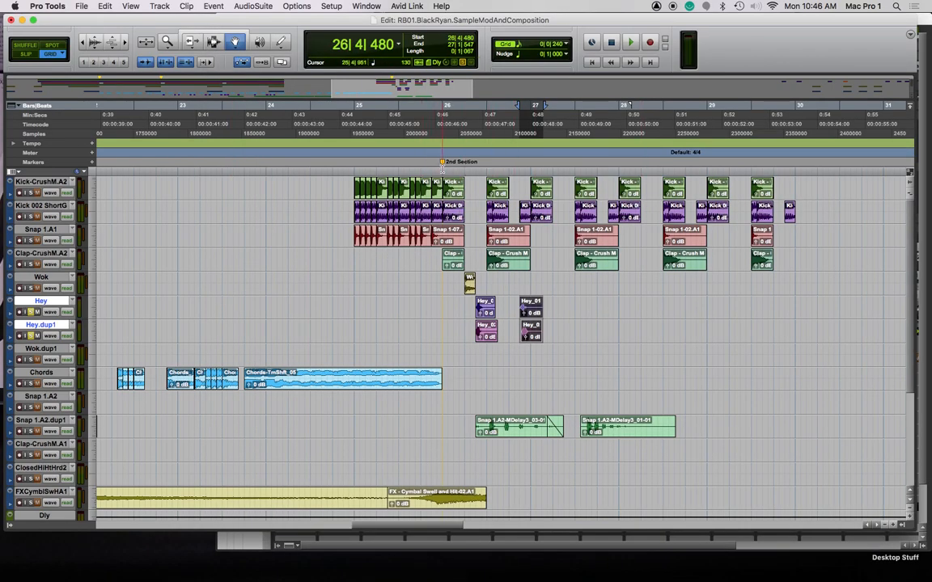
Move the first pair of Hey clips, Hey_01-03 and Hey_02-02, together to 26|2|000 under the Wok clip
click(443, 162)
key(super+bracketright)
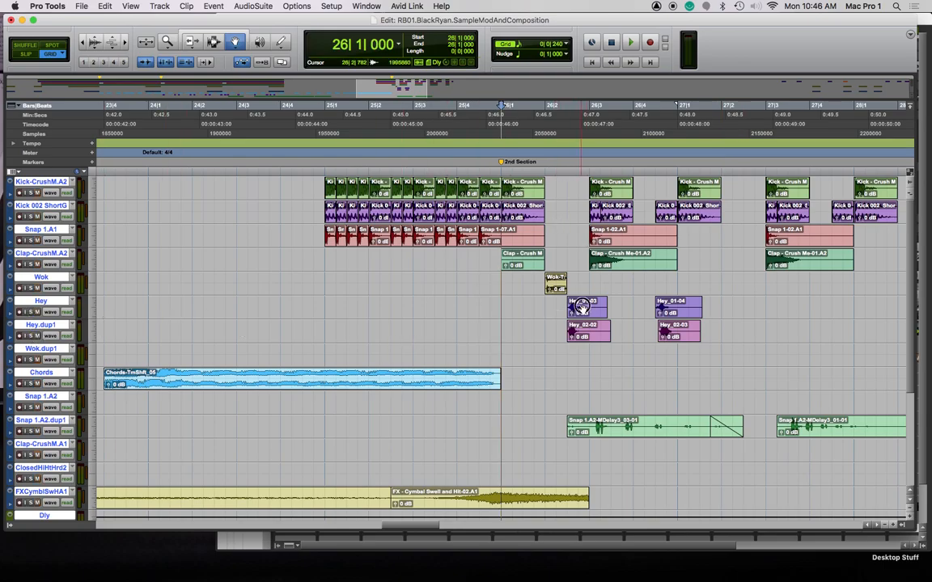
click(582, 307)
shift+click(582, 332)
drag(586, 313, 558, 312)
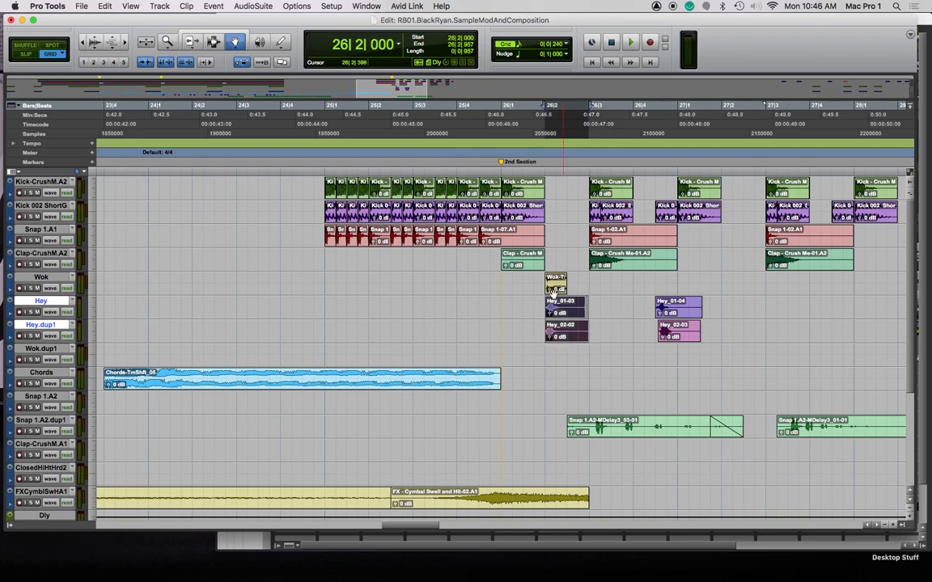
Play back the arrangement from the 2nd Section marker to check the first pair of Hey clips
click(501, 163)
key(space)
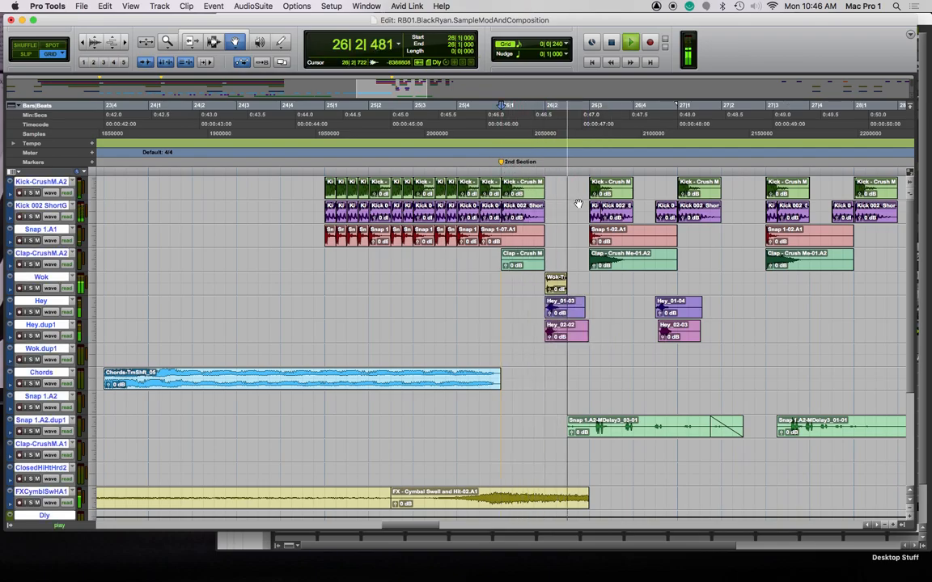
key(space)
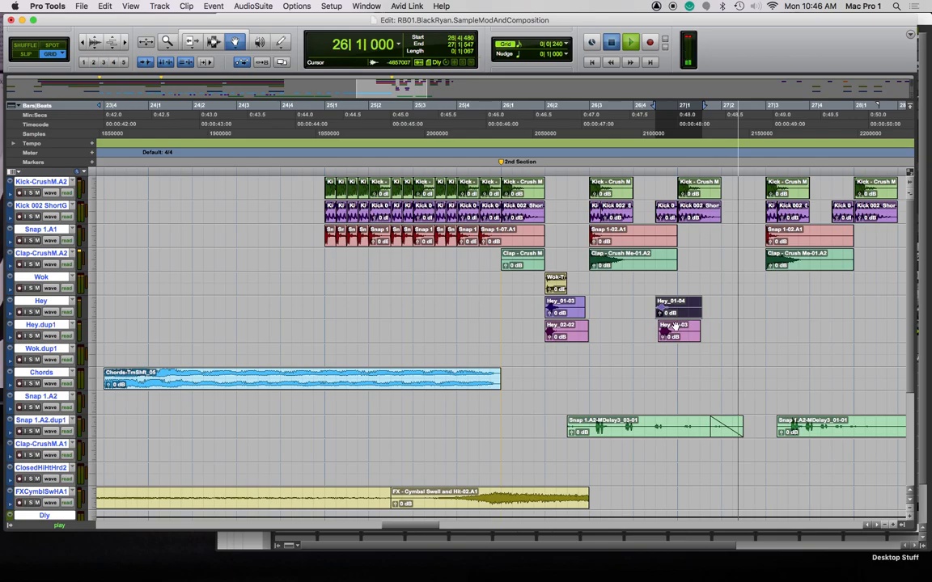
Move the second pair of Hey clips, Hey_01-04 and Hey_02-03, together to start at 27|2|000
click(670, 310)
drag(676, 310, 742, 314)
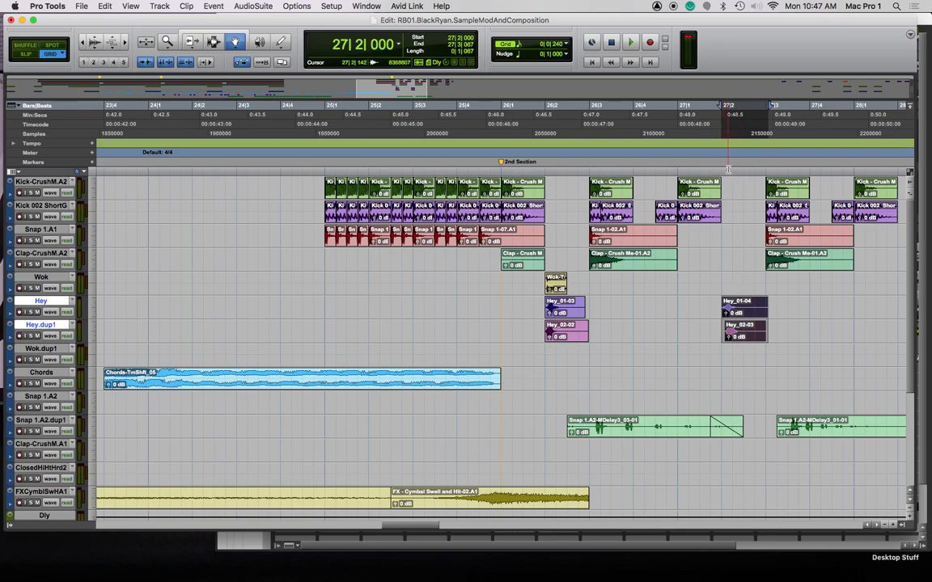
Try the second pair of Hey clips at 27|1|720, and move the pair back to 27|2|000
key(super+bracketright)
key(super+bracketright)
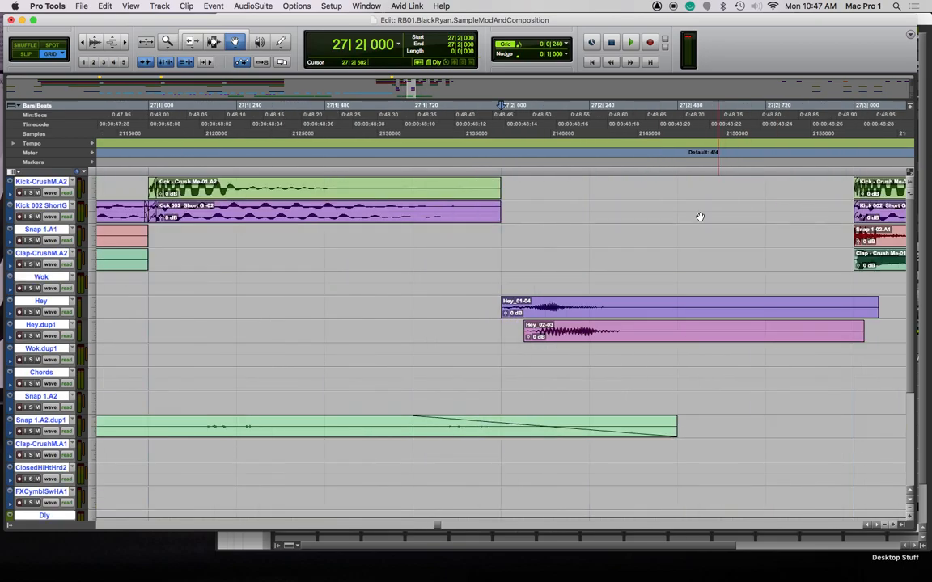
click(661, 313)
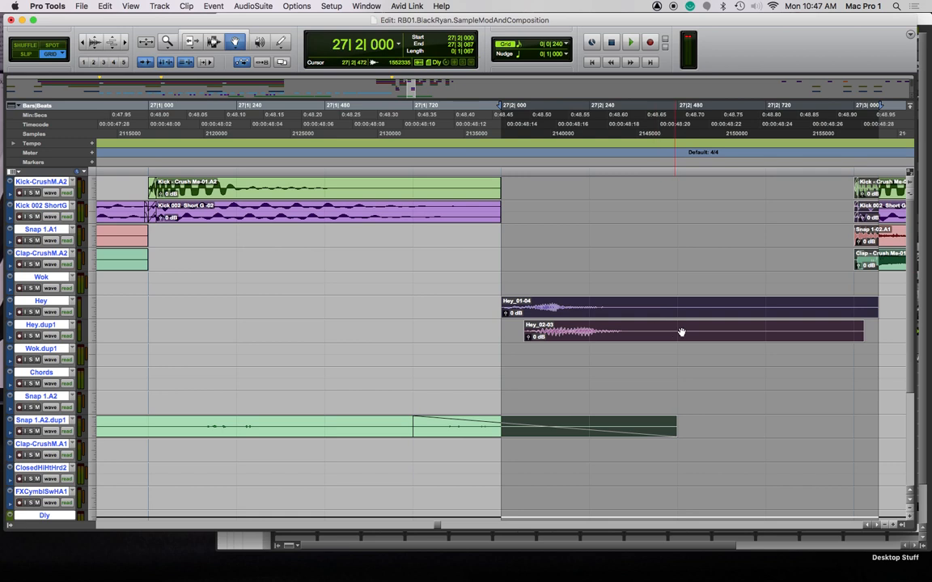
click(458, 313)
click(582, 313)
shift+click(583, 333)
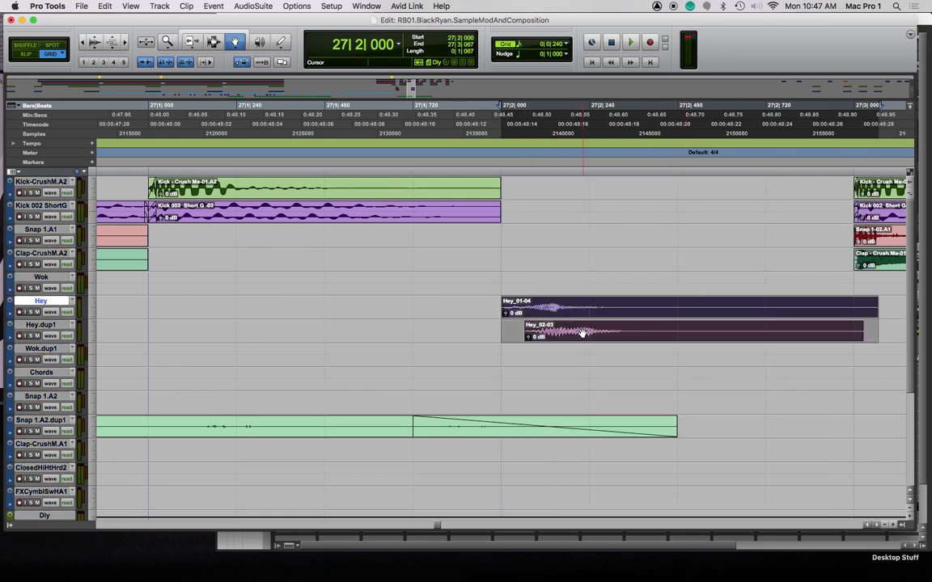
drag(595, 316, 508, 316)
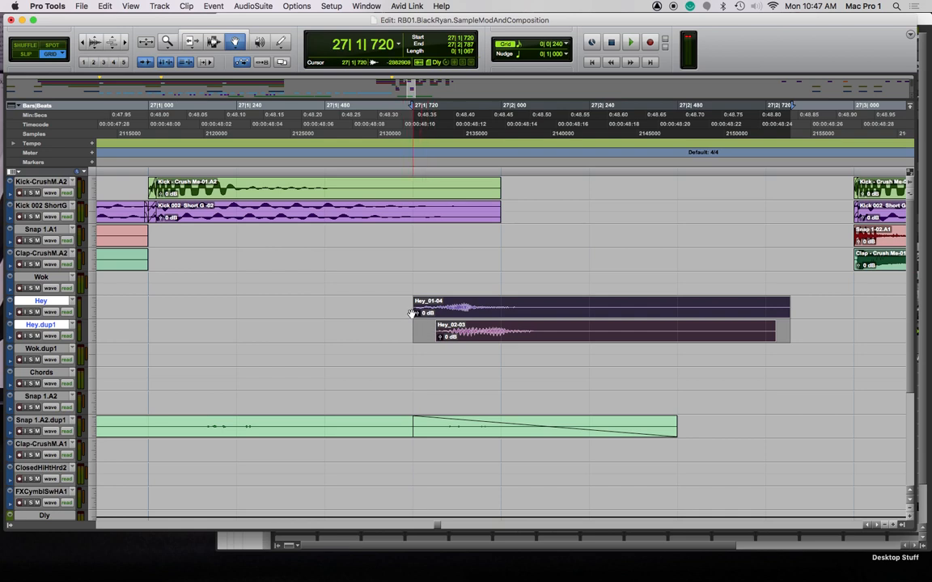
drag(460, 312, 510, 328)
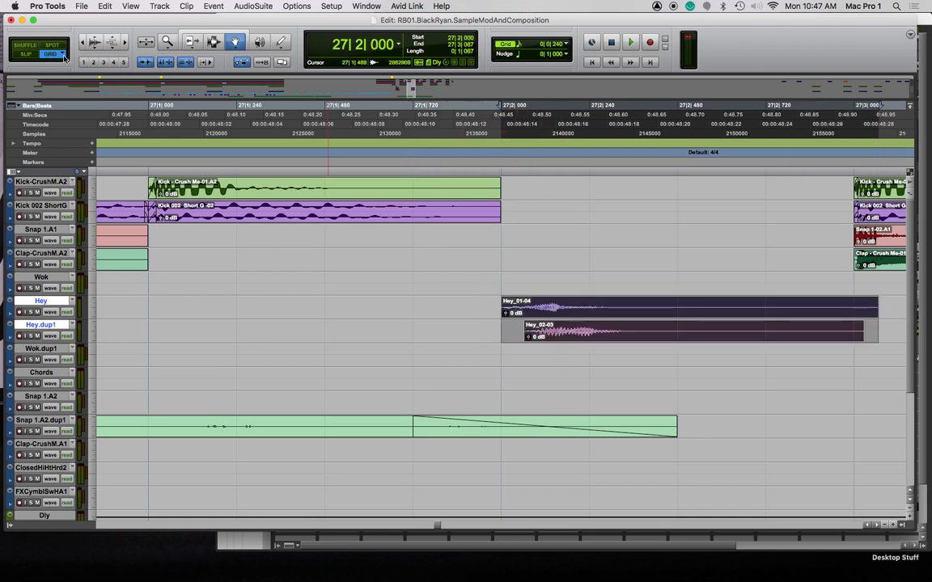
Try moving the Hey_02-03 clip alone in Relative Grid mode, away from and back to its offset position
click(404, 302)
drag(546, 333, 338, 336)
drag(395, 339, 586, 309)
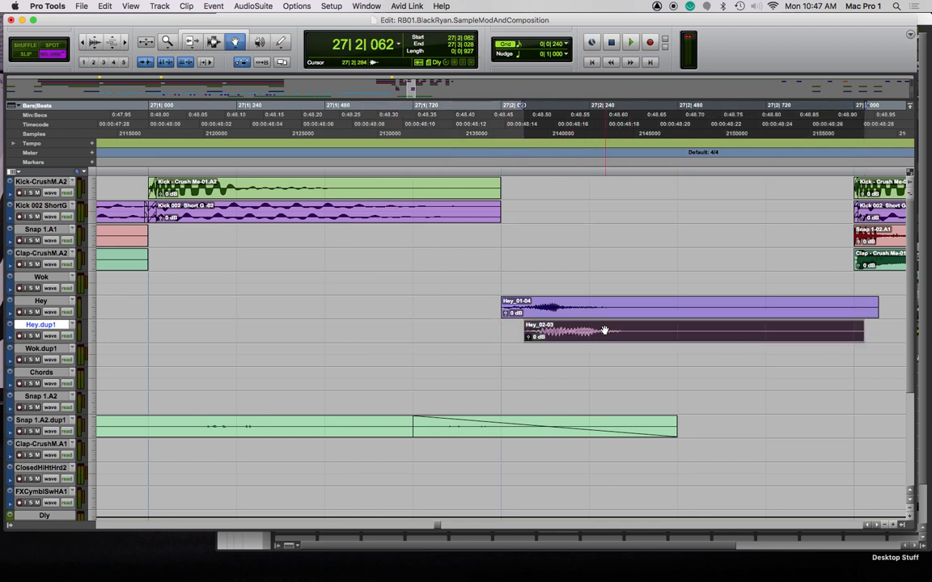
Switch back to absolute Grid mode and snap the Hey_02-03 clip to 27|2|000, aligned with Hey_01-04
click(54, 54)
drag(618, 330, 613, 328)
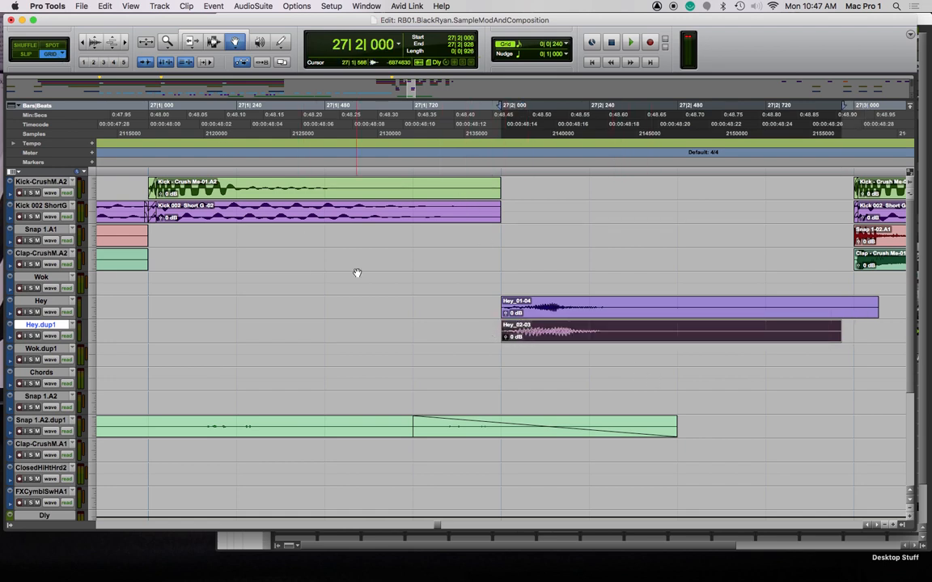
Play the arrangement from the 2nd Section marker through the second pair of Hey clips
key(super+bracketleft)
key(super+bracketleft)
key(super+bracketleft)
key(super+bracketleft)
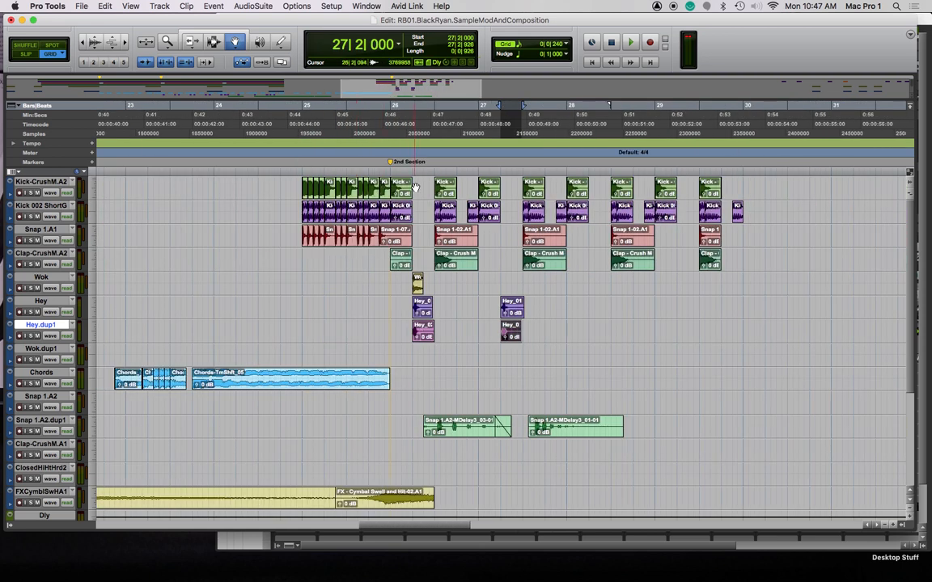
click(389, 163)
key(space)
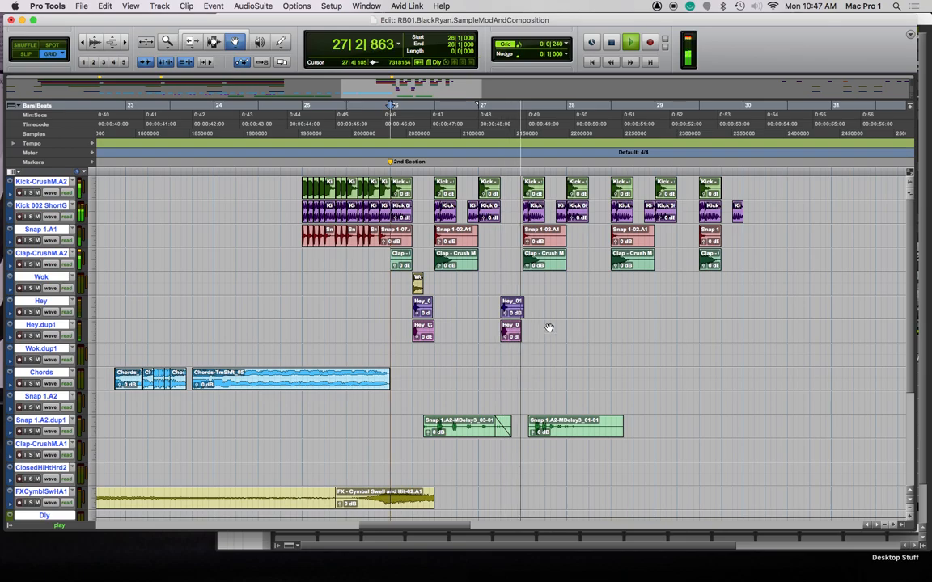
key(space)
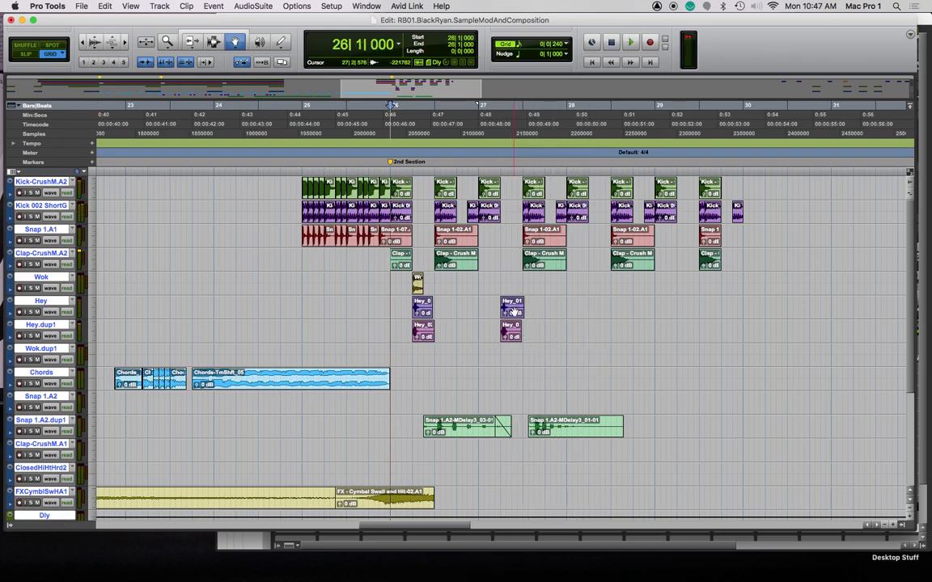
Preview the AudioSuite SansAmp PSA-1 effect at its default settings and render it onto the Hey track's clips at 27|2|000 and 26|2|000
click(513, 312)
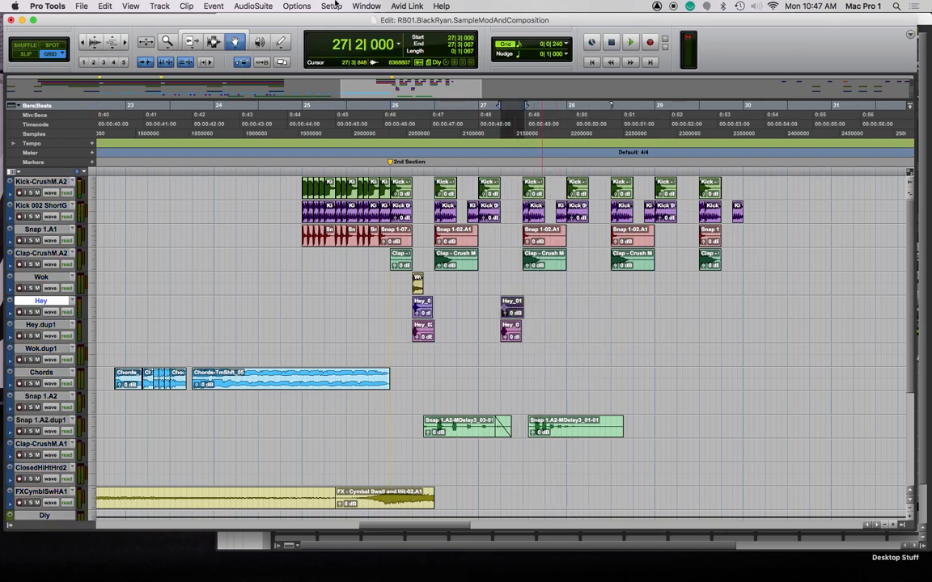
click(251, 6)
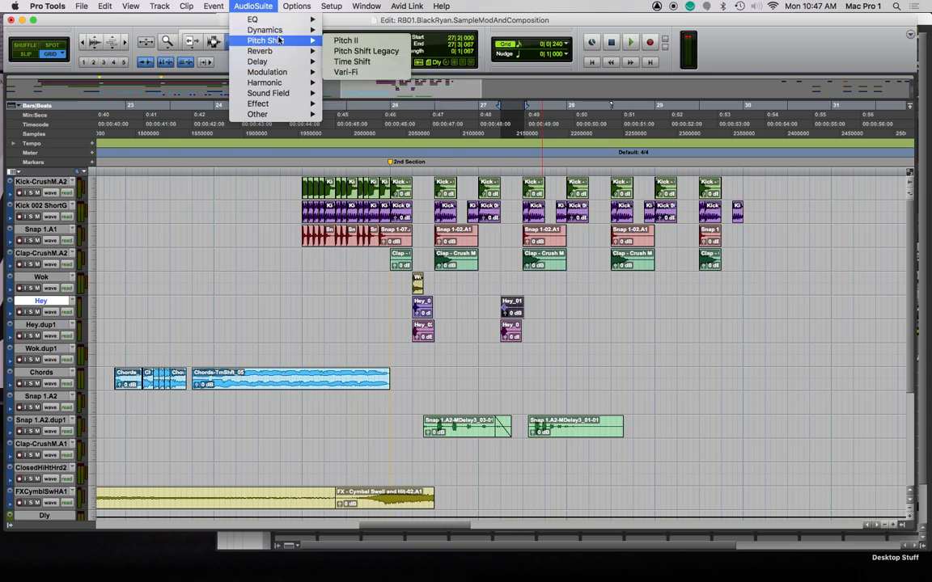
mouse_move(283, 83)
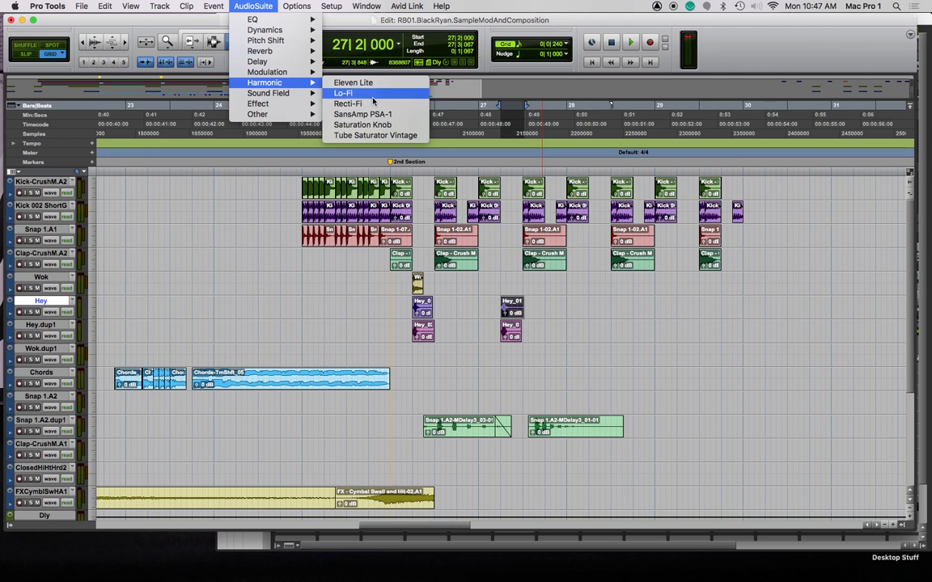
click(399, 117)
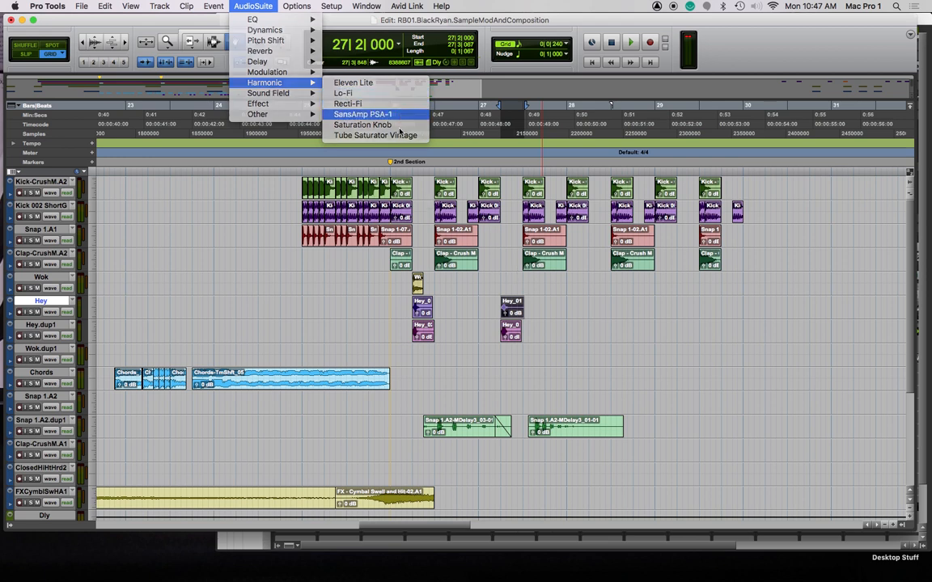
click(274, 217)
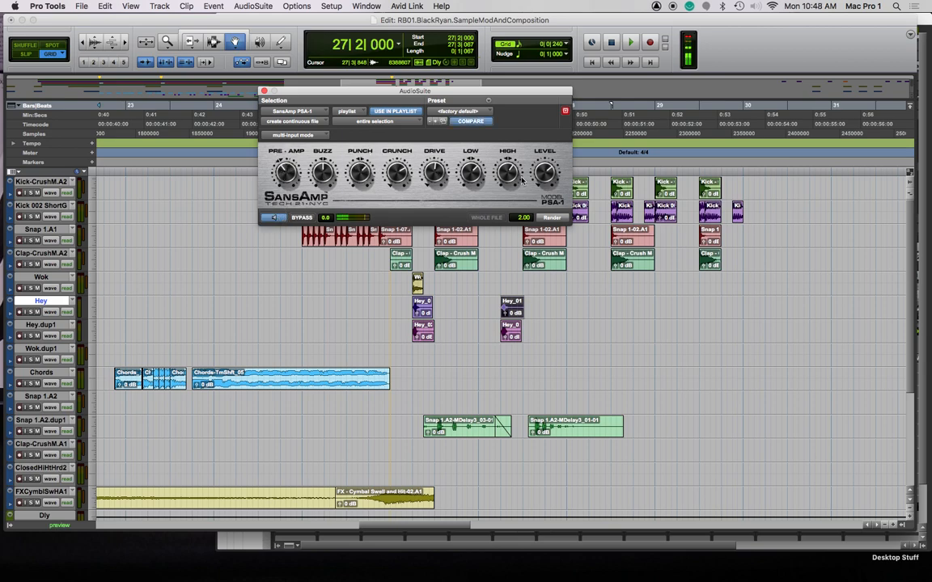
click(551, 217)
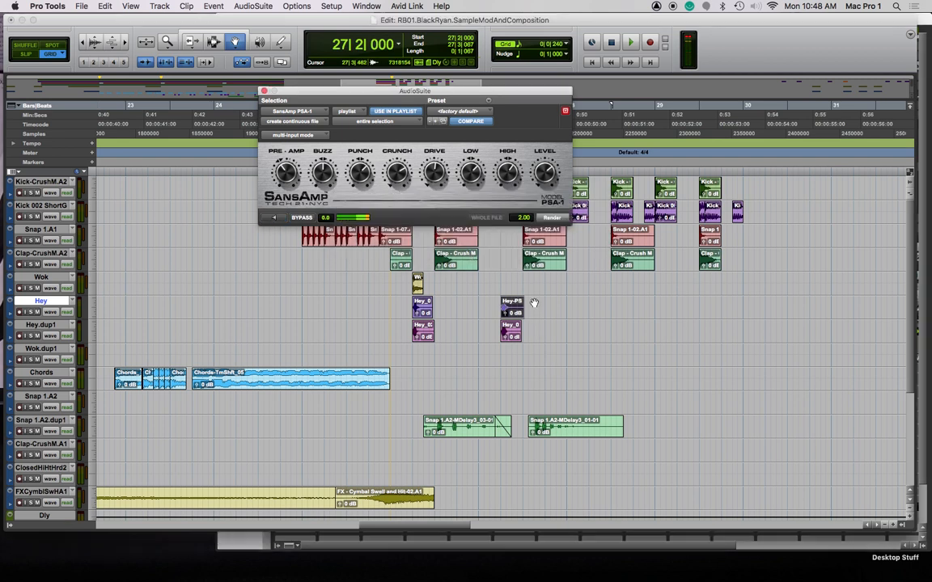
click(424, 306)
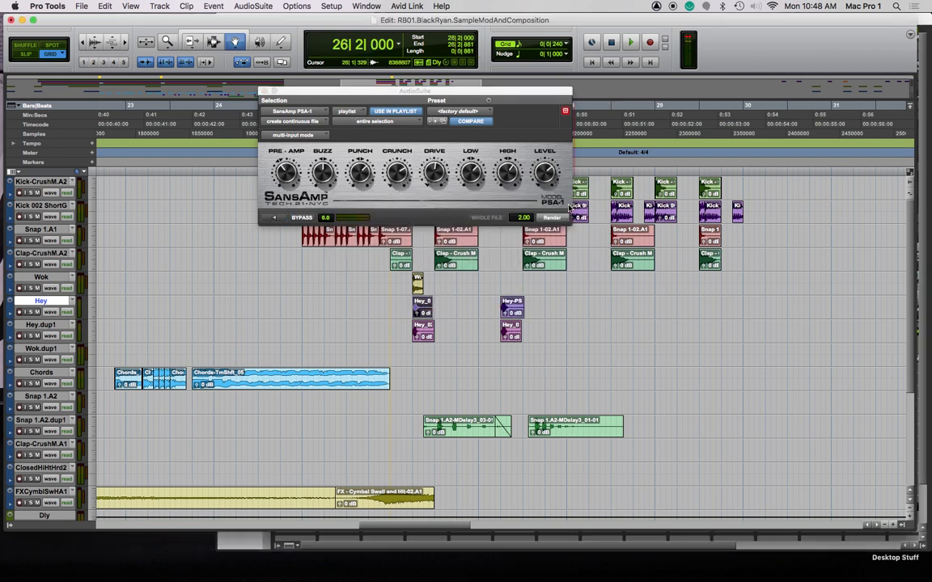
click(552, 218)
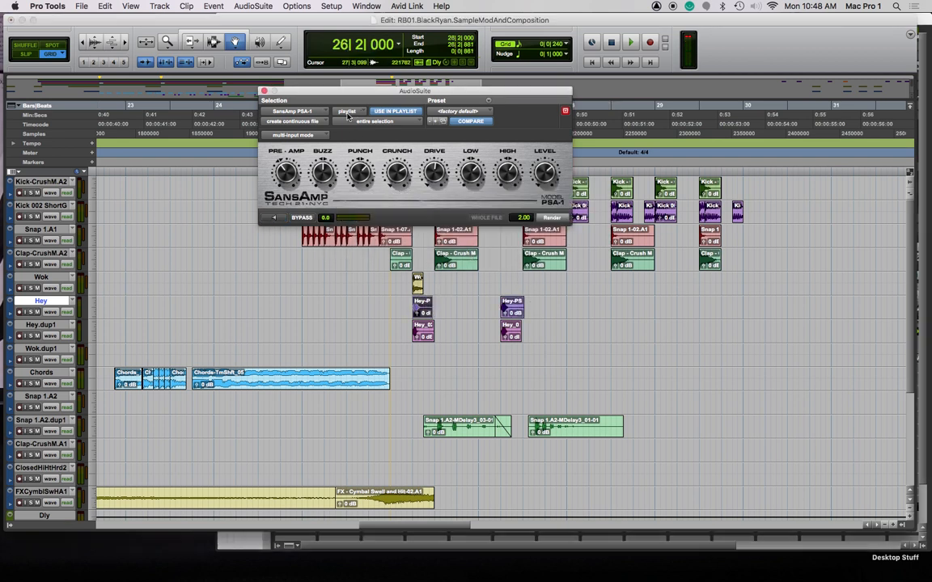
Preview AudioSuite D-Verb on the first Hey clip, using a 31% mix and the Ambient algorithm
click(259, 6)
mouse_move(264, 54)
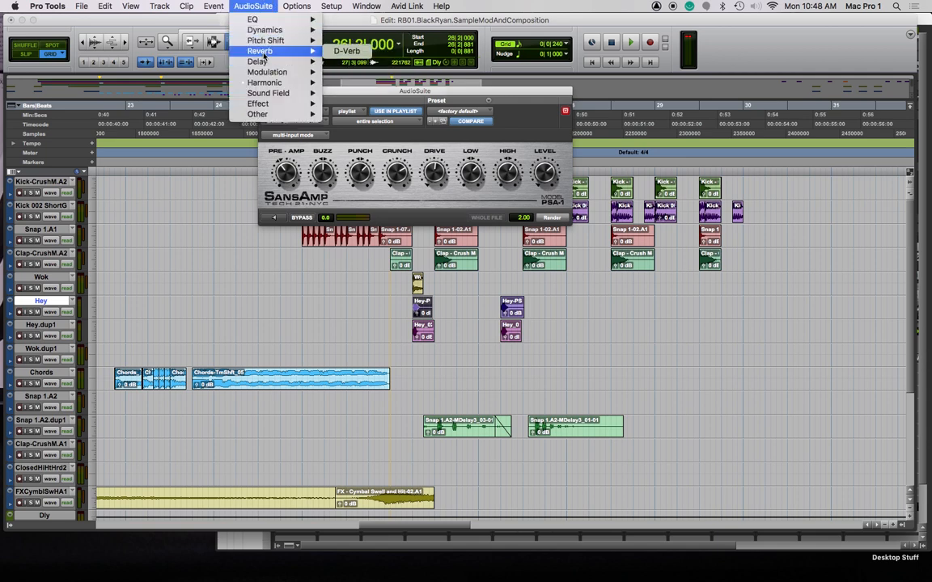
click(346, 51)
click(275, 324)
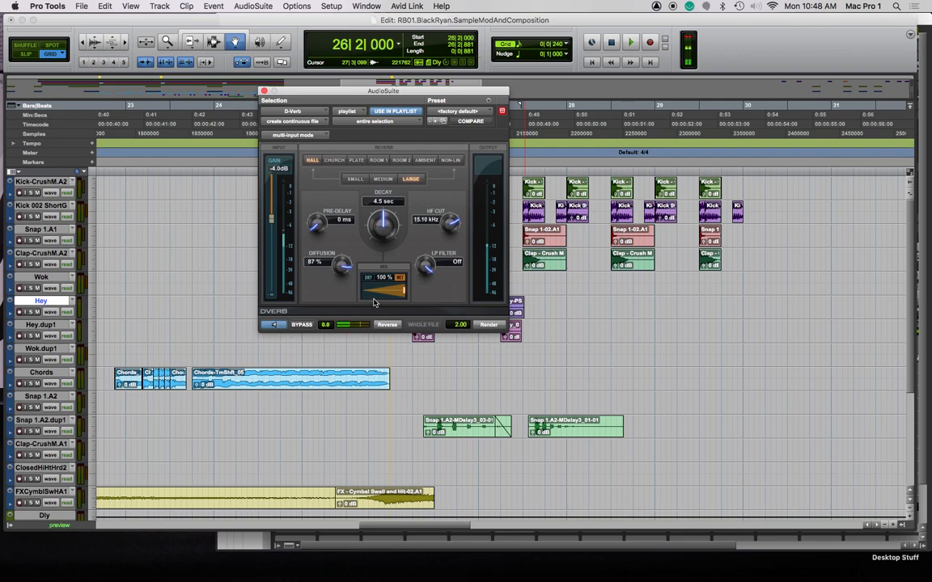
drag(404, 294, 368, 291)
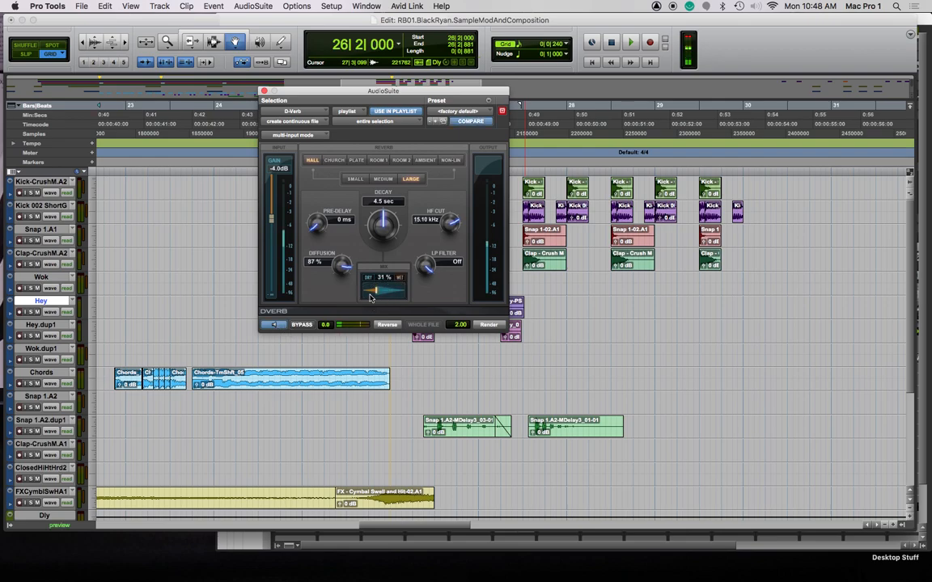
drag(413, 91, 258, 105)
click(279, 175)
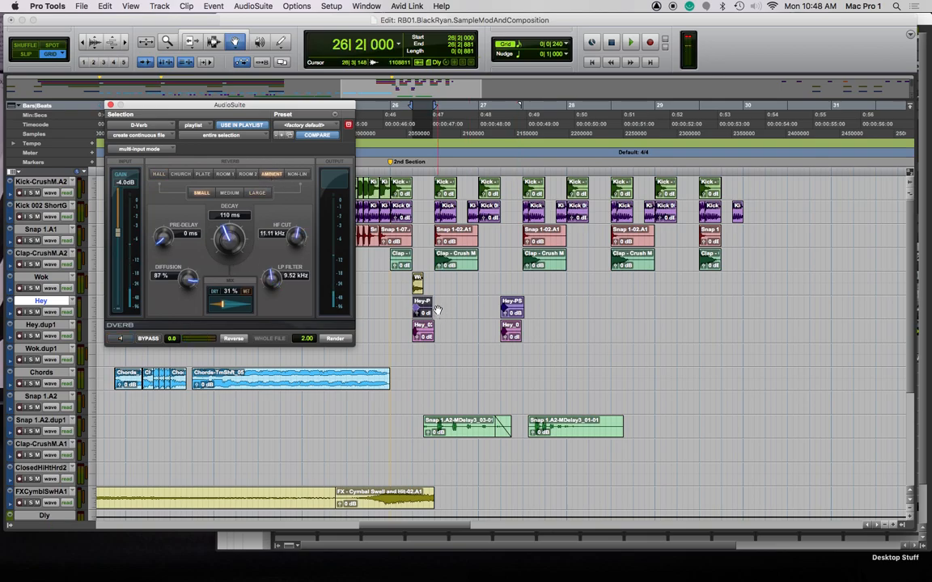
Extend the selection on the first Hey clip to end at 26|3|480, leaving room for the reverb tail
key(F7)
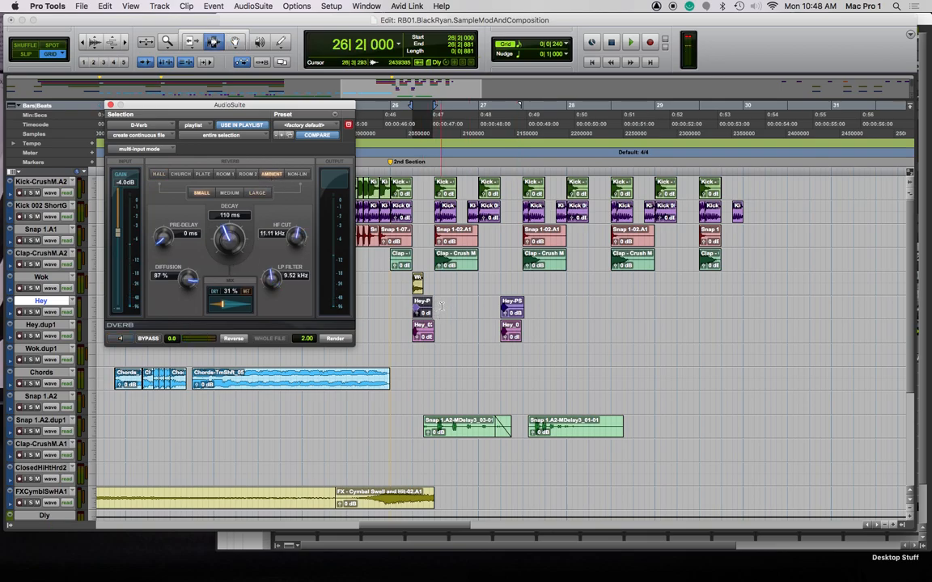
shift+click(442, 306)
shift+click(451, 307)
shift+click(445, 308)
Preview the reverb while trying pre-delay times of 33 ms and 7 ms
drag(171, 234, 174, 229)
click(127, 337)
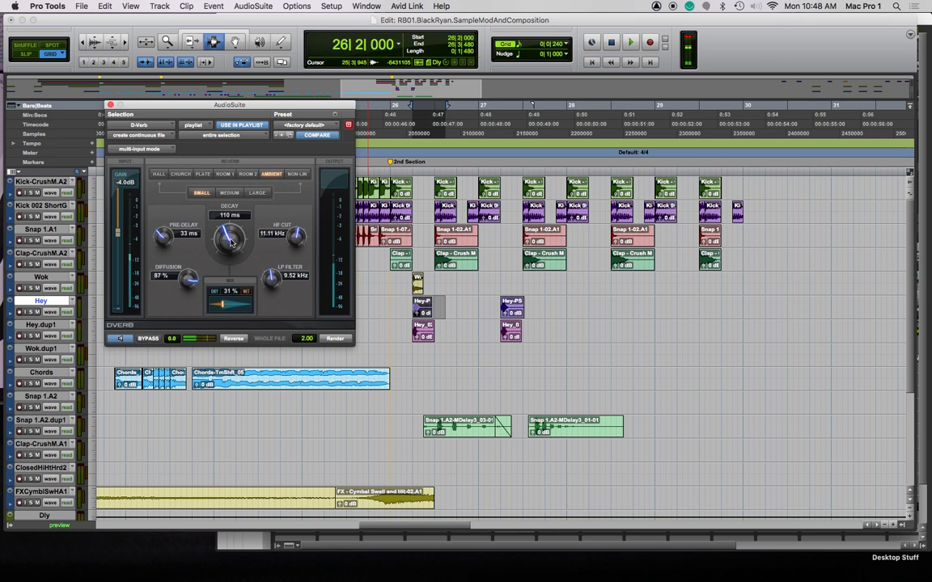
drag(165, 245, 215, 378)
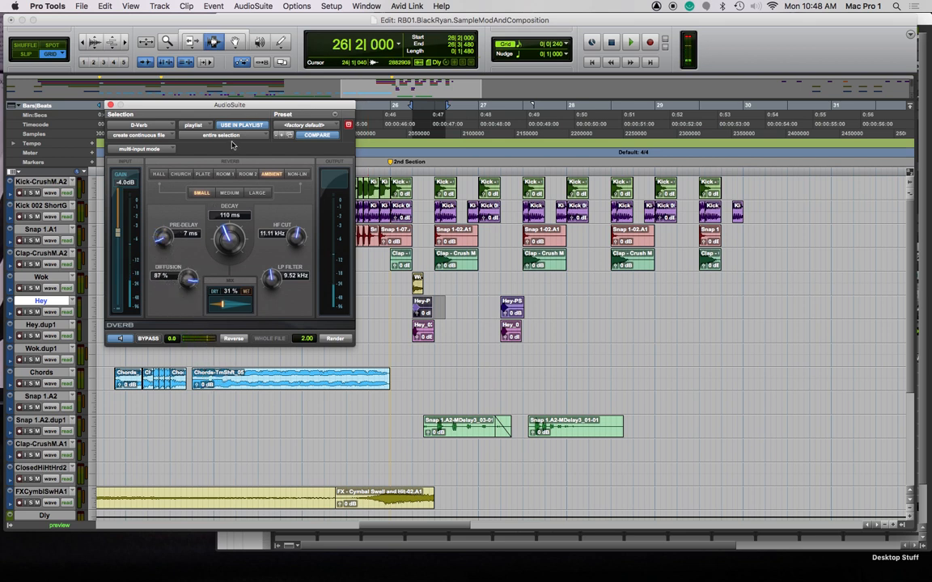
Switch D-Verb to the small Room 2 algorithm with a 23% mix and render it onto the extended first Hey selection
click(248, 174)
click(201, 193)
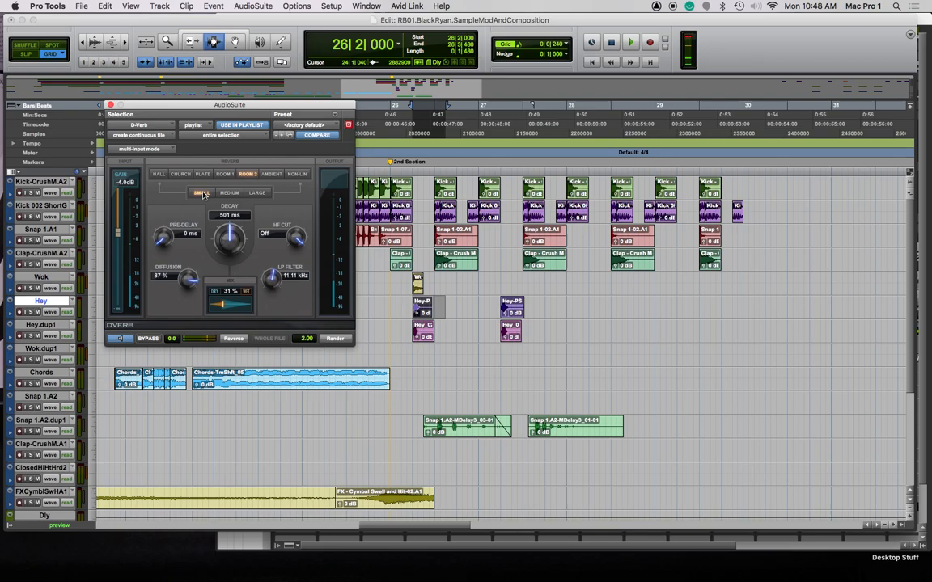
drag(228, 296, 219, 301)
click(339, 341)
Render the same D-Verb settings onto the Hey track's clip at 27|2|000 with its selection extended to 27|3|720, and close the effect
click(520, 312)
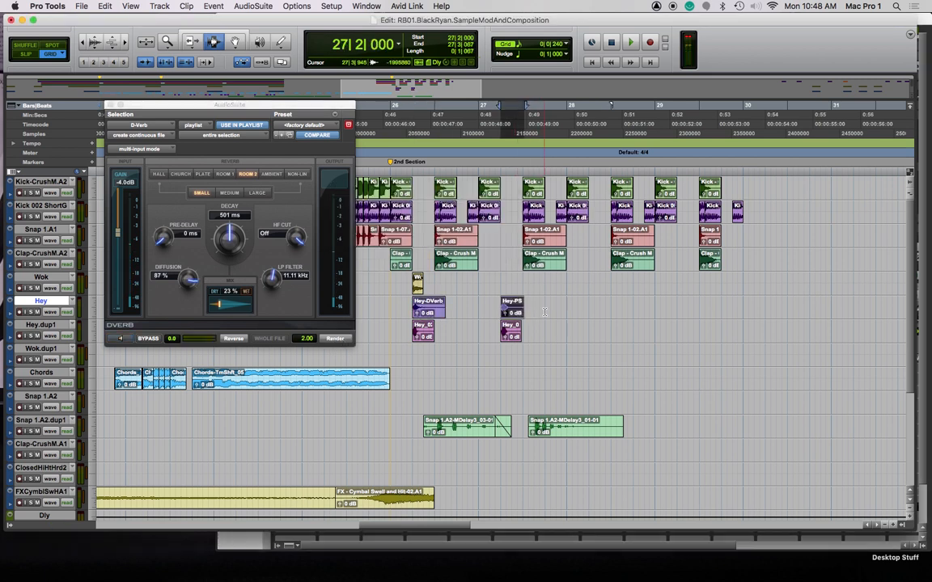
shift+click(540, 311)
click(335, 338)
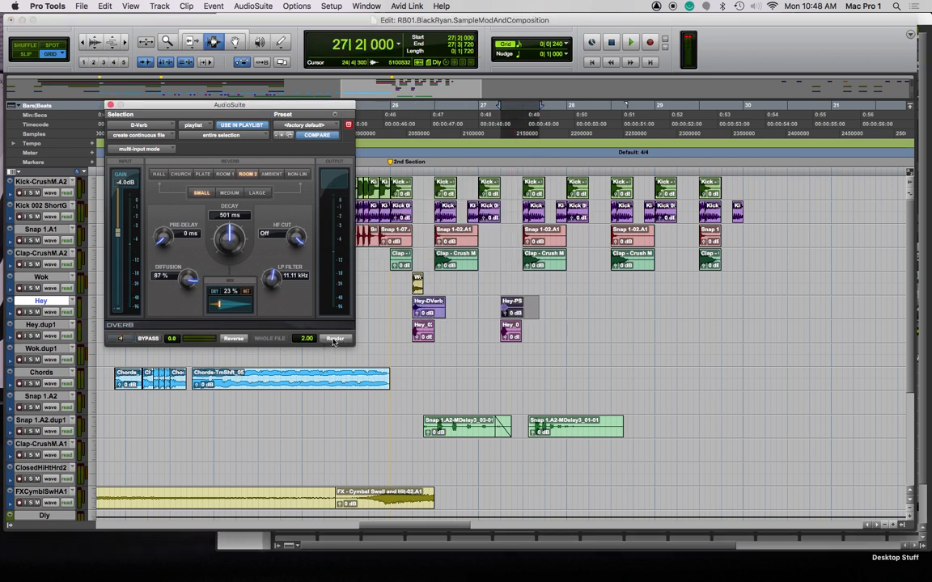
click(110, 105)
click(251, 6)
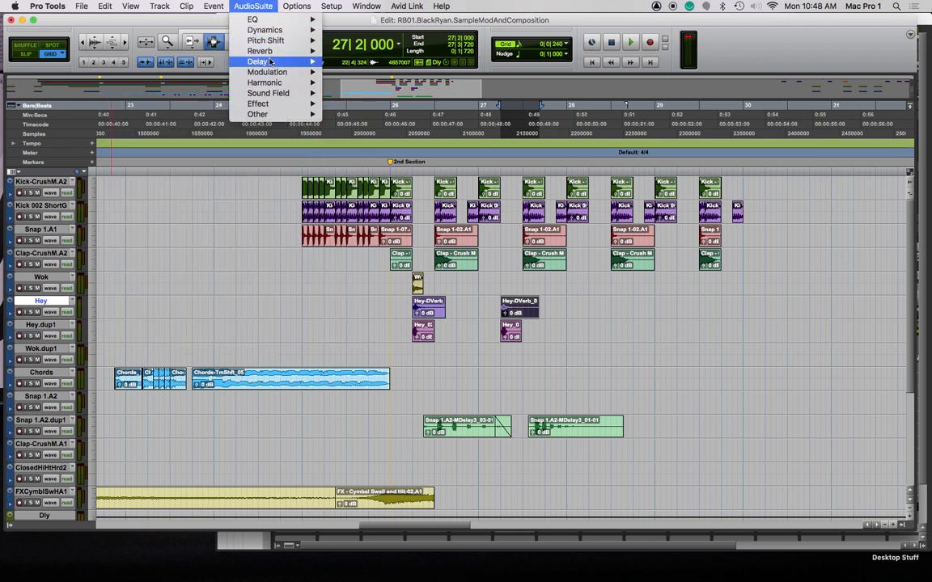
mouse_move(273, 74)
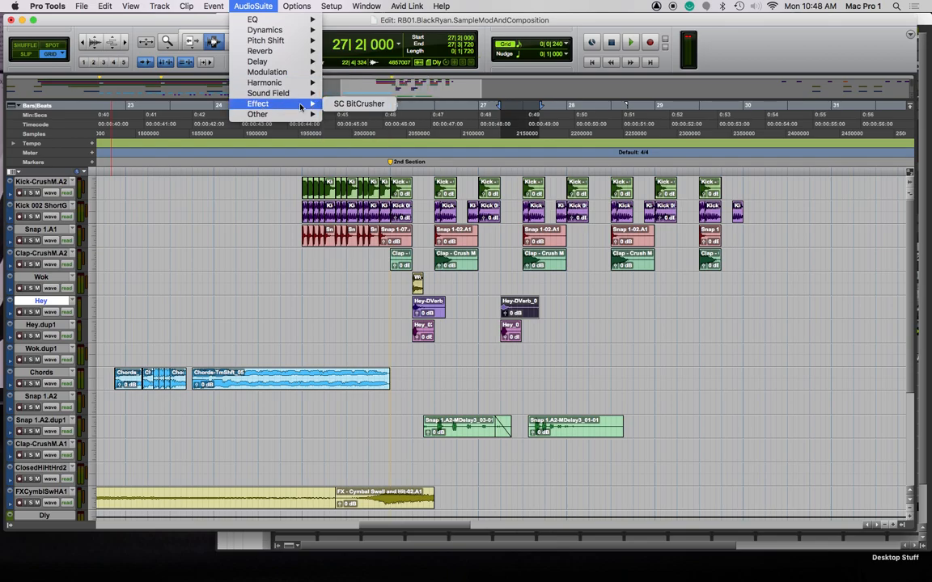
mouse_move(271, 103)
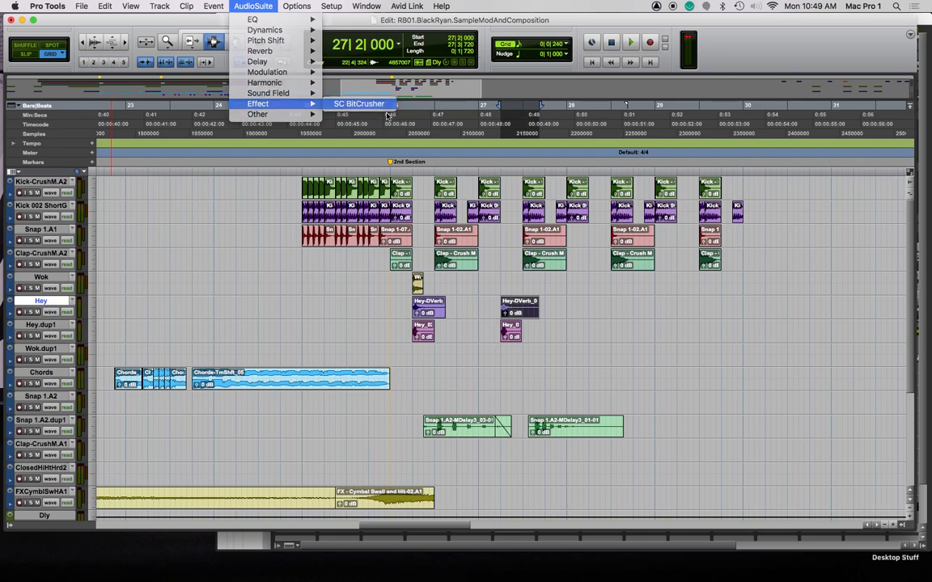
click(359, 104)
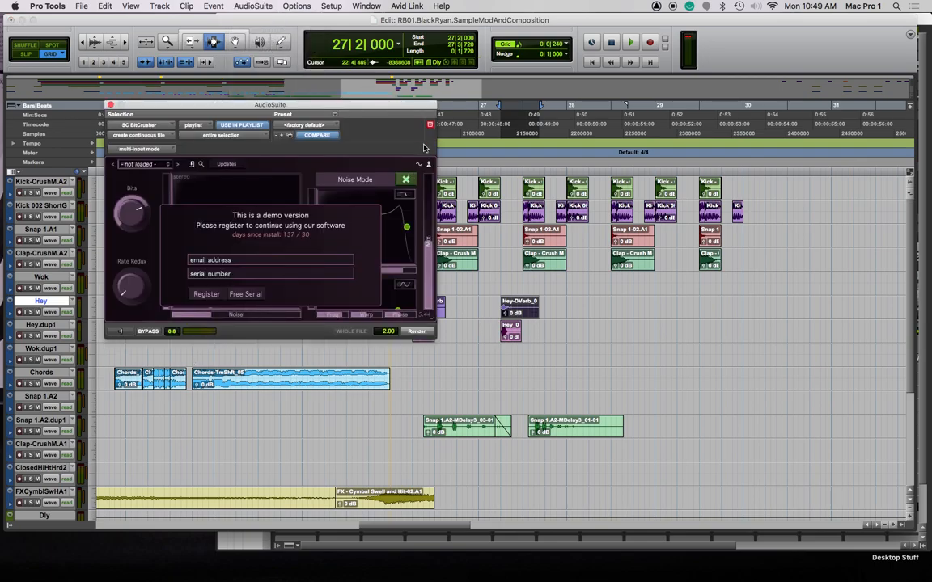
click(111, 105)
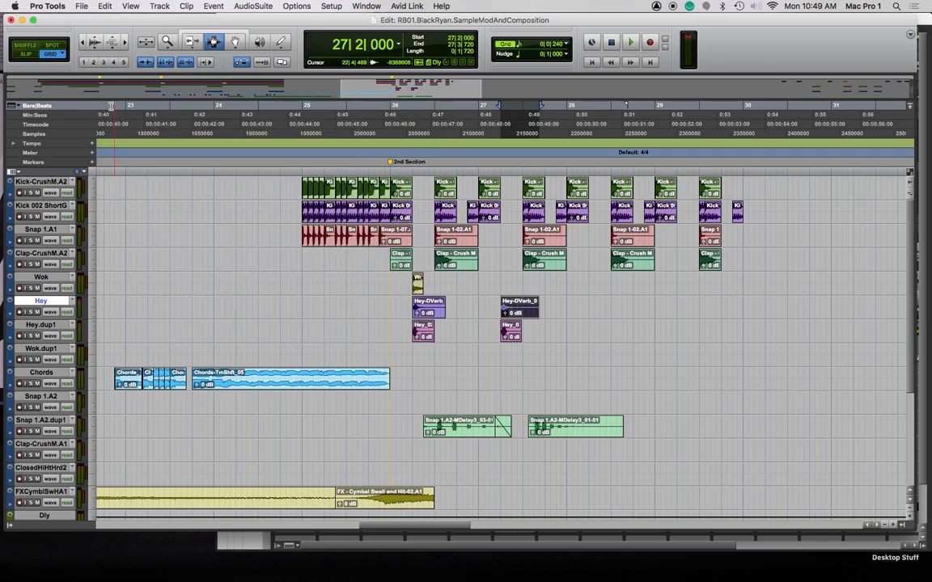
Try AudioSuite Lo-Fi on the second Hey clip, previewing distortion 4.0, noise 23% and saturation 2.3
click(253, 6)
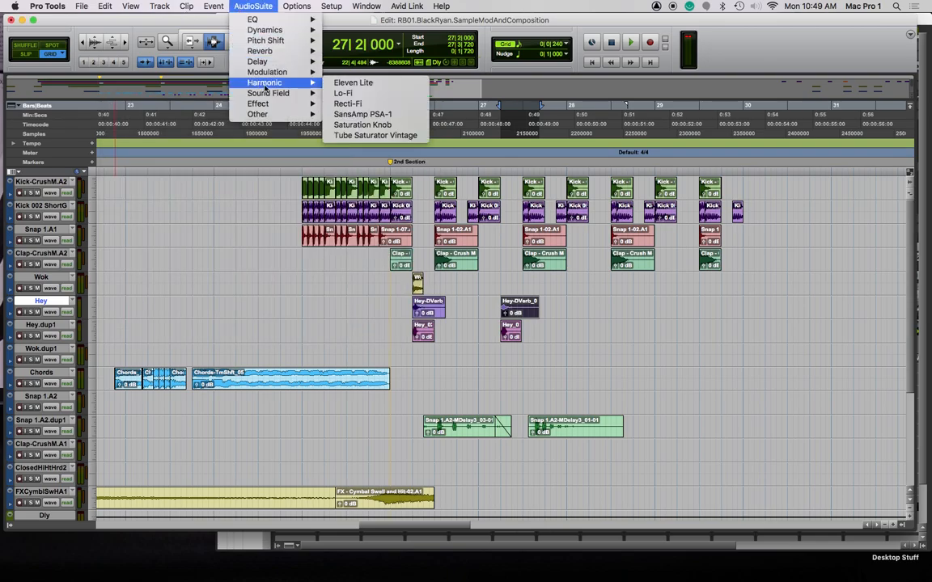
click(363, 94)
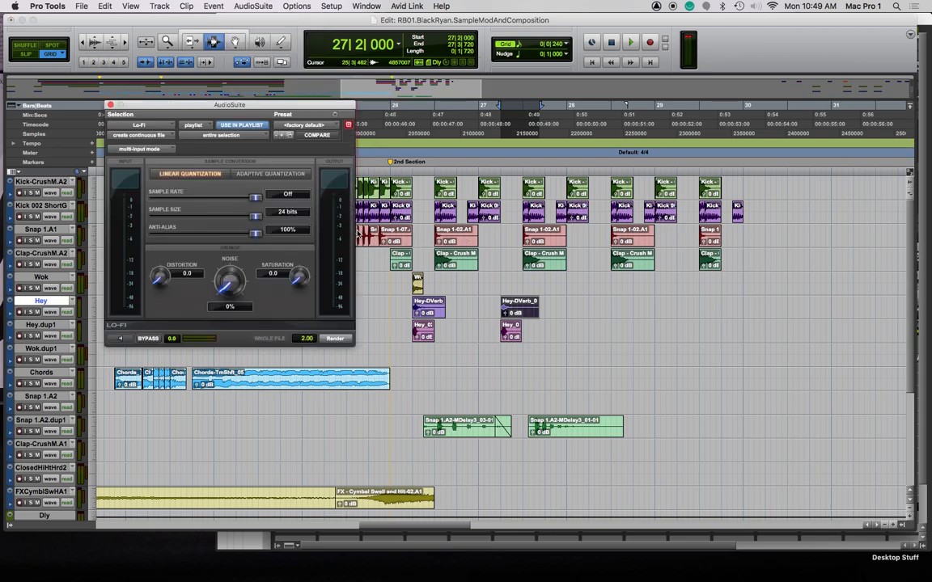
click(120, 338)
drag(160, 275, 136, 201)
drag(229, 282, 229, 253)
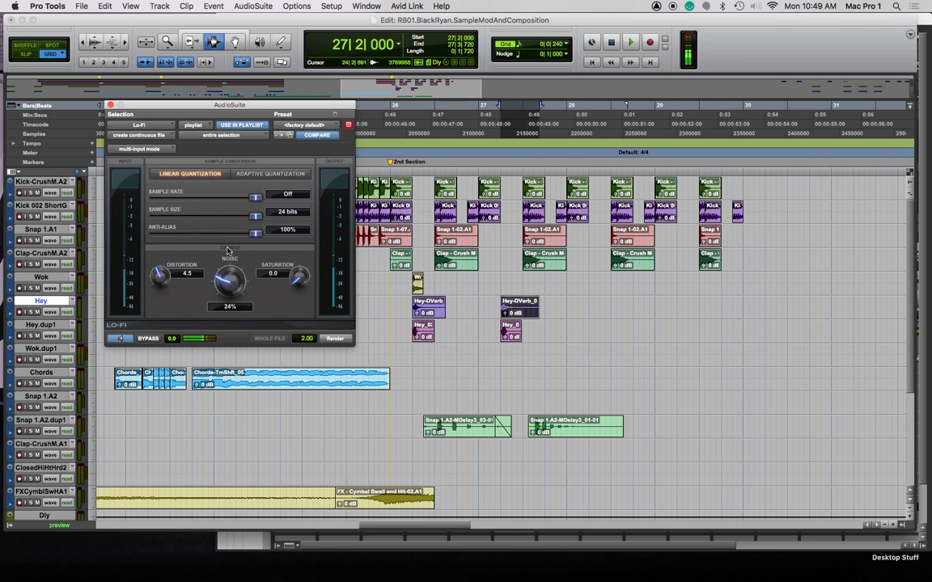
drag(300, 279, 300, 251)
drag(161, 276, 161, 286)
Try Lo-Fi with a 20-bit sample size, 27% anti-alias, saturation 2.8 and adaptive quantization, and close it without rendering
drag(256, 201, 239, 220)
drag(215, 239, 188, 246)
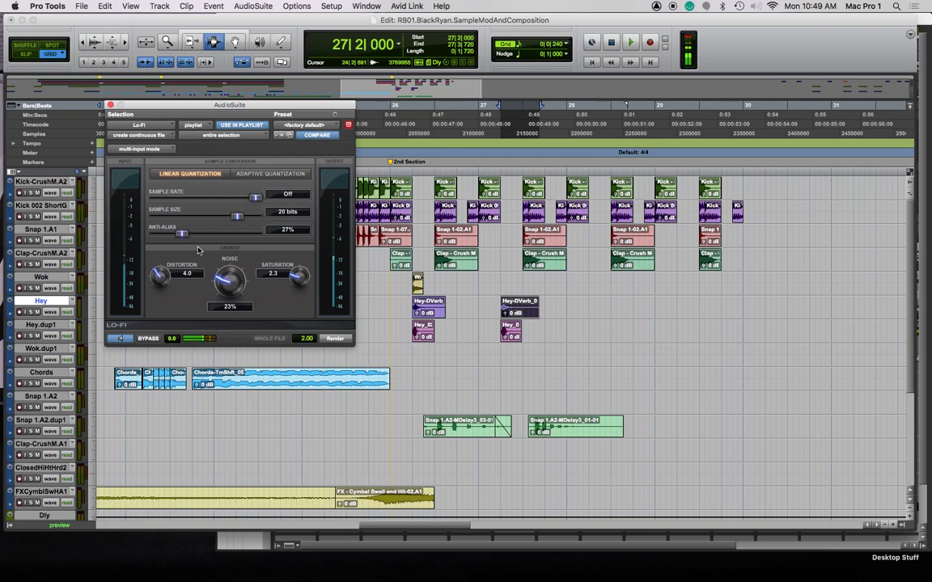
drag(295, 279, 296, 273)
click(270, 173)
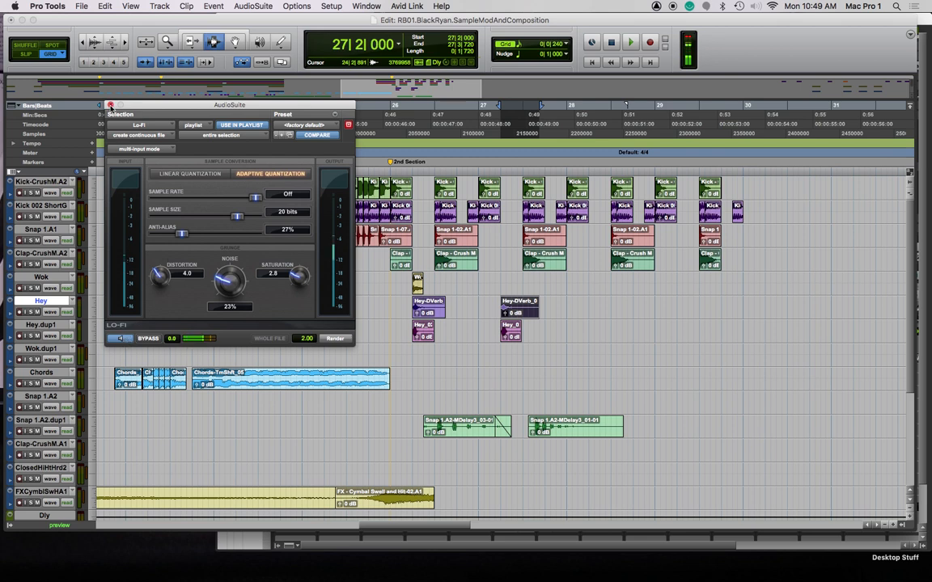
key(super+w)
Preview AudioSuite Recti-Fi on the Hey clip at 27|2|000 with a 544 Hz pre-filter, negative rectification and a 6376 Hz post-filter
click(253, 6)
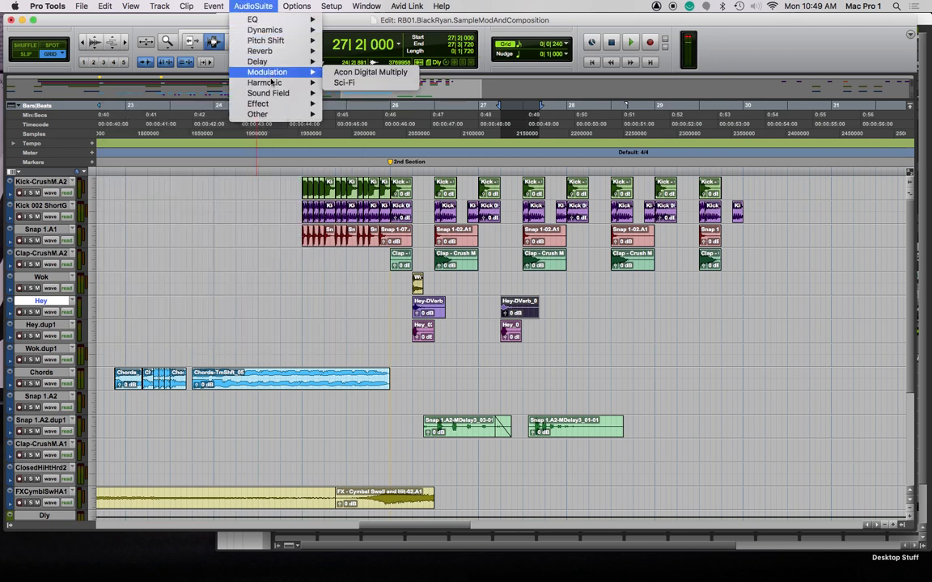
mouse_move(276, 84)
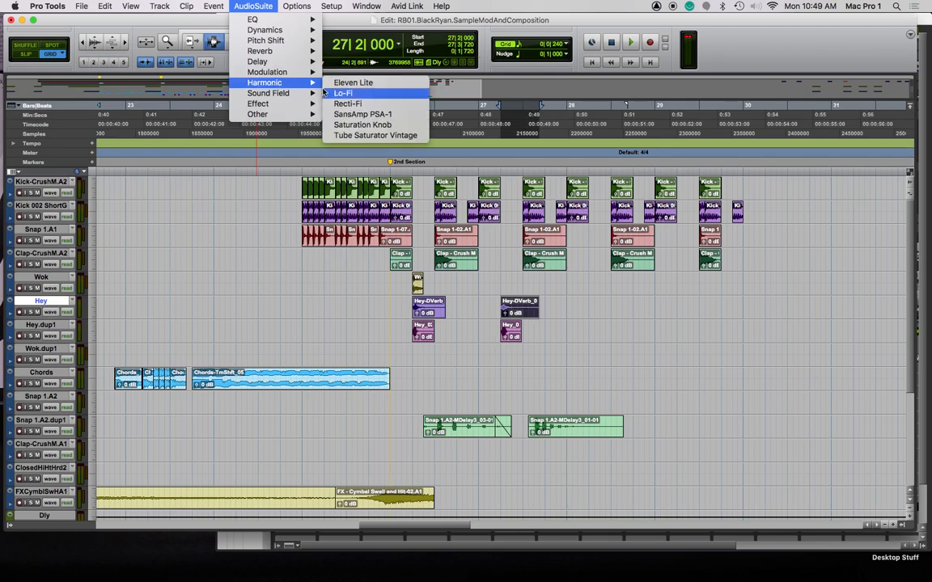
click(374, 102)
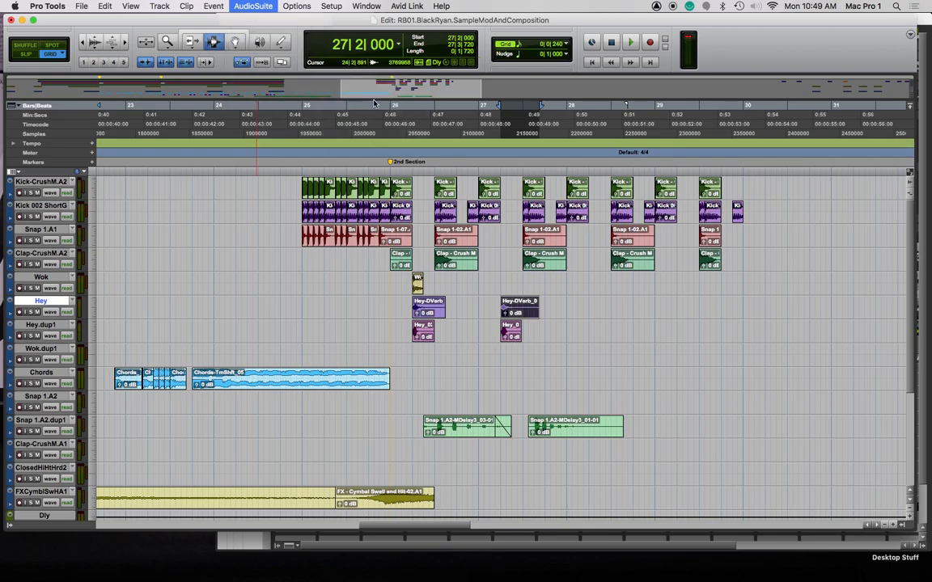
click(121, 325)
drag(174, 265, 254, 267)
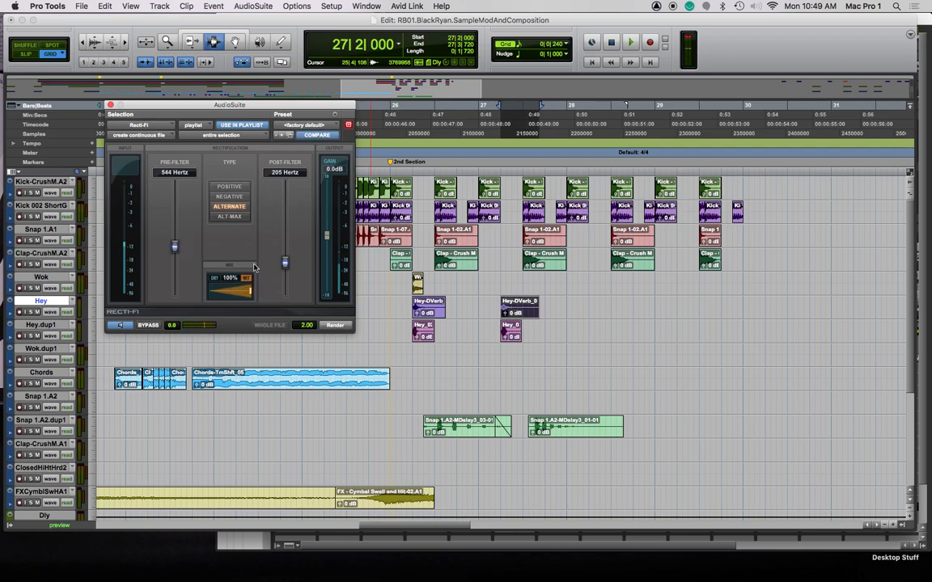
click(226, 197)
drag(286, 261, 288, 206)
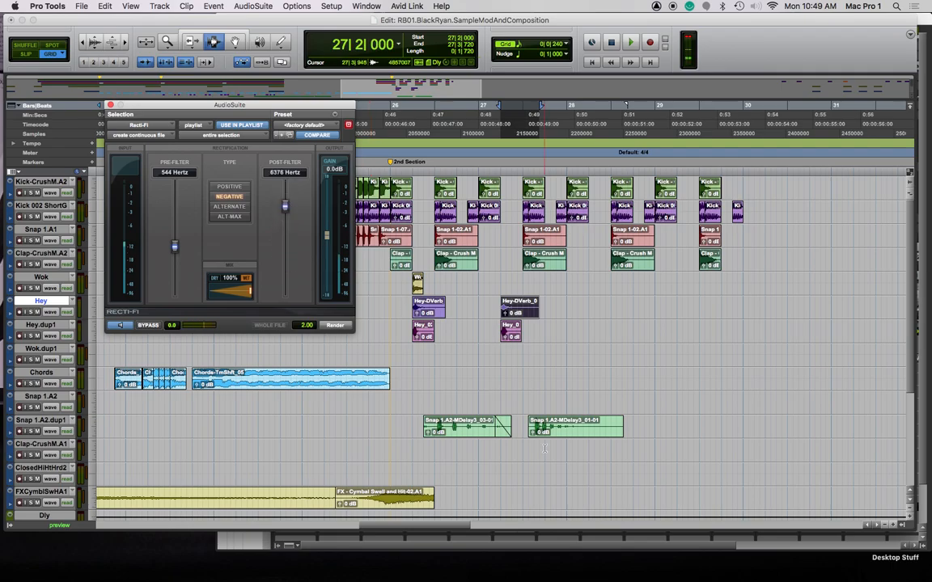
Copy the Hey clip at 27|2|000 to 28|1|000, render Recti-Fi onto the copy, and close the effect
click(525, 313)
drag(525, 312, 590, 310)
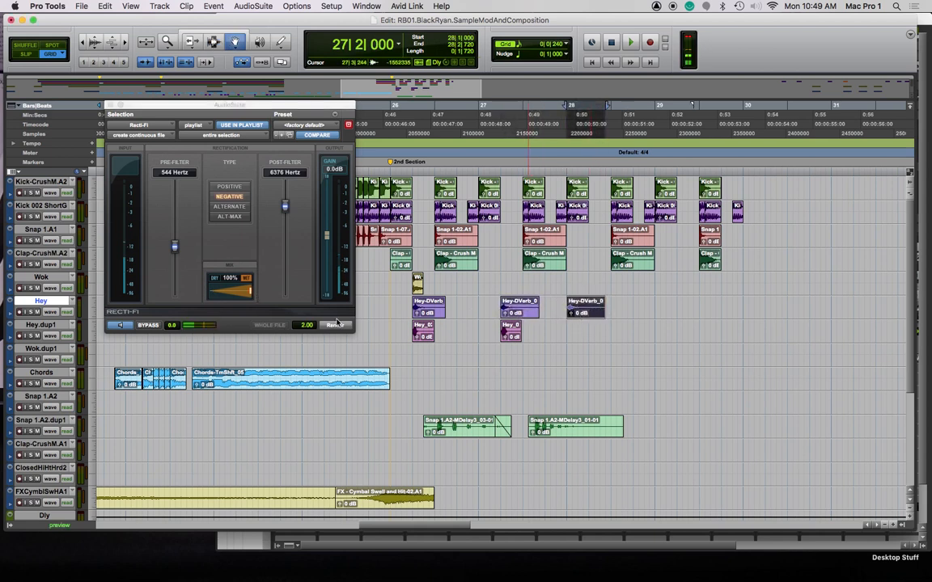
click(335, 325)
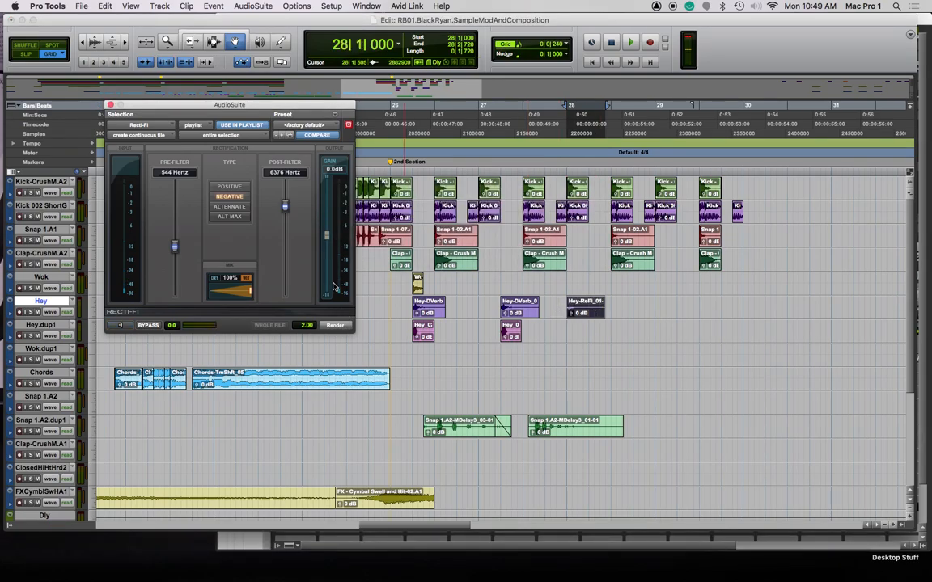
click(110, 105)
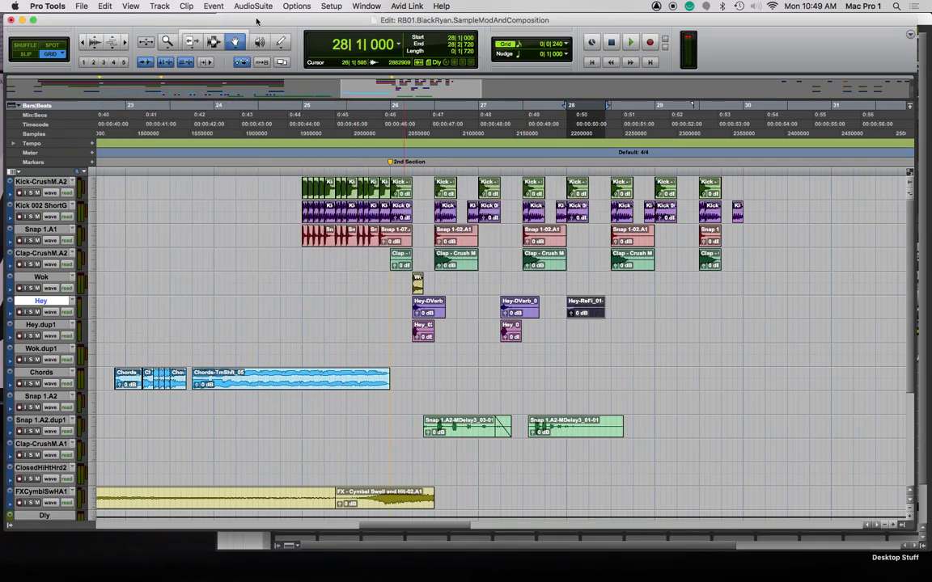
Preview AudioSuite Sci-Fi on the Hey clip at 27|2|000 with Freak Mod at 648.5 Hz, 46.9% depth, and a 16.7 Hz LFO at 81.0%
click(509, 309)
click(245, 7)
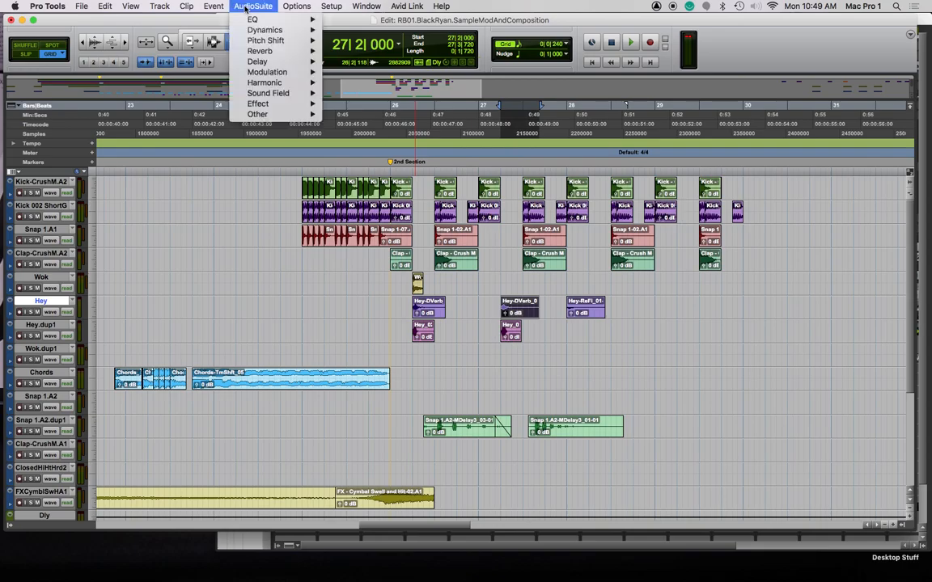
mouse_move(298, 72)
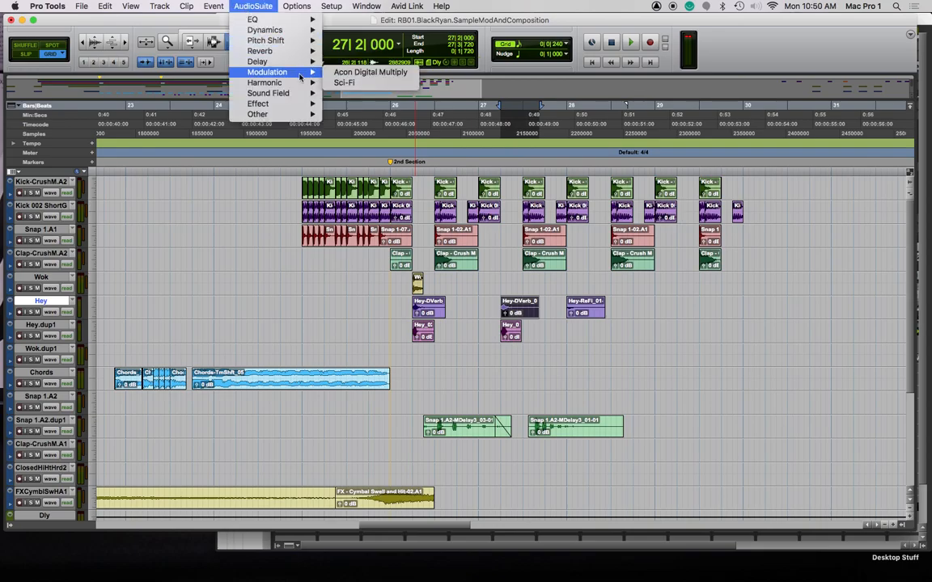
click(345, 82)
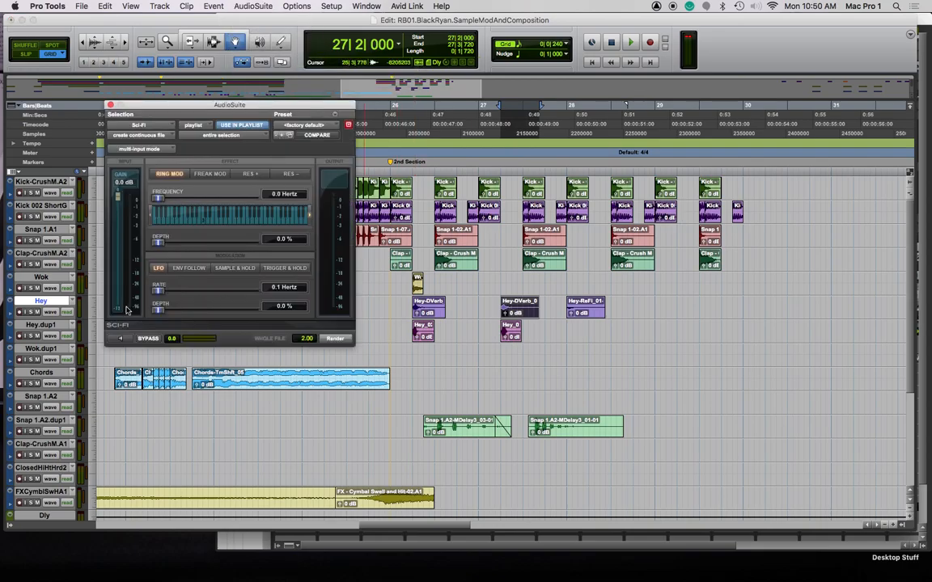
click(120, 338)
drag(158, 292, 181, 291)
drag(157, 242, 194, 244)
mouse_move(161, 204)
mouse_down()
mouse_move(173, 203)
mouse_move(161, 199)
mouse_up()
click(203, 174)
drag(193, 243, 169, 246)
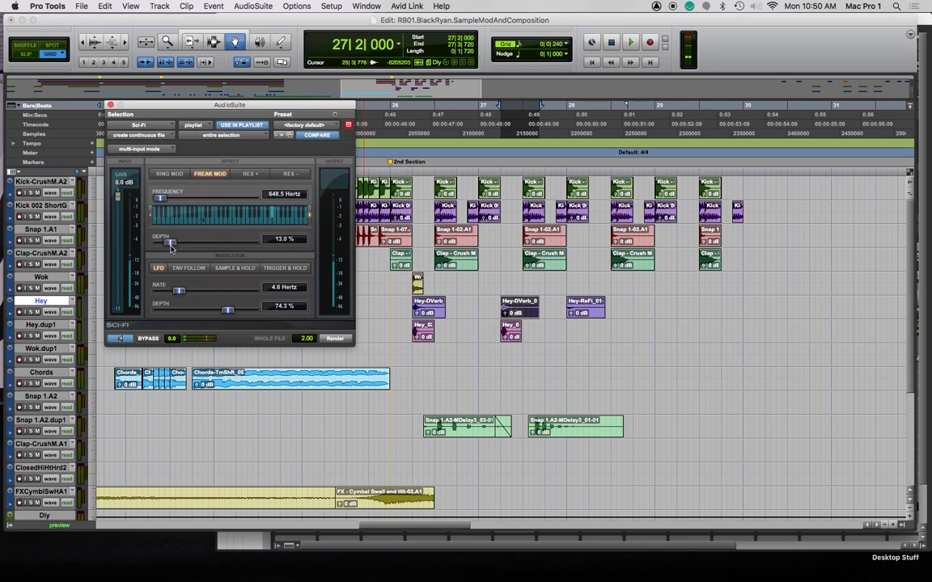
drag(178, 290, 236, 290)
drag(170, 243, 203, 242)
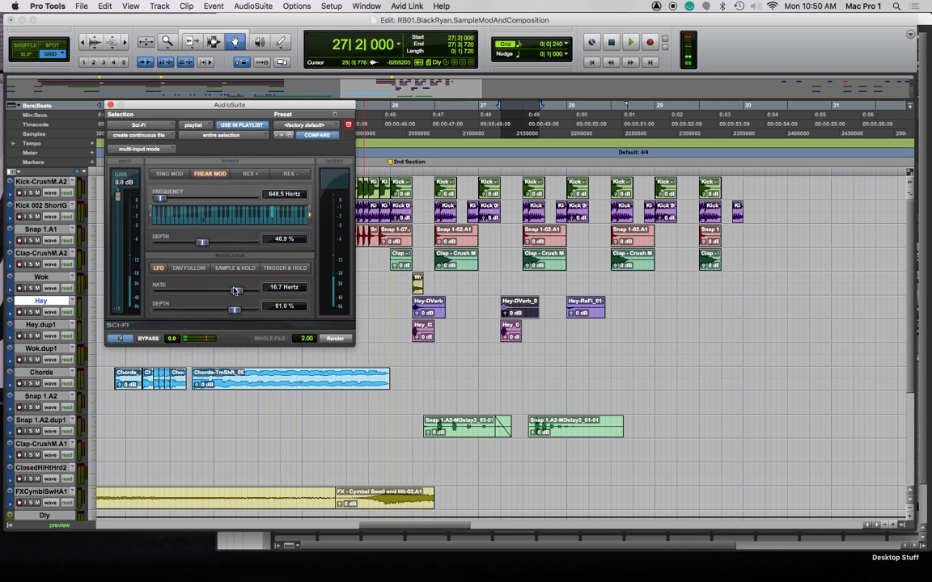
Switch Sci-Fi's modulation to Env Follow with 2.5% slewing and 15.8% depth, set Freak Mod to 252.0 Hz and 11.3% depth, and close it
drag(238, 293, 168, 295)
mouse_move(234, 311)
mouse_down()
mouse_move(162, 312)
mouse_move(175, 291)
mouse_move(188, 310)
mouse_move(222, 311)
mouse_up()
click(233, 270)
click(189, 268)
drag(175, 291, 163, 291)
drag(223, 312, 172, 311)
drag(202, 242, 166, 241)
drag(157, 199, 161, 199)
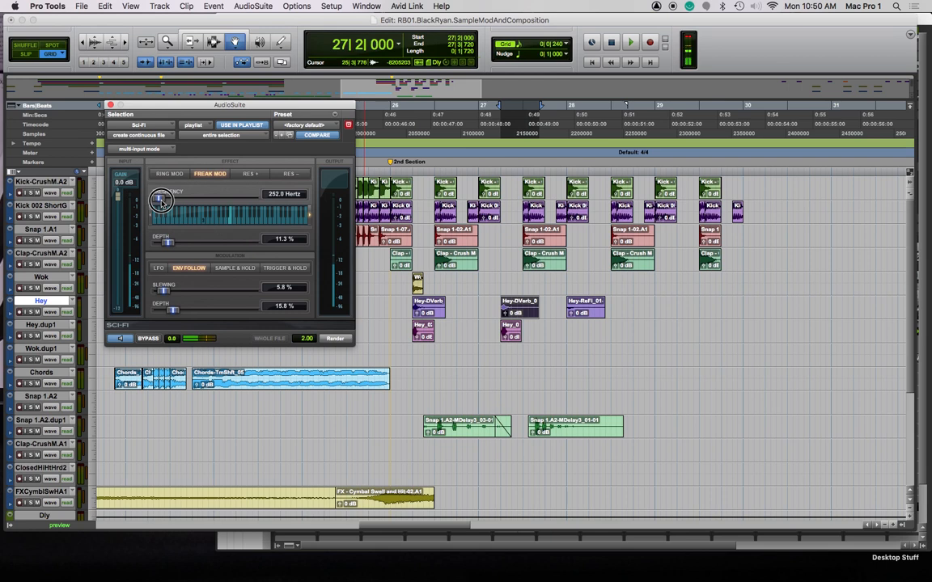
drag(164, 291, 161, 292)
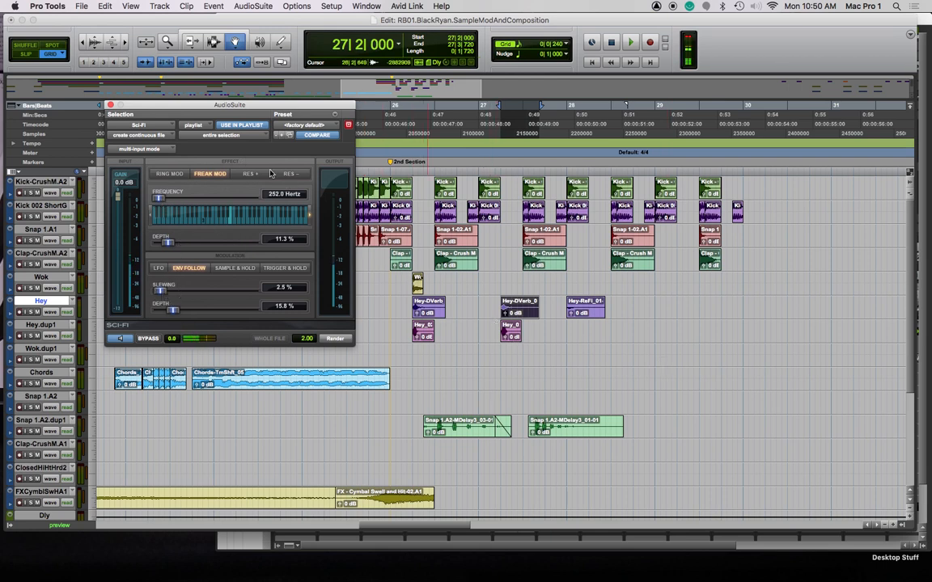
click(110, 105)
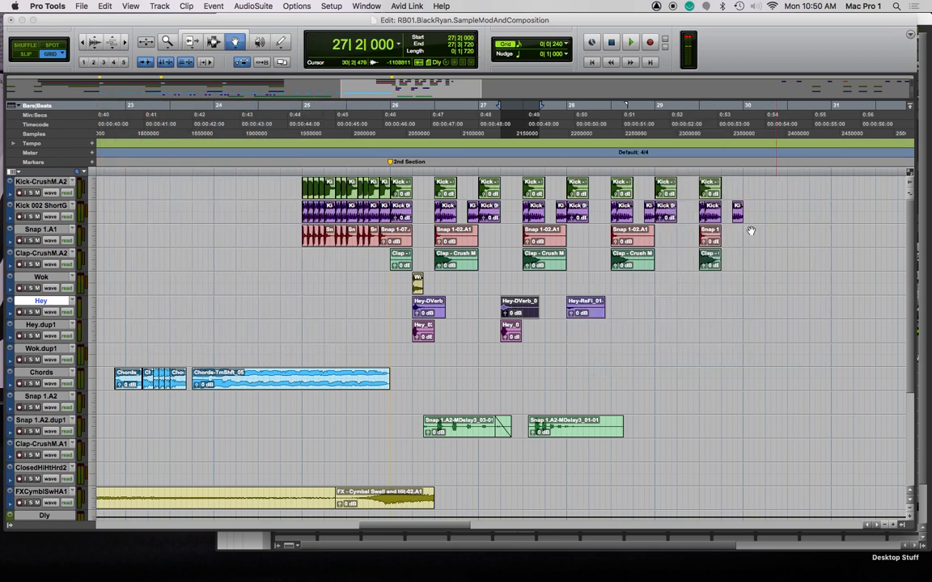
Duplicate the Hey track once without its active playlist, inserting the duplicate after the selected track
right_click(43, 306)
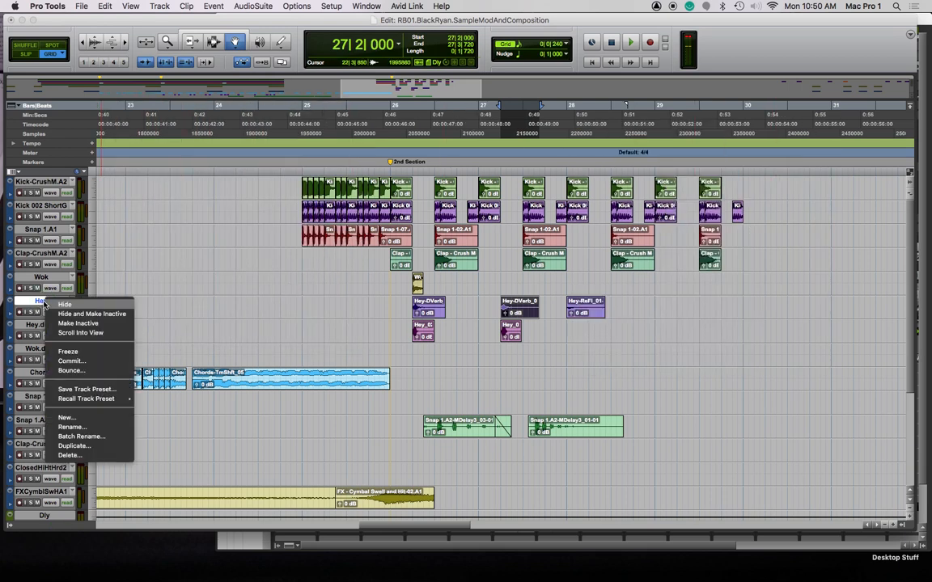
click(73, 446)
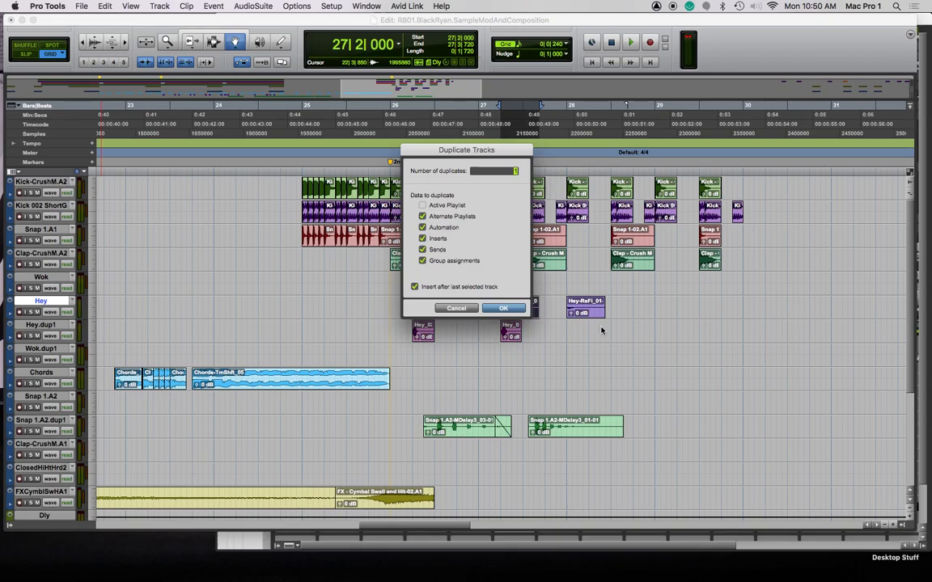
click(521, 311)
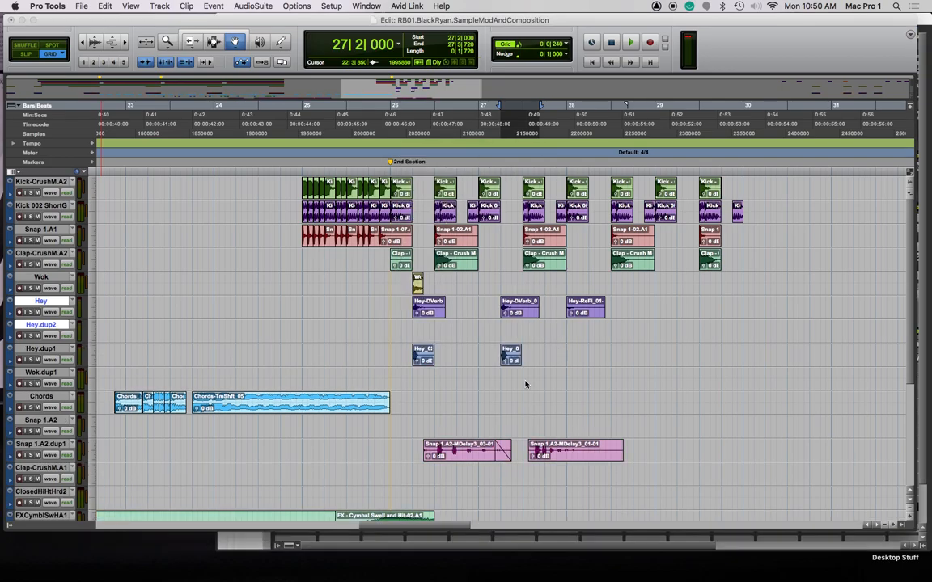
Copy the D-Verb Hey clips at 27|2|000 and 26|2|000 onto the empty duplicate track and render Sci-Fi onto both copies
drag(523, 311, 522, 330)
drag(432, 312, 429, 330)
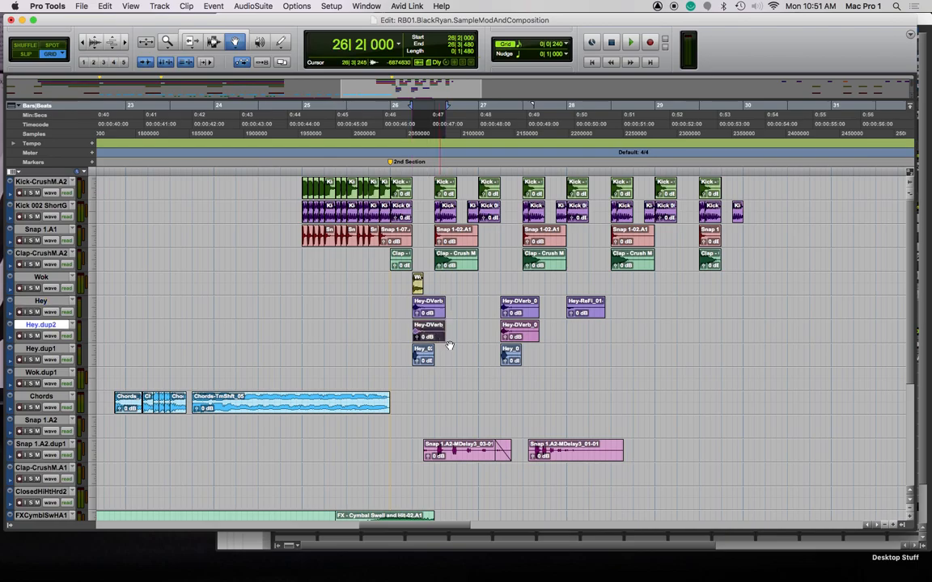
click(522, 331)
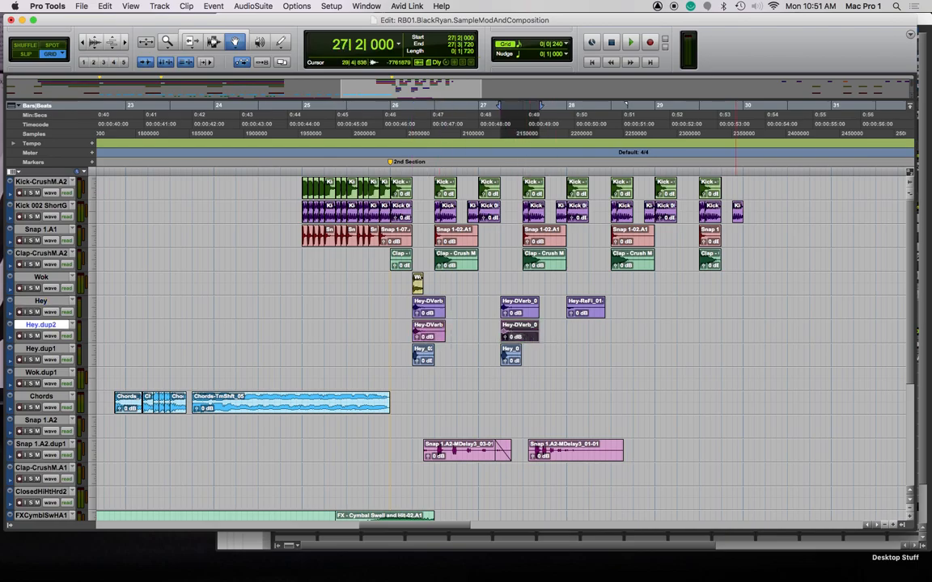
click(432, 331)
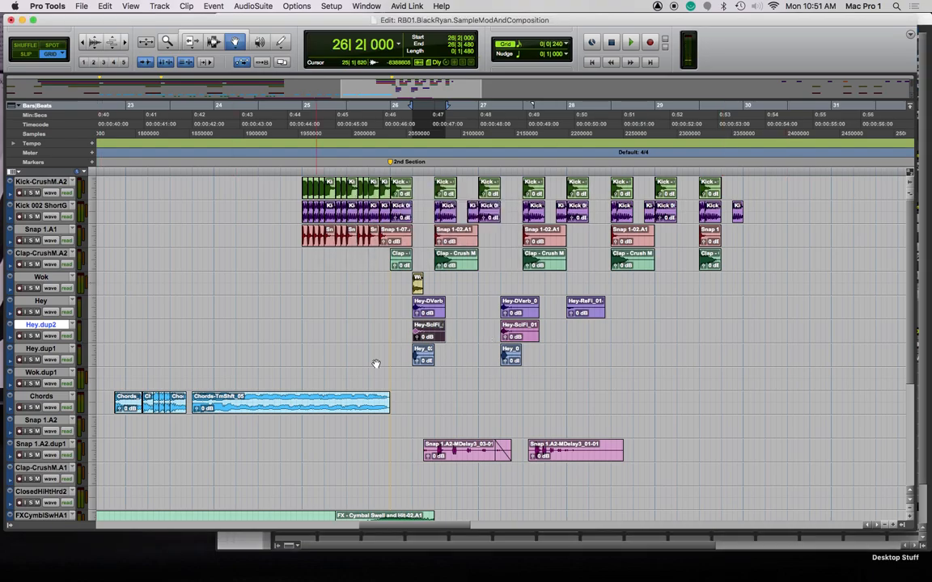
Play the second section from 25|4|720, stop, and move the Recti-Fi Hey clip to 28|4|000
click(383, 166)
key(space)
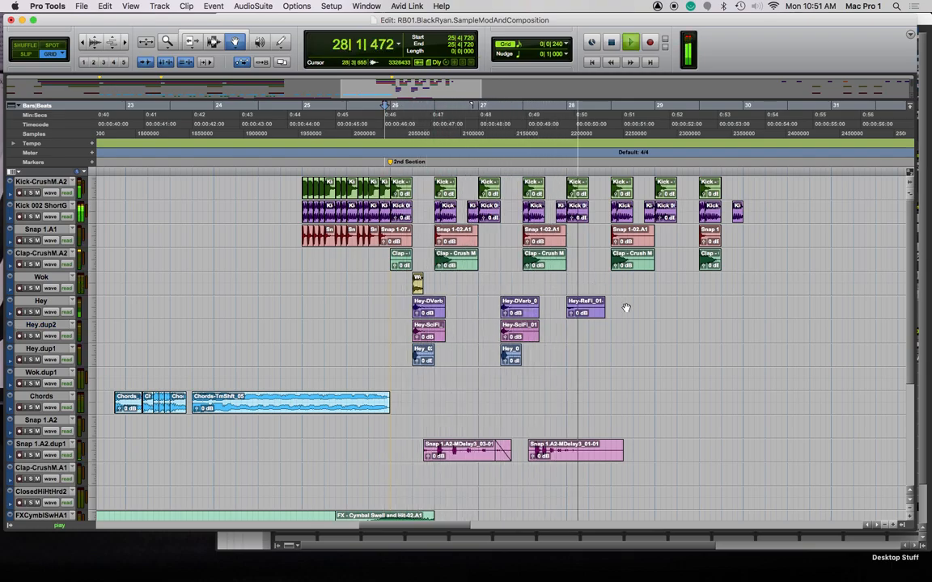
key(space)
click(600, 311)
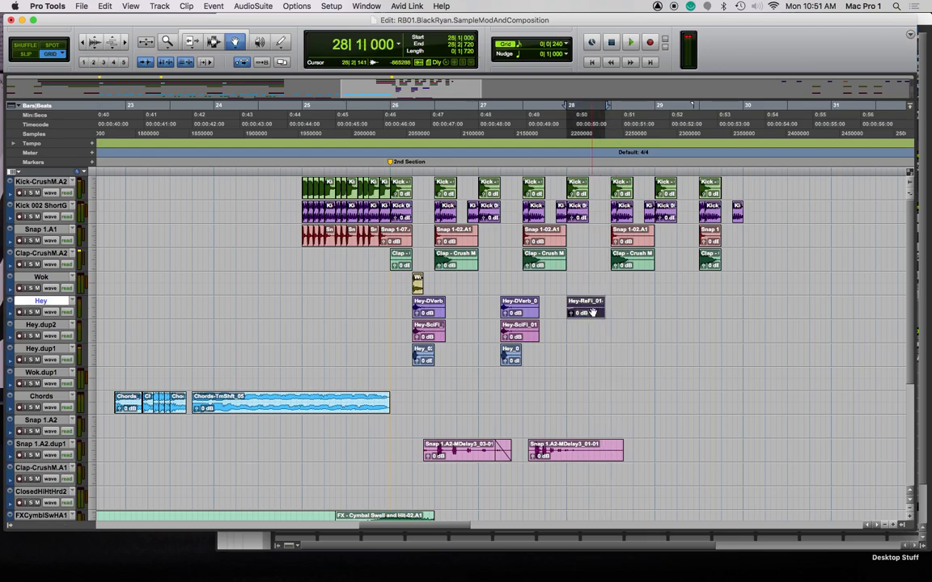
drag(609, 307, 659, 315)
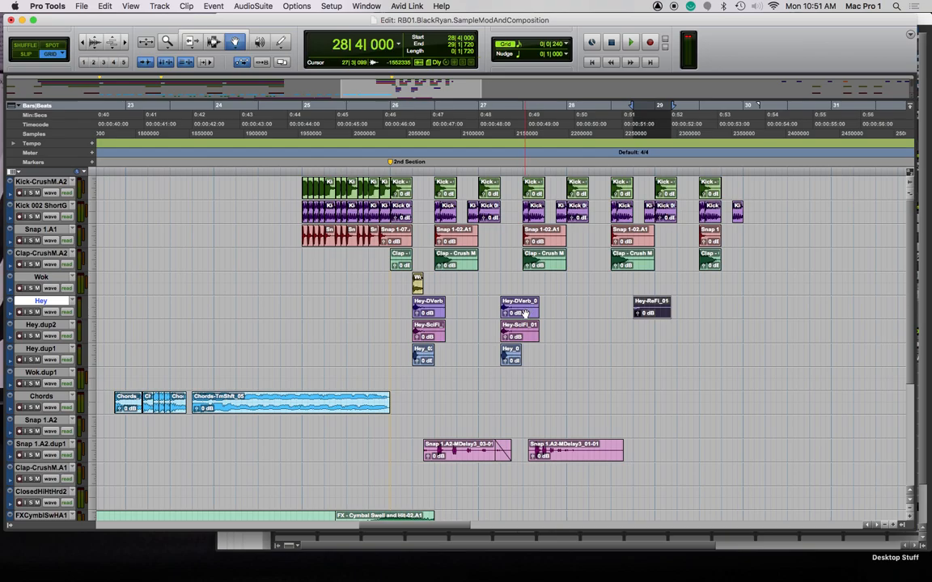
Copy the three layered Hey clips at 27|2|000 to 28|2|000 and 29|2|000, and audition the section from 26|1|000
click(524, 314)
shift+click(515, 354)
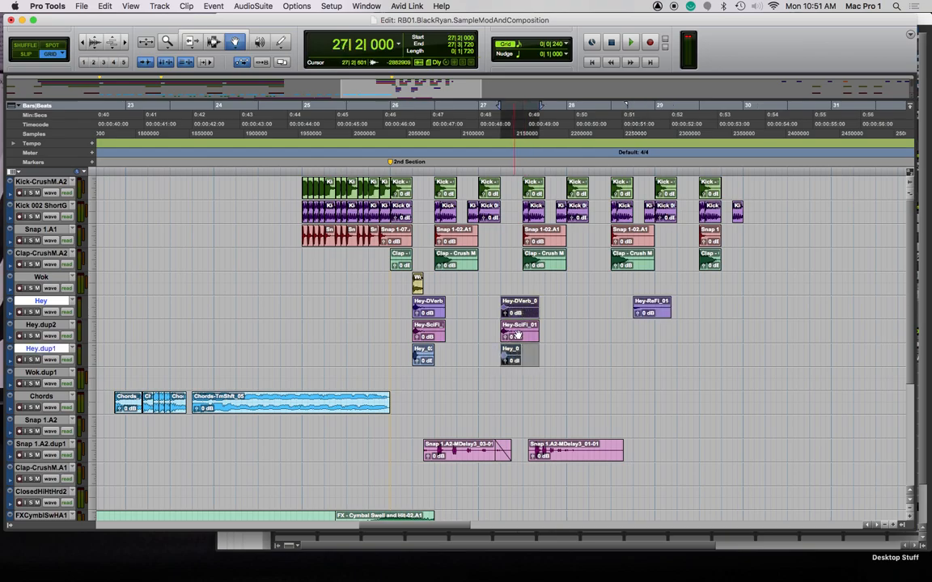
shift+click(518, 332)
drag(518, 308, 697, 309)
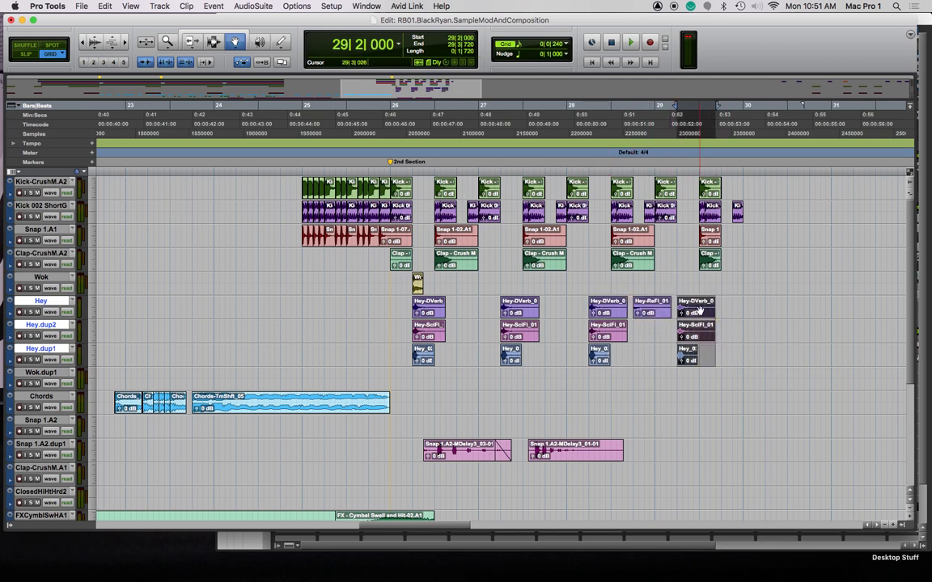
click(395, 171)
key(space)
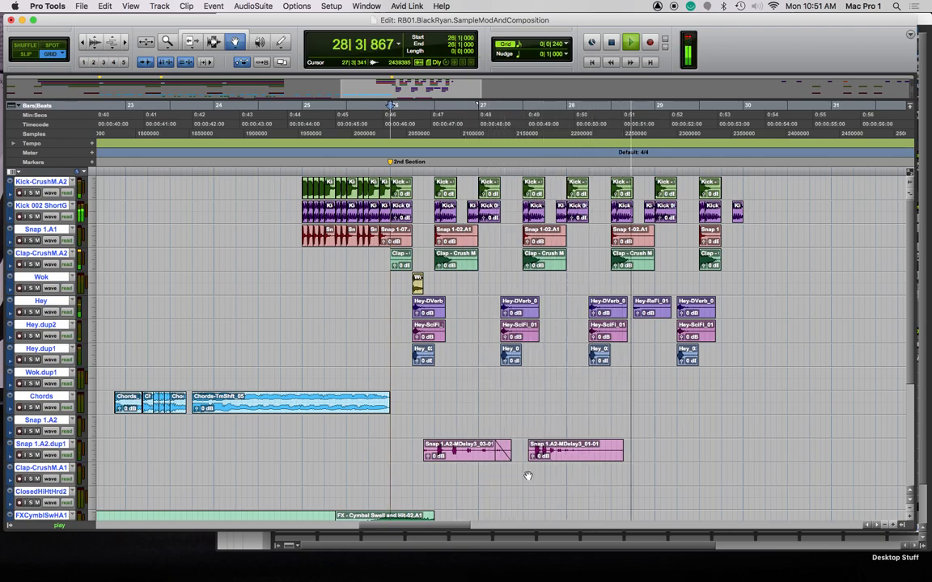
key(space)
Copy the delayed snap clip at 26|2|480 to 28|2|480 on the same track and audition it from 25|4|720
click(489, 458)
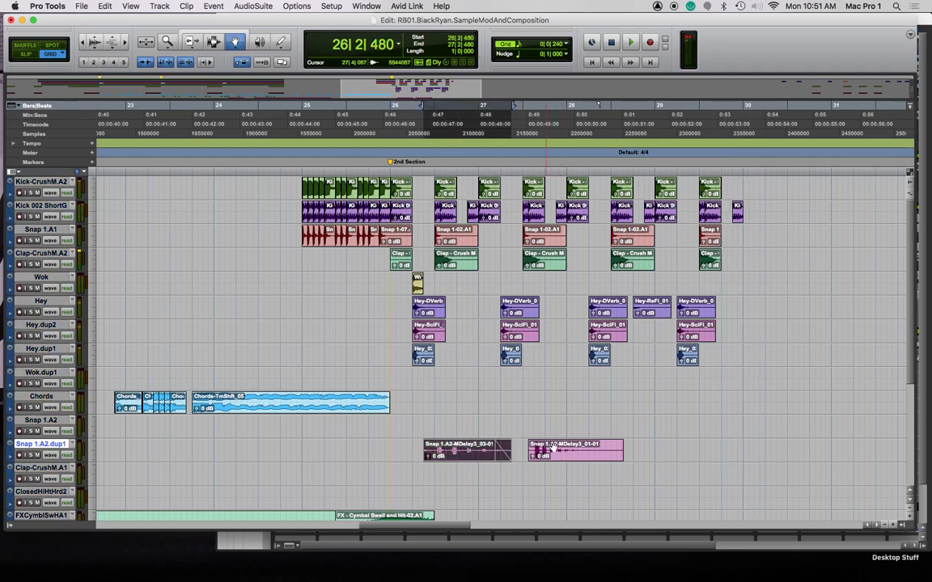
key(F7)
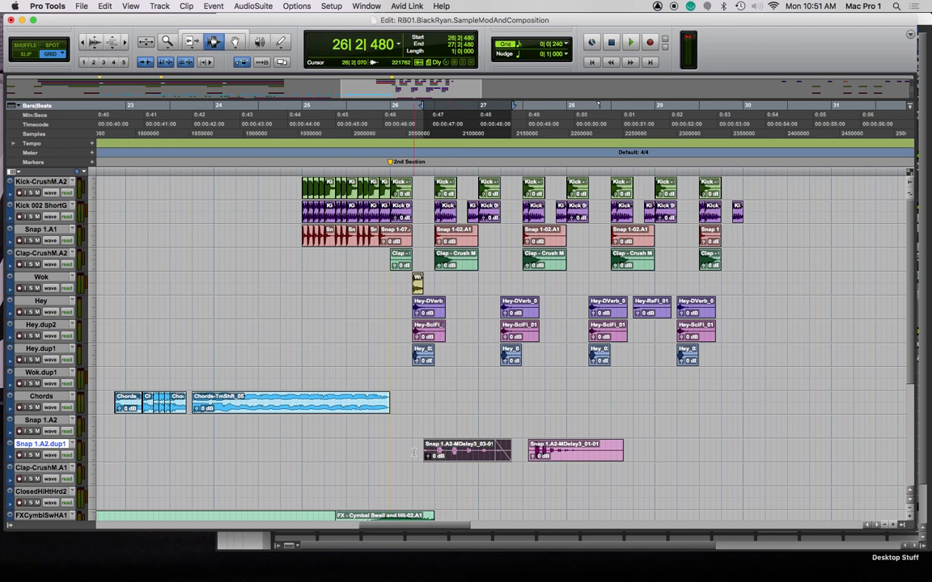
key(F8)
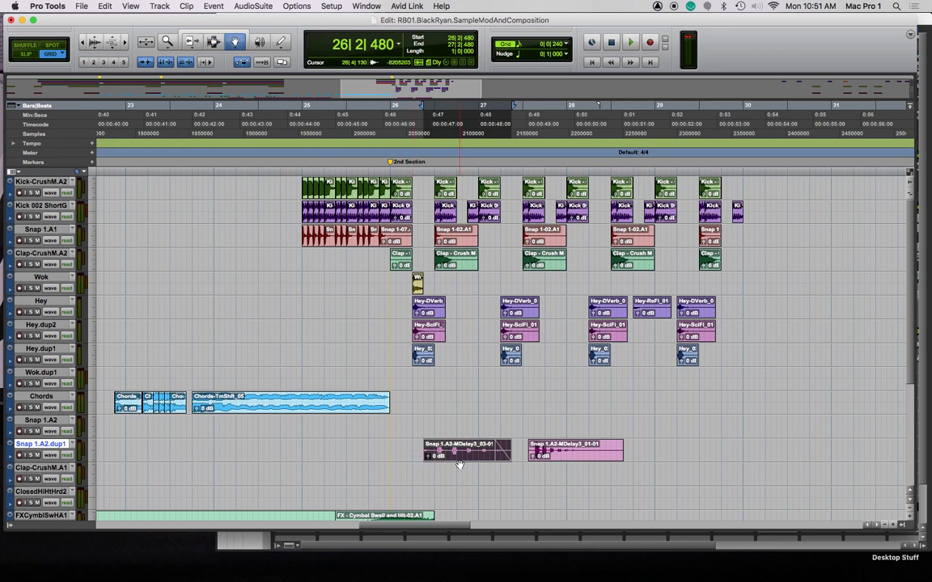
drag(447, 455, 631, 457)
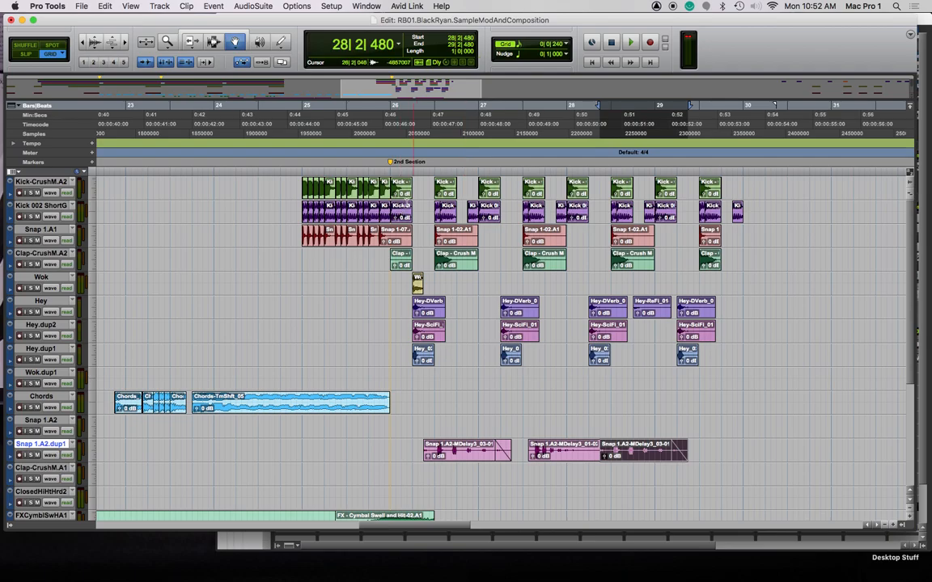
click(390, 211)
key(space)
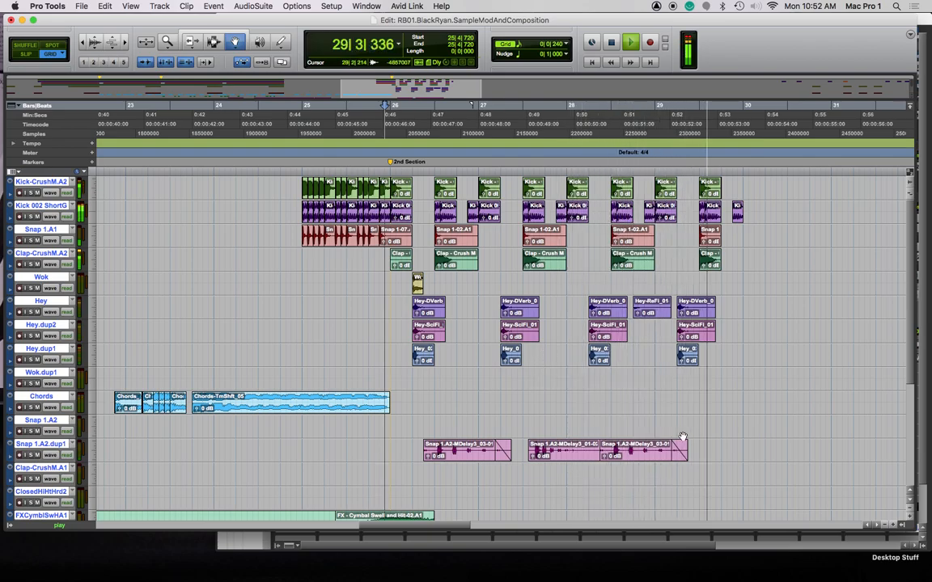
key(space)
Copy the delayed snap clip at 27|3|240 to 29|3|240 on the same track
drag(555, 455, 730, 460)
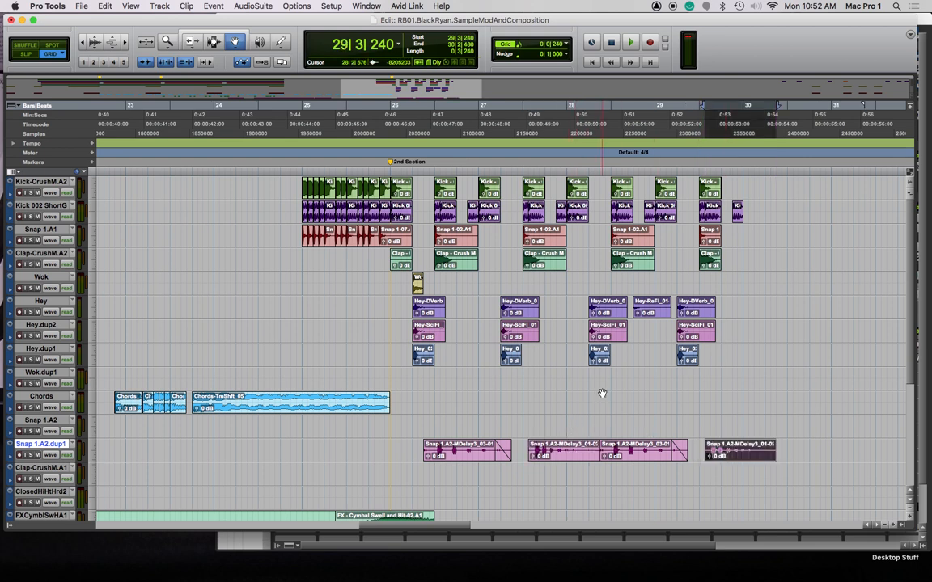
Examine the 1/16-note grid by placing the edit cursor on successive beat subdivisions of the empty Snap 1.A2 track around bars 28 and 29
click(566, 45)
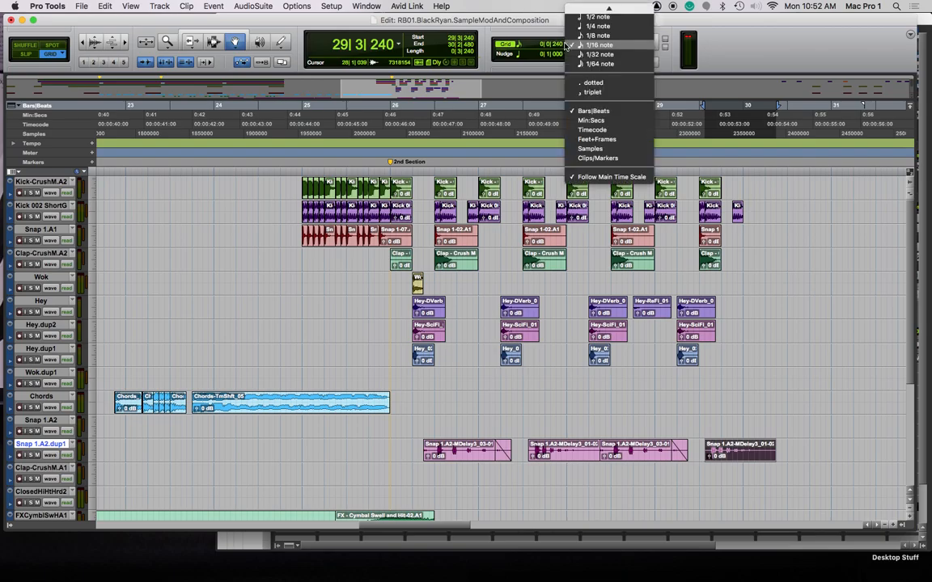
click(651, 397)
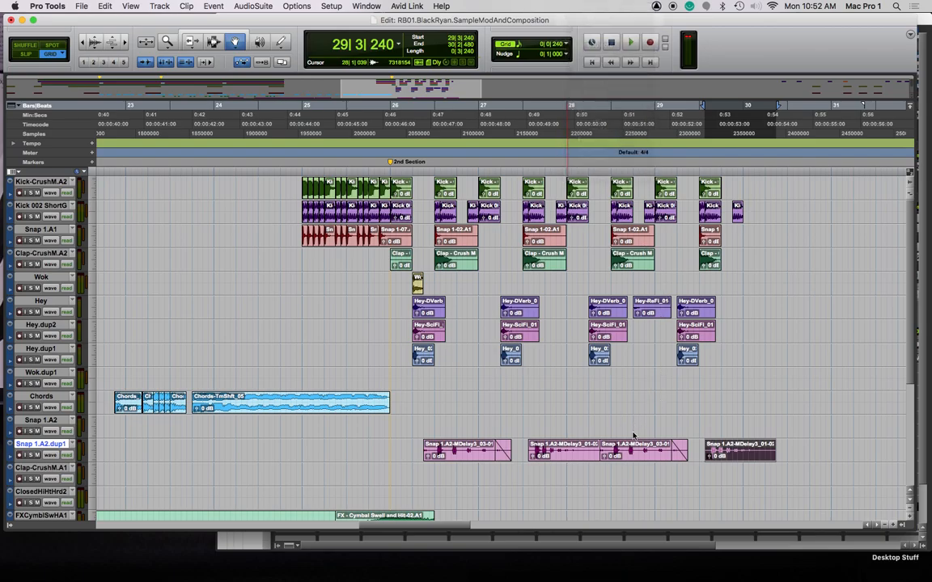
click(633, 423)
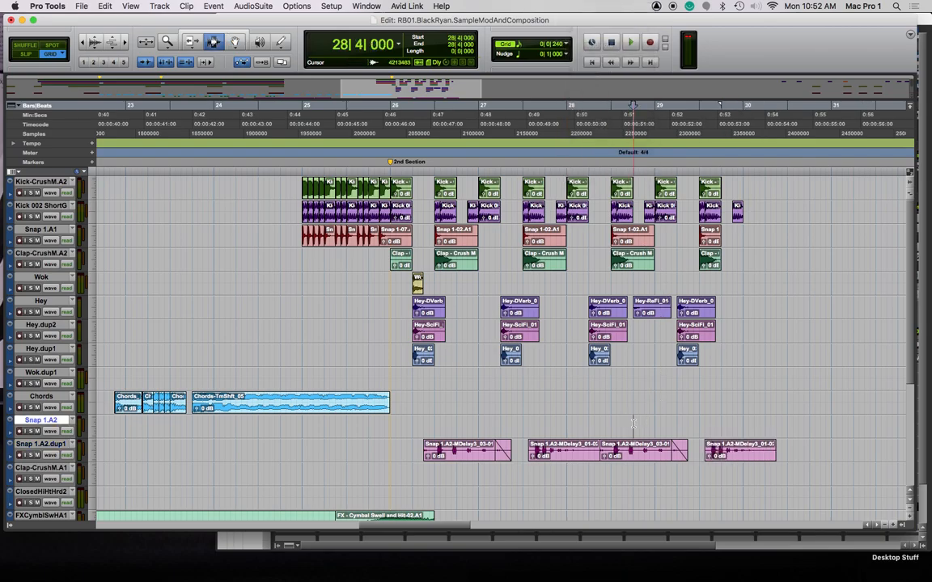
key(t)
key(t)
click(589, 424)
click(612, 424)
click(633, 423)
click(654, 423)
click(676, 423)
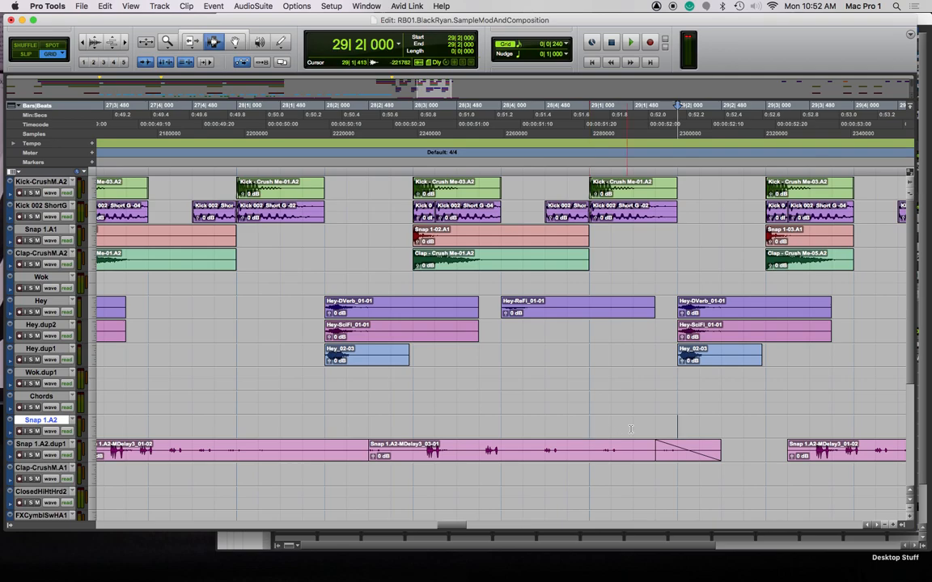
click(611, 426)
click(634, 427)
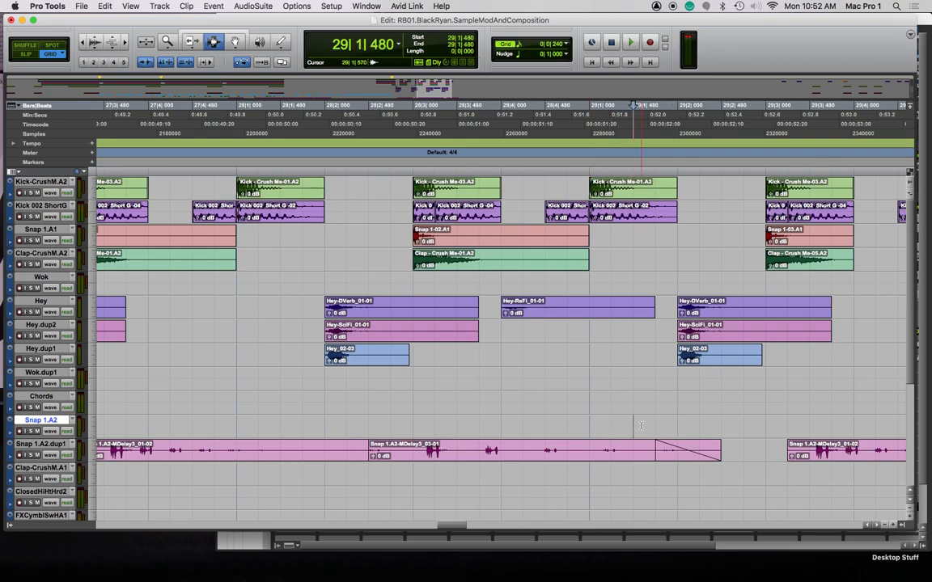
click(656, 427)
click(589, 427)
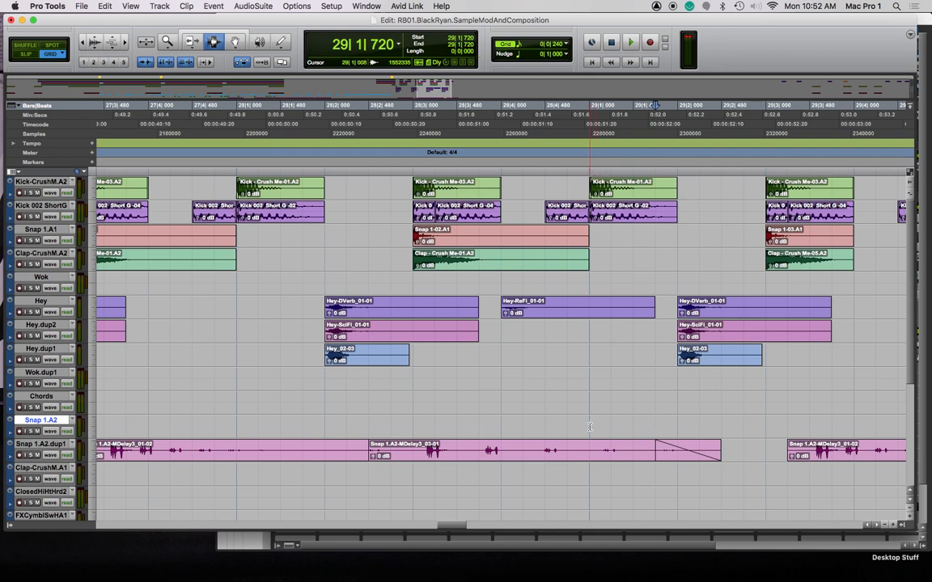
click(522, 426)
click(589, 425)
click(767, 455)
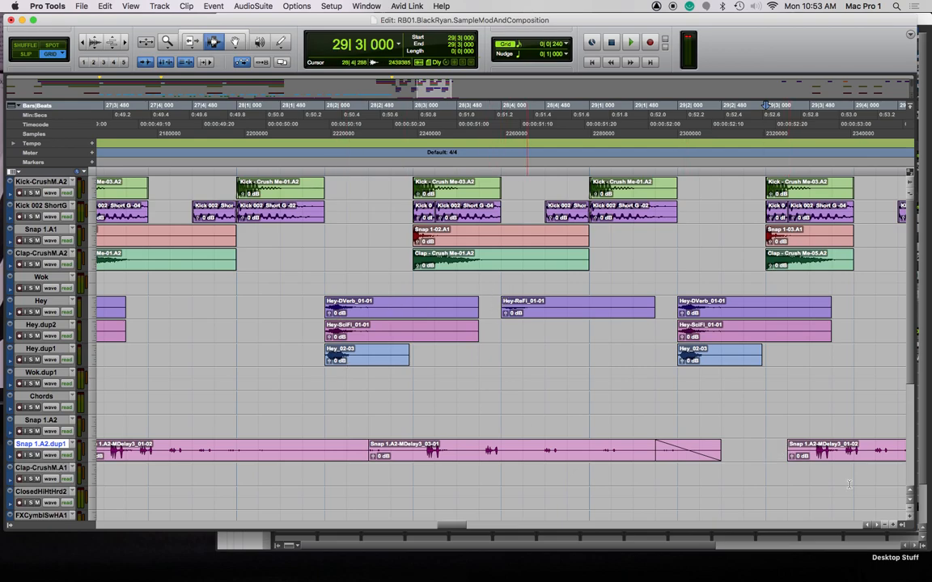
Try the unprocessed Hey clip from 28|2|000 at 28|3|480 and return it to 28|2|000
key(F8)
drag(356, 360, 474, 361)
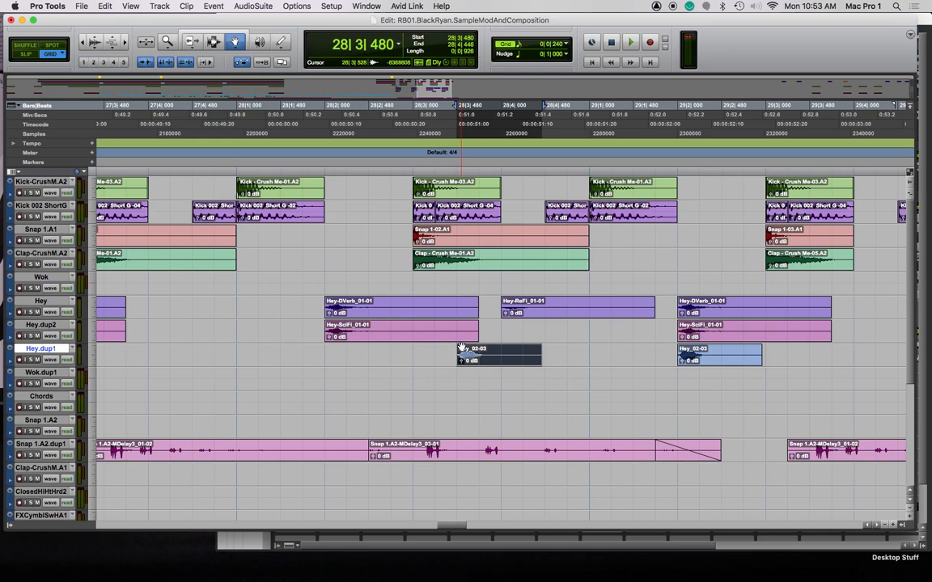
drag(459, 358, 333, 358)
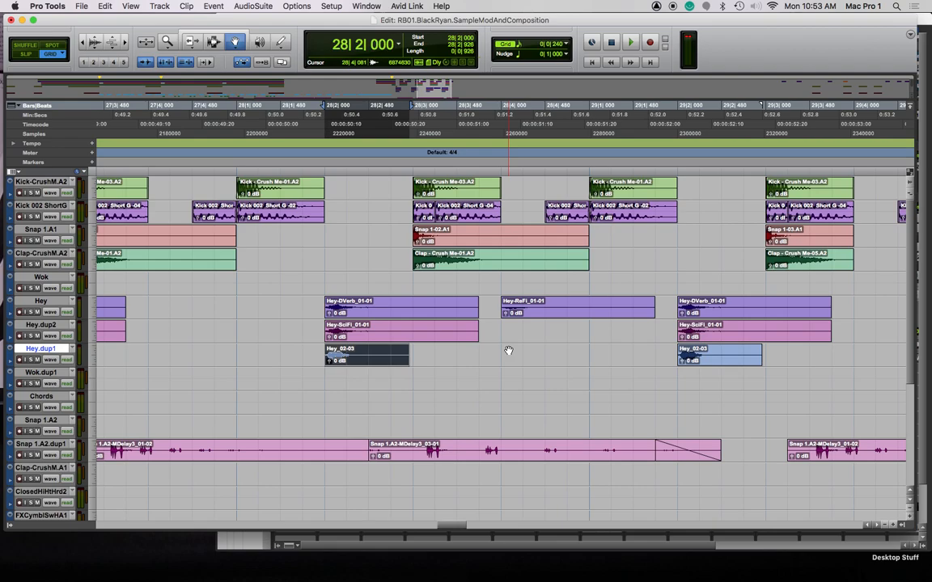
Audition the second section from 26|1|000 with the whole arrangement in view, and stop playback
key(r)
key(r)
key(r)
key(F7)
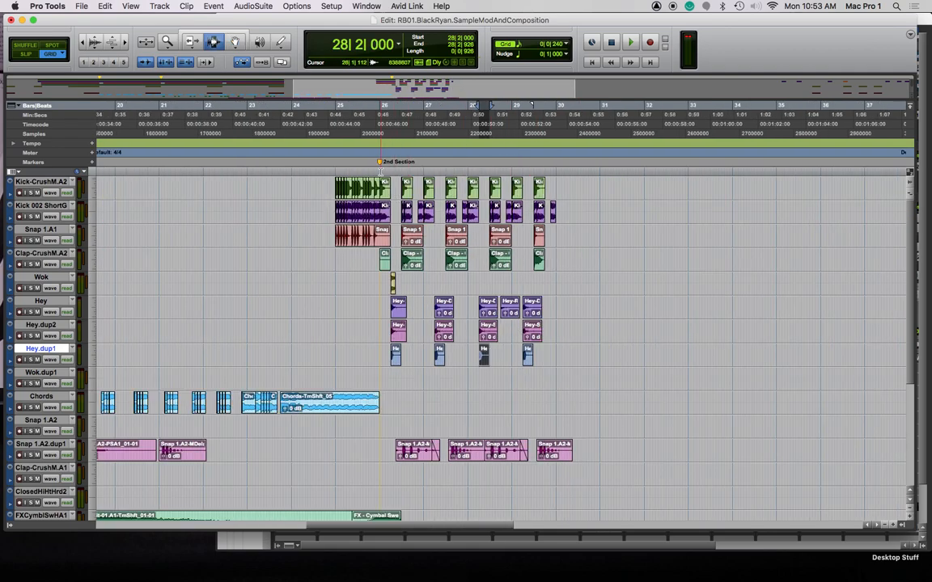
click(380, 171)
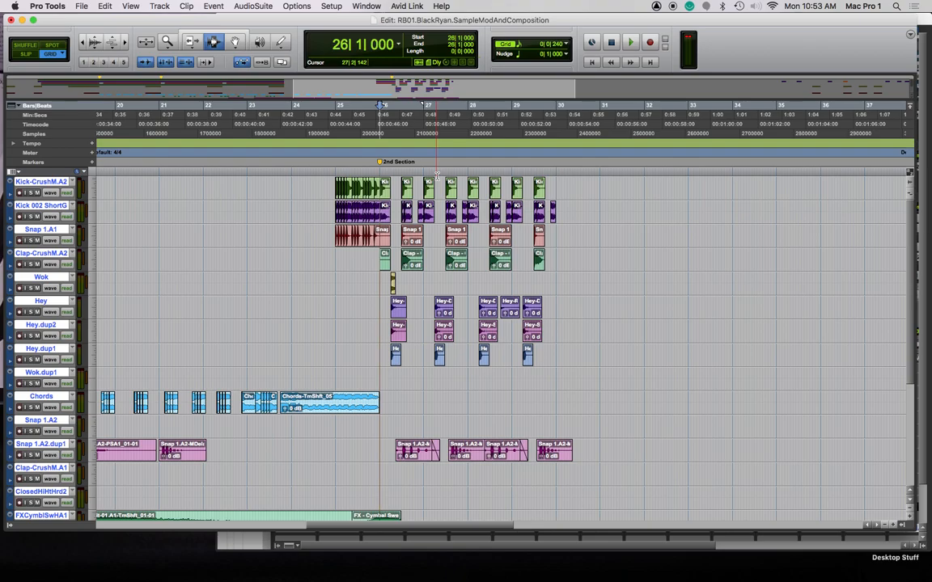
key(space)
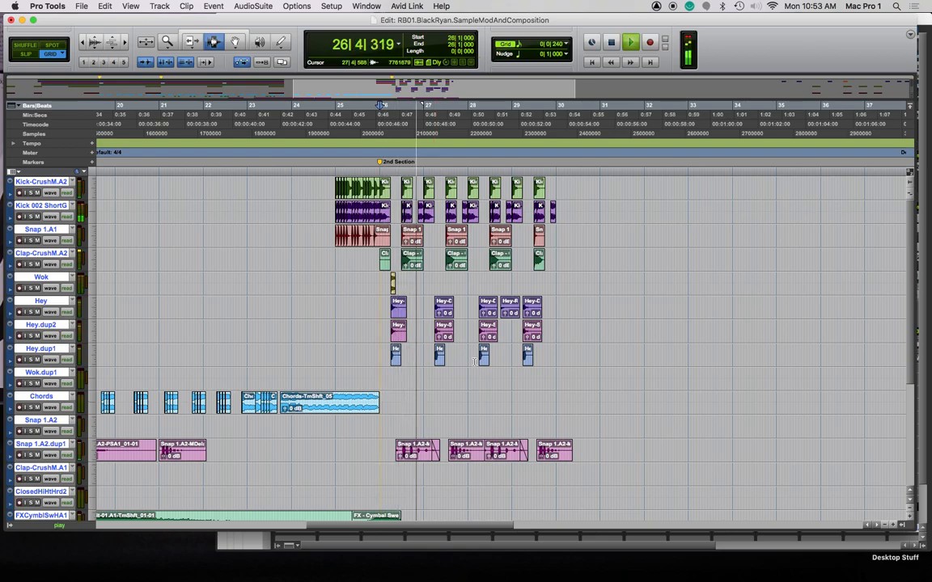
scroll(396, 484, down, 2)
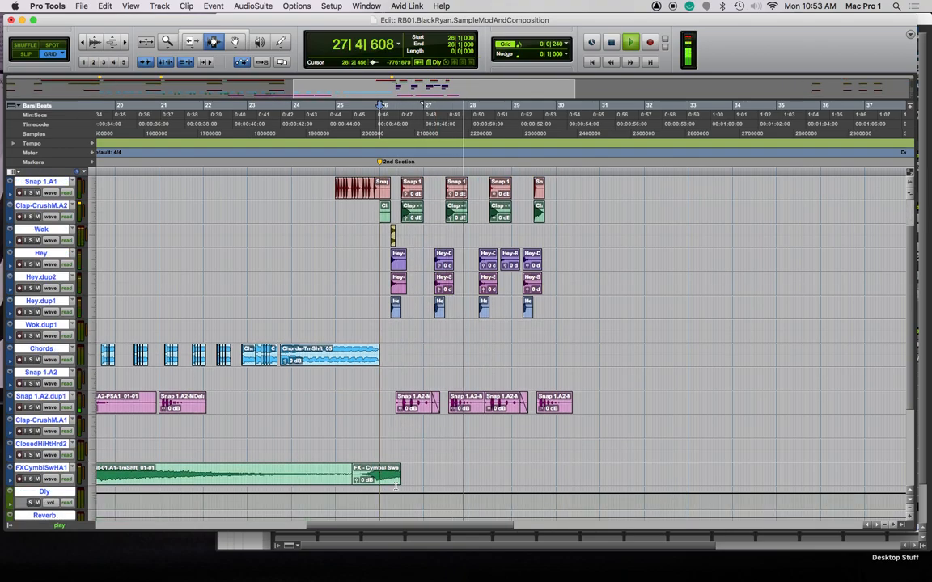
key(space)
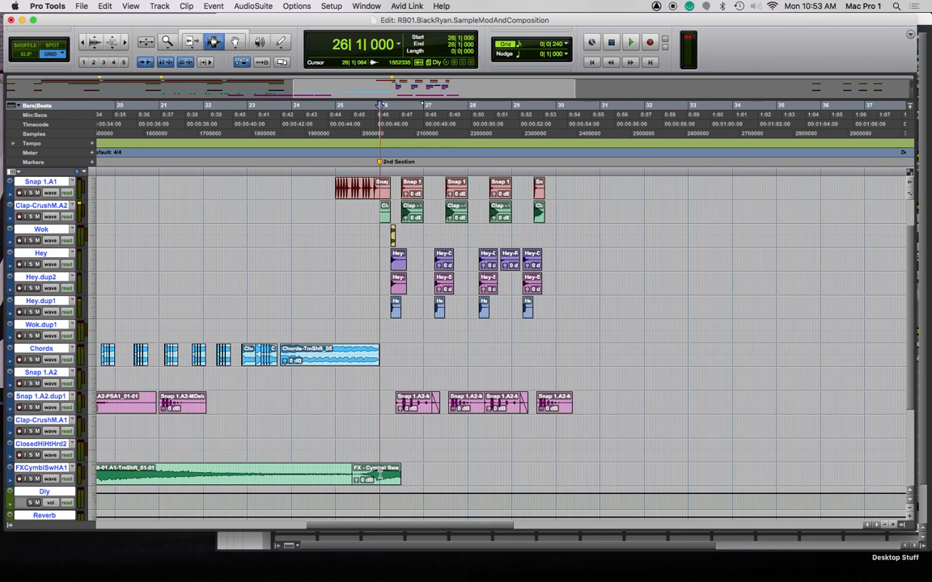
Split the cymbal swell clip at 26|1|000 and audition the separated part
click(380, 474)
double_click(380, 478)
click(379, 473)
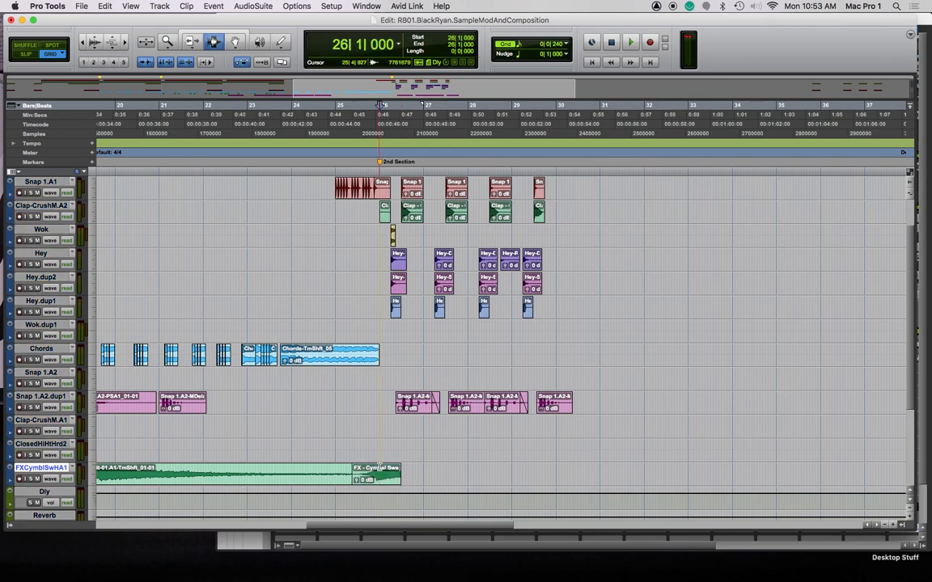
key(super+bracketright)
key(super+bracketright)
key(super+bracketright)
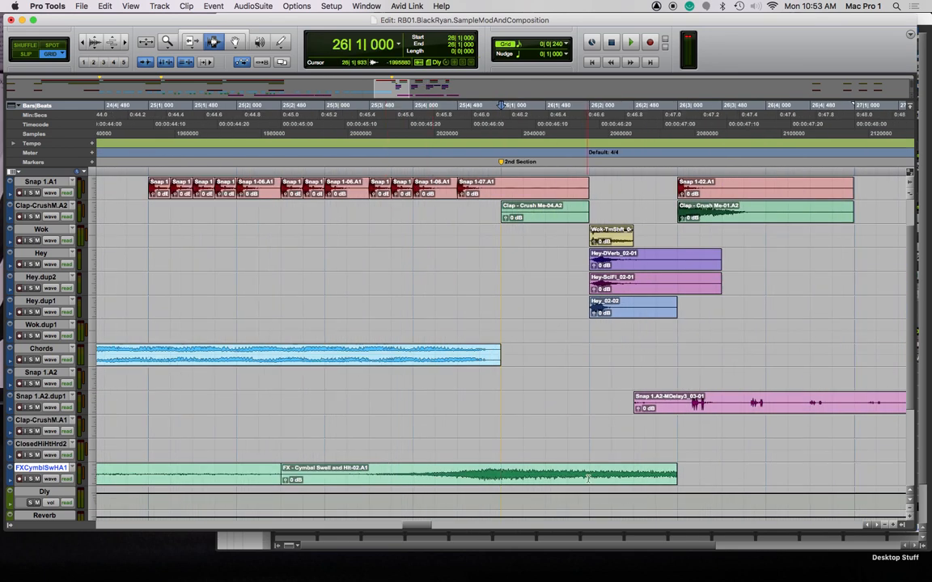
key(super+e)
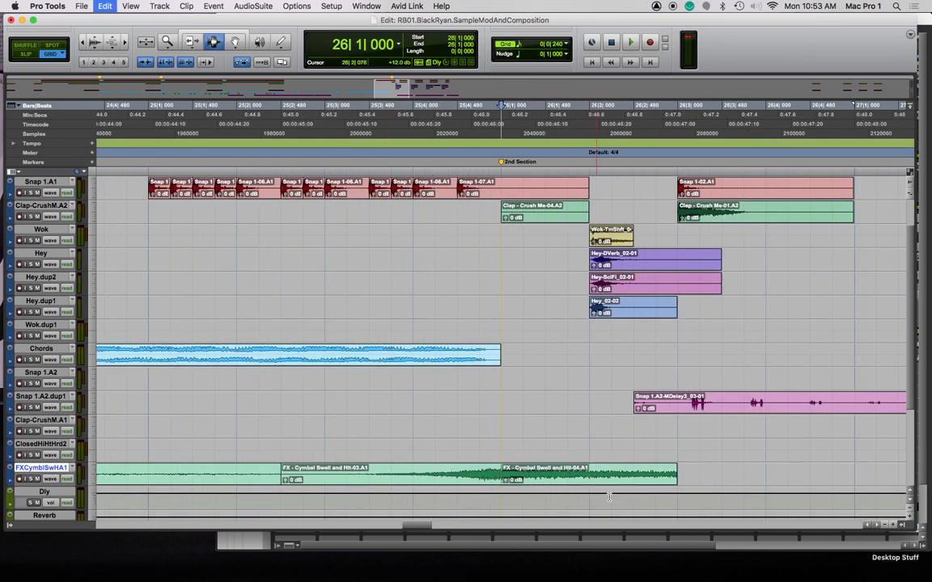
key(space)
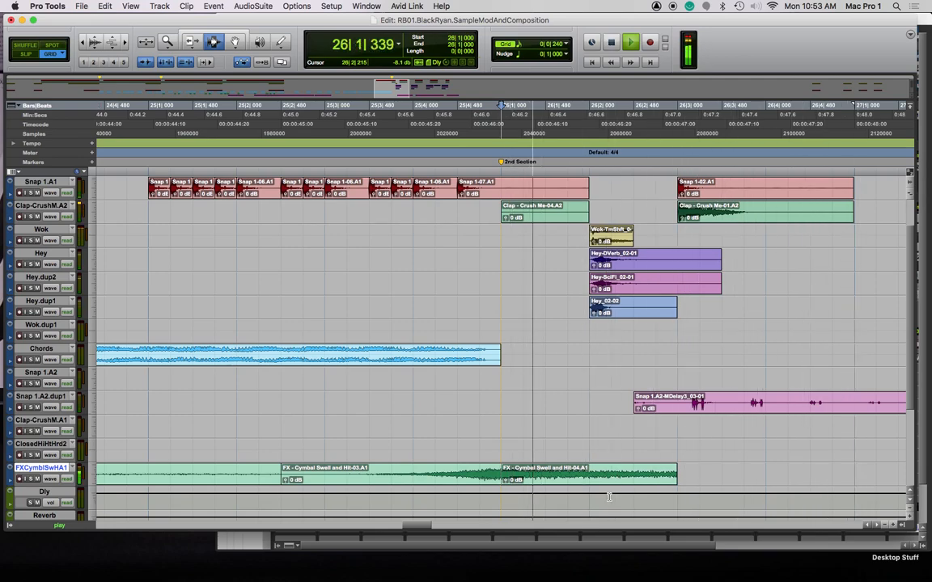
key(super+bracketleft)
key(super+bracketleft)
key(super+bracketleft)
key(space)
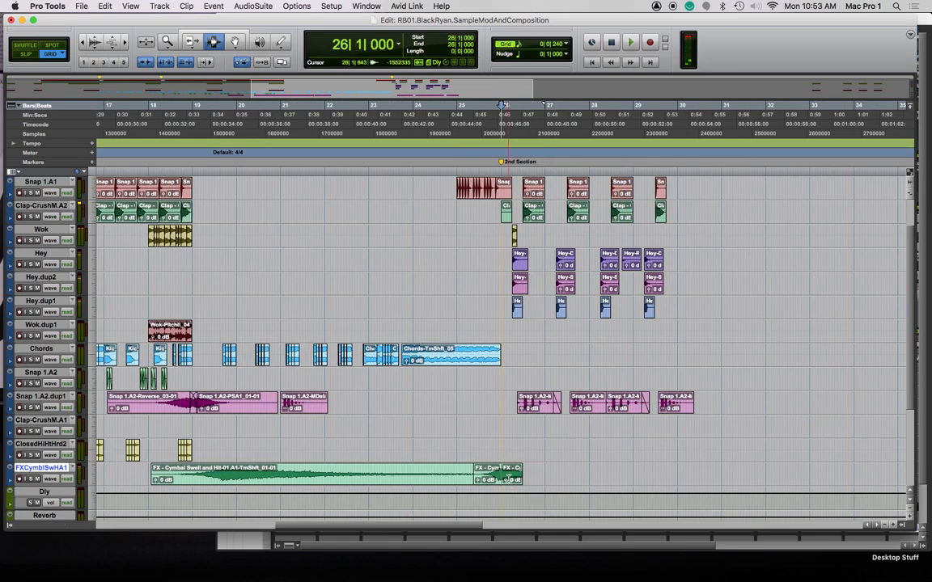
Copy the separated cymbal clip from 26|1|000 to 28|1|000 and lower the copy's clip gain to -7.5 dB
drag(509, 476, 600, 474)
key(space)
key(space)
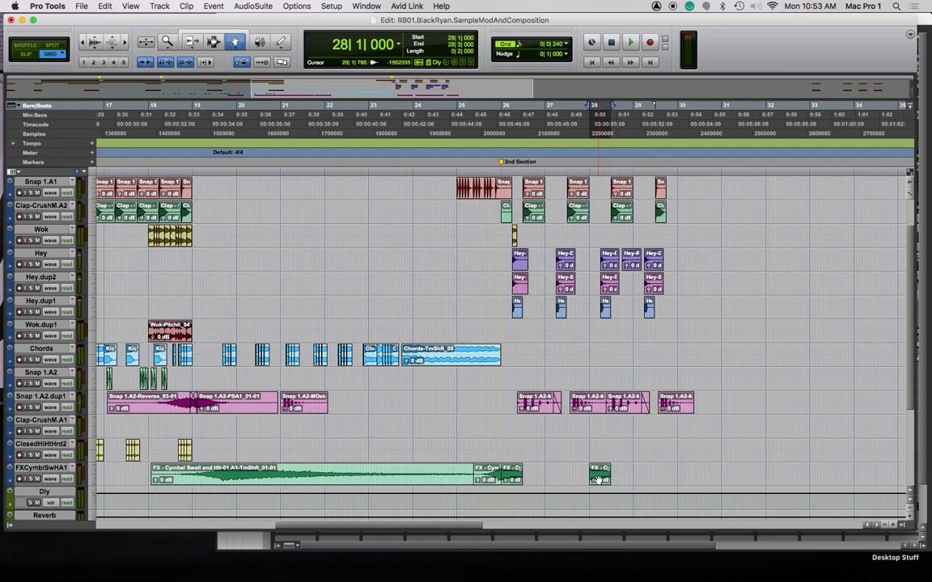
drag(595, 480, 594, 483)
key(F7)
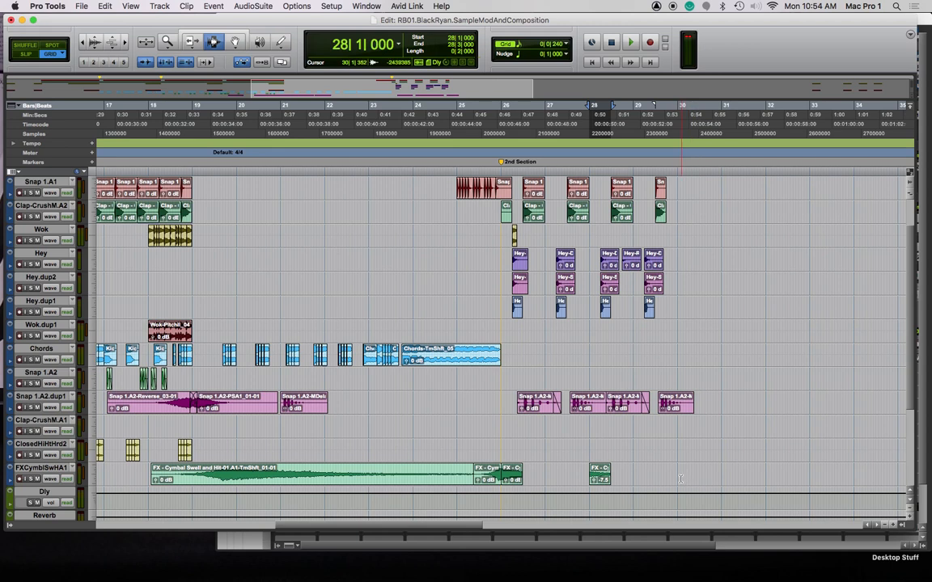
Duplicate the four bars from 26|1|000 to 30|1|000 across all tracks, and return the cursor to the 2nd Section marker
drag(678, 482, 500, 179)
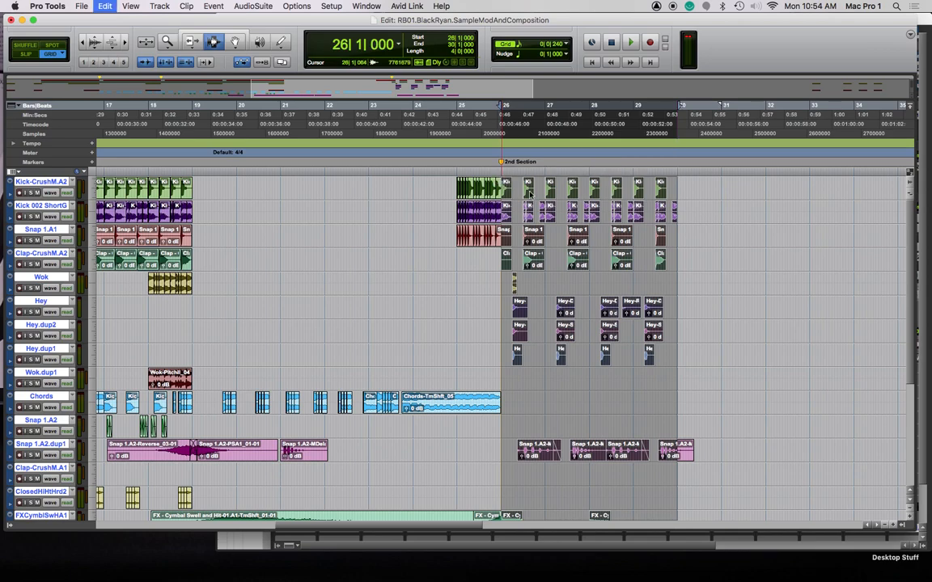
key(super+d)
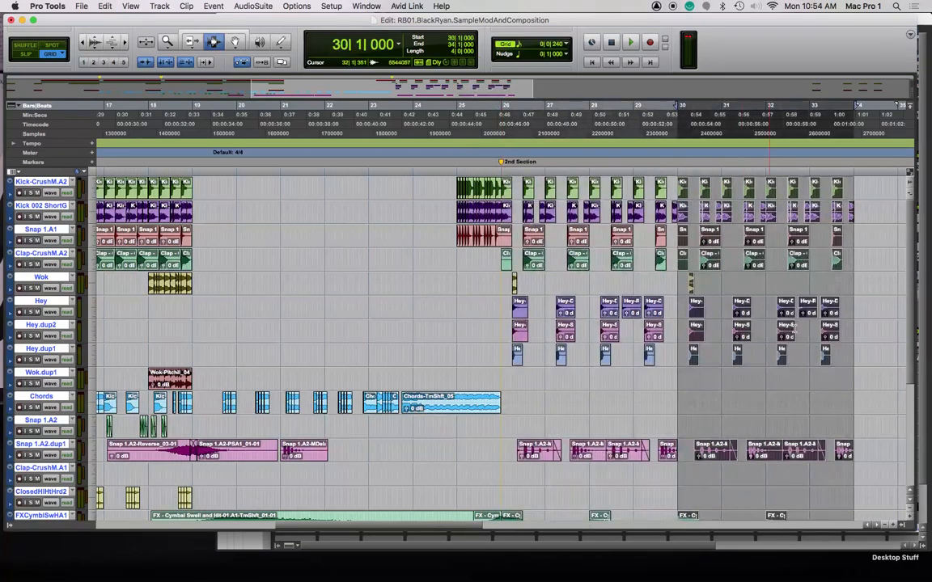
click(500, 163)
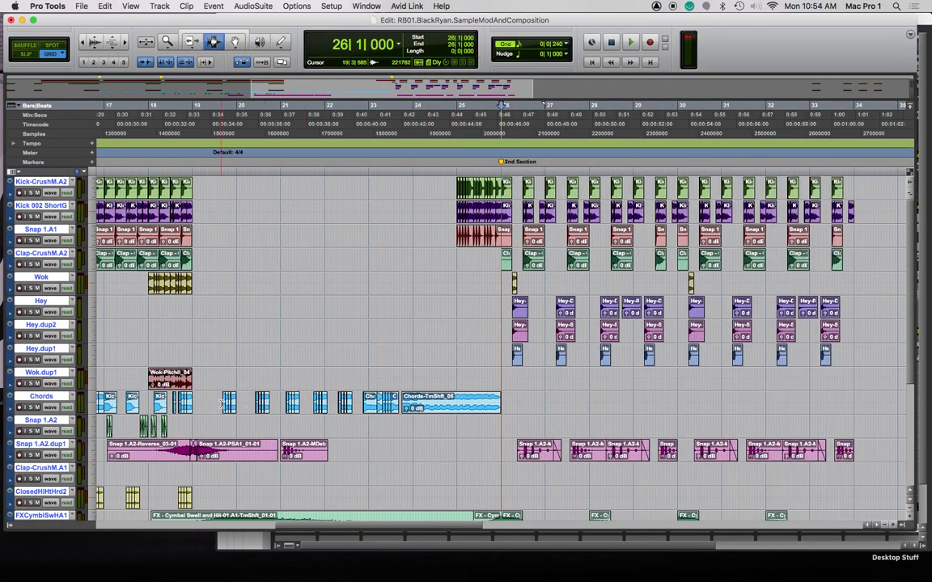
Copy the three kick clips between 17|1|000 and 18|2|657 on the Chords track to 30|1|000
click(109, 404)
drag(109, 405, 170, 404)
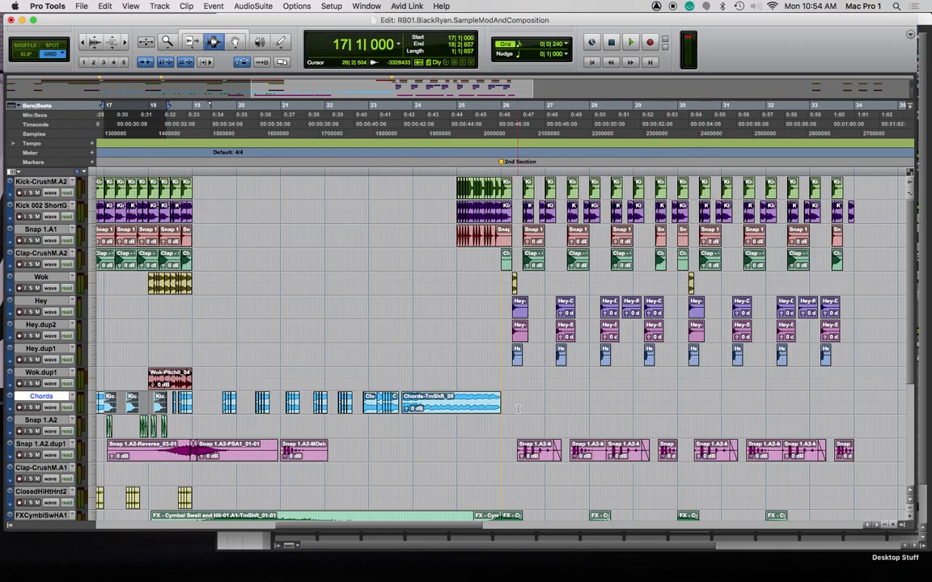
click(676, 403)
key(super+v)
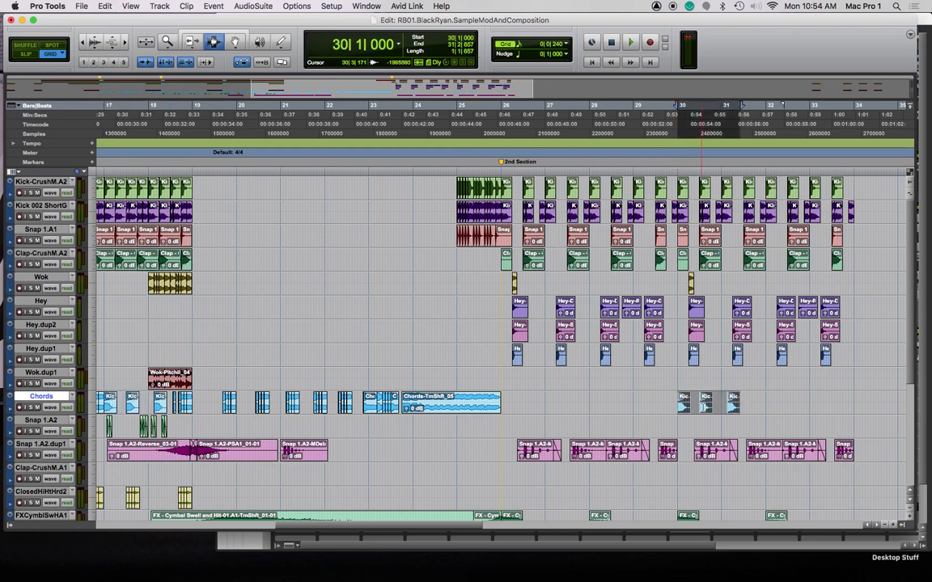
Play the extended second section from 26|1|000 and stop playback near bar 29
click(501, 164)
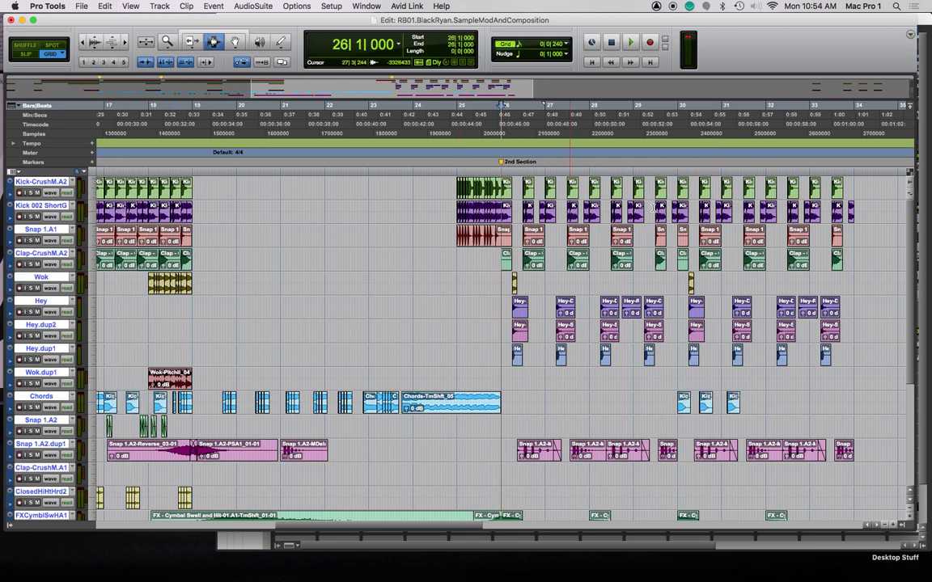
key(space)
key(r)
key(r)
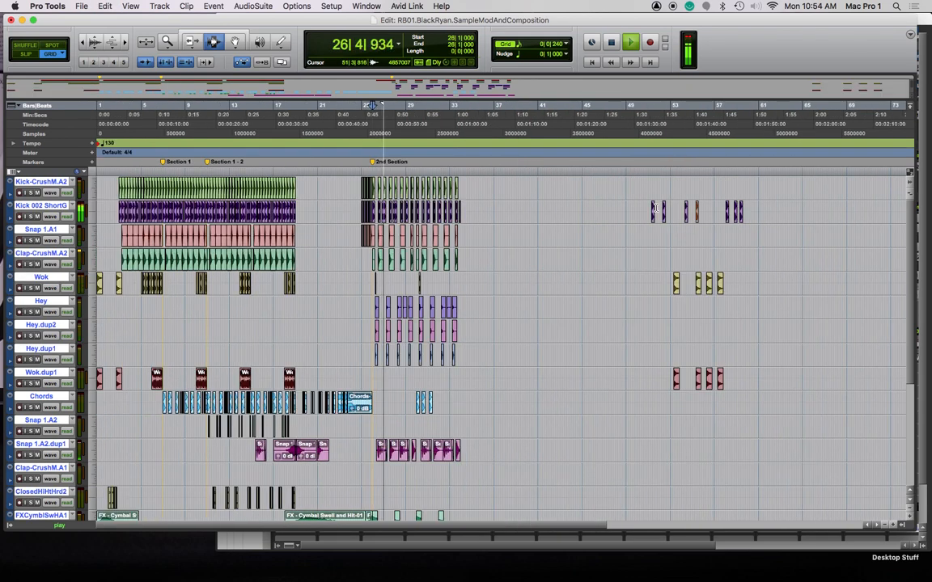
key(t)
key(t)
key(t)
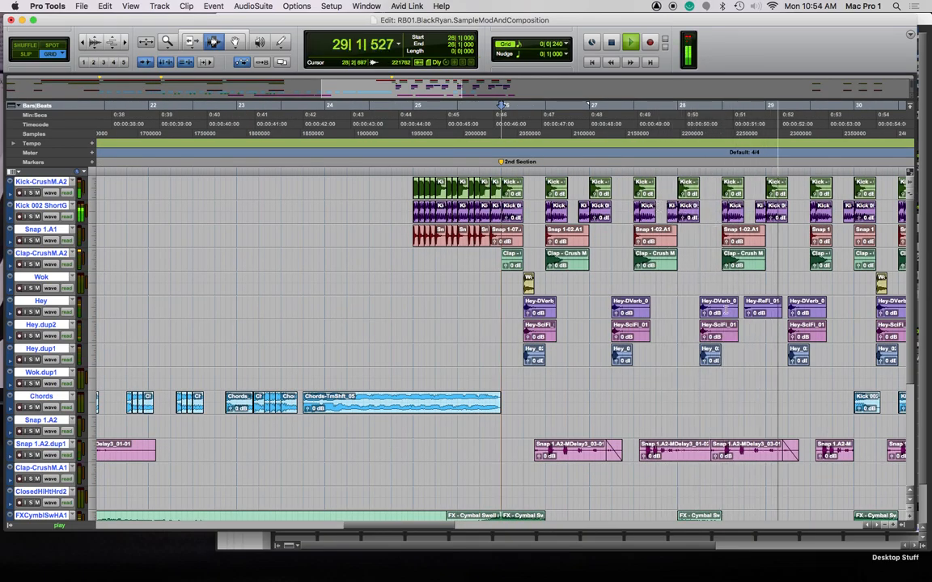
key(space)
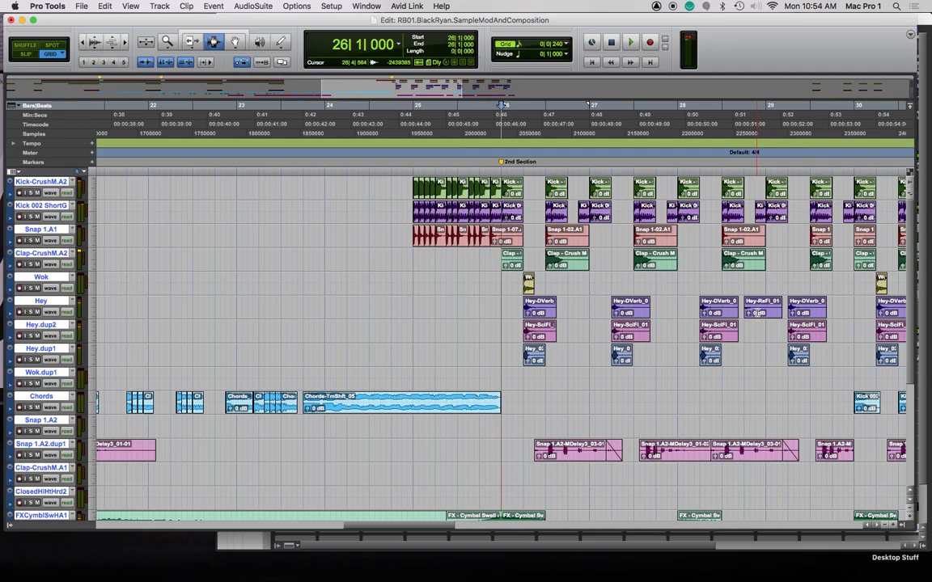
Raise the Recti-Fi Hey clip at 28|4|000 to +10.3 dB and place a copy at 29|4|000 with +11.2 dB clip gain
scroll(560, 304, right, 5)
key(F8)
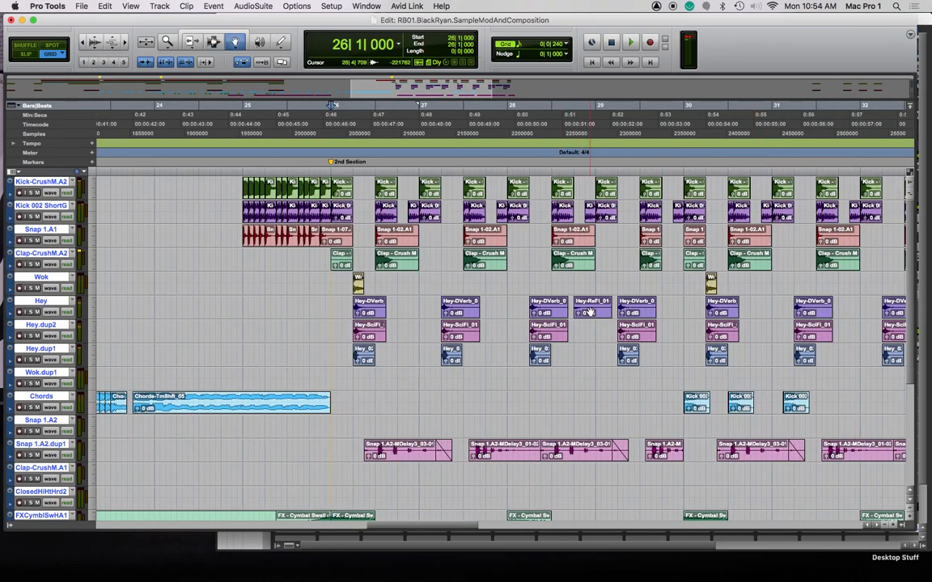
mouse_move(589, 307)
mouse_down()
mouse_move(684, 312)
mouse_move(577, 313)
mouse_move(577, 305)
mouse_up()
drag(667, 313, 667, 306)
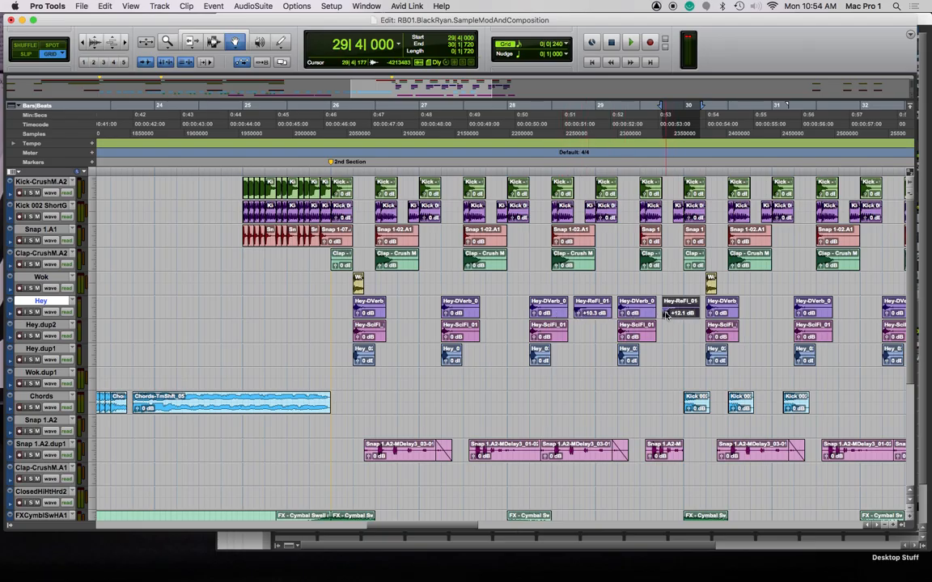
drag(665, 314, 665, 316)
scroll(594, 313, right, 6)
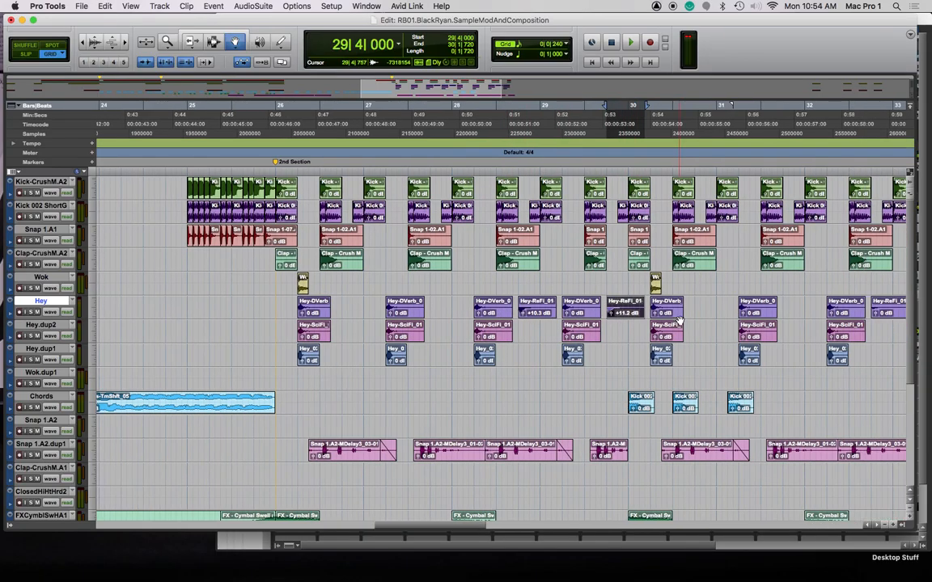
Copy the +10.3 dB Recti-Fi Hey clip from 28|4|000 to 30|4|000 on the Hey track
mouse_move(532, 313)
mouse_down()
mouse_move(541, 310)
mouse_move(527, 312)
mouse_up()
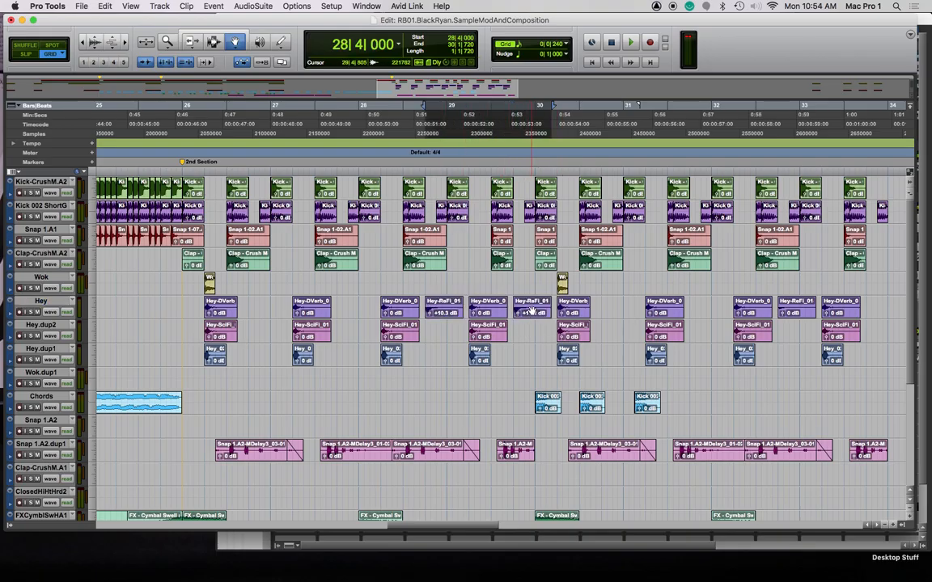
click(437, 310)
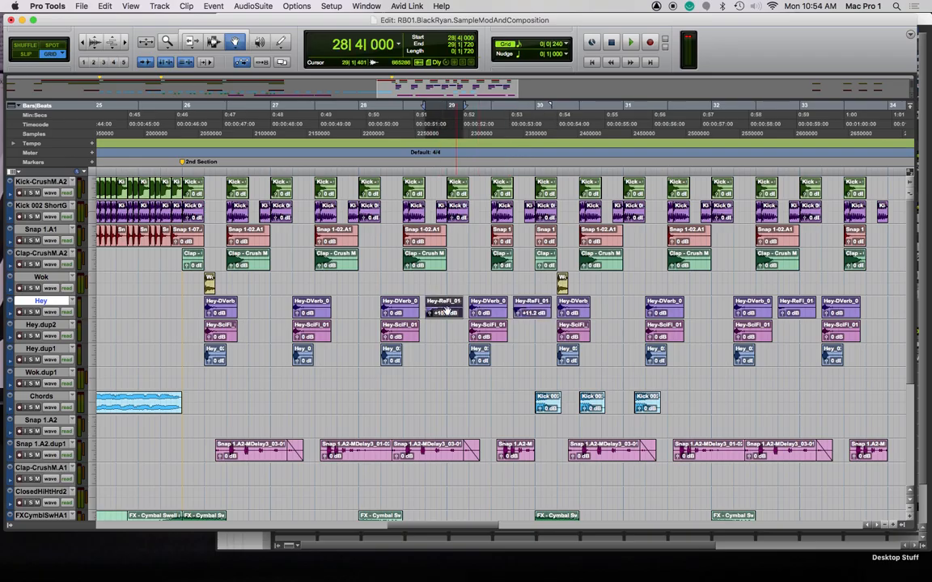
drag(441, 311, 617, 312)
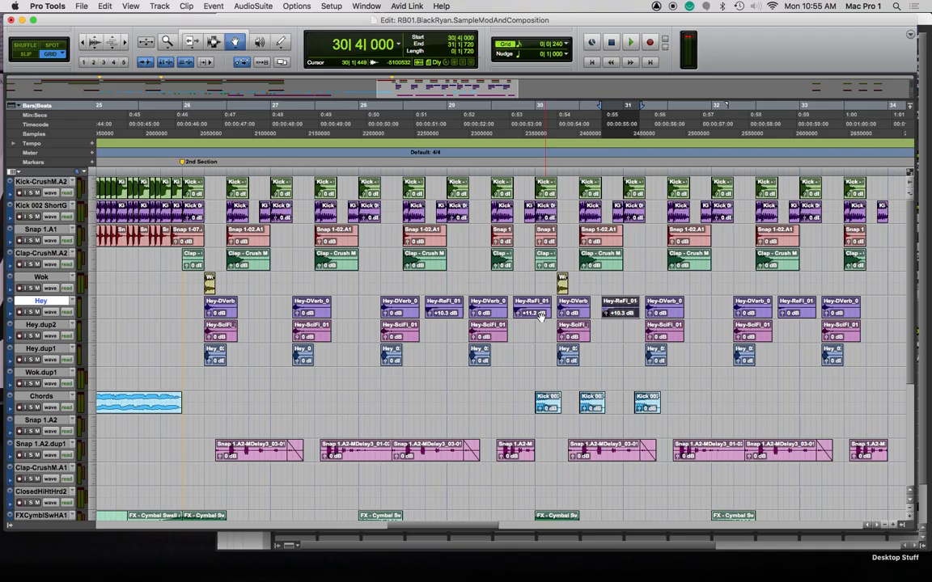
Play the arrangement from 28|1|000 and stop playback just after bar 31 begins
click(358, 170)
key(space)
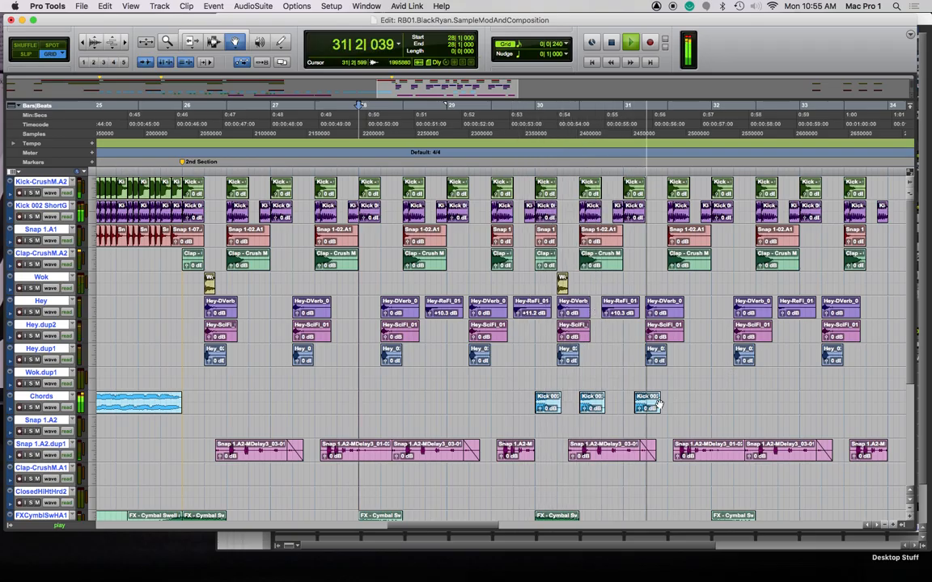
key(space)
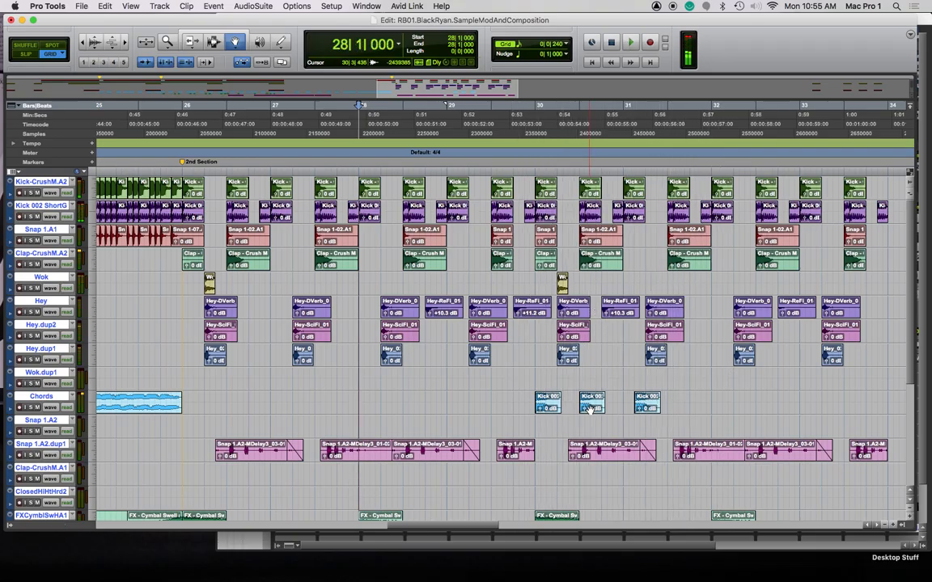
Move the second and third kick clips on the Chords track to 31|1|000 and 32|1|480, auditioning the placement from 30|1|000
click(600, 407)
shift+click(646, 407)
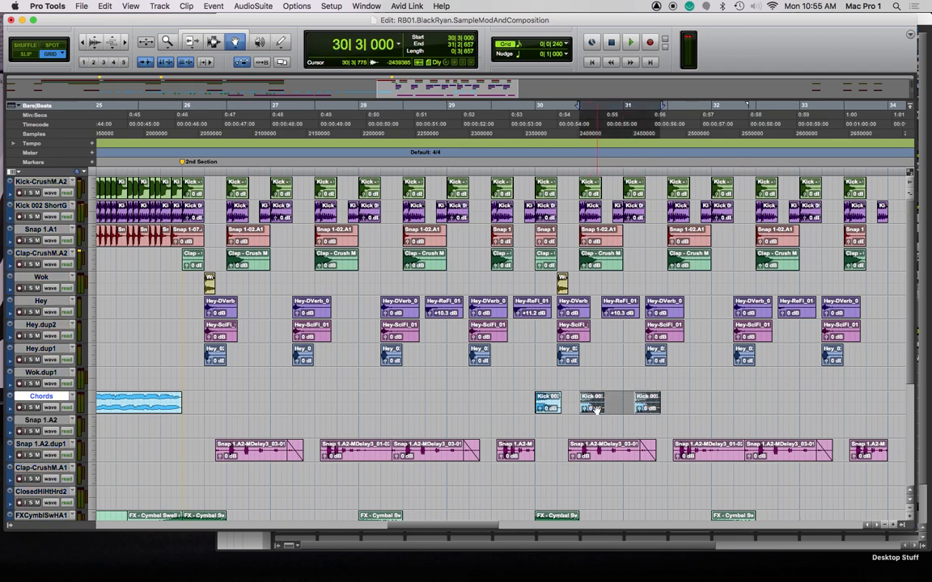
drag(591, 405, 782, 404)
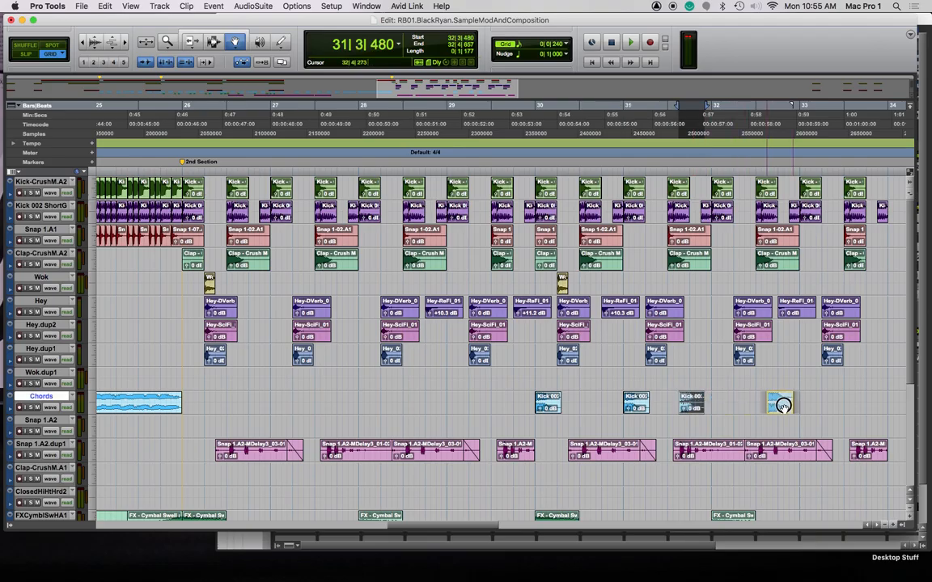
click(536, 172)
key(space)
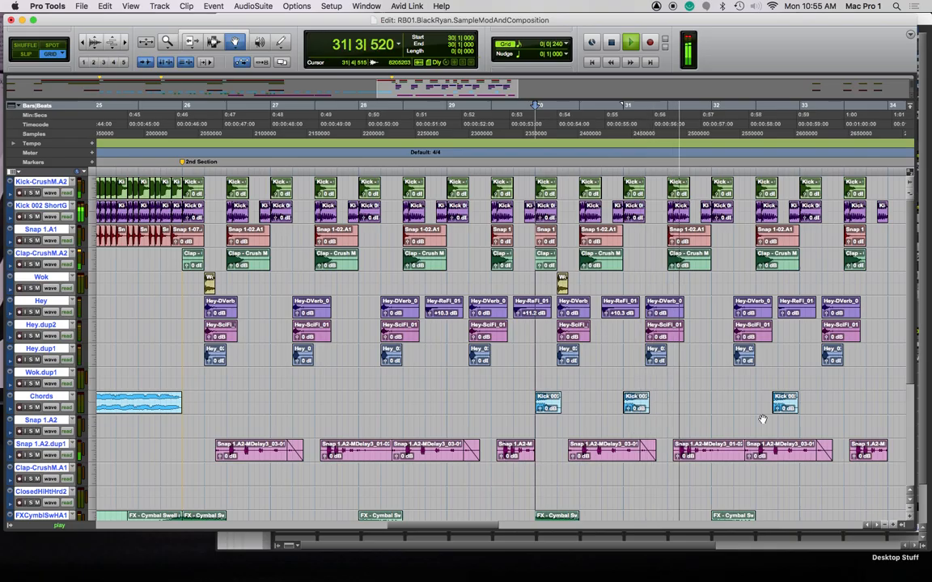
key(space)
drag(778, 407, 735, 408)
Try to time-stretch the end of the Chords kick clip at 30|1|000 to 30|4|000
key(F6)
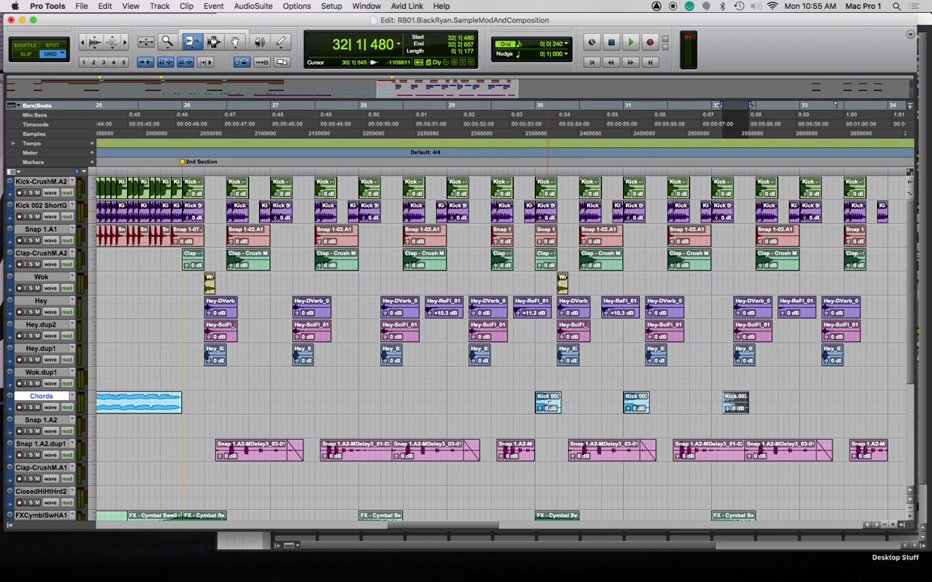
drag(557, 408, 602, 408)
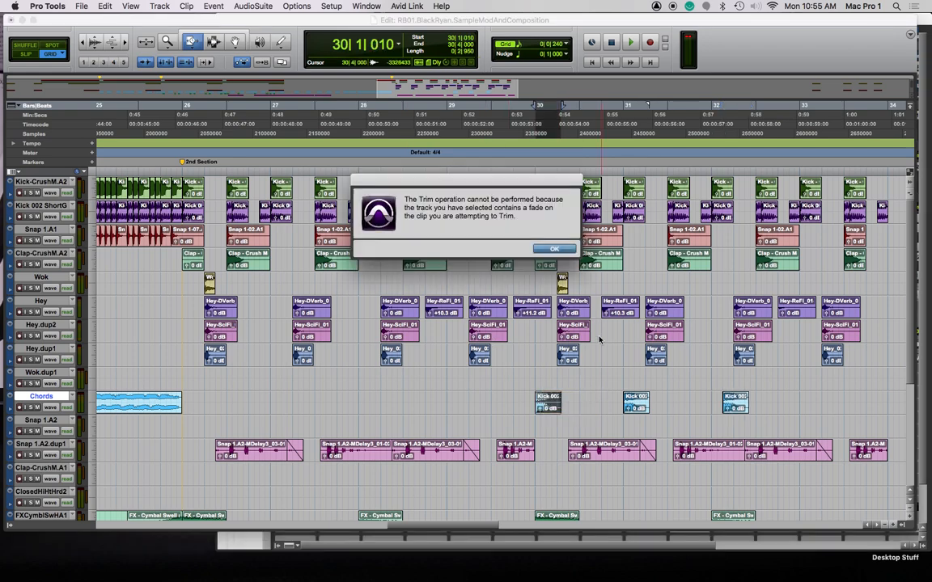
click(553, 250)
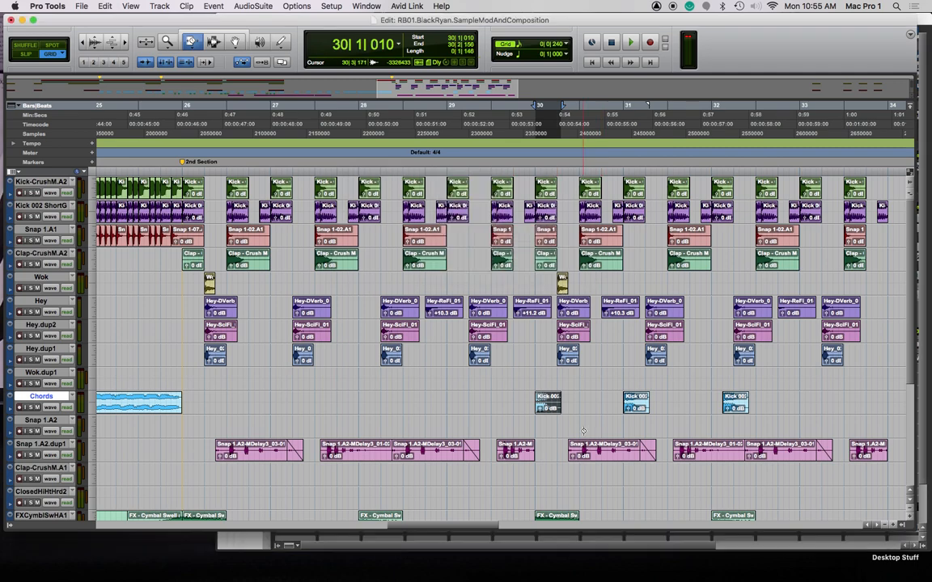
Consolidate the kick clip at 30|1|000 on the Chords track together with its fades into one clip
click(533, 174)
key(t)
key(t)
key(t)
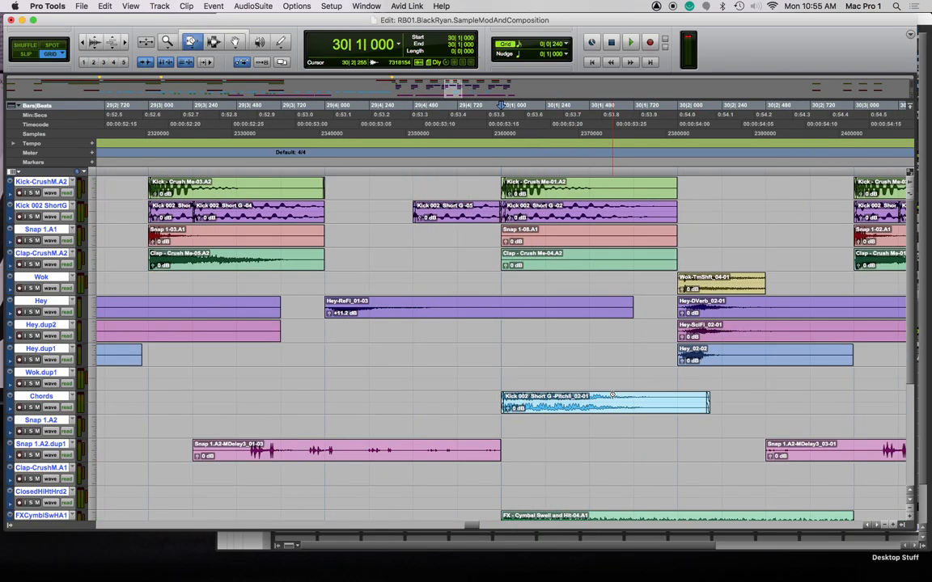
key(F8)
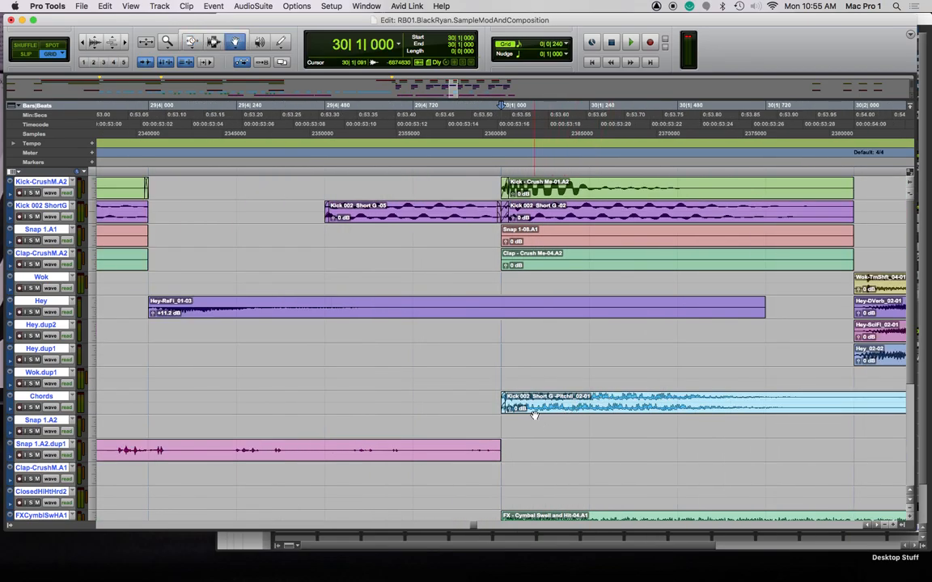
click(503, 407)
scroll(518, 412, right, 5)
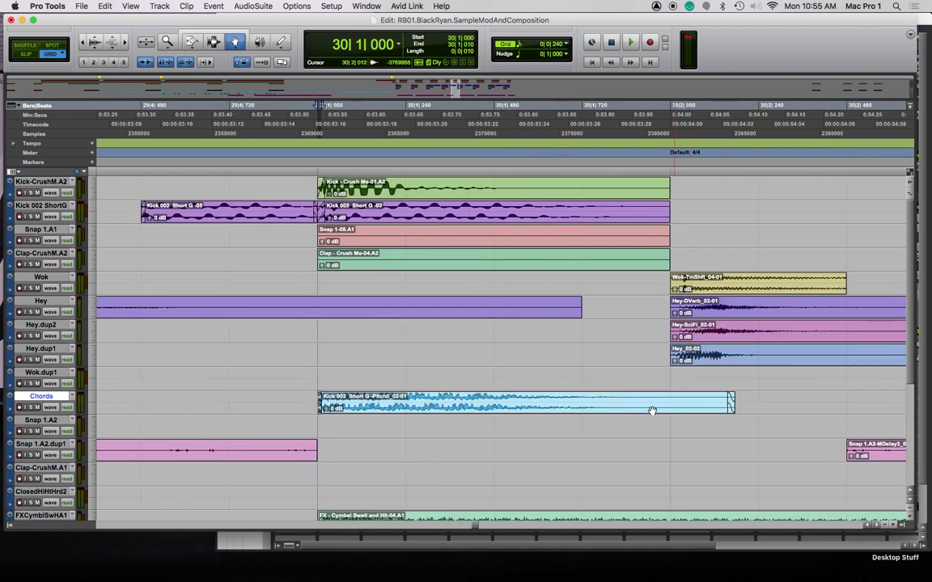
click(603, 407)
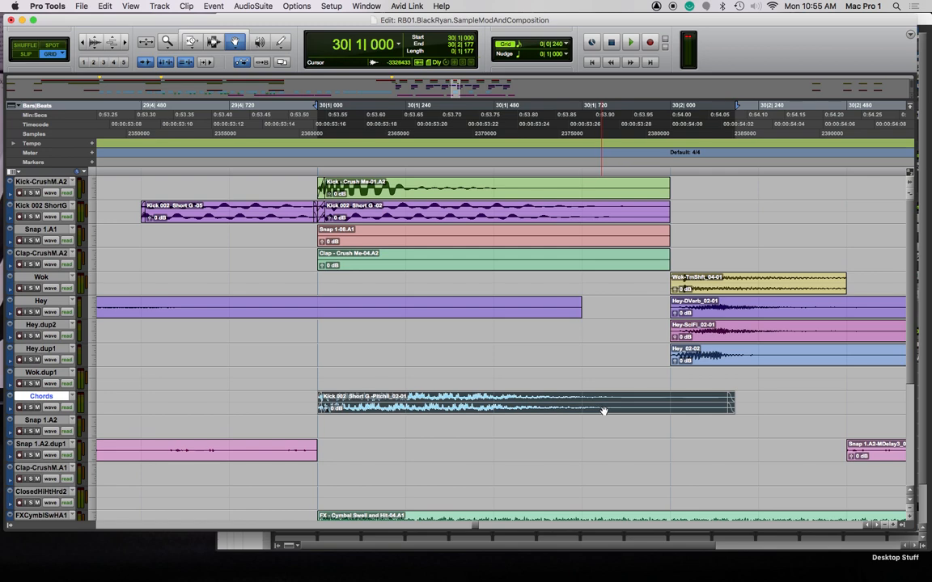
key(alt+shift+3)
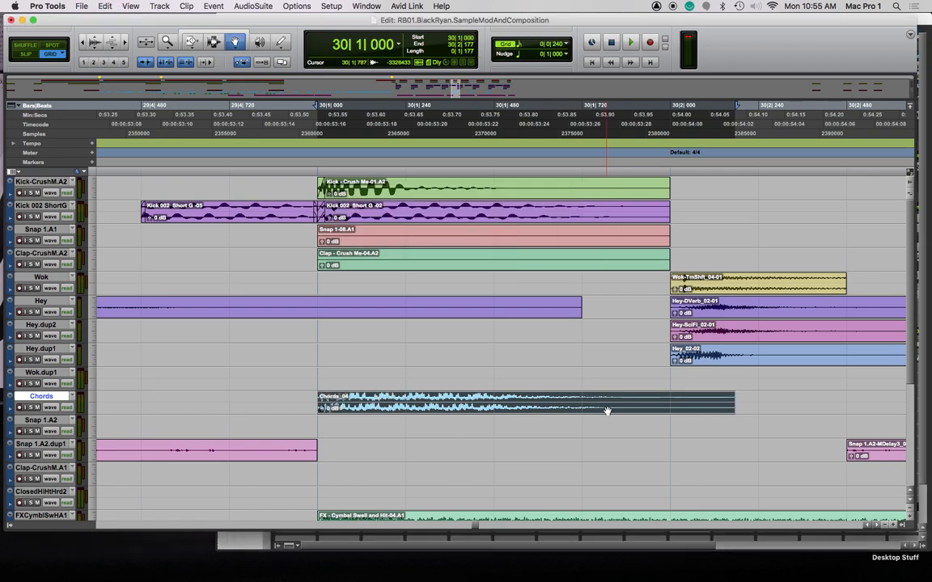
Time-stretch the consolidated Chords clip at 30|1|000 so that it ends at 30|4|000
key(r)
key(r)
key(r)
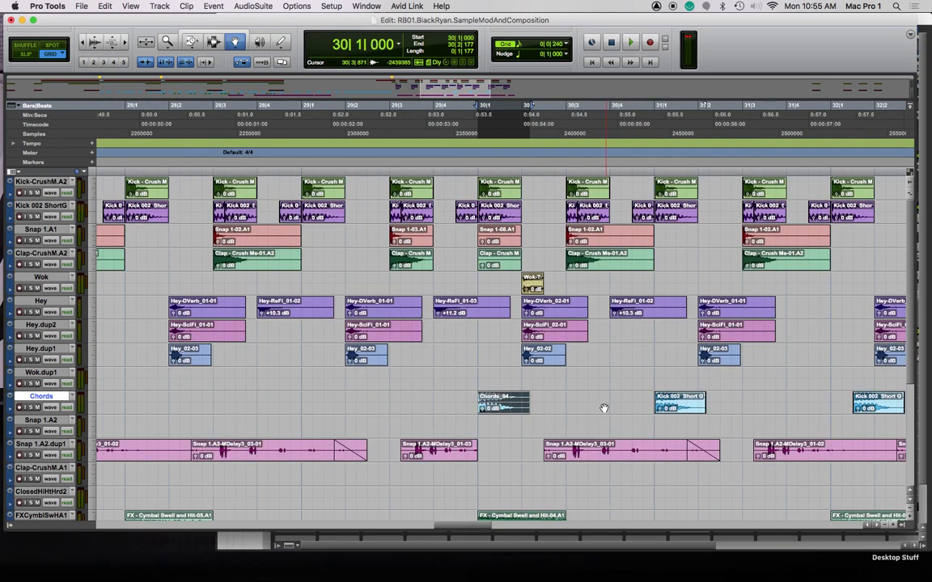
key(F6)
drag(527, 404, 610, 412)
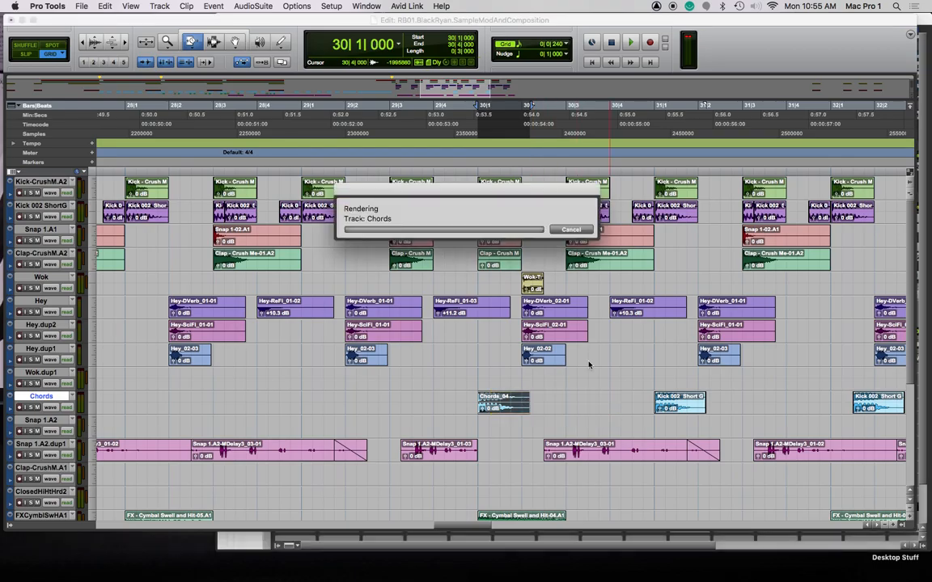
Play from 30|1|000 to audition the stretched Chords clip, and stop playback in bar 31
click(475, 171)
key(space)
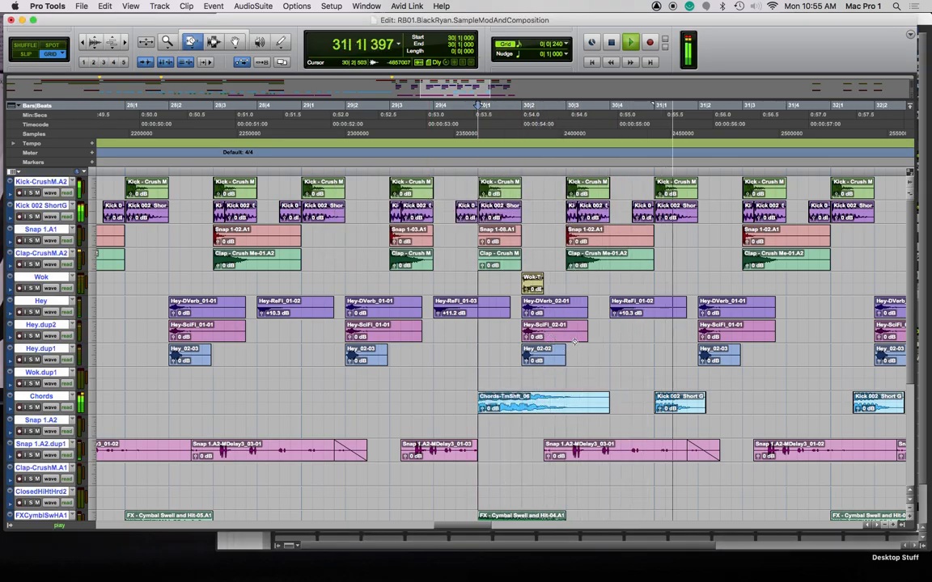
key(space)
Consolidate the kick clip at 31|1|000 on the Chords track and time-stretch its end to 31|4|000
scroll(596, 351, left, 5)
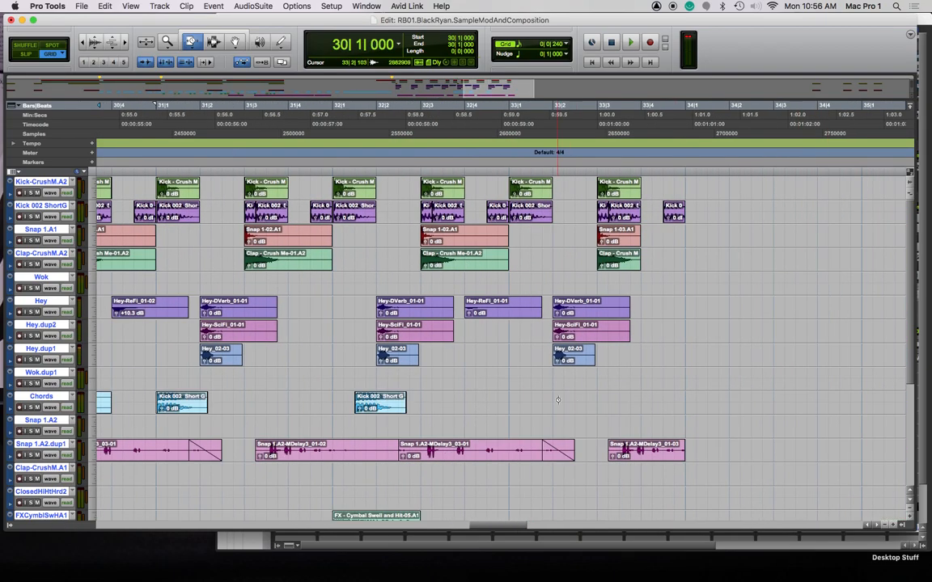
scroll(557, 399, left, 4)
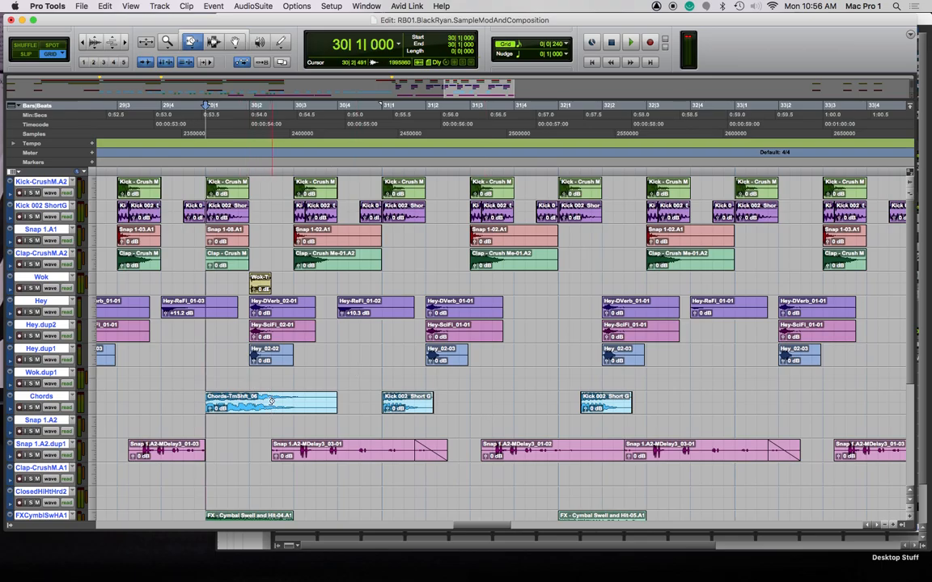
key(F8)
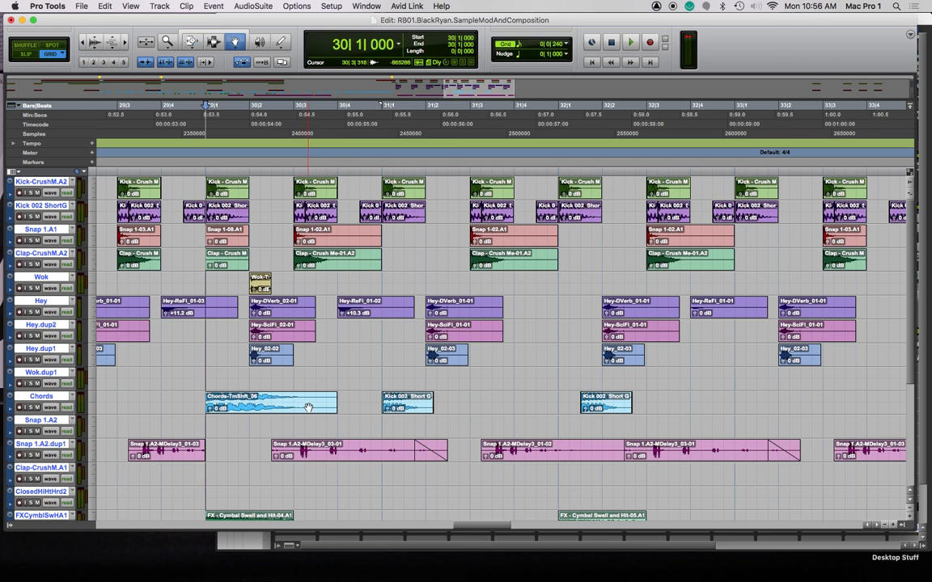
click(412, 406)
key(alt+shift+3)
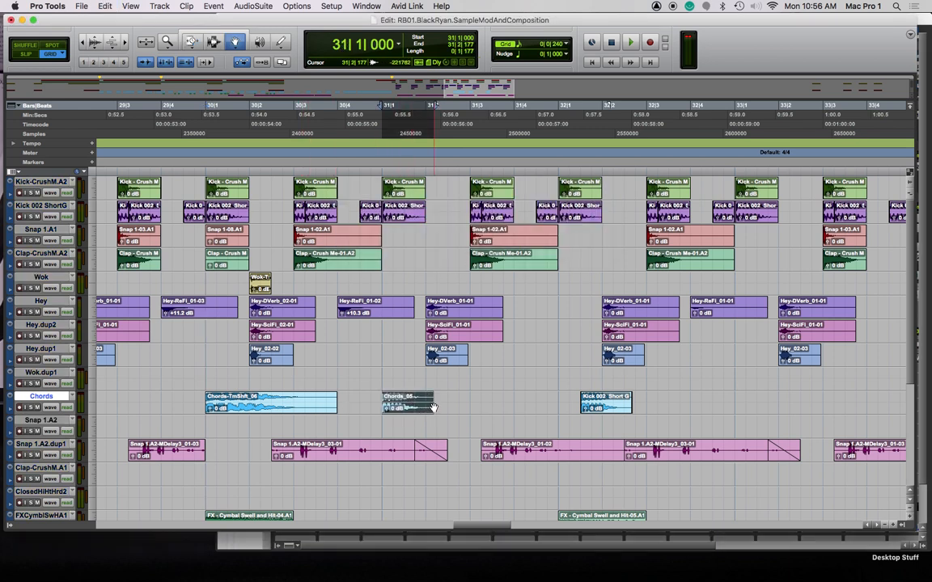
key(F6)
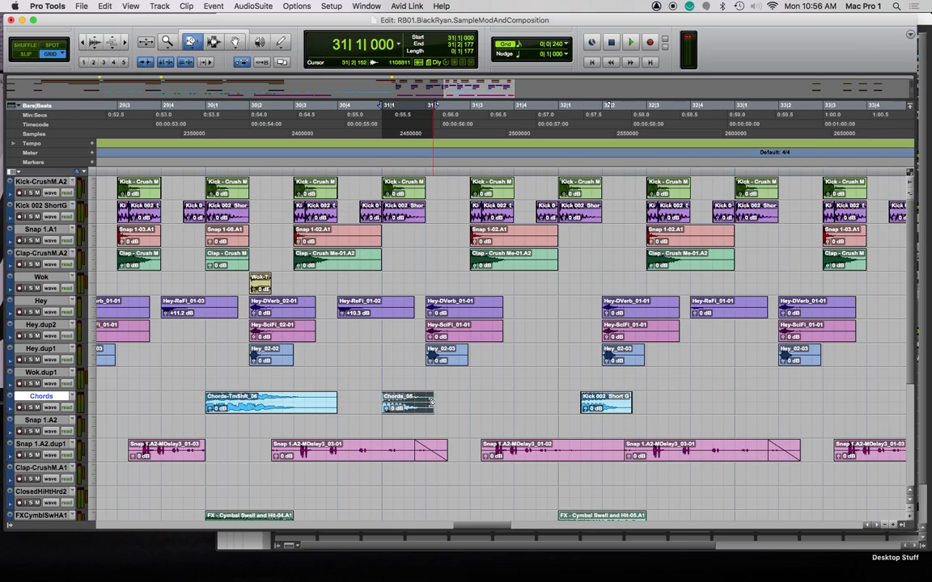
drag(432, 402, 513, 403)
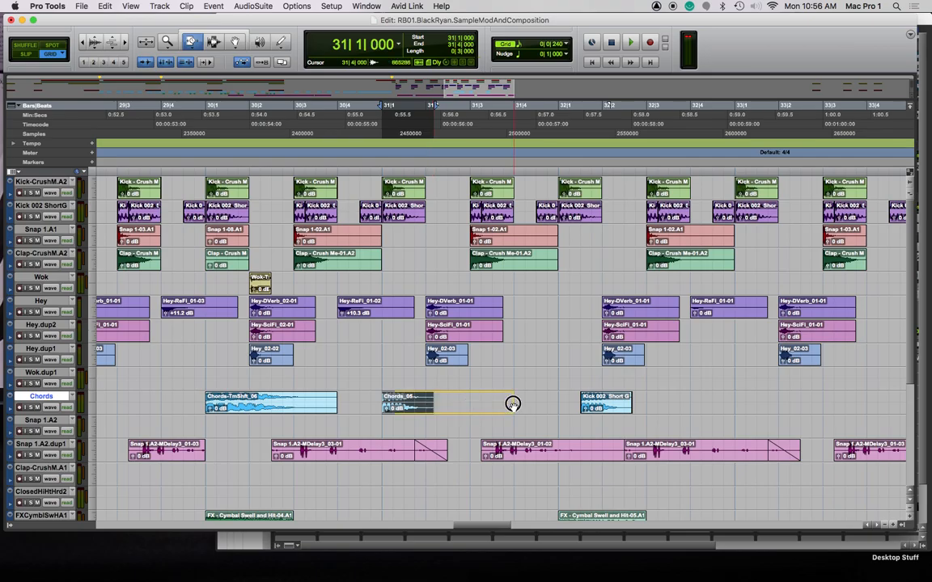
mouse_move(512, 404)
mouse_down()
mouse_move(467, 405)
mouse_move(513, 405)
mouse_up()
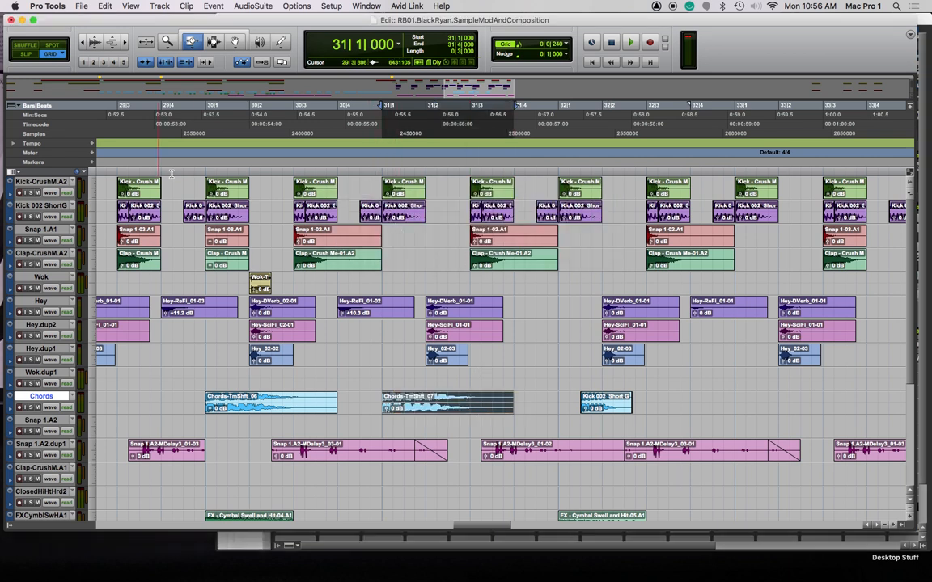
Audition from 30|1|000, undo the last stretch, and time-stretch the Chords clip at 31|1|000 to end at 31|3|000 instead
click(213, 186)
key(space)
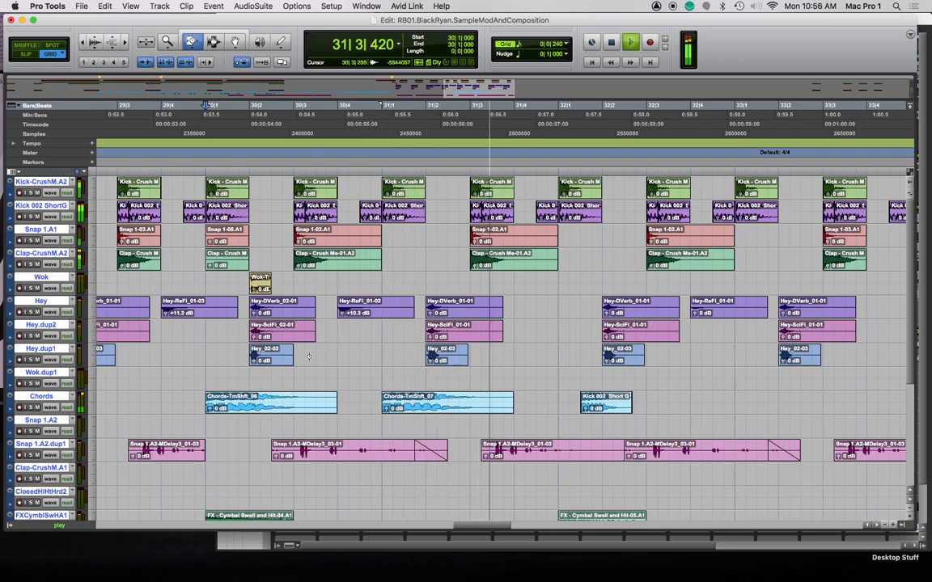
key(space)
key(super+z)
drag(434, 405, 471, 406)
Play from 31|1|000 to audition the shorter stretched clip, and stop playback in bar 33
click(382, 174)
key(space)
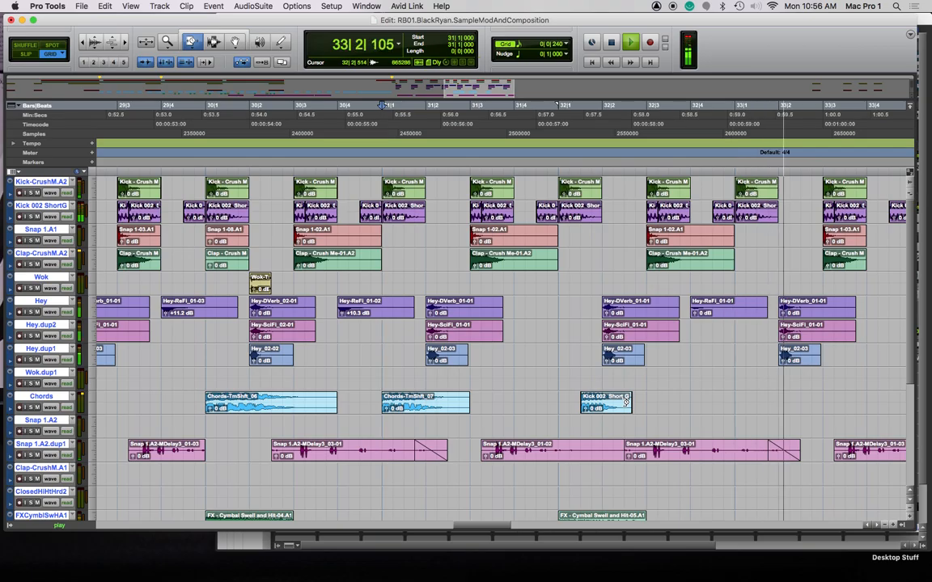
key(space)
Copy the kick clip at 32|1|480 on the Chords track to 32|3|240
key(r)
key(r)
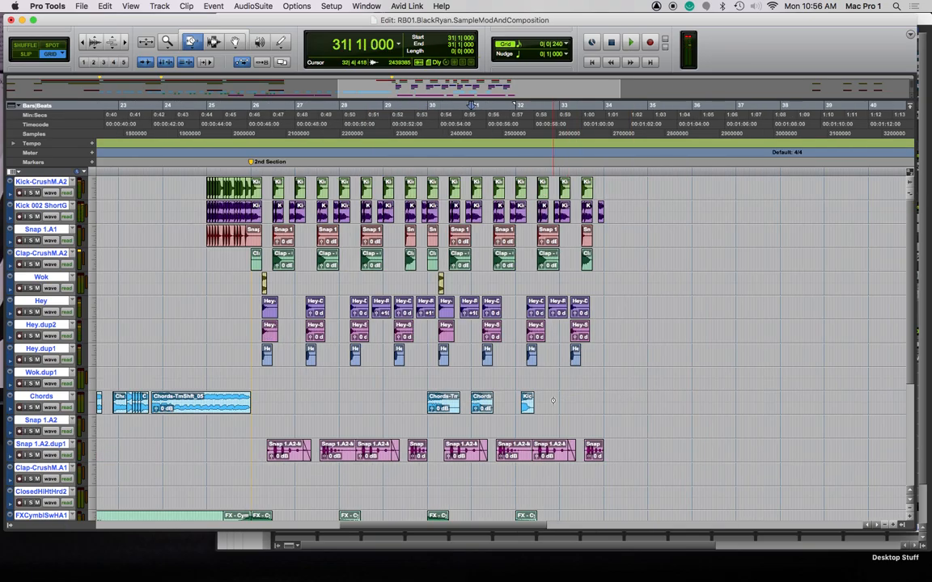
drag(526, 408, 547, 408)
Open Pitch Shift Legacy for the kick clip at 32|3|240 on the Chords track, turn off time correction and preview the clip
click(241, 7)
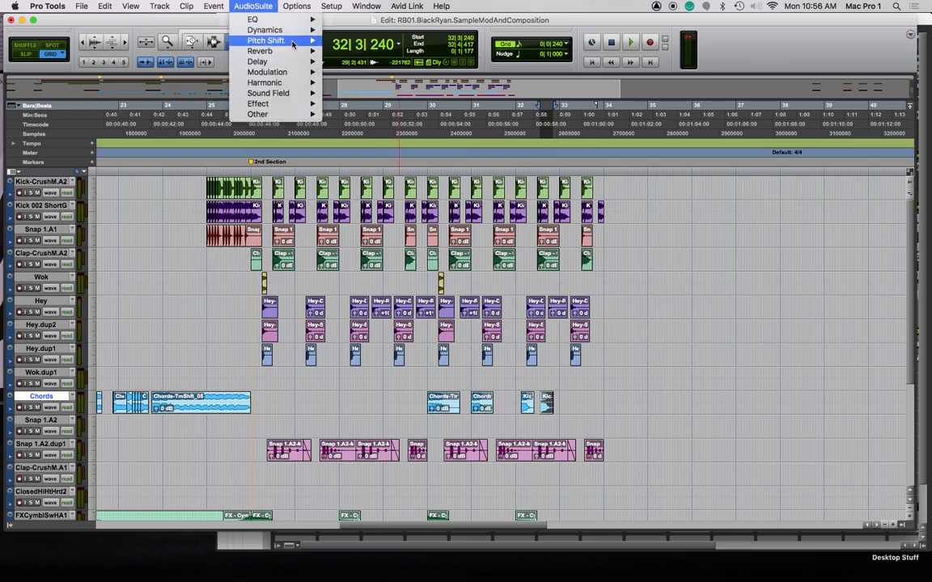
mouse_move(279, 40)
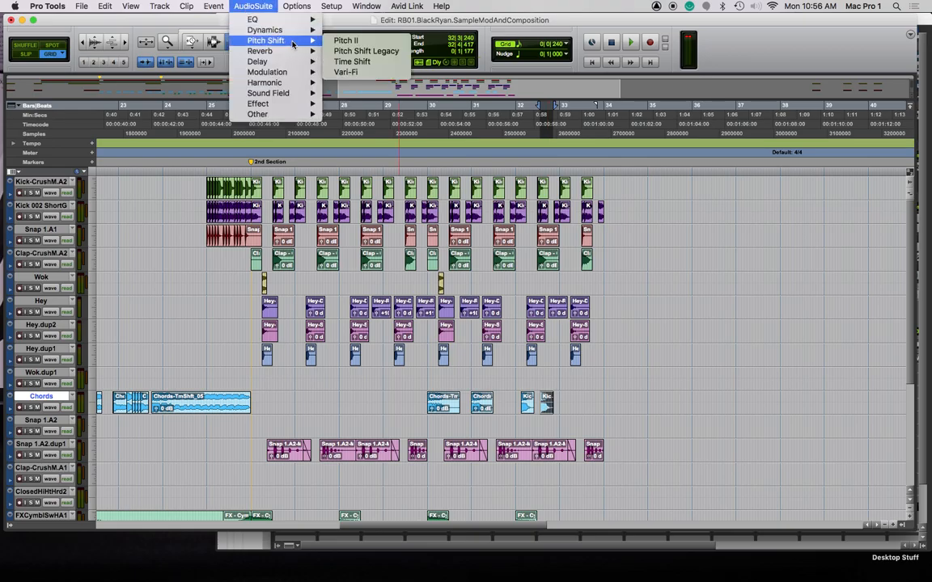
click(375, 64)
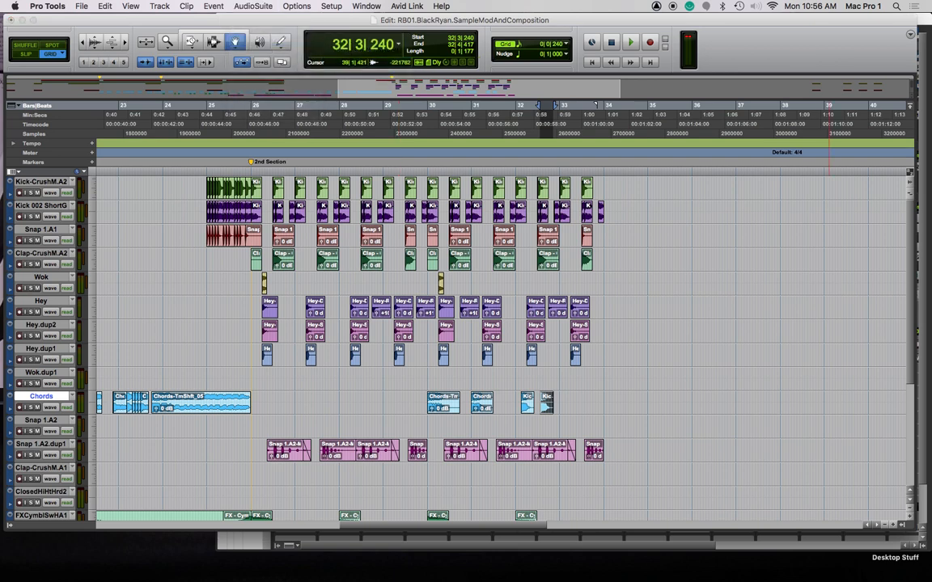
click(243, 7)
mouse_move(266, 41)
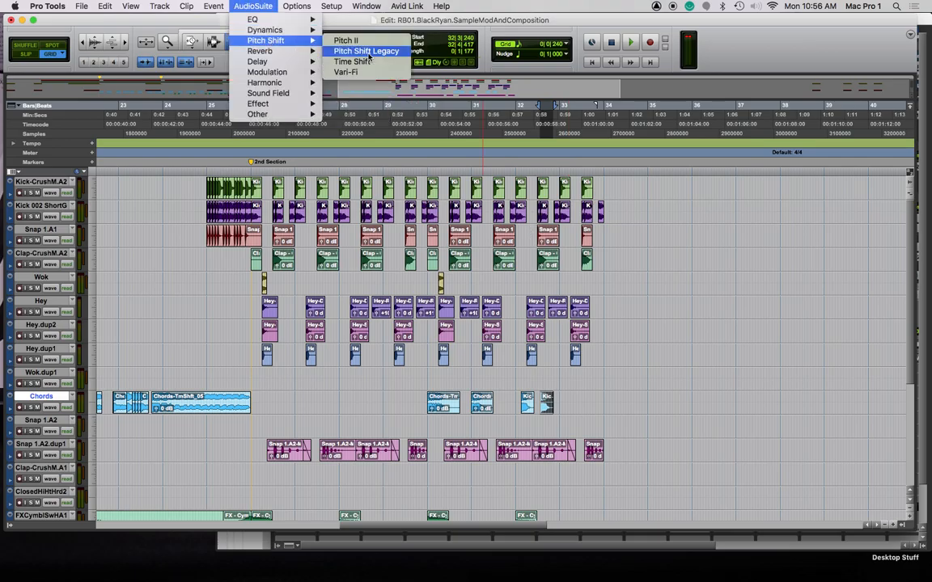
click(367, 51)
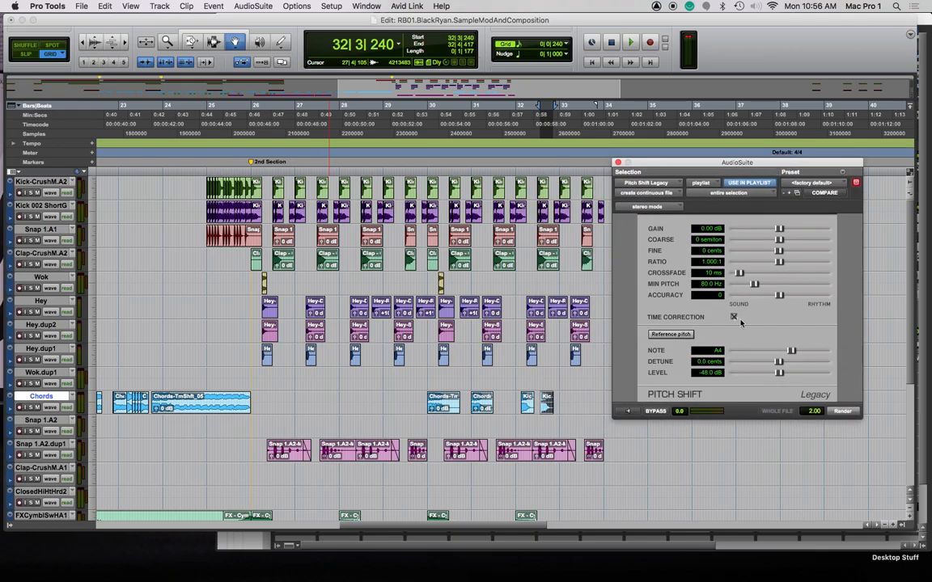
click(733, 317)
click(627, 410)
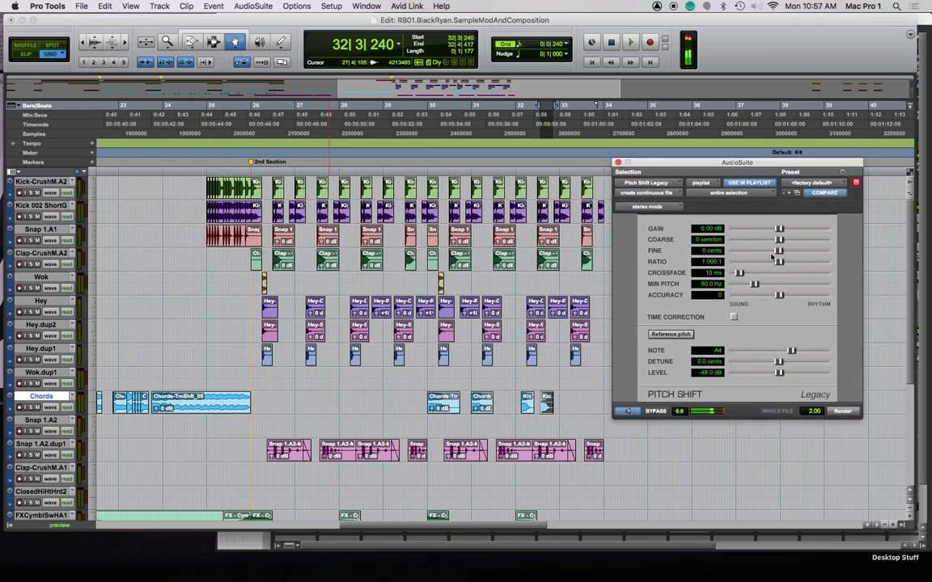
Try rendering the Chords clip at 32|3|240 up 12 semitones, and undo the render
drag(781, 240, 801, 240)
click(842, 412)
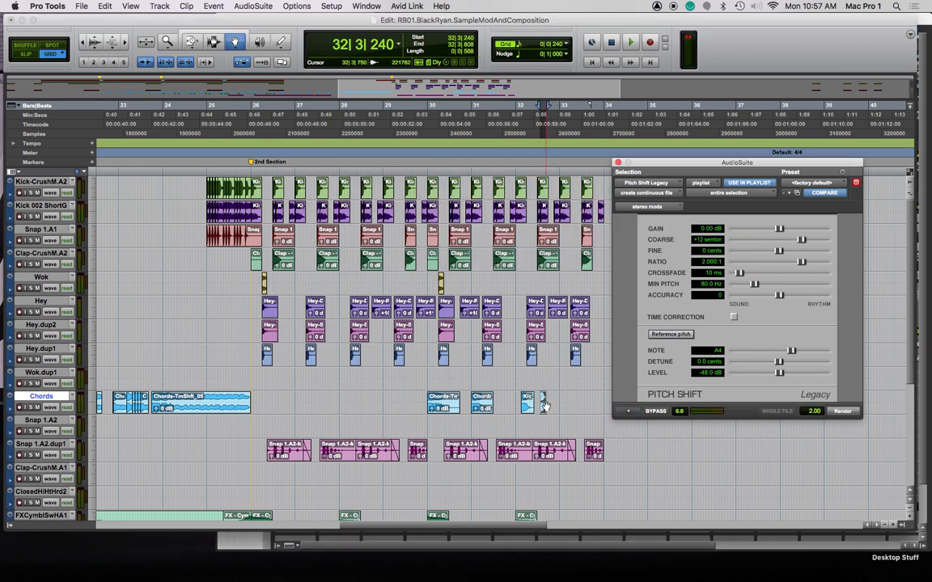
key(super+z)
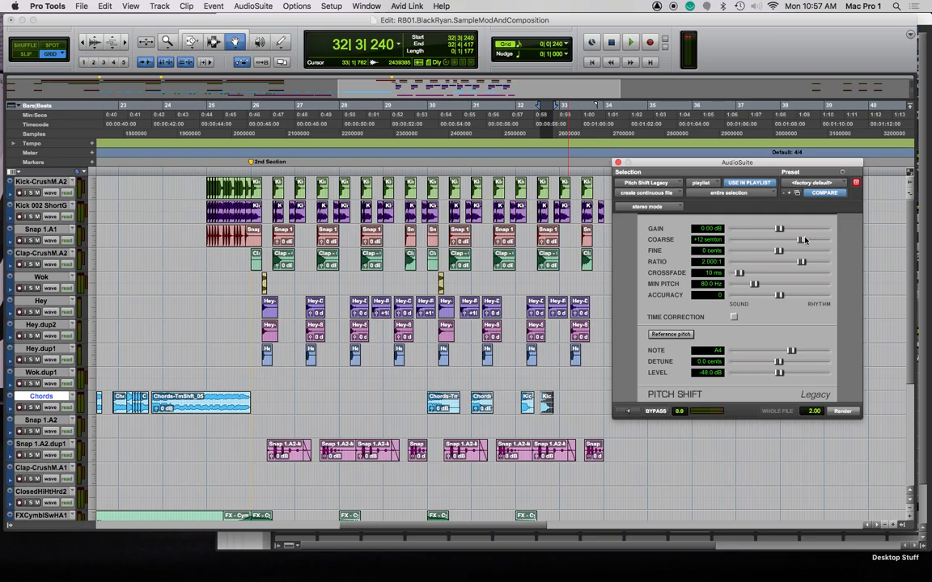
Try rendering the Chords clip at 32|3|240 up 24 semitones, audition it from 32|1|480 and undo the render
drag(802, 241, 832, 241)
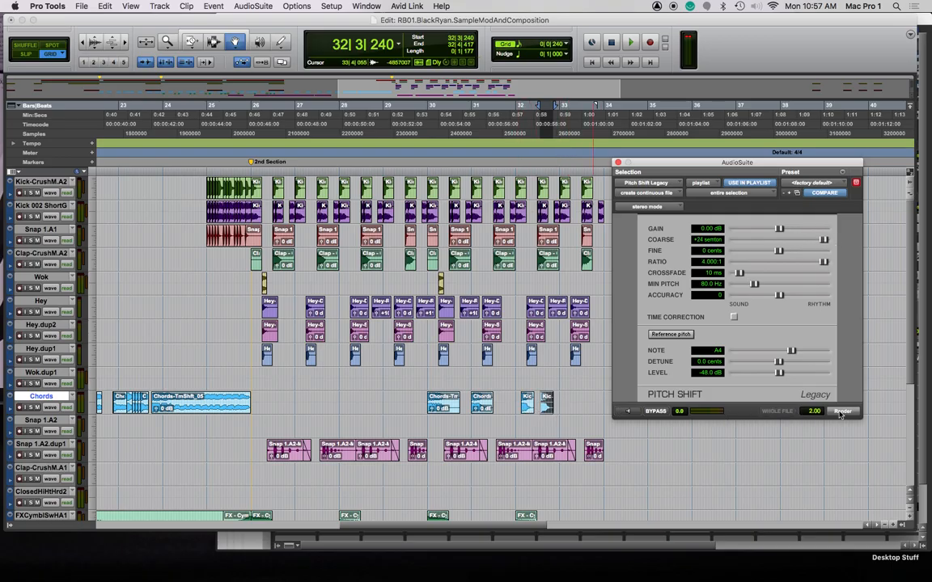
click(843, 412)
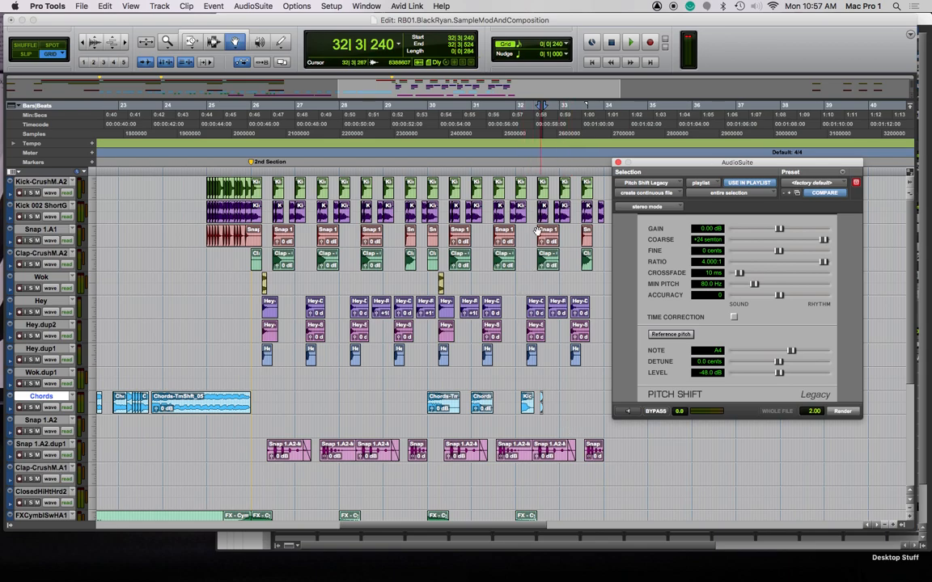
click(522, 172)
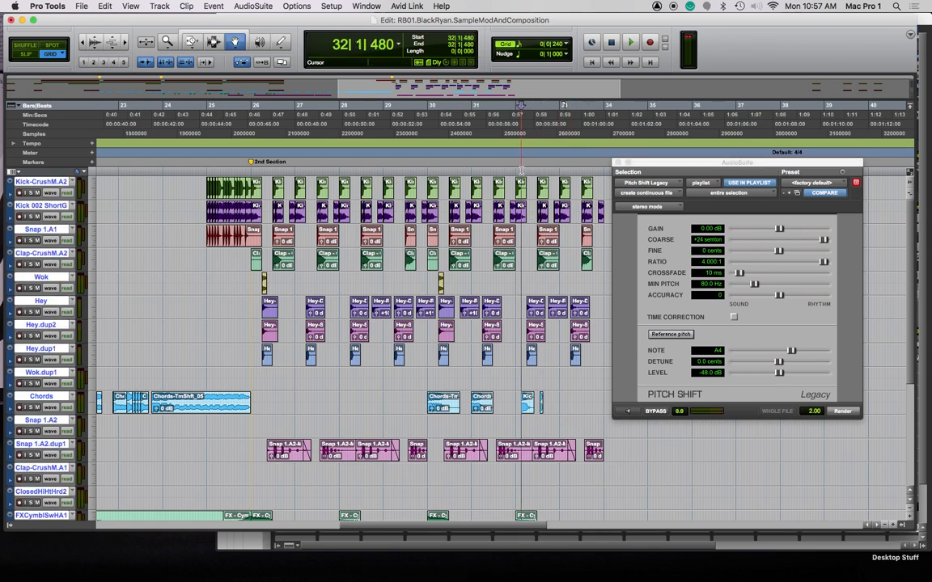
key(space)
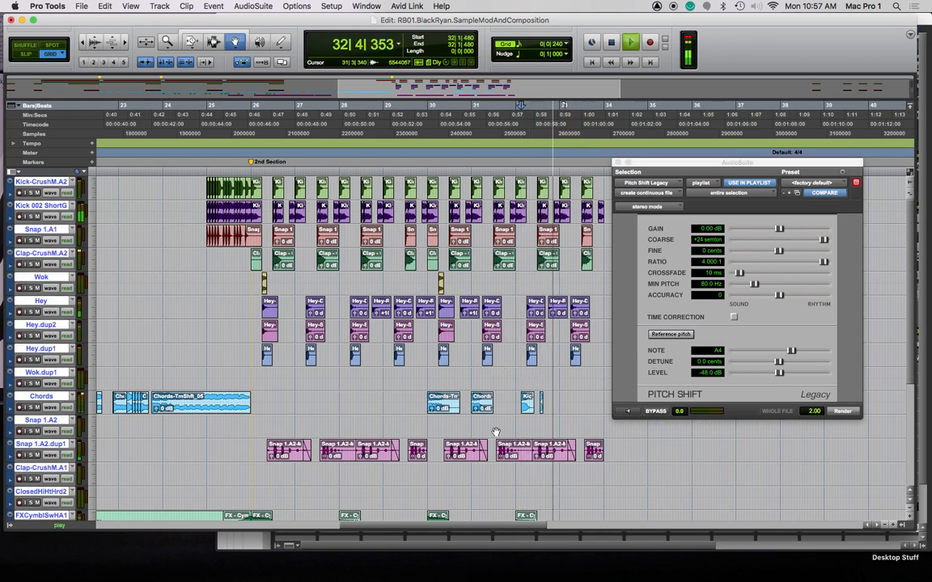
key(space)
click(548, 402)
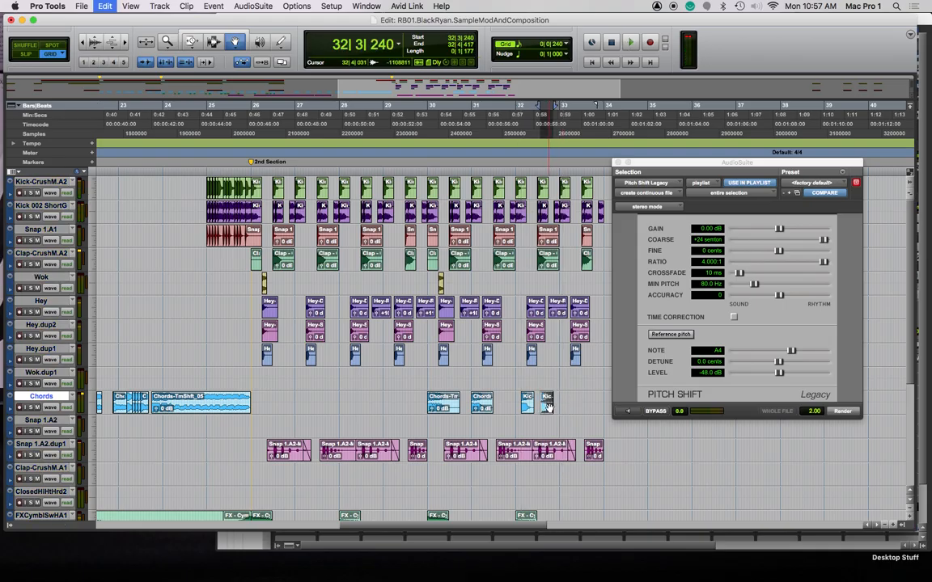
Pitch the Chords clip at 32|3|240 up 12 semitones and add a higher-pitched copy of the 32|1|480 kick clip at 32|4|000
drag(822, 241, 801, 245)
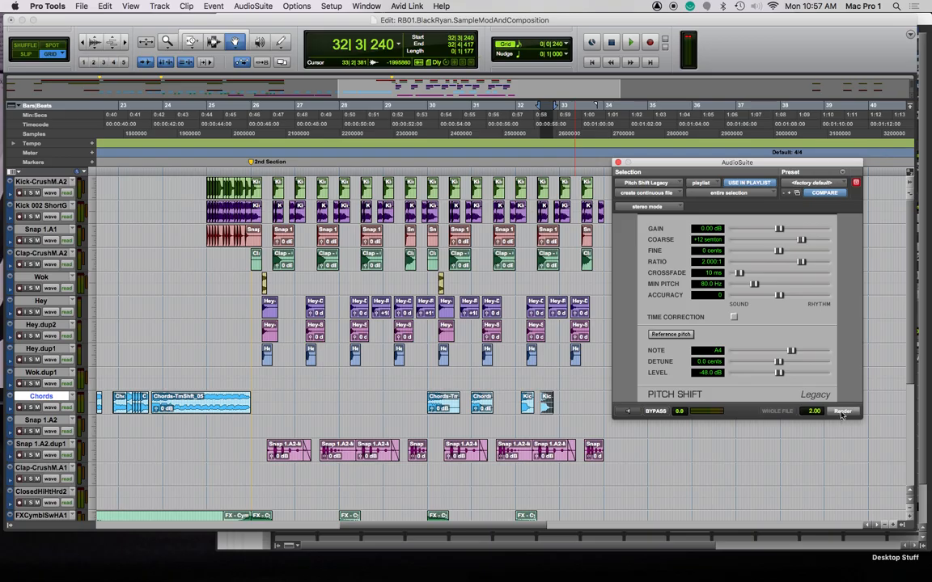
click(544, 402)
drag(525, 405, 551, 401)
drag(801, 238, 810, 240)
click(843, 412)
Copy the pitched kick clip at 32|4|000 to 32|4|480 and pitch-shift the copy up 9 semitones
click(552, 404)
drag(808, 241, 794, 242)
click(843, 412)
Copy the kick clip at 32|4|480 to 33|1|000 and pitch-shift the copy up 2 semitones
click(549, 407)
click(553, 406)
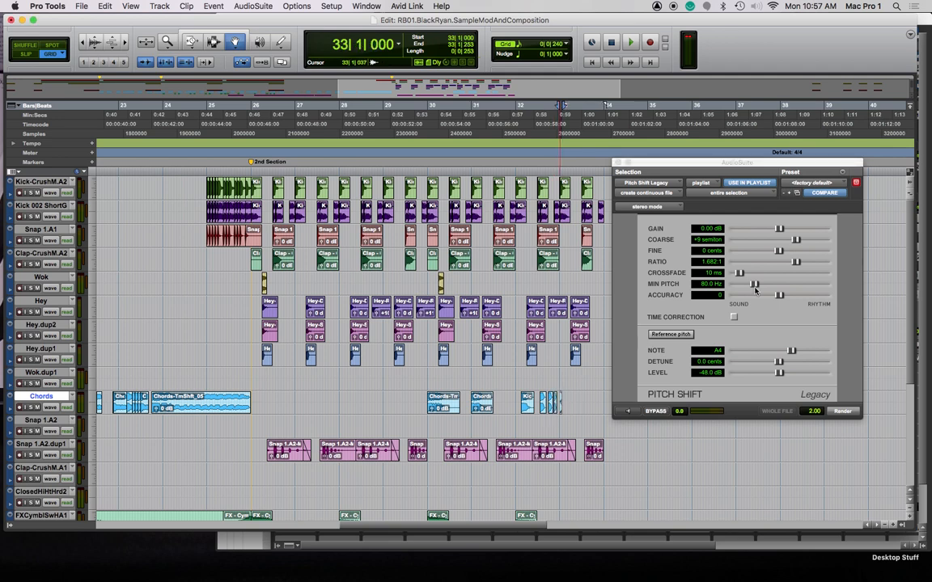
mouse_move(799, 241)
mouse_down()
mouse_move(783, 243)
mouse_move(807, 244)
mouse_move(782, 251)
mouse_up()
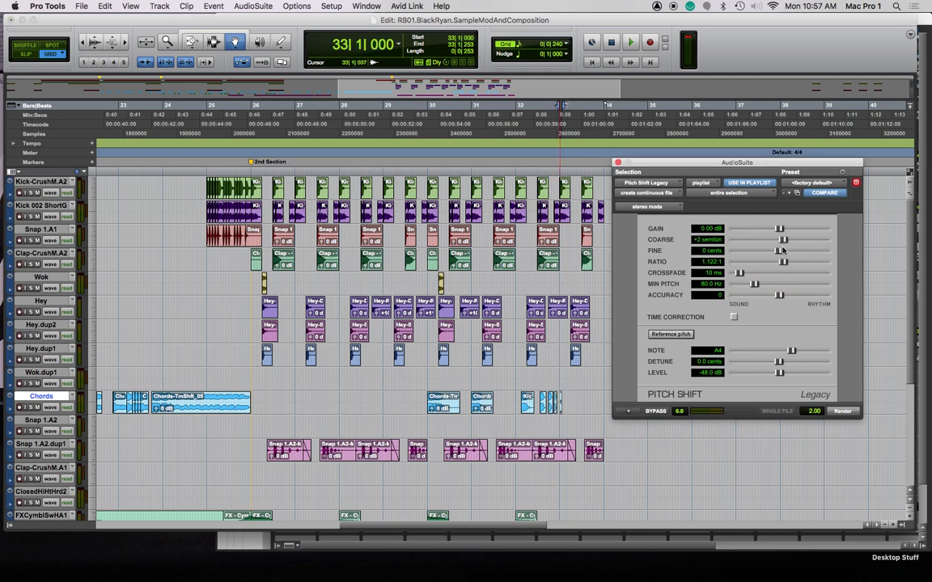
click(845, 412)
Solo the Chords track and play from 32|1|000 to audition the pitched kick clips
click(30, 408)
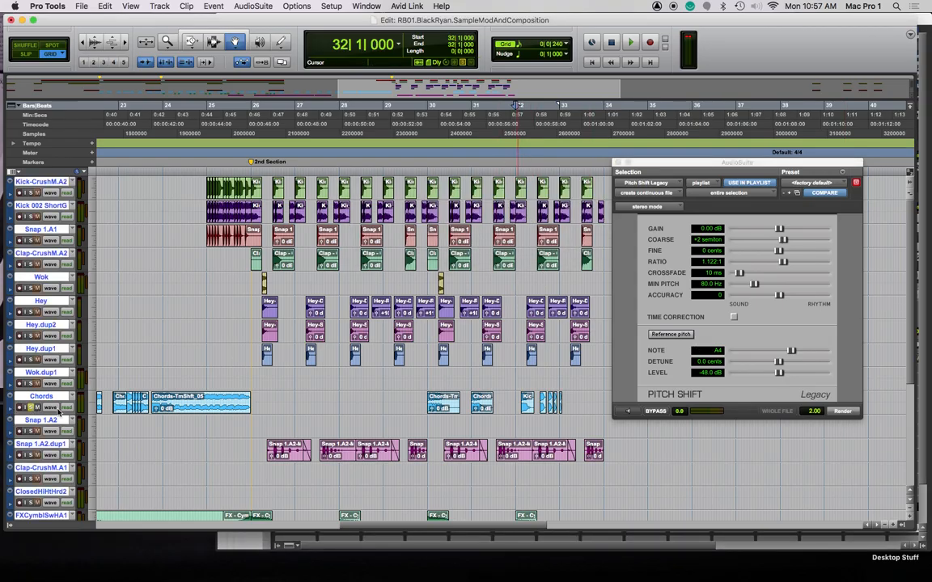
key(space)
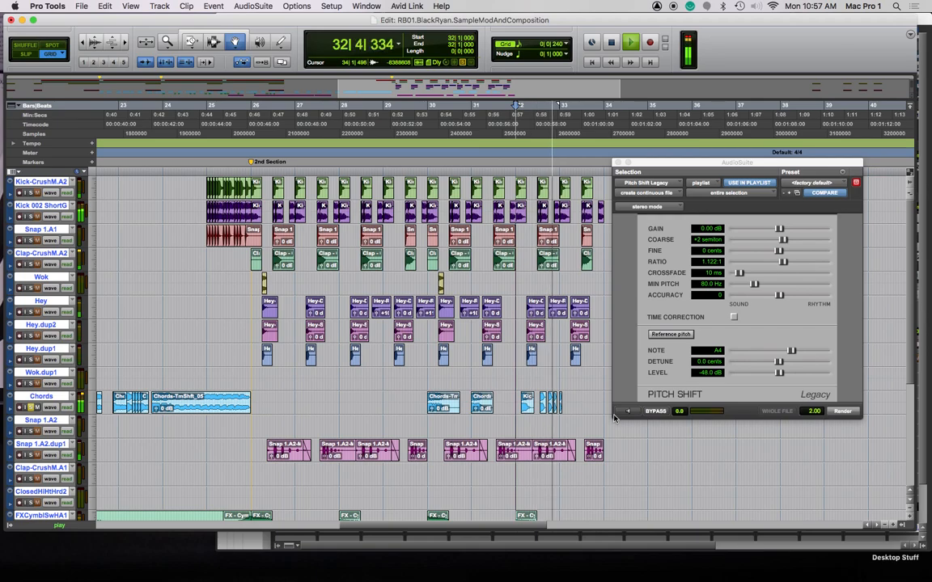
key(space)
Close the pitch shift plug-in and move the Chords kick clips at 32|1|480, 32|3|240 and 33|1|000 to 32|1|000, 32|3|000 and 32|4|720
key(super+bracketright)
key(super+bracketright)
key(super+bracketright)
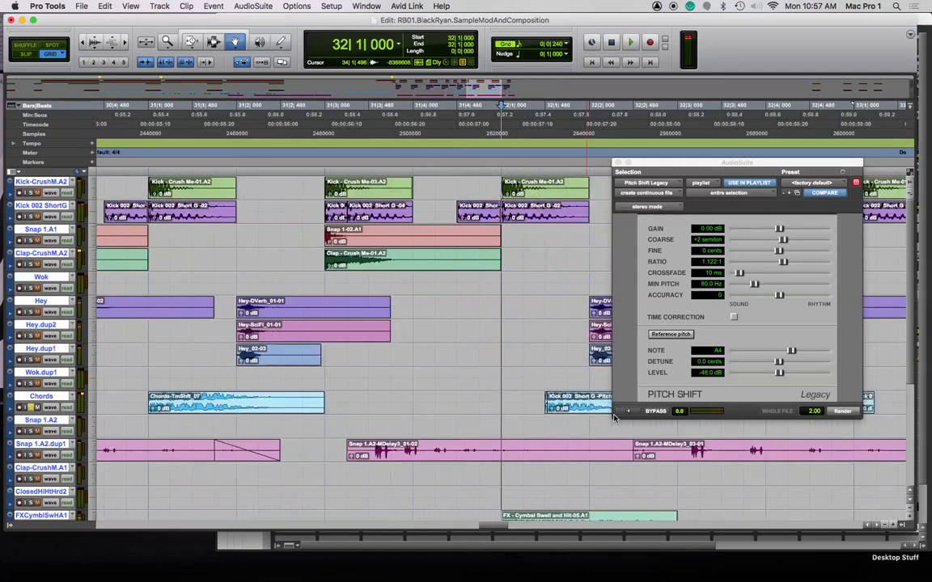
click(618, 162)
scroll(710, 368, right, 10)
scroll(451, 400, left, 10)
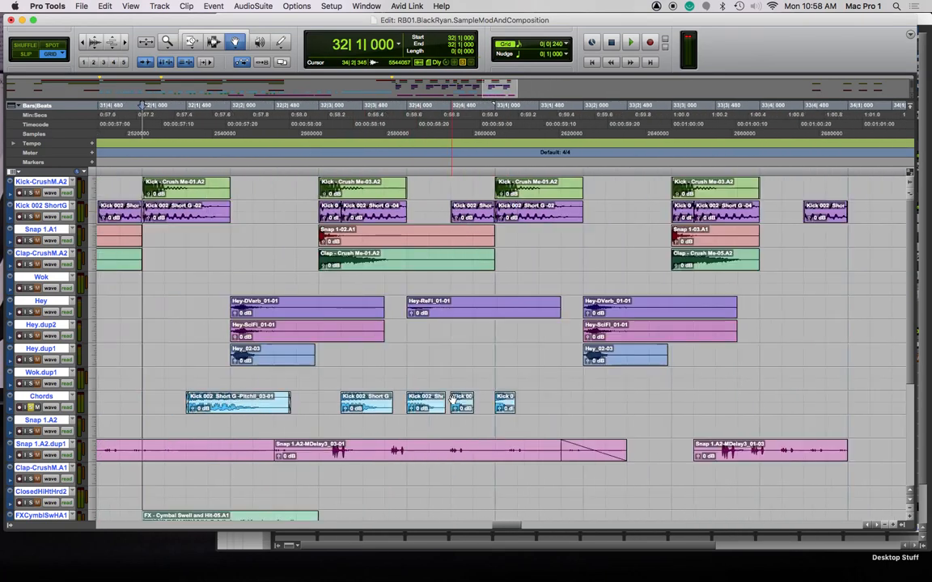
scroll(452, 400, left, 5)
key(super+bracketleft)
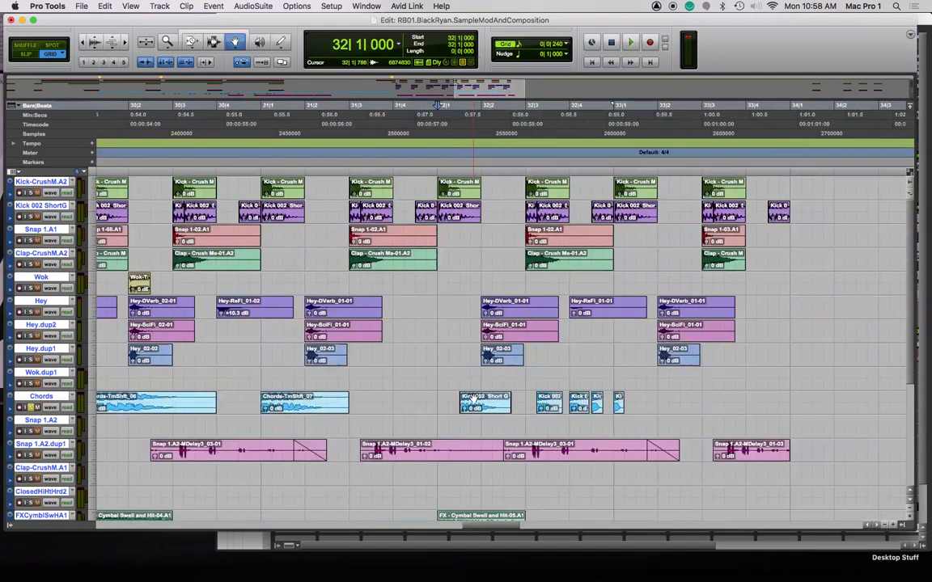
drag(483, 396, 597, 407)
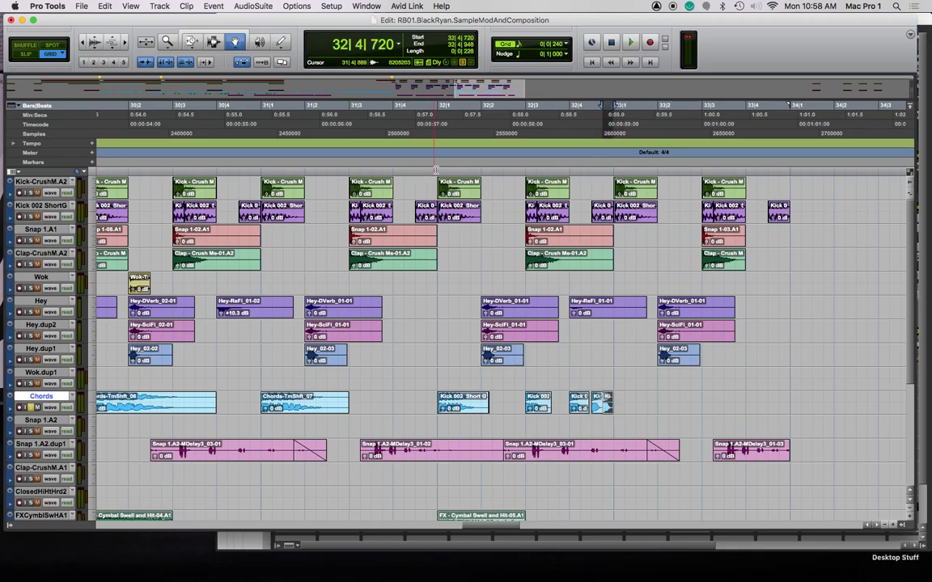
Play from 32|1|000 to audition the repositioned kick clips, and stop playback in bar 33
click(435, 169)
key(space)
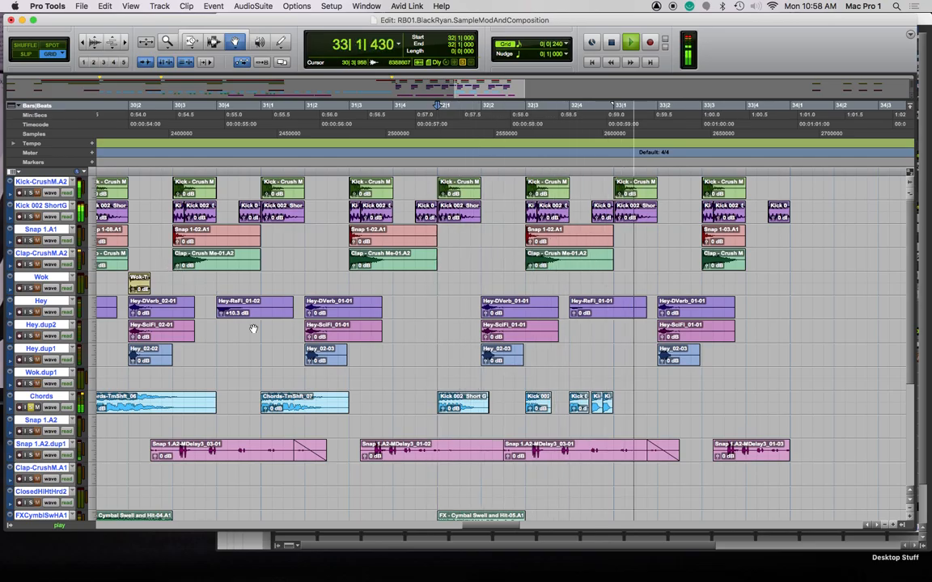
key(space)
Copy the two-beat kick pattern starting at 32|3|000 on the Chords track to 33|1|000 and 33|3|000
key(F7)
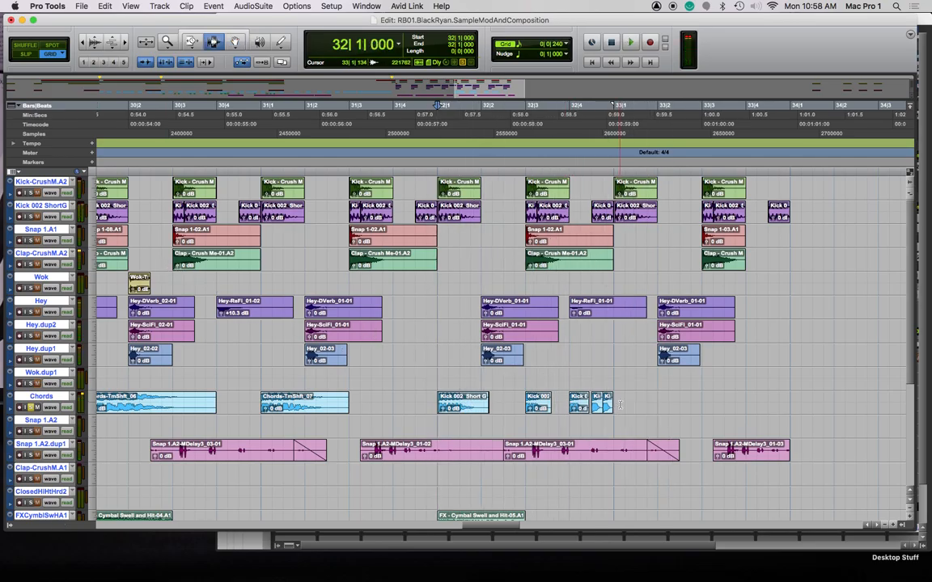
drag(613, 407, 720, 404)
key(F8)
drag(625, 405, 703, 400)
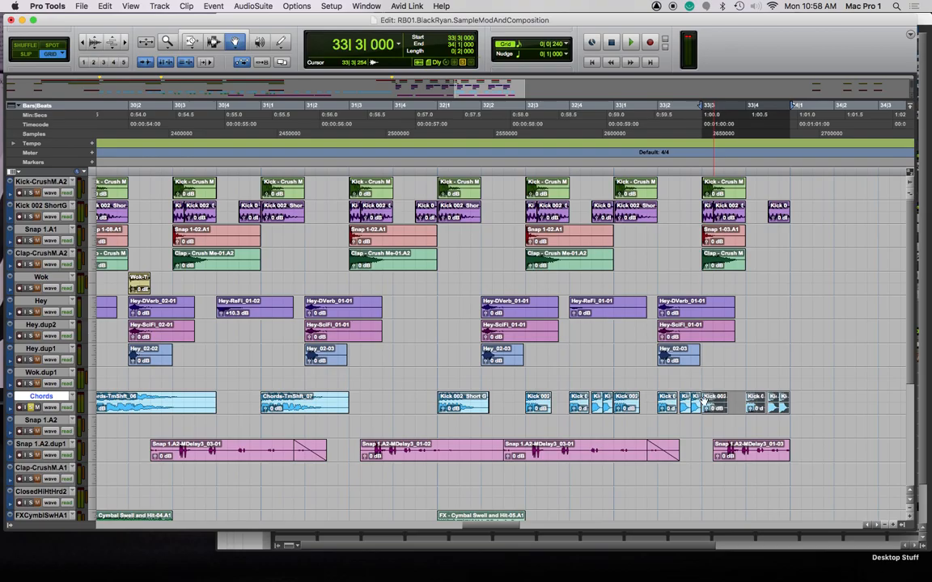
Audition the repeated kick pattern from 32|1|000 to the end of bar 33
click(436, 167)
key(space)
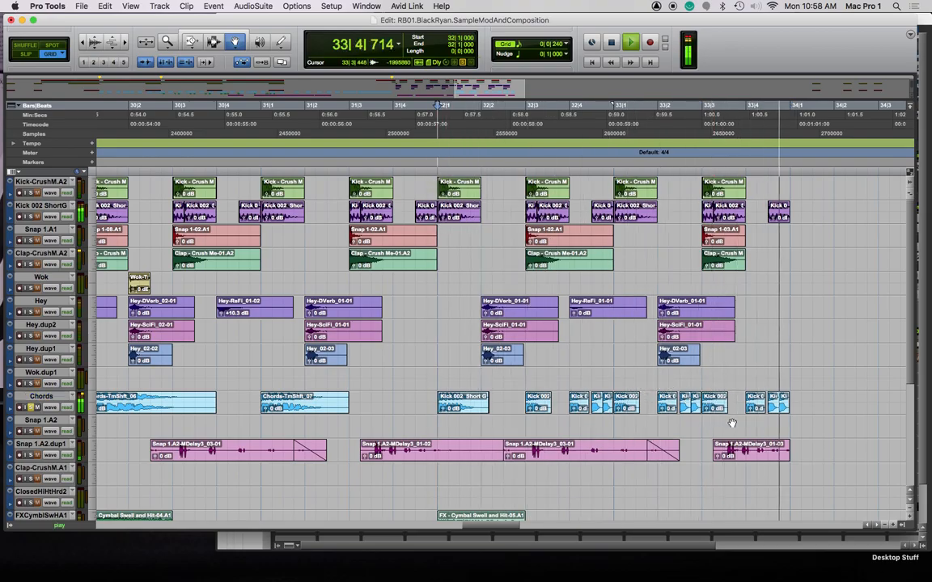
key(space)
Play the whole section from the 2nd Section marker at 26|1|000 and turn off the Chords solo
key(r)
key(r)
key(r)
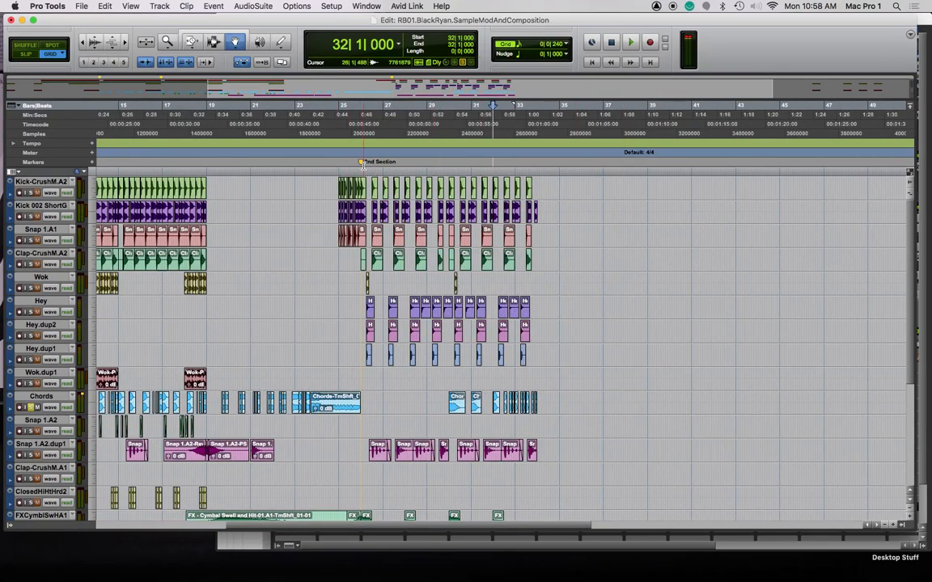
key(space)
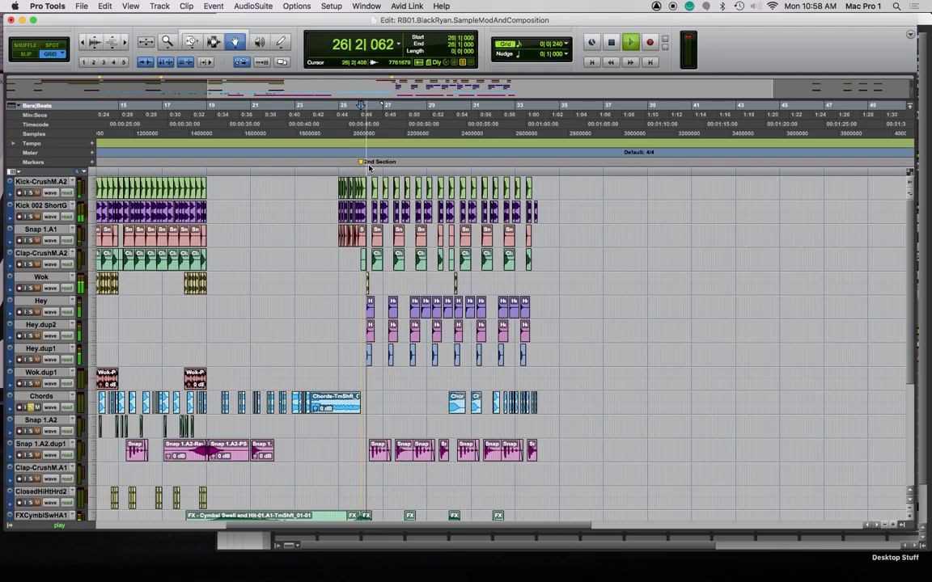
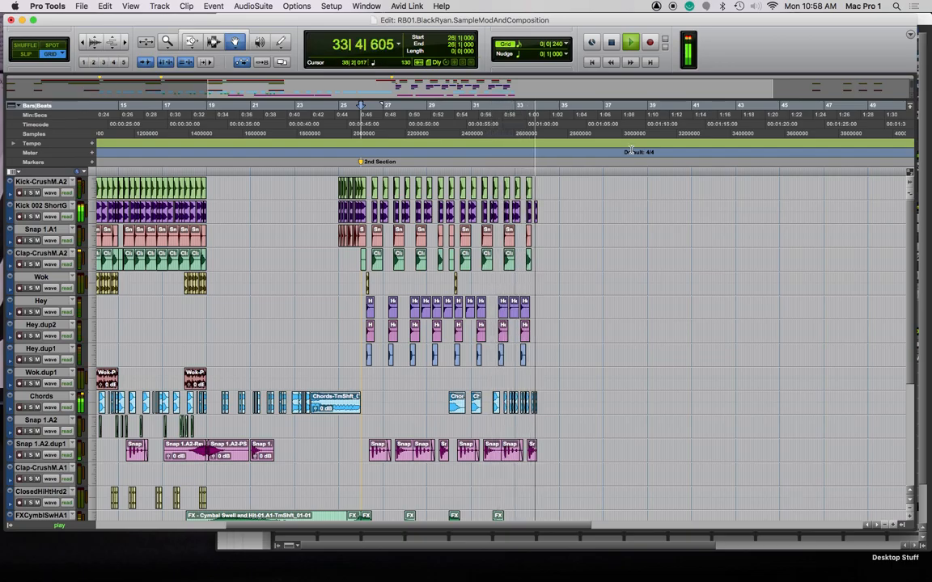
key(space)
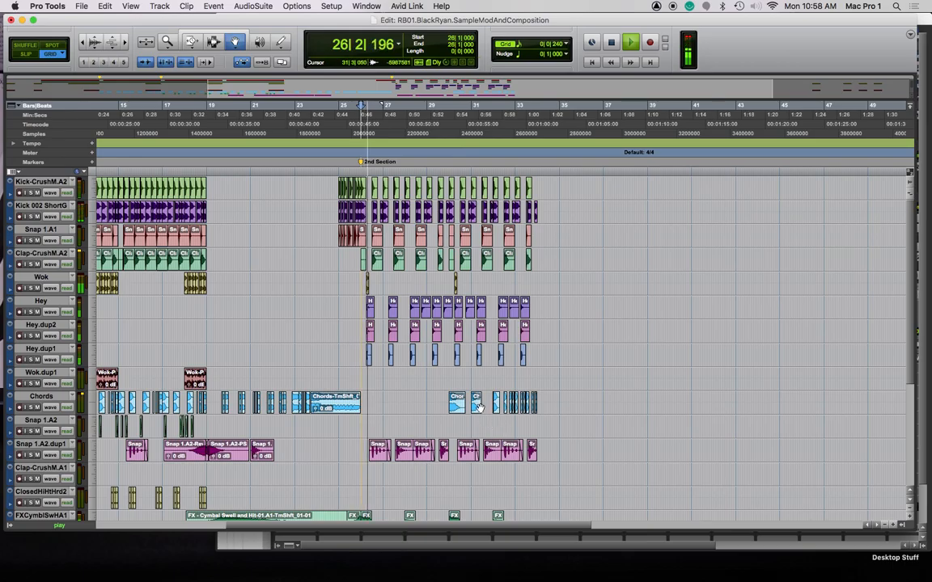
Select the four bars from 30|1|000 to 34|1|000 across all tracks and duplicate them at 34|1|000
key(F7)
click(451, 165)
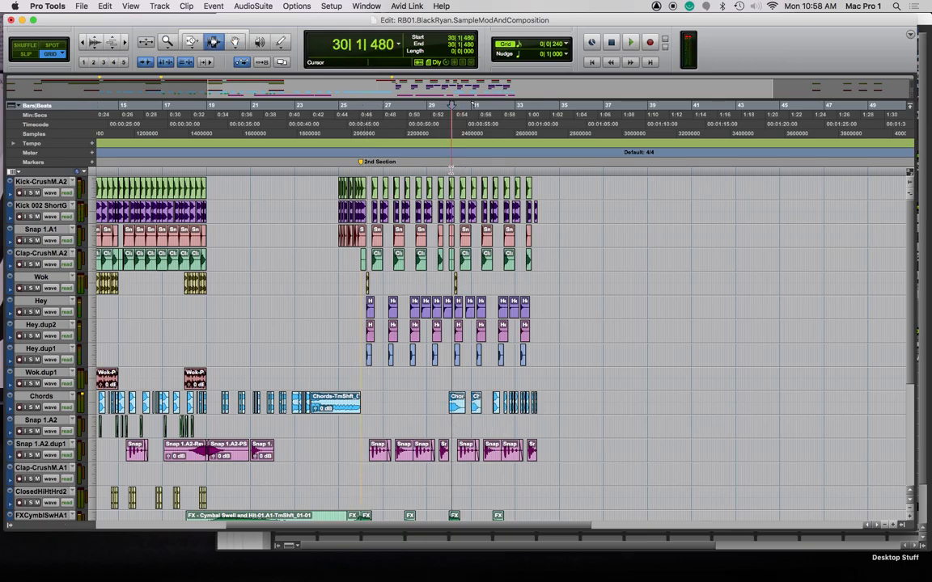
key(t)
key(t)
key(t)
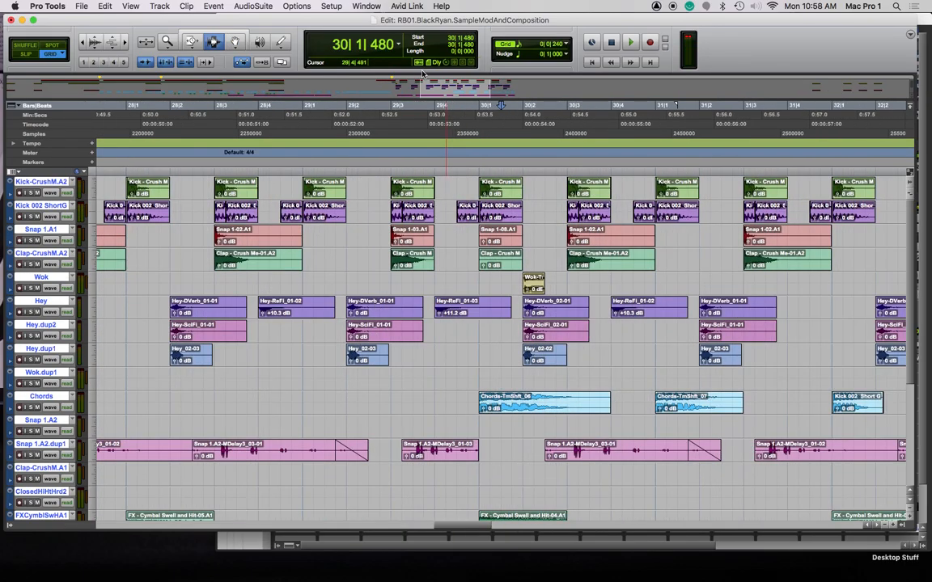
click(479, 170)
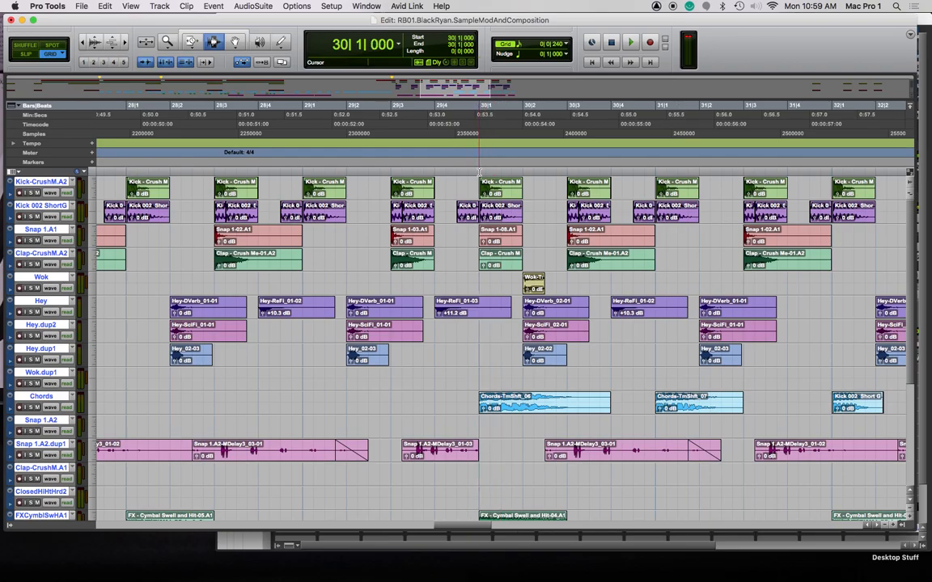
drag(479, 169, 591, 267)
key(super+d)
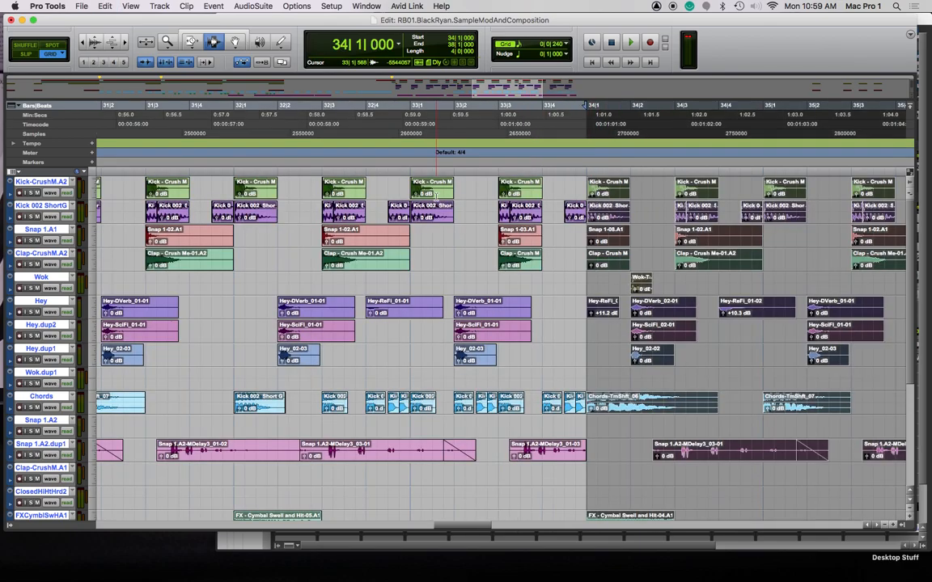
key(r)
key(r)
key(r)
key(r)
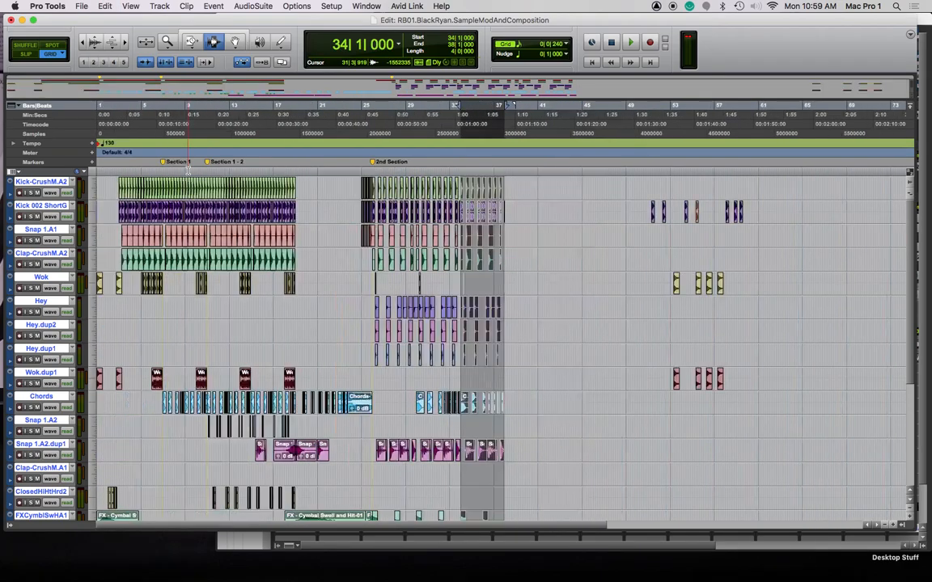
Audition the isolated Wok clips from 53|1|000 and the whole section from the 2nd Section marker at 26|1|000
scroll(332, 255, down, 2)
scroll(331, 256, right, 1)
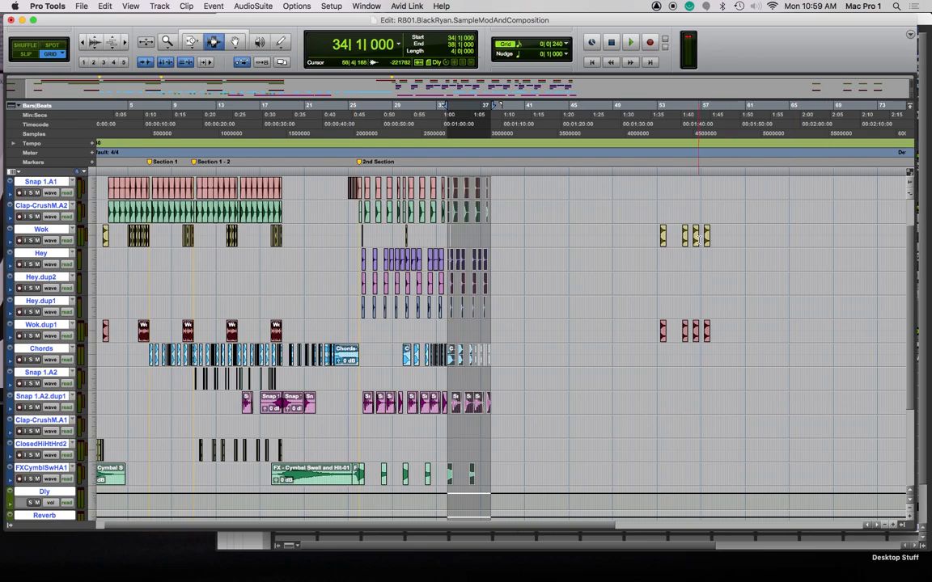
click(658, 169)
key(space)
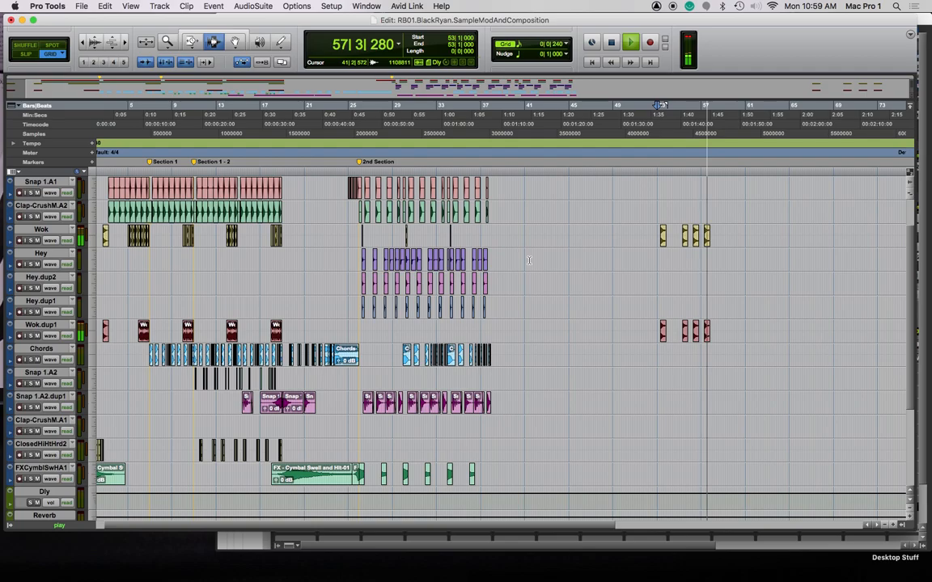
key(space)
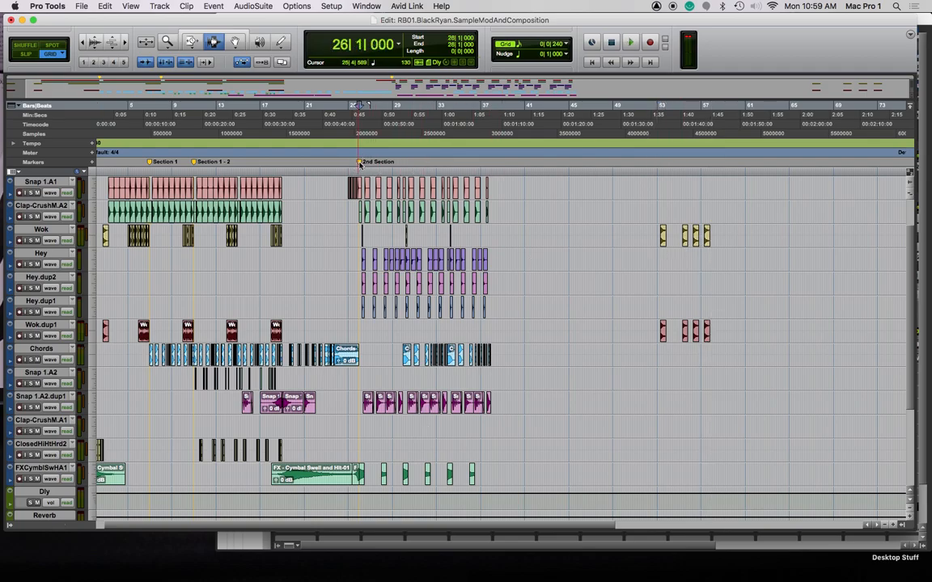
key(space)
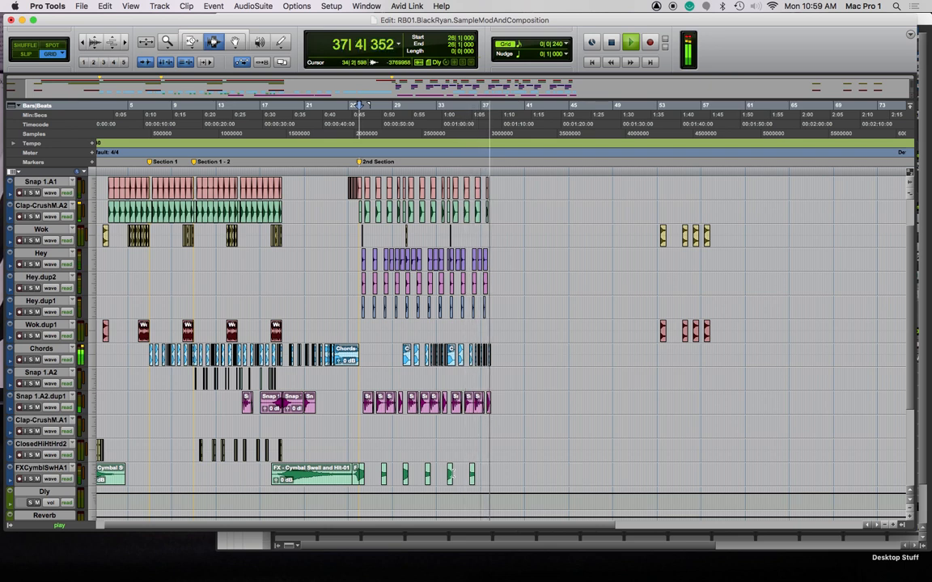
key(space)
Copy the Chords clip at 30|1|000 to 38|1|000 and time-stretch the copy to end at 41|1|000
key(F8)
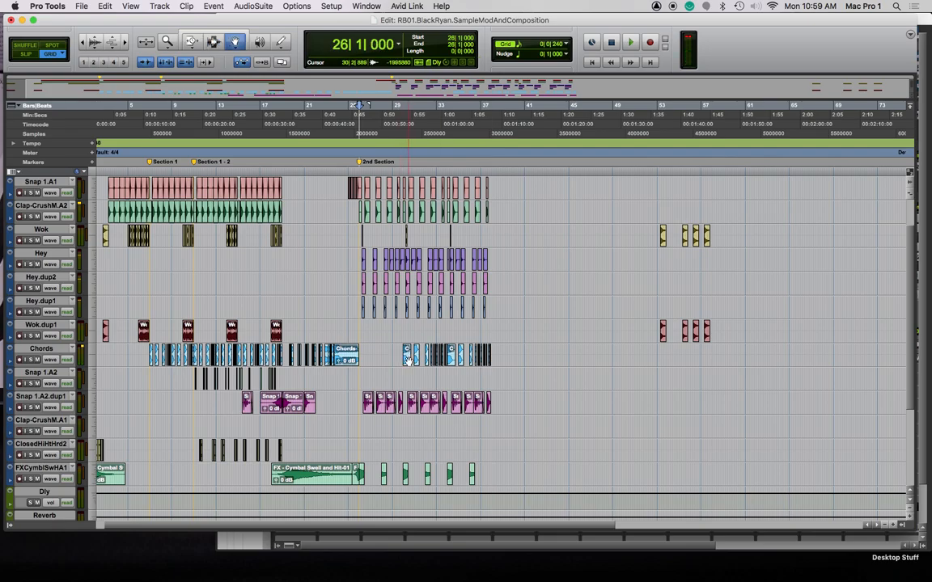
key(t)
key(t)
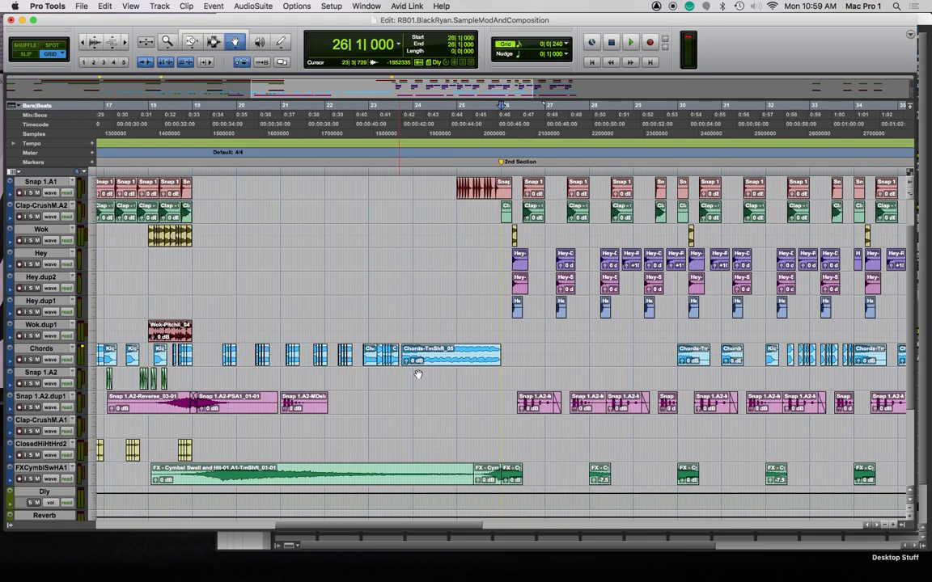
scroll(416, 372, right, 5)
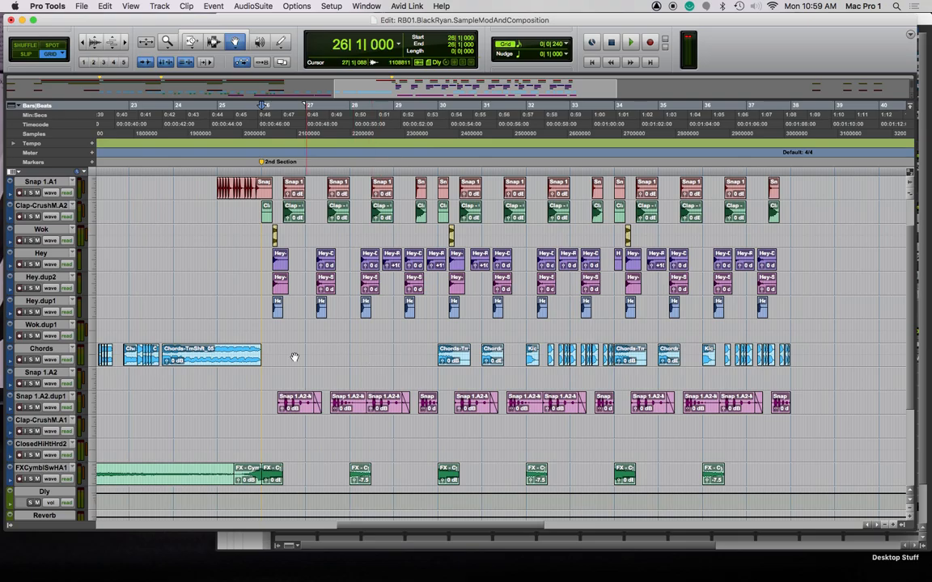
drag(463, 358, 807, 368)
scroll(804, 368, right, 2)
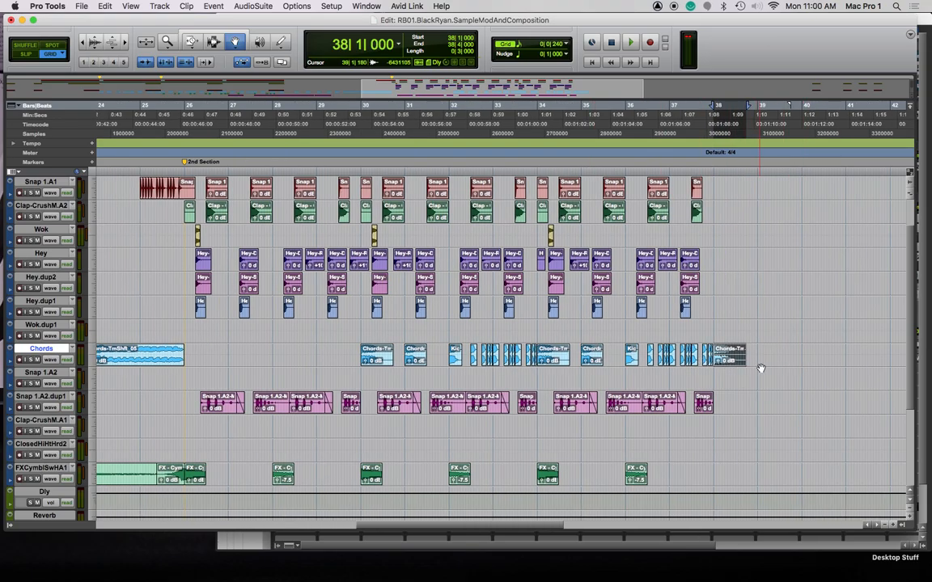
scroll(760, 368, right, 10)
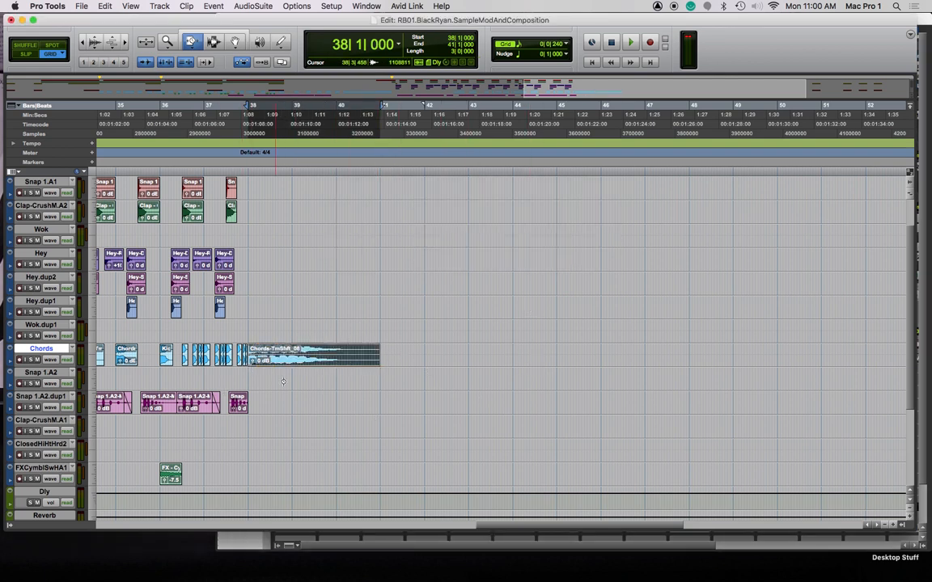
Audition the stretched chord at the section's end, starting from 37|4|000
click(236, 171)
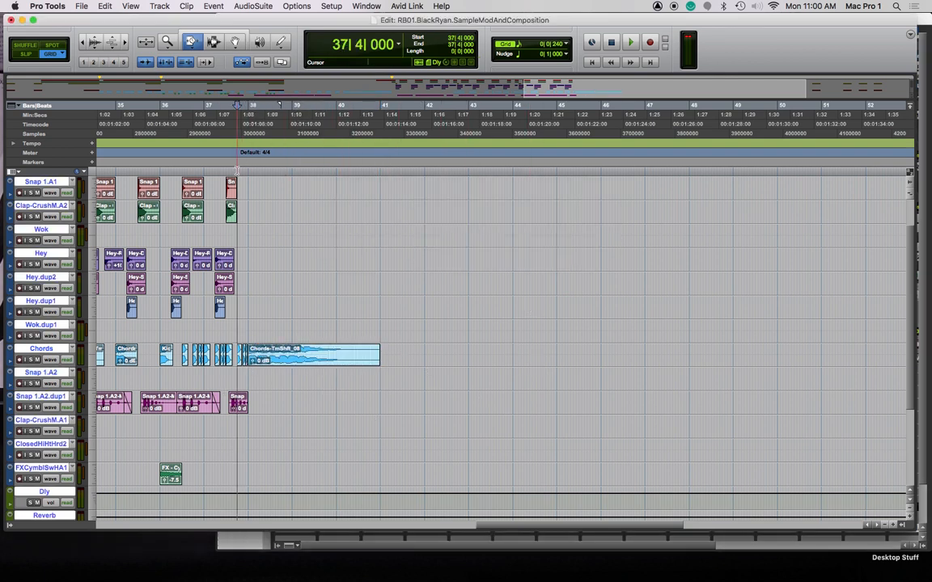
key(super+bracketleft)
key(space)
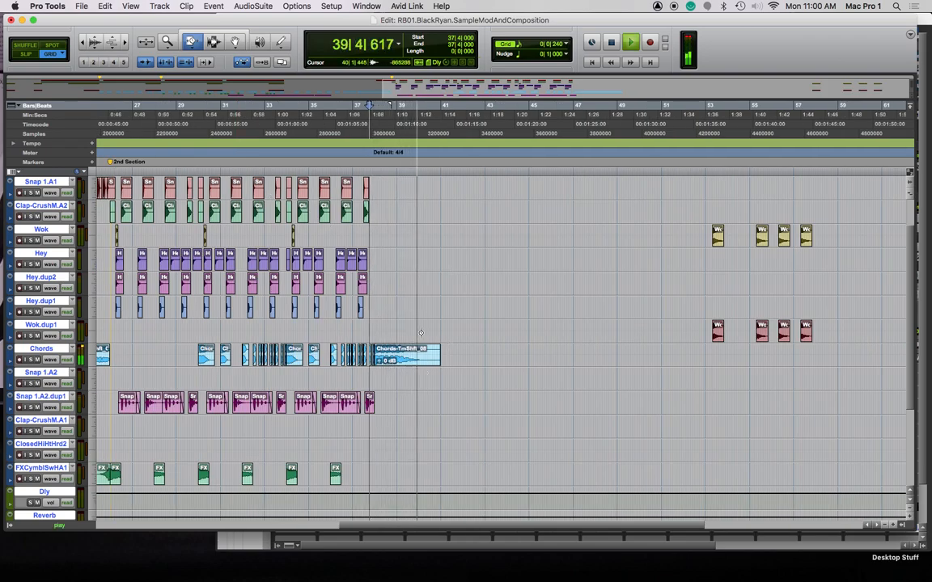
key(space)
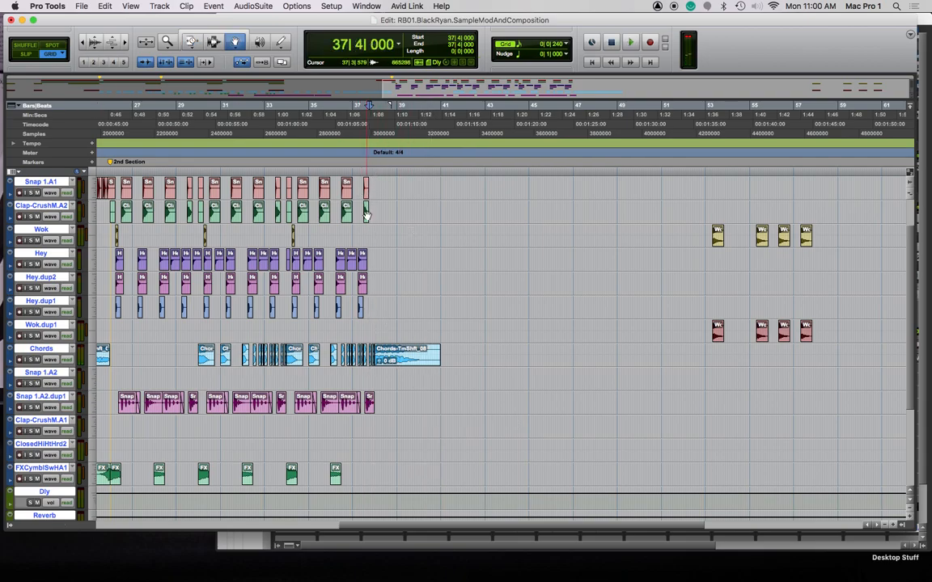
Copy the last clap clip on the Clap-CrushM.A2 track to 37|4|240
click(367, 213)
drag(373, 213, 375, 222)
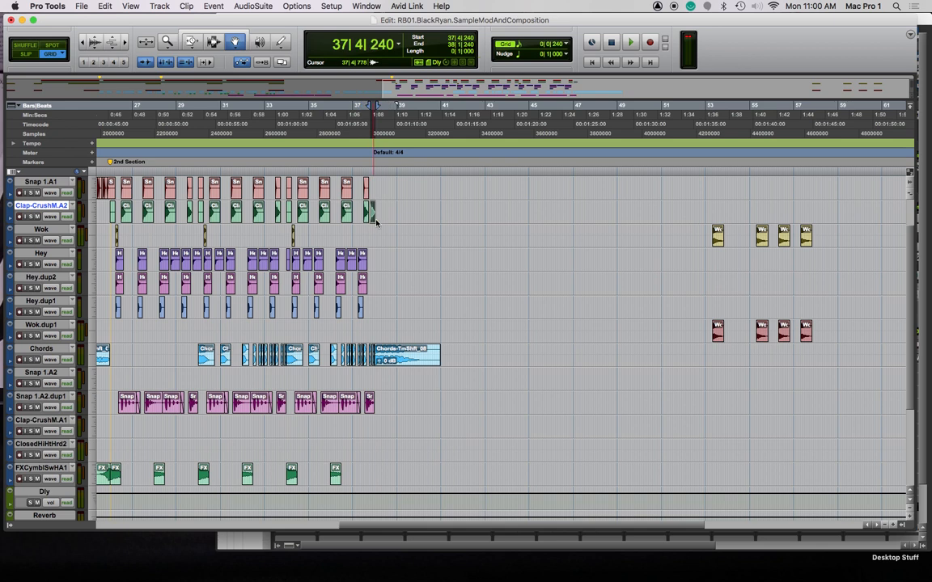
Overlap copies of the stretched Chords clip at -7.5, -11.3 and -14.1 dB, the last at 41|1|000, and add fades across 38|1|000 to 44|4|000
drag(410, 360, 469, 361)
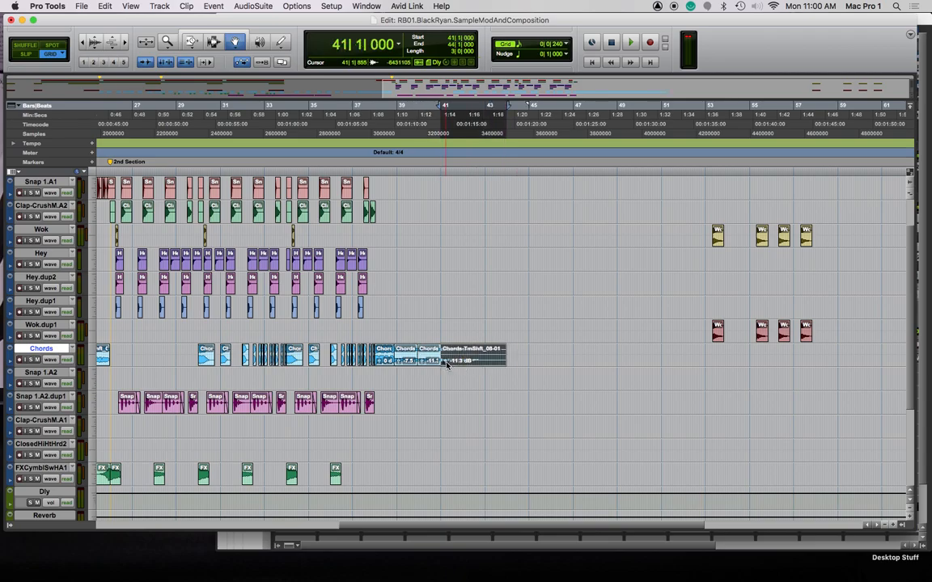
click(443, 361)
drag(522, 353, 374, 361)
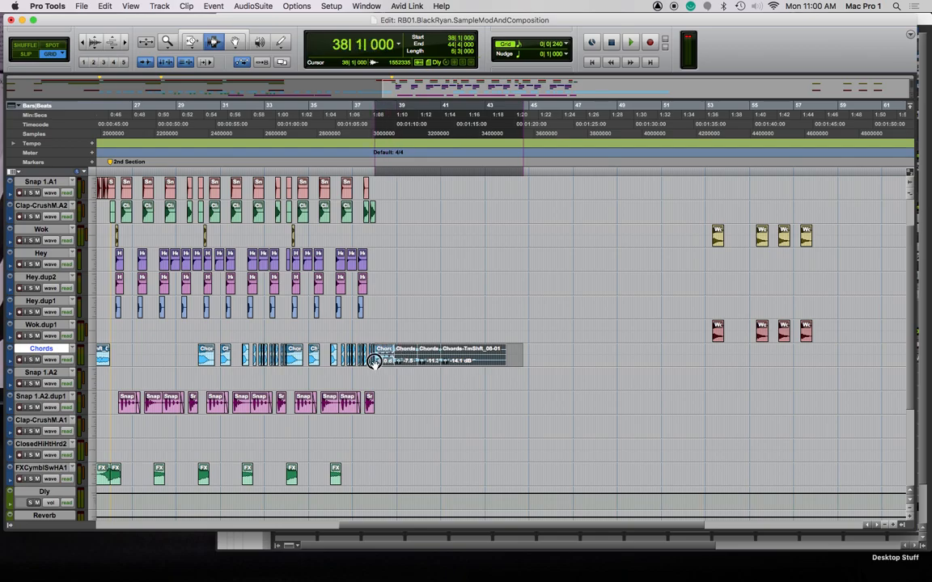
key(super+f)
key(Return)
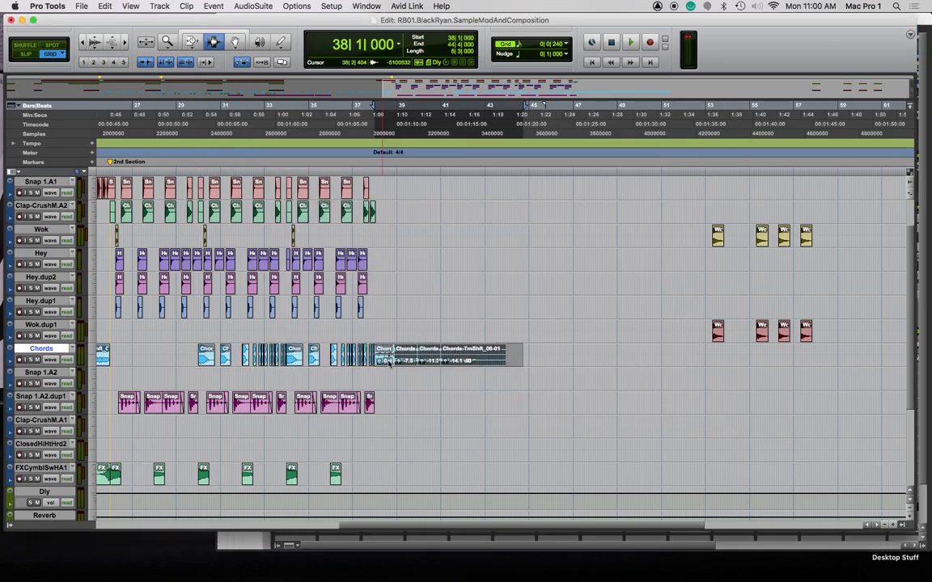
Play the decaying chord repeats from 37|2|480 through bar 43
click(584, 249)
click(360, 164)
key(space)
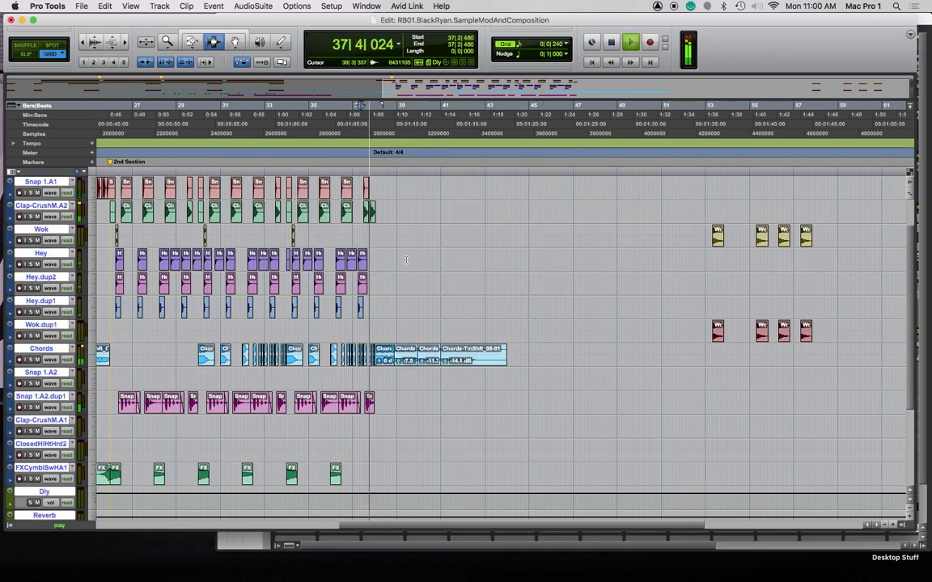
scroll(406, 259, up, 2)
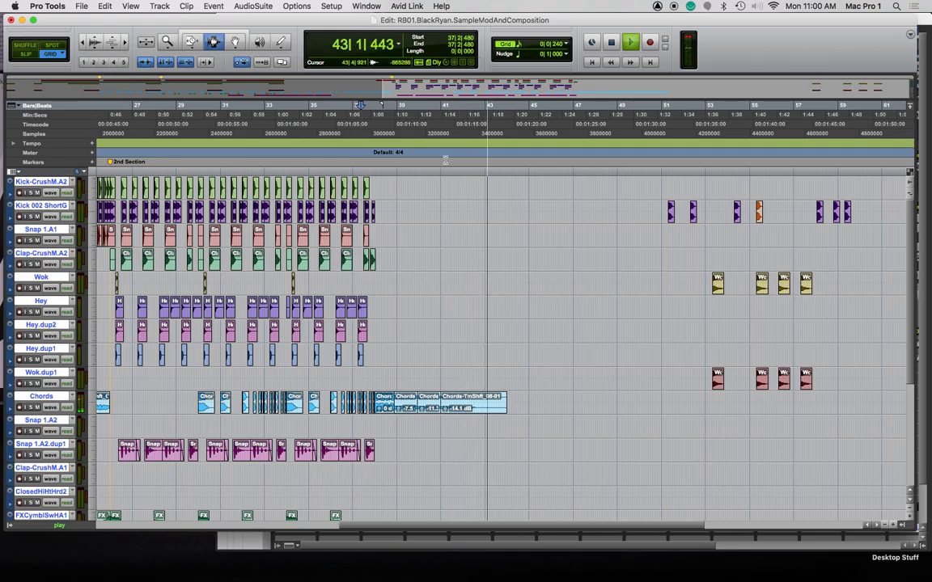
key(space)
Copy the cymbal clip at 30|1|000 on the FXCymblSwHA1 track to 38|1|000 and time-stretch it to end at 40|1|000
scroll(233, 416, down, 5)
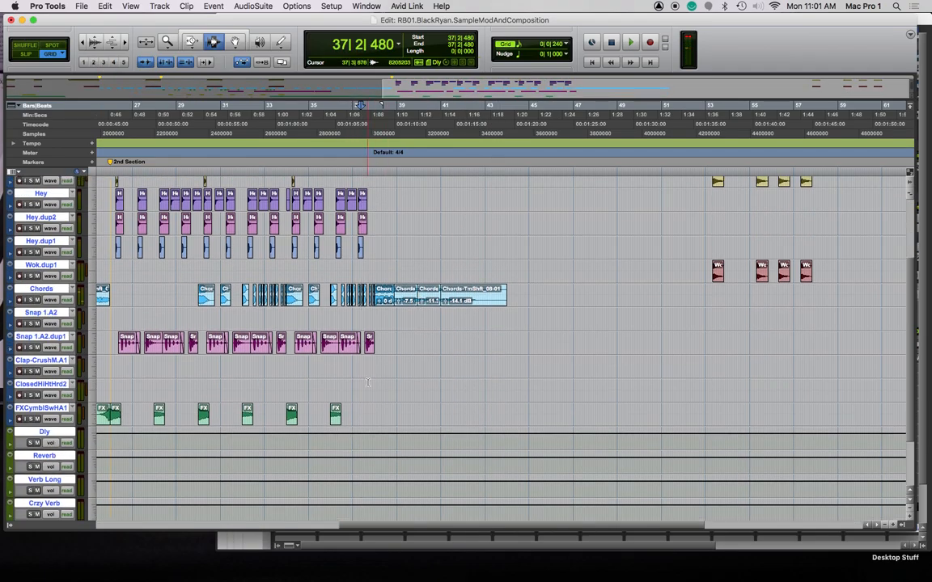
drag(203, 421, 376, 426)
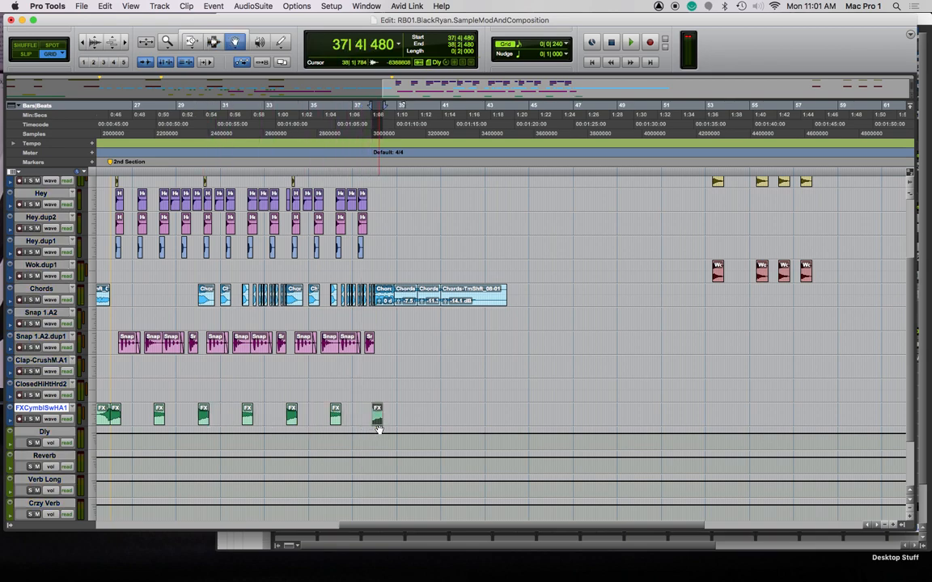
key(super+bracketright)
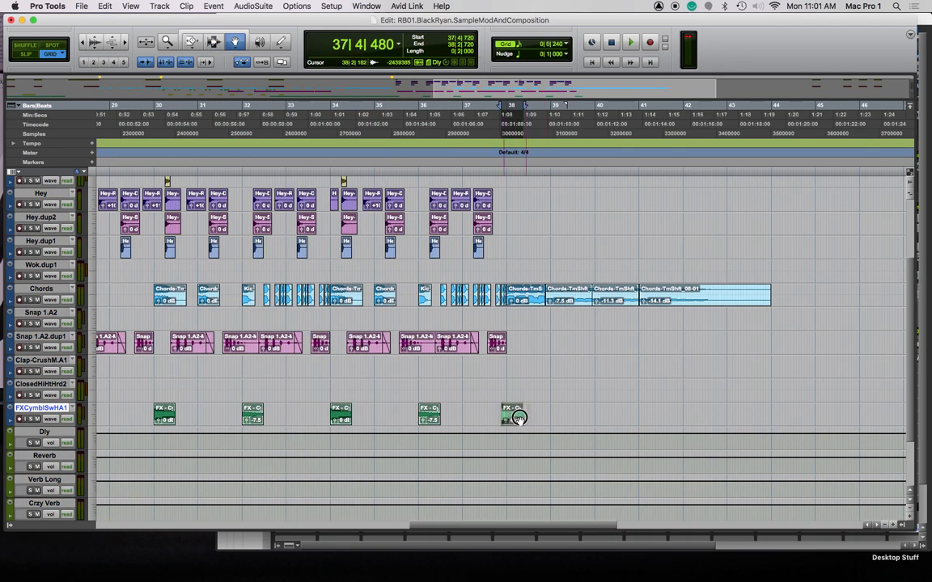
drag(522, 419, 531, 419)
key(F6)
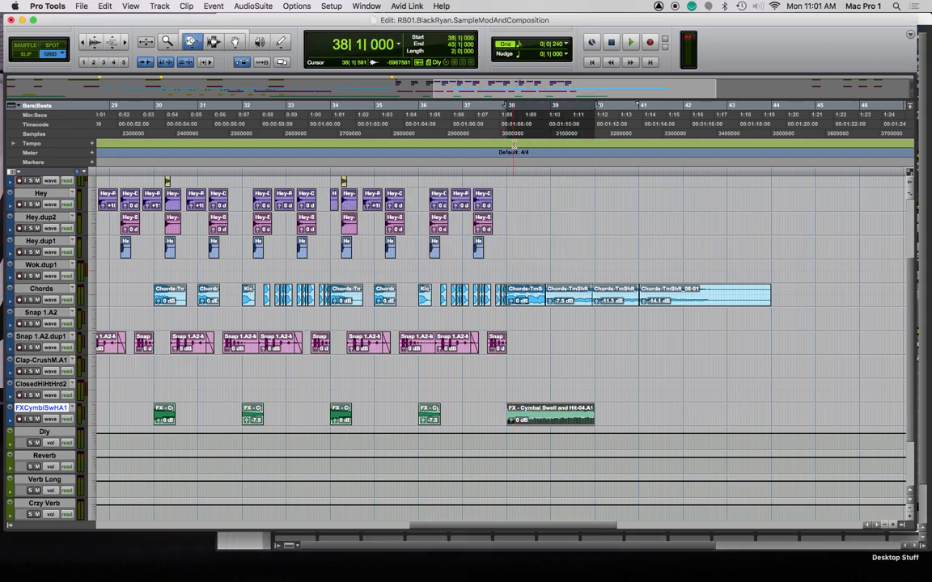
Audition the stretched cymbal with the chords from 37|4|720
click(505, 167)
key(space)
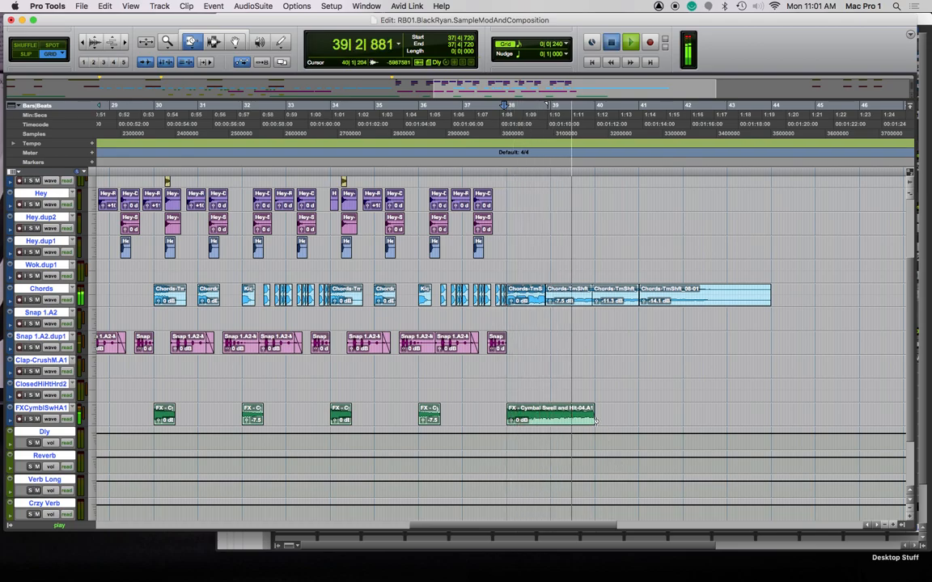
key(space)
Stretch the cymbal clip further to about 44|1|000 and fade it out starting at 40|4|000
drag(593, 418, 628, 418)
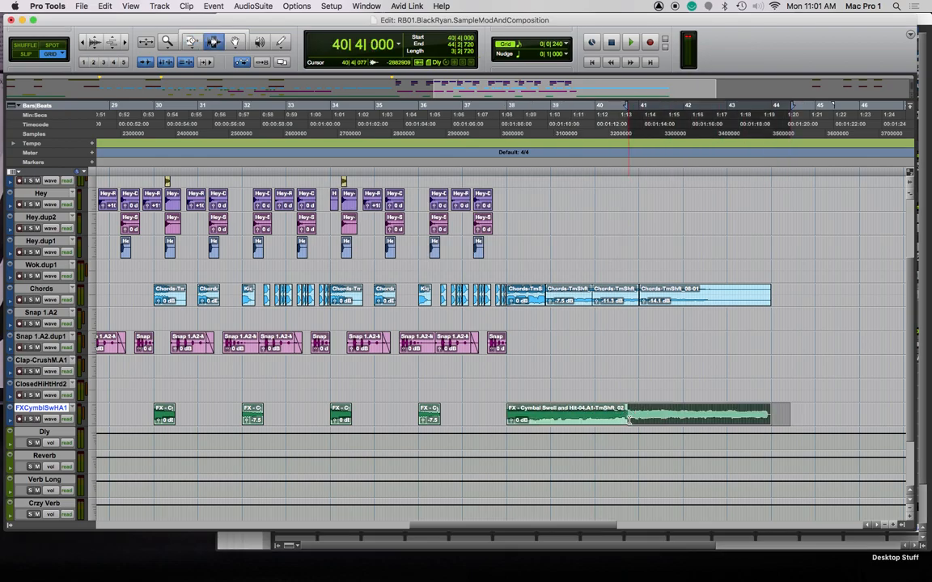
key(super+f)
click(557, 348)
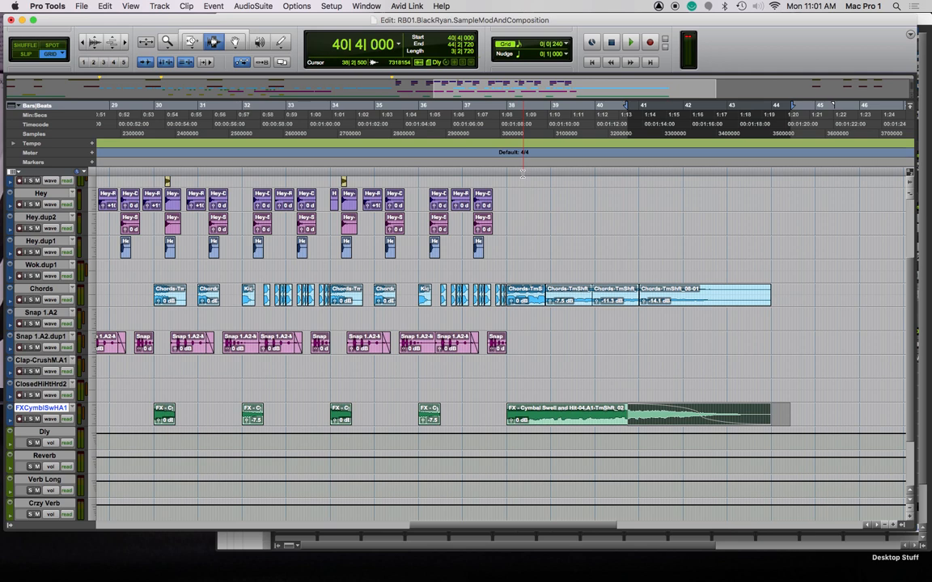
Play the ending with the faded cymbal from 37|4|720
click(508, 165)
key(space)
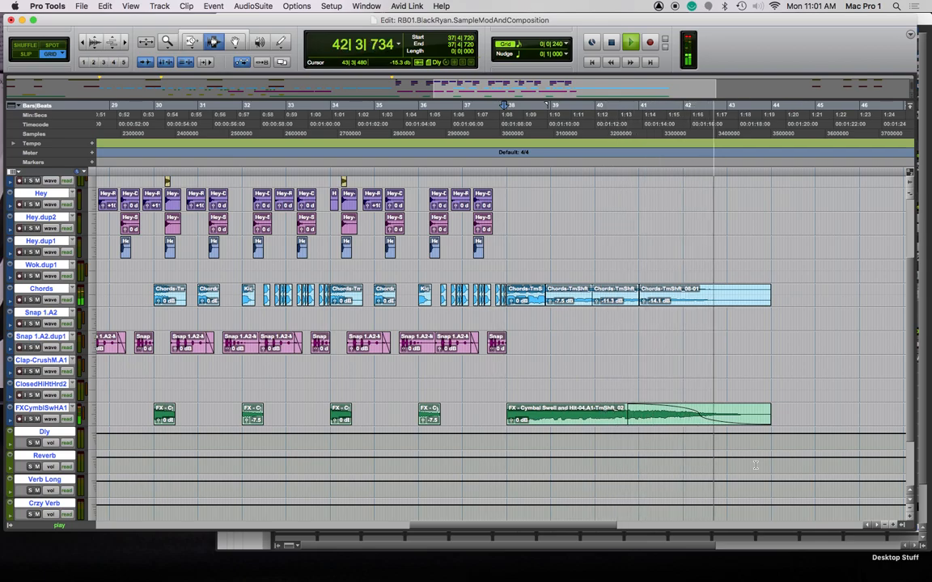
key(space)
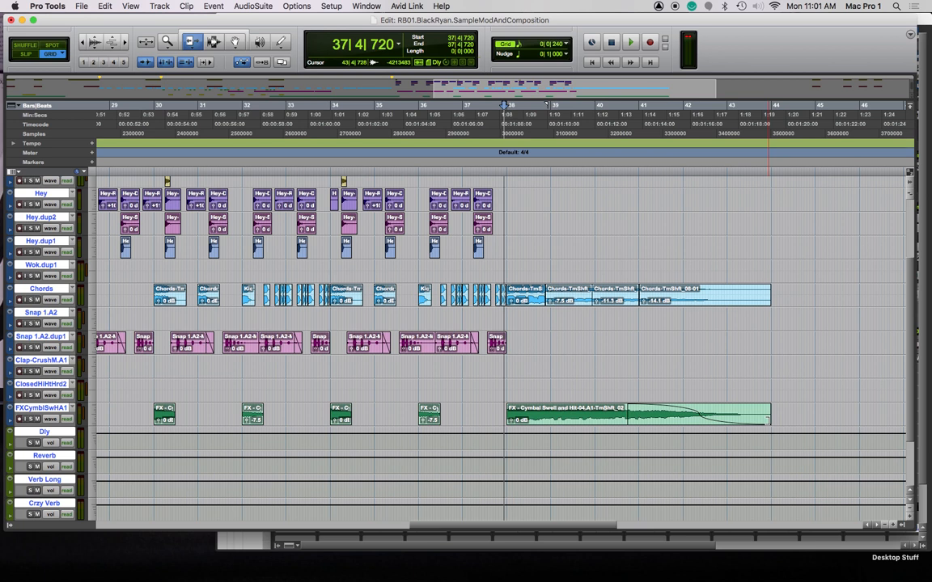
Trim the end of the faded cymbal clip back to 43|2|000
drag(767, 418, 745, 422)
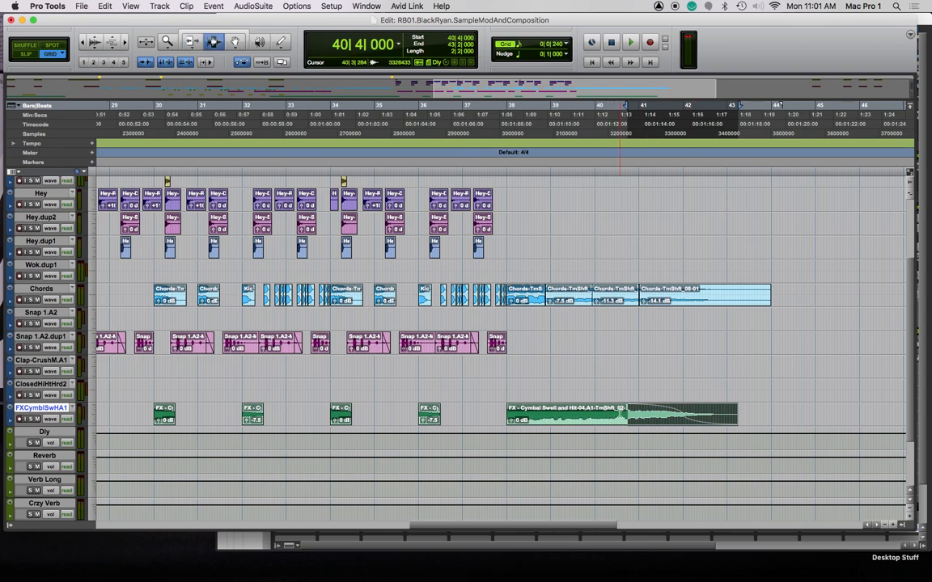
drag(622, 414, 634, 413)
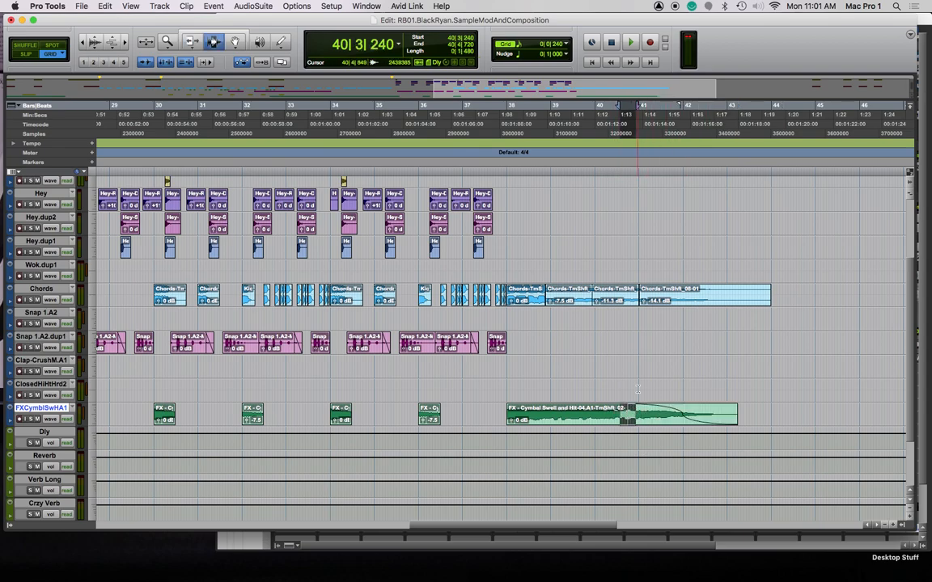
click(638, 418)
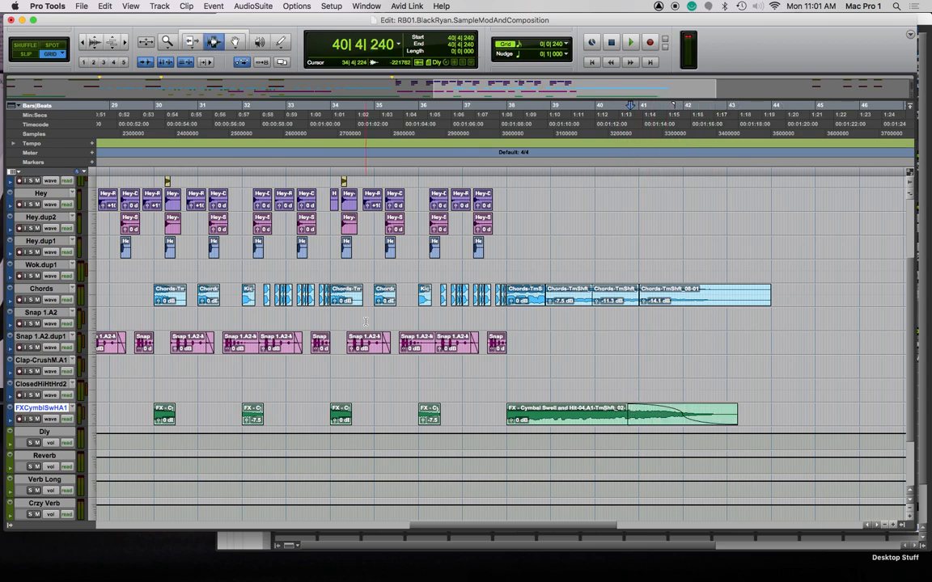
Copy the long cymbal swell near bar 18 on the FXCymblSwHA1 track to the Clap-CrushM.A1 track at 30|3|480
key(r)
key(r)
key(r)
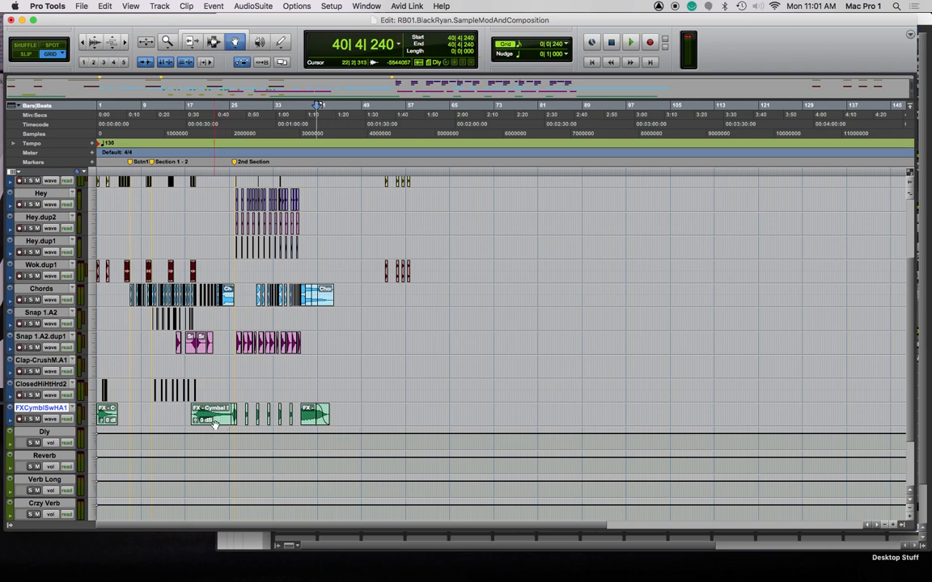
drag(215, 419, 289, 369)
key(super+z)
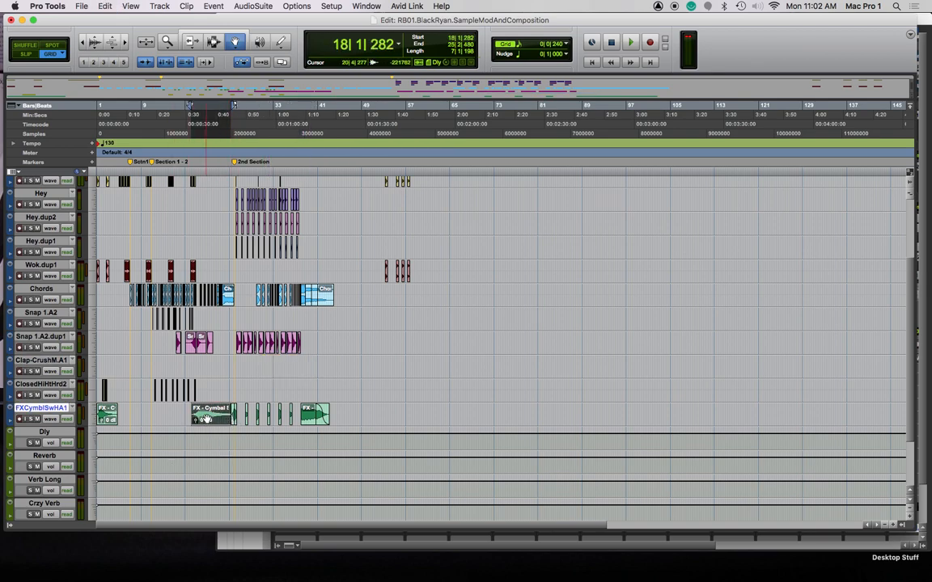
drag(206, 415, 267, 362)
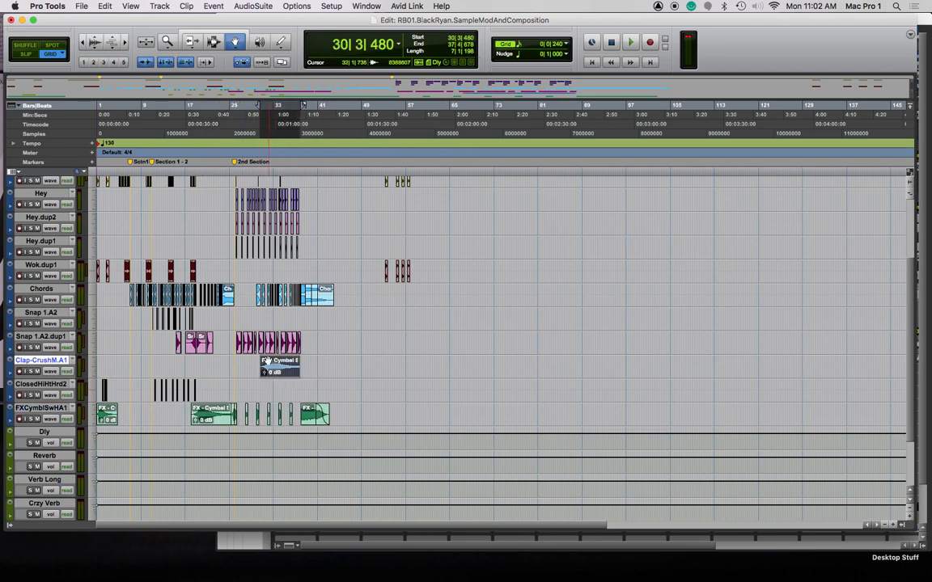
Reverse the copied cymbal swell on the Clap-CrushM.A1 track with the AudioSuite Reverse effect
click(249, 6)
mouse_move(279, 114)
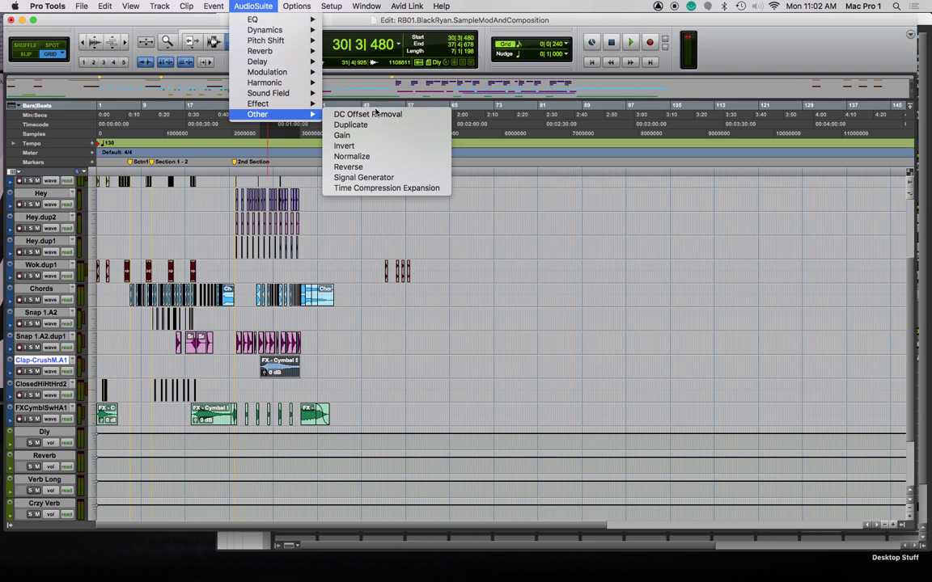
click(366, 167)
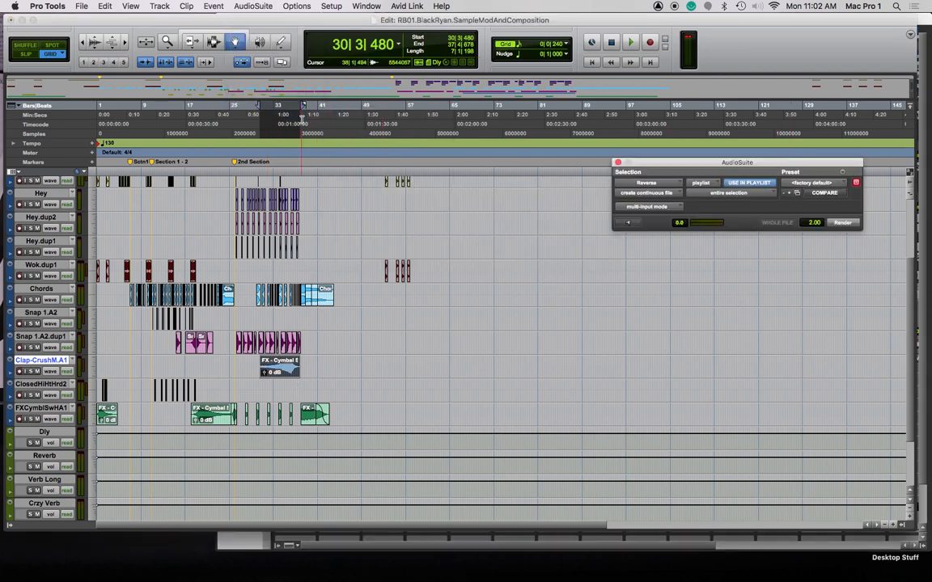
Solo the Clap-CrushM.A1 track and play the reversed cymbal swell from 30|3|240
click(261, 170)
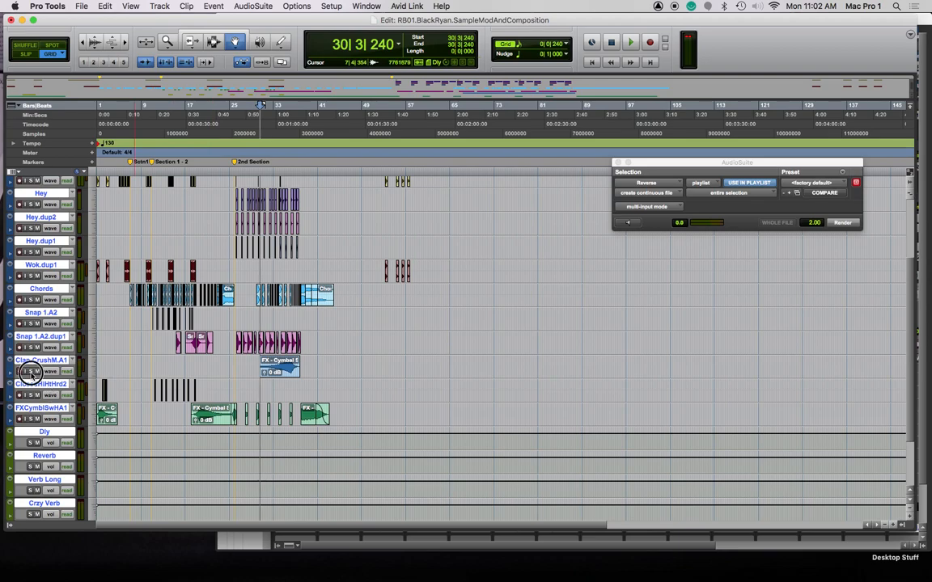
key(space)
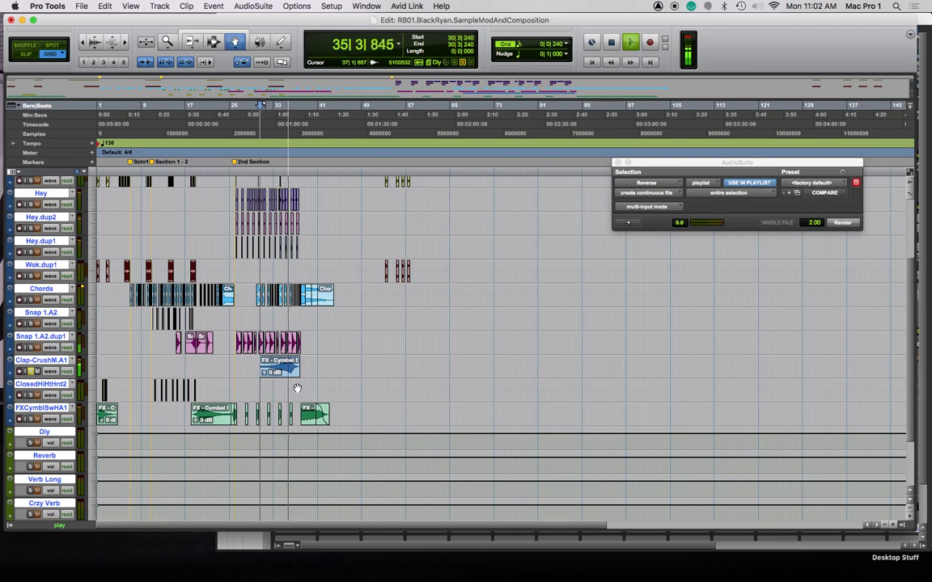
key(space)
Move the reversed cymbal swell on the Clap-CrushM.A1 track to start at 32|2|480
drag(284, 369, 292, 366)
key(t)
key(t)
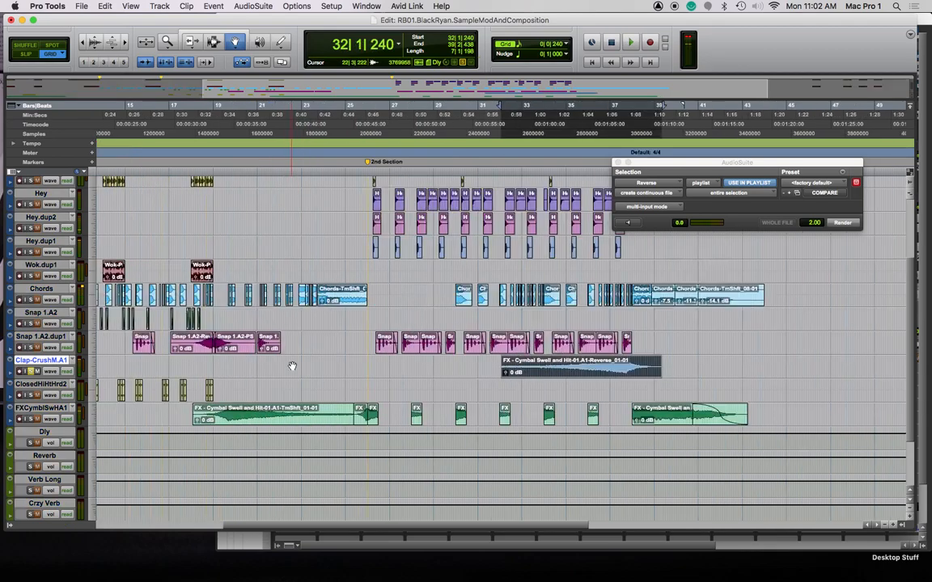
key(t)
drag(734, 372, 747, 372)
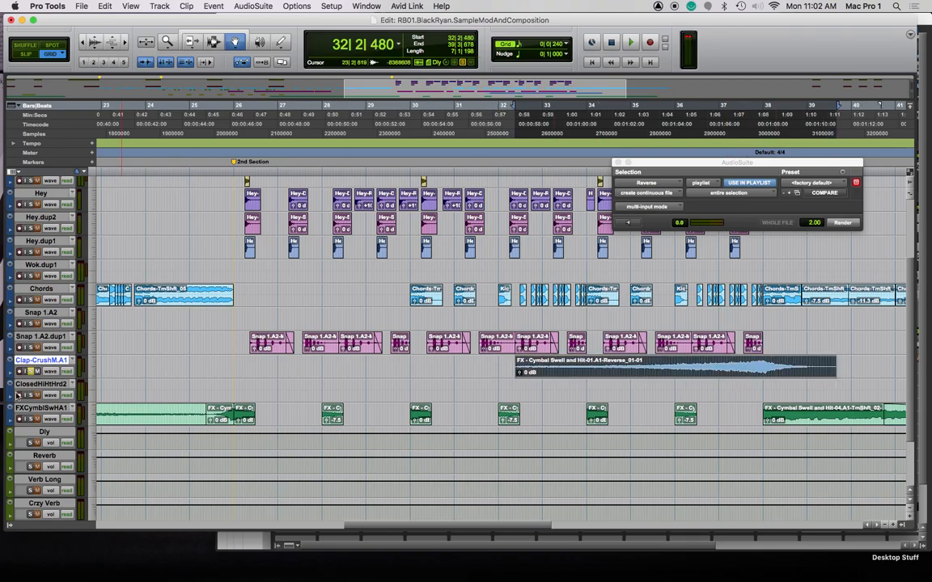
While playing from 31|2|000, rename the Clap-CrushM.A1 track as Sweep Ending and close the AudioSuite window
click(466, 172)
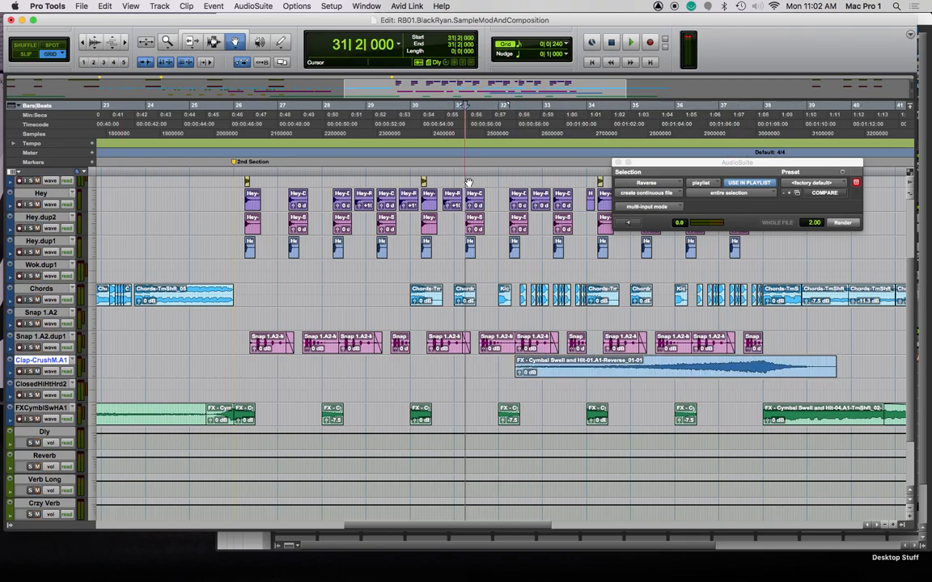
key(space)
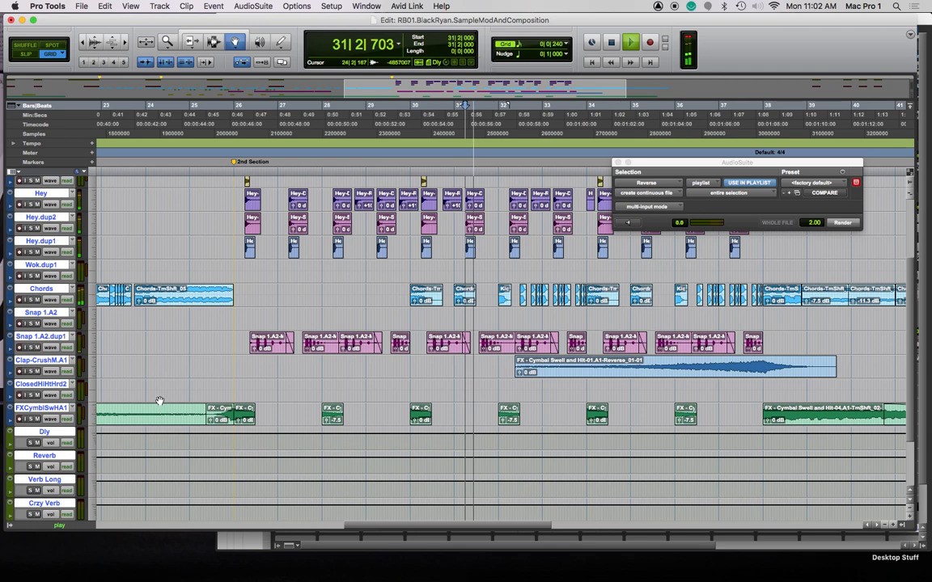
double_click(51, 362)
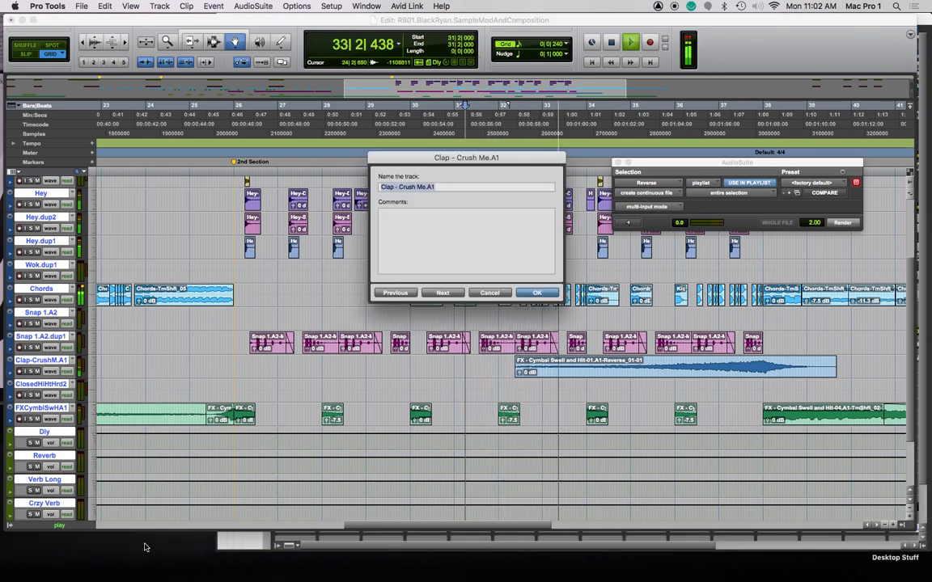
text(Sweep Ending)
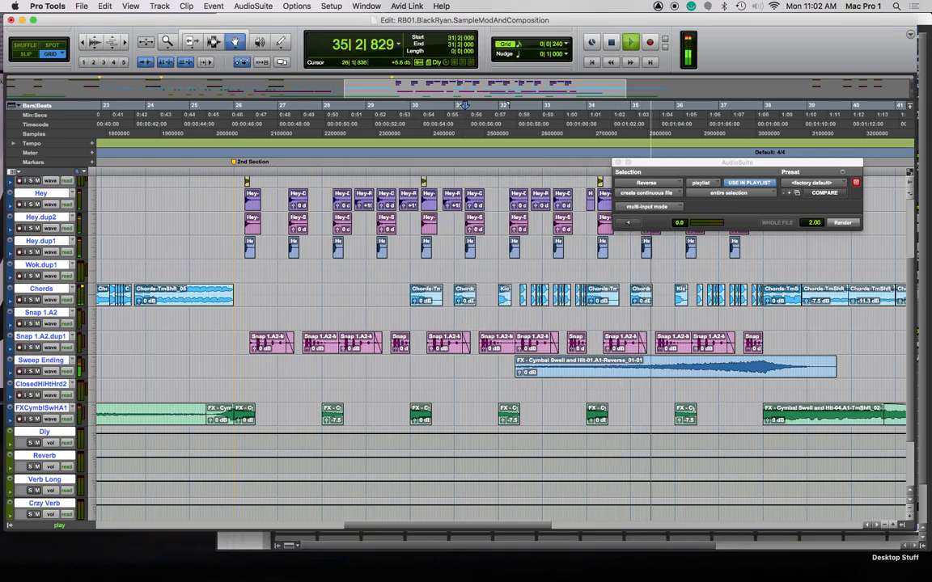
click(617, 164)
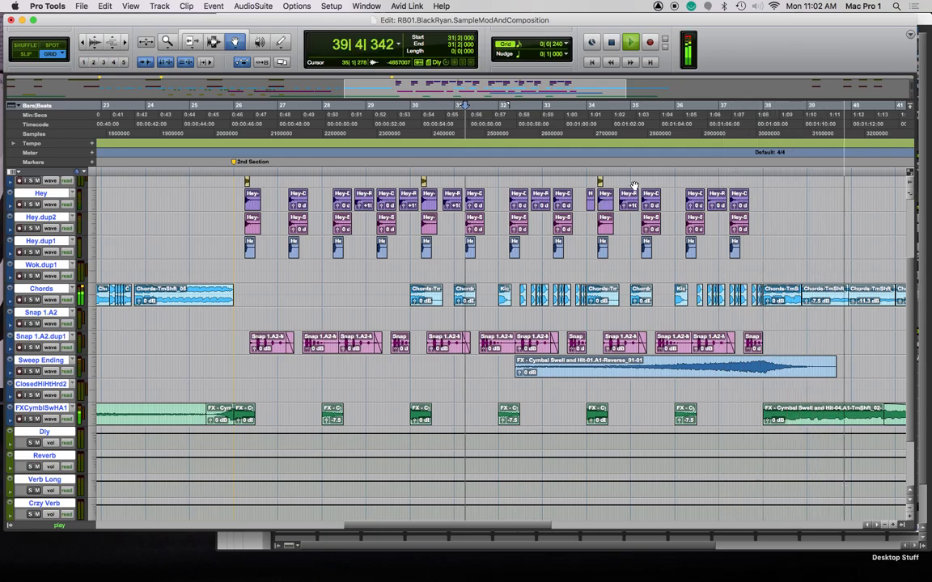
Fade out the end of the last Chords clip from 43|1|000 with an equal-power S-Curve
key(r)
key(r)
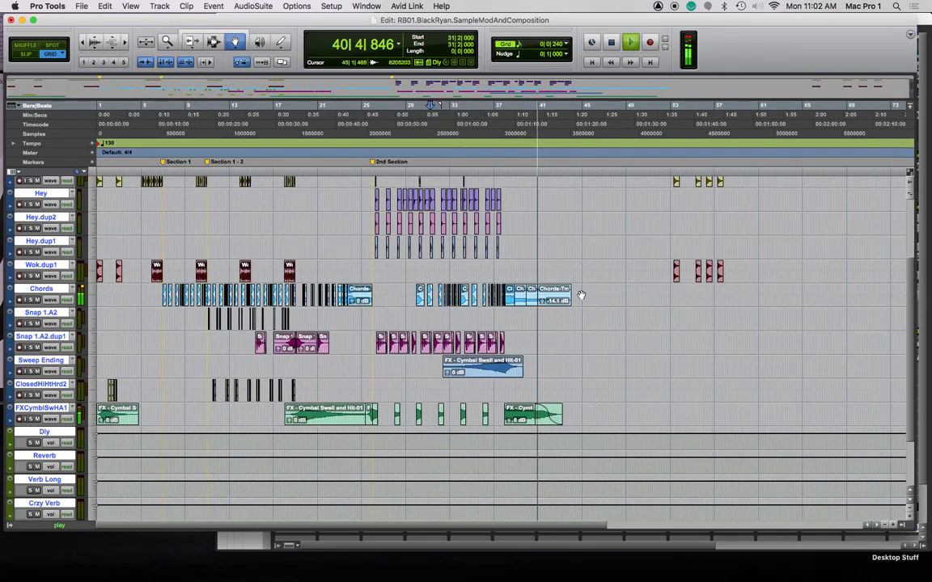
key(F7)
drag(575, 293, 564, 300)
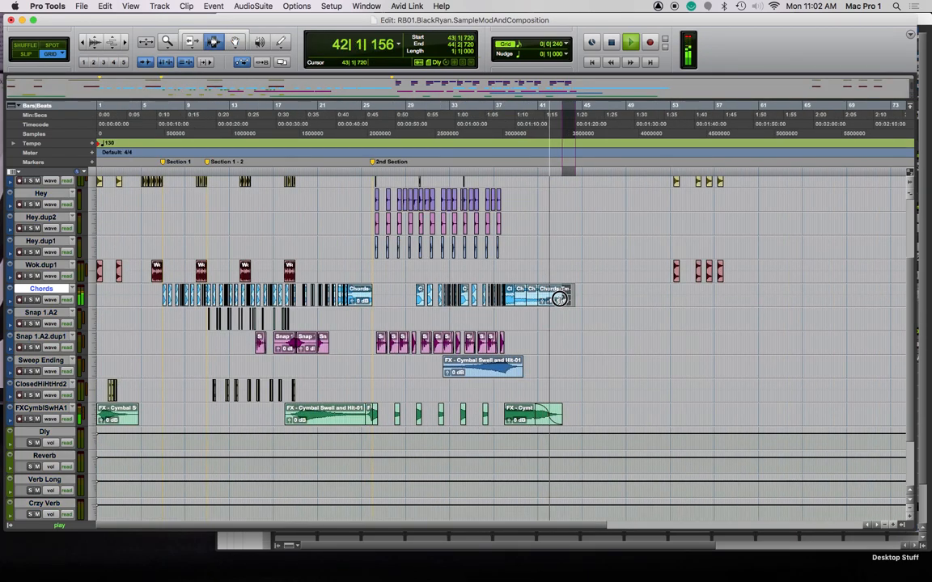
key(super+f)
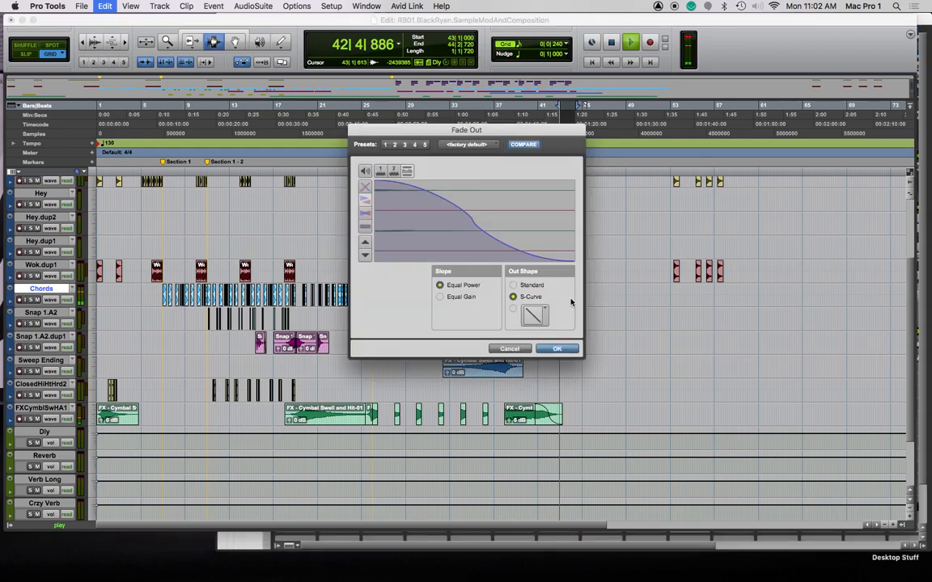
key(Return)
Fade out the end of the reversed swell on the Sweep Ending track from 38|4|480
drag(529, 367, 516, 366)
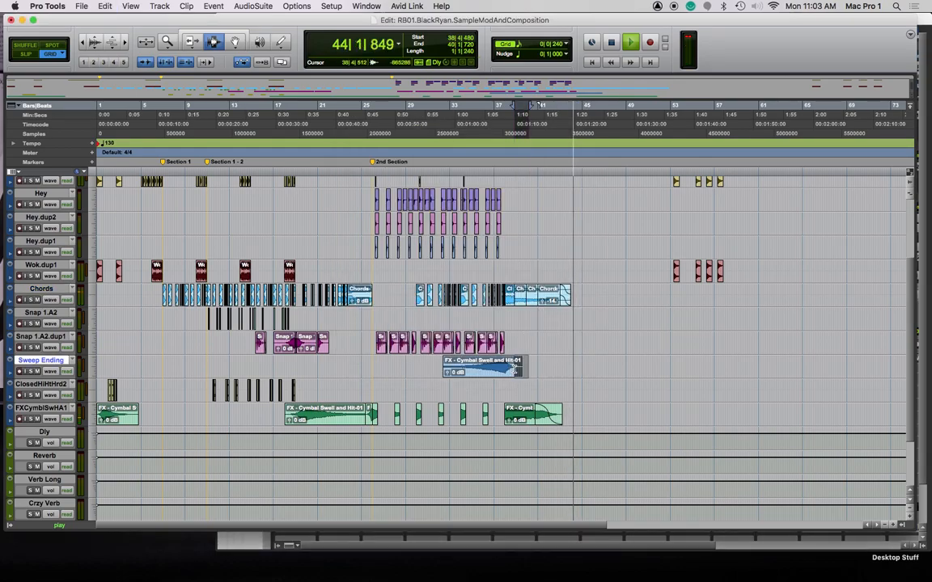
key(super+f)
click(570, 351)
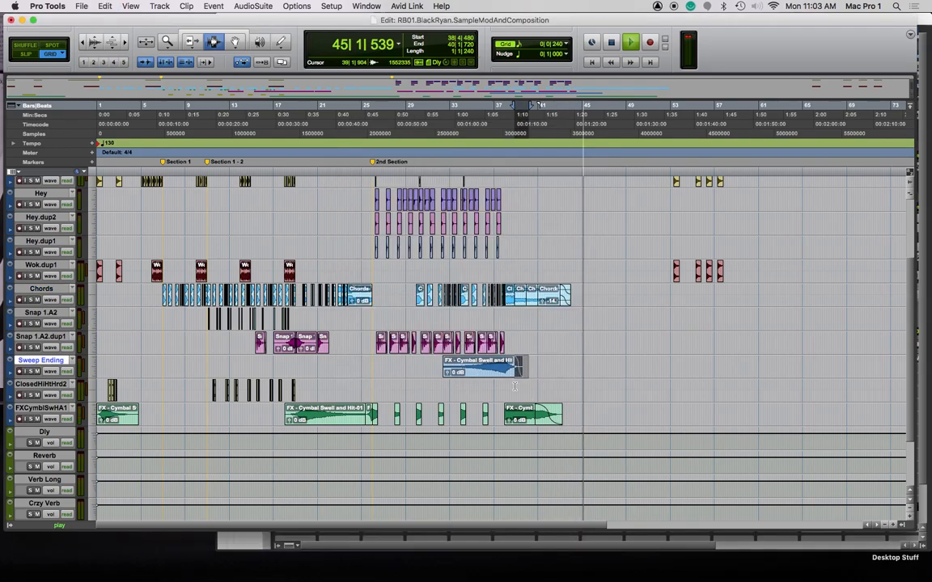
Stop playback and copy the Kick-CrushM.A2 and Kick 002 ShortG clips at 37|3|000 to the downbeat of bar 38
scroll(513, 208, up, 2)
scroll(514, 209, up, 4)
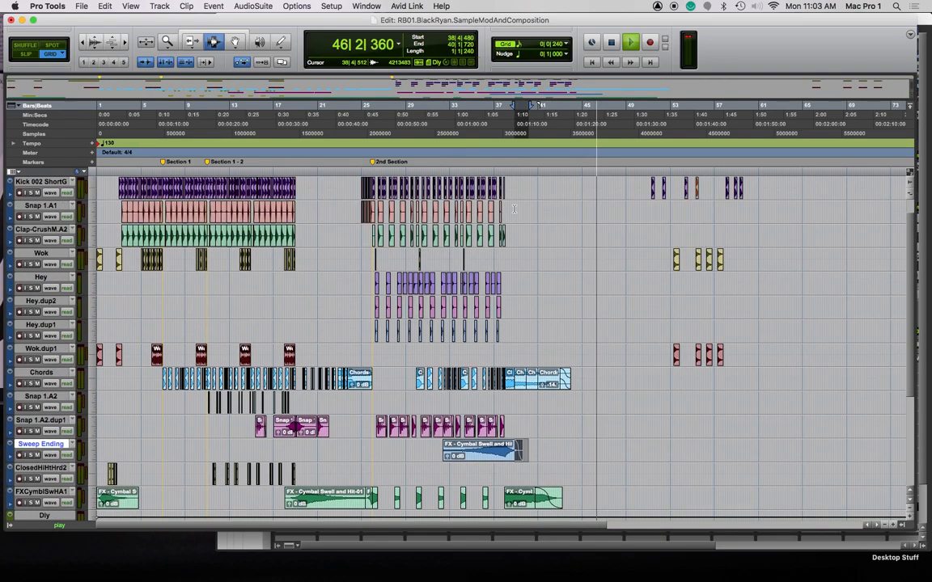
key(space)
scroll(514, 208, up, 3)
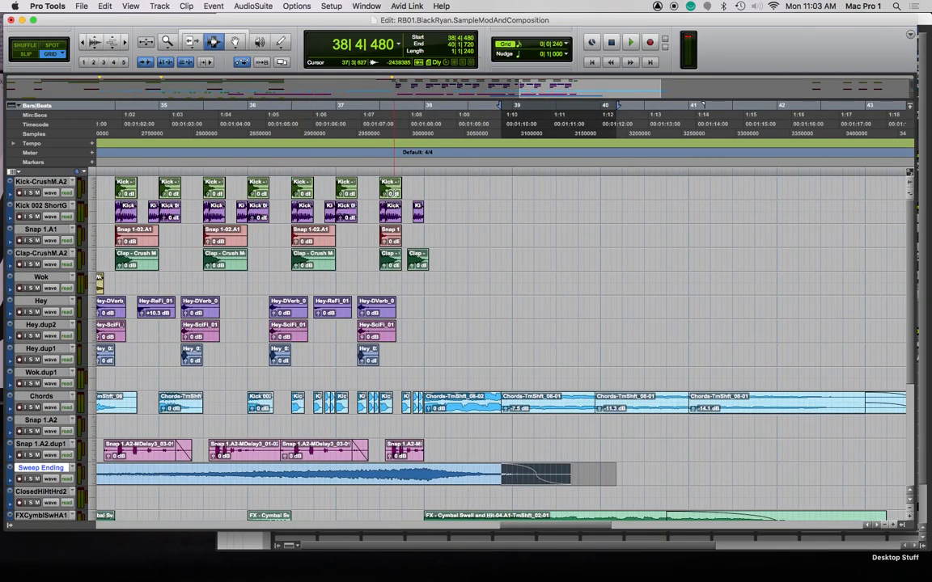
key(F8)
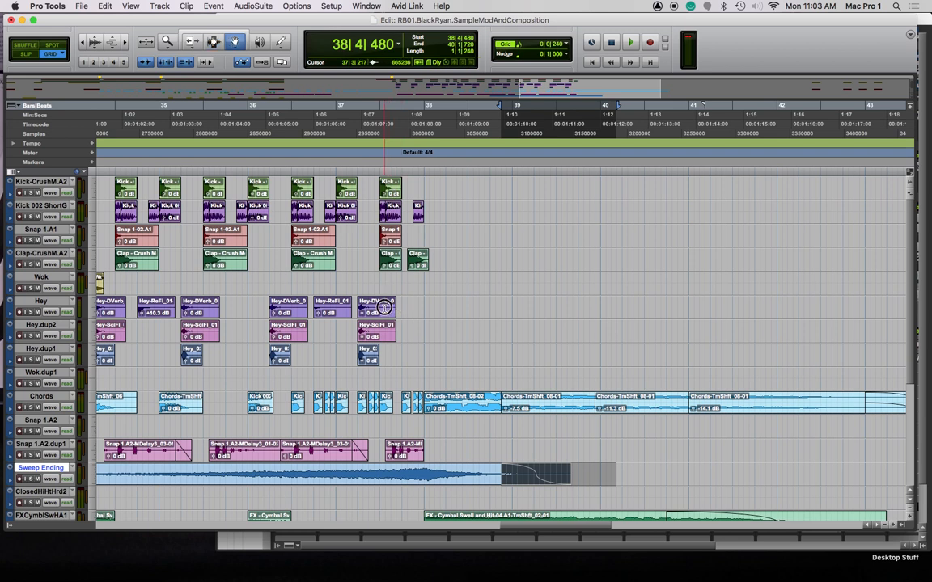
click(384, 307)
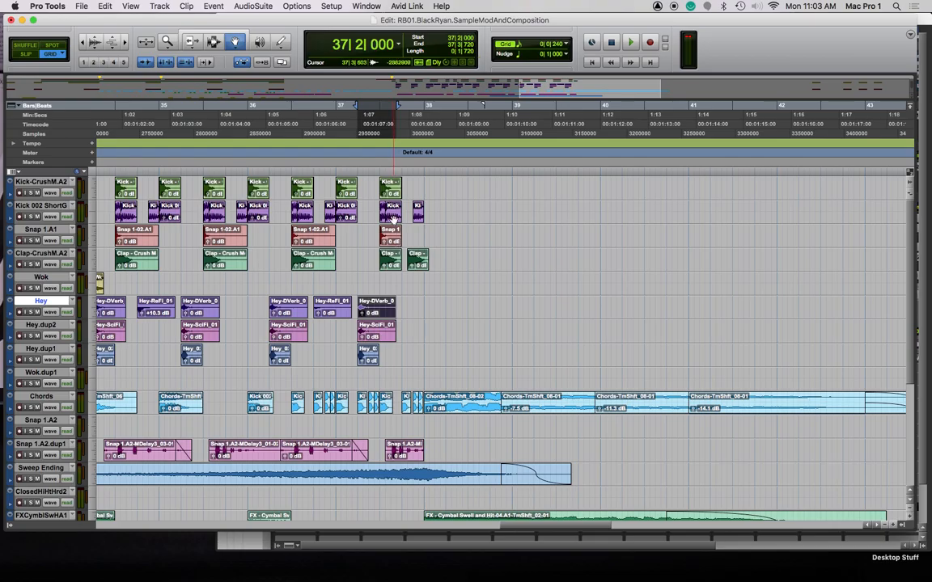
click(390, 189)
shift+click(391, 210)
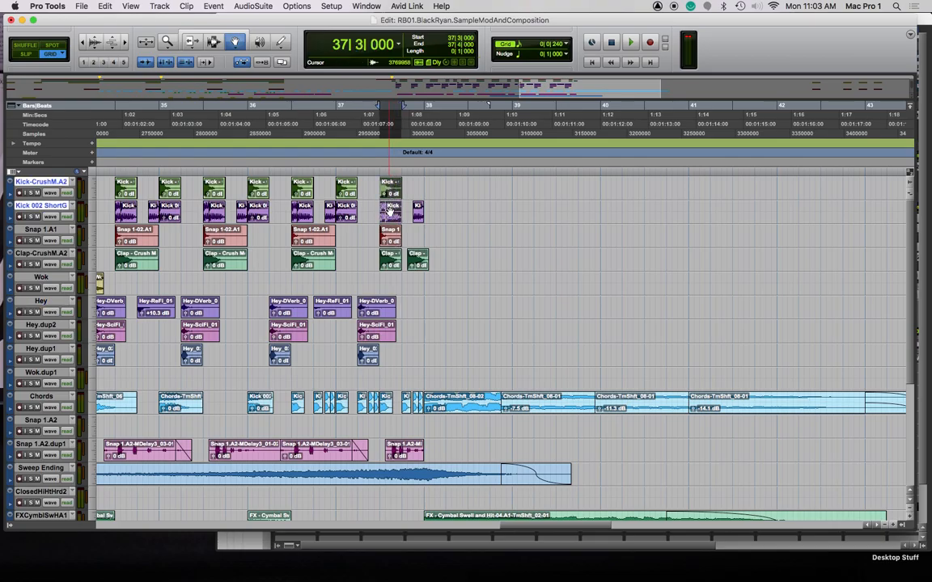
drag(390, 189, 438, 193)
Play the ending with the added kick hits from 37|2|480
click(371, 170)
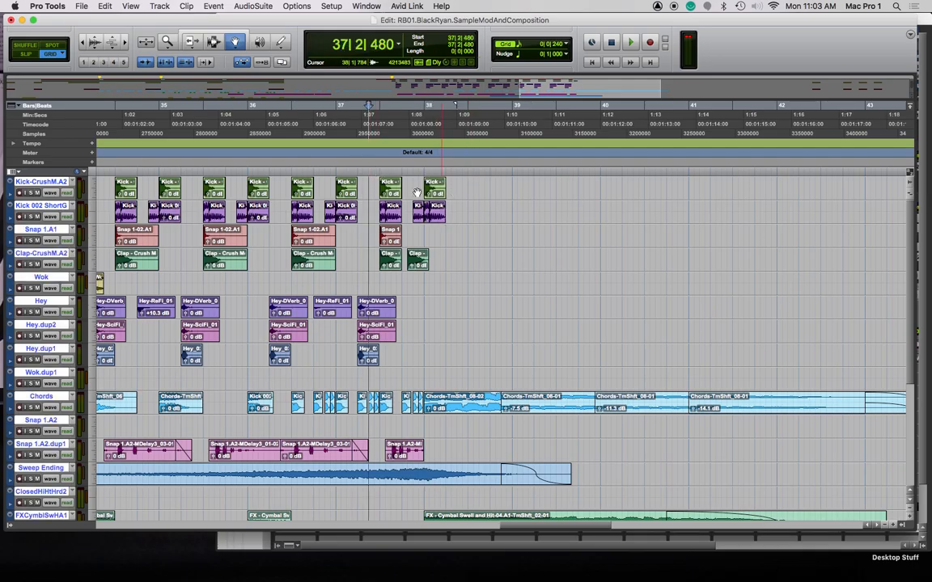
key(space)
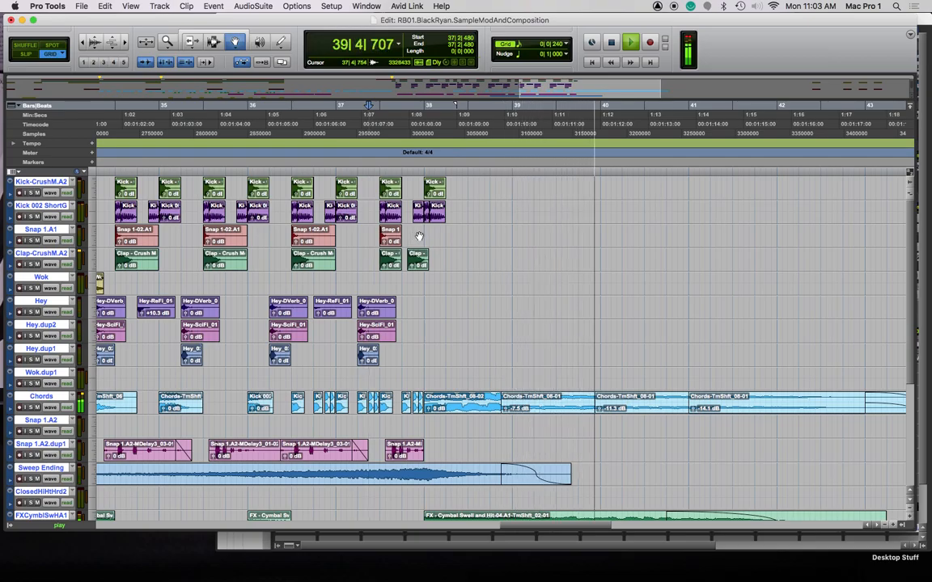
key(r)
key(r)
key(r)
key(r)
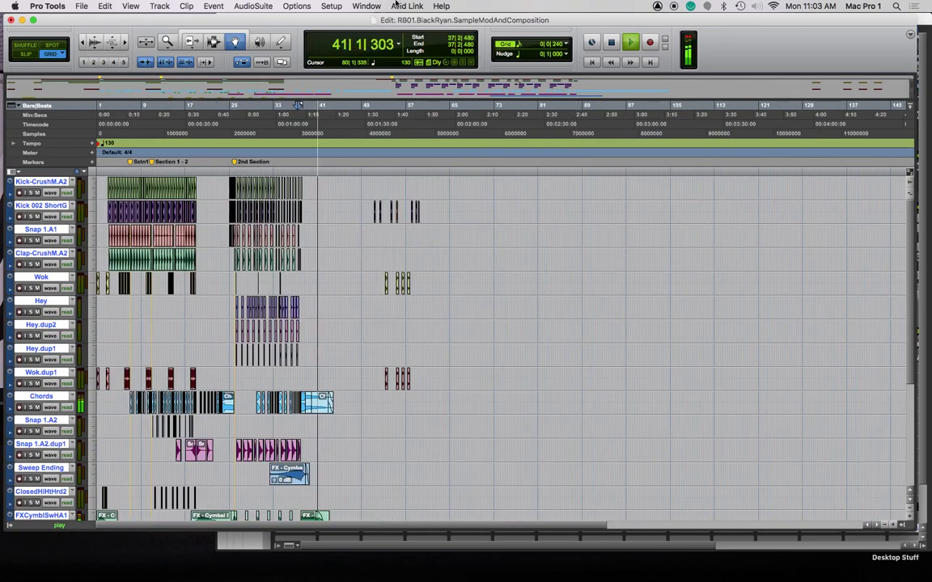
Check the playback position in Min:Secs on the main counter and return it to Bars|Beats
click(398, 45)
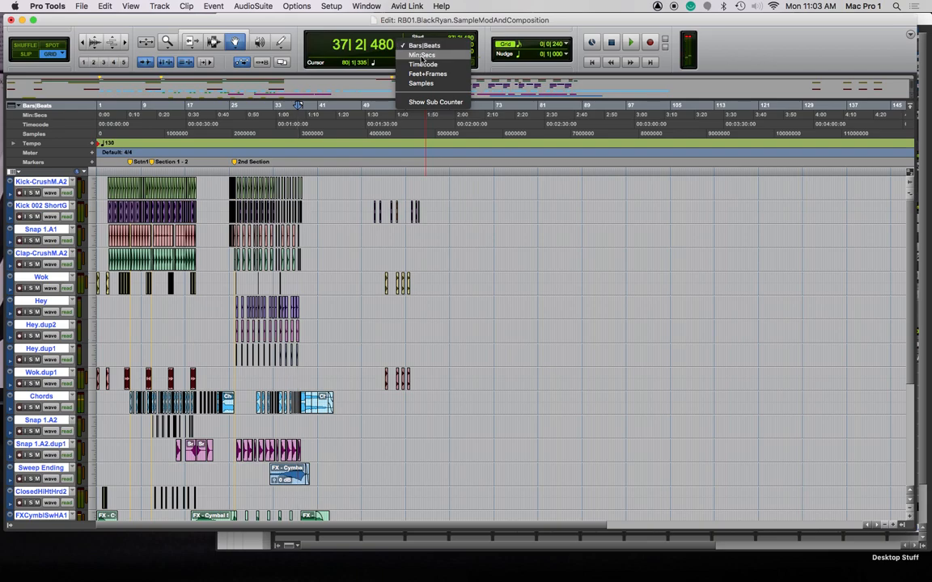
click(421, 54)
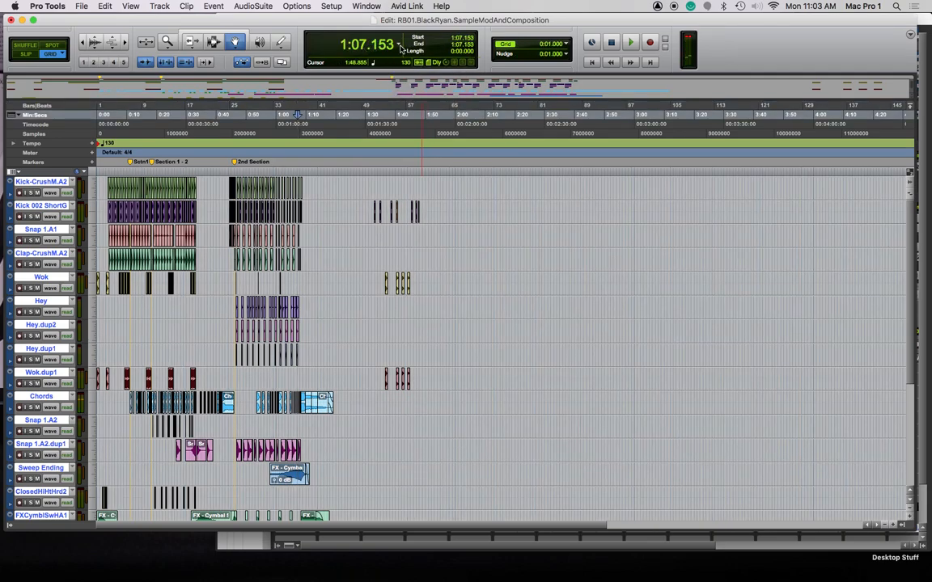
click(399, 43)
click(424, 33)
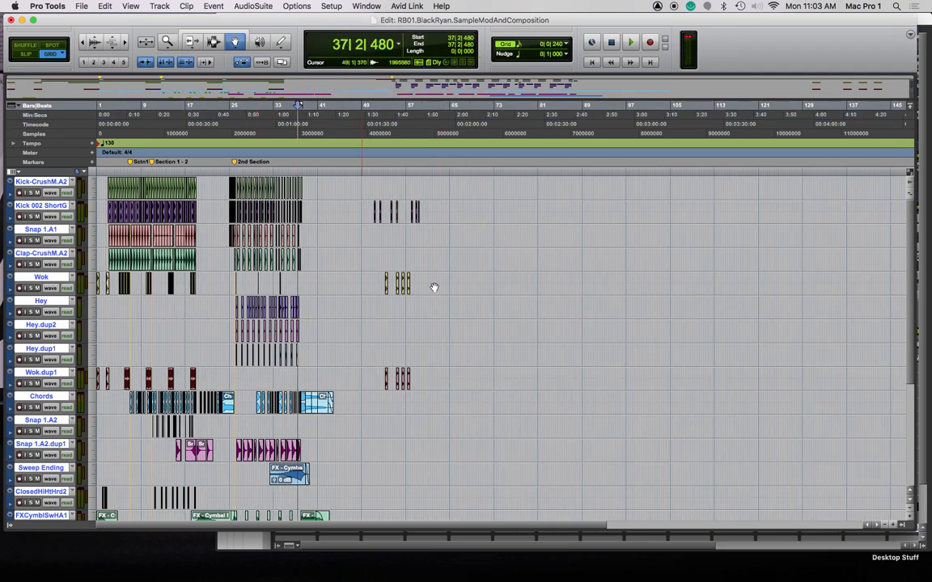
key(r)
key(r)
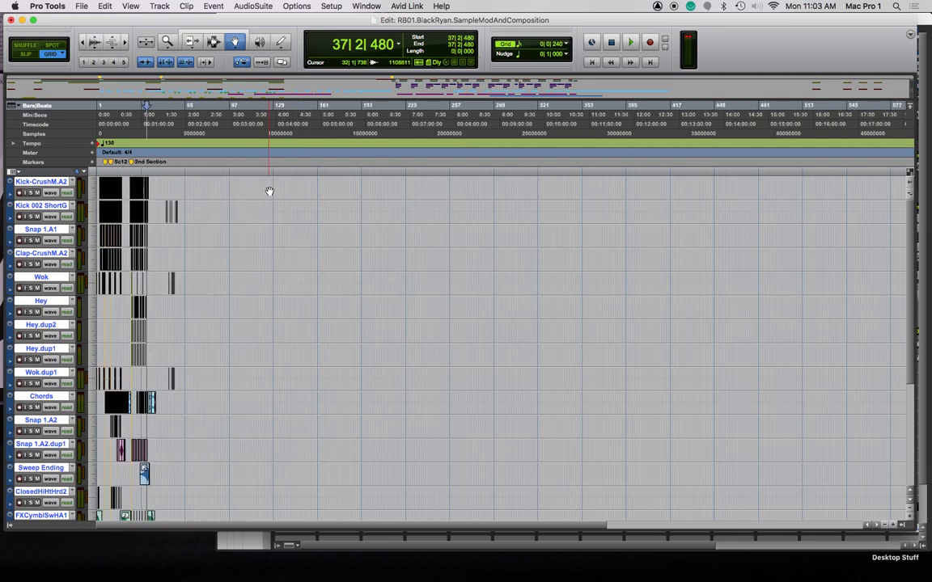
key(t)
key(t)
key(t)
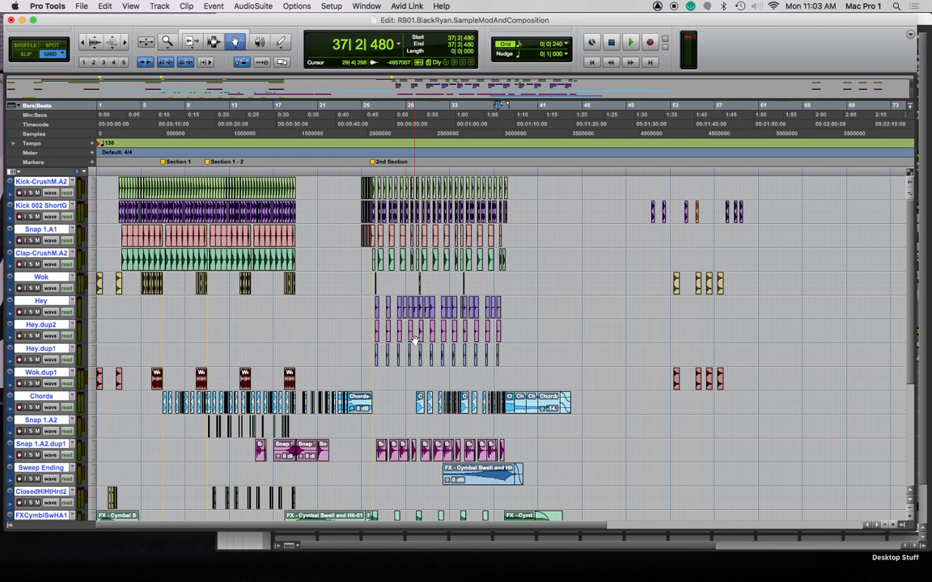
Apply 10 ms batch fades to the clips on all audio tracks from 1|1|000 to 46|3|480, adjusting the bounds of invalid fades
key(F7)
drag(520, 187, 539, 212)
click(580, 186)
click(599, 186)
click(584, 266)
drag(584, 266, 95, 427)
key(super+f)
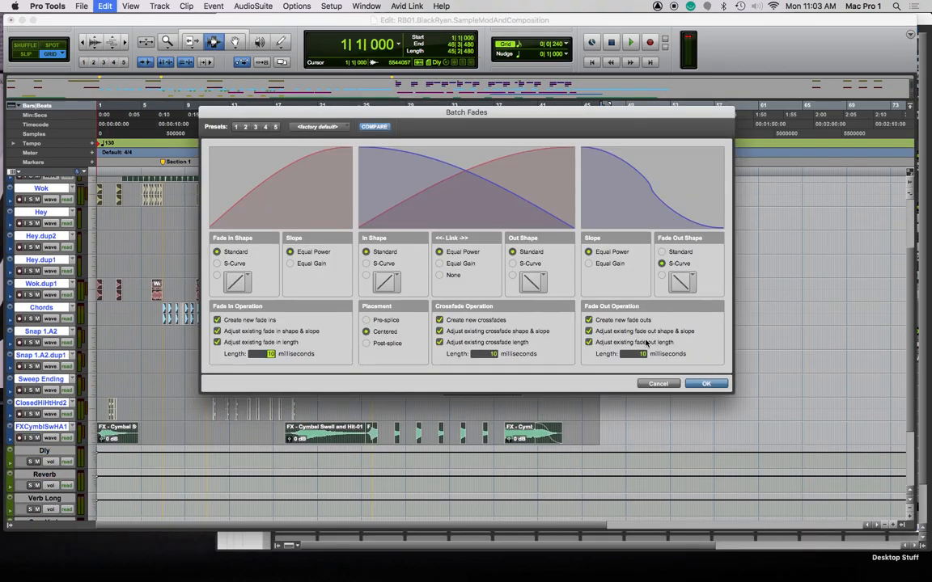
click(724, 384)
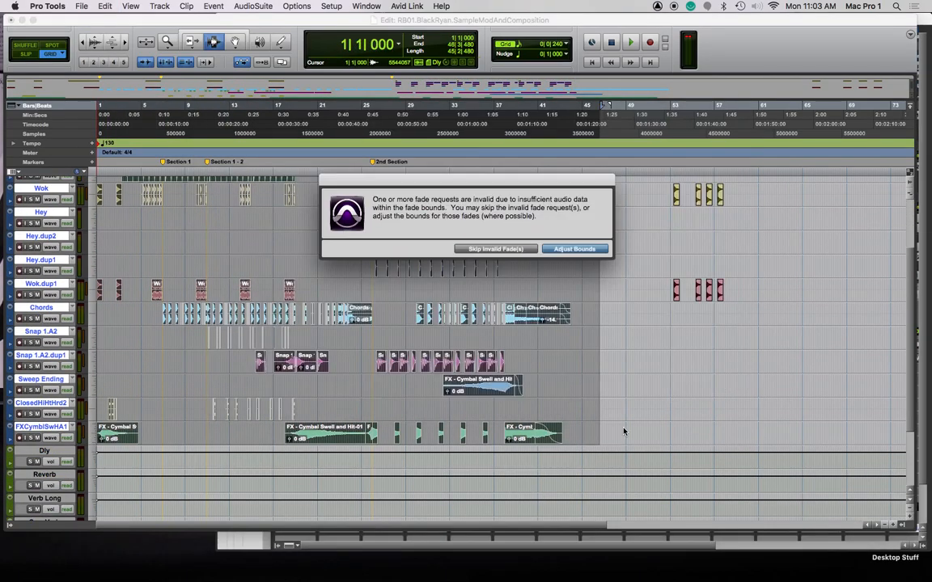
click(583, 250)
click(554, 249)
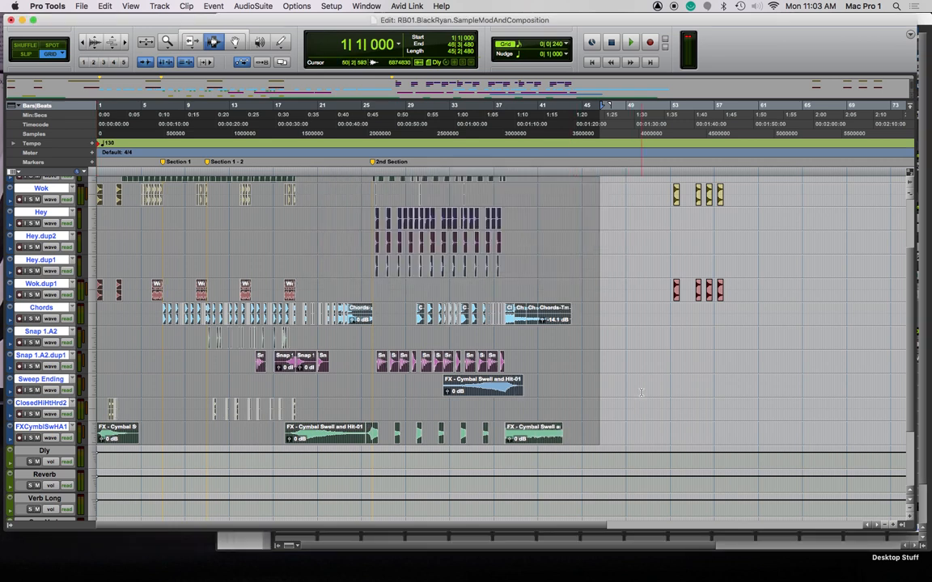
click(595, 272)
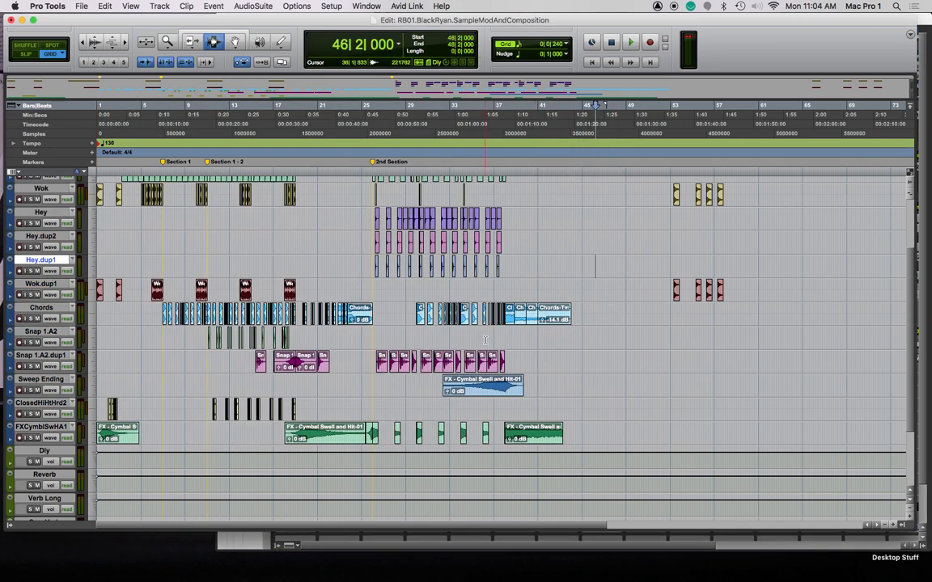
Show the Mix window, widen it to include the Dly, Reverb and Verb Long channels, and align it with the screen edge
scroll(485, 340, up, 3)
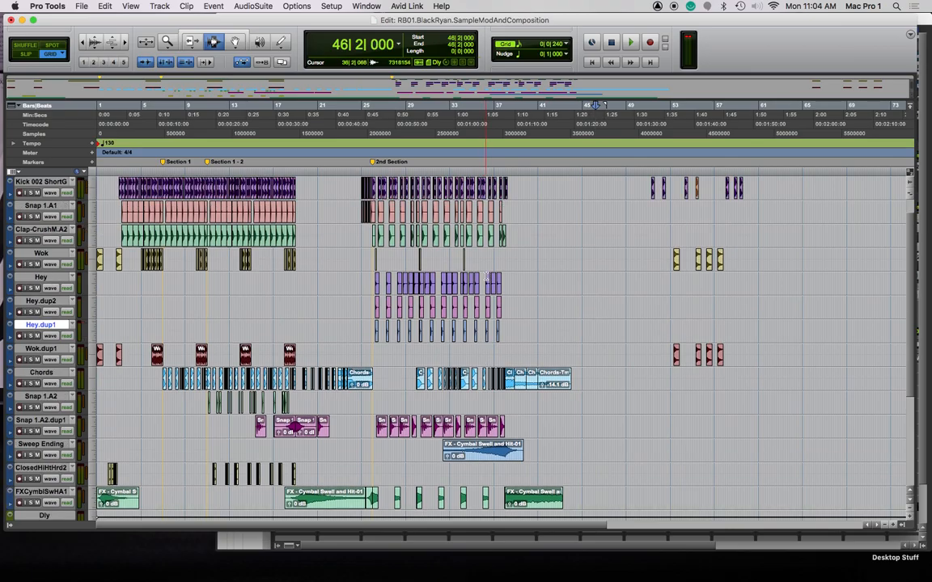
key(super+equal)
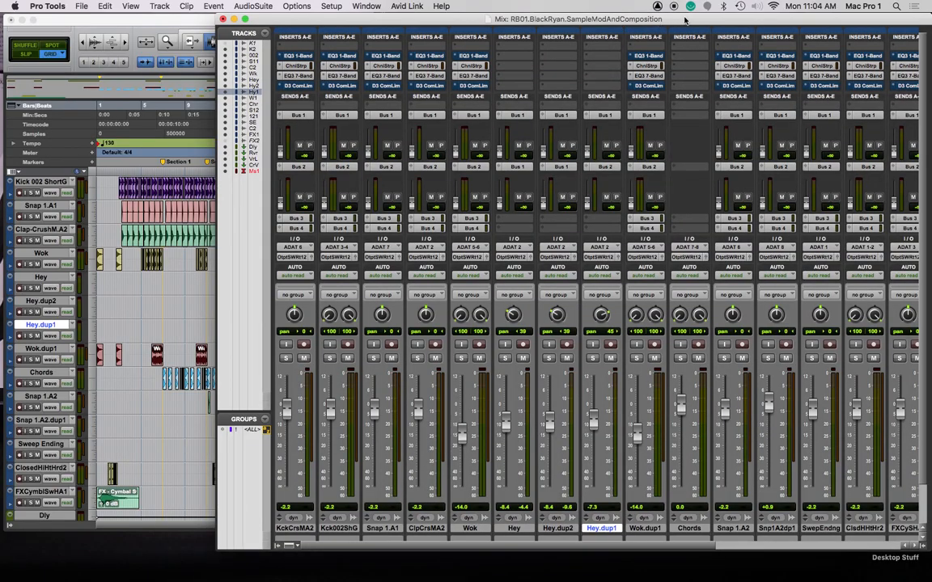
drag(685, 20, 514, 15)
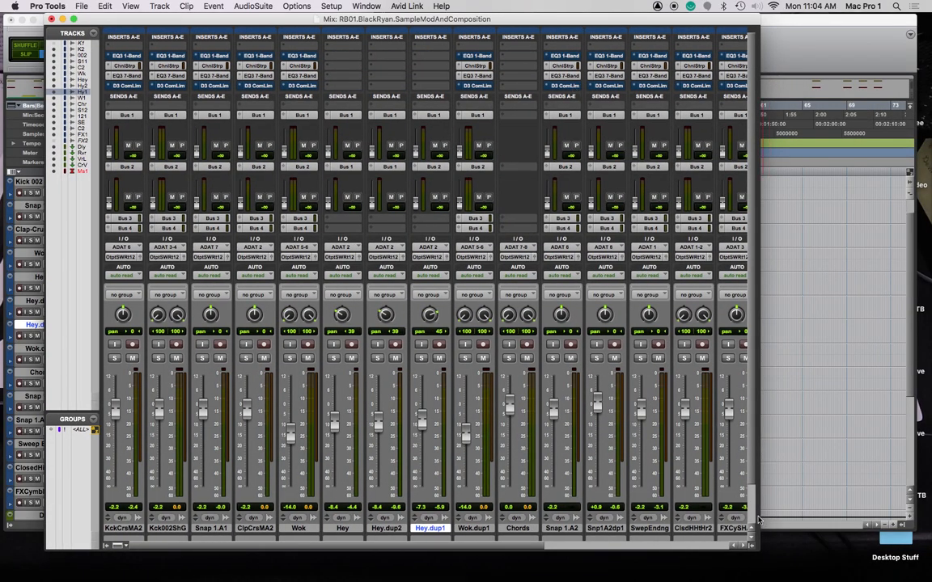
drag(761, 516, 896, 518)
drag(591, 23, 547, 20)
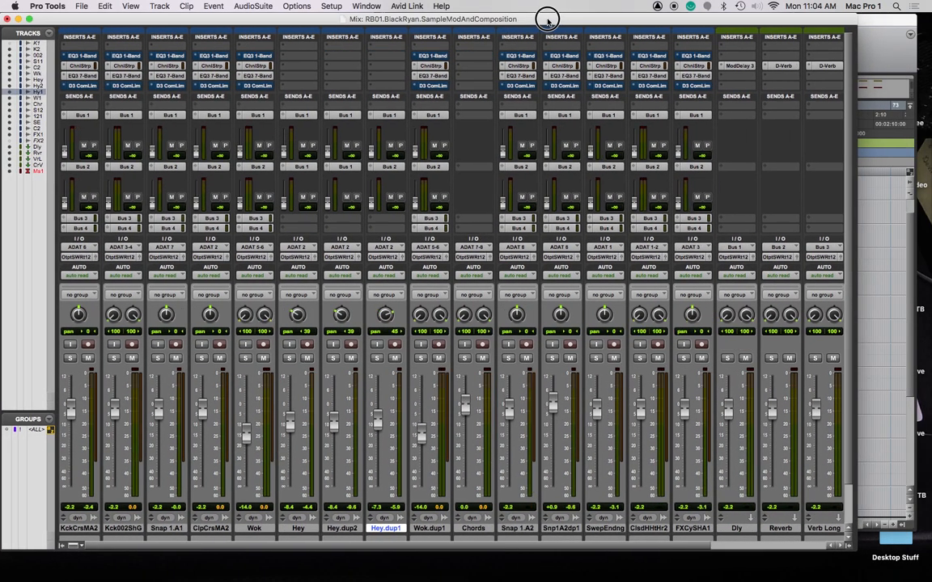
Widen the Mix window until it includes the Crzy Verb channel
drag(857, 515, 910, 509)
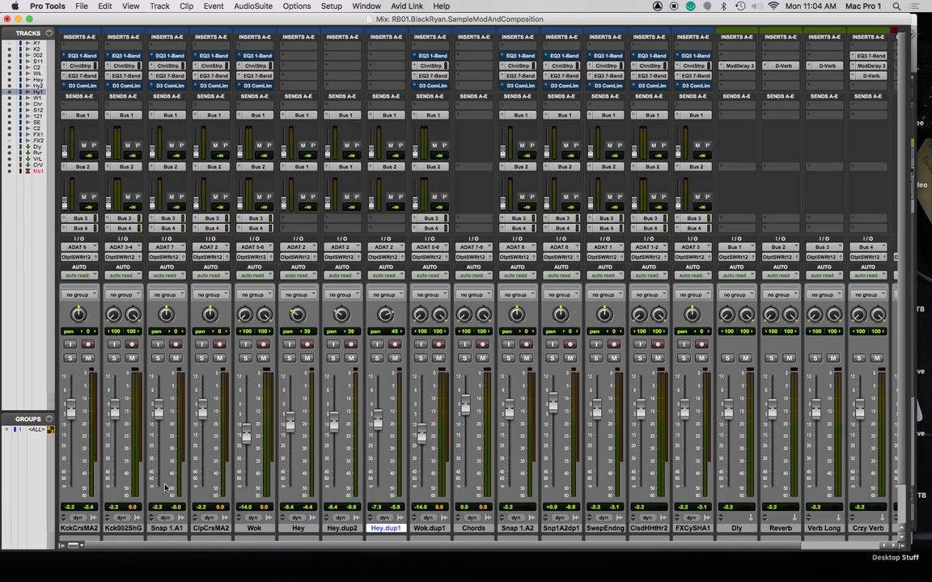
scroll(194, 359, down, 3)
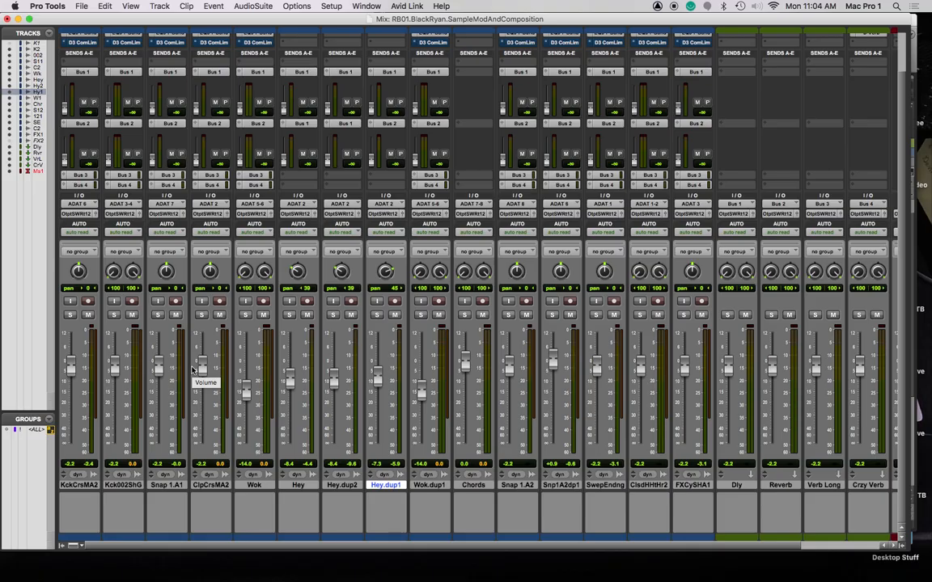
scroll(278, 264, up, 3)
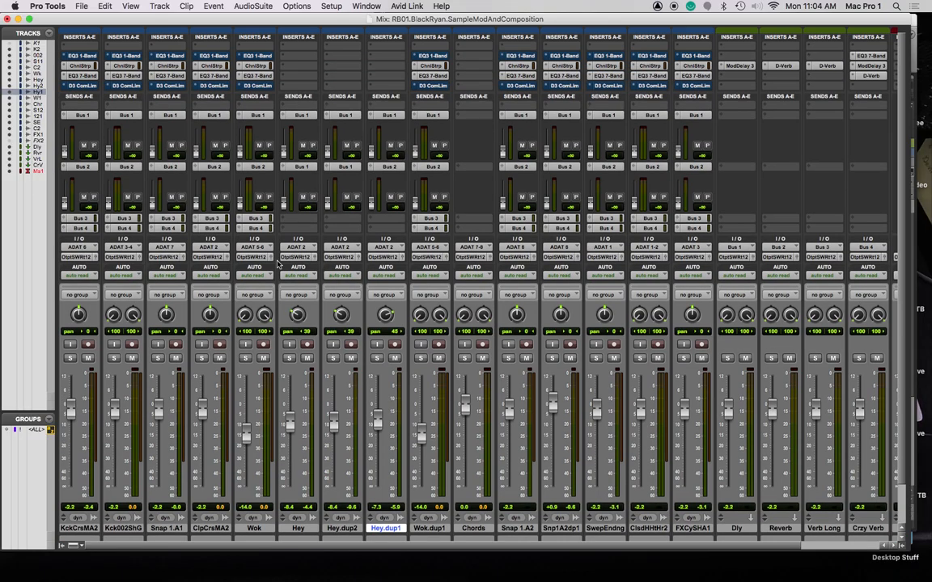
Play the session and raise the Bus 2 send level on FXCySHA1 to +1.5 dB
key(space)
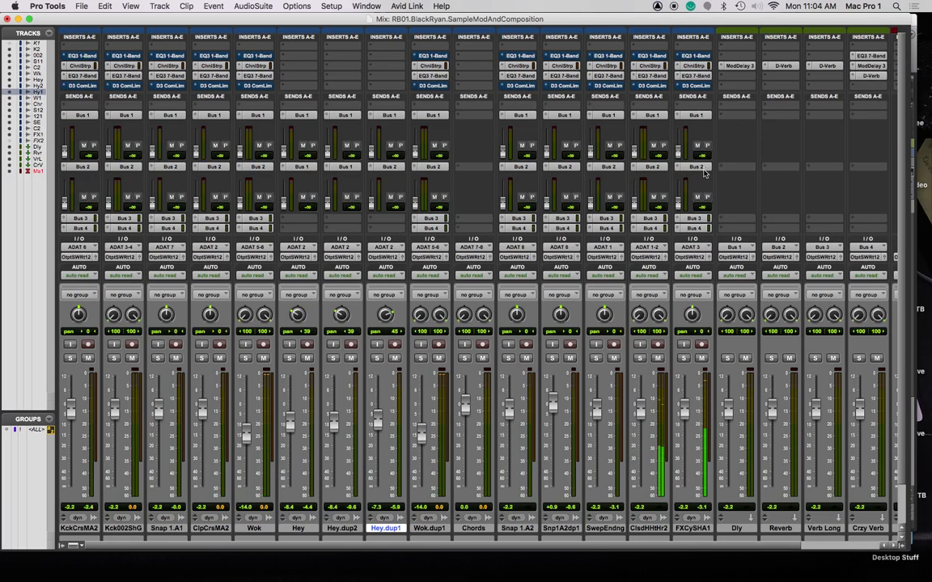
drag(679, 209, 680, 187)
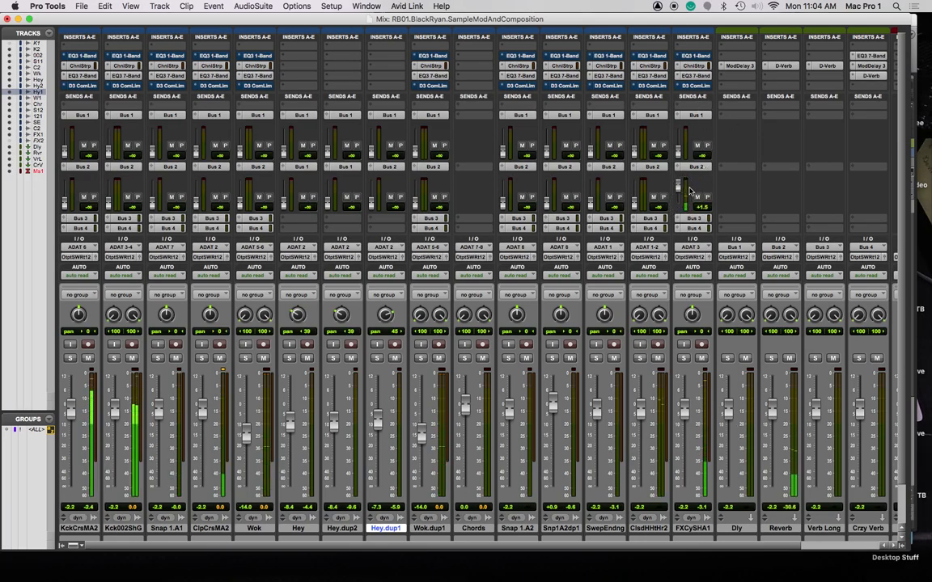
Solo ClsdHHtHr2 and lower all faders together through the ALL group, bringing Wok to -20.1 dB, leaving the group disabled
scroll(631, 235, right, 2)
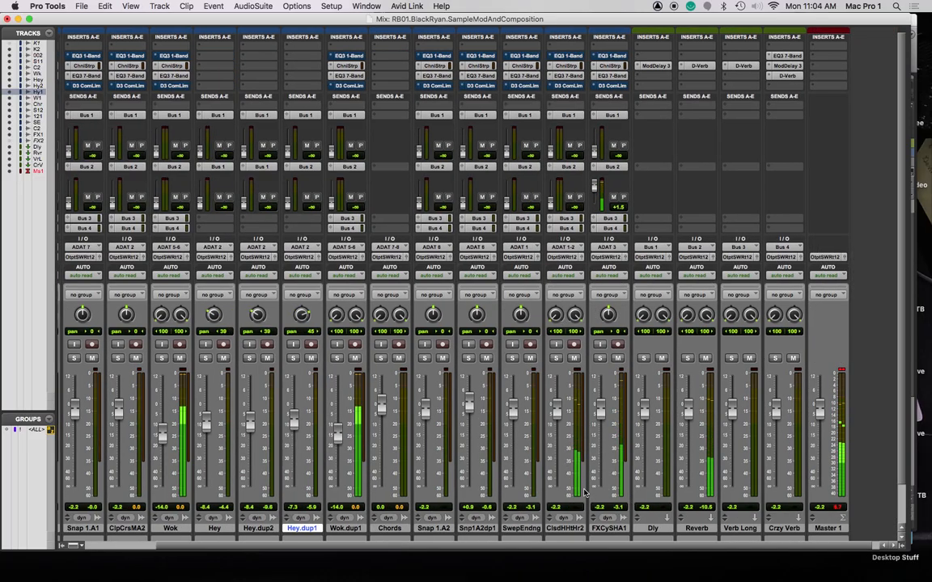
click(557, 358)
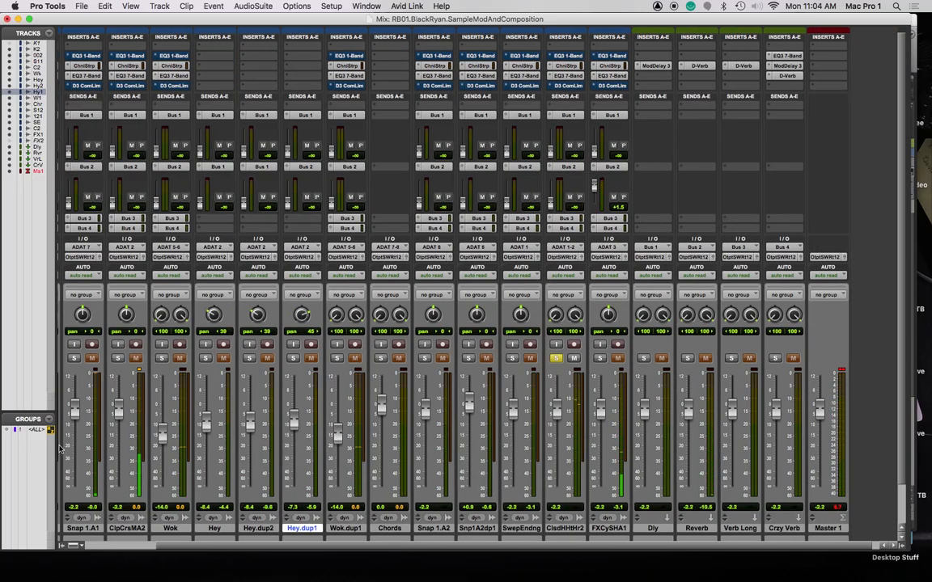
click(36, 432)
drag(163, 437, 161, 443)
click(37, 432)
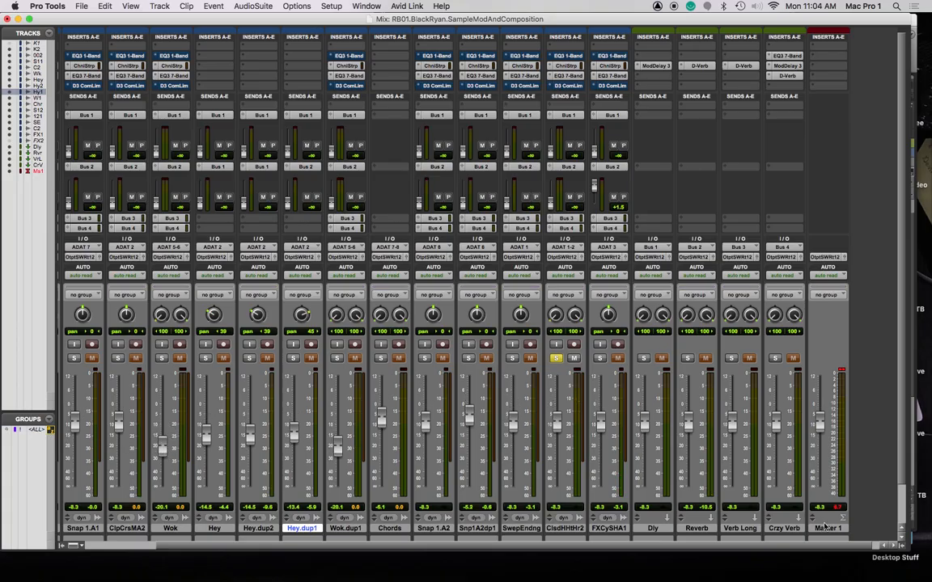
Reset the Dly, Reverb, Verb Long, Crzy Verb and Master 1 faders to 0.0 dB
click(653, 529)
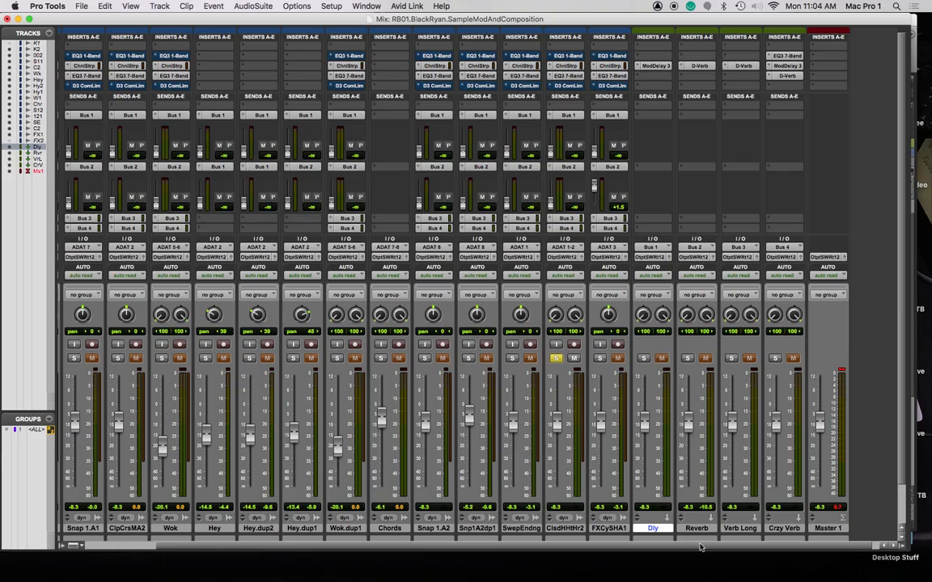
alt+click(644, 420)
alt+click(688, 420)
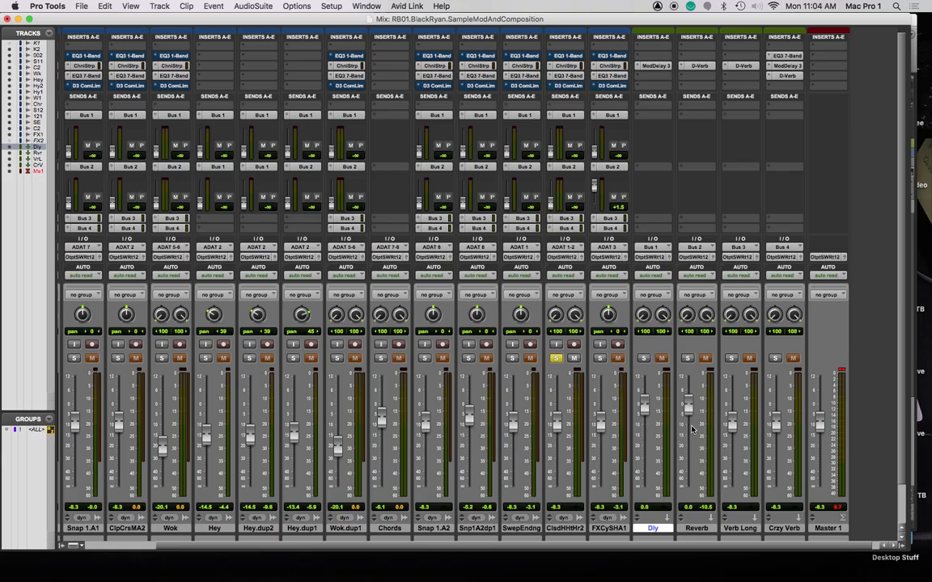
alt+click(732, 421)
alt+click(776, 420)
alt+click(822, 428)
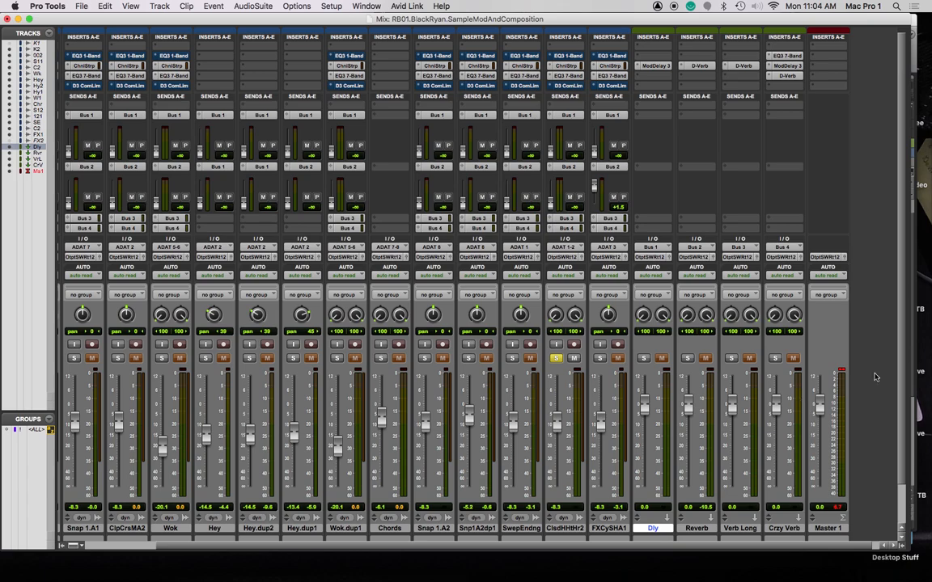
Unsolo ClsdHHtHr2 and raise its volume to -0.6 dB
click(555, 360)
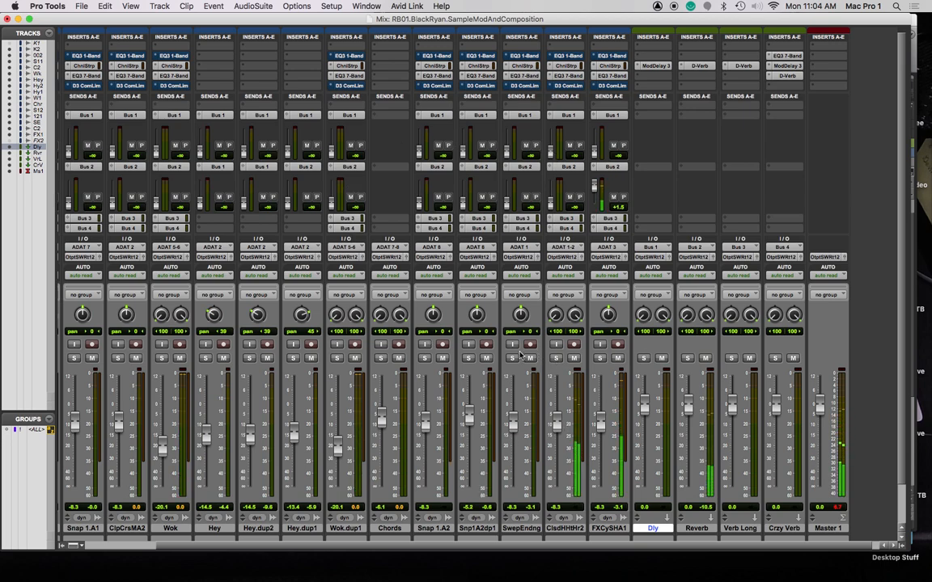
scroll(376, 380, left, 5)
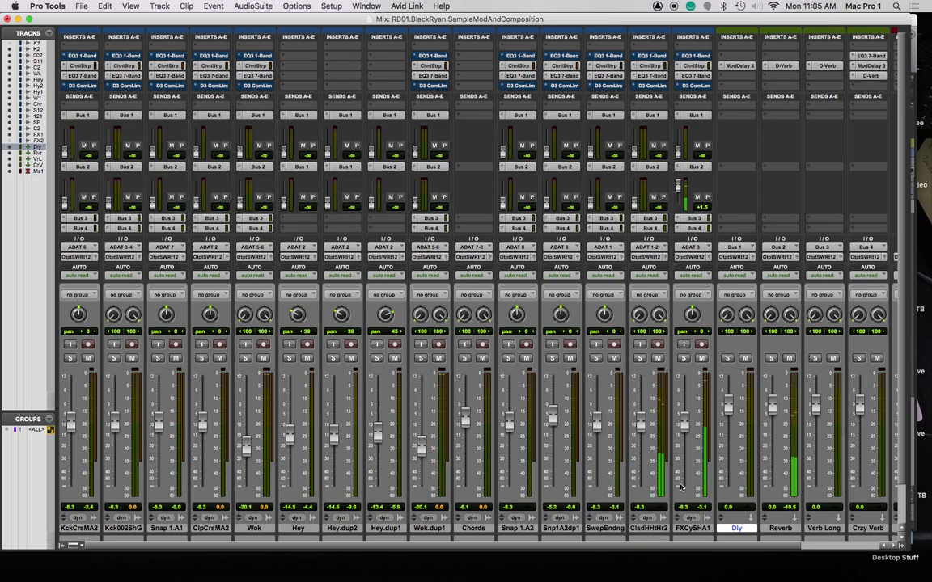
click(647, 528)
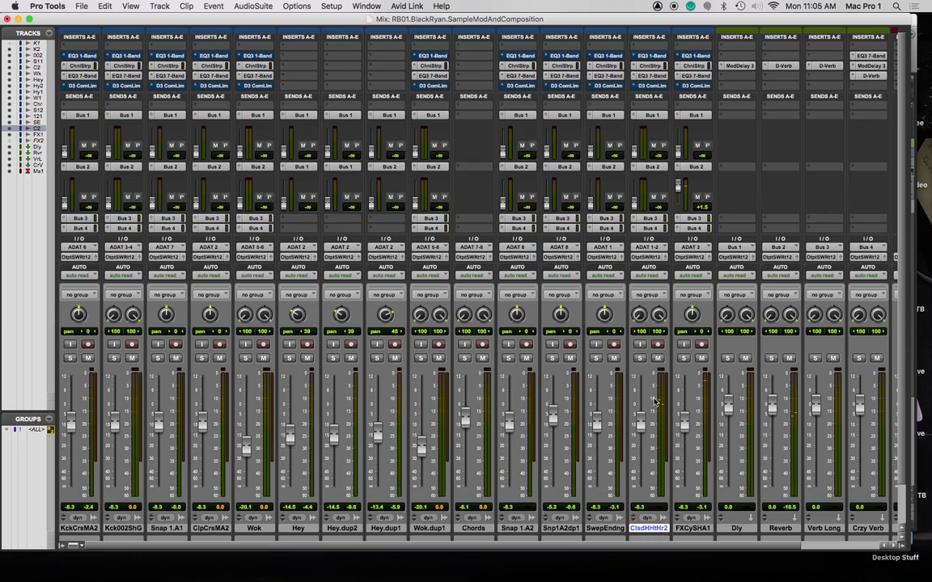
drag(639, 426, 638, 409)
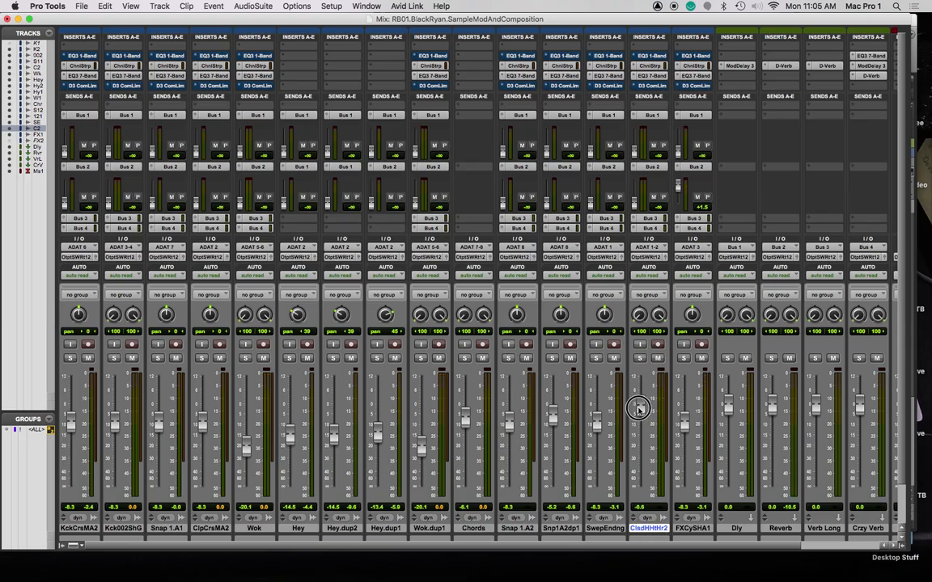
Reposition the Mix window just below the menu bar and raise the ClsdHHtHr2 volume to +1.4 dB
drag(320, 19, 931, 23)
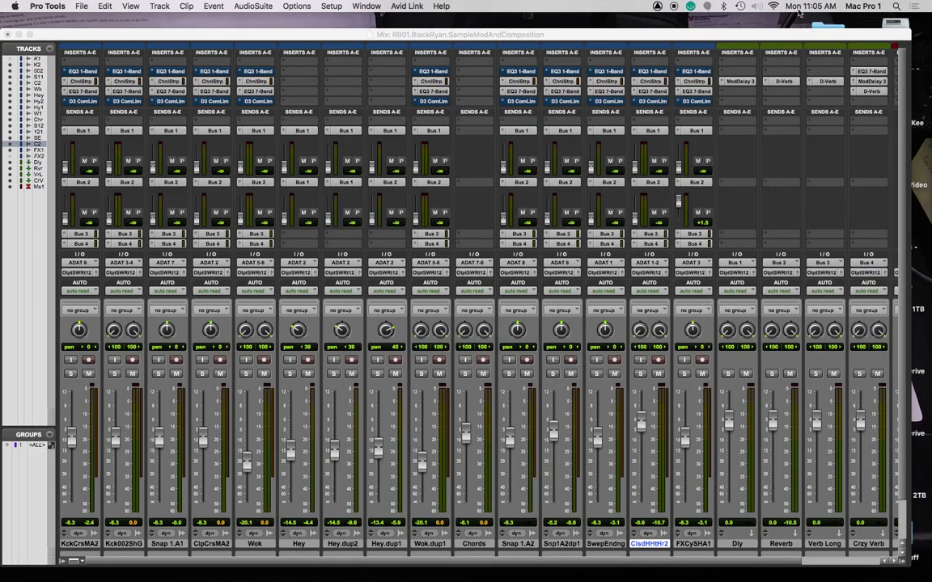
drag(743, 34, 744, 24)
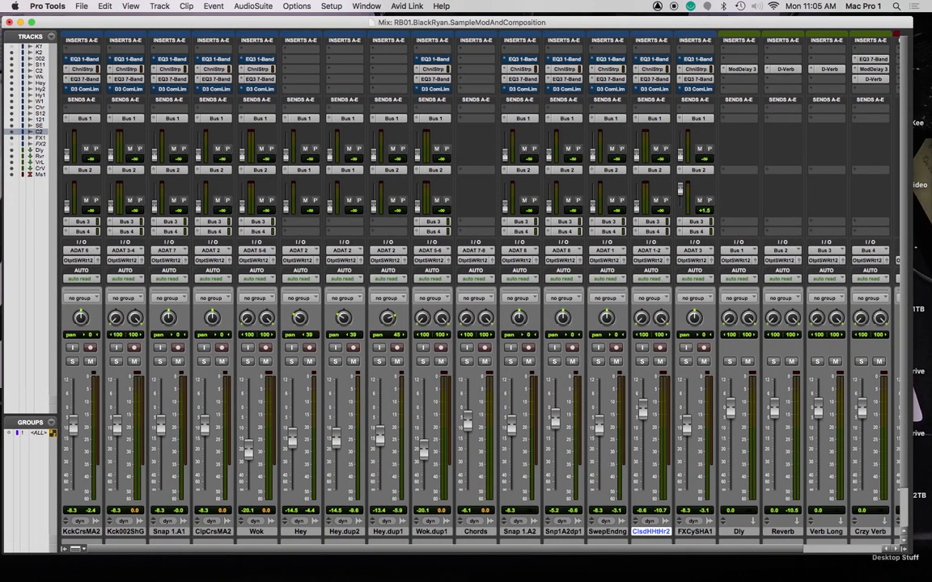
click(300, 531)
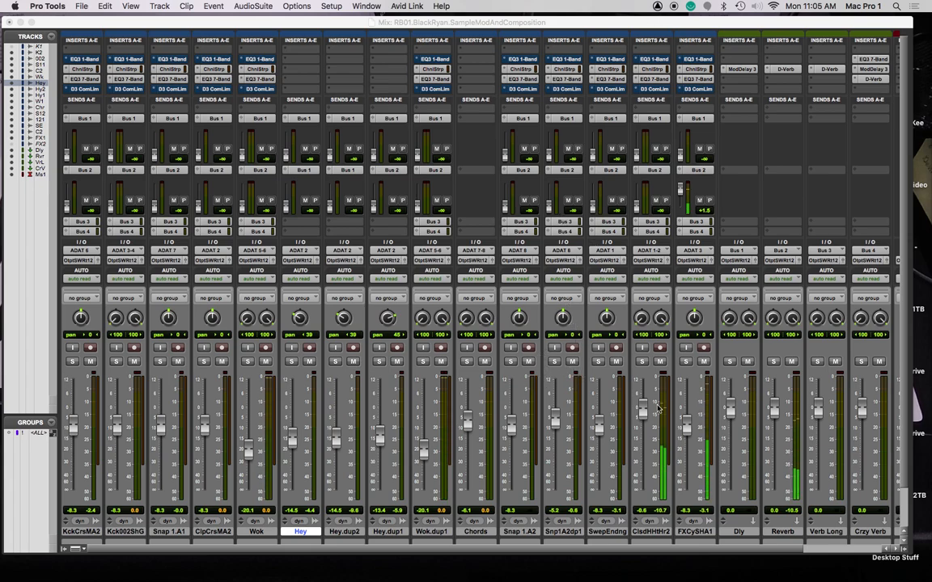
drag(645, 413, 644, 408)
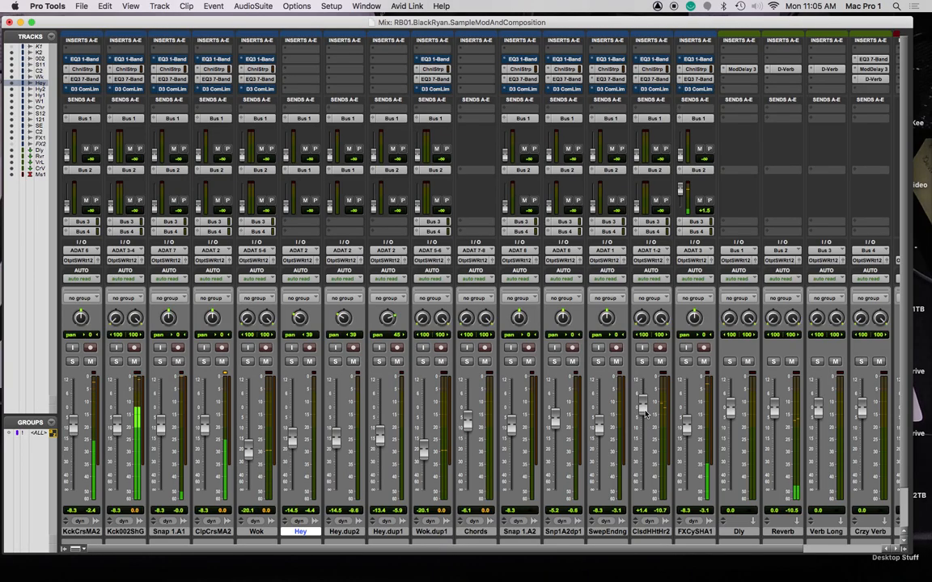
Make a left pan move on ClsdHHtHr2 in touch automation mode during playback, and return the track to read mode
click(663, 280)
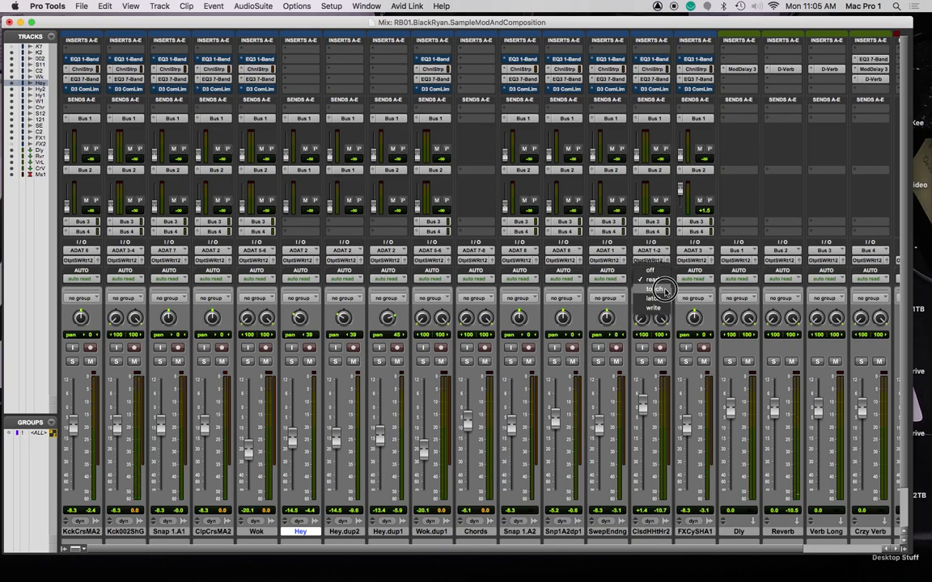
click(662, 289)
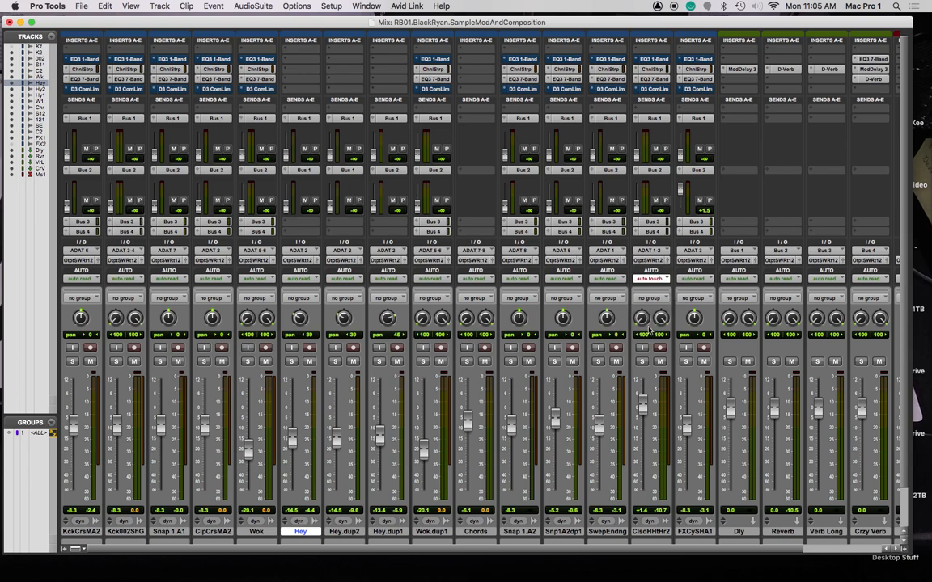
key(space)
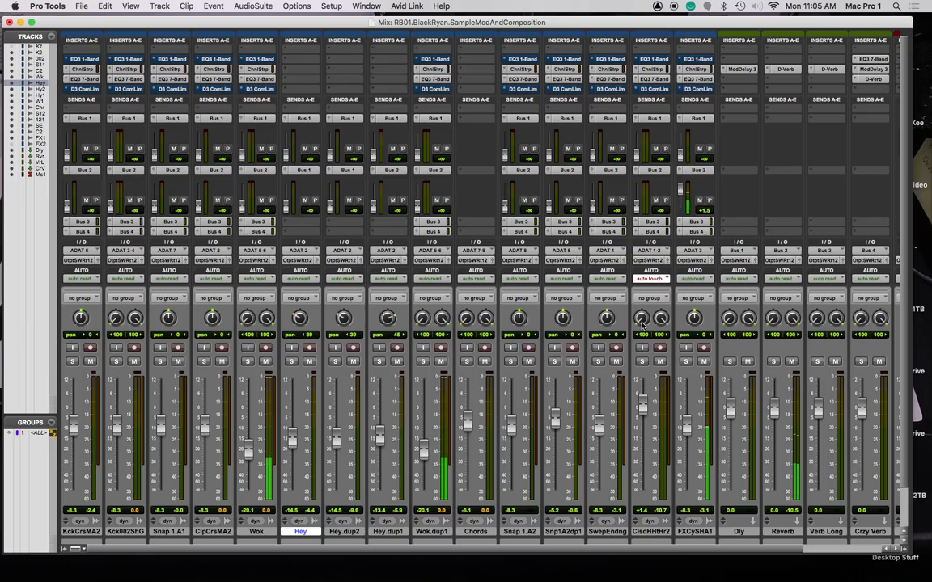
drag(641, 323, 636, 208)
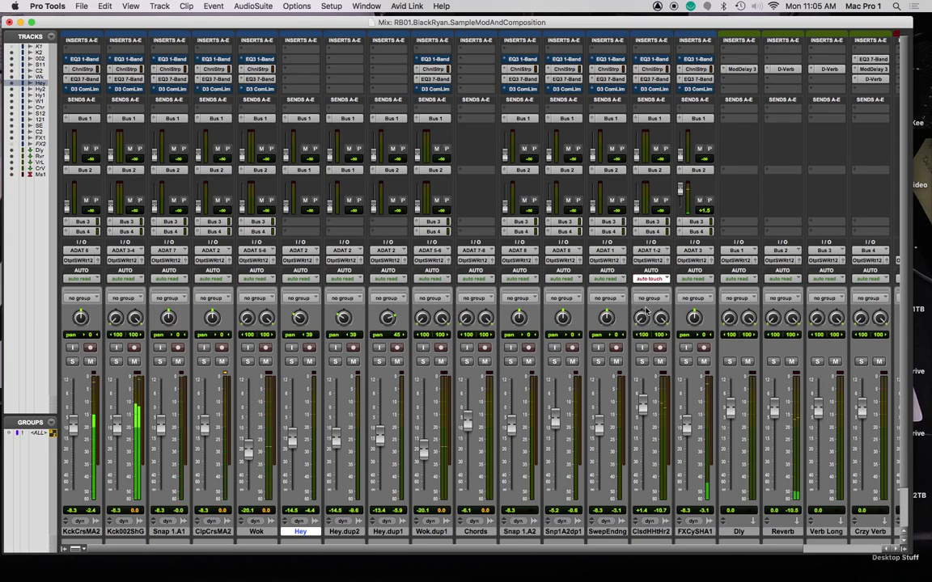
click(661, 279)
click(651, 270)
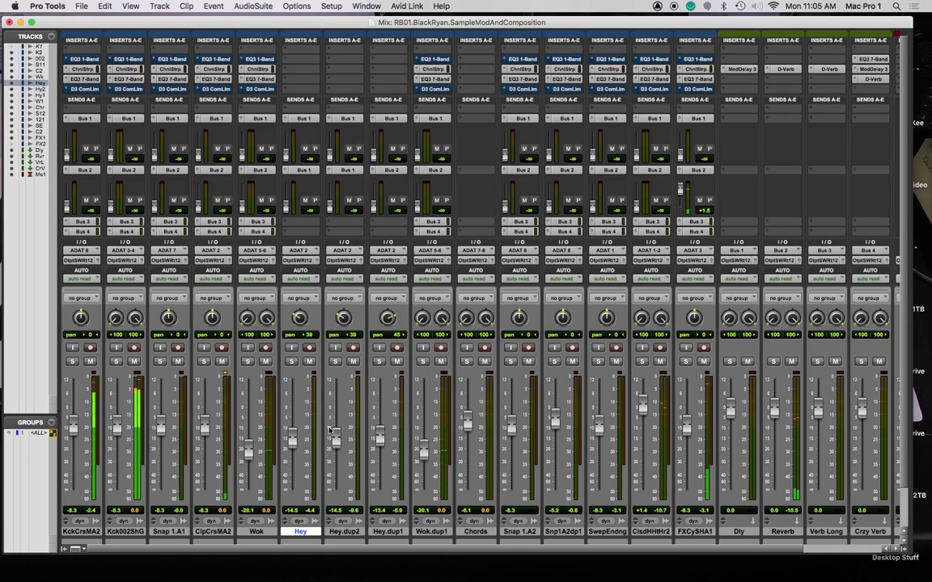
Raise the KckCrsMA2 volume to -2.2 dB and solo the track during playback
drag(75, 432, 75, 421)
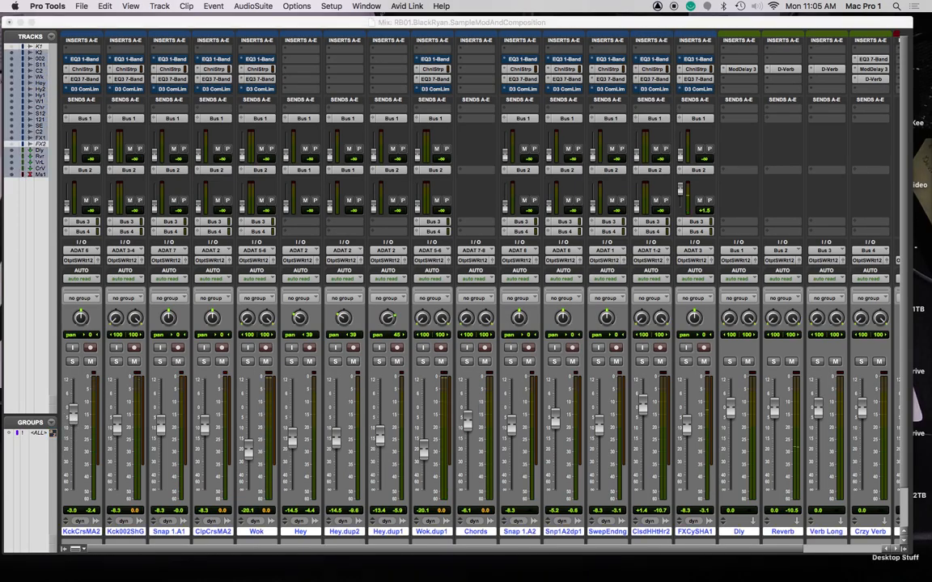
key(space)
drag(73, 419, 72, 415)
click(72, 361)
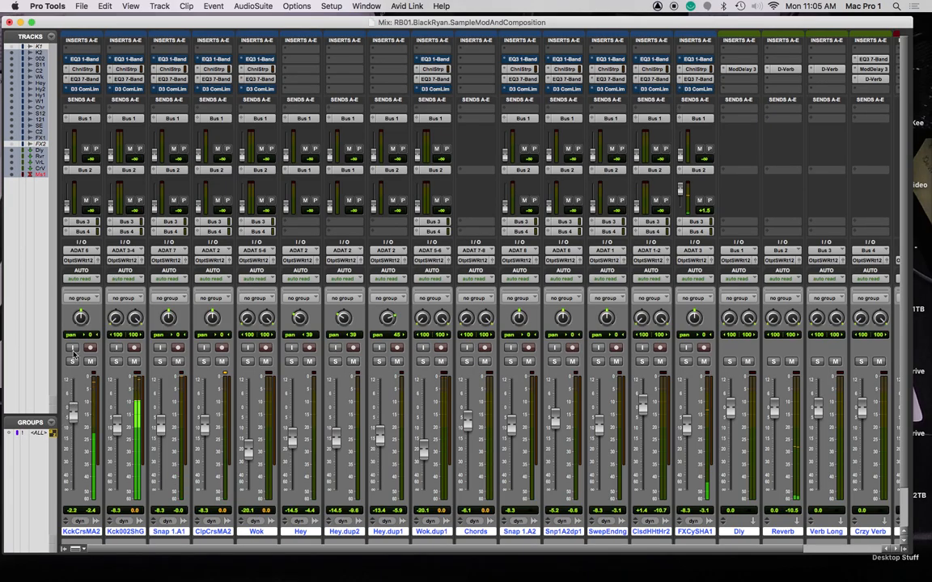
Set the KckCrsMA2 Channel Strip compressor to ratio 1.7:1, threshold -16.8 dB, knee 2.8 dB, attack 6.0 ms, release 141.6 ms and gain 2.3 dB
click(83, 69)
drag(322, 394, 322, 361)
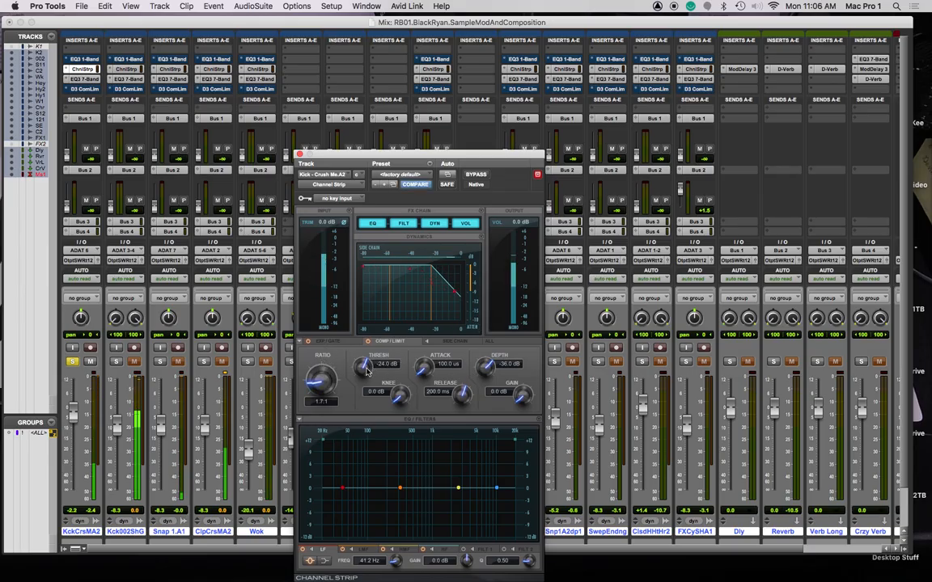
drag(364, 366, 366, 361)
drag(368, 349, 368, 342)
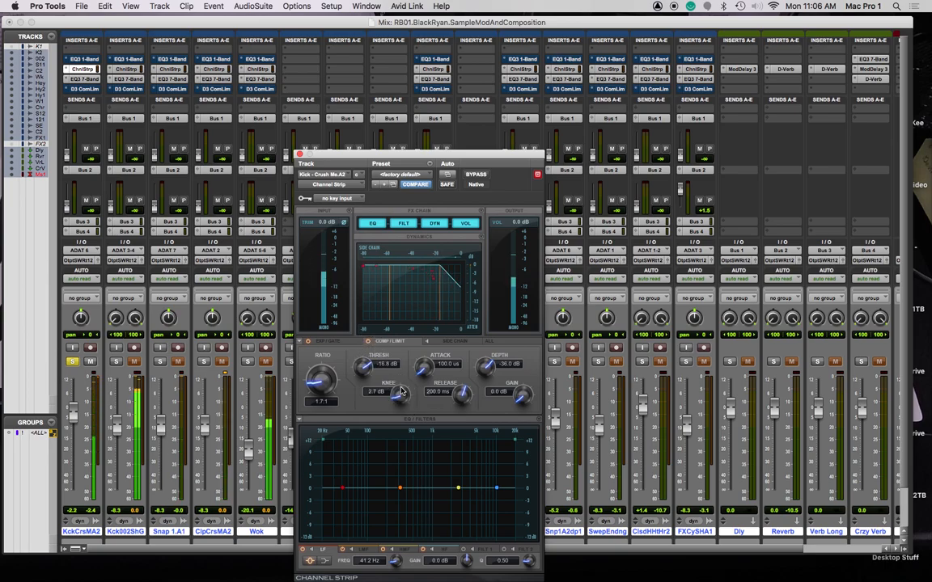
drag(420, 377, 424, 306)
drag(462, 396, 464, 405)
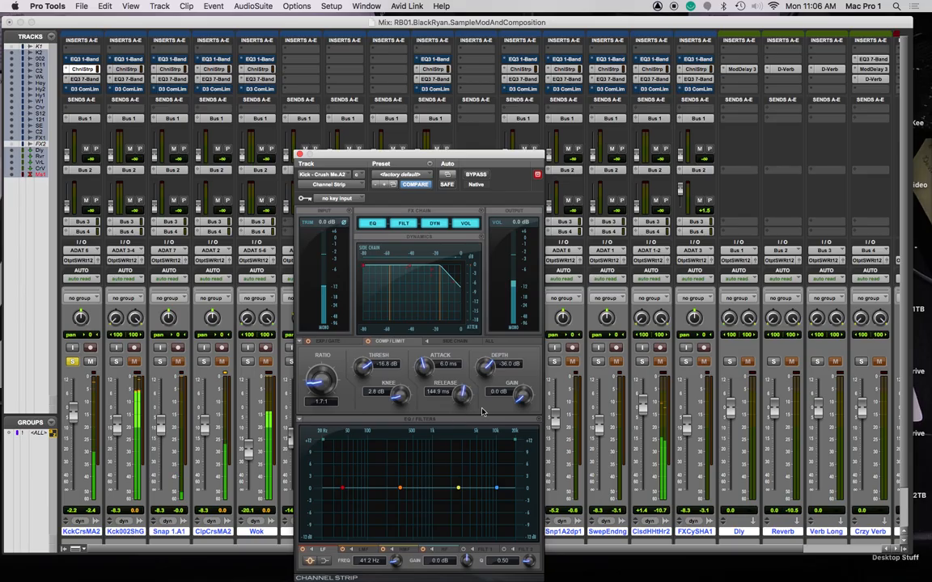
drag(522, 397, 523, 388)
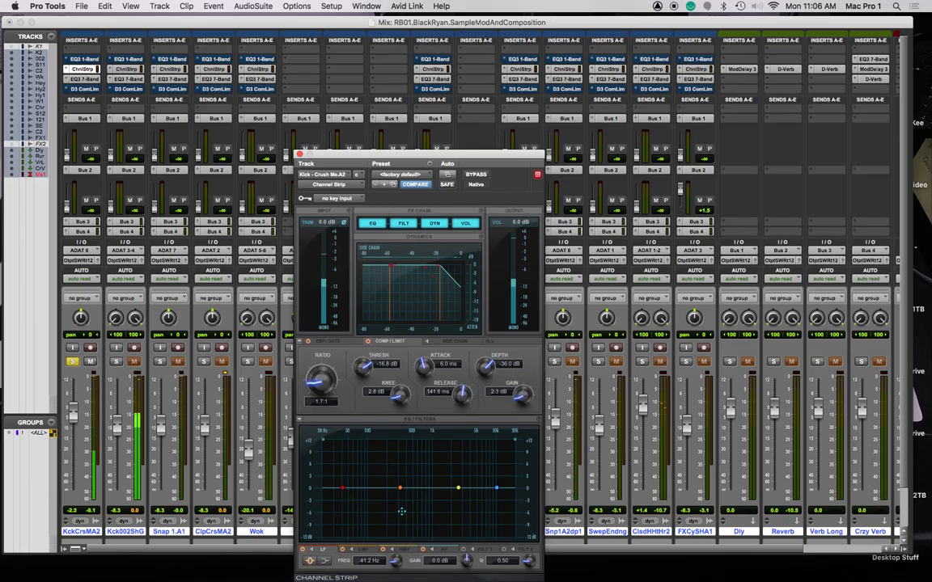
Shape the kick's Channel Strip EQ with a low boost around 65 Hz, a -3.4 dB cut at 342.3 Hz and a 24.6 Hz high-pass filter
drag(400, 490, 402, 496)
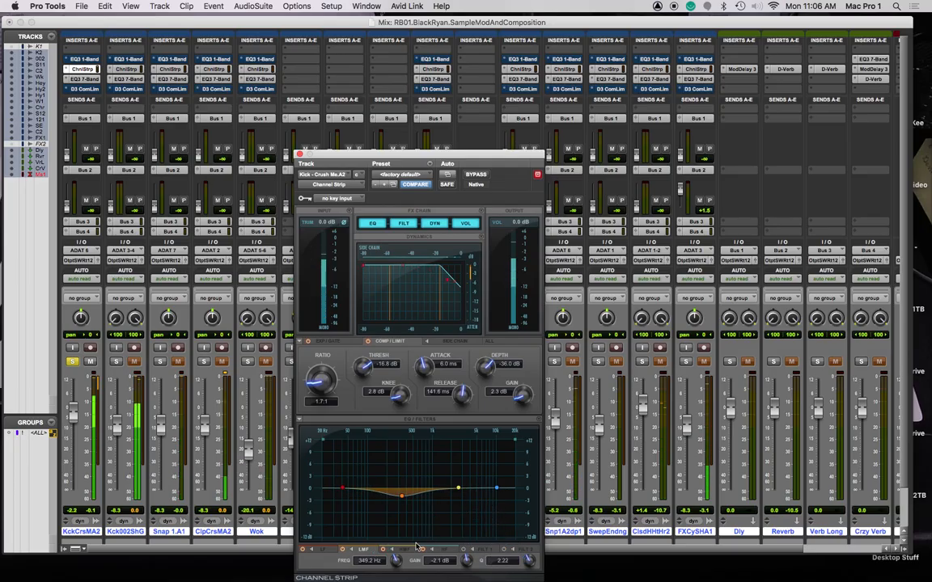
click(326, 552)
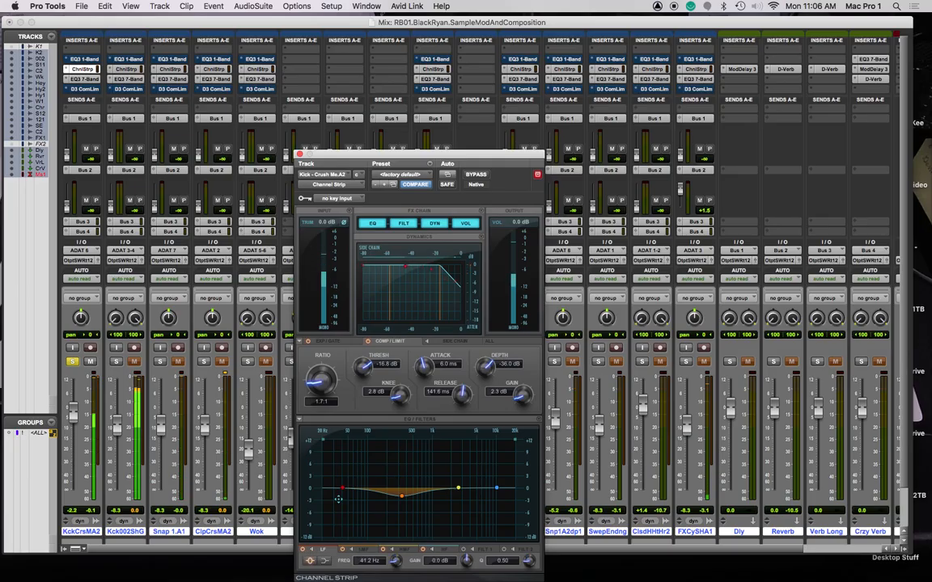
drag(342, 488, 355, 481)
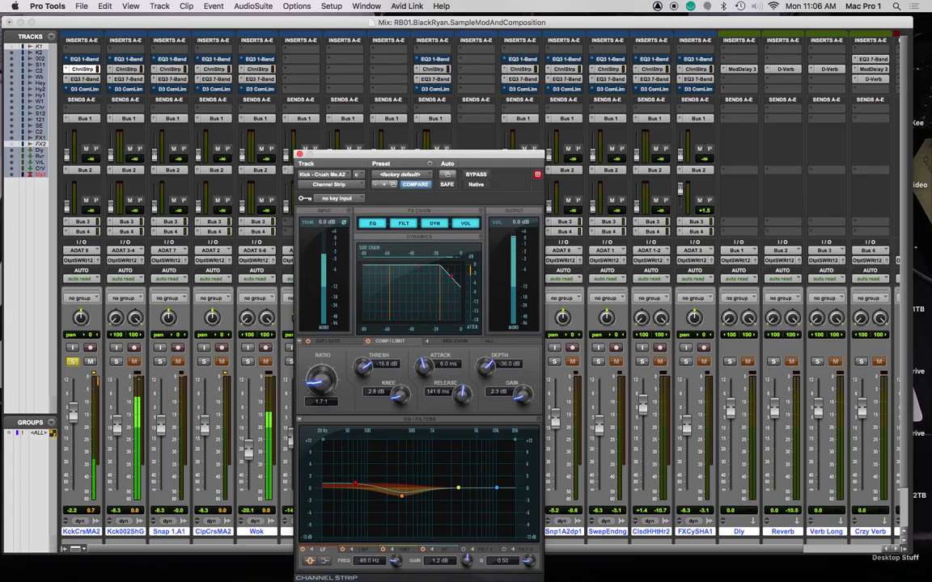
click(484, 550)
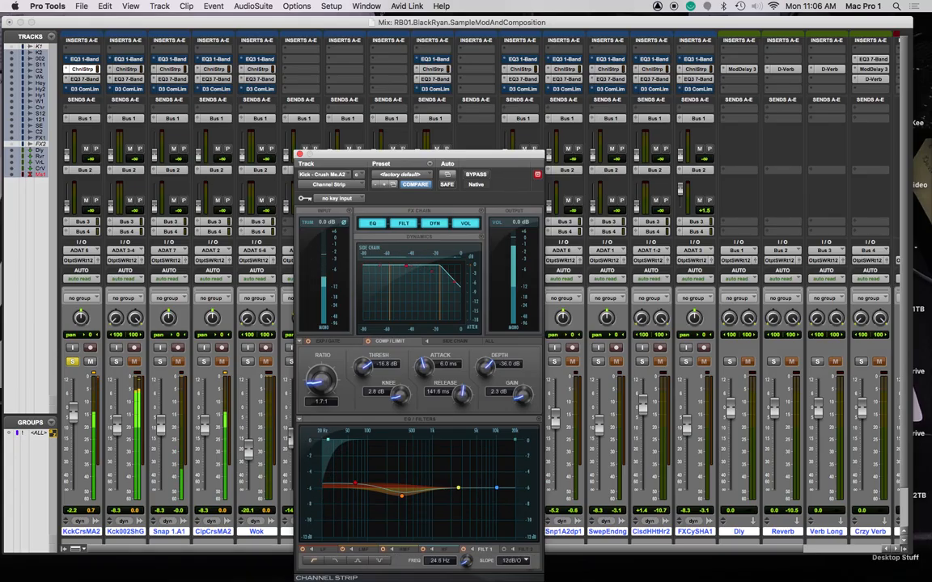
drag(354, 486, 401, 502)
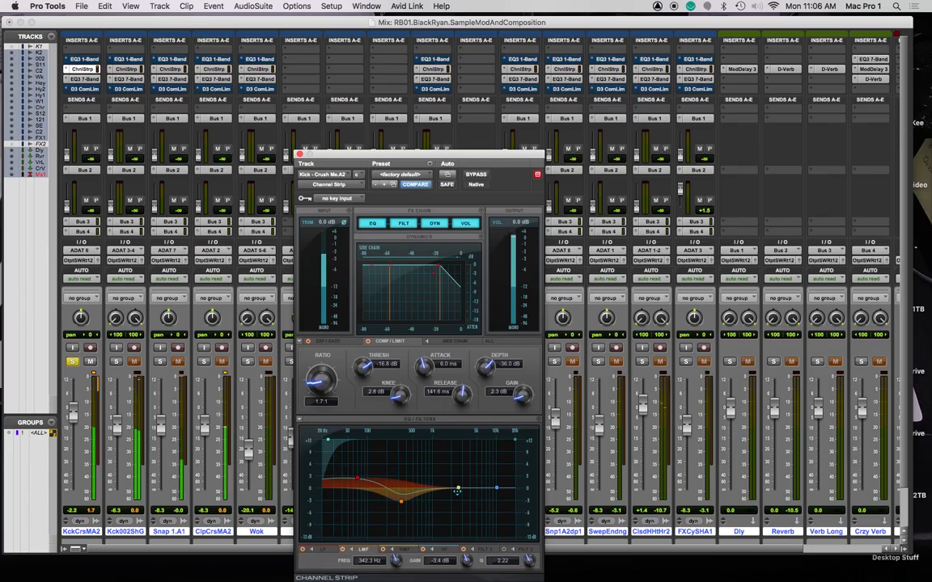
Add a 1.5 dB high-mid boost at 3.2 kHz with a Q of 1.63 to the kick's Channel Strip EQ
drag(457, 487, 456, 483)
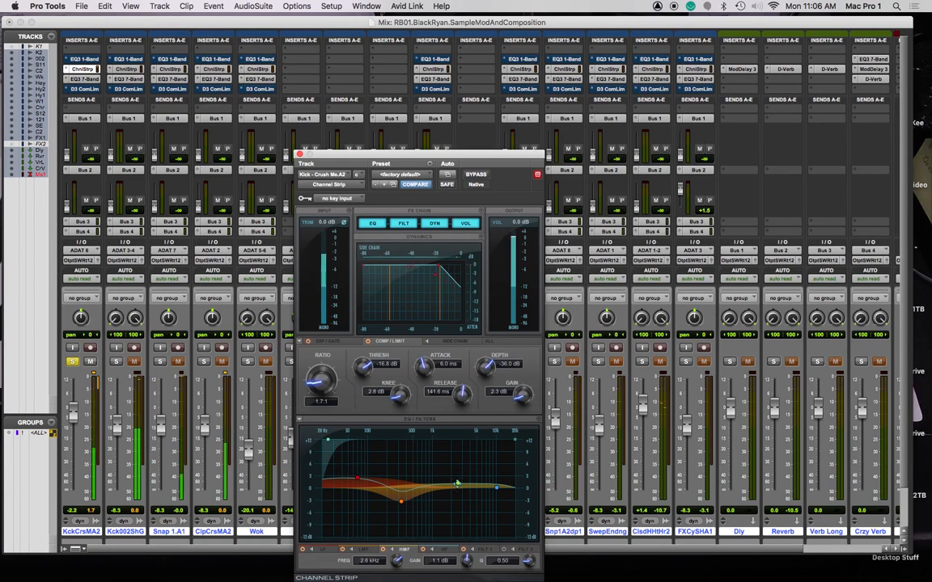
drag(494, 564, 494, 539)
drag(457, 483, 464, 482)
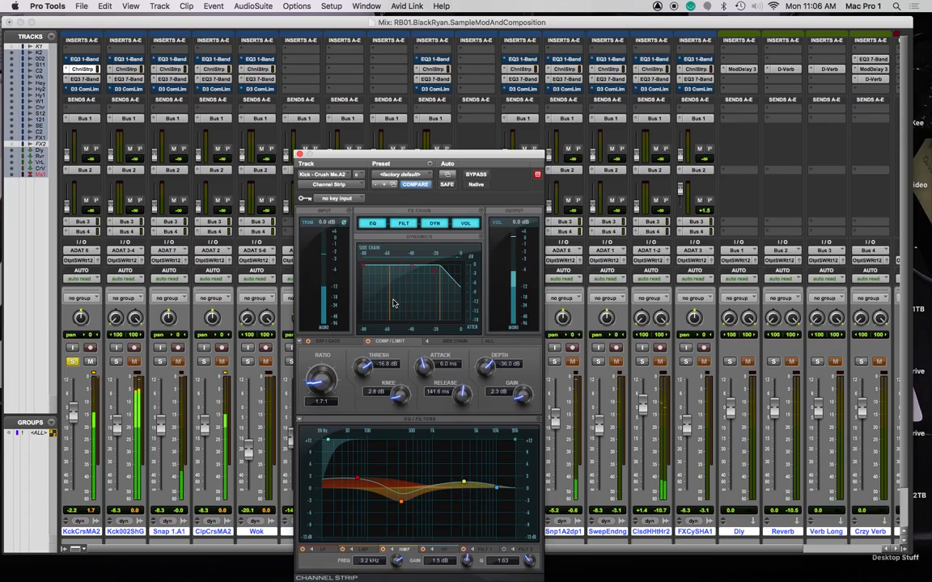
Open the EQ3 7-Band on KckCrsMA2 and lower its input level to -2.1 dB
click(300, 154)
click(84, 78)
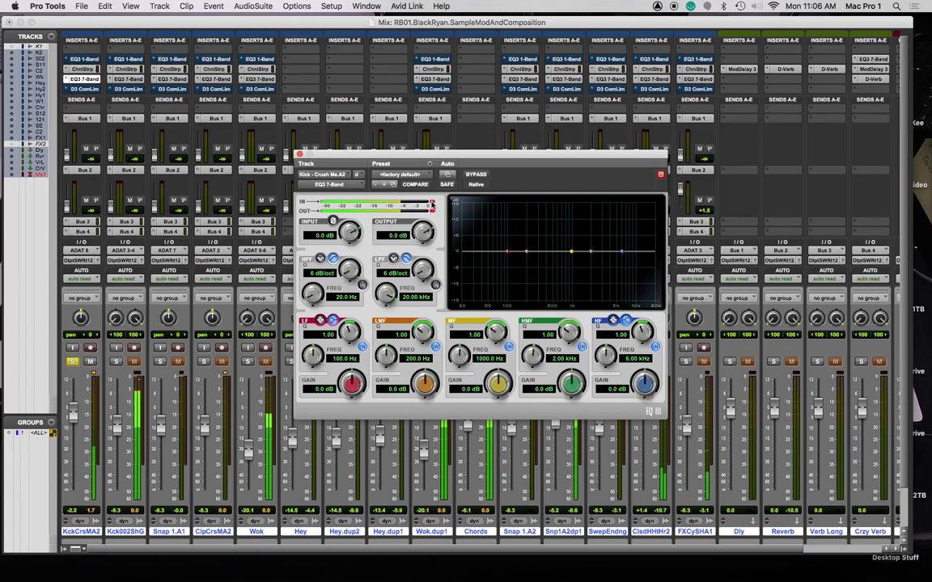
drag(350, 233, 350, 232)
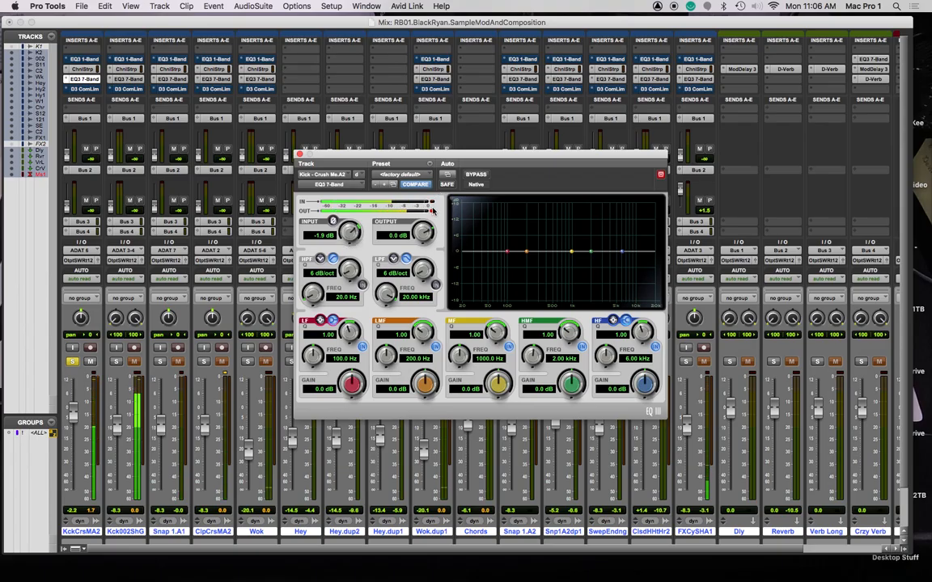
drag(348, 237, 350, 239)
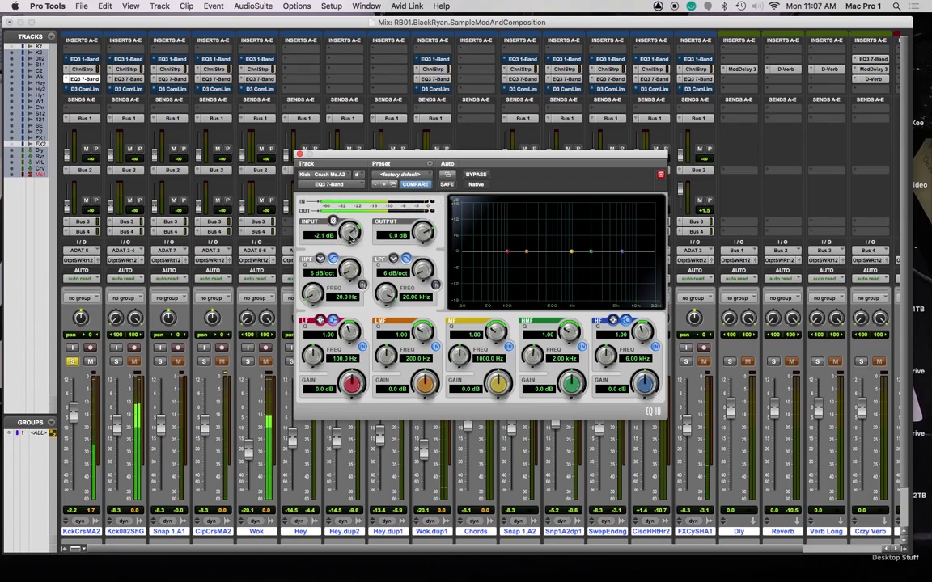
Lower the compressor gain in KckCrsMA2's Channel Strip to 1.7 dB and take the track out of solo
click(85, 69)
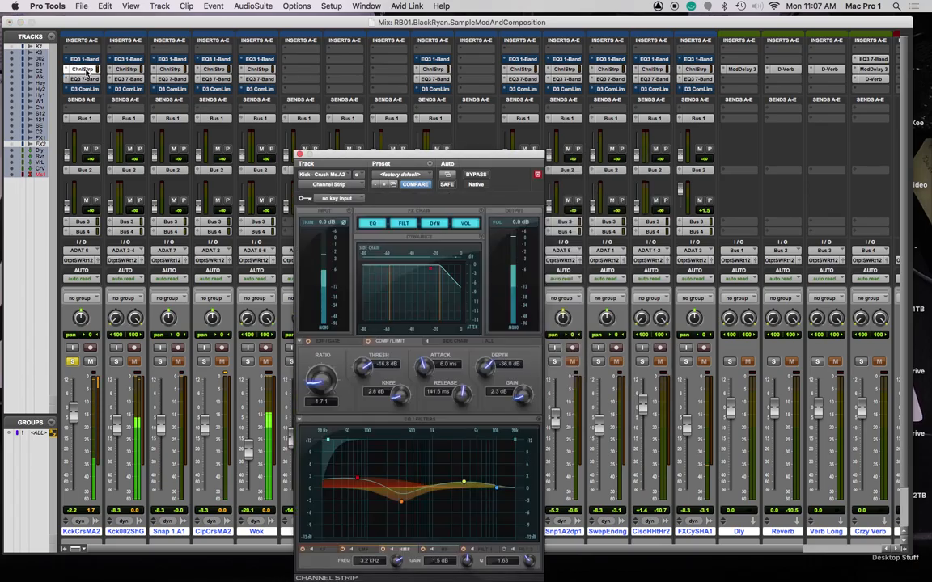
drag(522, 397, 522, 406)
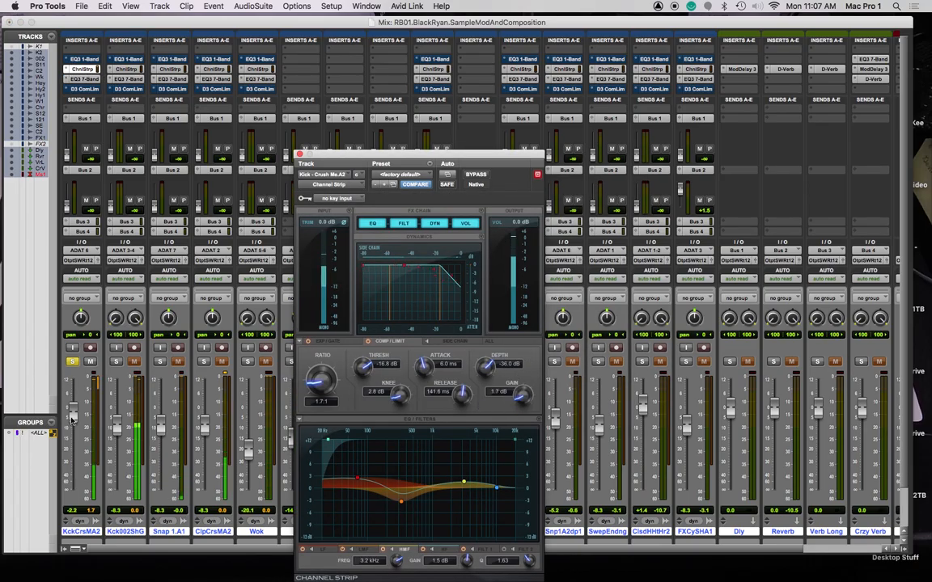
click(74, 363)
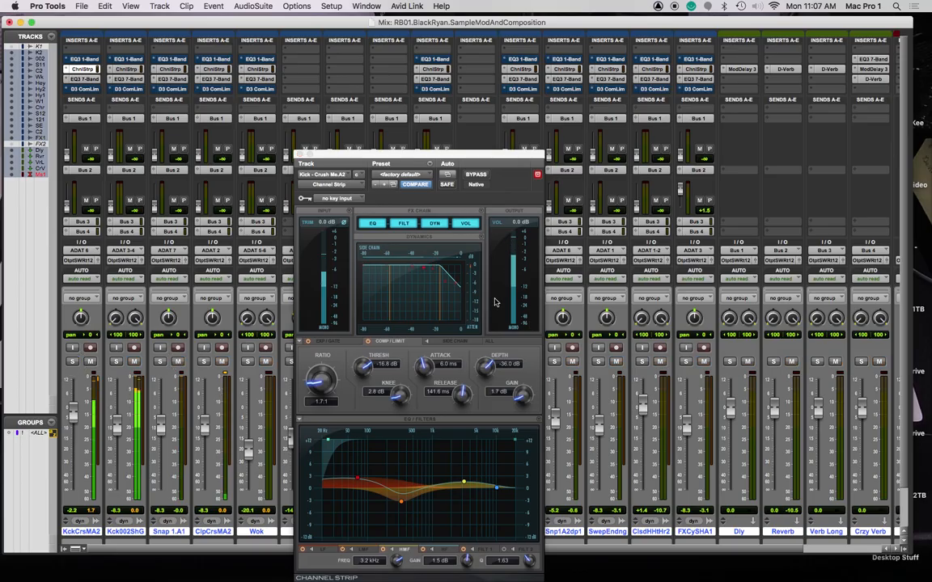
Raise the Kck002ShG volume to -6.5 dB and solo the track
click(119, 424)
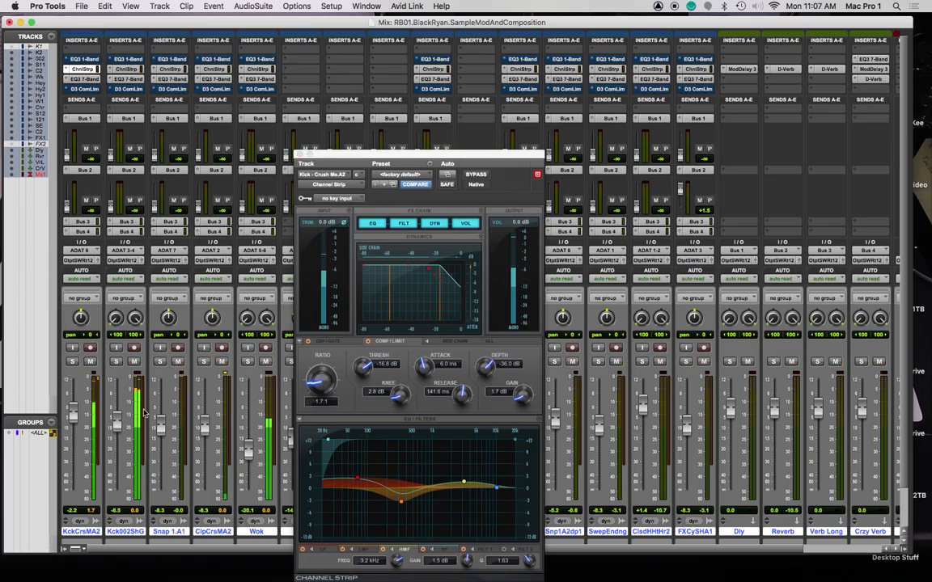
click(117, 362)
drag(321, 153, 393, 149)
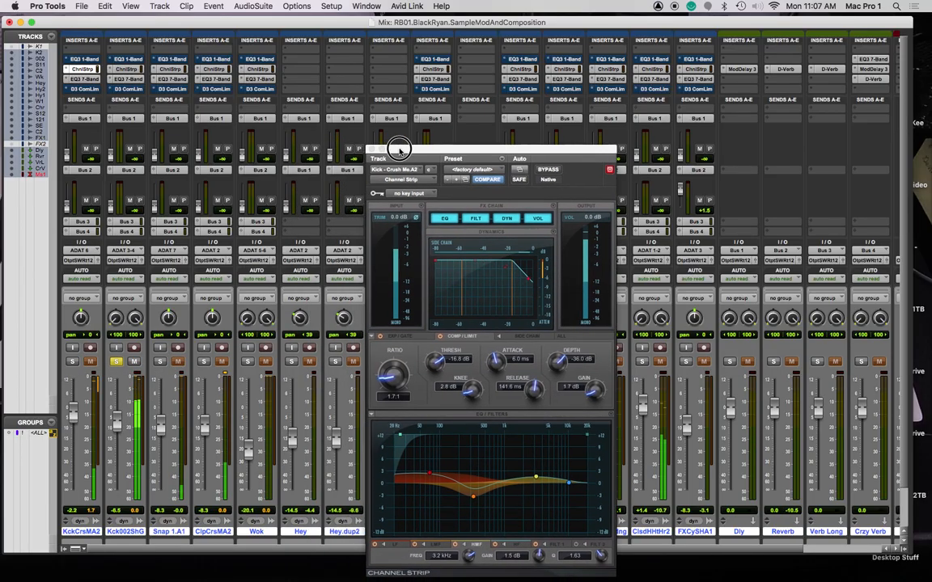
Set Kck002ShG's Channel Strip compressor to ratio 1.8:1, threshold -14.5 dB, attack 33.9 ms, release about 235 ms and gain 0.9 dB
click(127, 70)
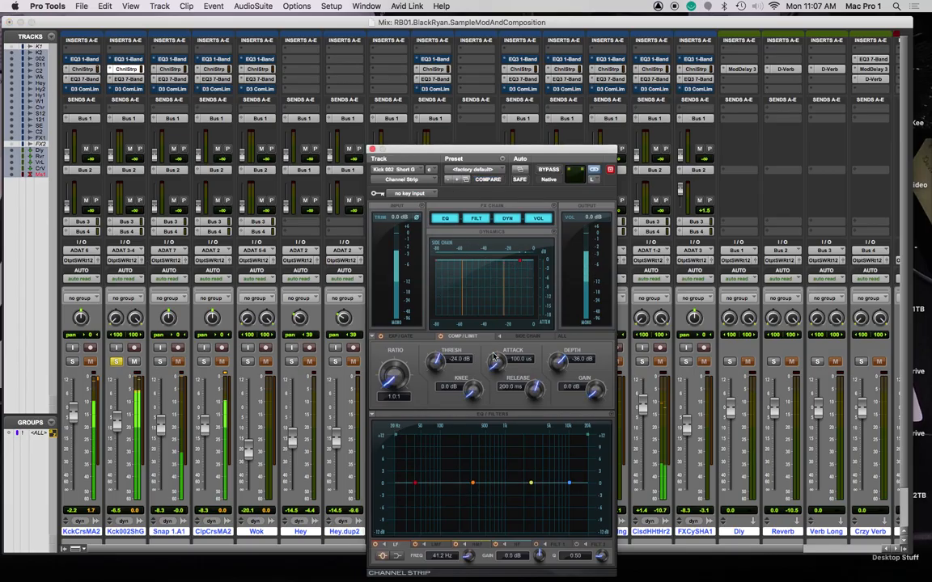
drag(392, 374, 405, 390)
drag(500, 367, 503, 264)
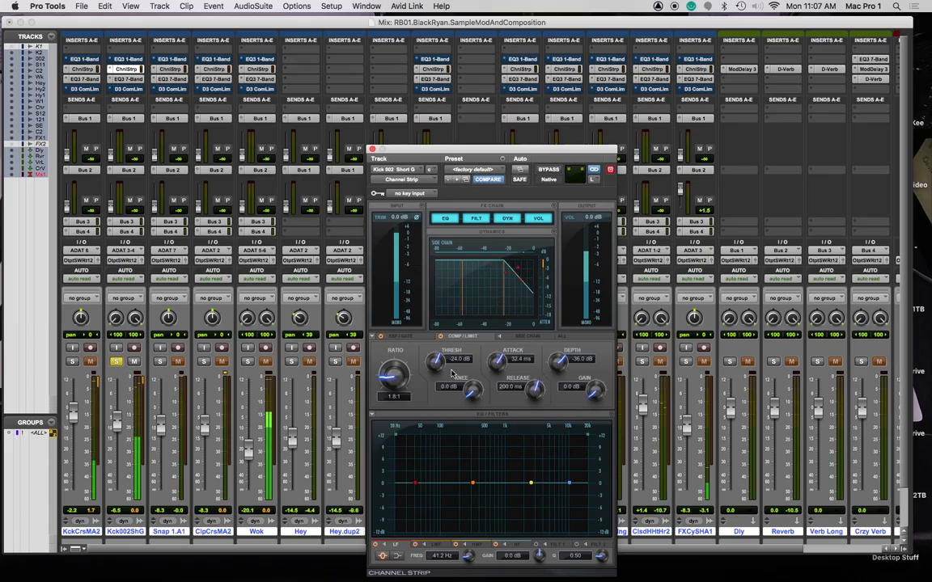
drag(435, 361, 440, 330)
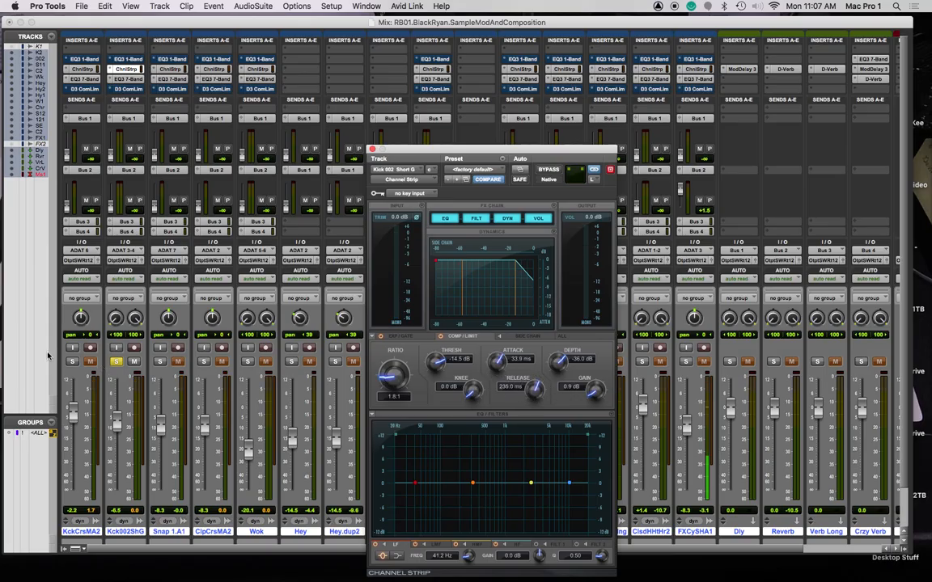
Solo KckCrsMA2 together with Kck002ShG and lower the Kck002ShG volume to -7.8 dB
click(71, 361)
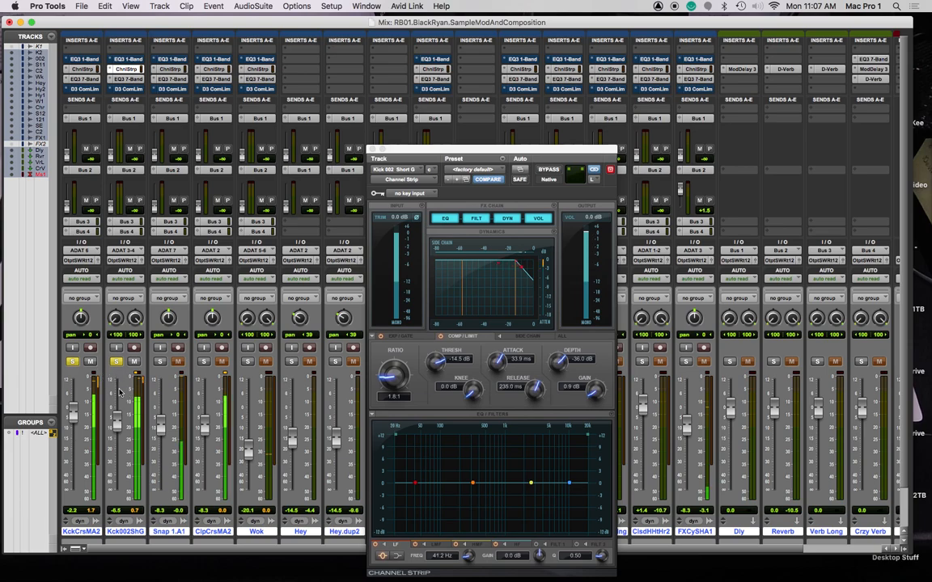
drag(116, 421, 118, 426)
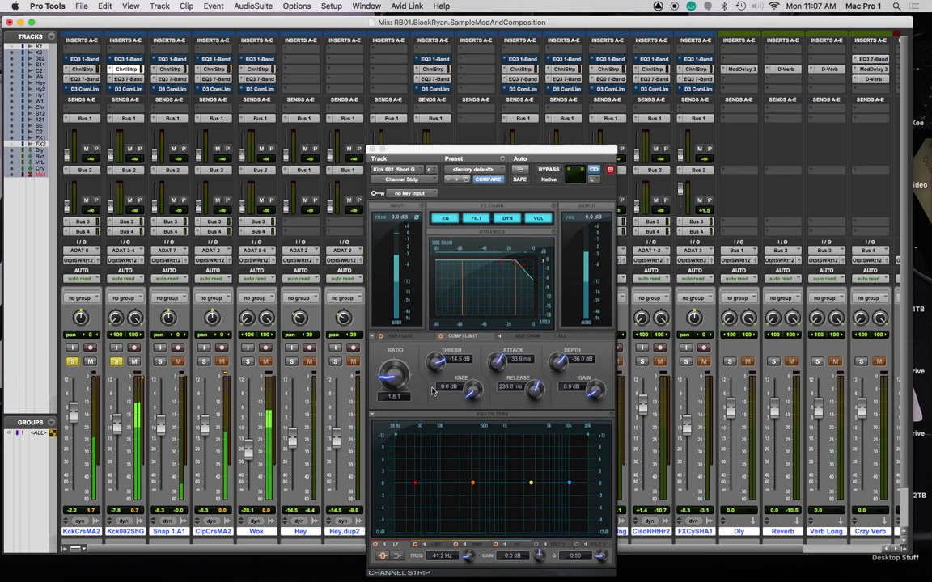
Shape Kck002ShG's Channel Strip EQ with a narrow boost around 60 Hz, a -2.1 dB cut at 188.6 Hz and a 1.7 dB boost at 2.7 kHz
drag(415, 486, 412, 453)
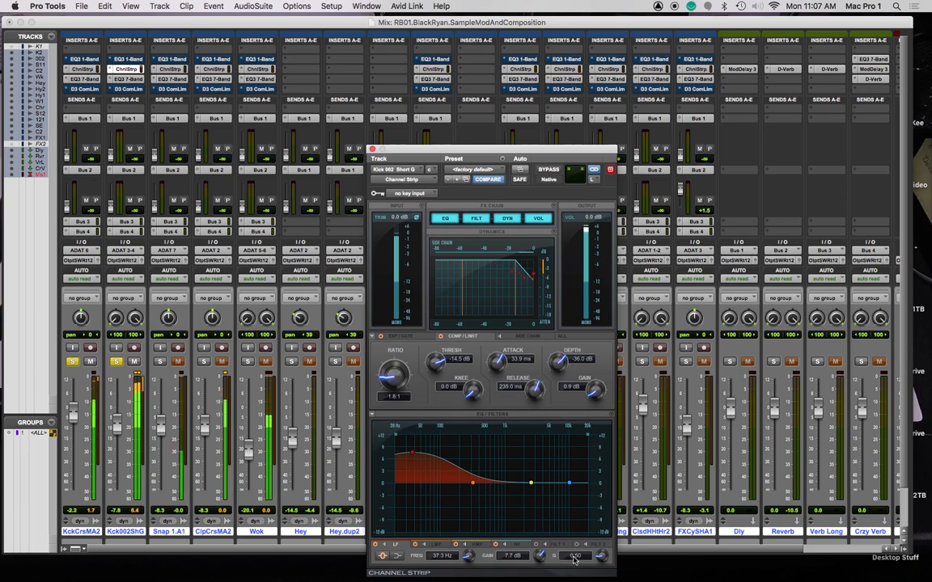
drag(576, 551, 557, 474)
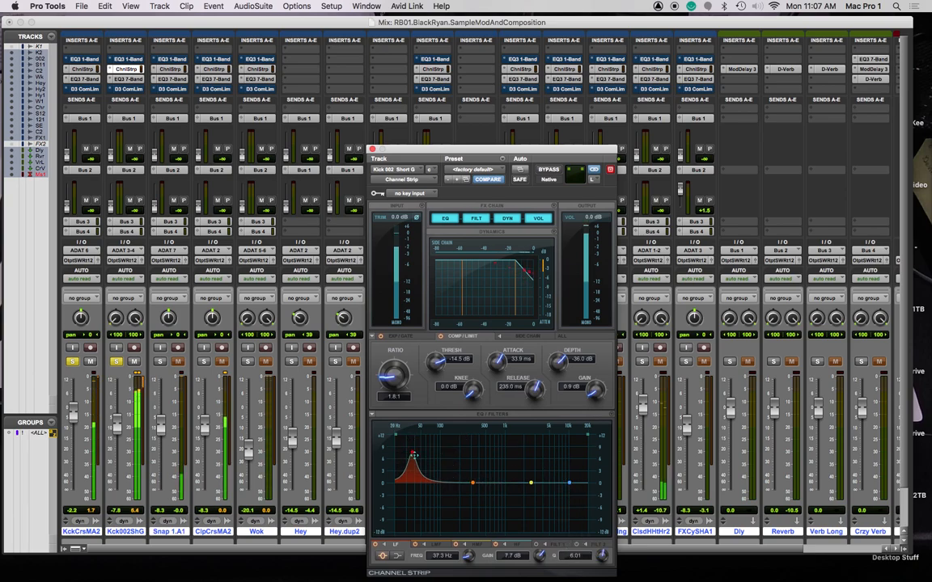
drag(411, 451, 455, 491)
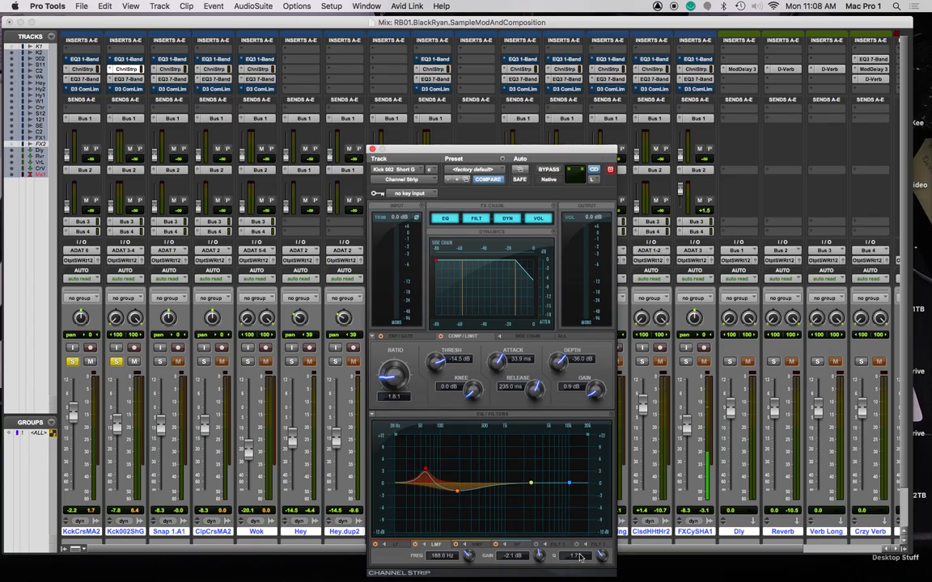
drag(530, 483, 530, 476)
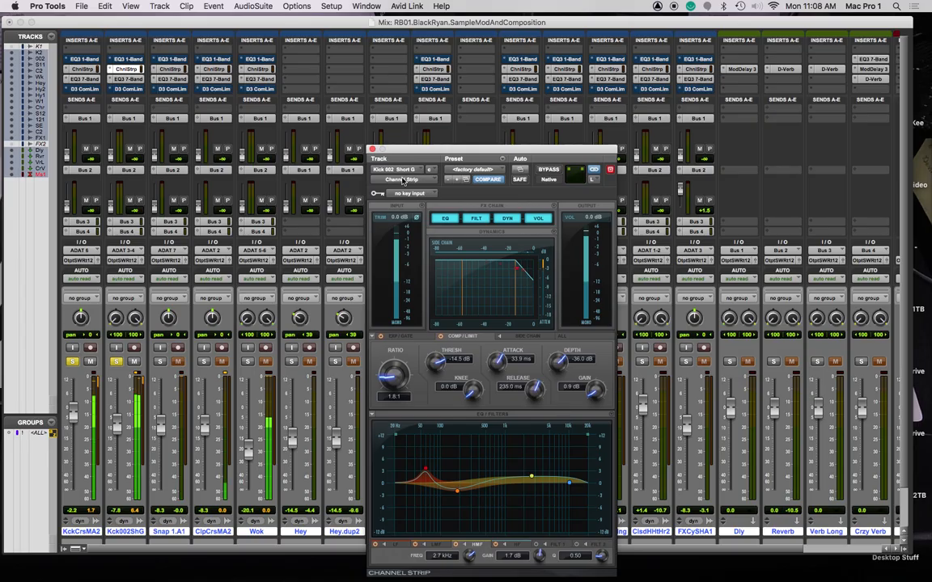
click(372, 150)
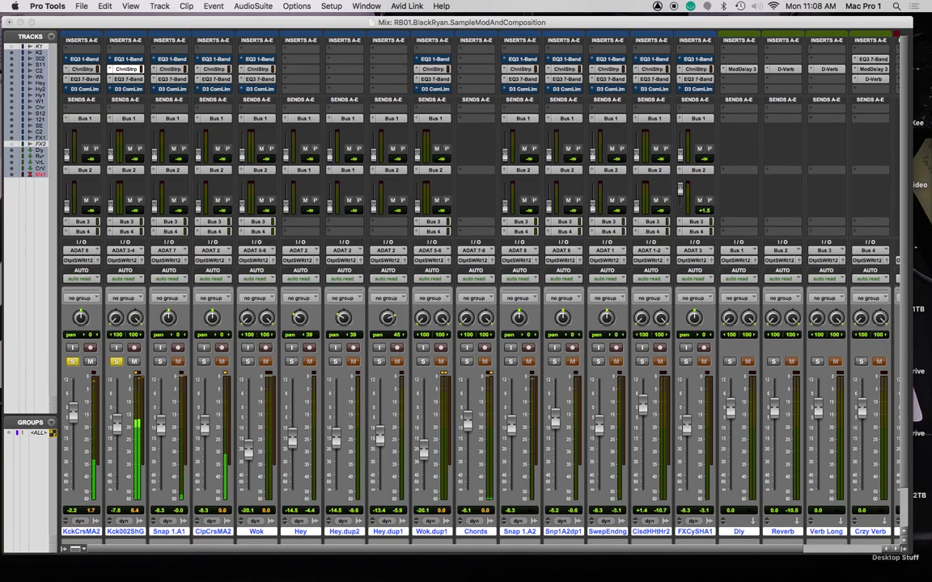
Raise the Kck002ShG volume to -4.1 dB and place both kicks' Channel Strip windows side by side for comparison
drag(117, 424, 119, 418)
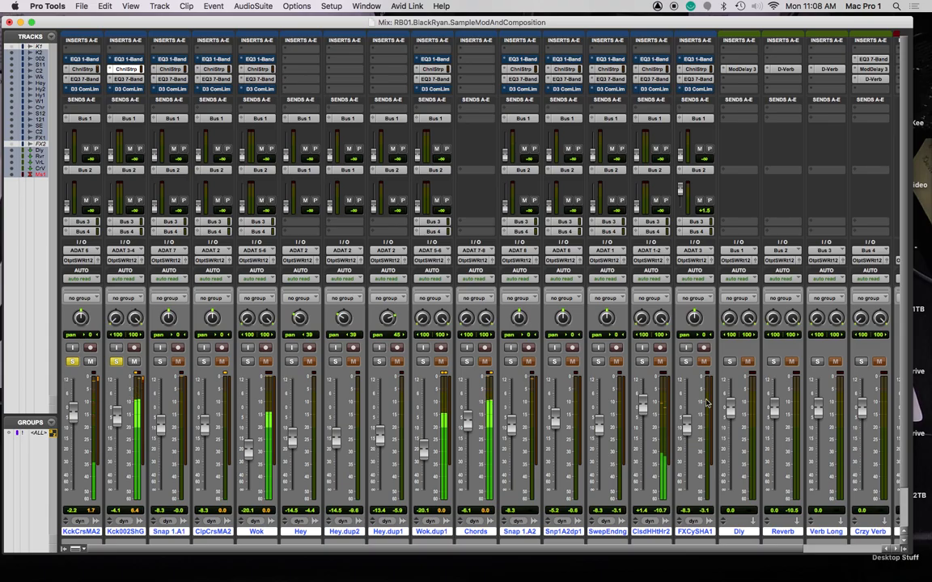
drag(930, 113, 597, 66)
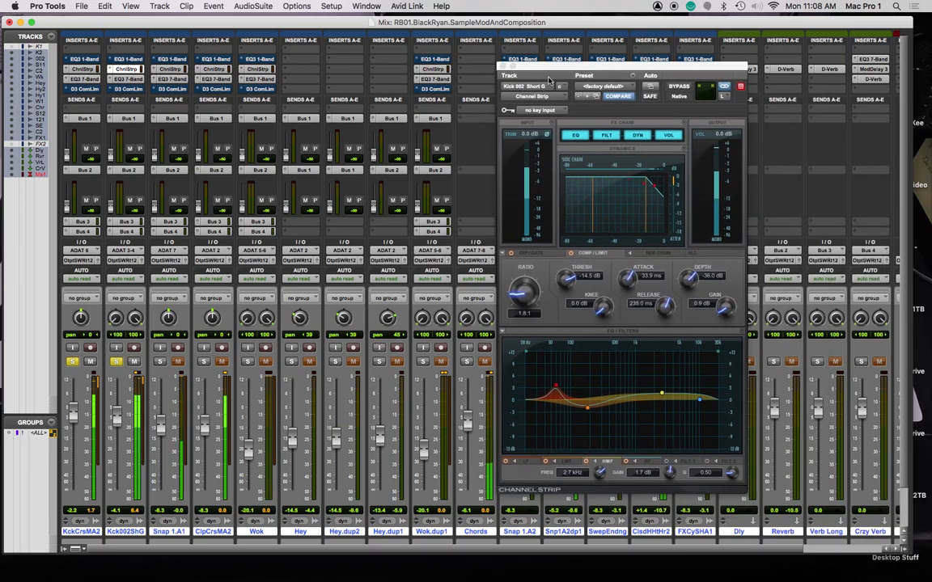
click(83, 69)
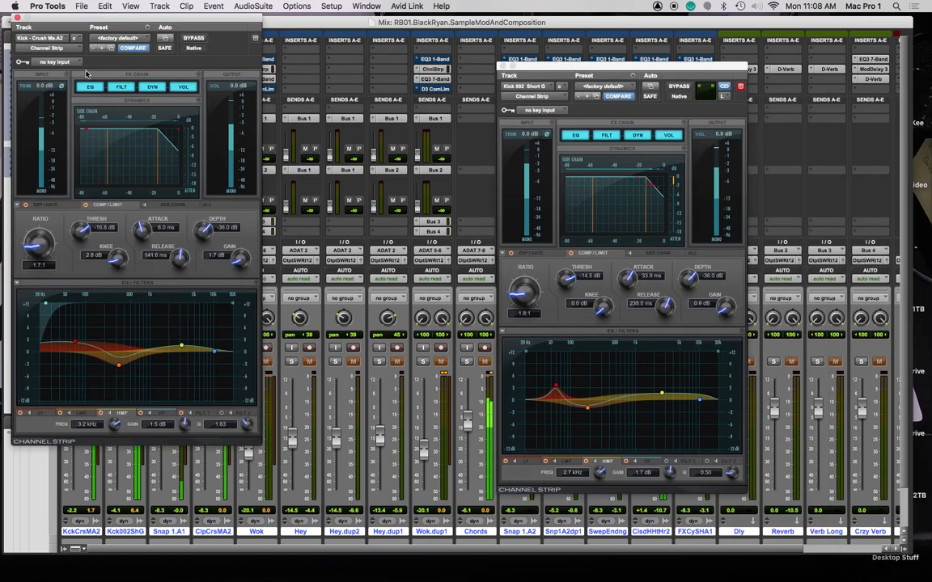
drag(134, 20, 349, 75)
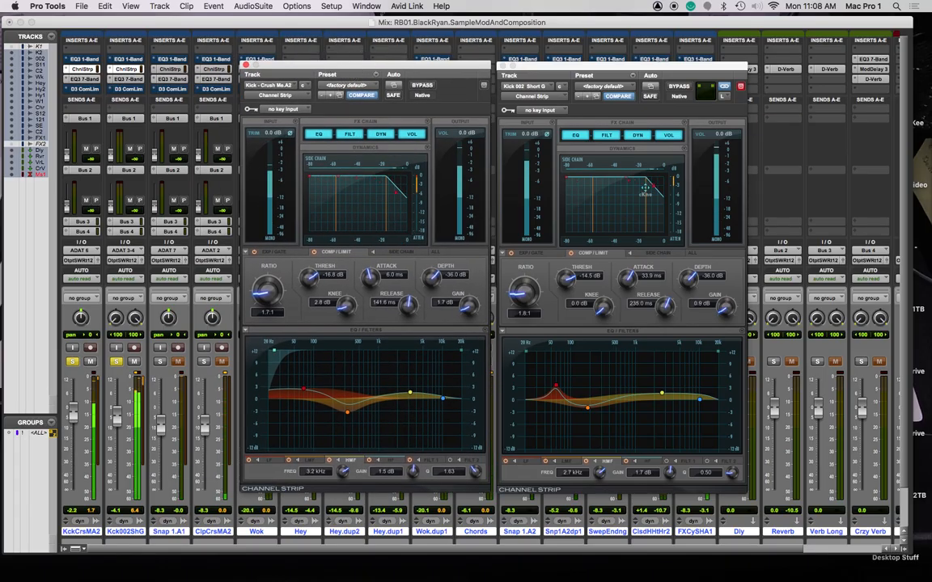
Take KckCrsMA2 out of solo, set Kck002ShG's compressor knee to 2.6 dB and close both Channel Strips
click(116, 362)
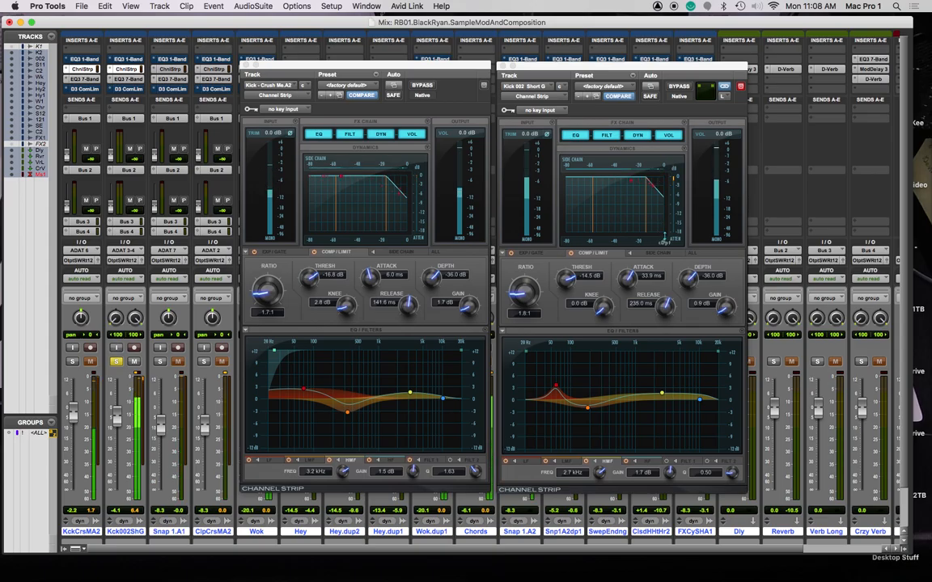
click(602, 312)
drag(602, 312, 603, 300)
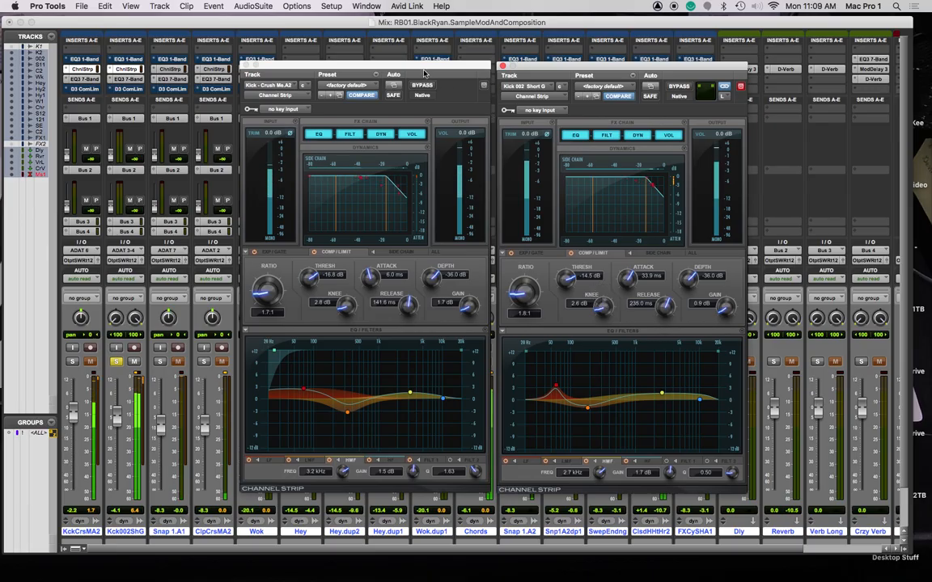
click(503, 65)
click(247, 65)
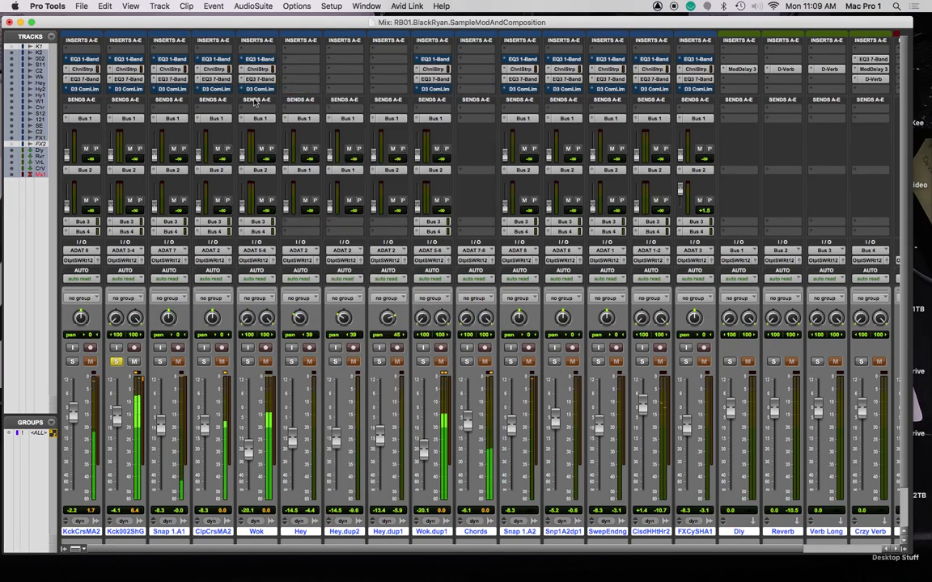
Solo Snap 1.A1 and raise its Bus 4 send to -10.7 dB
click(160, 361)
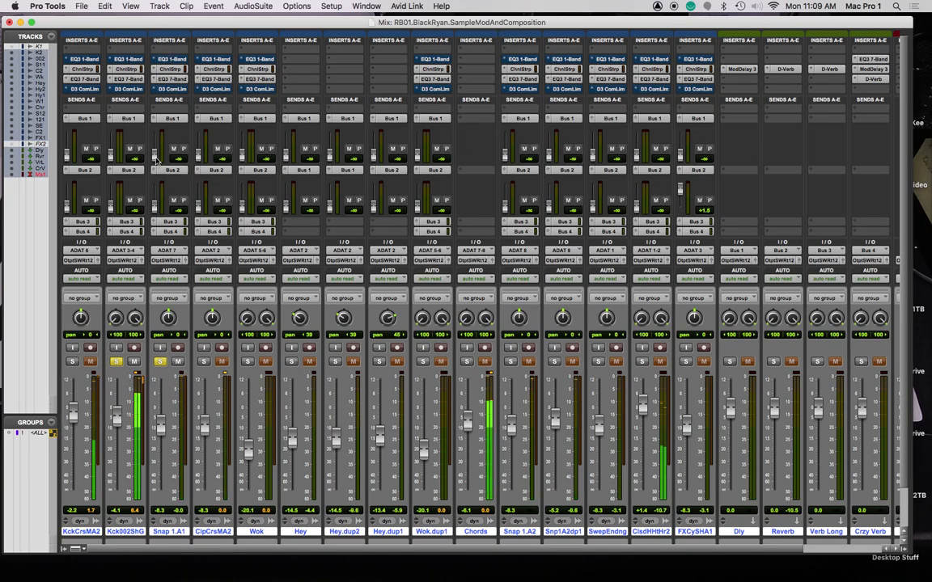
click(169, 231)
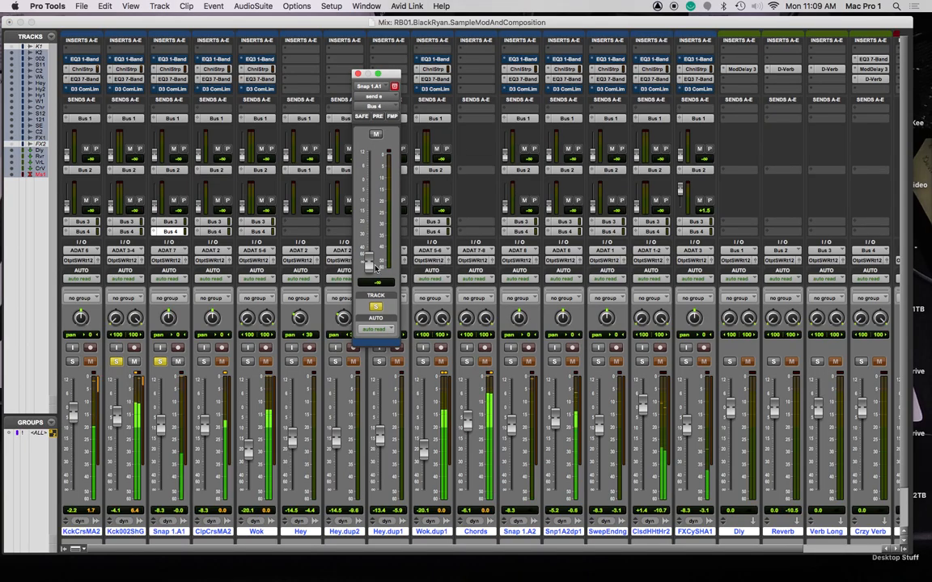
drag(366, 265, 368, 202)
Solo-safe the Dly, Reverb, Verb Long and Crzy Verb return tracks and clear the Master 1 clip indicator
scroll(797, 491, right, 3)
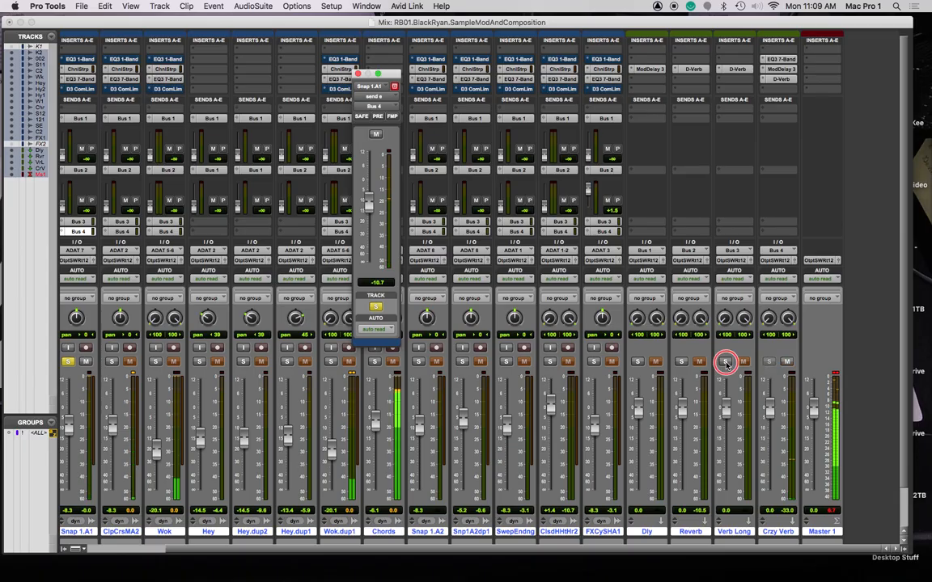
super+click(686, 364)
super+click(641, 366)
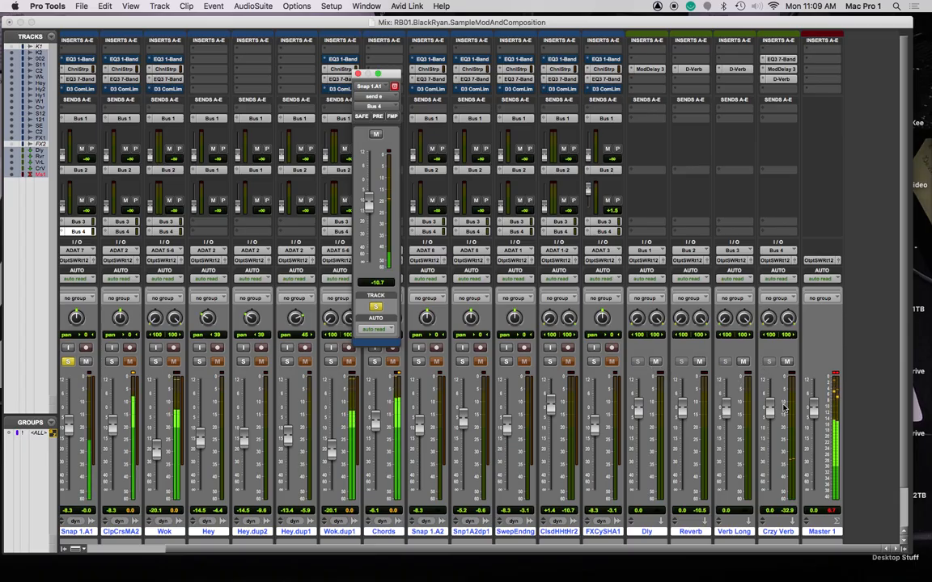
click(837, 379)
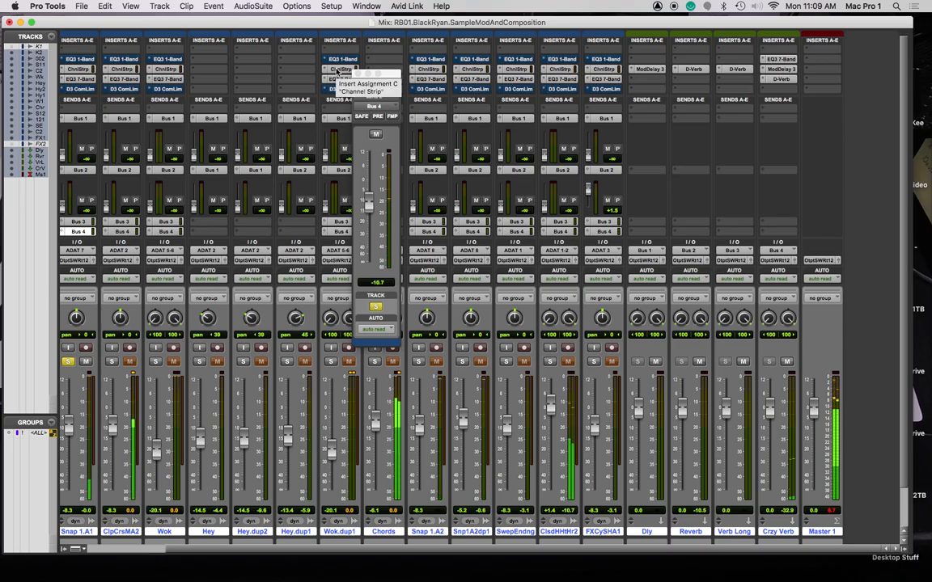
key(super+Tab)
key(super+Tab)
key(super+Tab)
key(super+Tab)
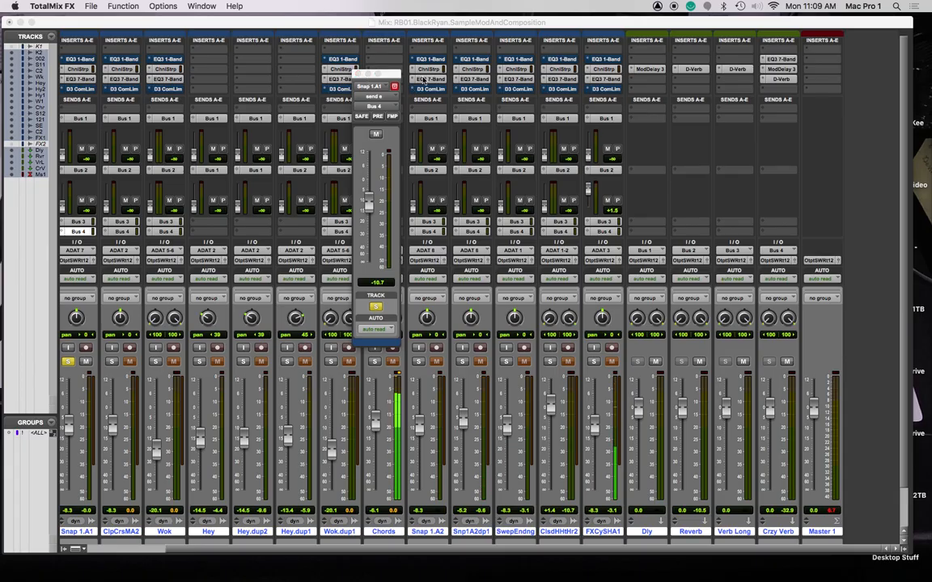
click(581, 25)
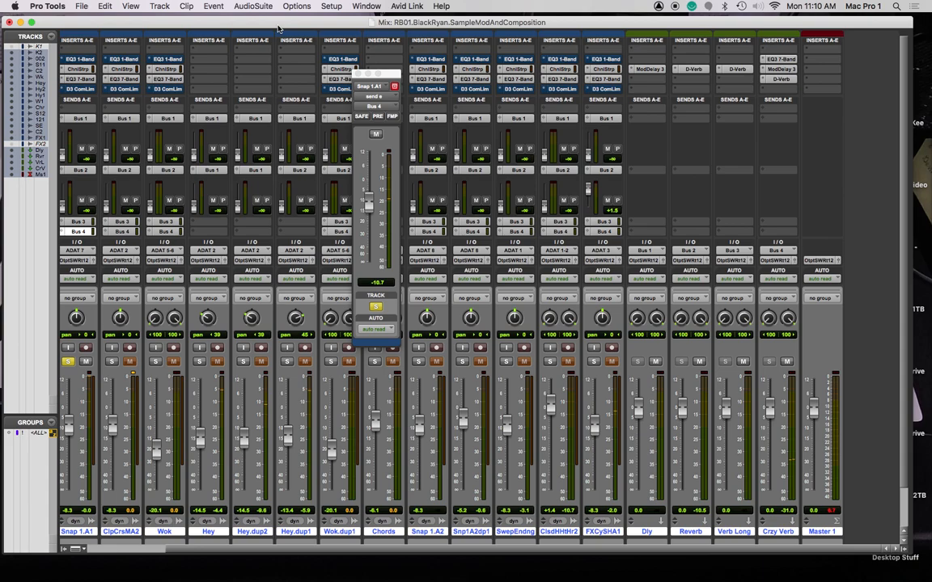
key(super+equal)
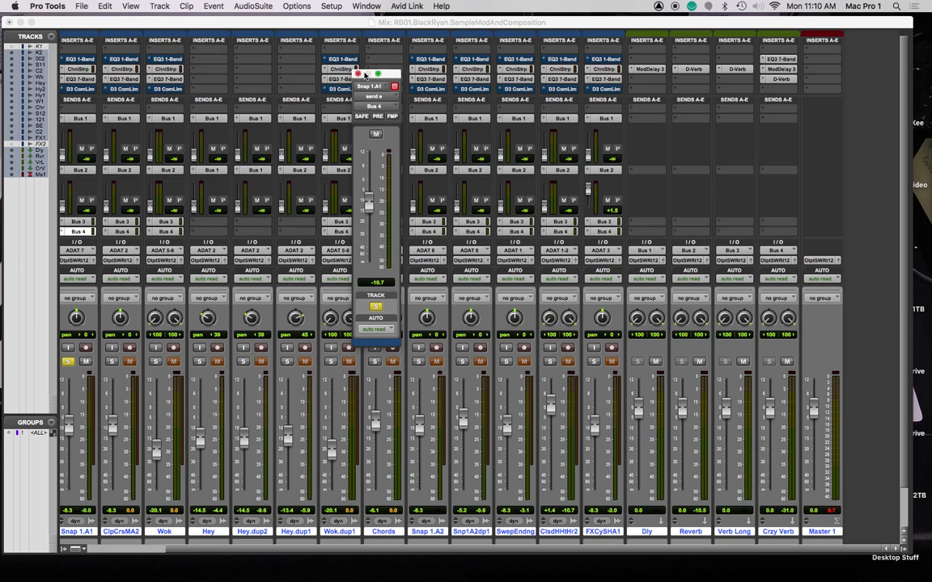
Close the Bus 4 send window, solo KckCrsMA2 and set Snap 1.A1's Bus 3 send level to -15.6 dB
click(358, 74)
scroll(366, 242, left, 2)
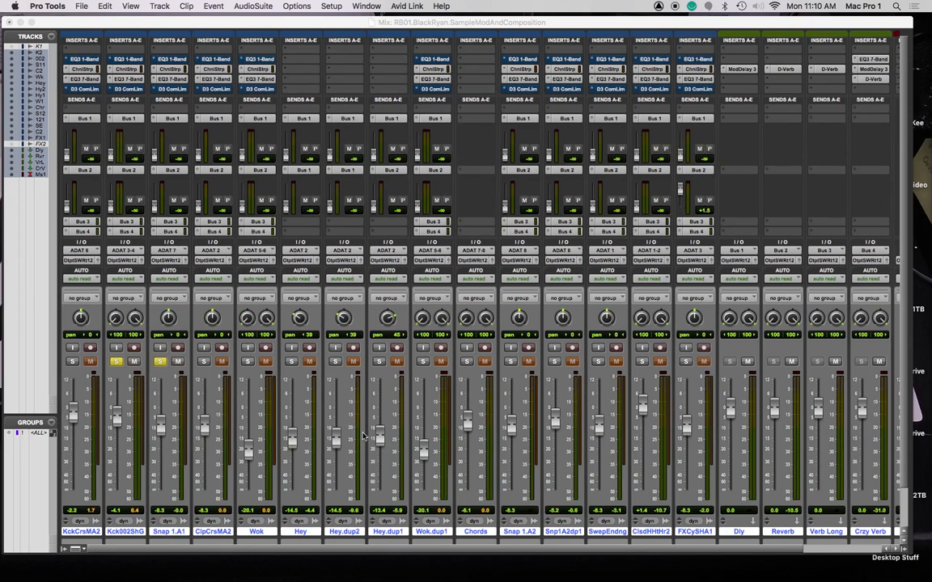
click(73, 363)
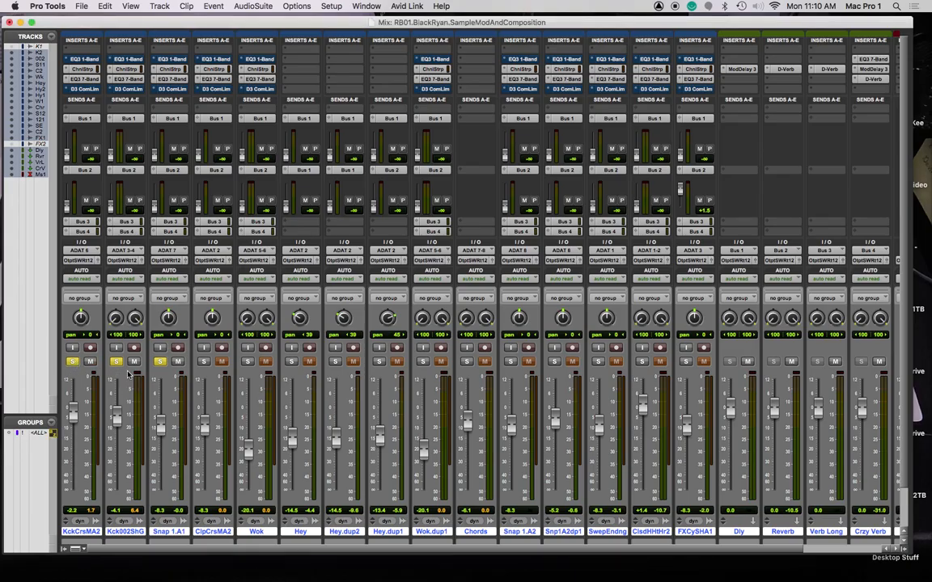
click(170, 221)
drag(375, 247, 369, 214)
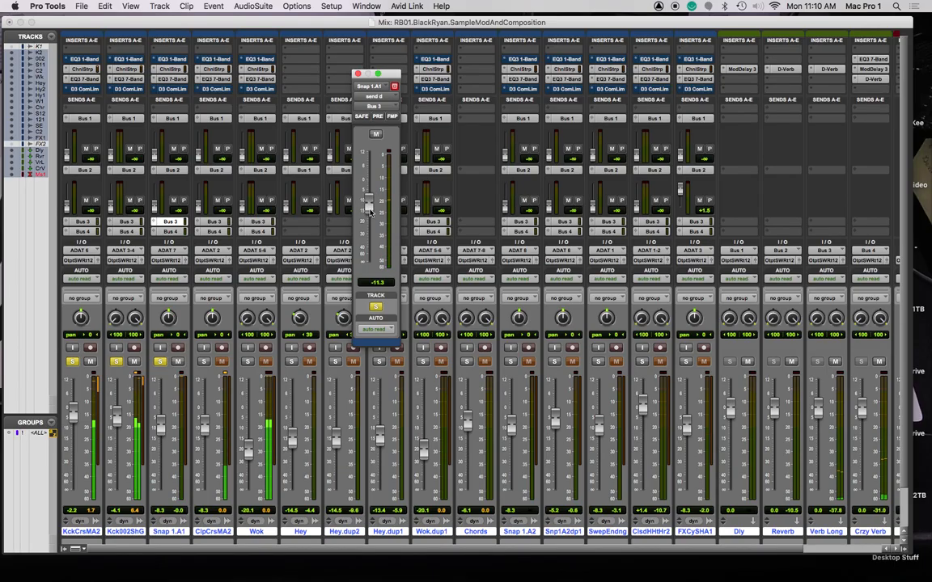
click(162, 427)
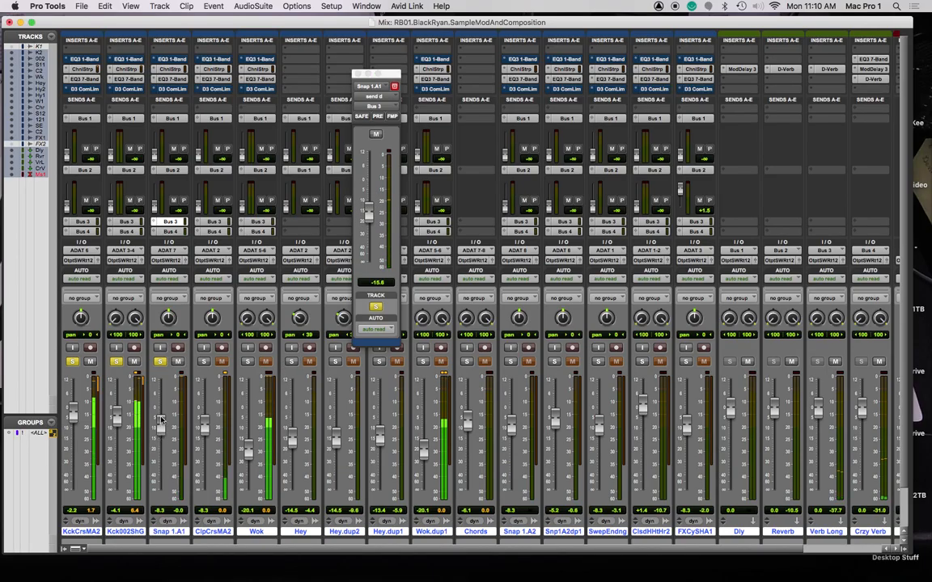
Activate Snap 1.A1's compressor and set its attack to 25.3 ms, knee to 2.9 dB and ratio to 5.3:1
click(178, 92)
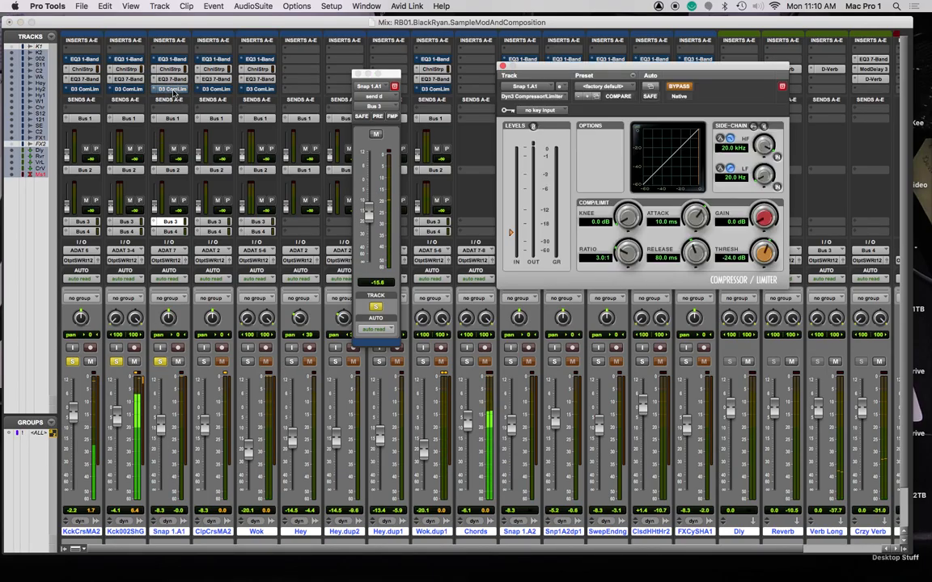
click(680, 86)
click(680, 86)
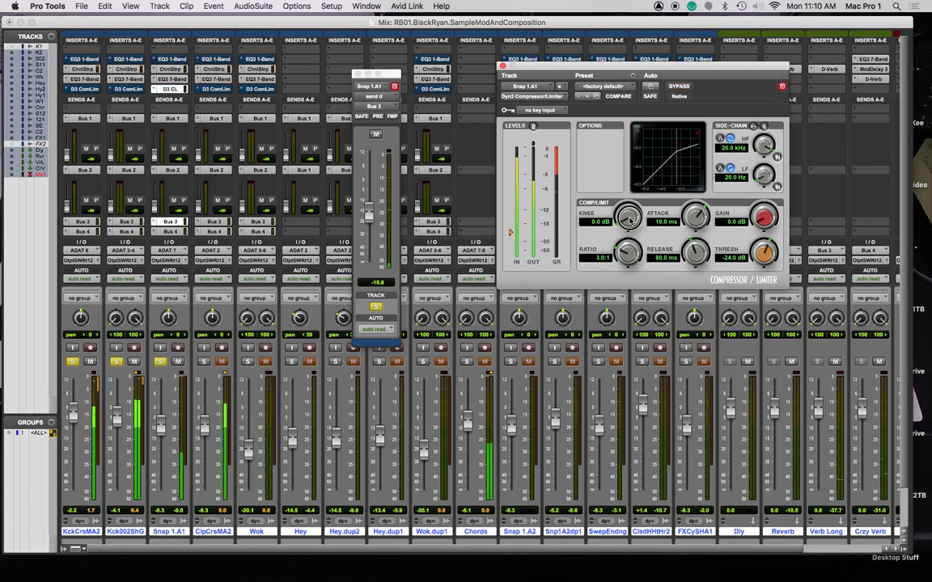
drag(696, 217, 696, 201)
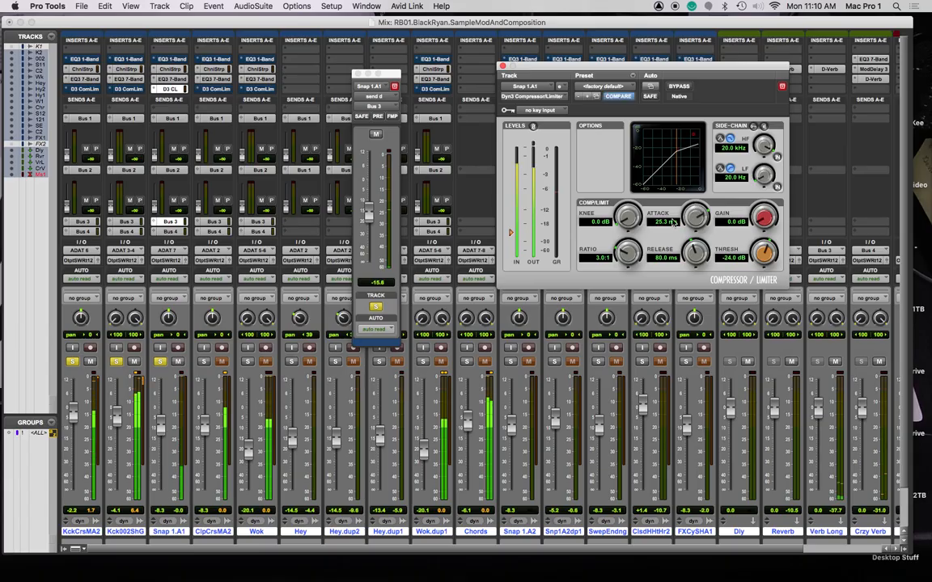
drag(631, 253, 630, 199)
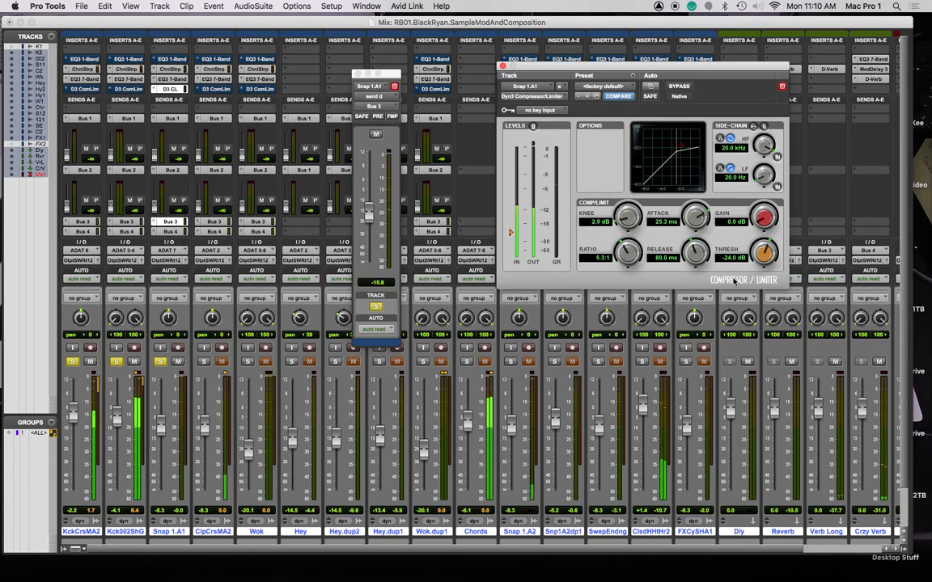
Set Snap 1.A1's compressor to 2.2 dB gain, 113.6 ms release and -27.9 dB threshold, and close its compressor and send windows
drag(759, 225, 760, 212)
drag(696, 257, 696, 248)
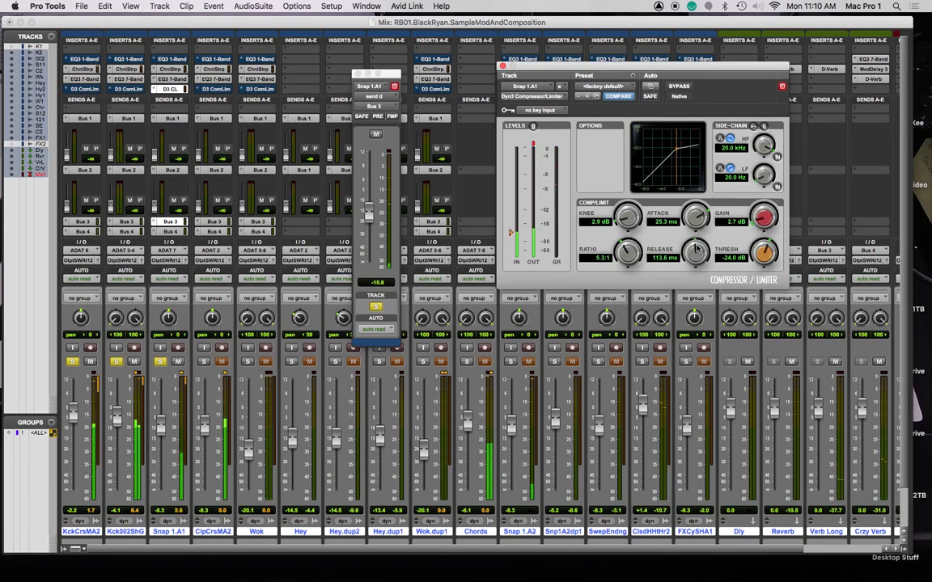
drag(765, 256, 767, 283)
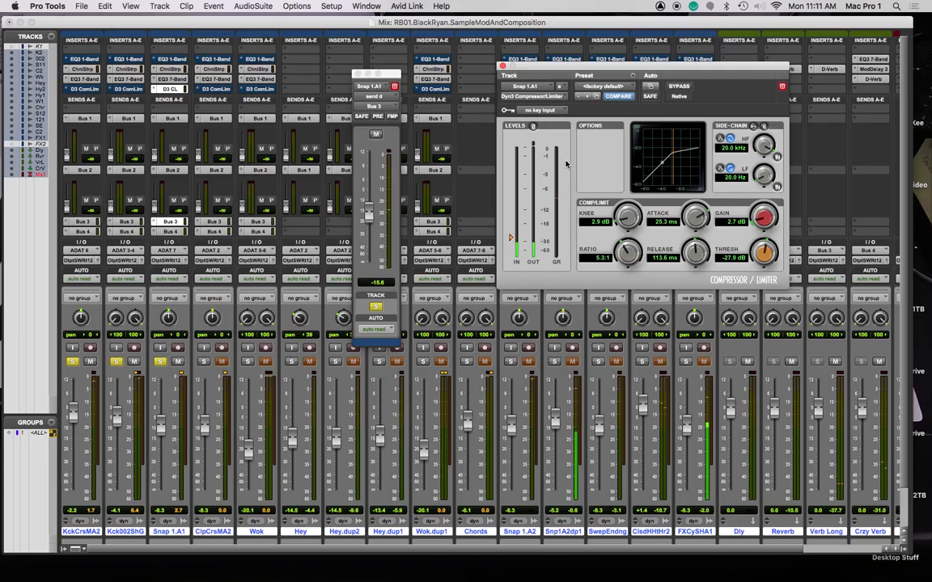
drag(767, 226, 781, 246)
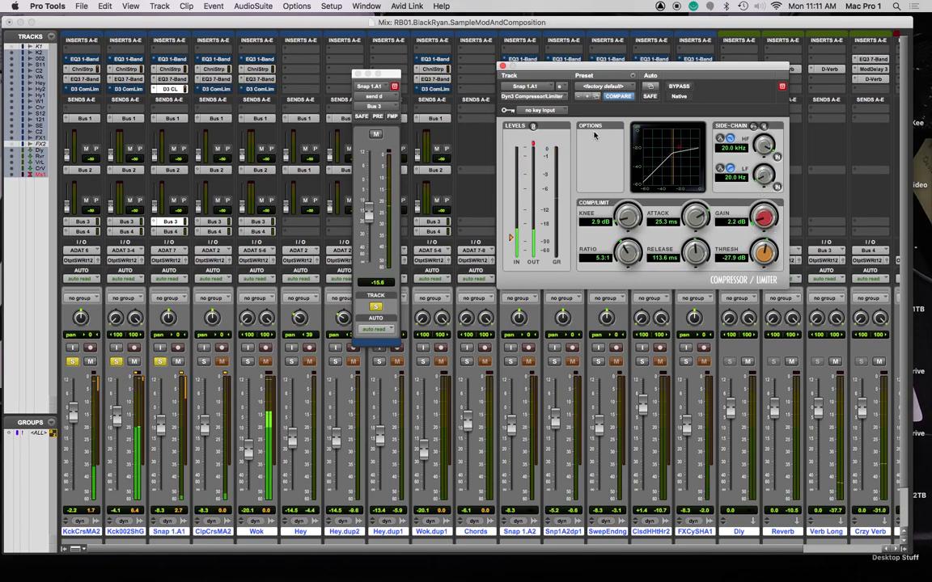
click(502, 66)
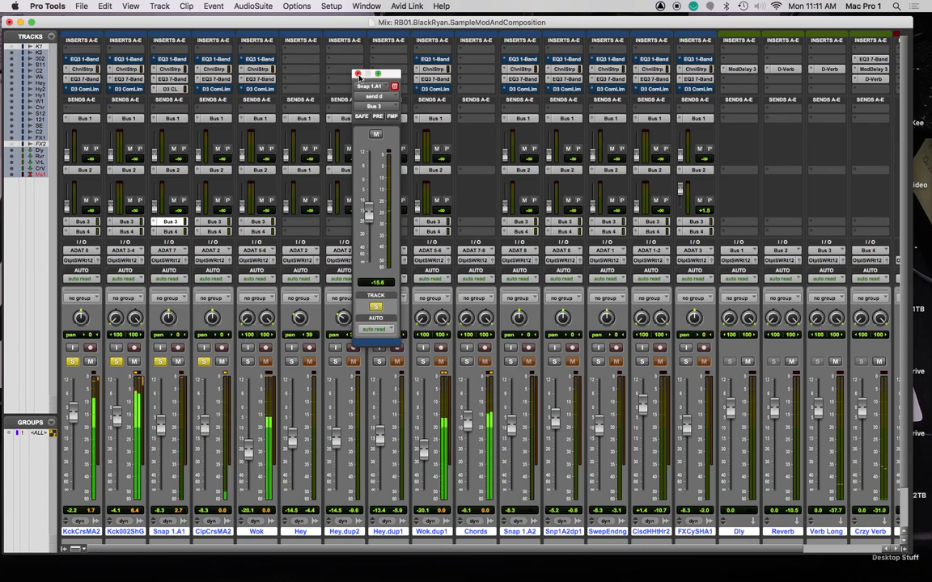
click(358, 73)
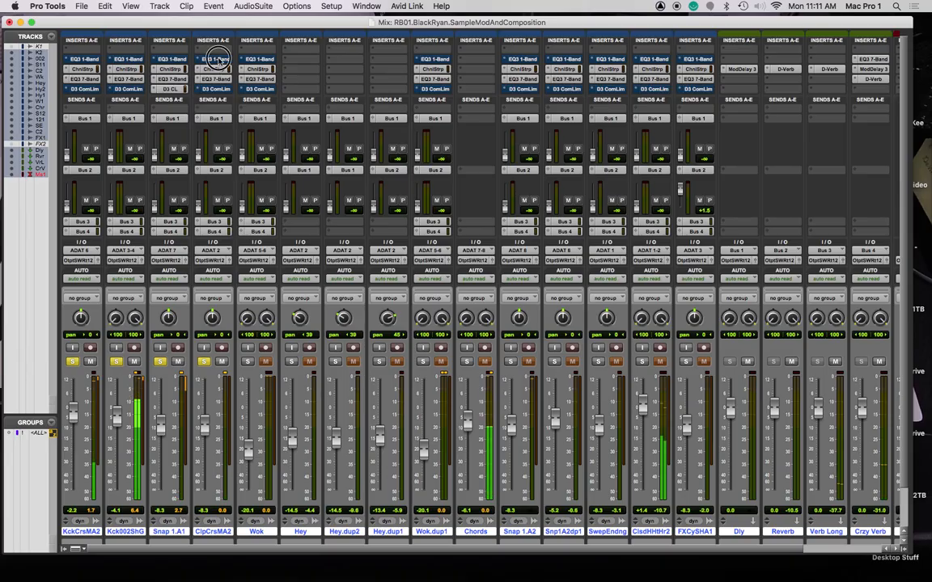
Activate ClpCrsMA2's 1-band EQ as a high-pass filter at 146.8 Hz and close the plug-in
click(215, 59)
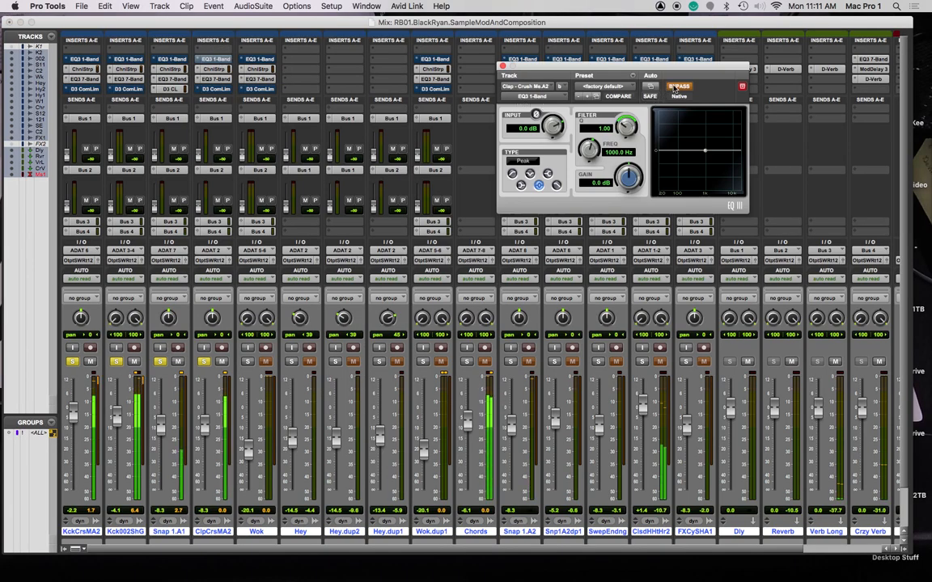
click(678, 86)
click(511, 175)
drag(705, 151, 681, 160)
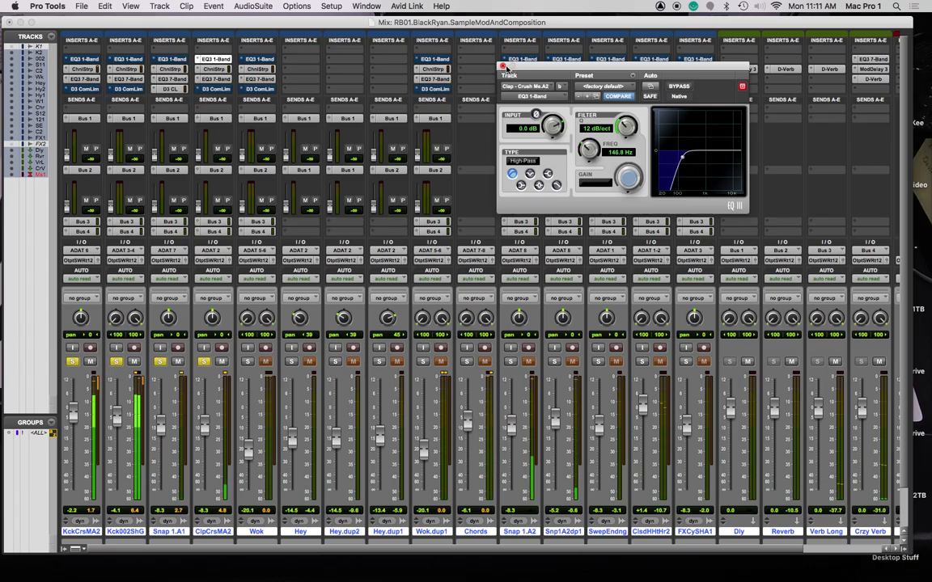
click(502, 66)
Take both kick tracks out of solo and activate Snap 1.A1's 1-band EQ as a high-pass filter at 185.1 Hz
click(72, 362)
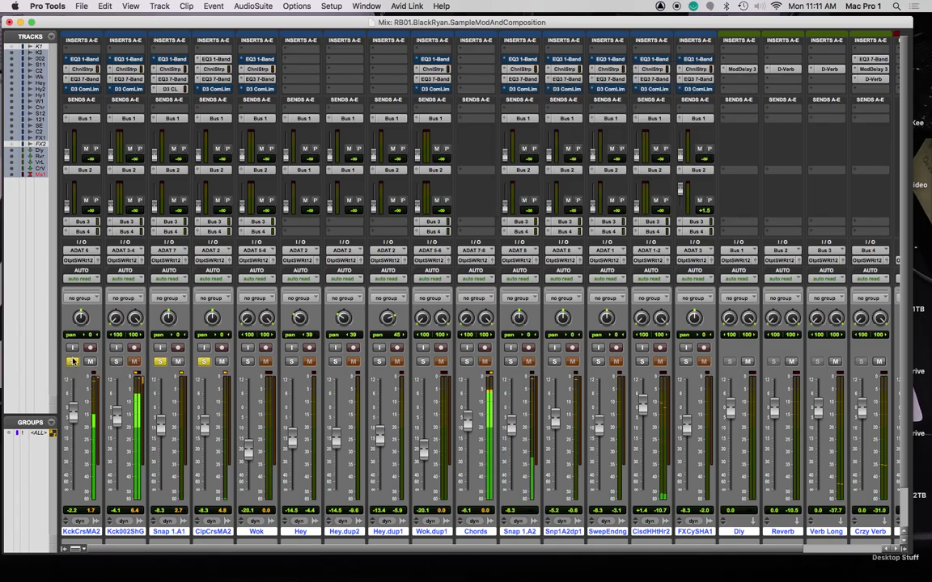
click(171, 59)
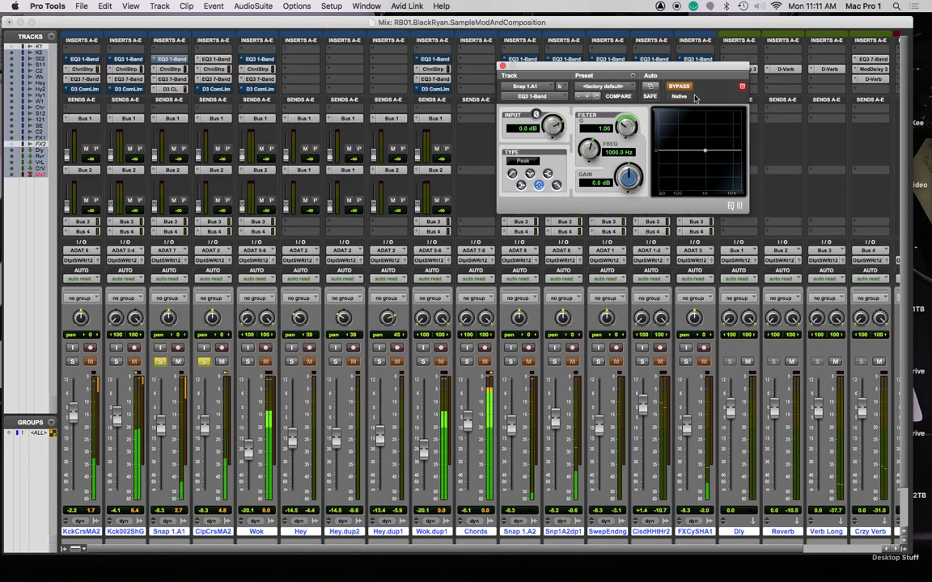
click(677, 87)
click(512, 174)
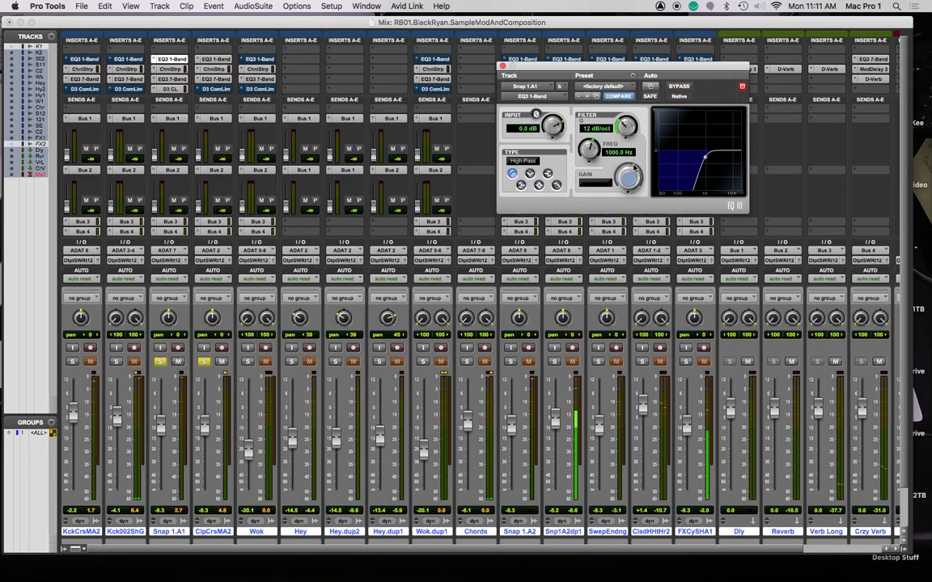
drag(714, 151, 685, 162)
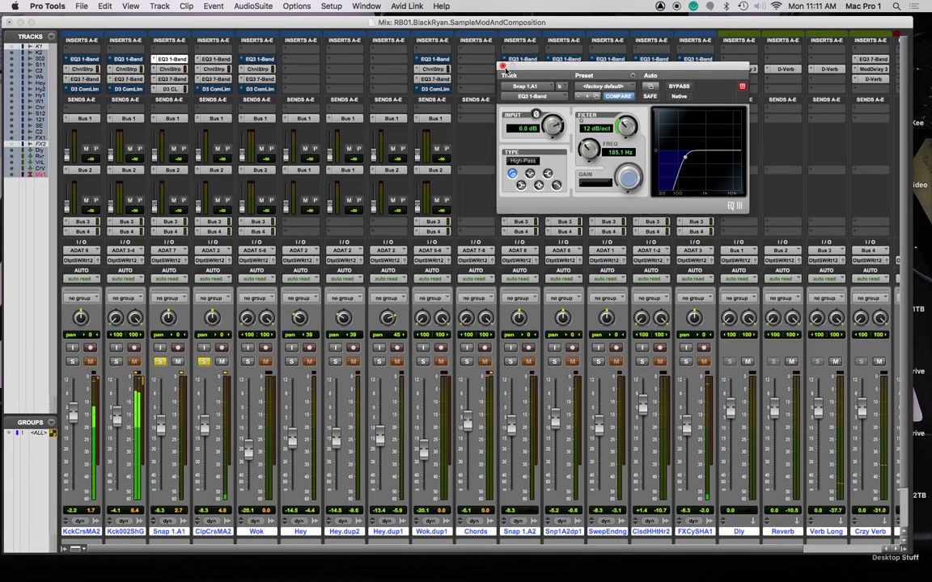
click(502, 66)
Set the ClpCrsMA2 volume to -8.9 dB and save the session
drag(206, 430, 205, 423)
key(super+s)
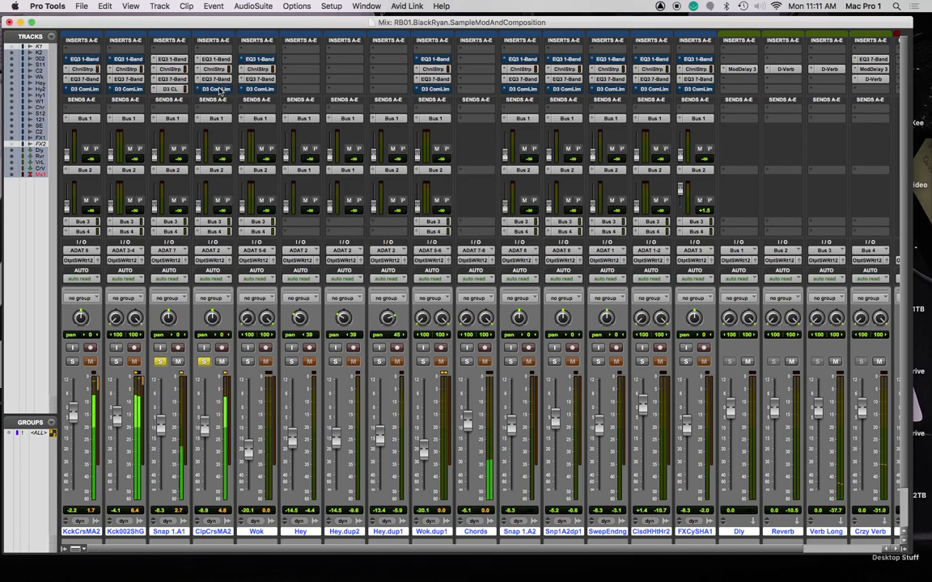
Activate ClpCrsMA2's compressor and set its knee to 4.9 dB and threshold to -7.2 dB
click(217, 89)
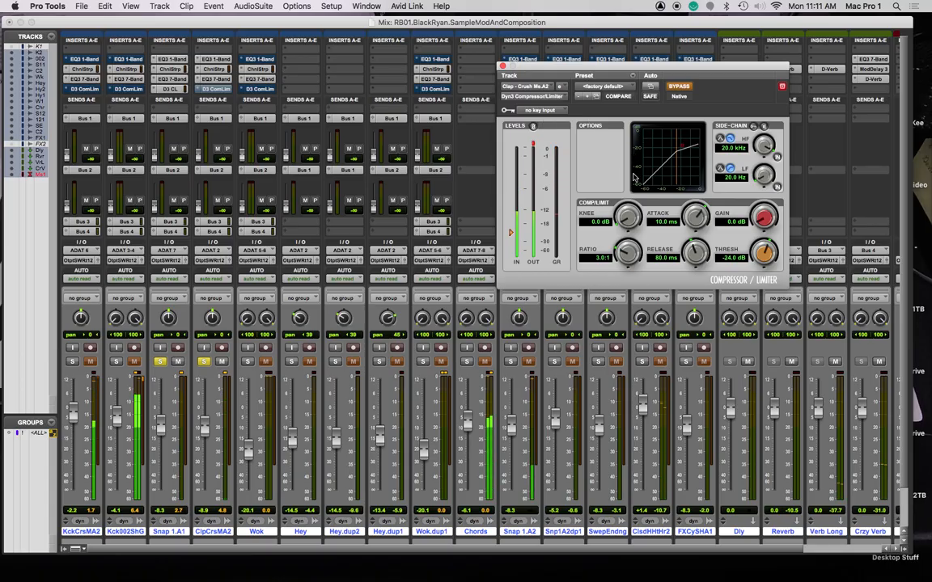
click(679, 87)
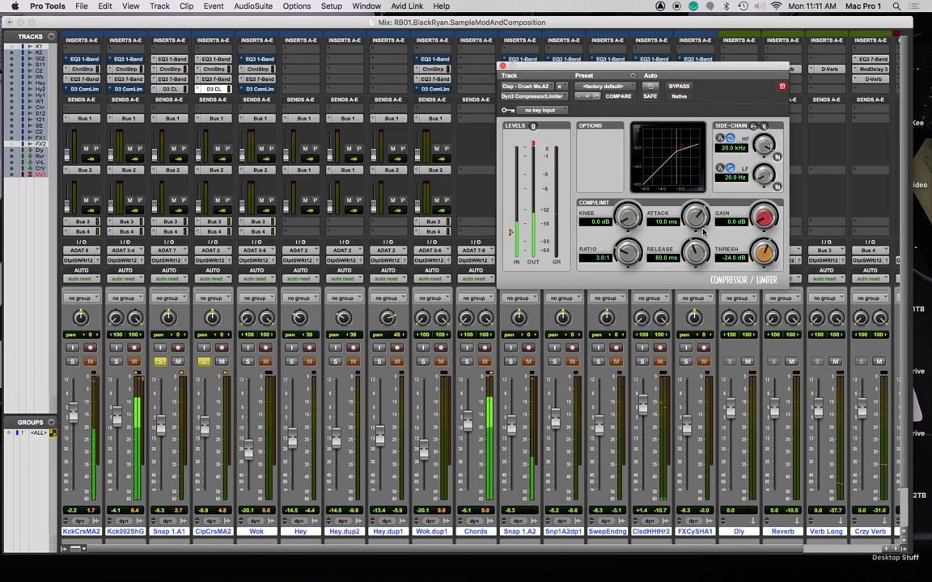
drag(625, 224, 685, 242)
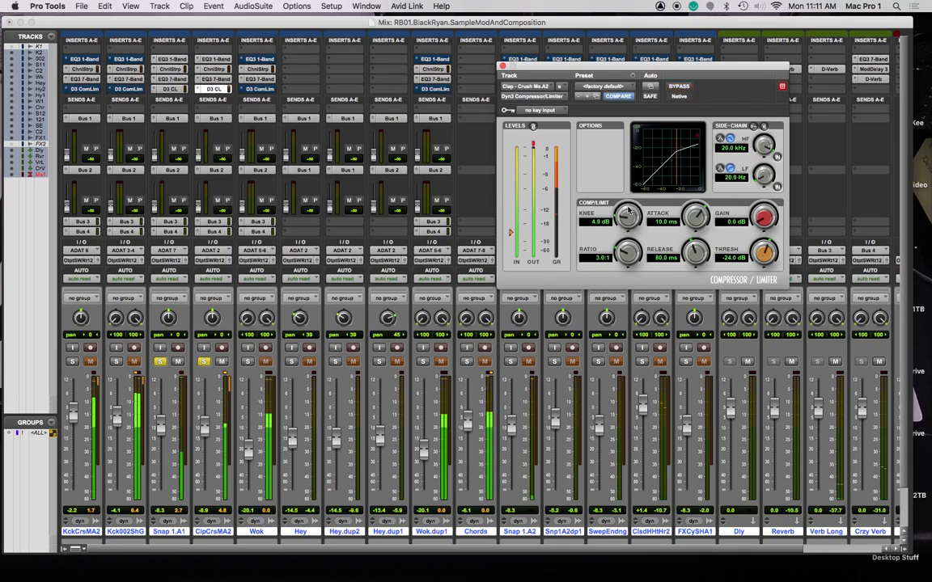
drag(764, 254, 765, 218)
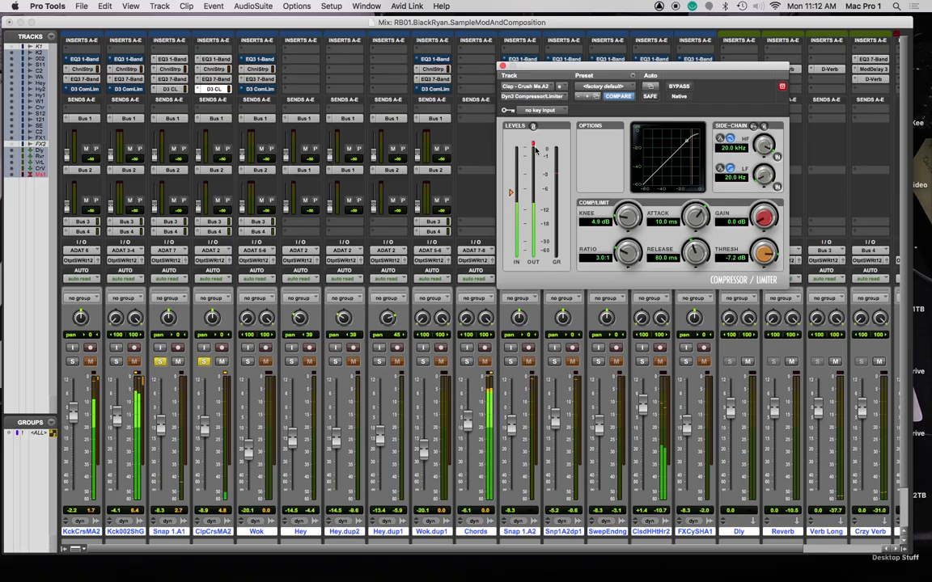
Cut ClpCrsMA2's low-frequency band by 8.7 dB at 40.9 Hz in the 7-band EQ and open its Channel Strip
click(215, 78)
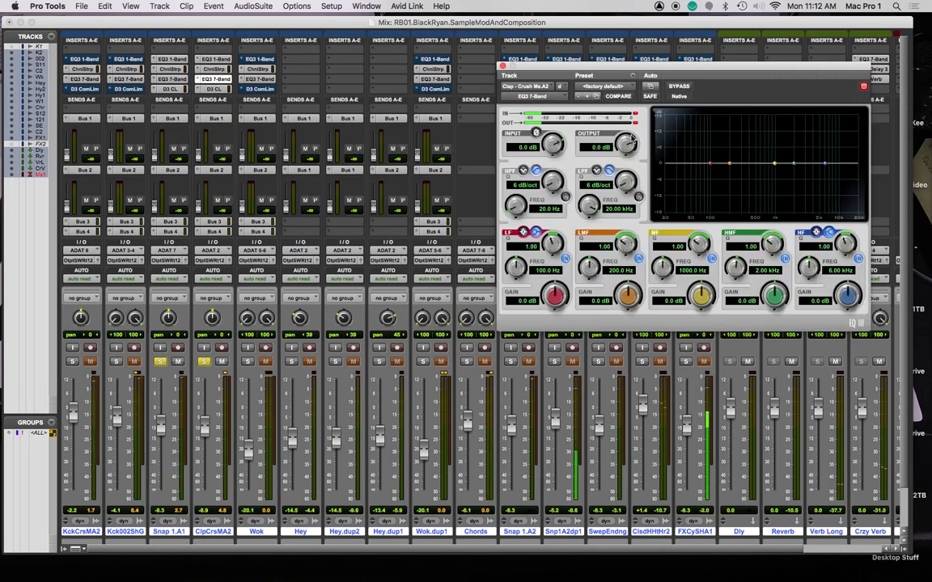
drag(711, 162, 684, 188)
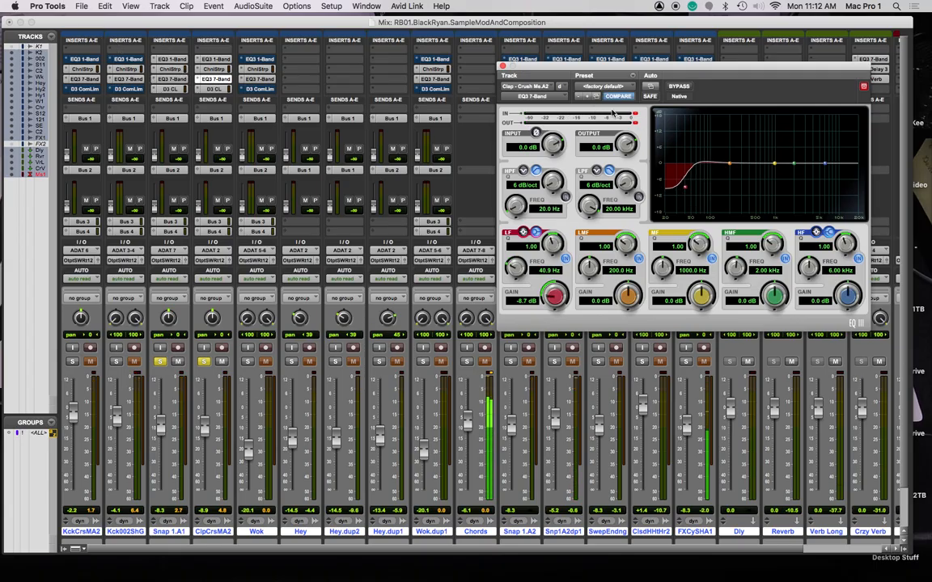
click(215, 69)
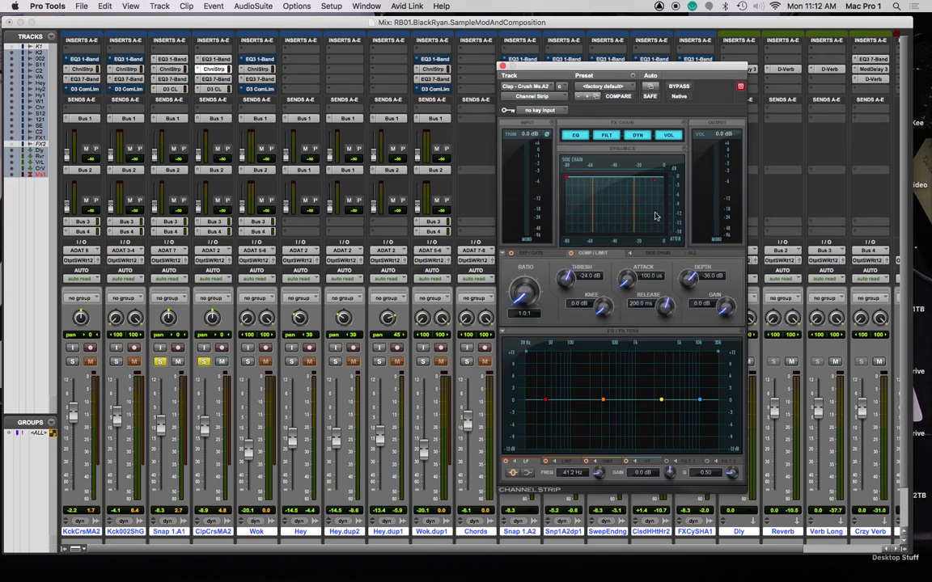
Insert a mono Trim plug-in in Snap 1.A1's first insert slot and set its gain to -2.4 dB
click(173, 59)
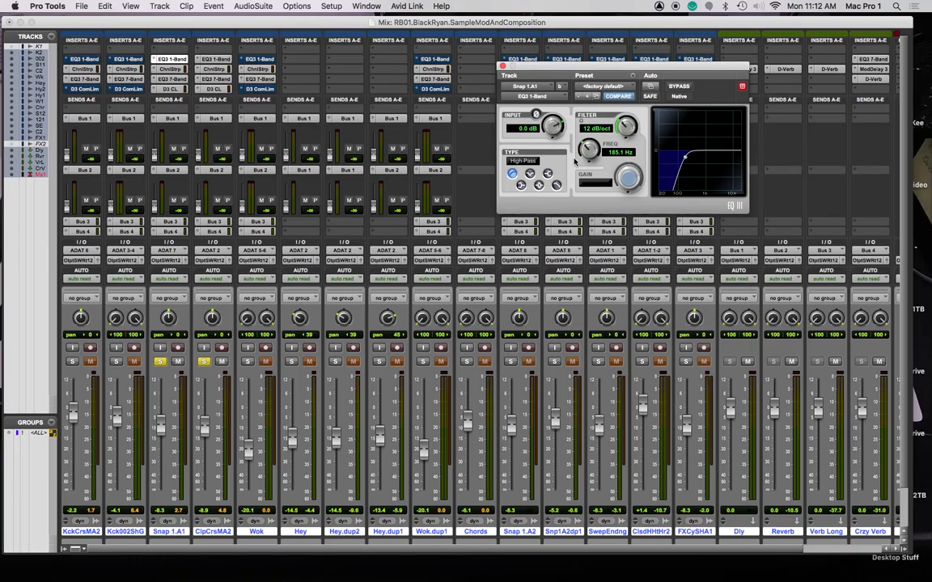
click(173, 50)
mouse_move(194, 49)
mouse_move(266, 52)
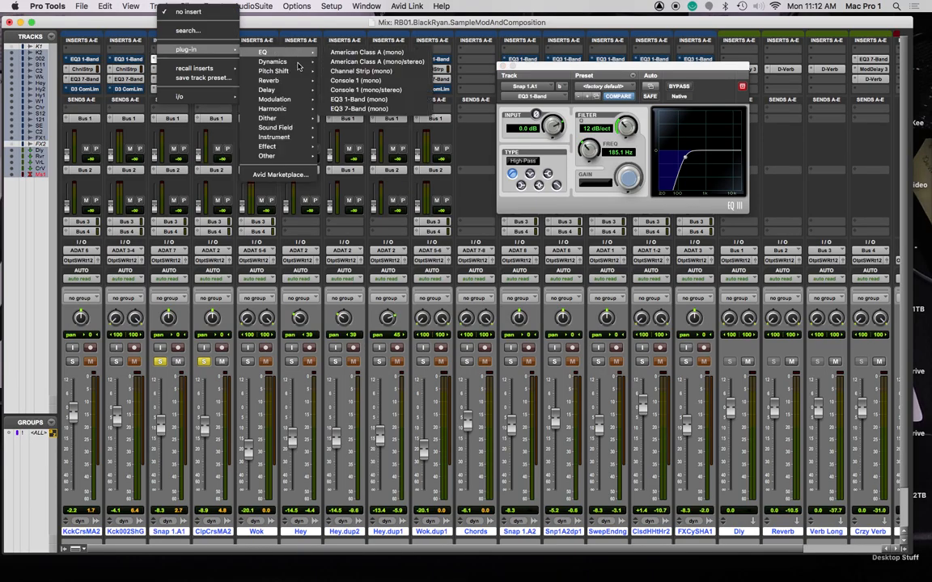
mouse_move(271, 155)
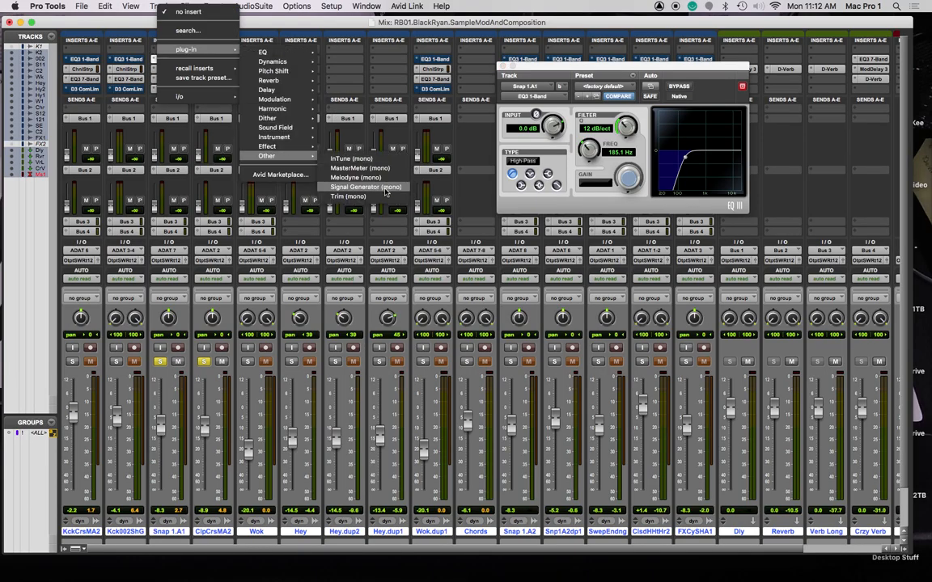
click(535, 114)
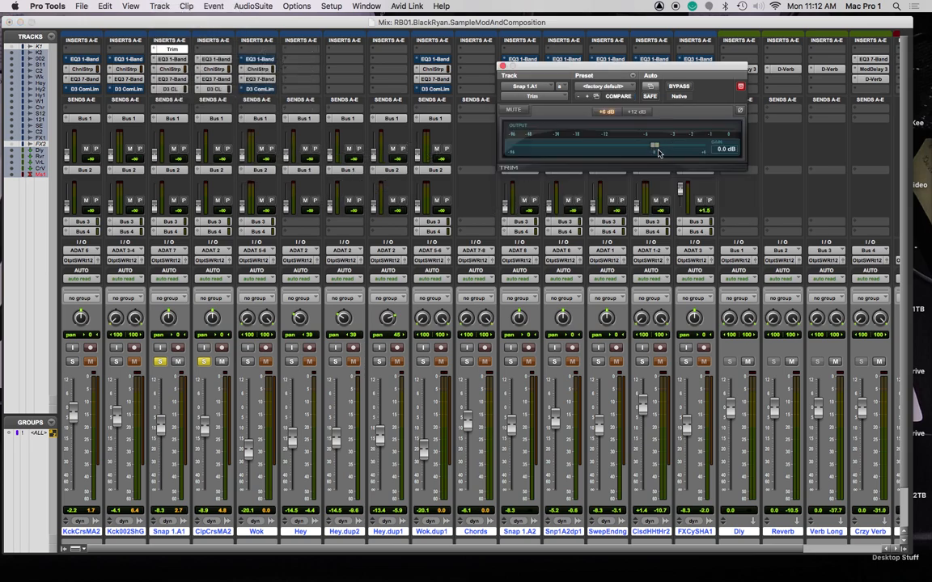
drag(654, 148, 644, 148)
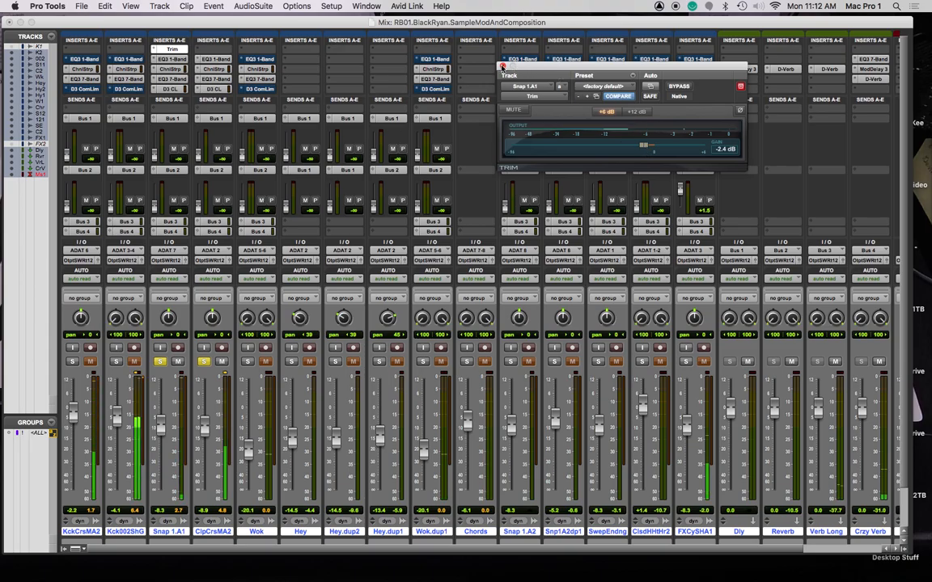
Open the Channel Strip on Snap 1.A1
click(166, 60)
click(166, 69)
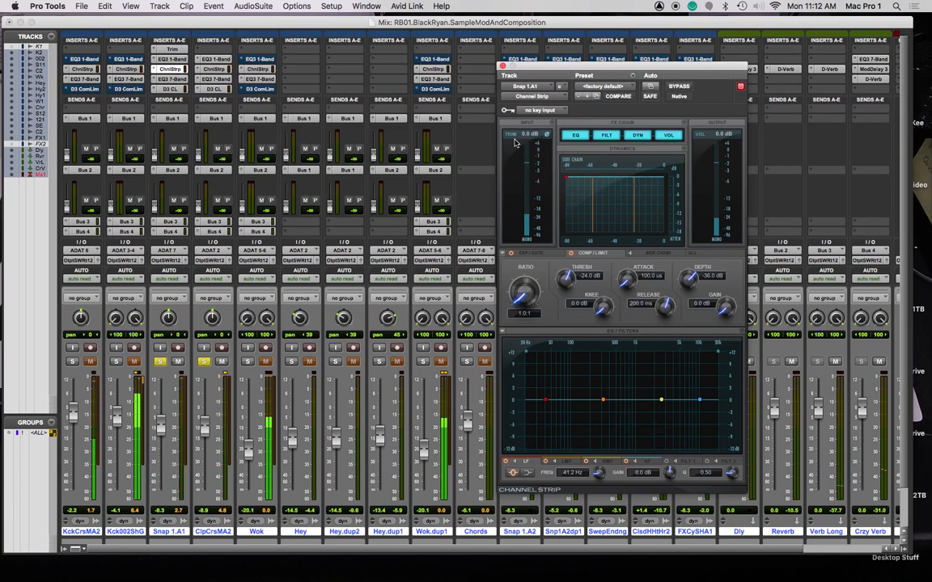
Set Snap 1.A1's Channel Strip compressor to ratio 2.9:1, threshold -22.7 dB, knee 4.0 dB, release 63.2 ms and gain 1.2 dB
drag(528, 297, 564, 252)
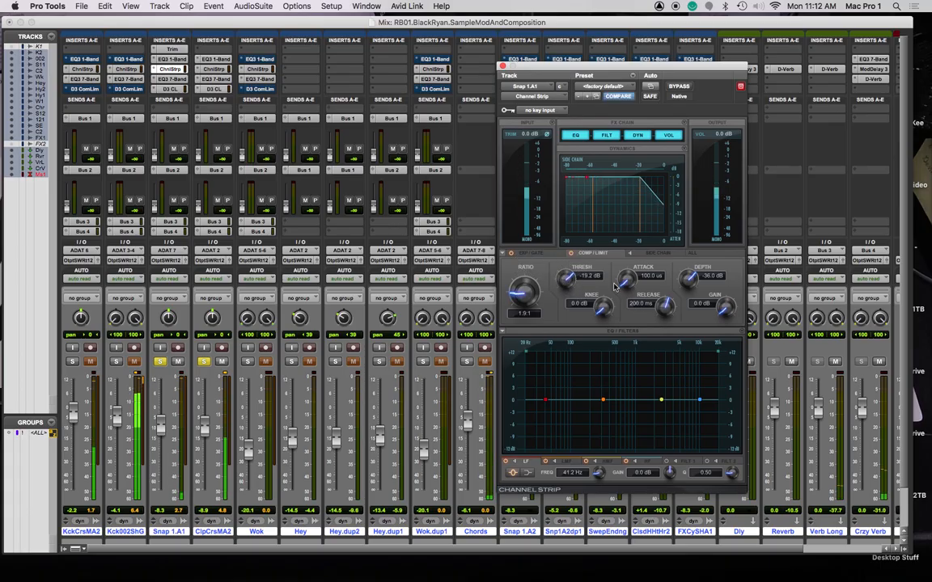
drag(730, 308, 728, 303)
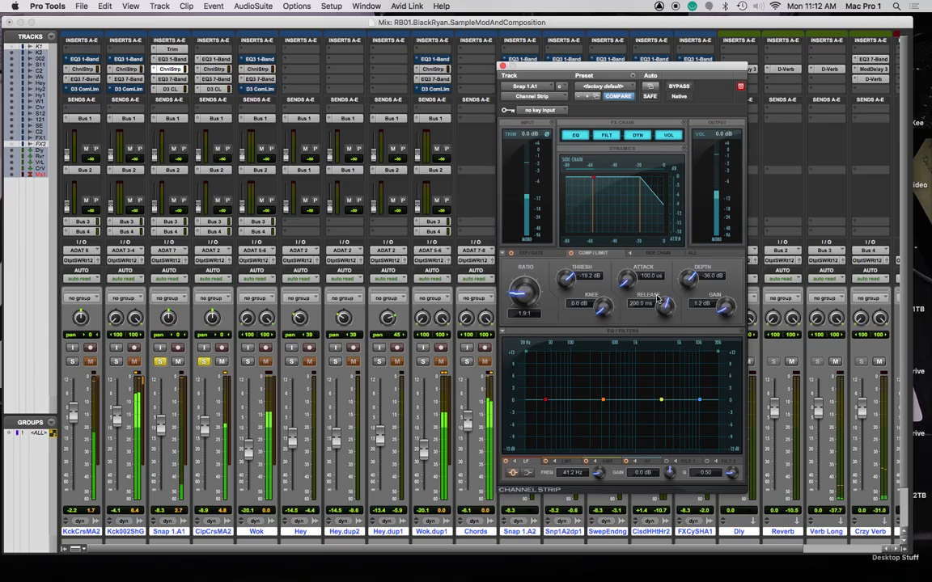
drag(666, 294, 668, 347)
drag(601, 309, 602, 289)
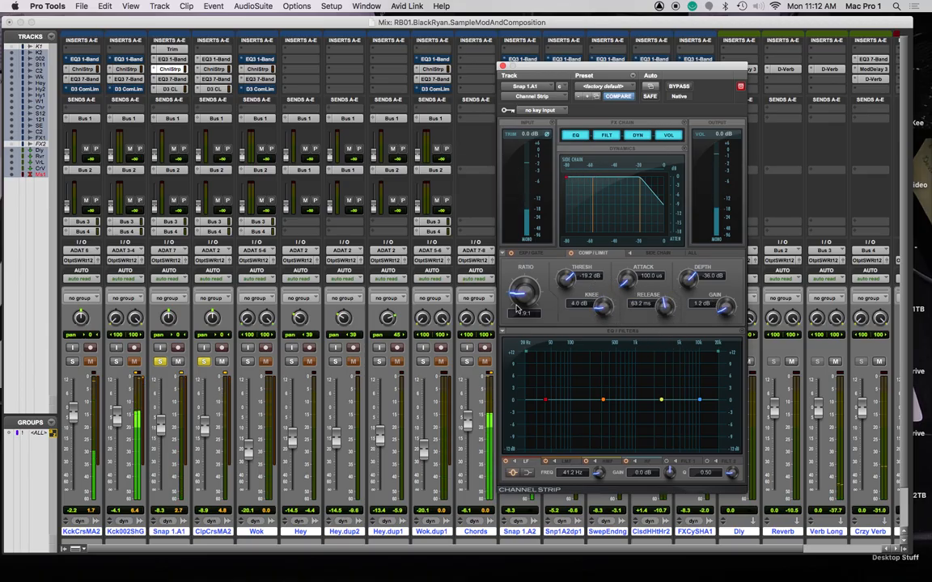
drag(515, 299, 514, 282)
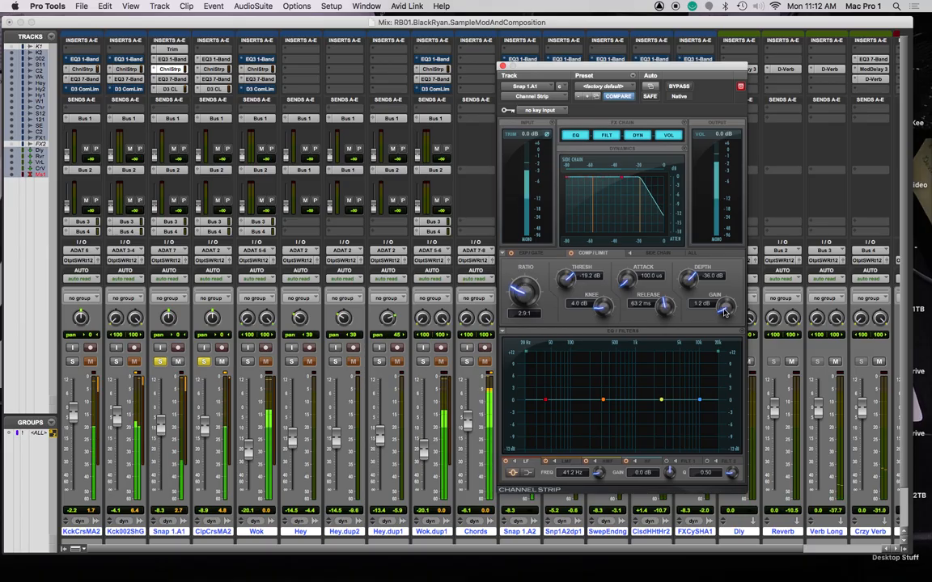
drag(577, 280, 571, 298)
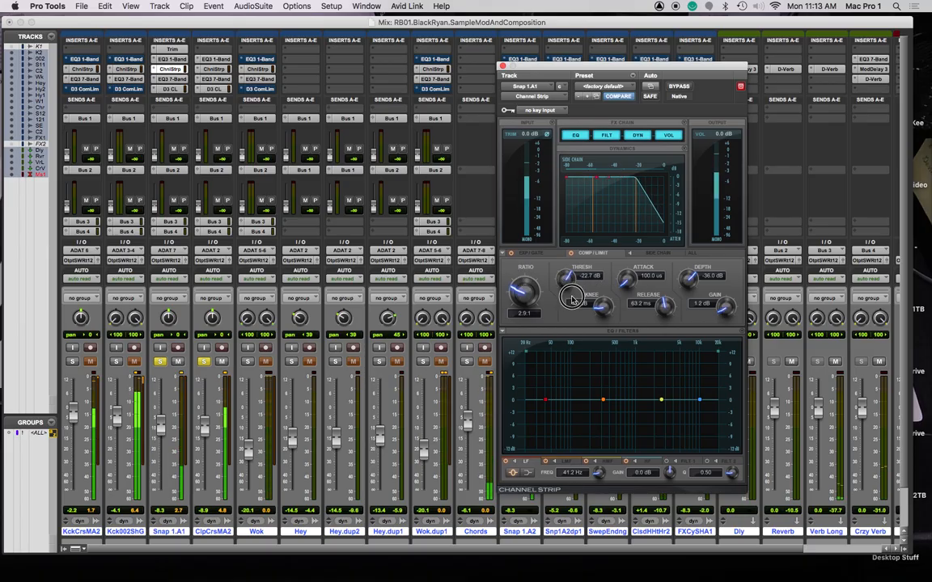
Shape Snap 1.A1's 7-band EQ: LF -5.2 dB, LMF -1.3 dB, HMF 2.4 dB at 4.25 kHz, HF -4.2 dB at 6.71 kHz, output -0.8 dB
click(172, 79)
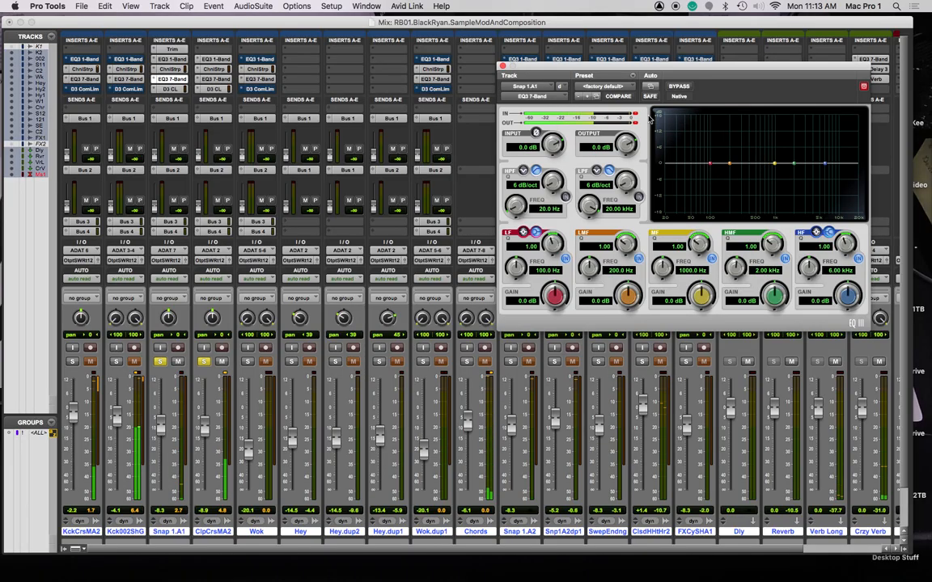
mouse_move(709, 164)
mouse_down()
mouse_move(709, 178)
mouse_move(771, 129)
mouse_move(727, 167)
mouse_up()
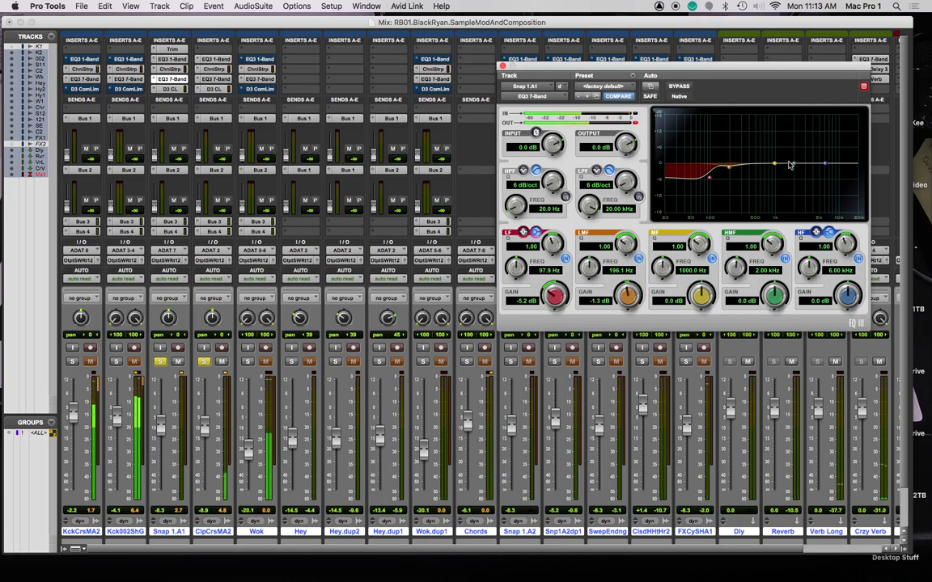
drag(793, 161, 828, 176)
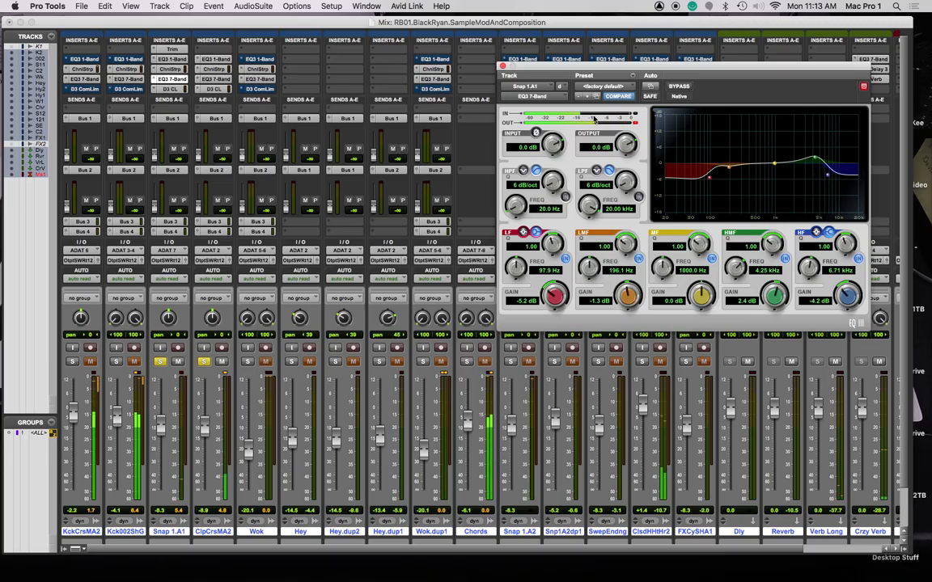
drag(626, 146, 627, 159)
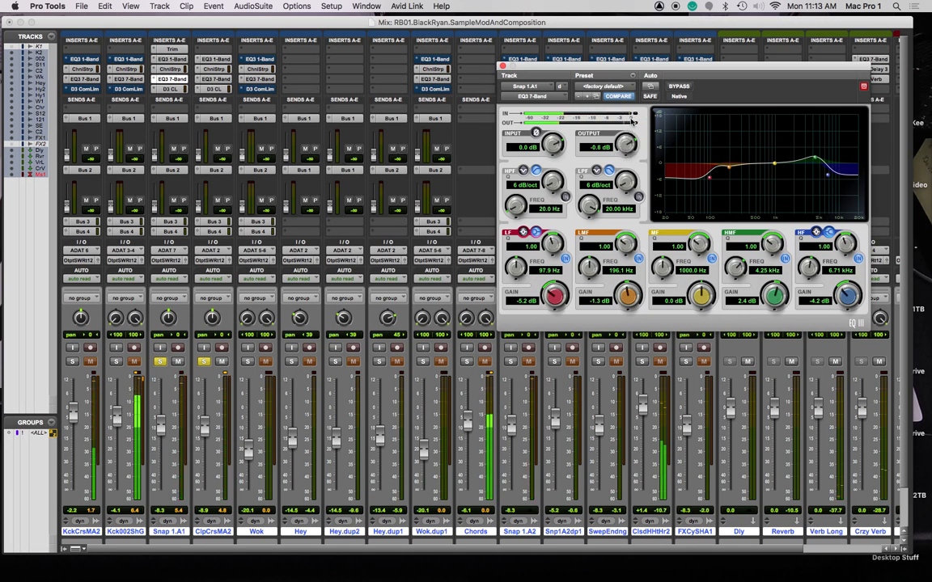
click(502, 66)
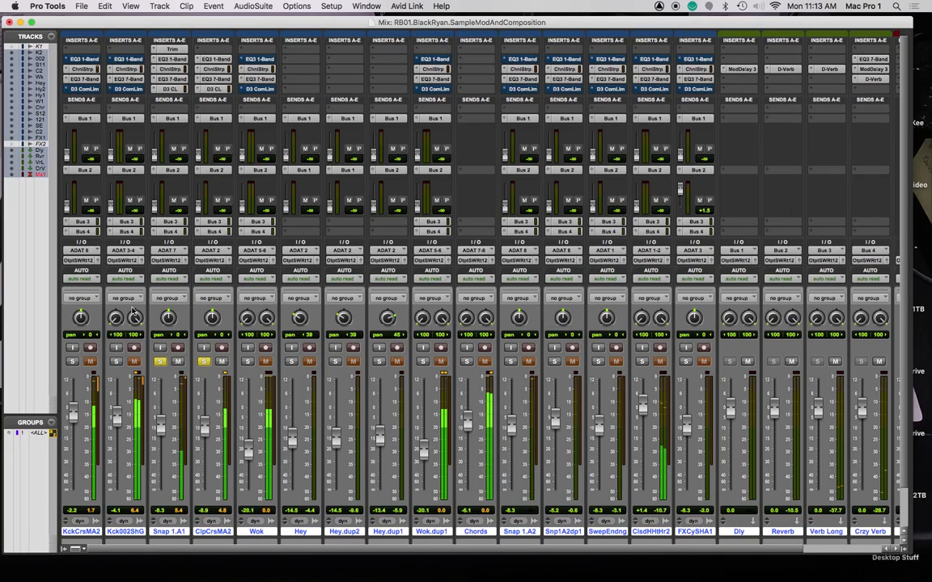
Solo both kick tracks, Wok and Hey.dup1, and raise the ClpCrsMA2 track's Bus 2 send to -11.2 dB
click(115, 363)
click(74, 362)
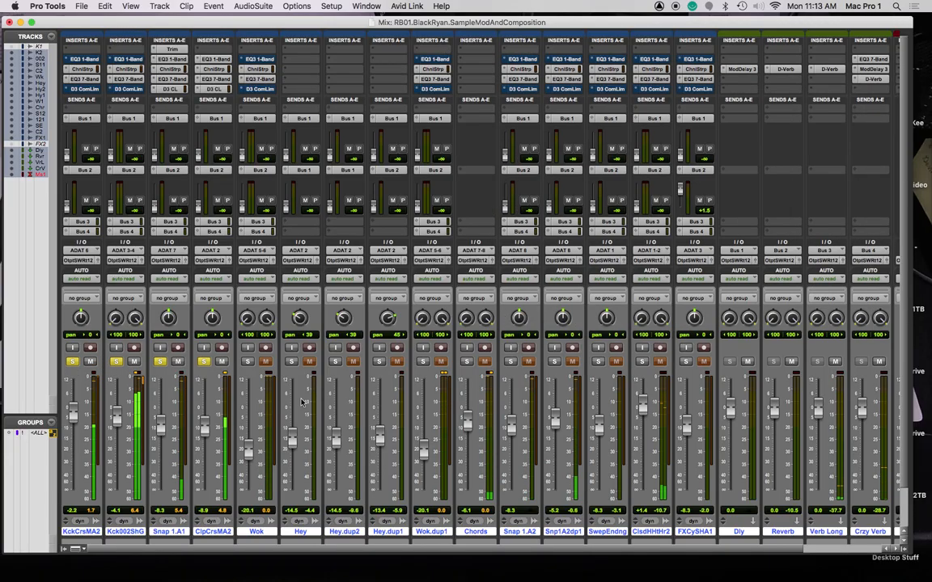
drag(198, 196, 197, 193)
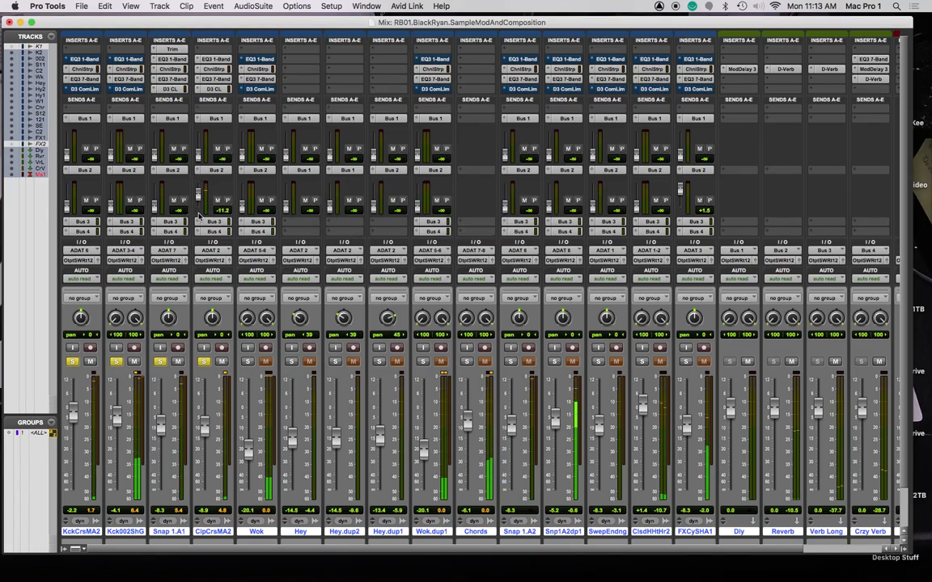
click(248, 362)
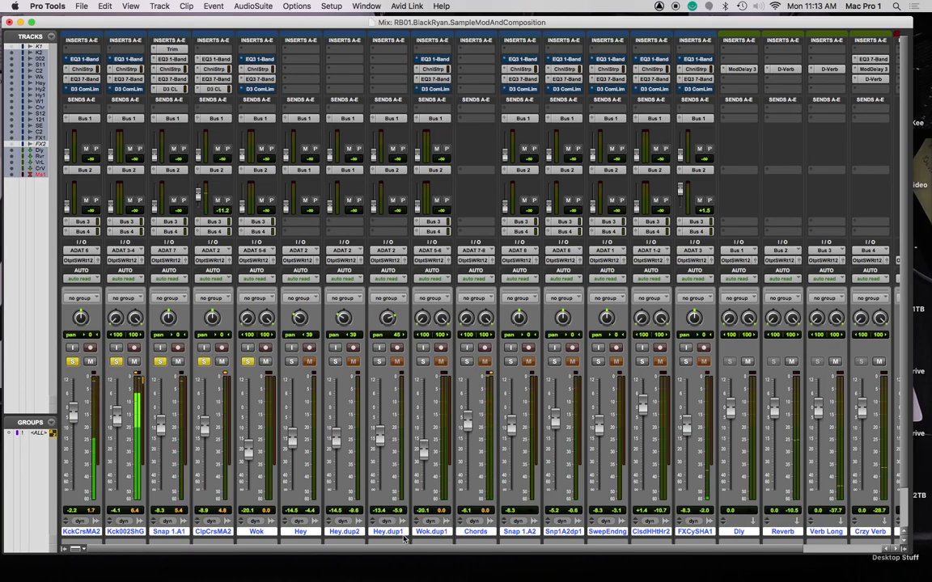
click(379, 362)
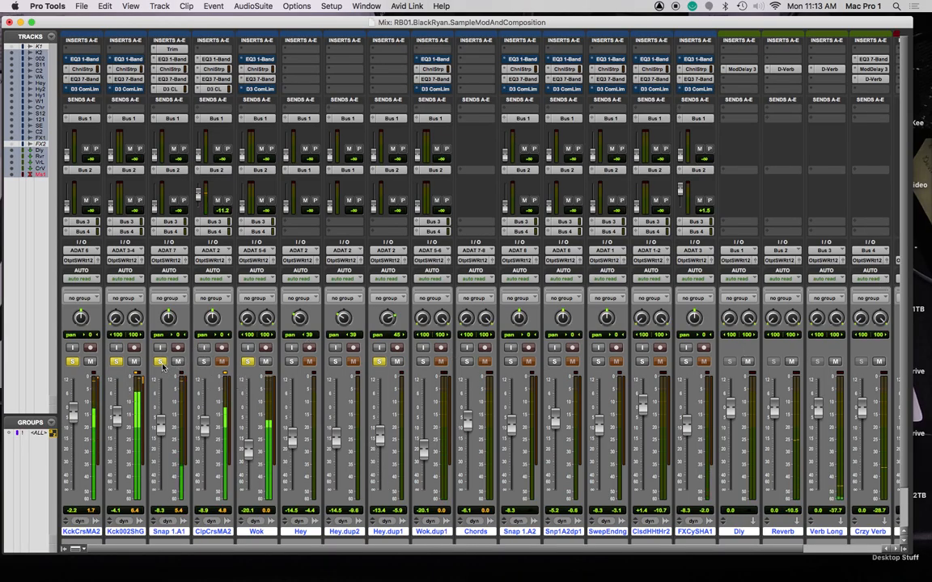
In Wok's Channel Strip, set high-pass about 83 Hz, low-pass 7.3 kHz, LMF -4.3 dB at 86.9 Hz and HMF 3.9 dB at 2.0 kHz
click(262, 70)
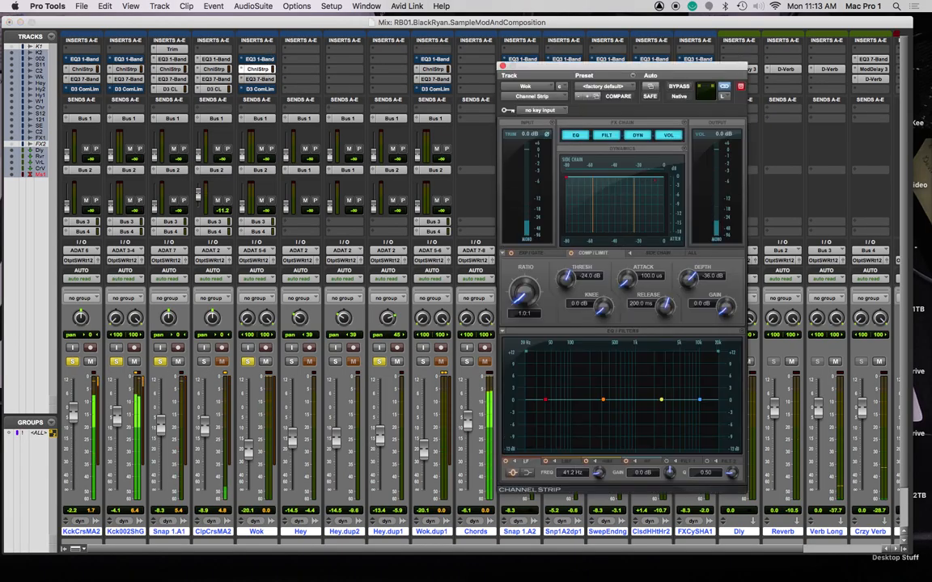
drag(526, 352, 564, 352)
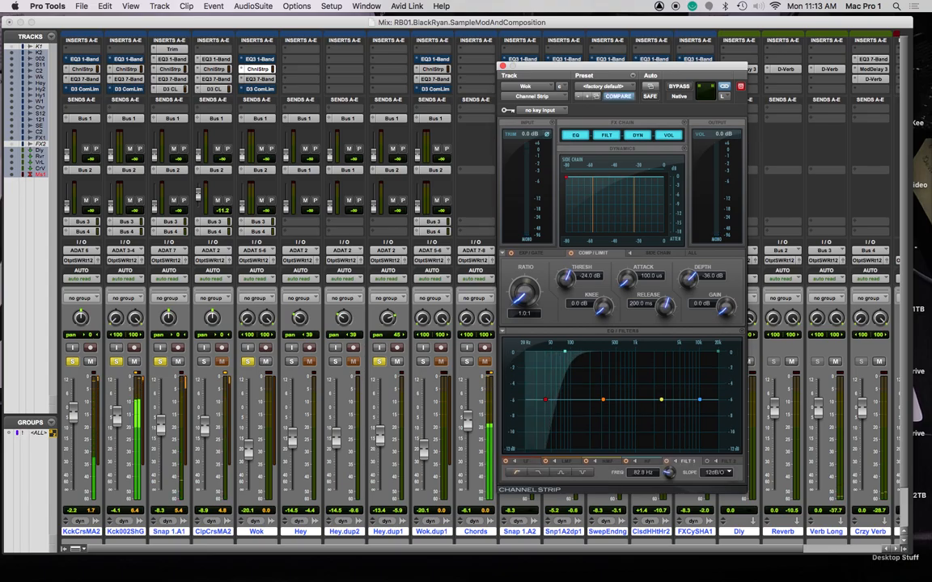
drag(603, 400, 565, 416)
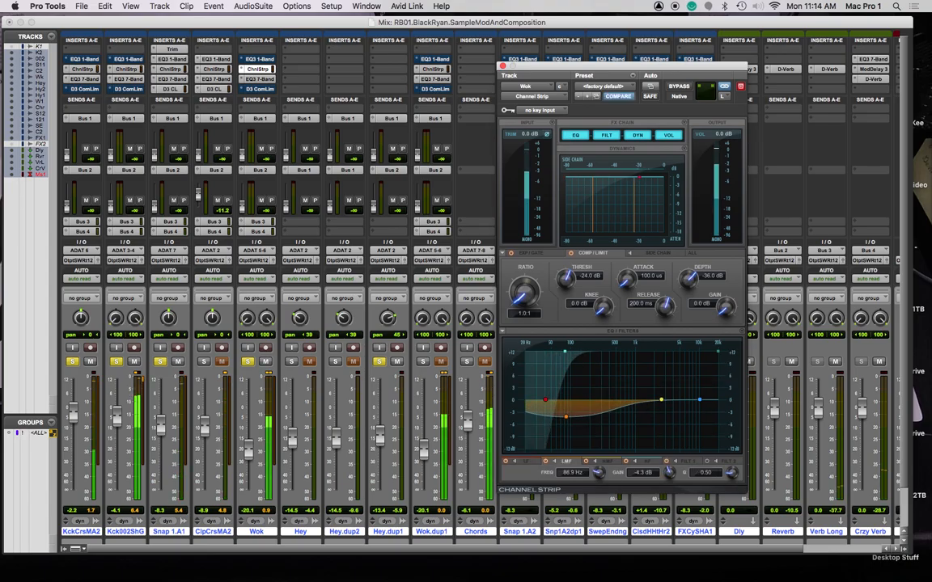
drag(661, 400, 654, 385)
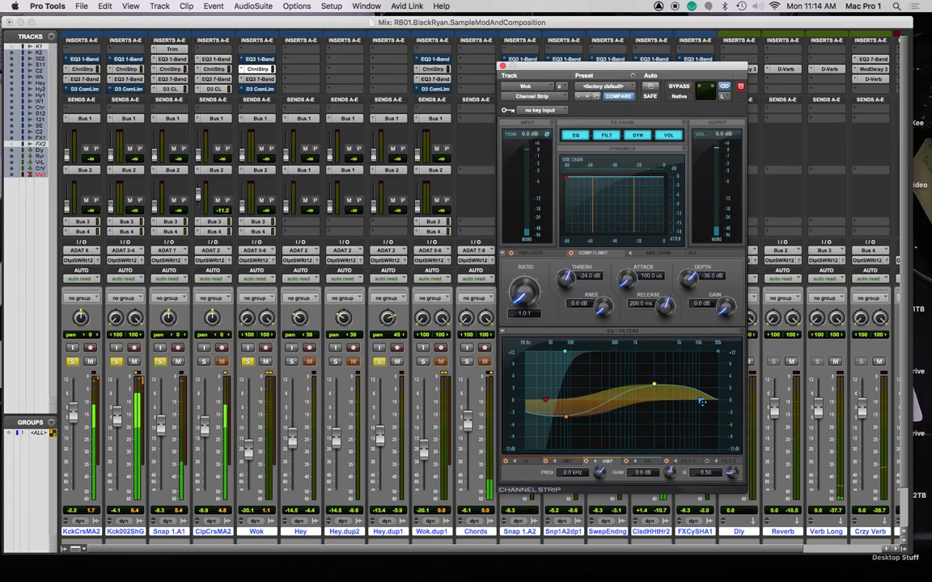
drag(718, 353, 689, 351)
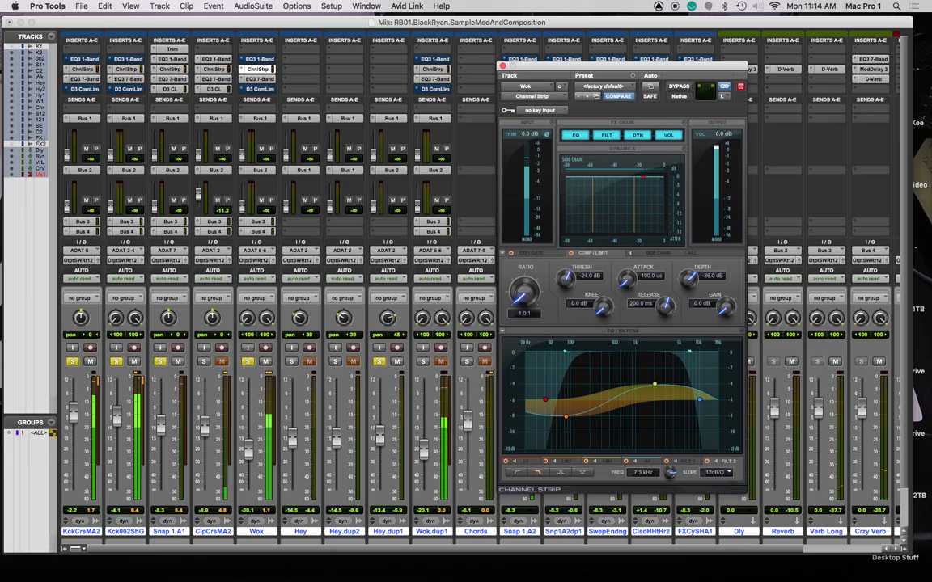
Increase Wok's HMF boost, deepen its LMF cut to -9.9 dB at 81.9 Hz and set HF to 0.3 dB at 8.8 kHz
drag(656, 383, 664, 376)
drag(567, 416, 564, 439)
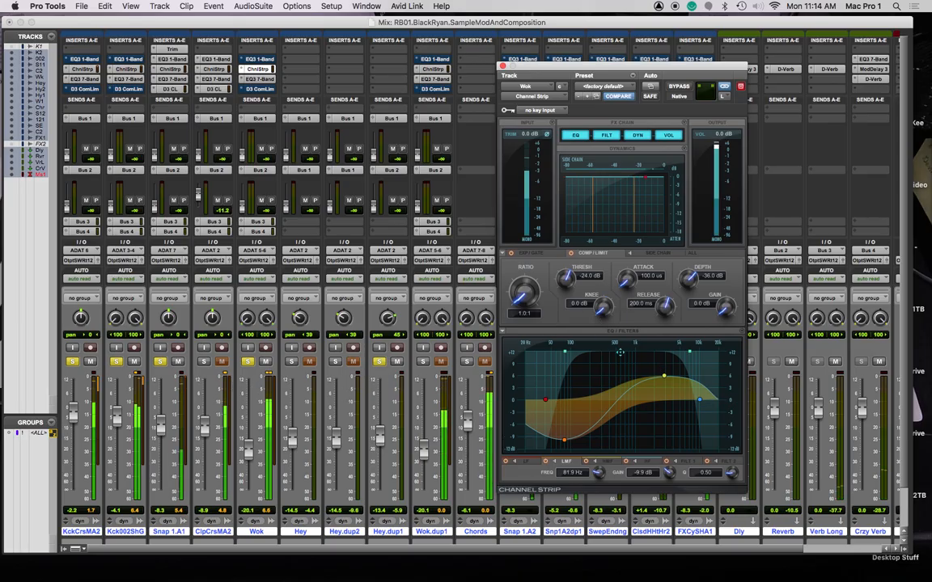
click(698, 401)
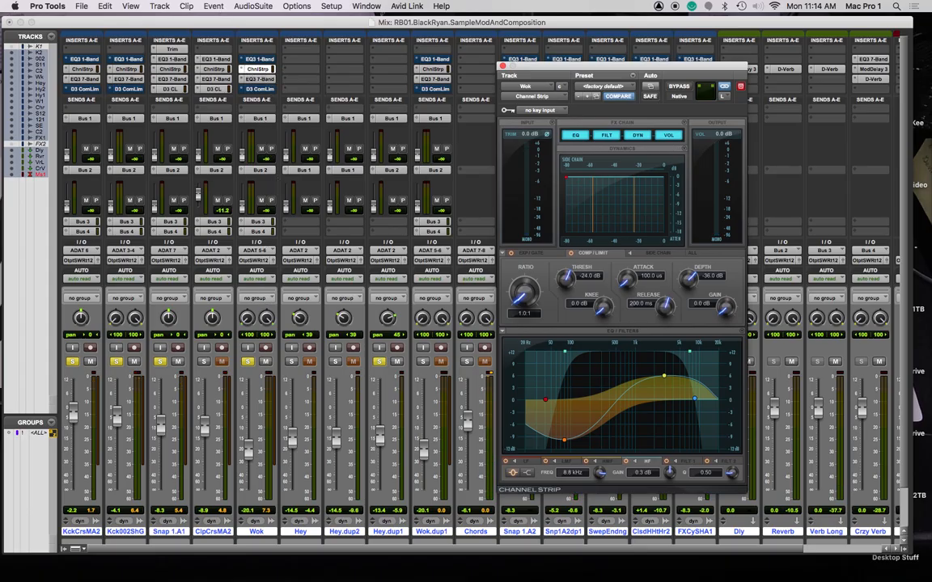
Enable the Wok track's bypassed 1-band EQ as a high-pass filter with an 18 dB/oct slope at 314.4 Hz
click(594, 87)
click(216, 59)
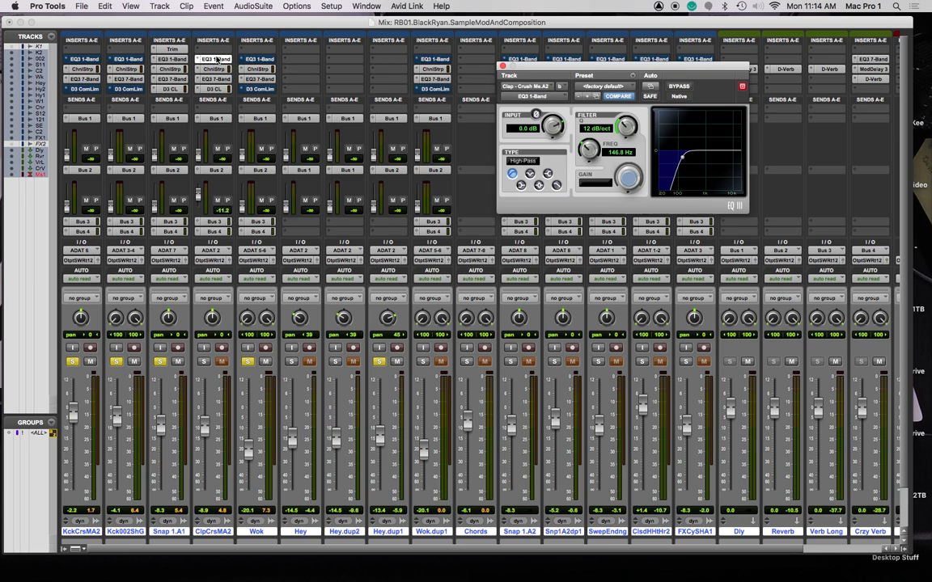
click(216, 59)
click(257, 59)
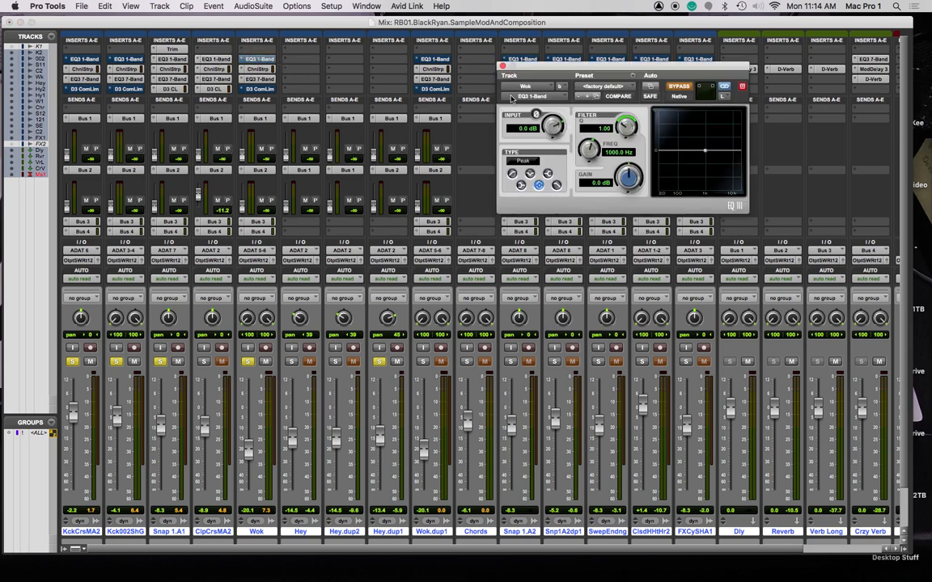
click(677, 87)
click(512, 173)
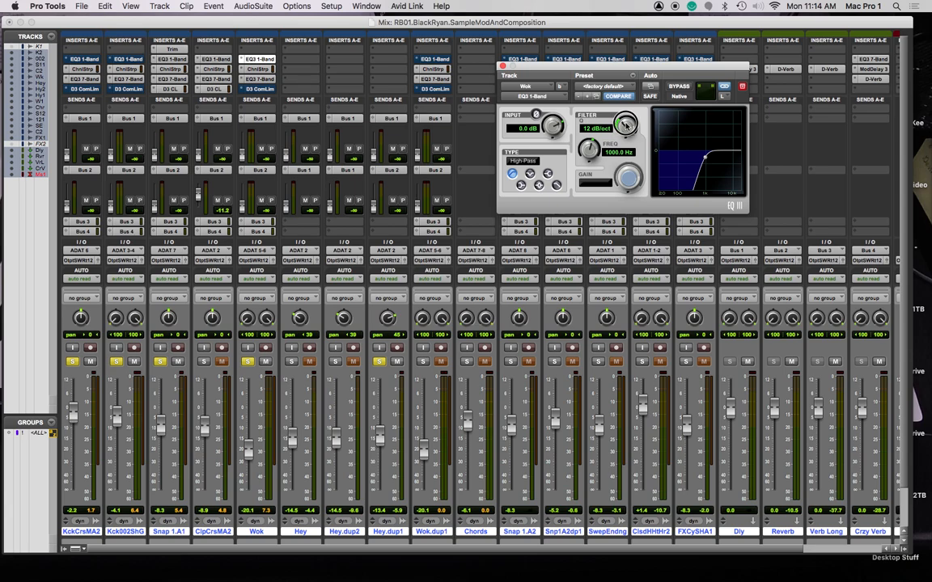
drag(627, 107, 627, 103)
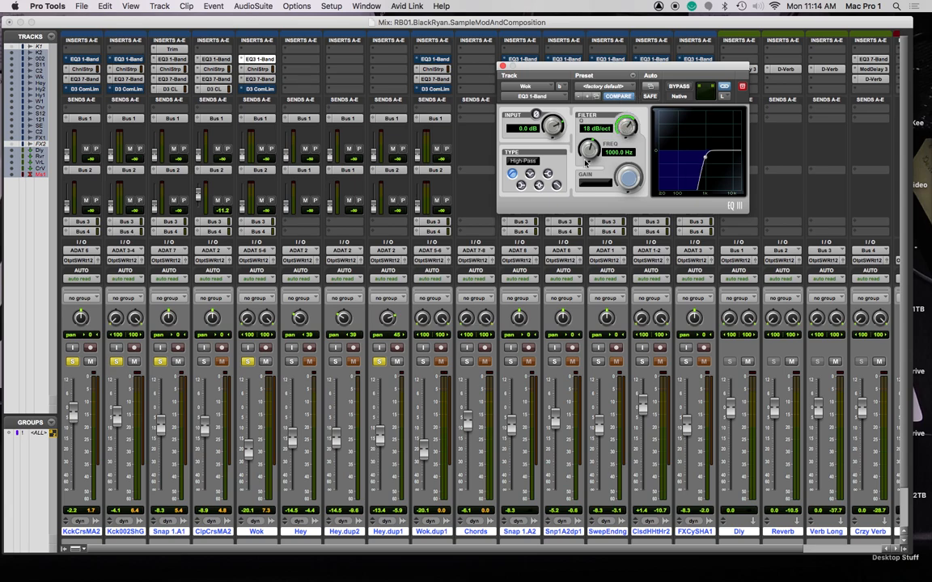
drag(589, 158, 596, 160)
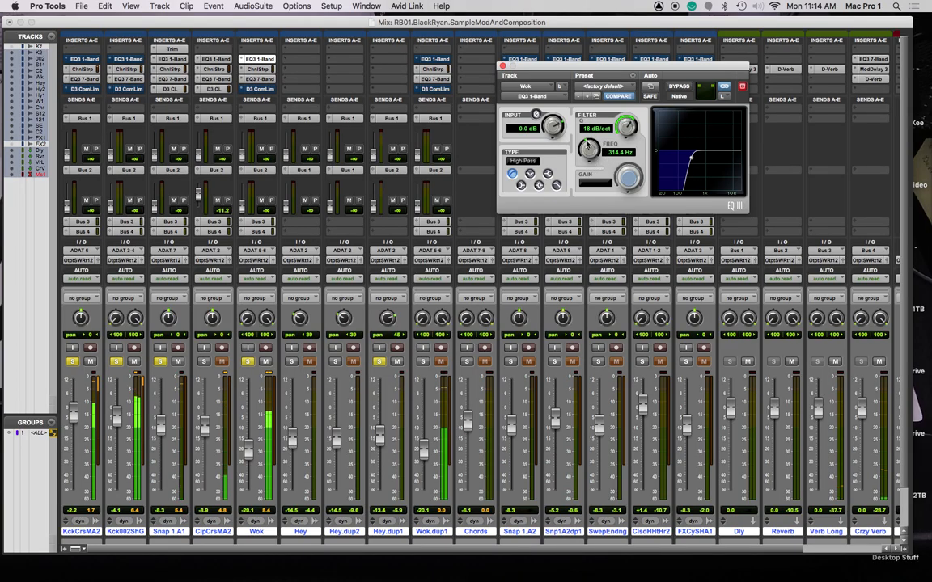
click(502, 66)
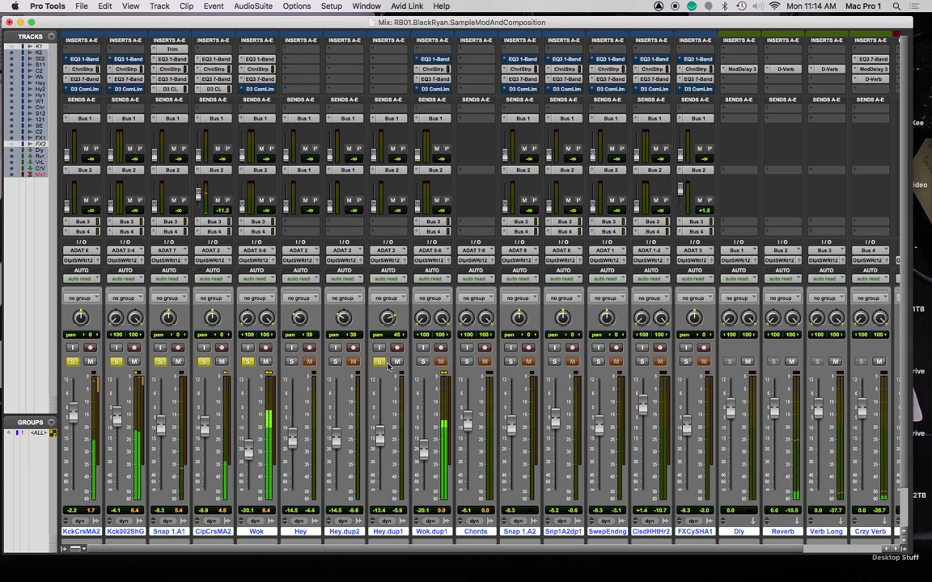
Switch the solo from Hey.dup1 to Wok.dup1, move the Wok.dup1 track directly after Wok and save the session
click(421, 363)
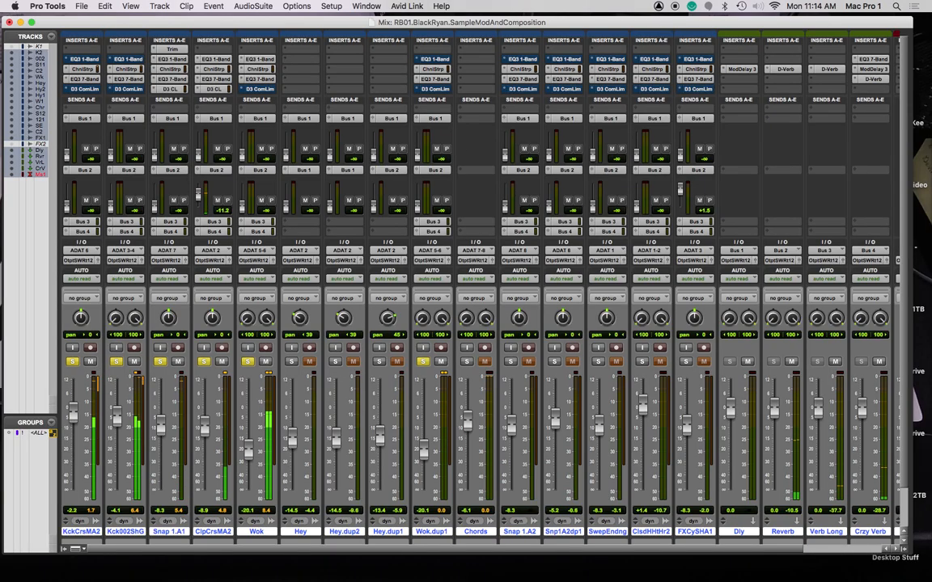
double_click(695, 531)
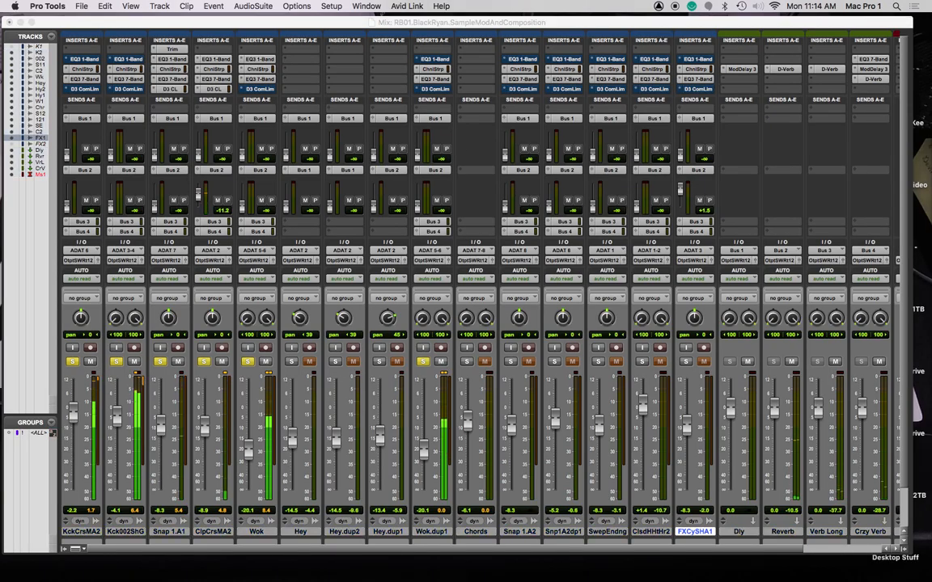
click(431, 532)
key(super+s)
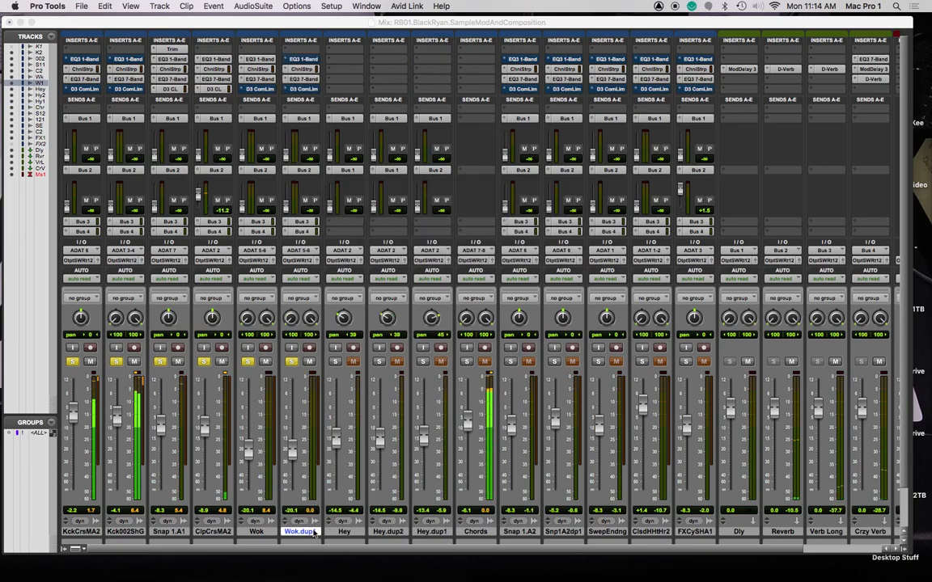
Raise the Wok fader to -15.8 dB and the Wok.dup1 fader to -13.4 dB, save, and check the Master 1 level
drag(290, 456, 247, 446)
key(super+s)
scroll(633, 448, right, 3)
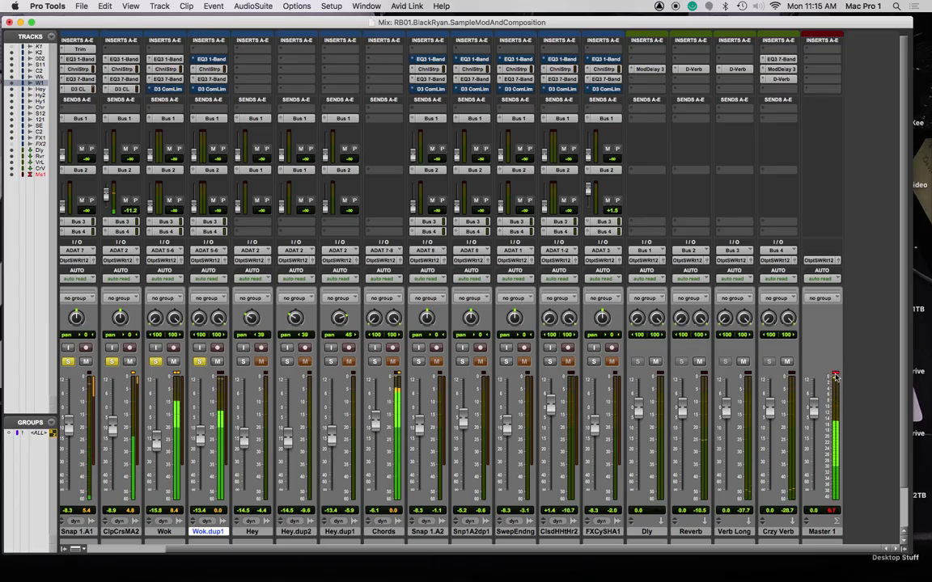
scroll(456, 443, left, 3)
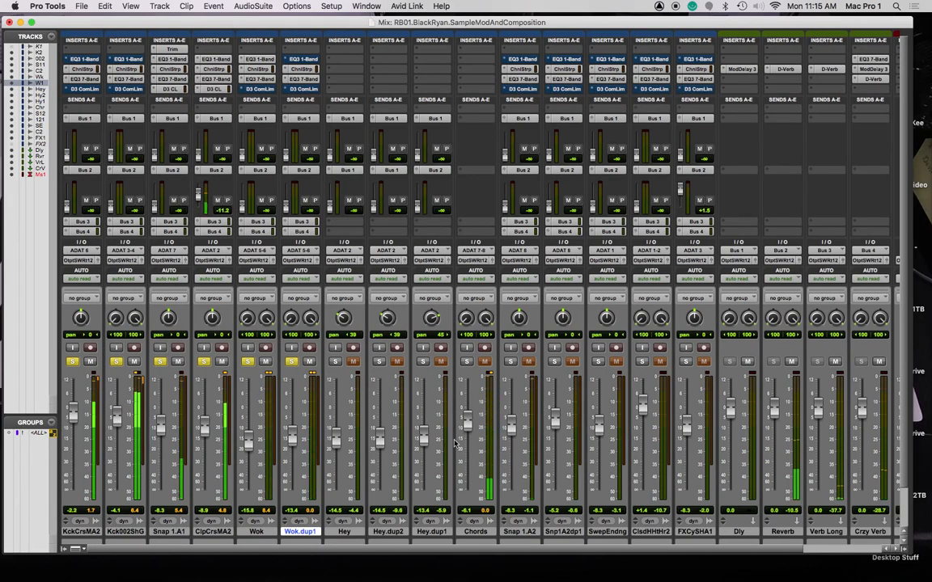
Lower all track faders together by about 3.5 dB through the ALL group, save, and deactivate the group
click(37, 434)
drag(73, 418, 73, 427)
key(super+s)
click(38, 435)
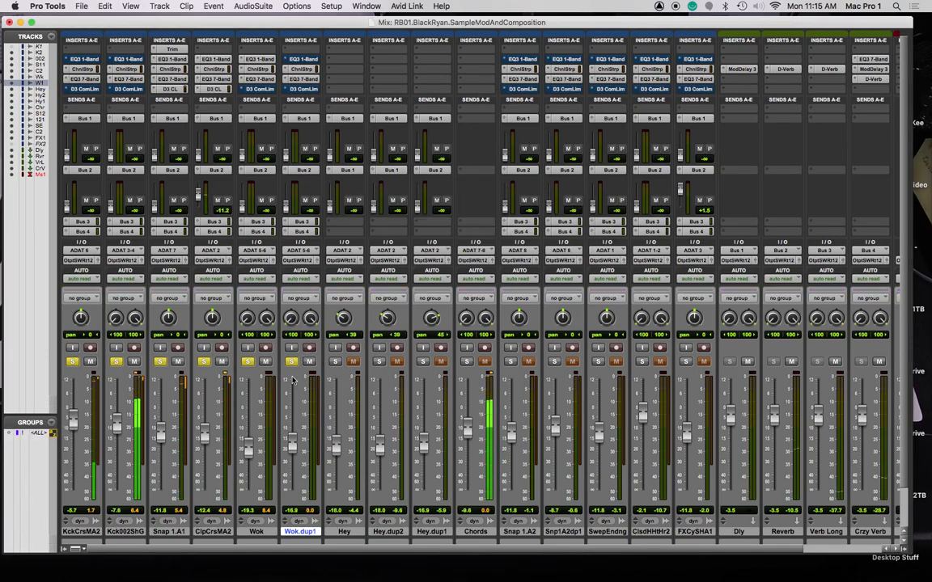
Return the Dly, Reverb, Verb Long and Crzy Verb faders to 0.0 dB and select the FXCySHA1 track
drag(596, 549, 673, 549)
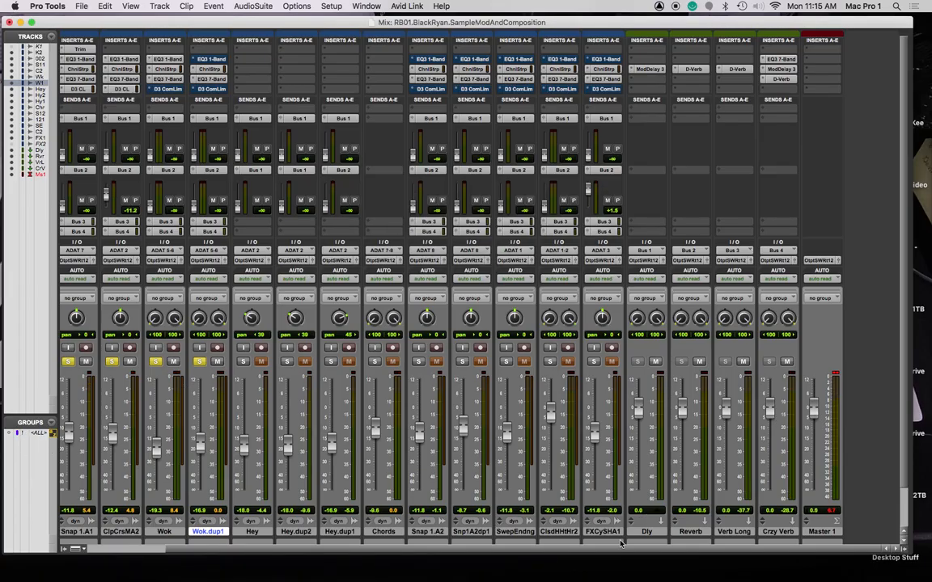
scroll(620, 543, left, 2)
click(695, 532)
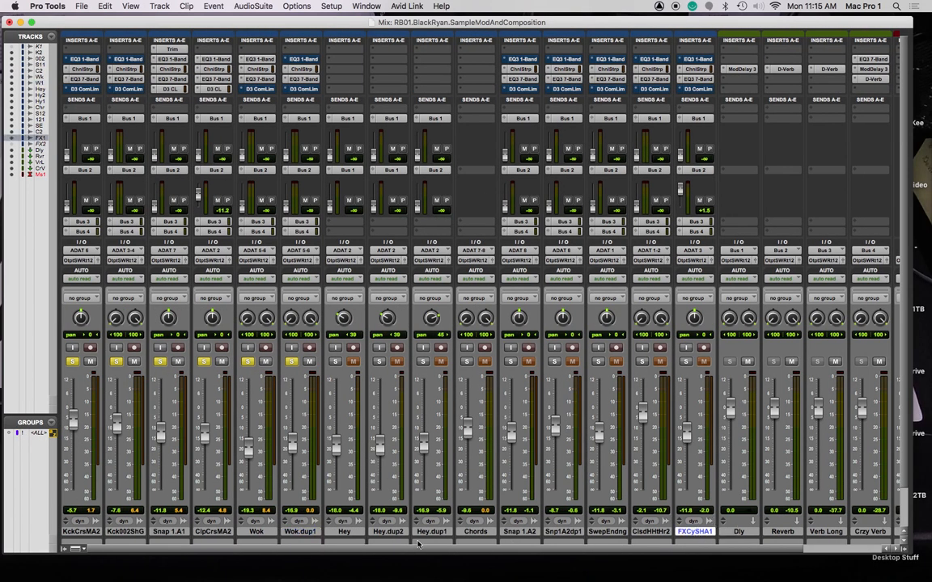
Create a Mix/Edit group named Audio Tracks from the tracks KckCrsMA2 through FXCySHA1 and deactivate it
shift+click(81, 532)
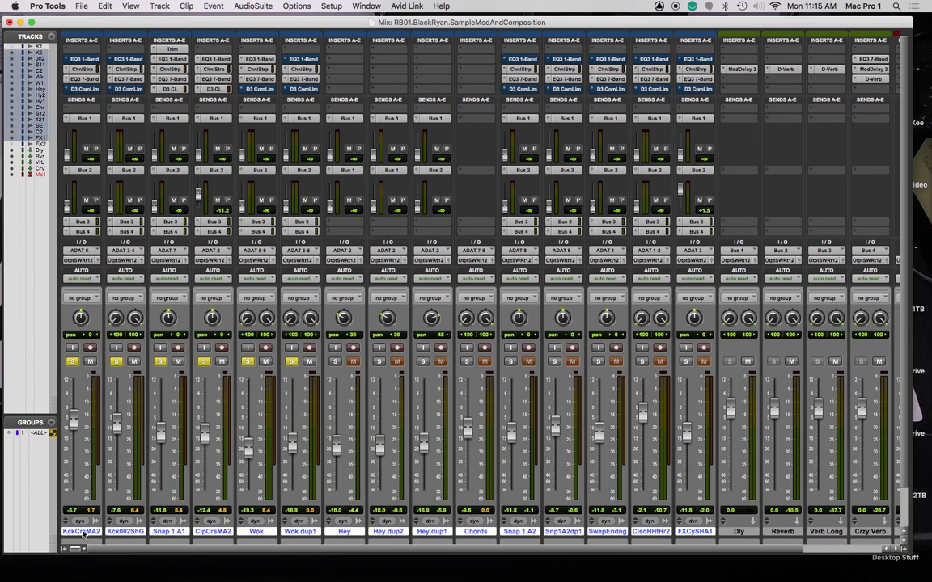
key(super+g)
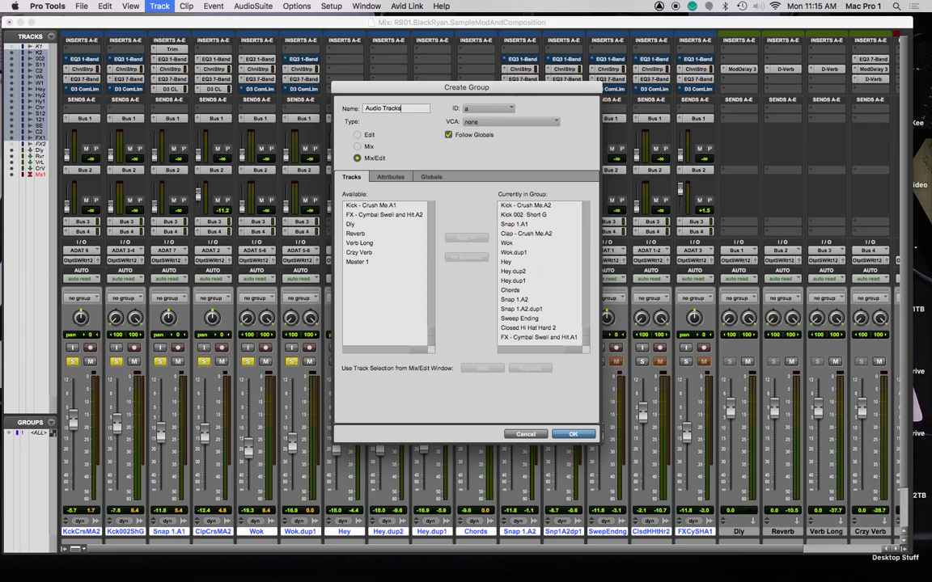
key(Return)
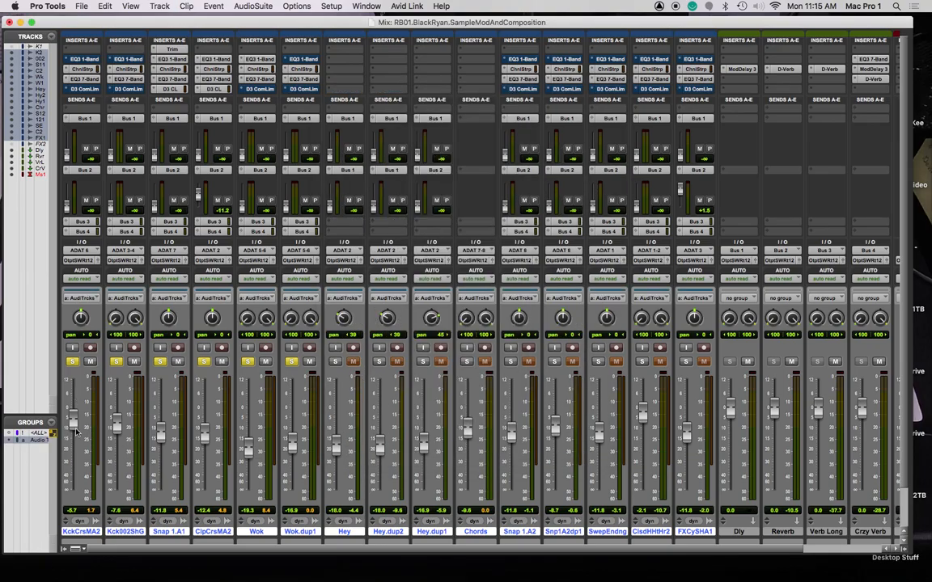
click(40, 441)
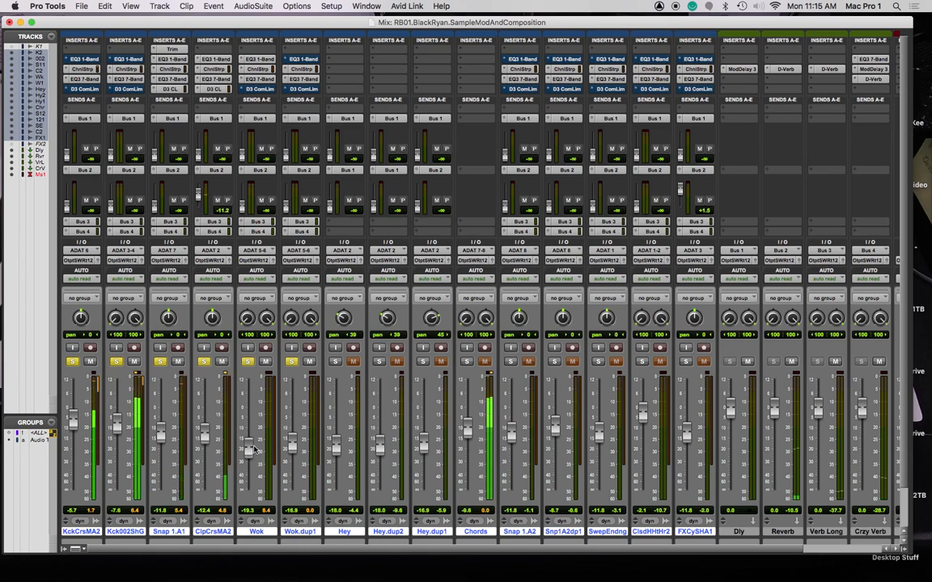
Raise the Wok.dup1 fader to -13.7 dB and its Bus 1 send to +5.0 dB, and play with only Wok and Wok.dup1 soloed
drag(292, 445, 295, 439)
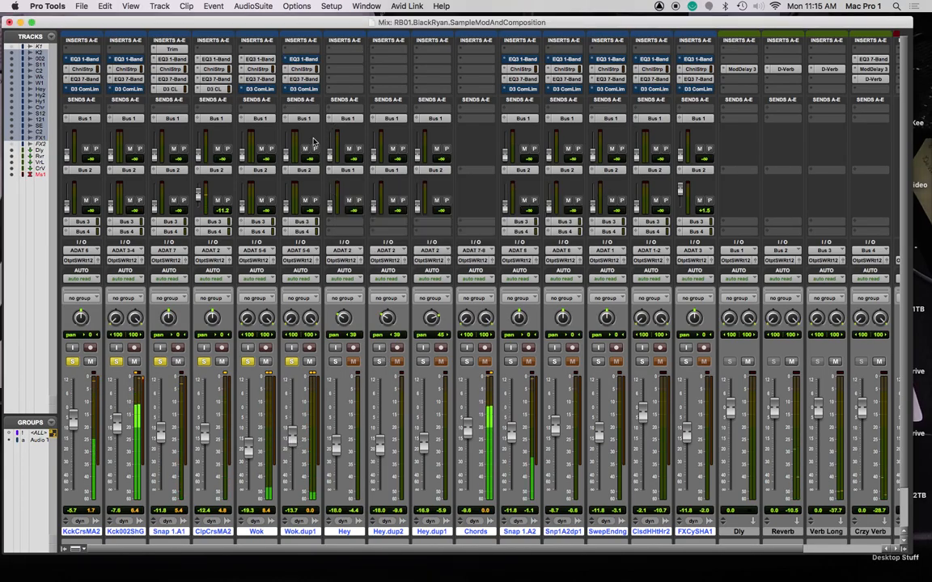
drag(286, 158, 286, 134)
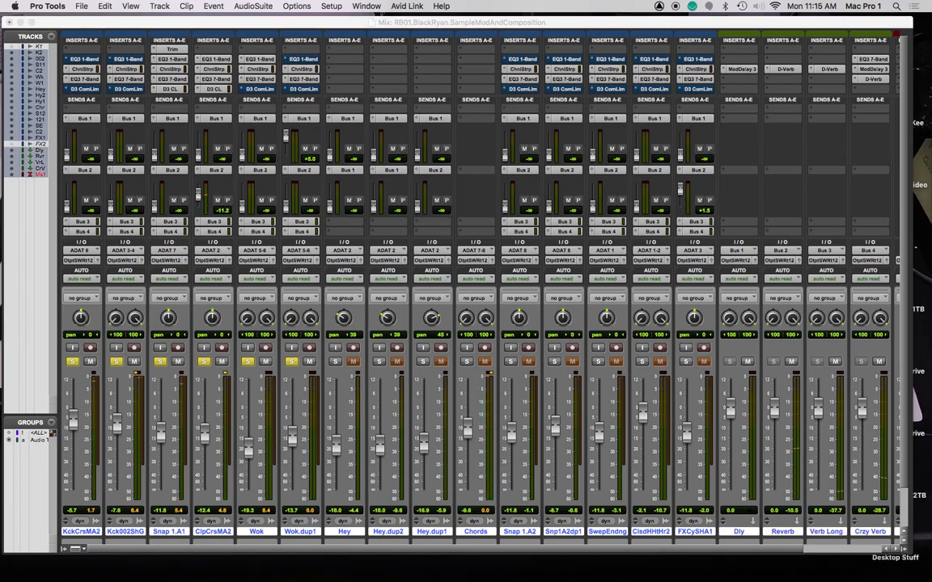
click(201, 364)
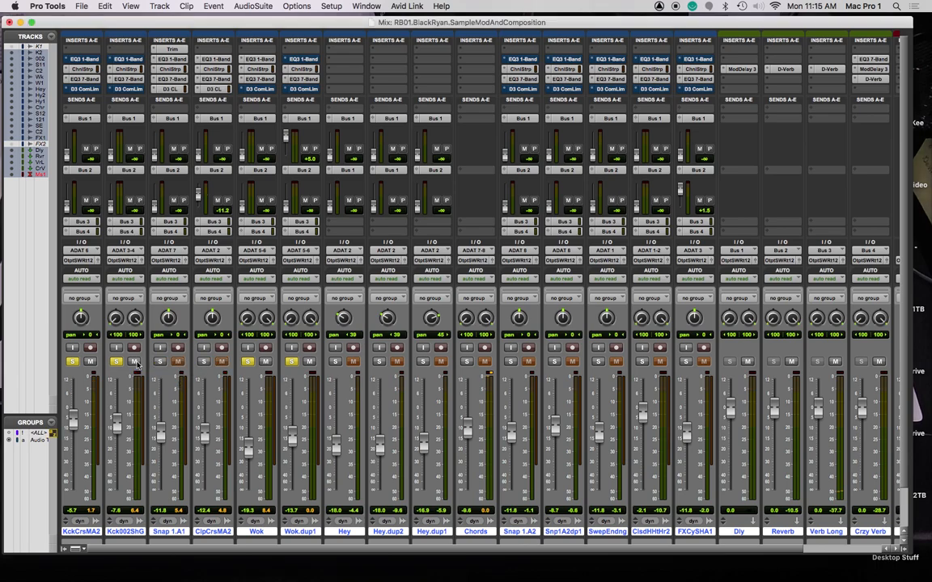
key(space)
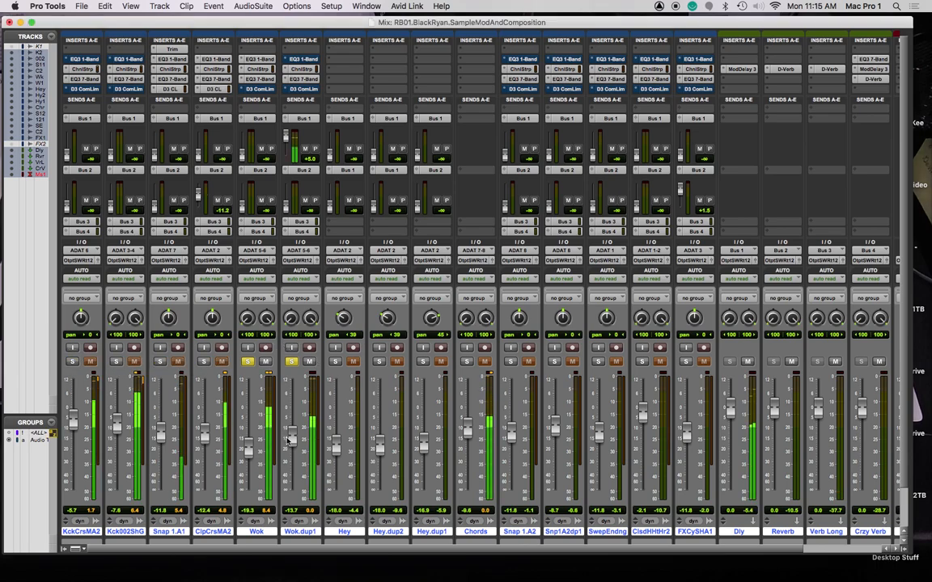
Set the Bus 1 send to -18.9 dB on Wok.dup1 and -22.3 dB on Wok
drag(285, 135, 285, 154)
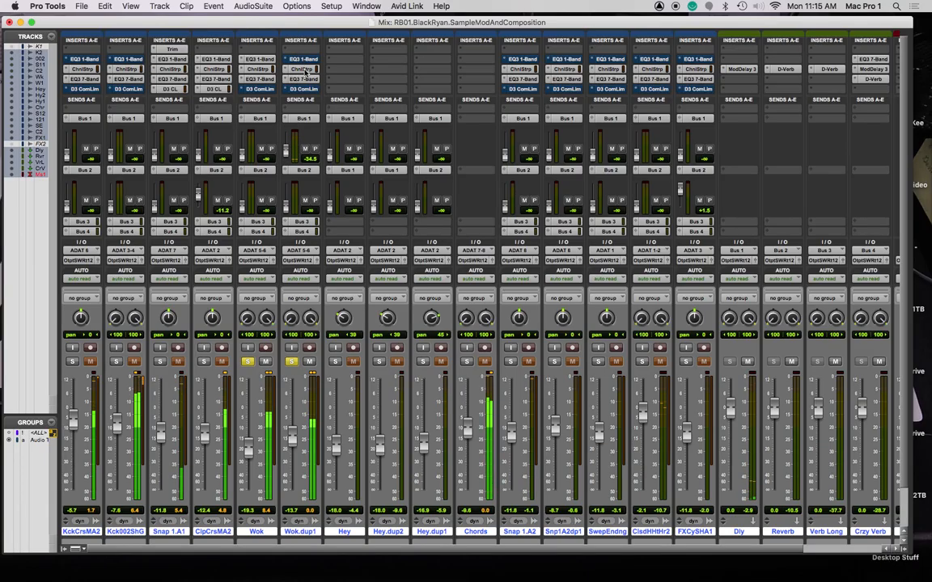
drag(285, 152, 242, 147)
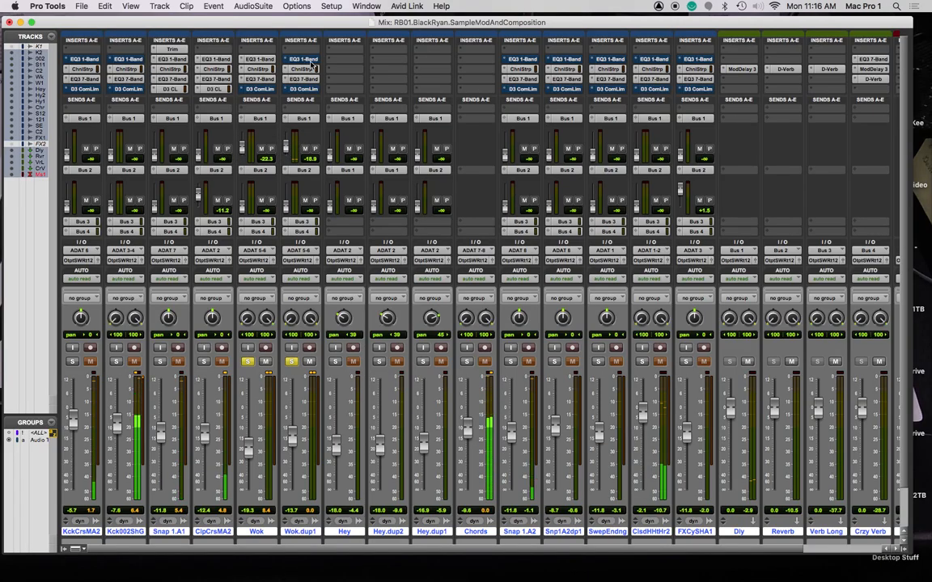
Enable the EQ3 1-Band on Wok.dup1 as a 12 dB/oct high-pass filter at 140.2 Hz
click(303, 59)
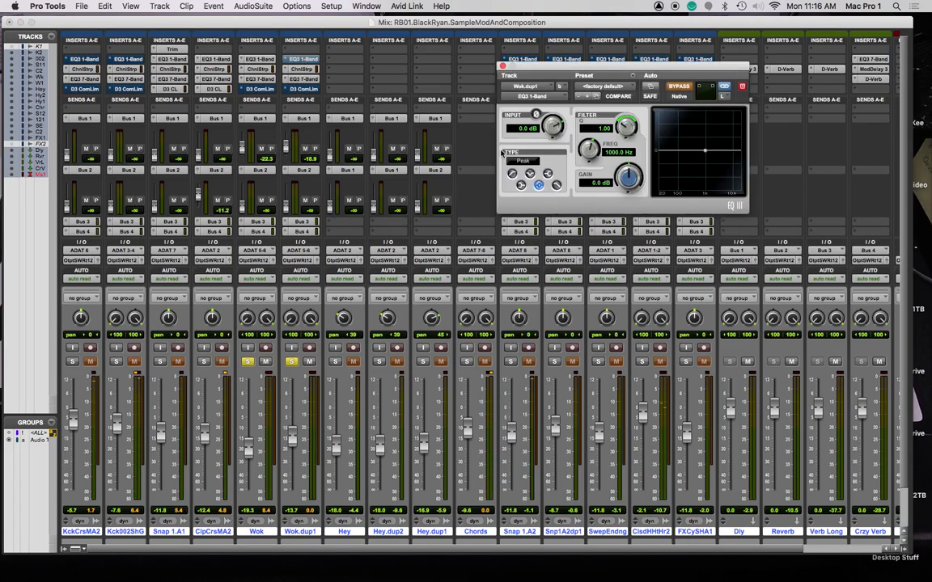
click(512, 174)
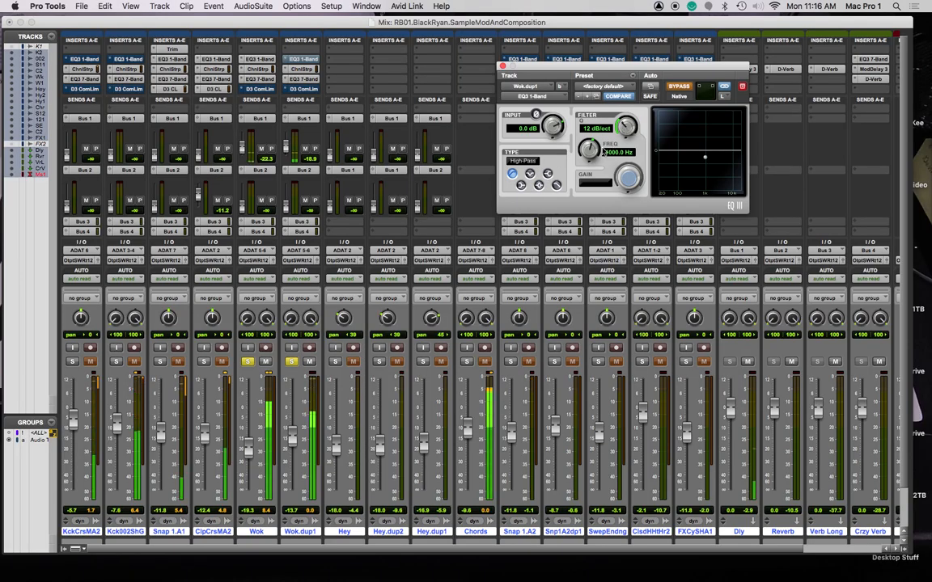
click(679, 87)
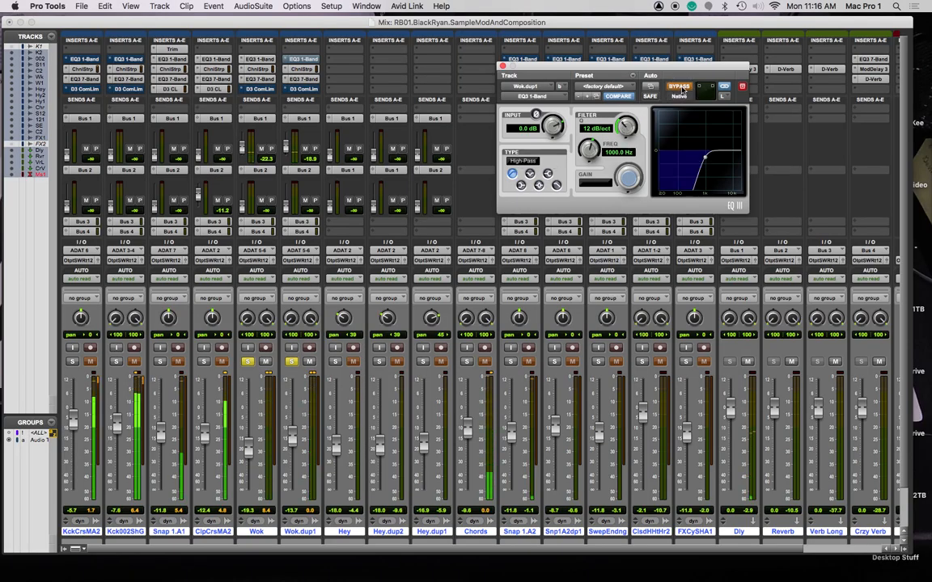
drag(704, 158, 682, 160)
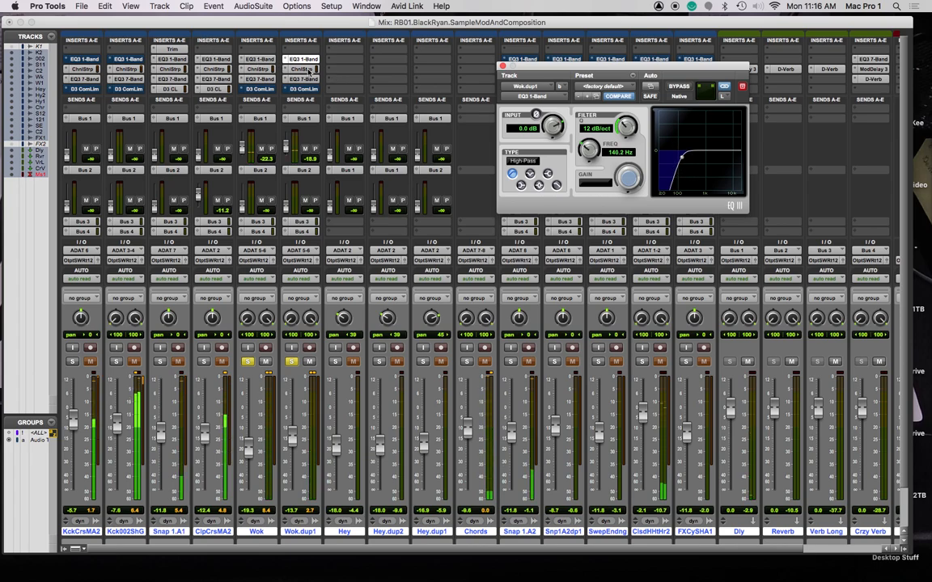
In the Wok.dup1 Channel Strip, cut the high band, boost the high-mid band and set the low-pass filter to 10.4 kHz
click(305, 69)
drag(699, 407, 690, 448)
drag(661, 399, 676, 382)
drag(690, 448, 702, 422)
drag(717, 351, 699, 351)
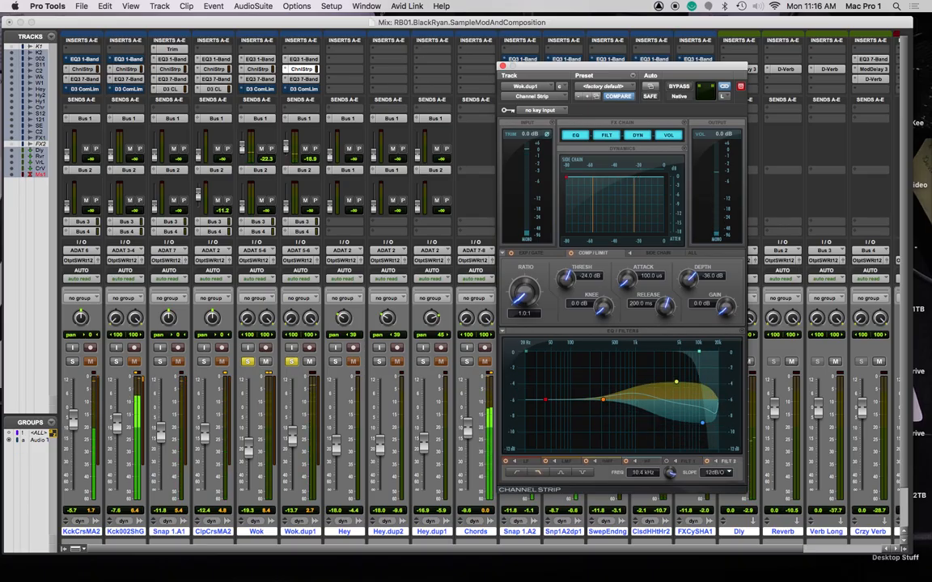
Set the Channel Strip's high-mid band to 6.0 dB near 6.2 kHz and its low-mid band to -6.6 dB at 342.3 Hz
click(704, 422)
drag(709, 475, 709, 427)
drag(676, 381, 685, 375)
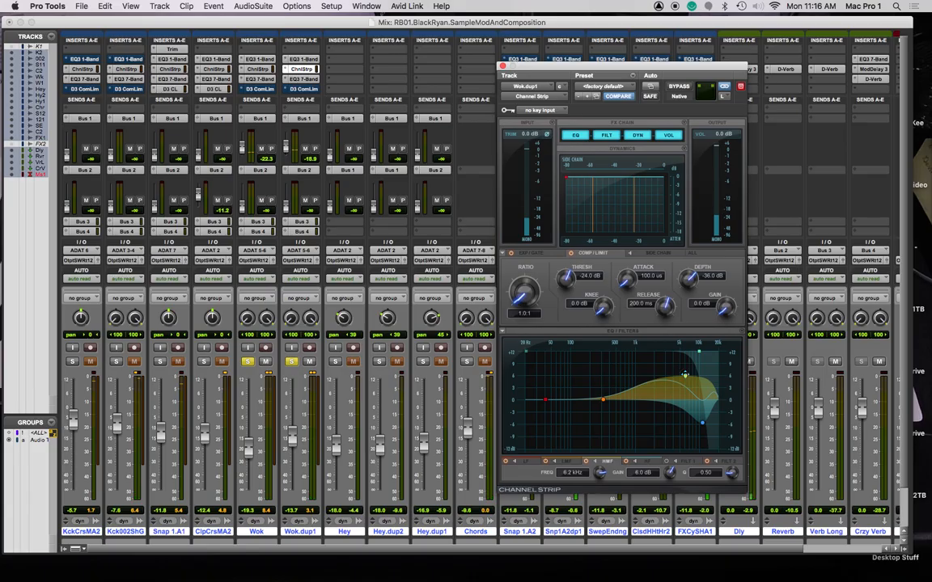
drag(602, 399, 607, 426)
With only Wok.dup1 soloed, raise its fader to -8.9 dB and lower its Channel Strip low-pass filter to 8.5 kHz
click(246, 361)
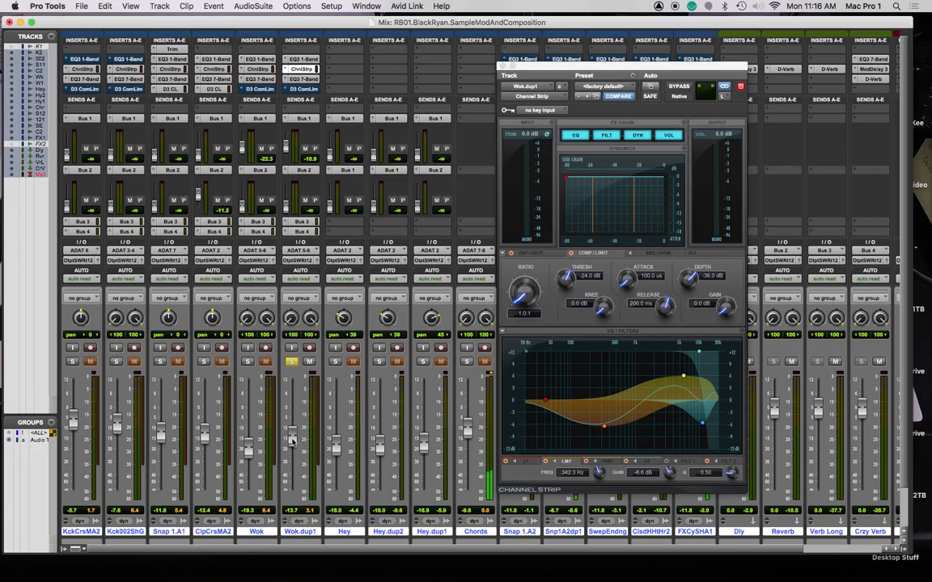
drag(293, 437, 293, 432)
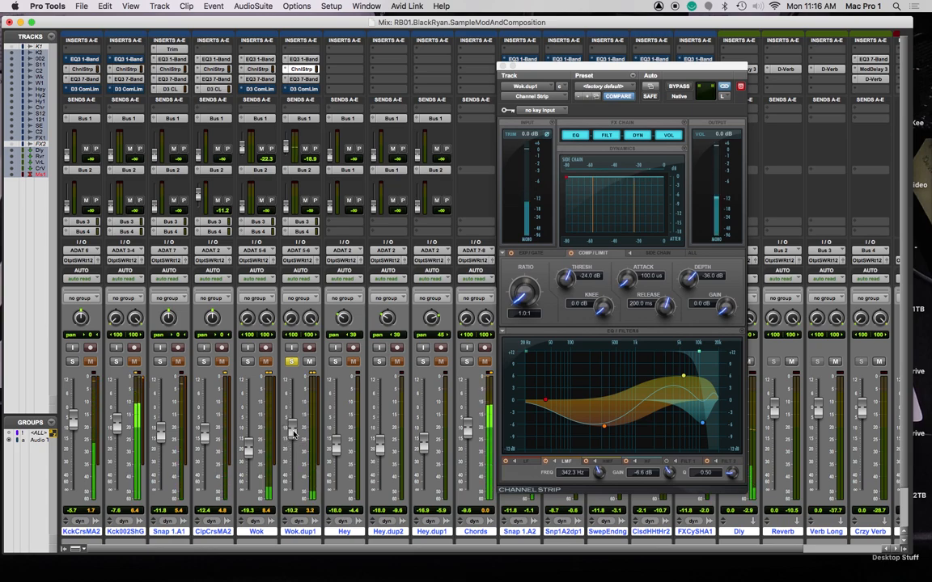
click(697, 353)
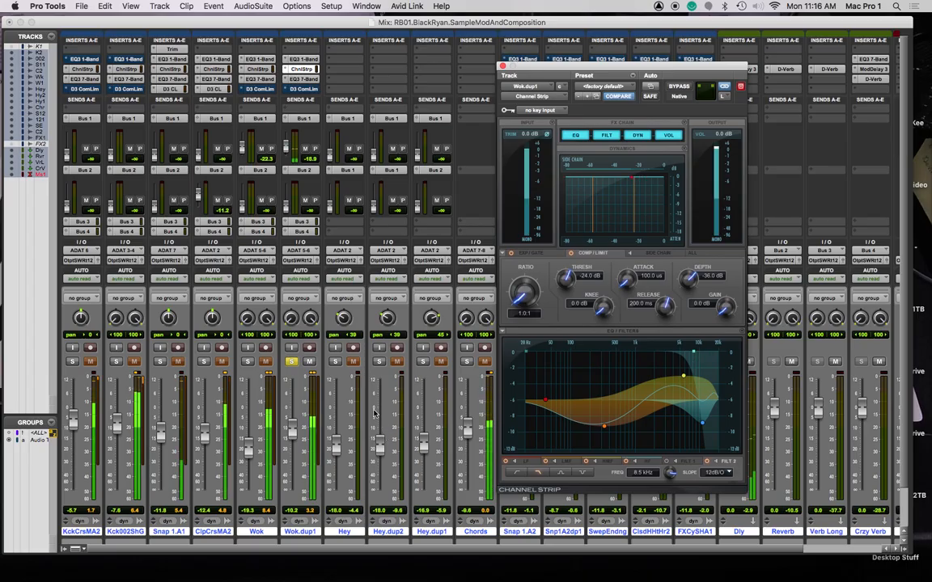
drag(293, 430, 292, 423)
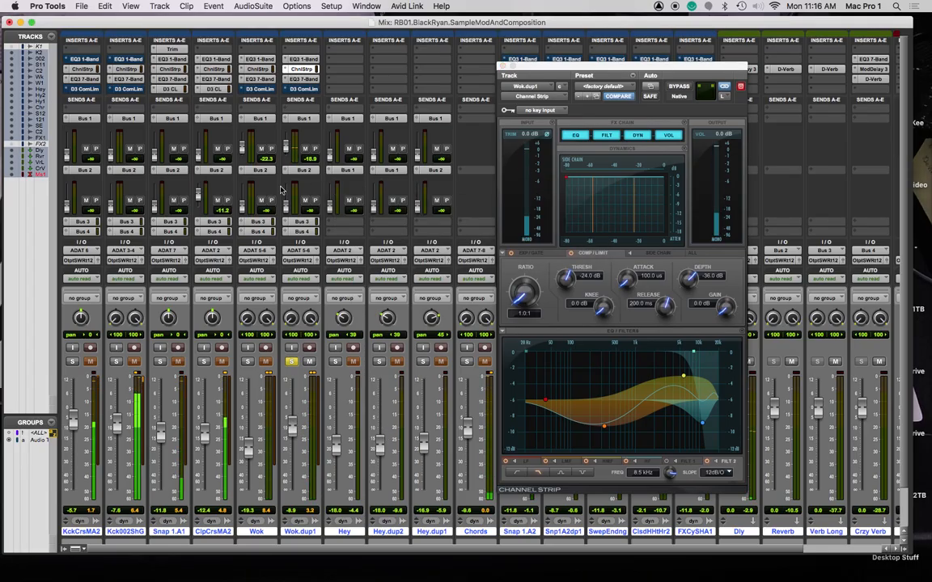
Set the Wok.dup1 send to Bus 3 to -14.7 dB, solo Wok again and raise its Bus 2 send to -20.3 dB
click(298, 222)
drag(370, 262, 372, 225)
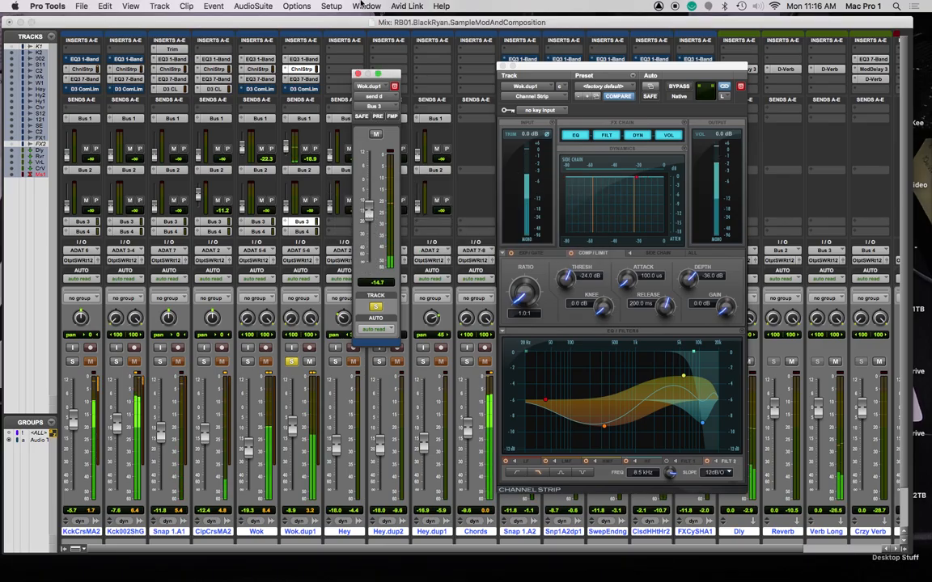
click(358, 76)
click(247, 361)
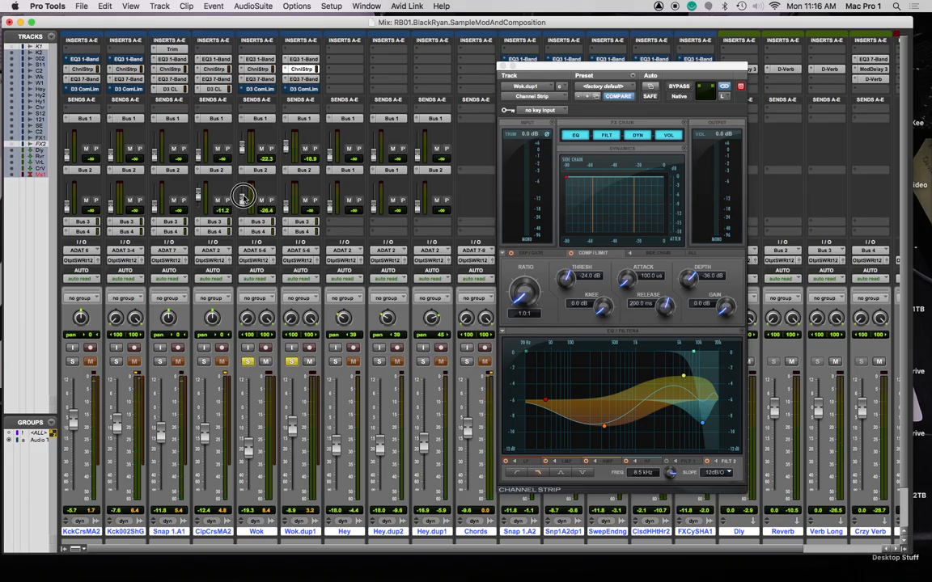
click(502, 66)
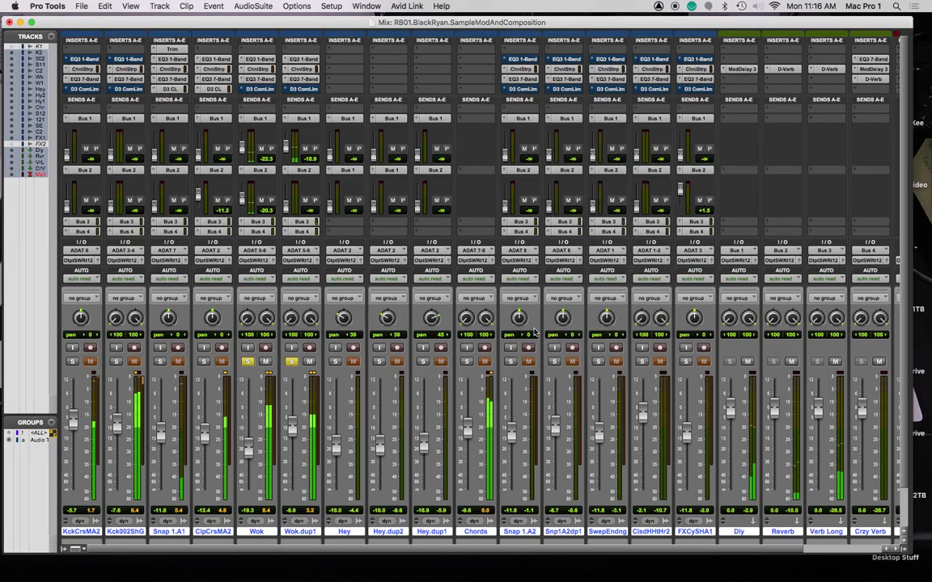
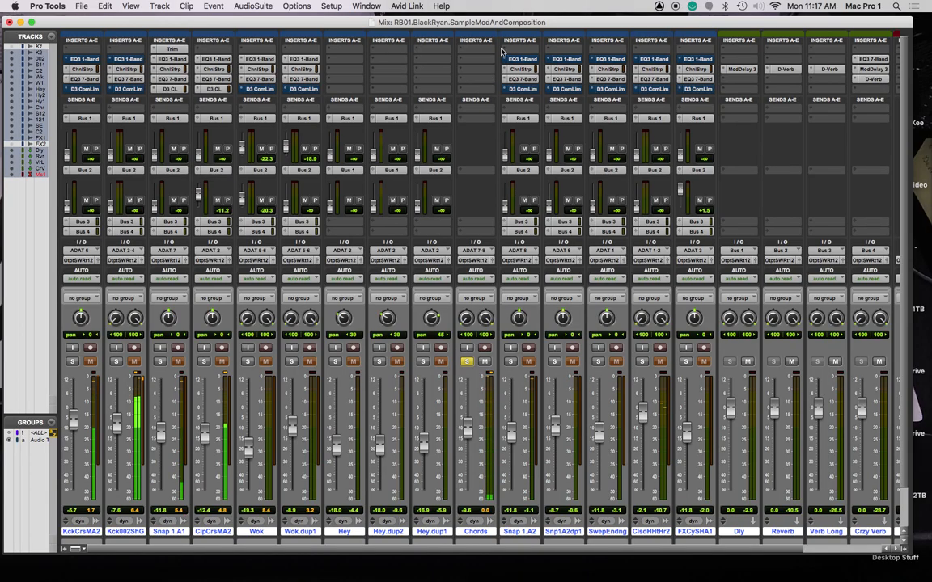
Add the EQ3 1-Band, Channel Strip, EQ3 7-Band and D3 ComLim inserts to Chords, with EQ3 1-Band in the first slot
click(486, 61)
mouse_move(489, 62)
mouse_down()
mouse_move(522, 70)
mouse_move(486, 69)
mouse_move(524, 78)
mouse_move(489, 80)
mouse_move(483, 91)
mouse_move(477, 50)
mouse_up()
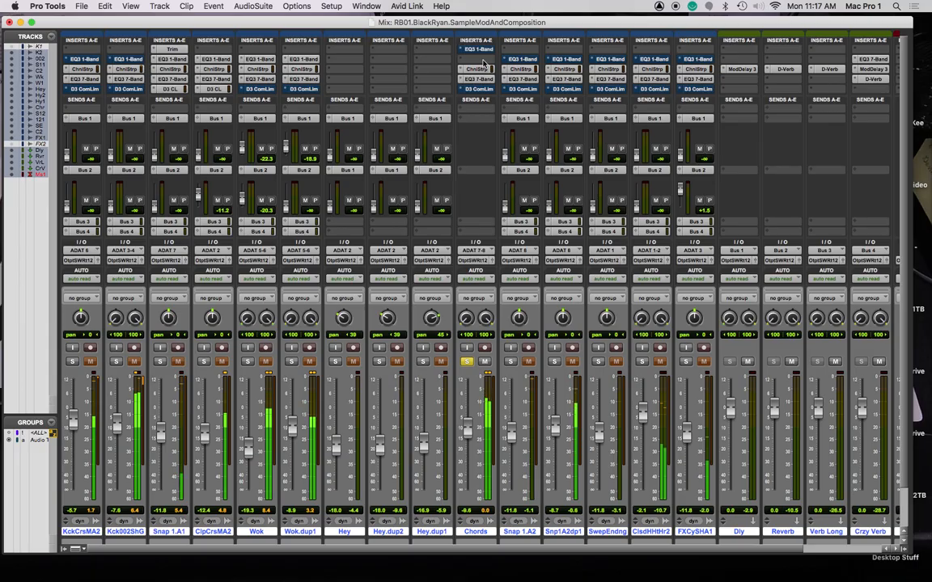
Try the stereo Tube Saturator Vintage plug-in in the second insert slot of the Chords track
click(478, 63)
mouse_move(517, 59)
mouse_move(602, 81)
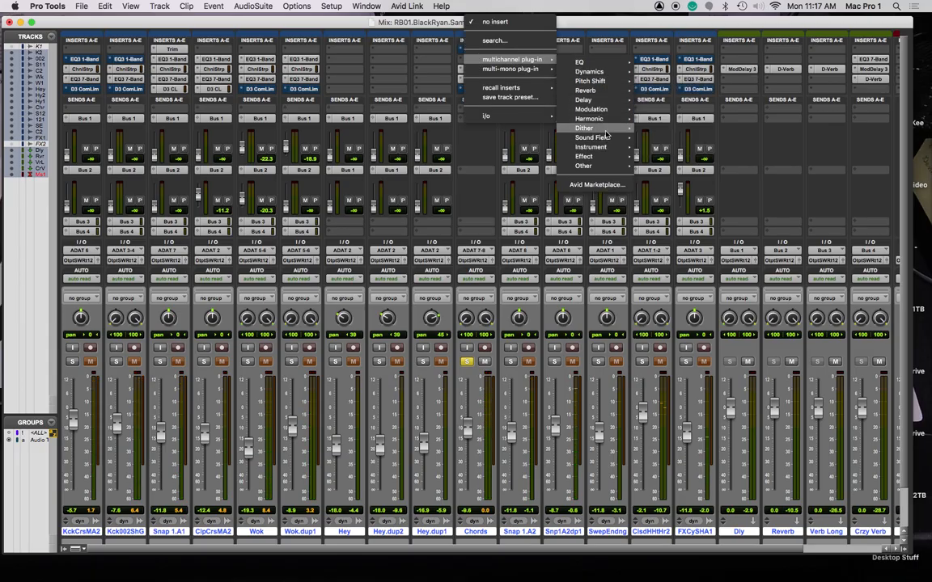
mouse_move(603, 121)
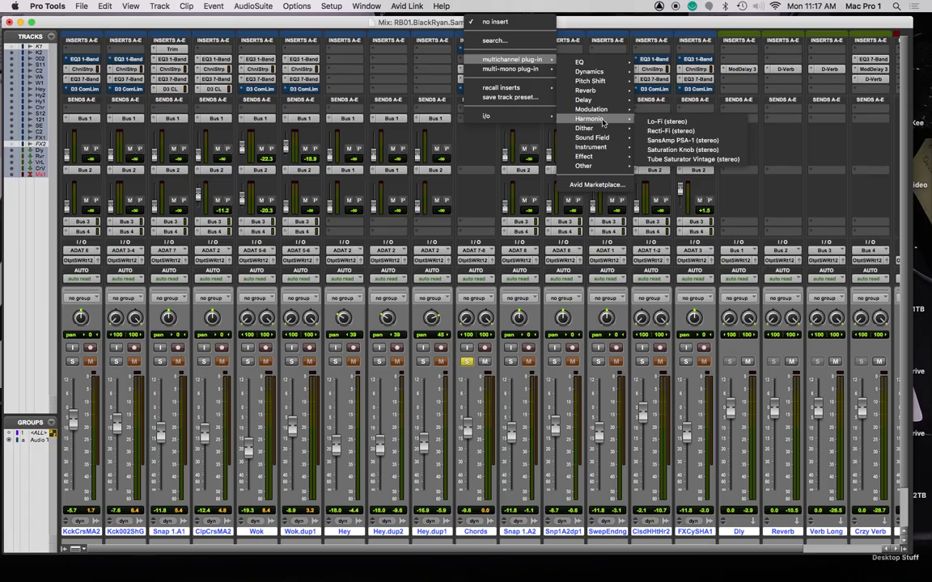
click(684, 150)
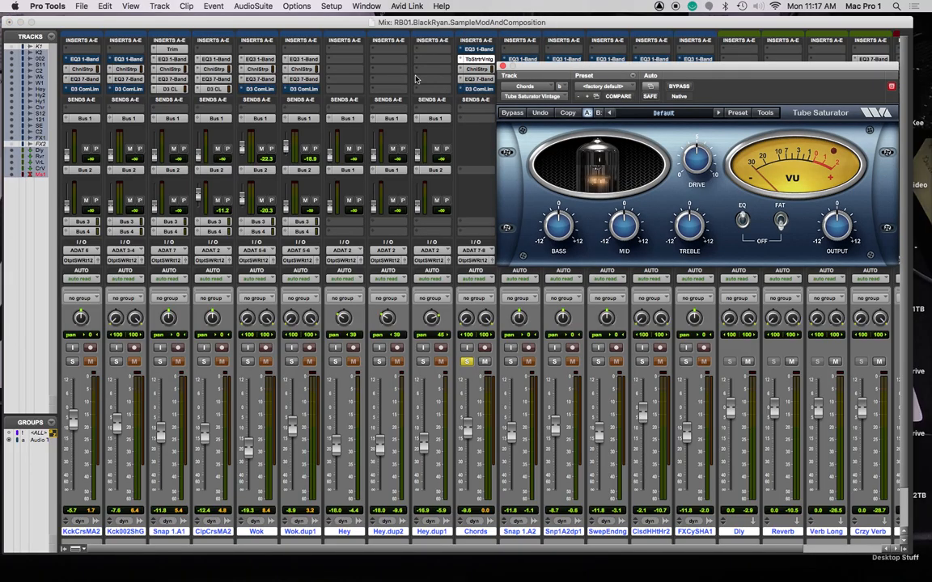
drag(653, 75, 564, 80)
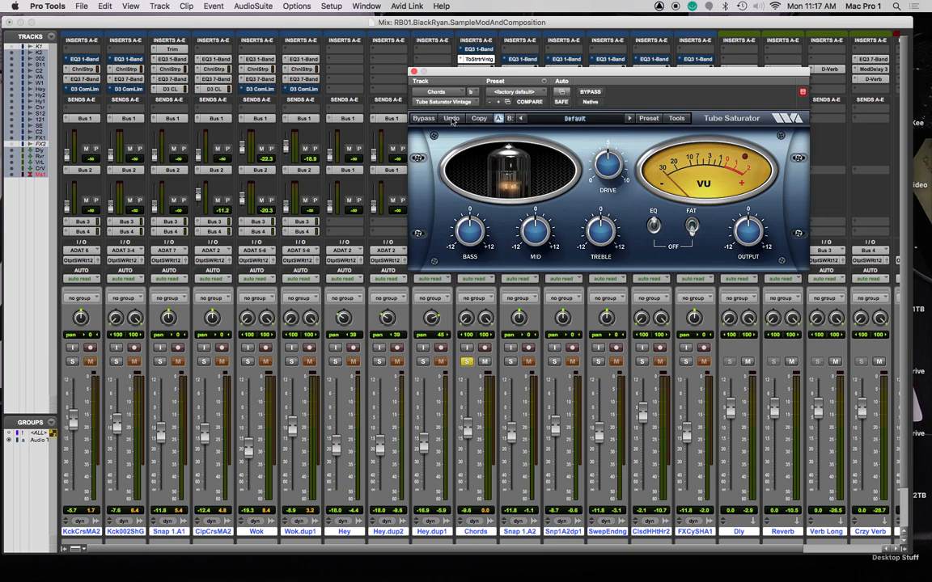
click(413, 72)
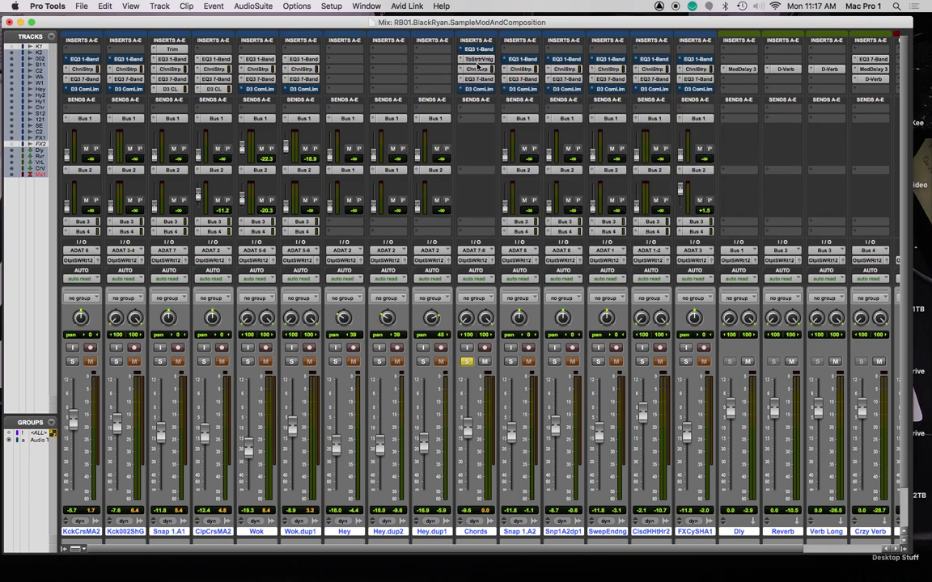
Replace the second Chords insert with the stereo SansAmp PSA-1 and fine-tune its Pre-Amp, High, Crunch and Punch amounts
click(476, 70)
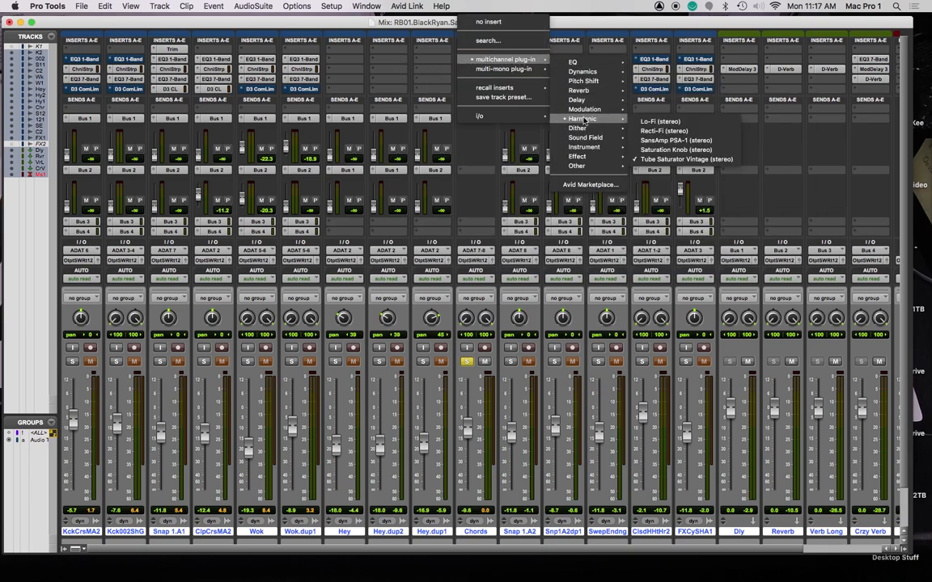
click(700, 142)
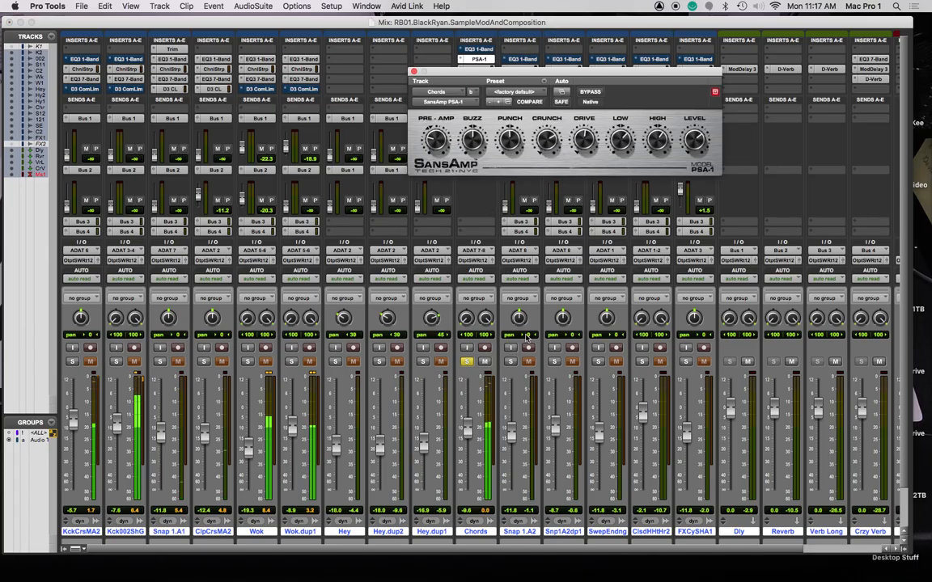
drag(439, 136, 440, 125)
drag(653, 139, 595, 230)
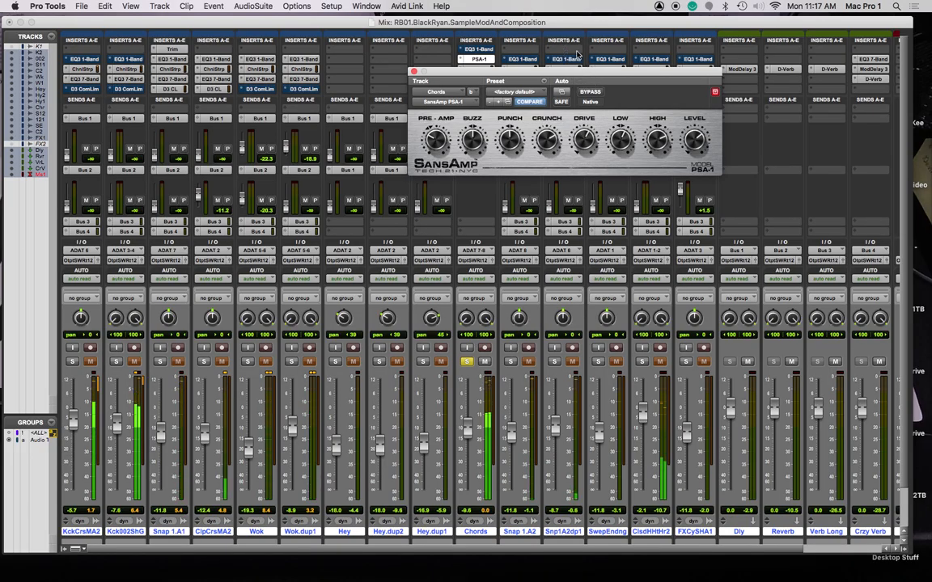
click(591, 147)
drag(542, 144, 542, 121)
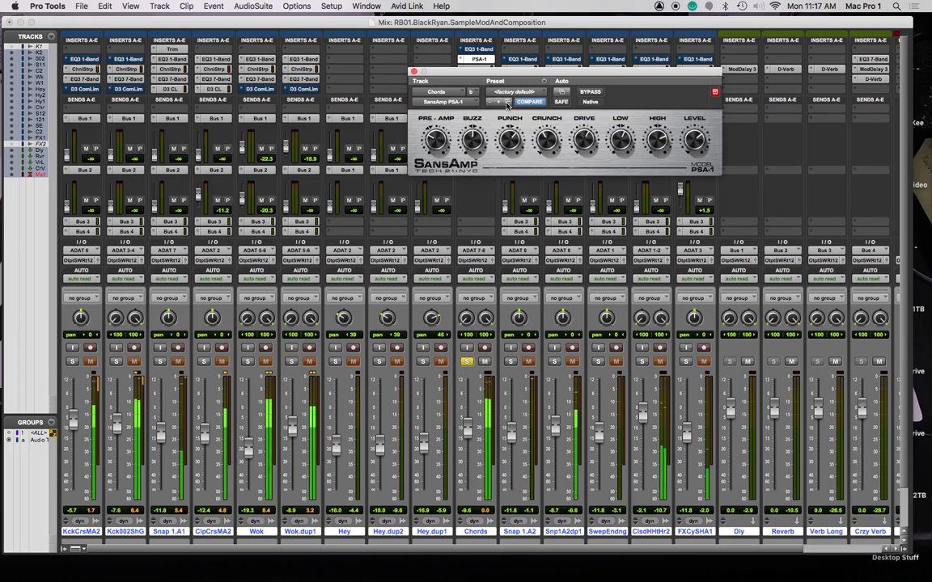
drag(509, 141, 510, 124)
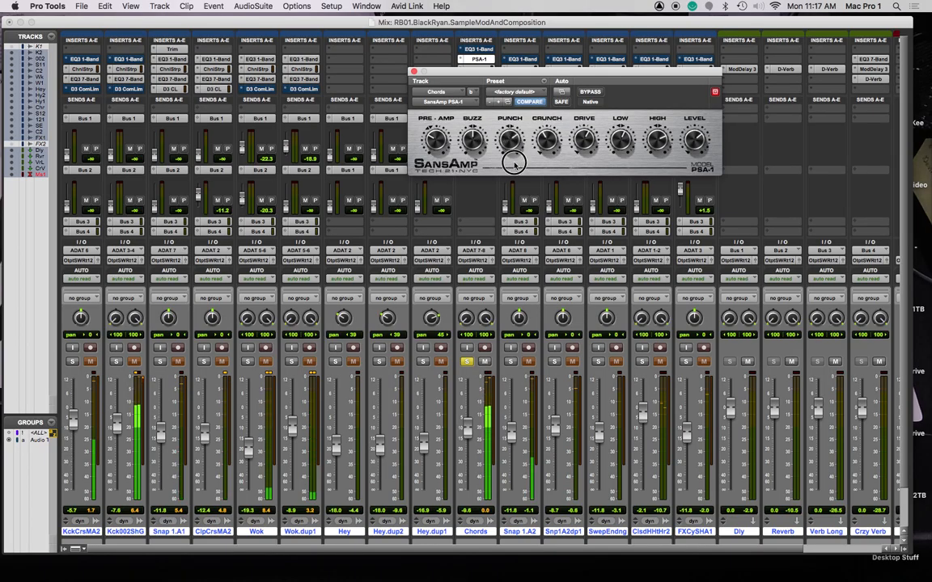
click(413, 72)
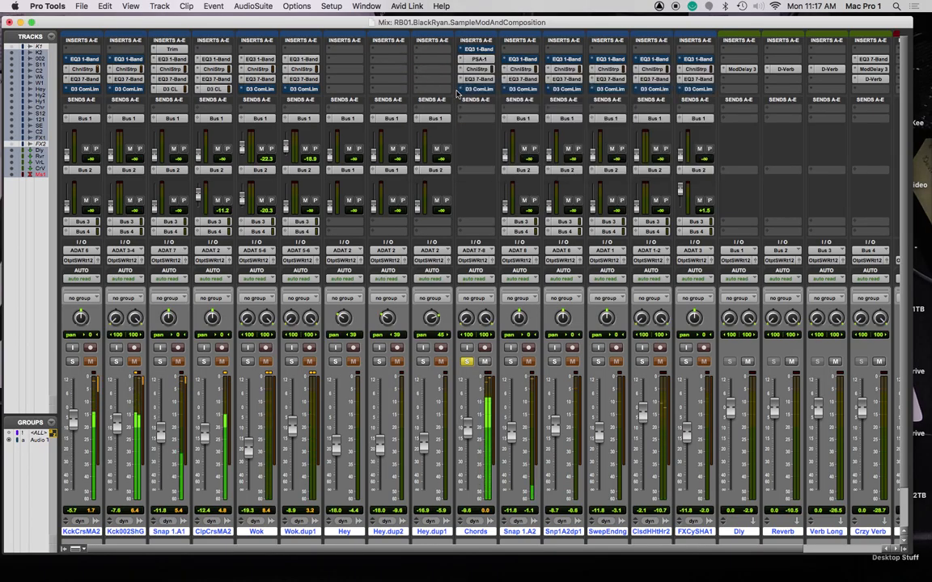
Activate the Chords EQ3 1-Band as a 12 dB/oct high-pass with a lowered cutoff, and unsolo Chords with its fader at -4.3 dB
click(479, 50)
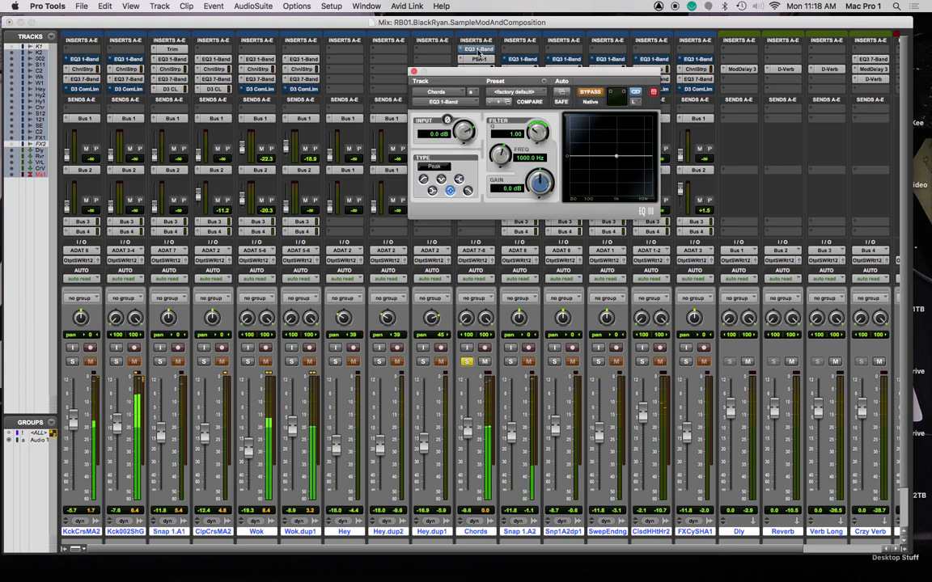
click(591, 92)
click(424, 180)
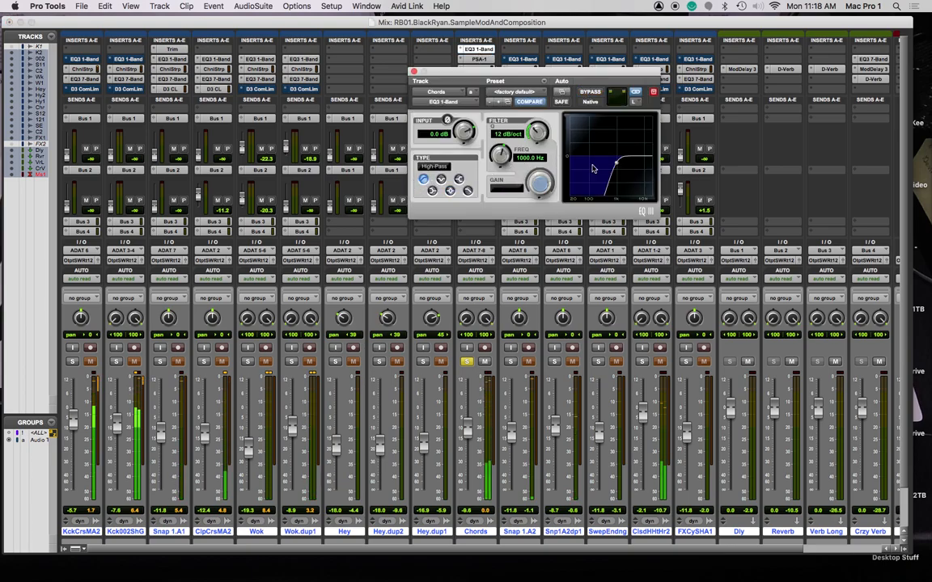
drag(617, 166, 590, 166)
click(414, 71)
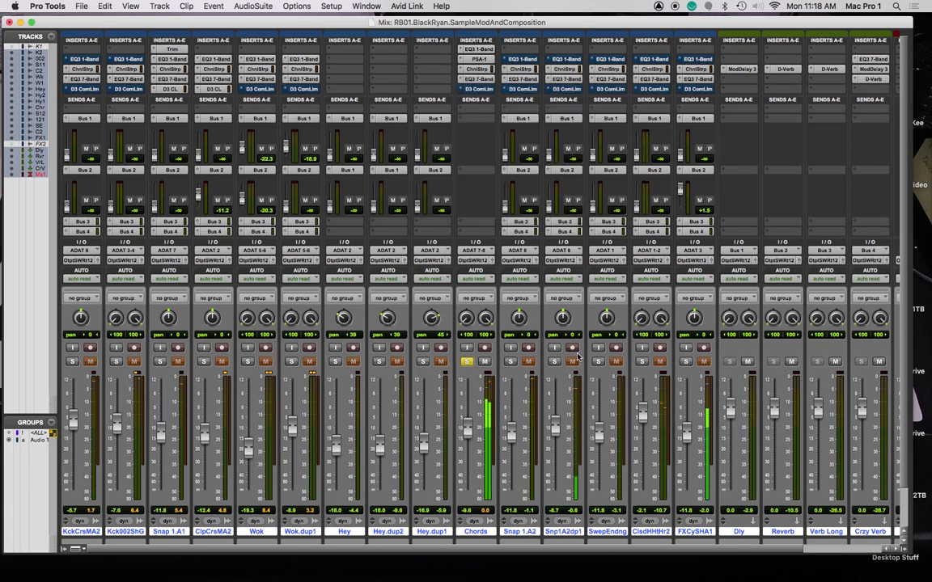
click(467, 361)
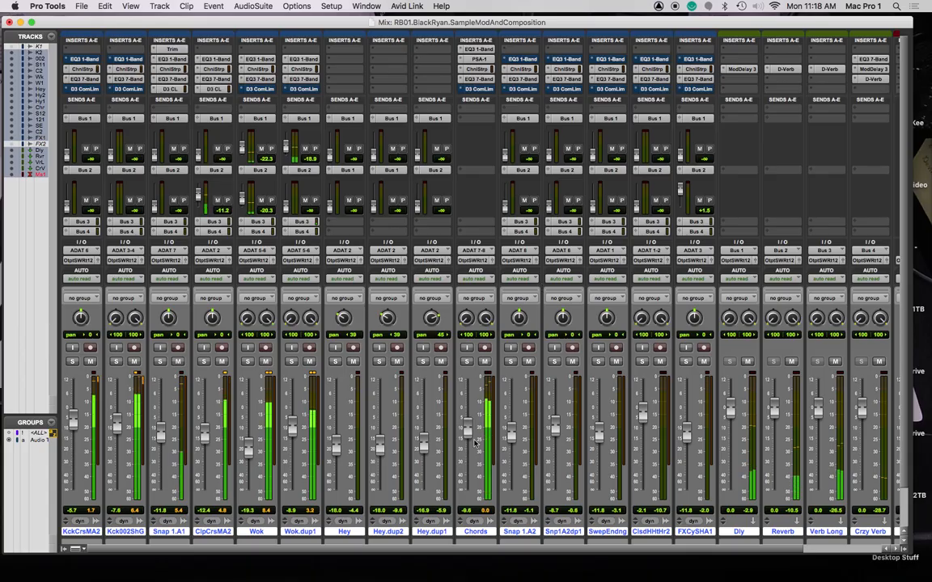
drag(468, 429, 469, 418)
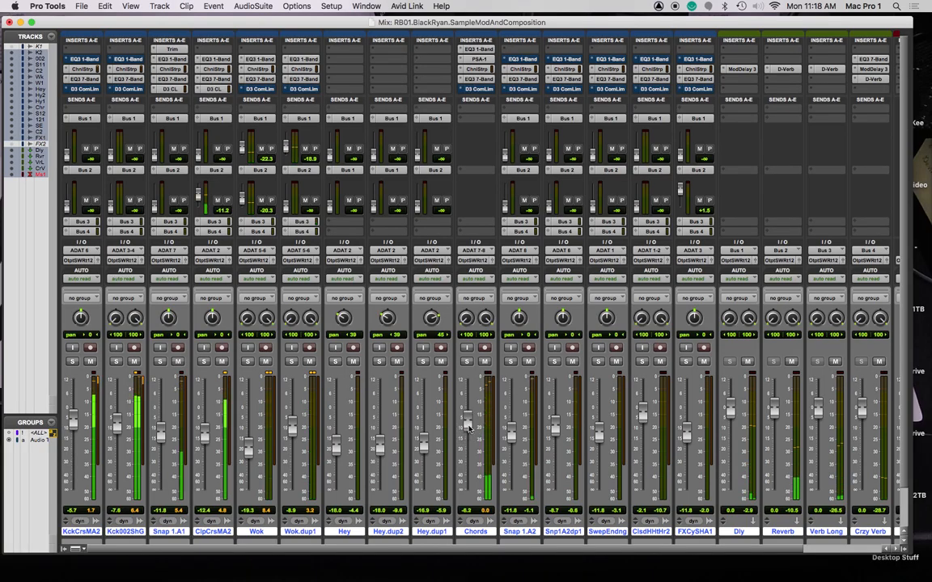
Add sends to mono Bus 1, Bus 2, Bus 3 and Bus 4 on the Chords track, in send slots b to e
click(473, 119)
mouse_move(493, 128)
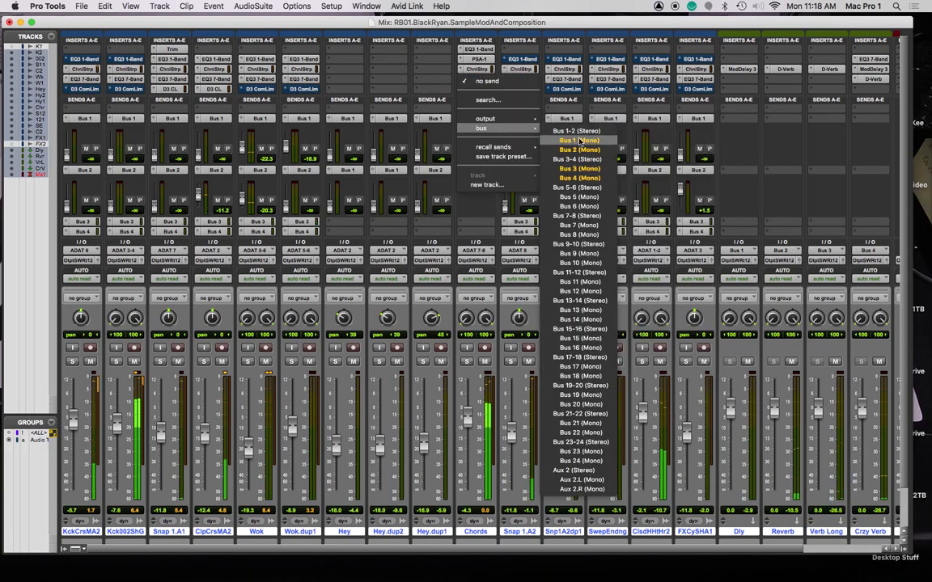
click(579, 141)
click(462, 171)
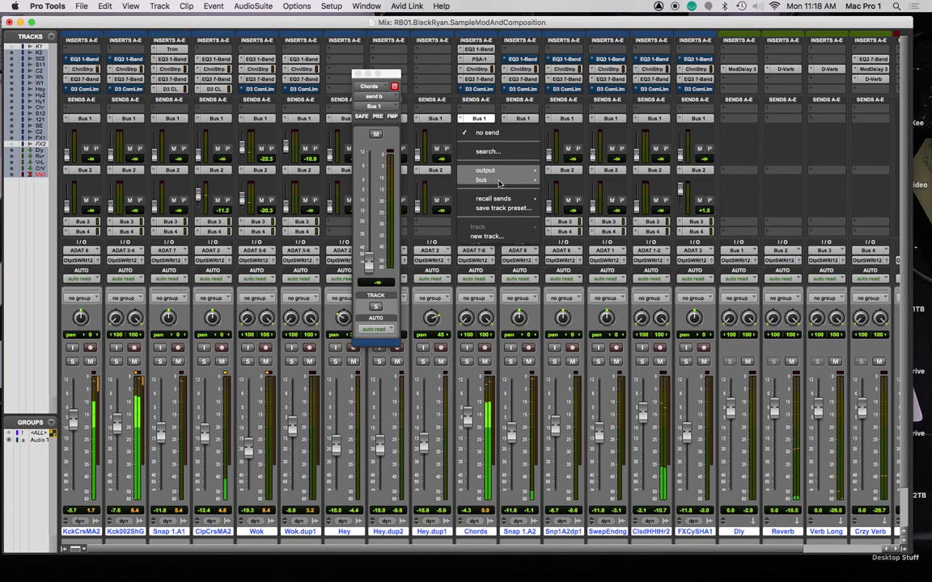
mouse_move(499, 182)
click(580, 202)
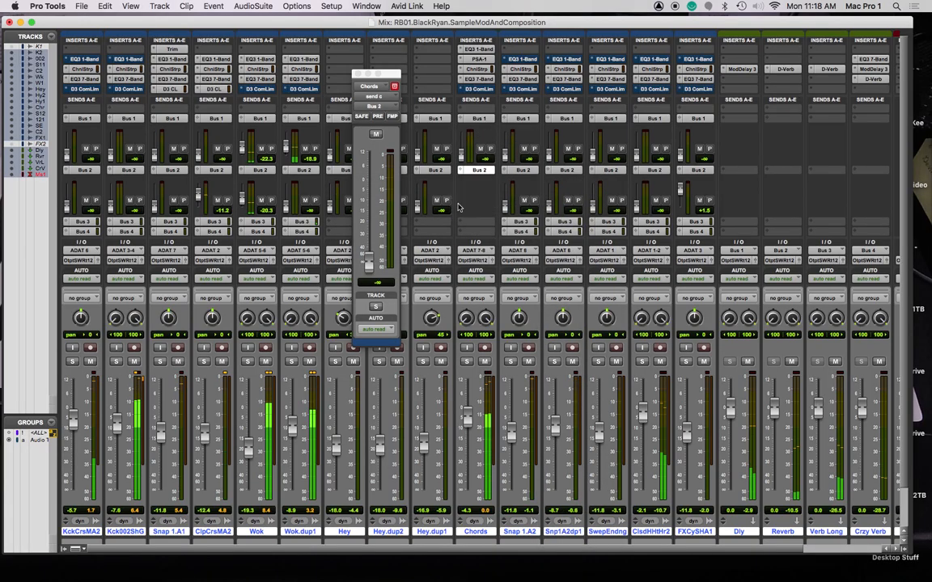
click(467, 230)
mouse_move(505, 231)
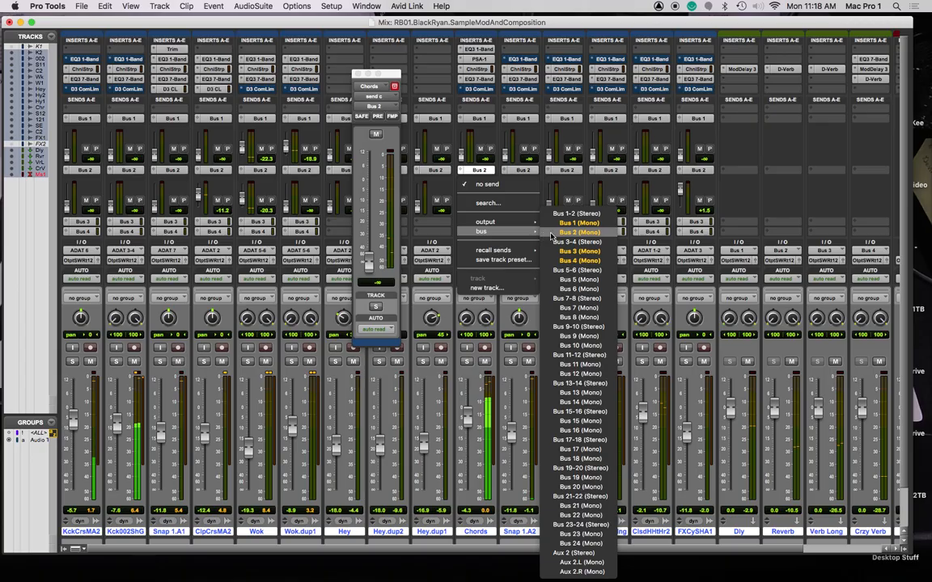
click(573, 252)
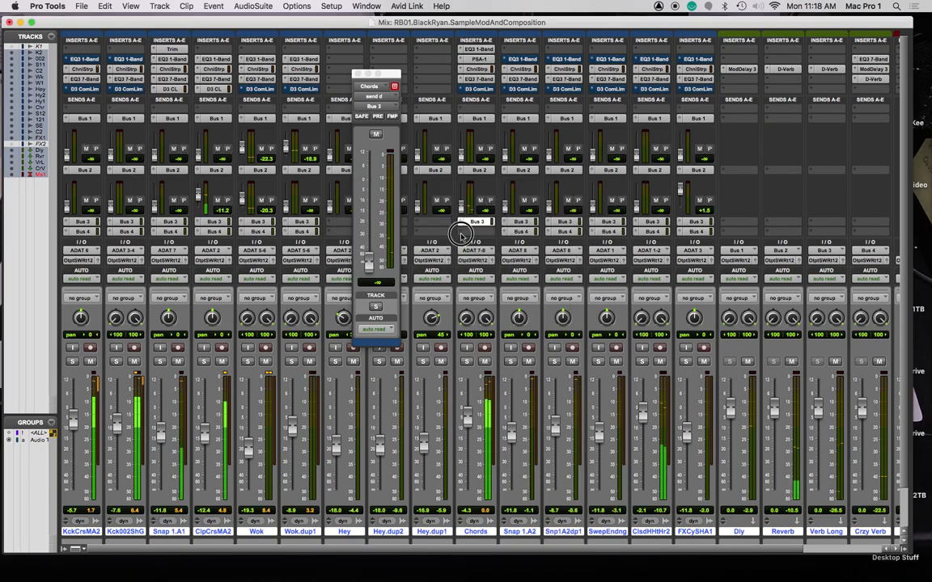
click(461, 233)
mouse_move(490, 243)
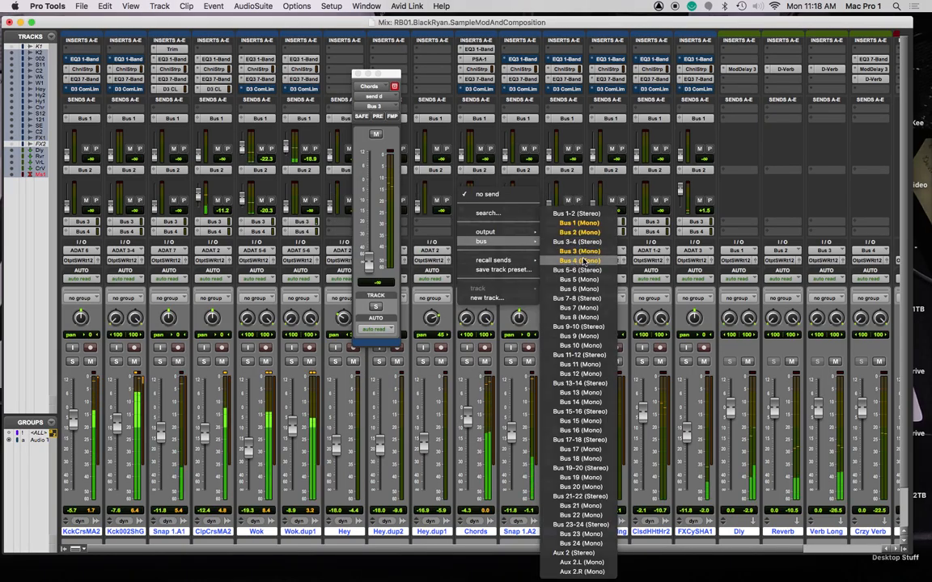
click(584, 261)
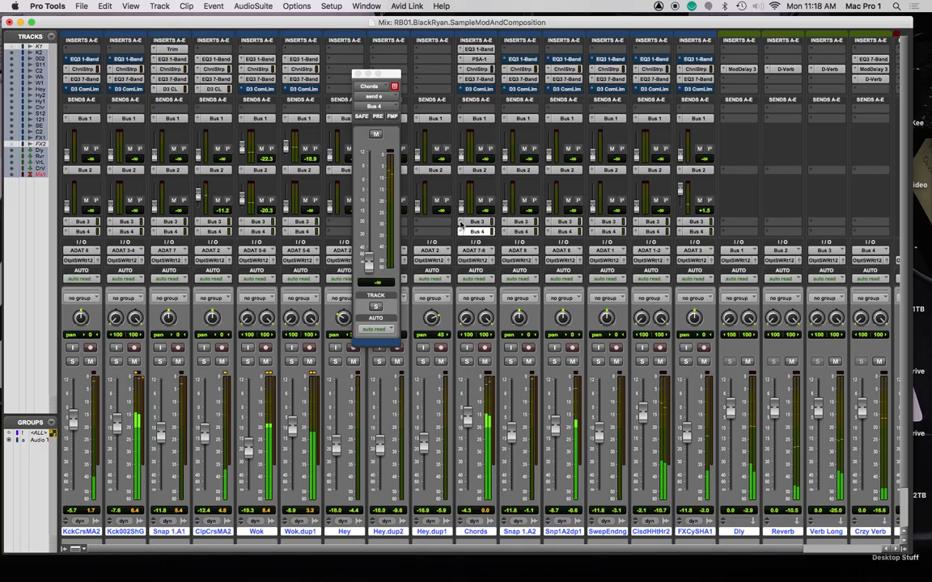
Raise the Chords send to Bus 3 to -17.2 dB
click(461, 230)
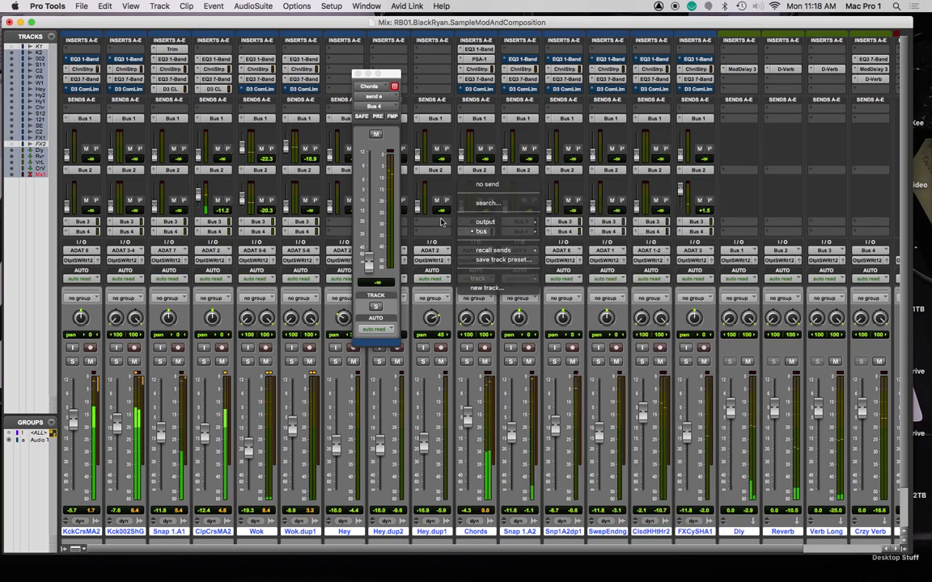
click(476, 222)
drag(368, 260, 373, 223)
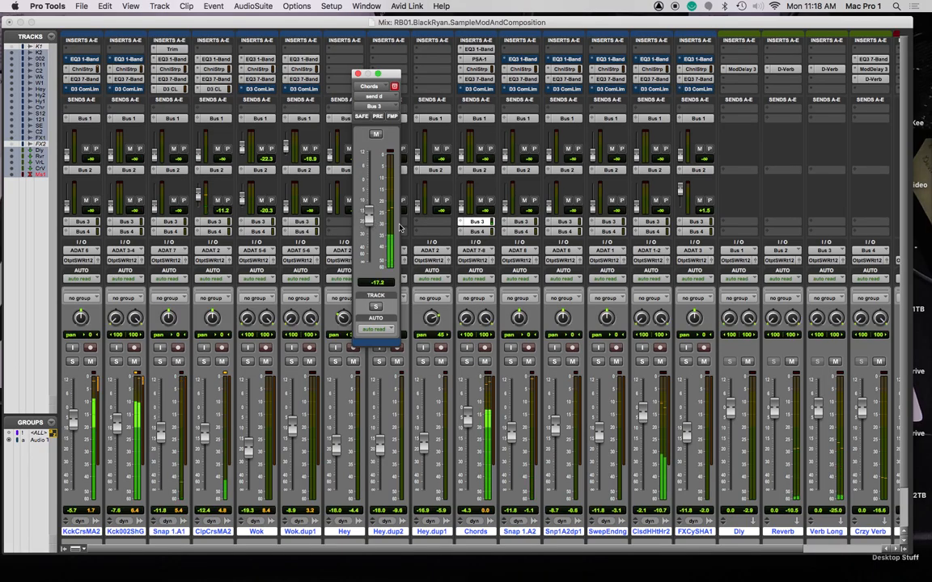
Insert an EQ3 7-Band on Verb Long, cutting 12 dB at 68.5 Hz, boosting 1.3 dB at 479 Hz and cutting about 3 dB near 1.02 kHz
scroll(745, 94, right, 4)
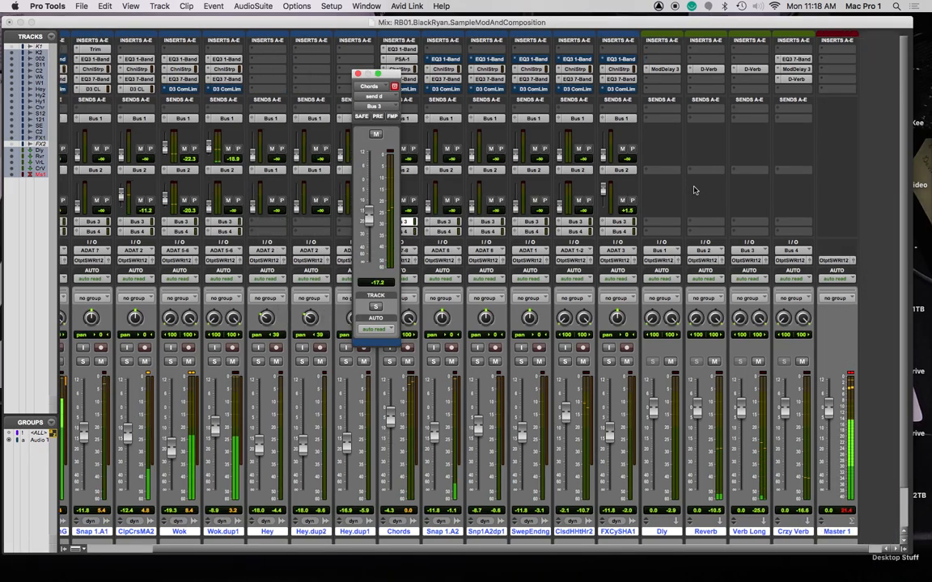
click(746, 88)
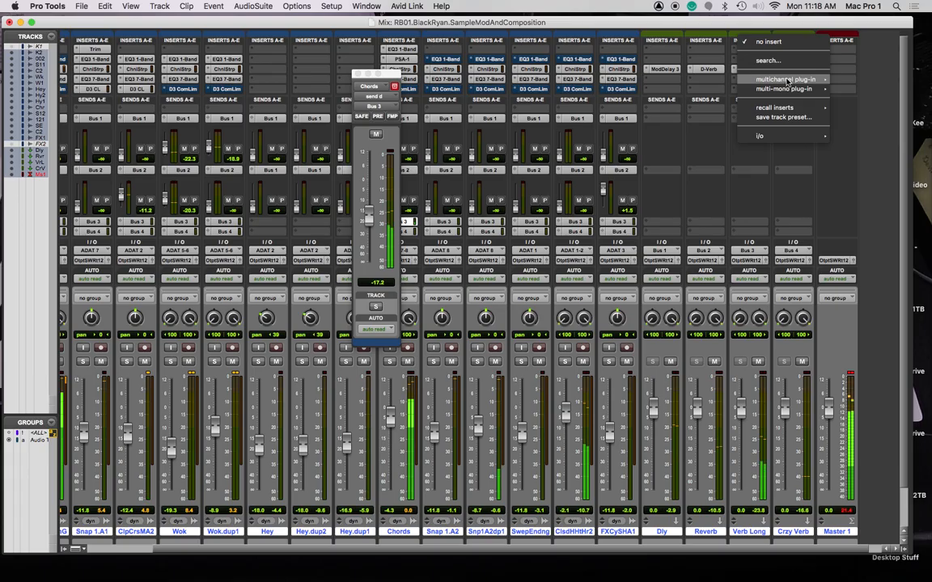
mouse_move(789, 80)
mouse_move(852, 81)
click(781, 119)
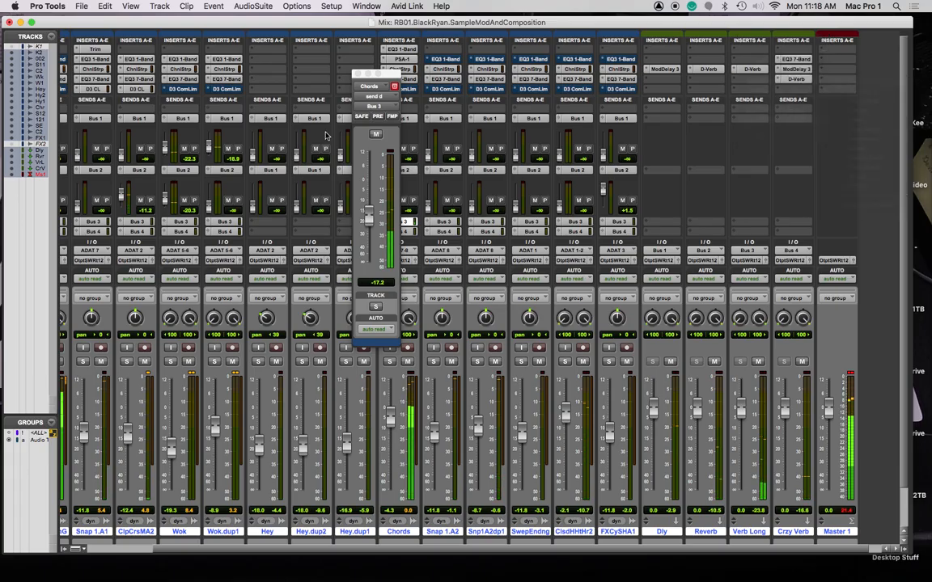
drag(621, 170, 611, 200)
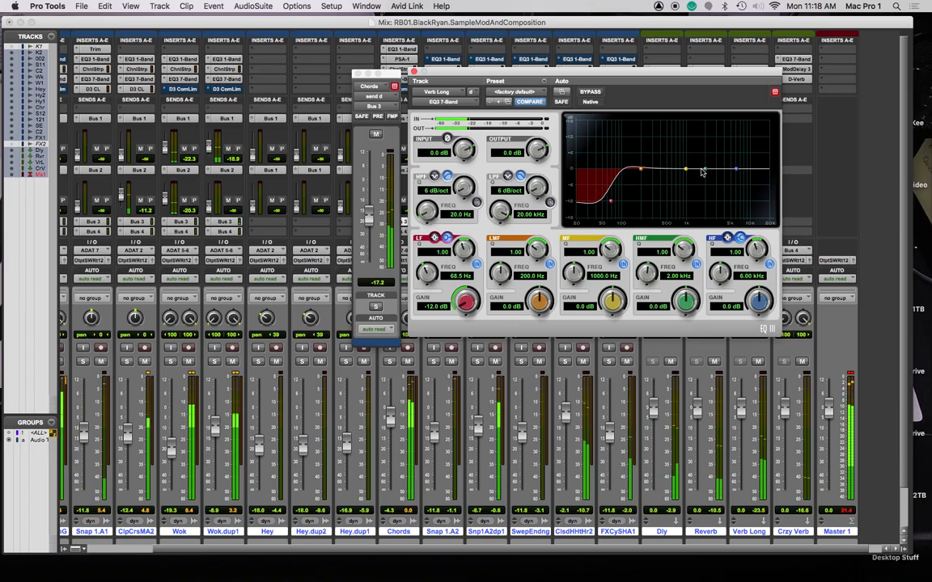
drag(640, 169, 666, 168)
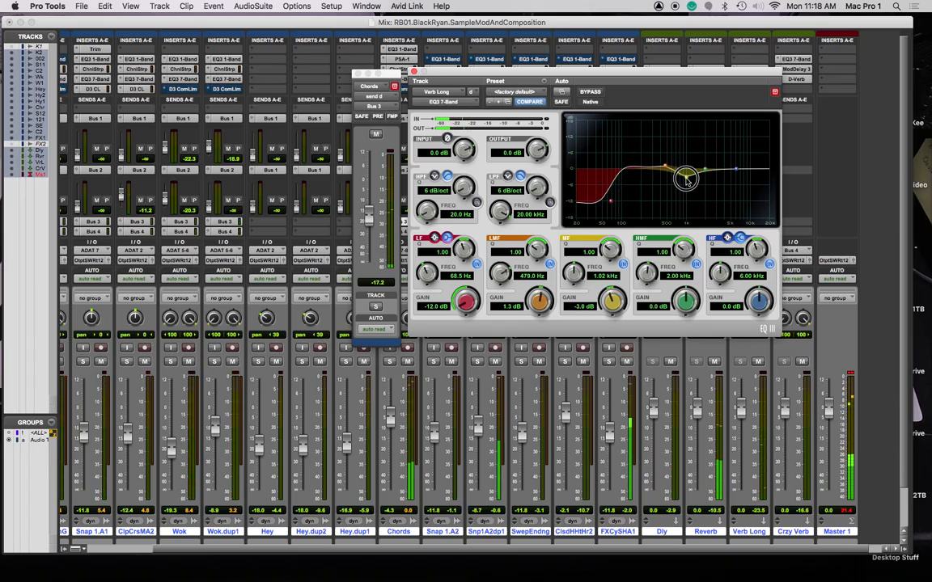
click(413, 71)
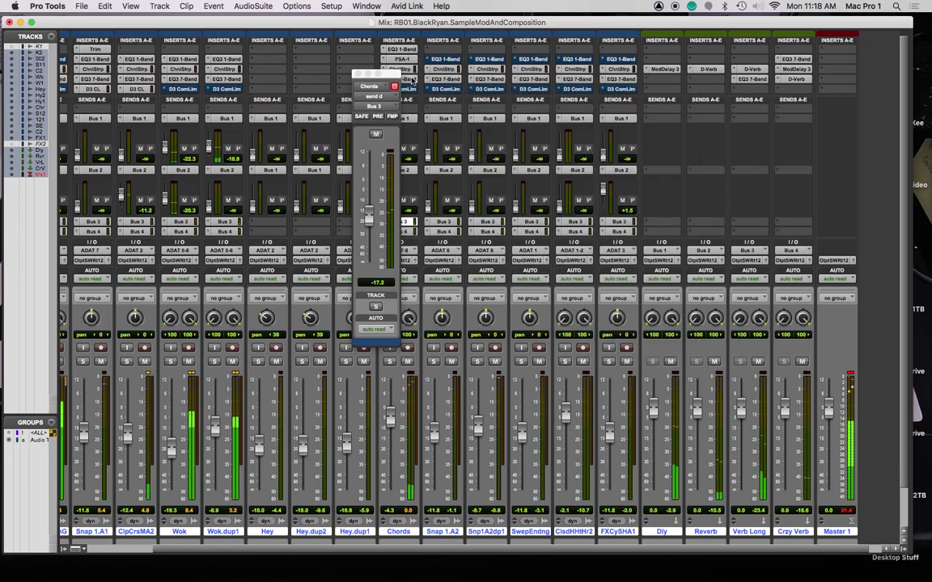
Set the Chords sends to -36.5 dB for Bus 1, -20.3 dB for Bus 2 and -24.7 dB for Bus 4
click(357, 74)
drag(384, 156, 384, 148)
drag(385, 205, 386, 198)
drag(382, 150, 382, 153)
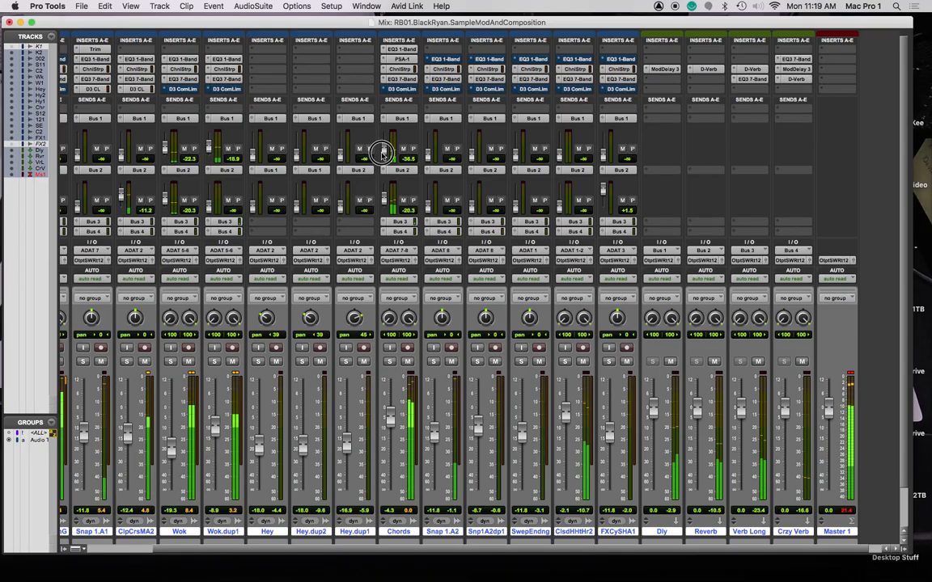
click(396, 231)
drag(368, 261, 370, 229)
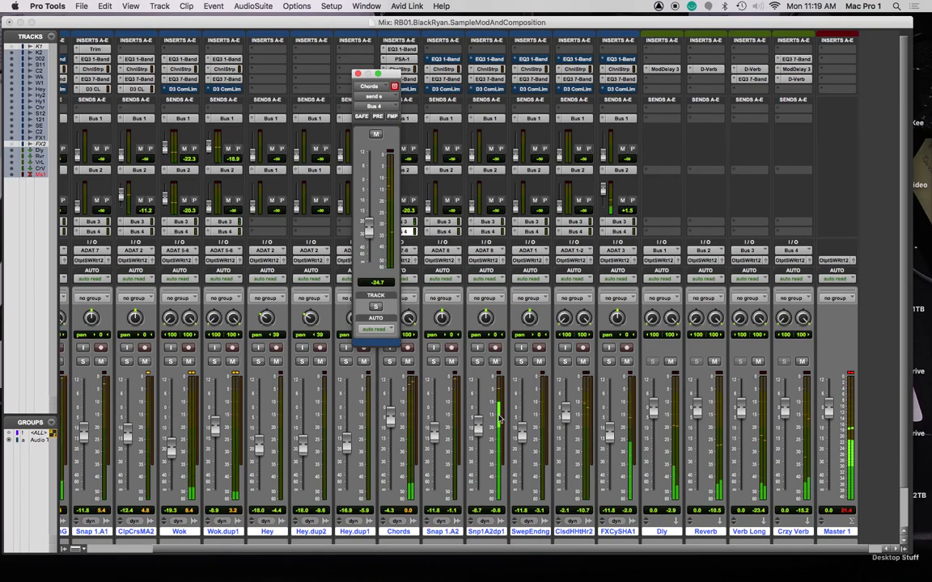
Solo the Snp1A2dp1 track and move it between ClpCrsMA2 and Wok
click(478, 362)
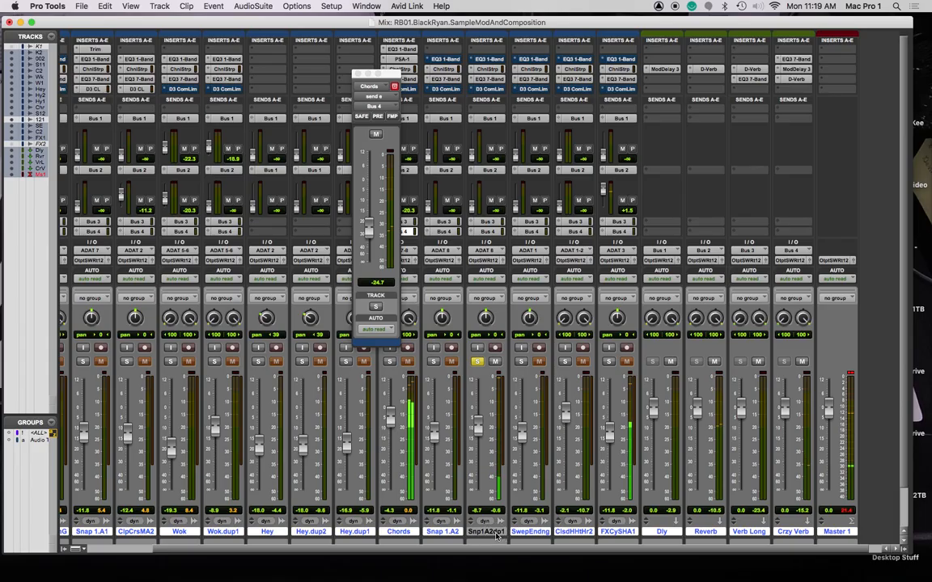
click(495, 532)
drag(492, 534, 167, 535)
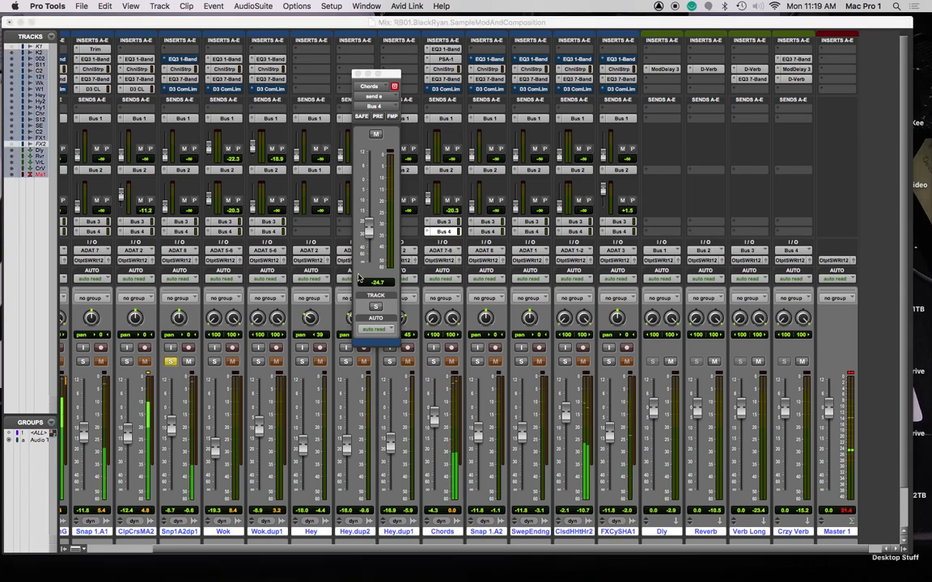
Activate the EQ3 1-Band on Snp1A2dp1 as a 12 dB/oct high-pass filter at 161.1 Hz
click(182, 59)
click(591, 95)
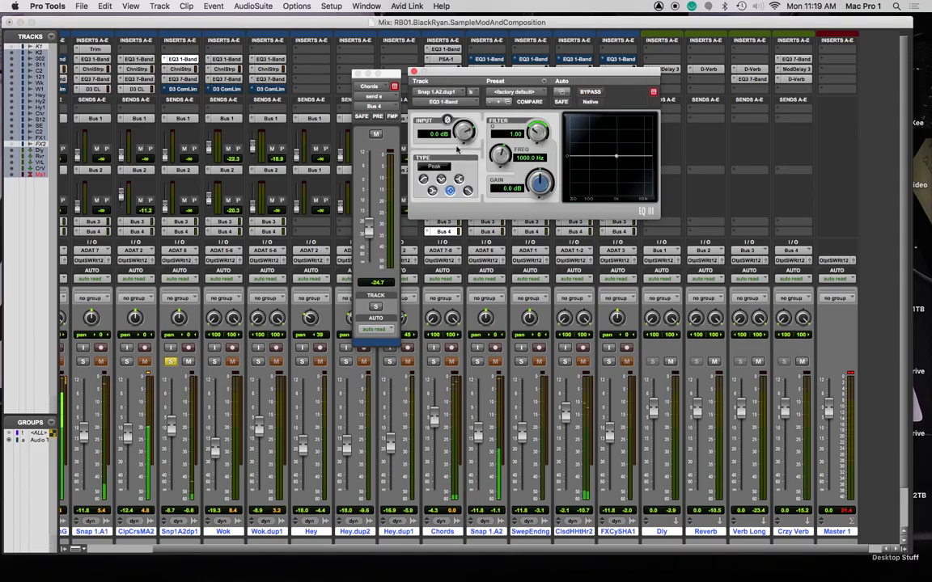
click(423, 179)
drag(616, 164, 596, 170)
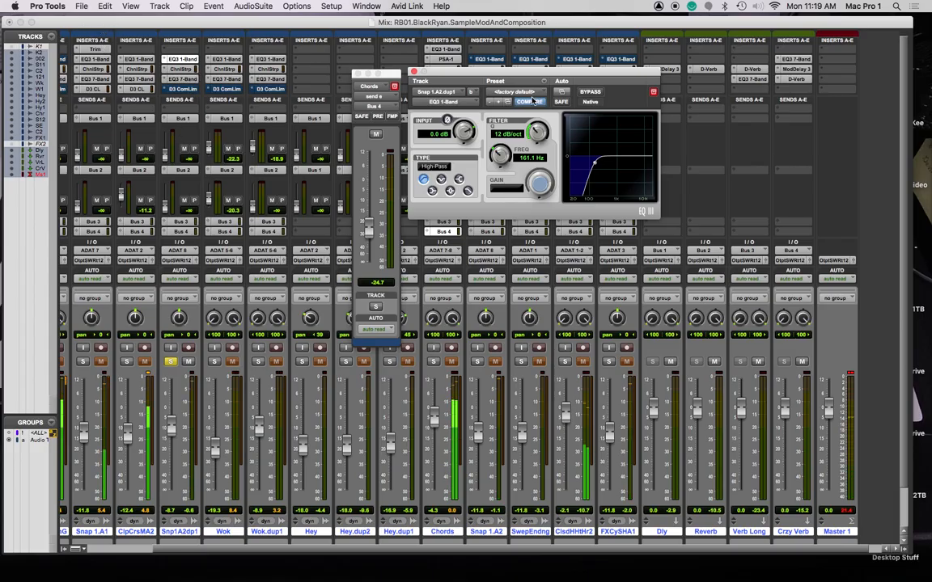
Boost the low-mid band of the Snp1A2dp1 EQ3 7-Band by 3.7 dB at 258.9 Hz
click(182, 79)
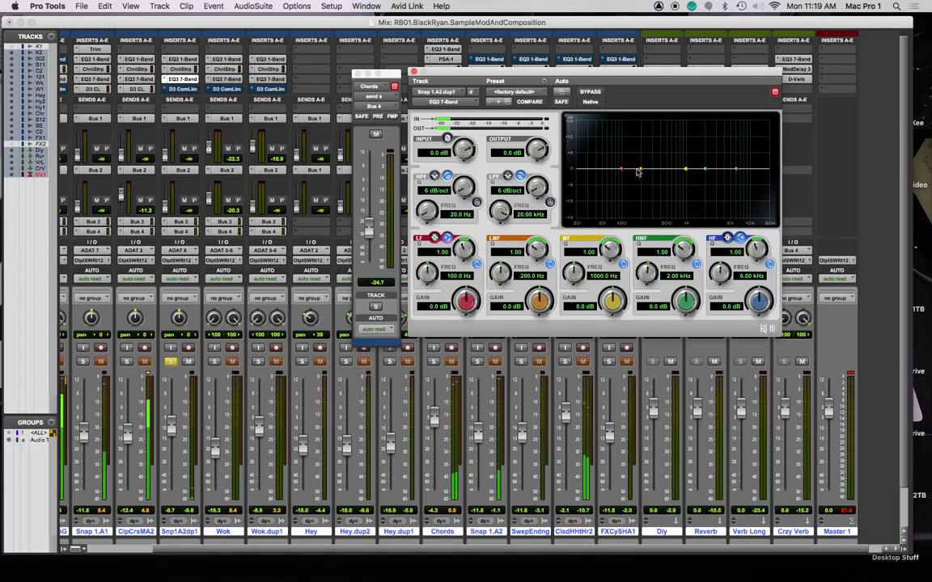
mouse_move(642, 166)
mouse_down()
mouse_move(659, 156)
mouse_move(648, 157)
mouse_up()
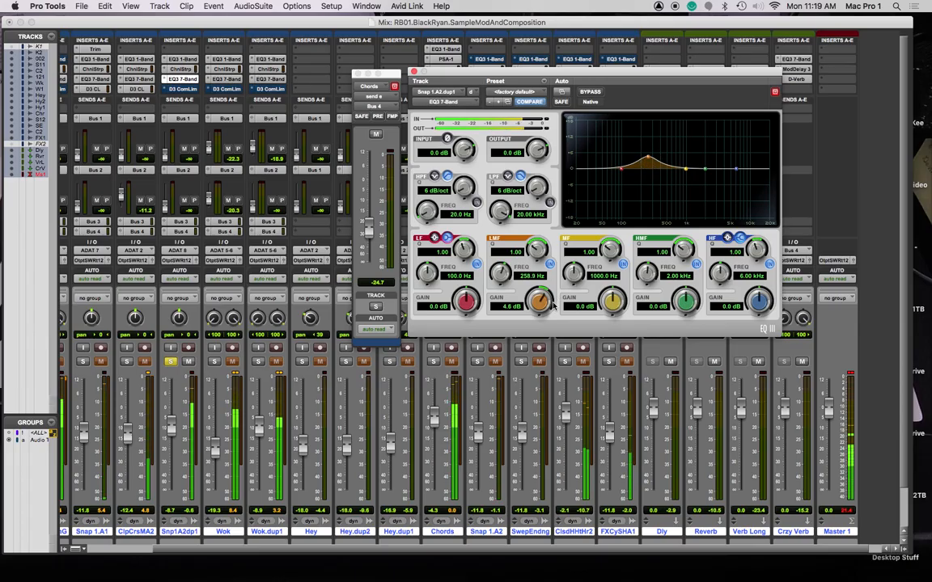
drag(538, 302, 541, 313)
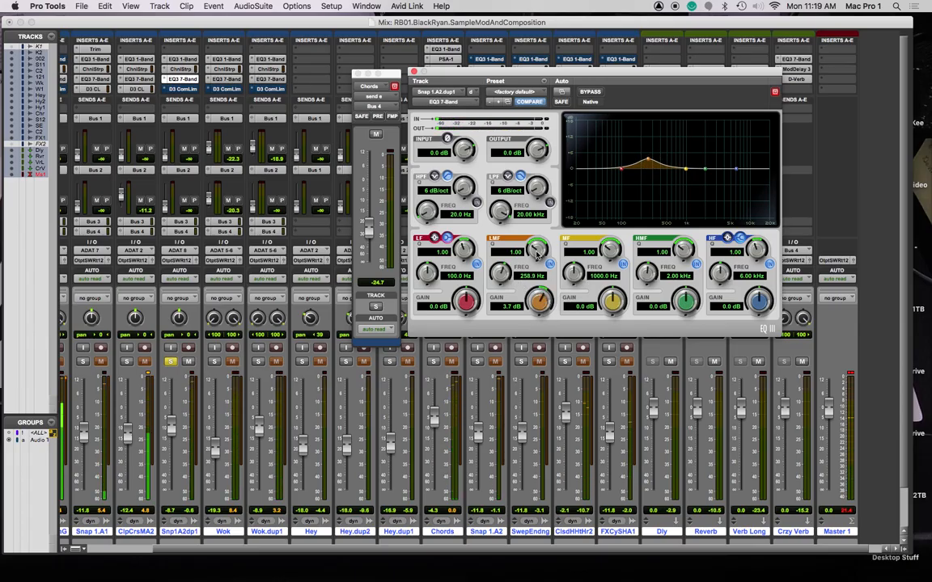
Set the Snp1A2dp1 EQ3 7-Band low-mid band to 254.7 Hz with Q 0.54, and low-pass at 18.29 kHz with a 24 dB/oct slope
drag(501, 273, 534, 284)
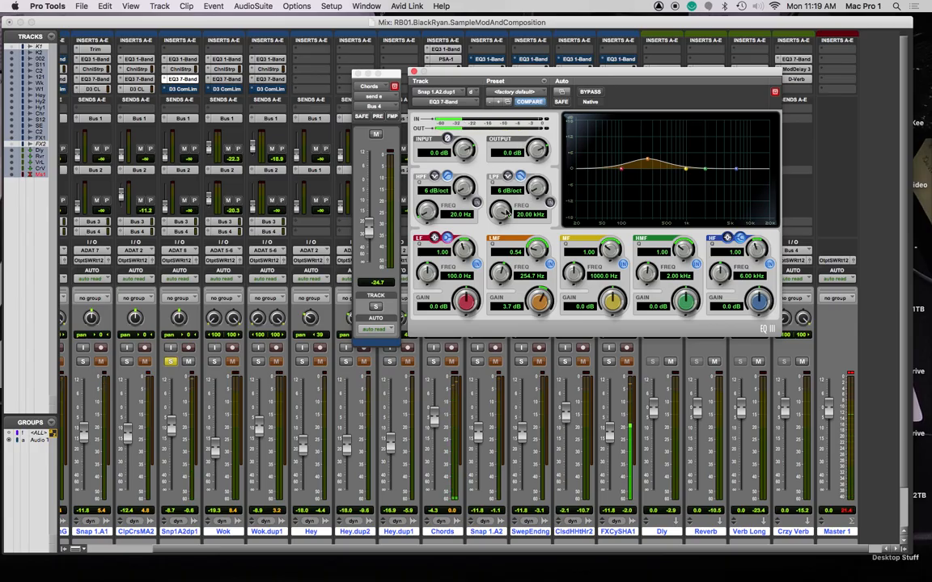
drag(501, 212, 511, 253)
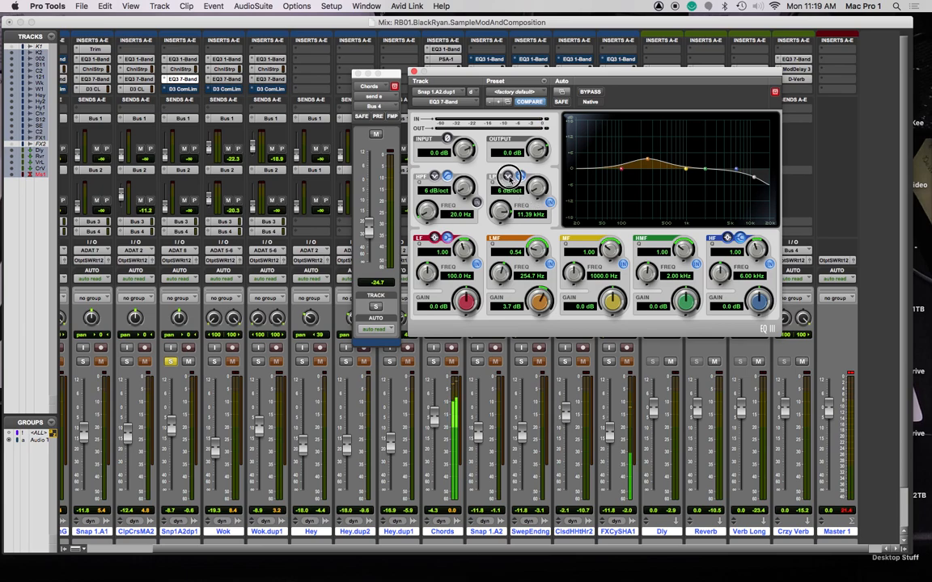
drag(540, 153, 531, 111)
drag(500, 221, 505, 191)
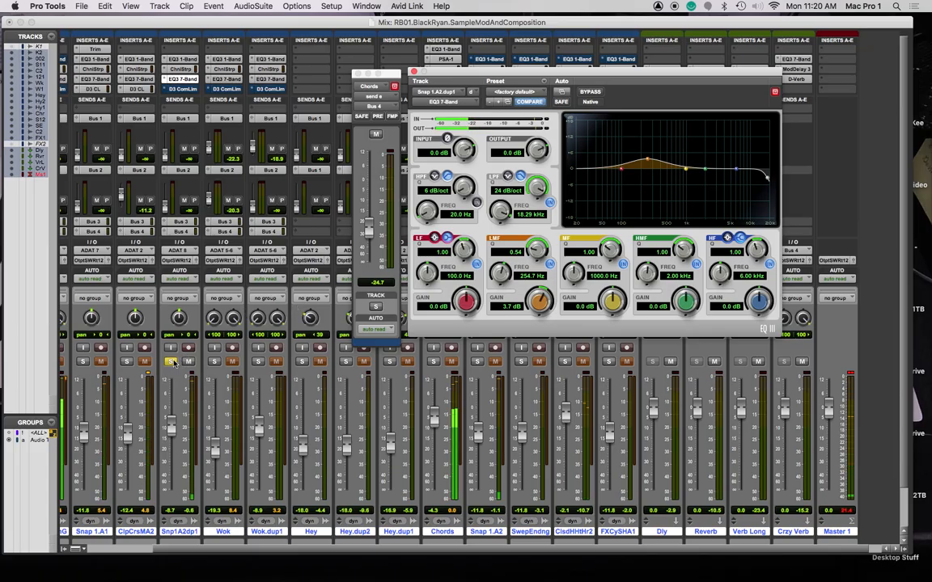
Set the Snp1A2dp1 fader to -3.8 dB, its Bus 2 send to -12.5 dB and Bus 3 send to -21.0 dB, and raise its Bus 4 send
drag(173, 426, 171, 416)
drag(164, 206, 164, 203)
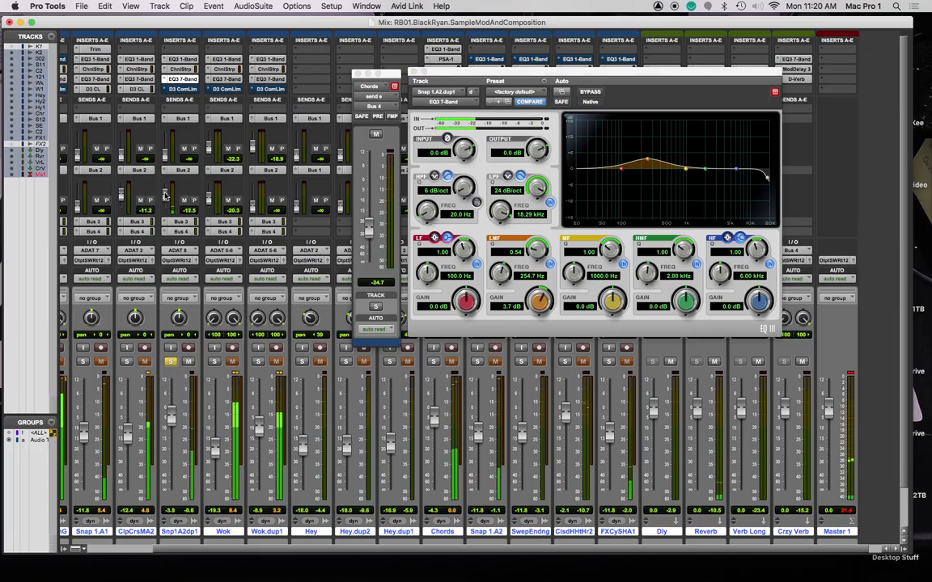
click(179, 231)
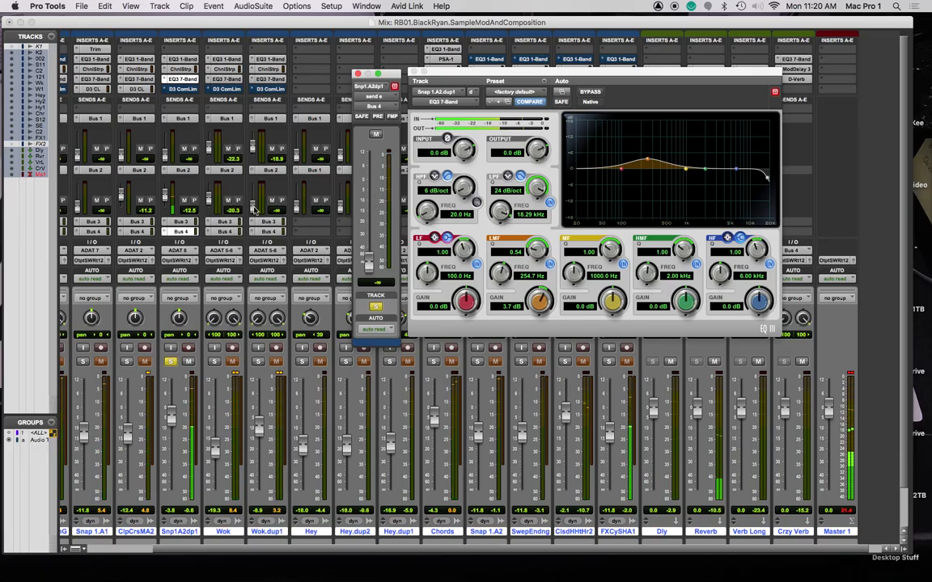
drag(368, 262, 368, 223)
click(180, 221)
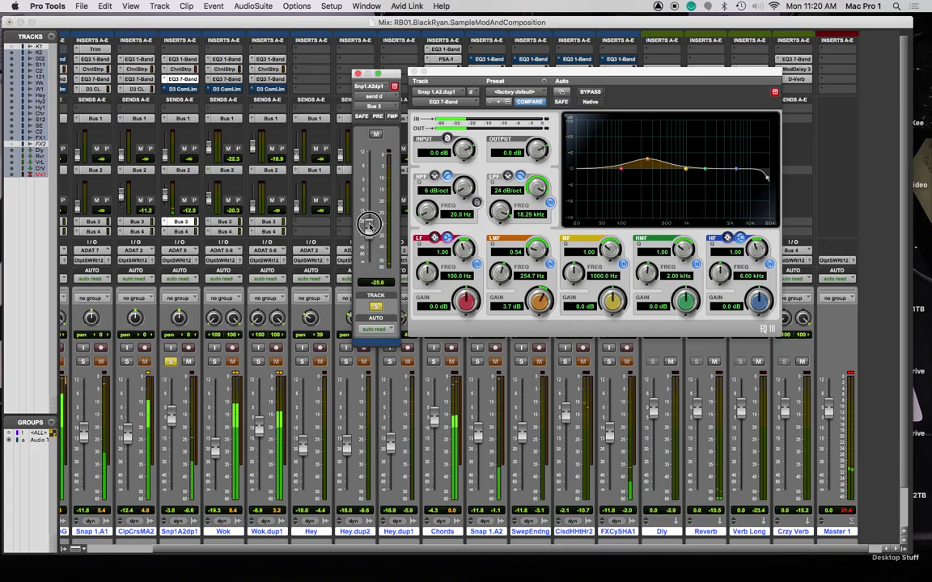
Unsolo the Snp1A2dp1 track and close its EQ and send windows
click(170, 363)
click(413, 72)
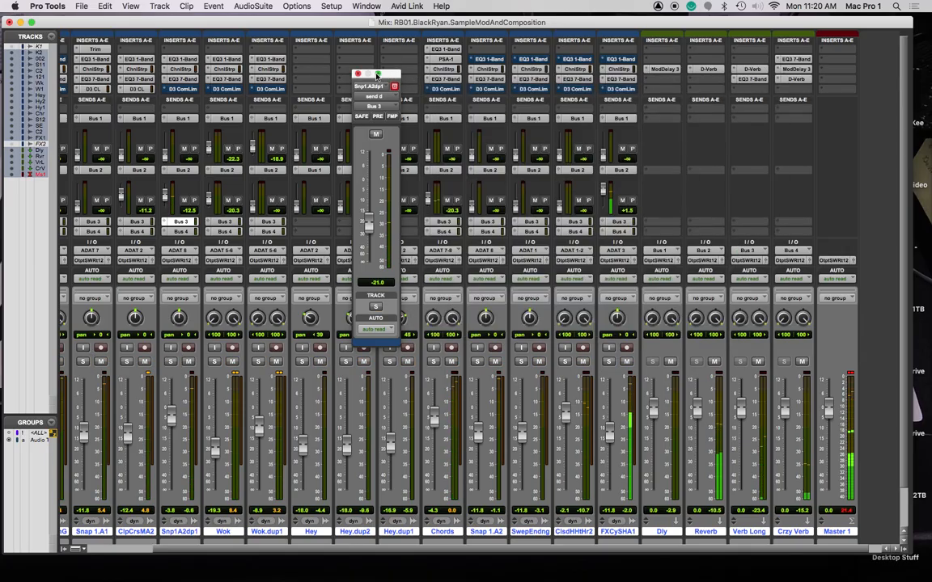
click(358, 74)
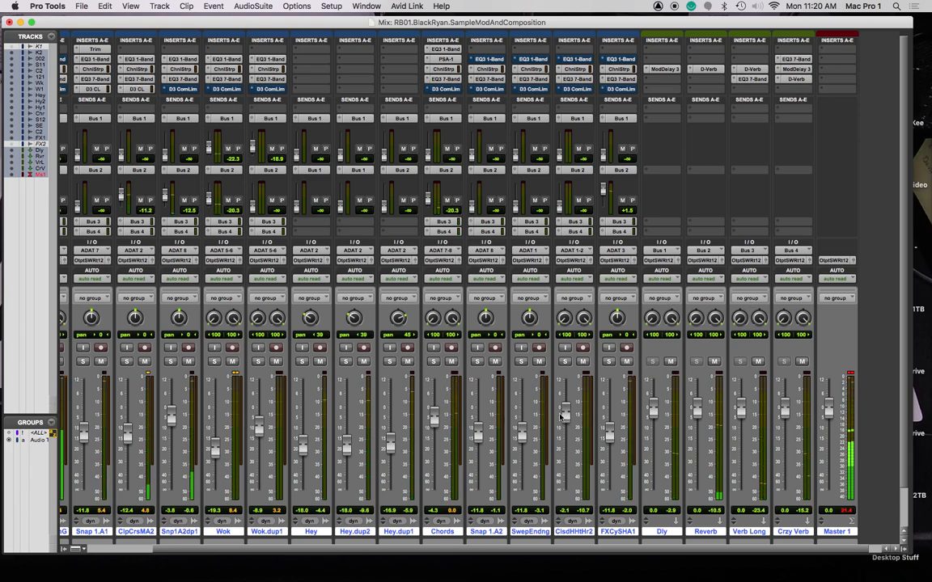
Set the Hey, Hey.dup2 and Hey.dup1 sends to -20.3, -38.5 and -36.5 dB in the first slot and -15.1, -13.8 and -16.3 dB in the second
scroll(249, 421, left, 3)
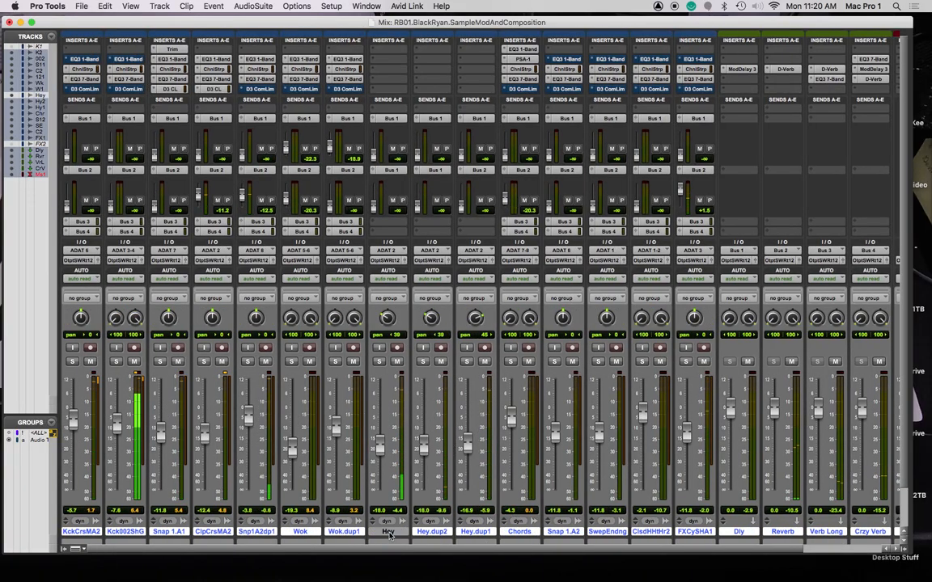
click(389, 531)
shift+click(475, 531)
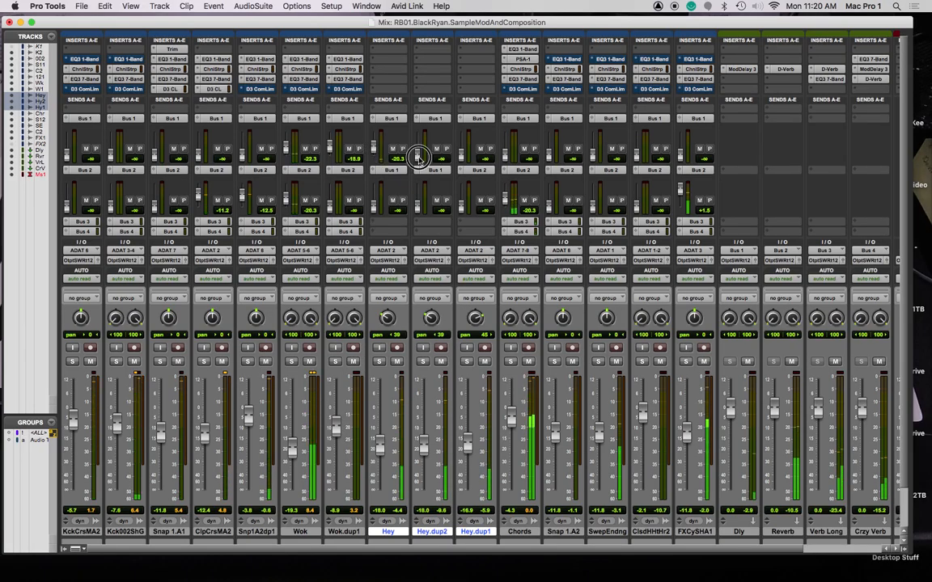
drag(417, 152, 462, 155)
drag(374, 209, 462, 202)
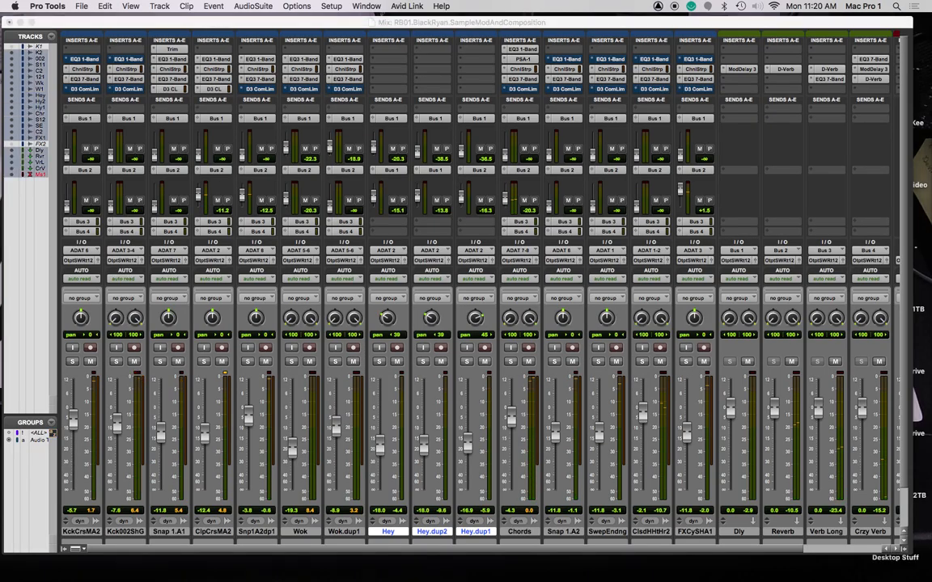
Start playback and add a Bus 3 (Mono) send to the Hey, Hey.dup2 and Hey.dup1 tracks together
key(space)
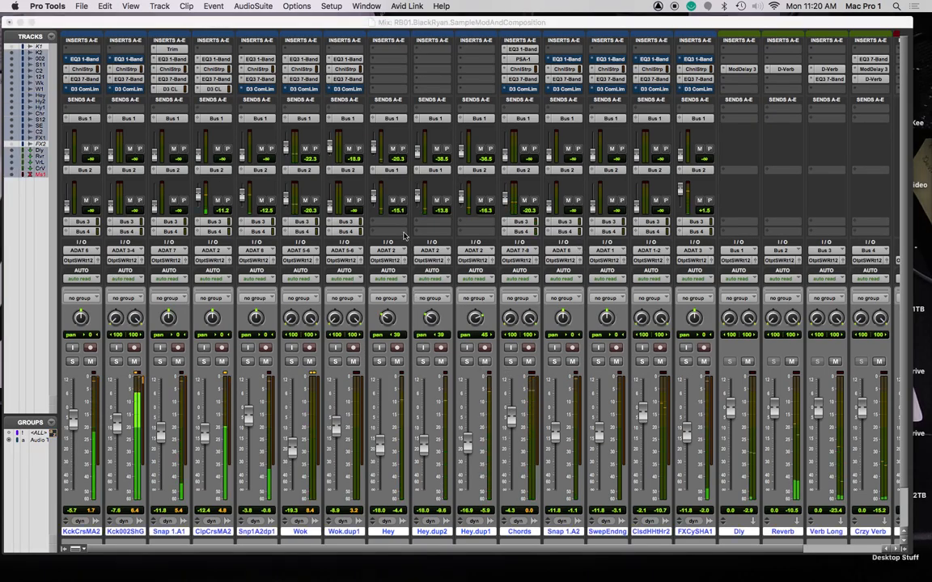
click(377, 225)
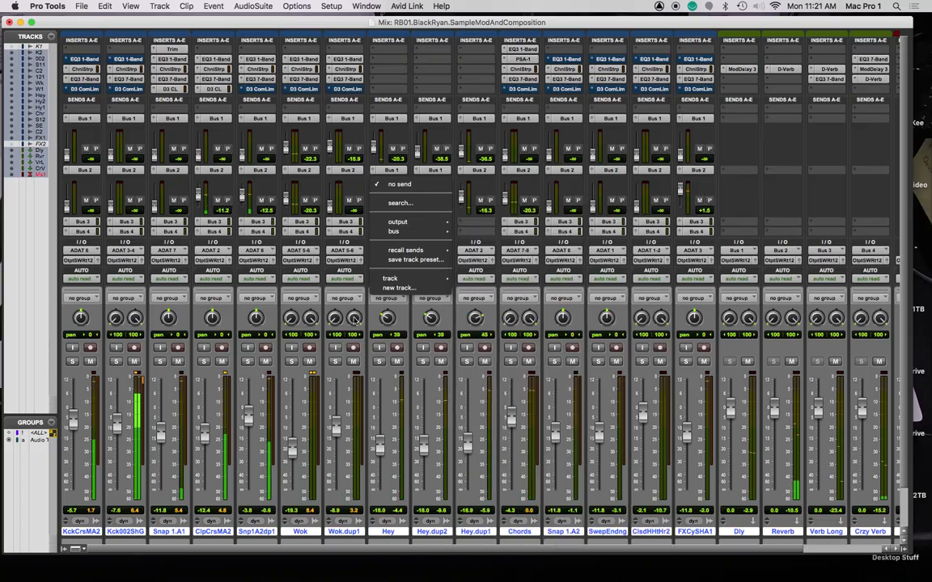
click(394, 550)
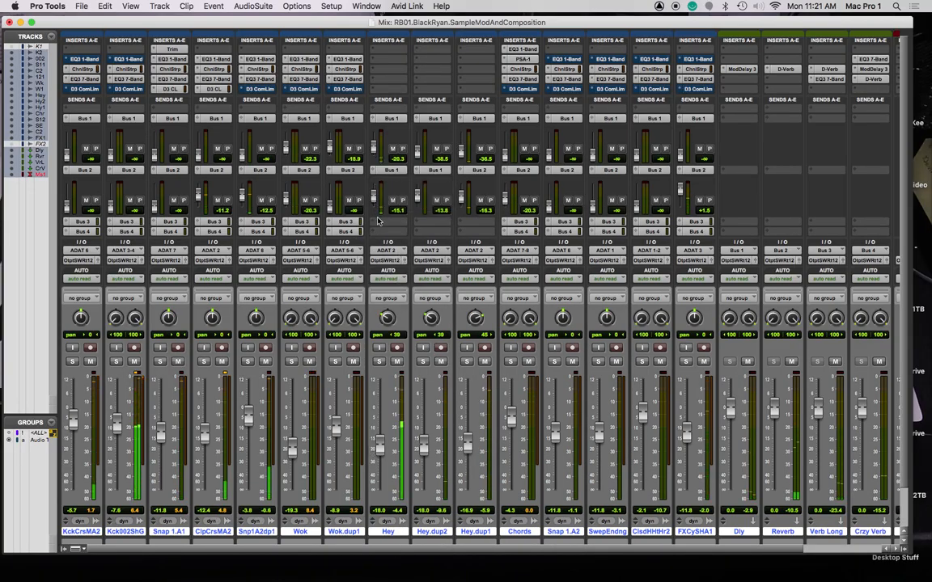
click(389, 531)
shift+click(472, 533)
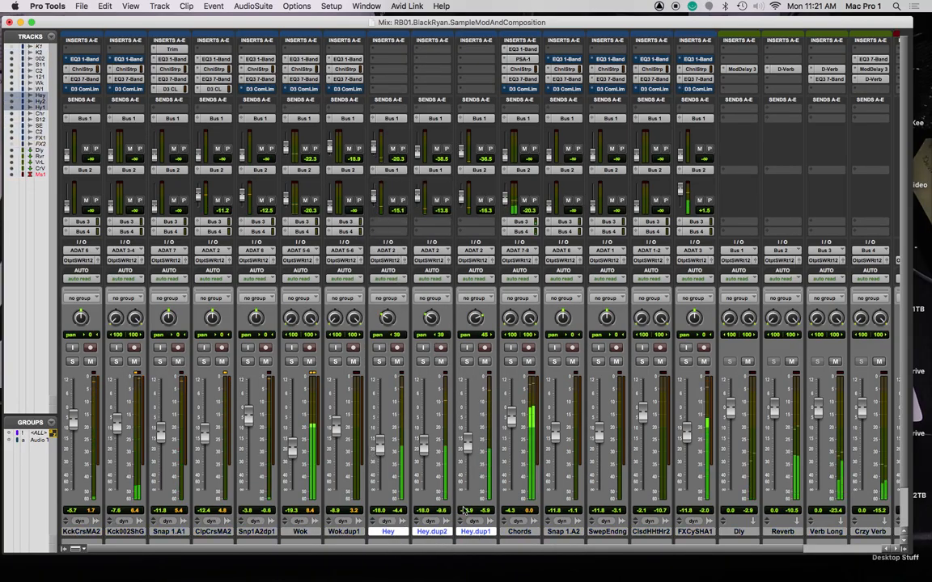
click(373, 223)
mouse_move(398, 232)
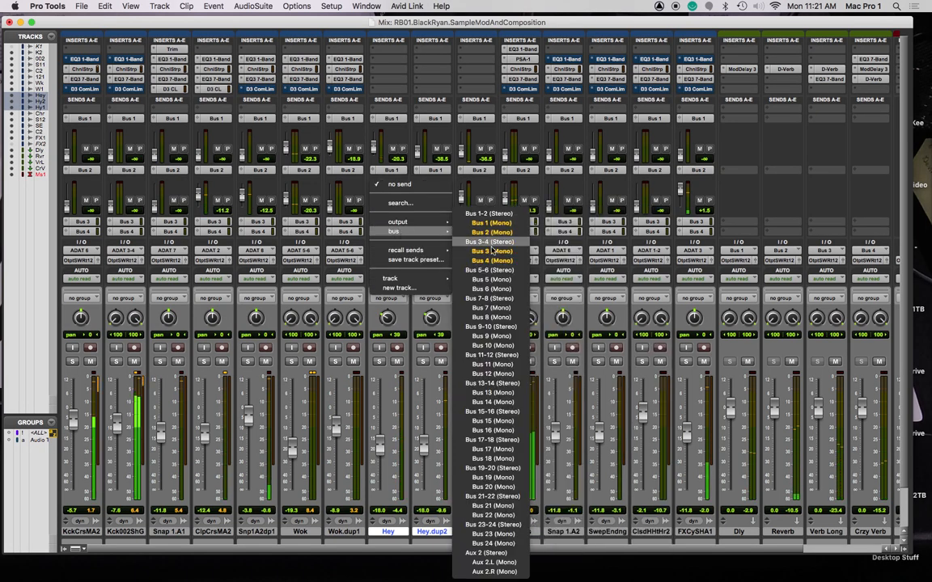
click(490, 252)
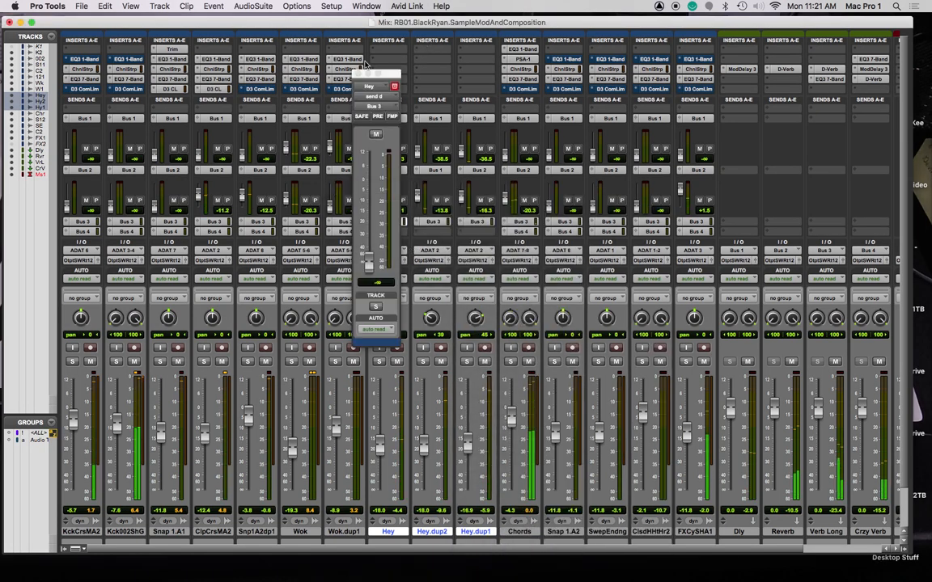
click(357, 73)
Add a Bus 4 (Mono) send to the three selected Hey tracks in the next free send slot
click(380, 232)
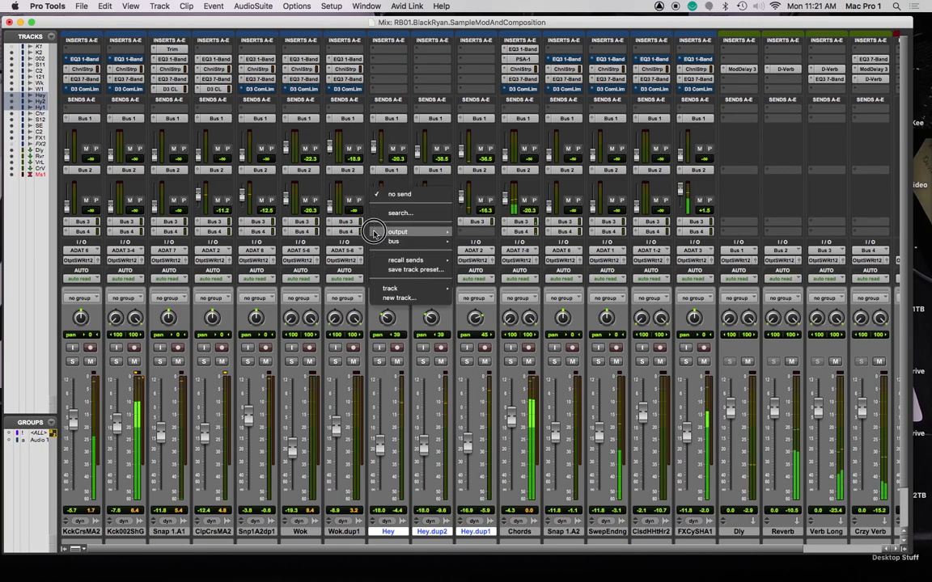
mouse_move(404, 244)
click(495, 144)
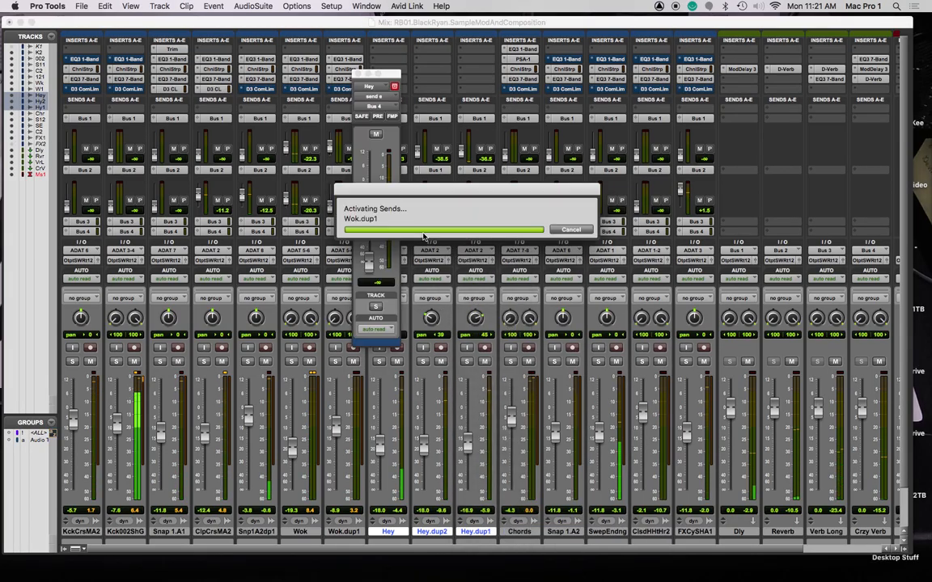
click(357, 73)
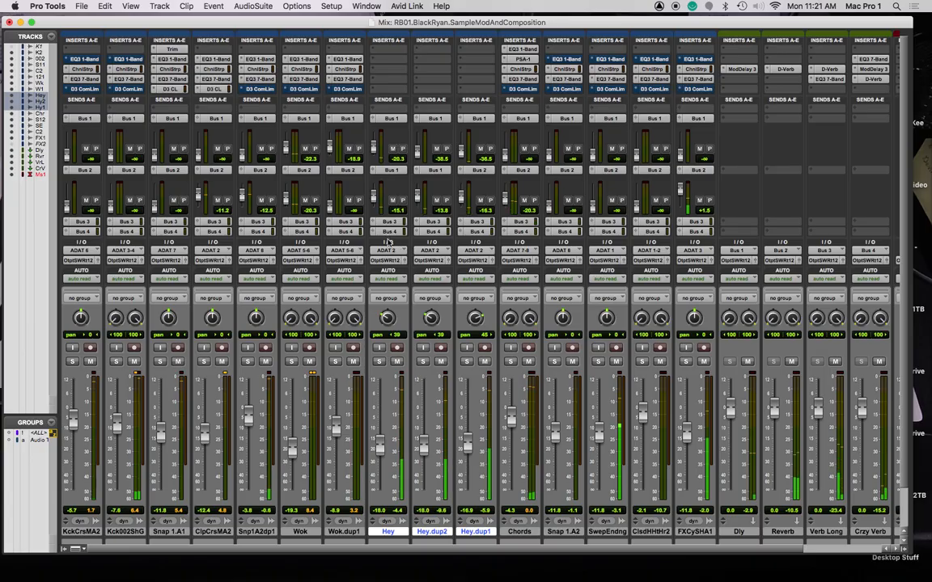
Raise the Bus 4 sends of the Hey tracks, with Hey at about -23.9 dB and Hey.dup1 at -33.5 dB
click(386, 233)
drag(372, 259, 368, 227)
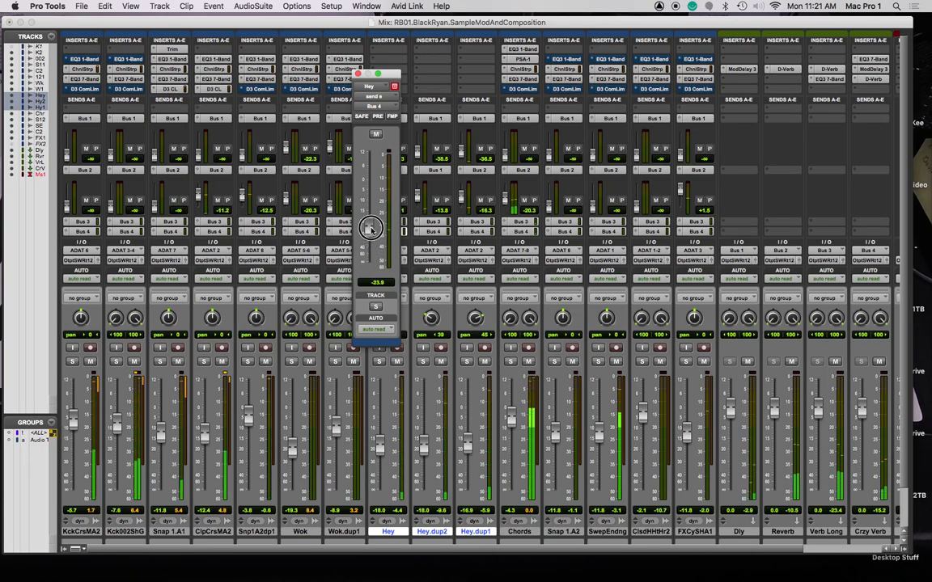
click(433, 232)
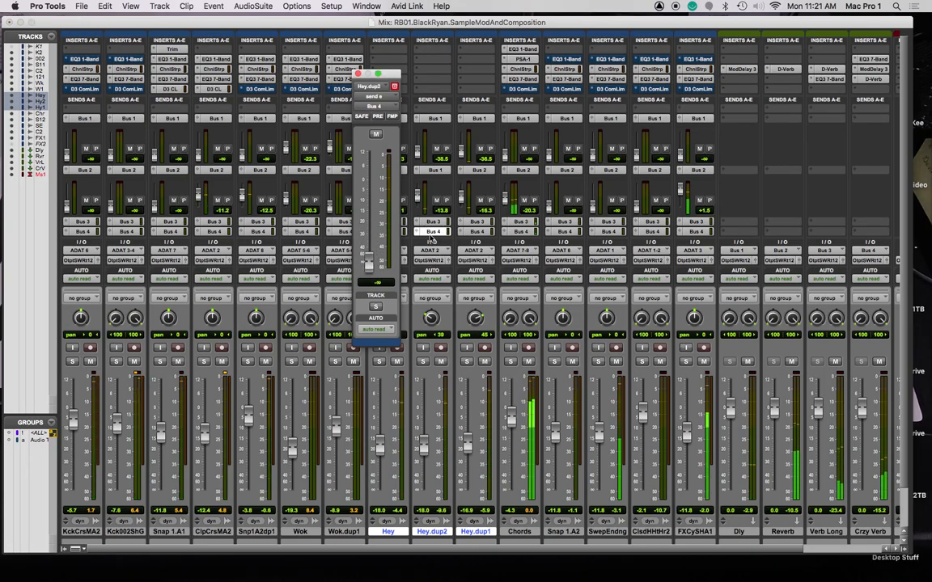
drag(369, 260, 370, 241)
click(469, 233)
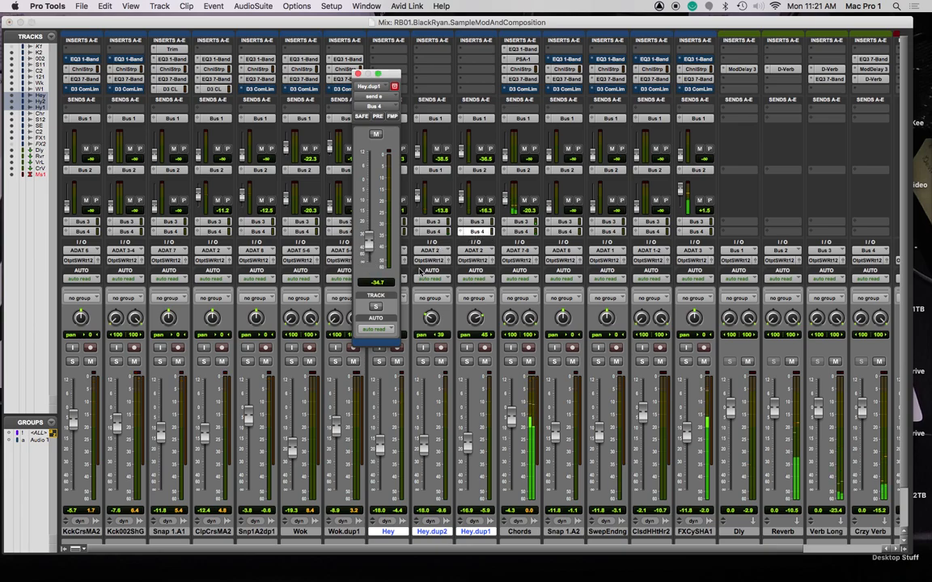
drag(386, 75, 240, 89)
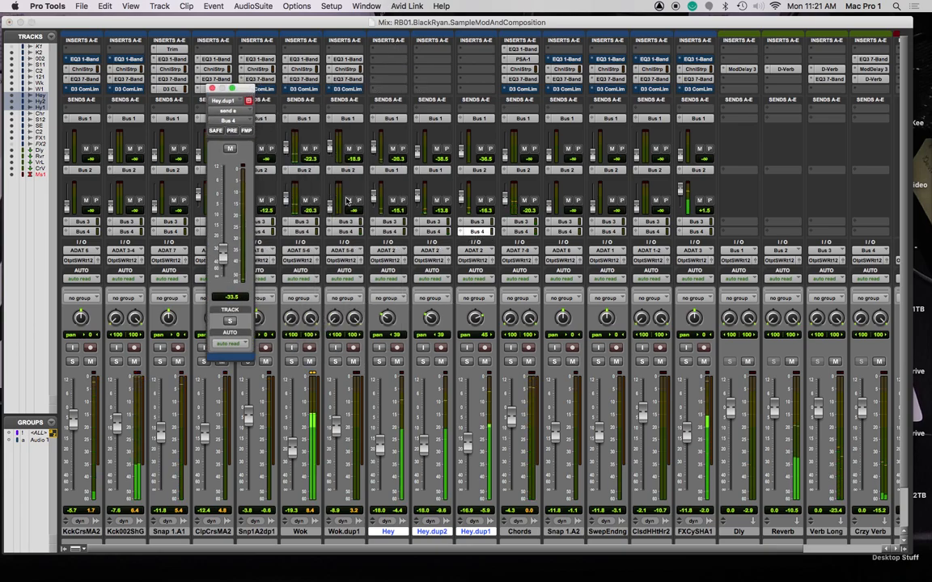
Center the Hey track's pan and set the faders to -10.2 dB on Hey.dup2 and -23.1 dB on Hey.dup1
click(388, 319)
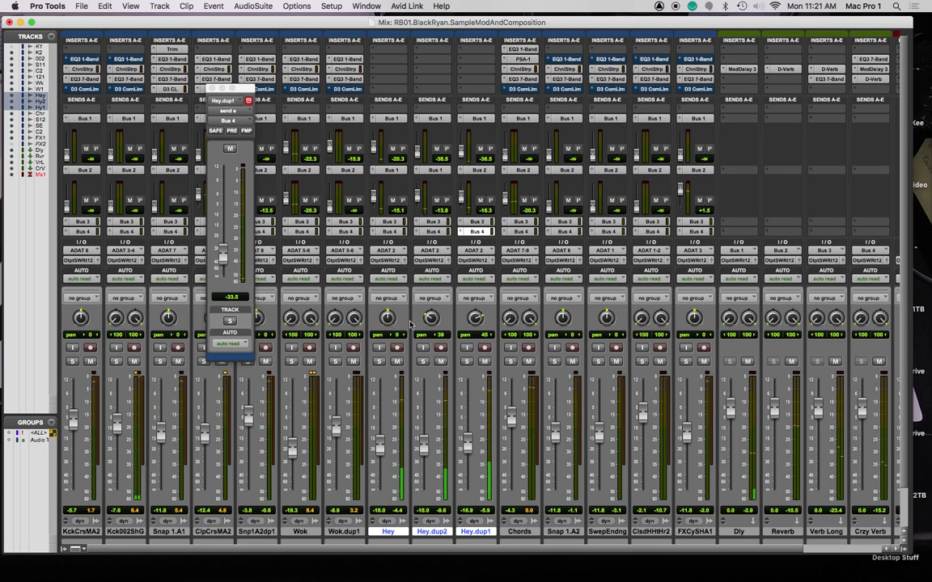
drag(462, 455, 429, 445)
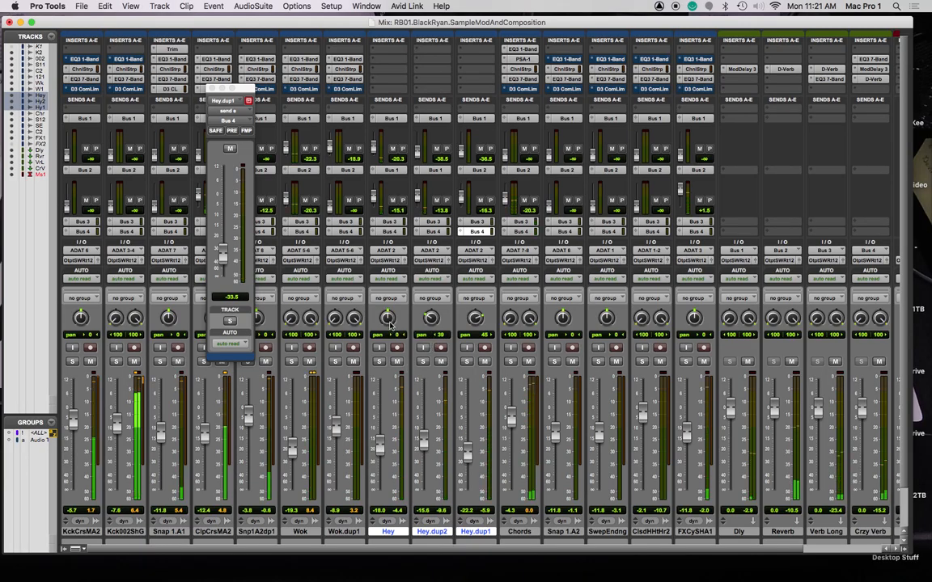
drag(422, 440, 421, 431)
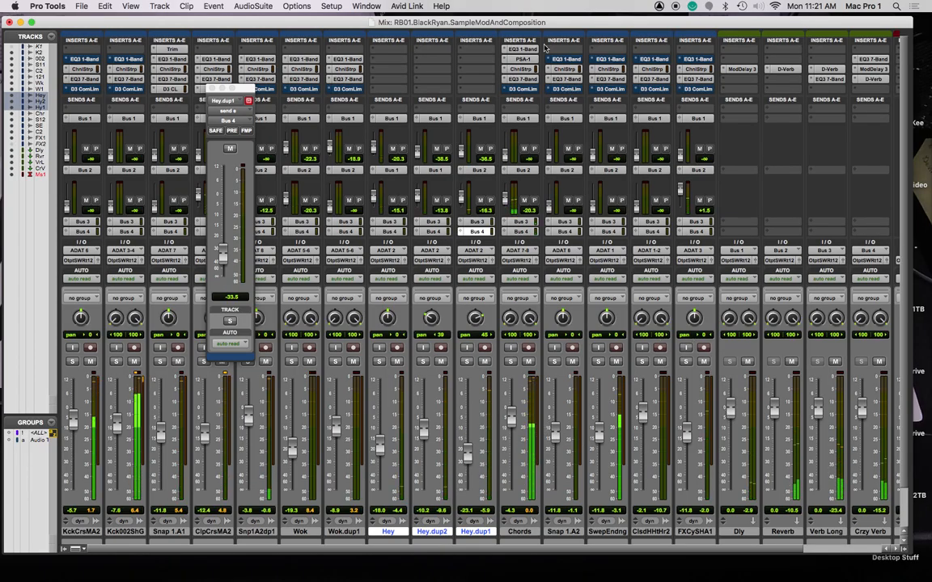
Activate the Chords compressor with a -8.2 dB threshold, 4.0:1 ratio, 1.3 ms attack and 614.5 ms release, then close the open windows
click(523, 89)
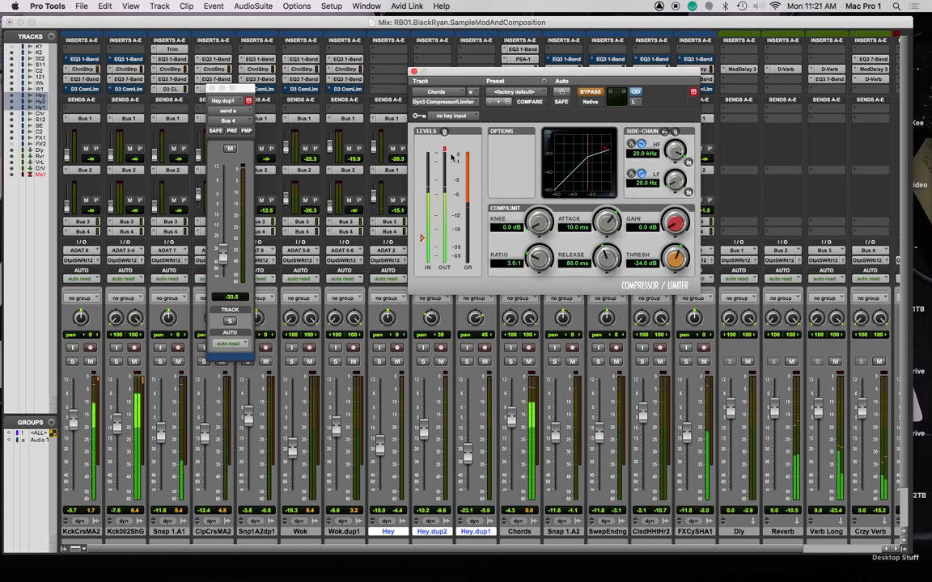
drag(422, 238, 422, 211)
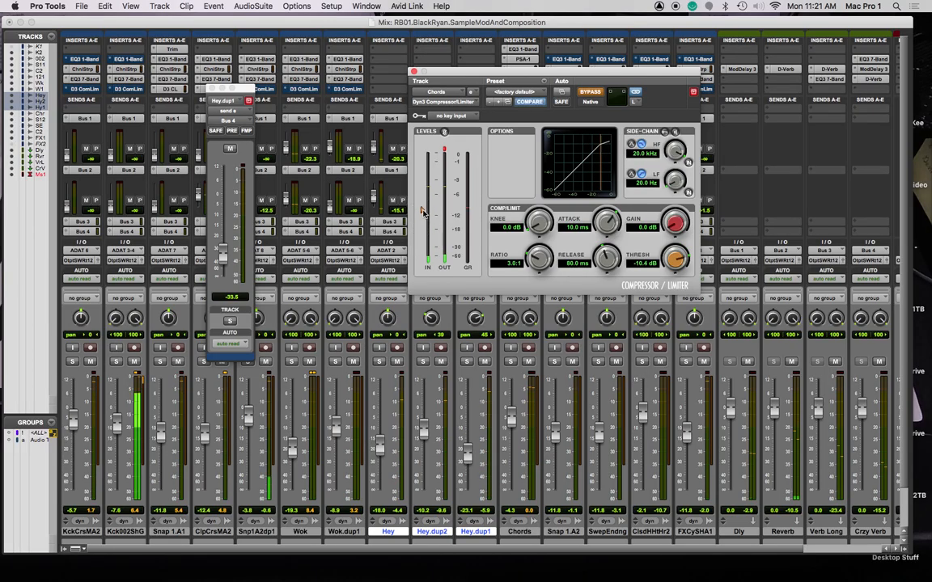
mouse_move(608, 260)
mouse_down()
mouse_move(612, 232)
mouse_move(611, 251)
mouse_up()
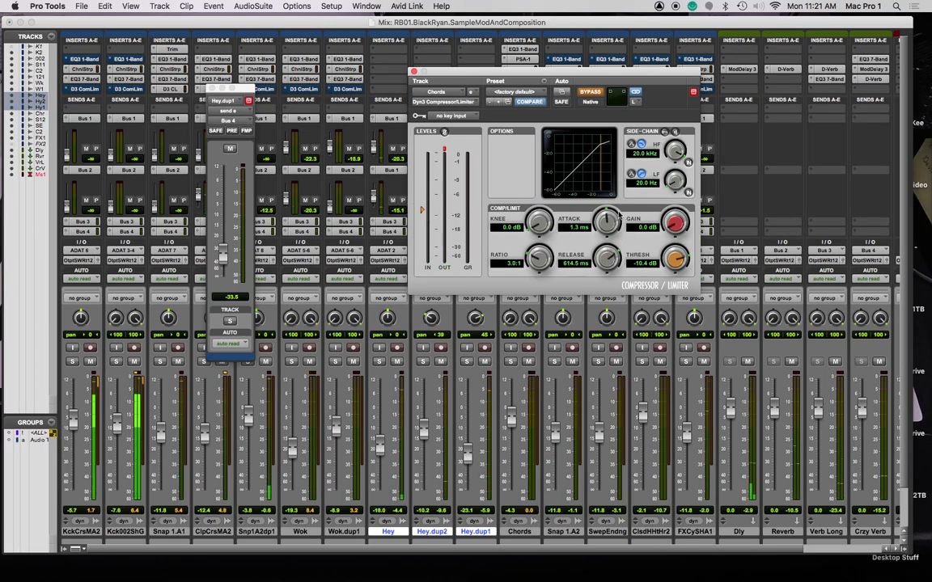
click(592, 94)
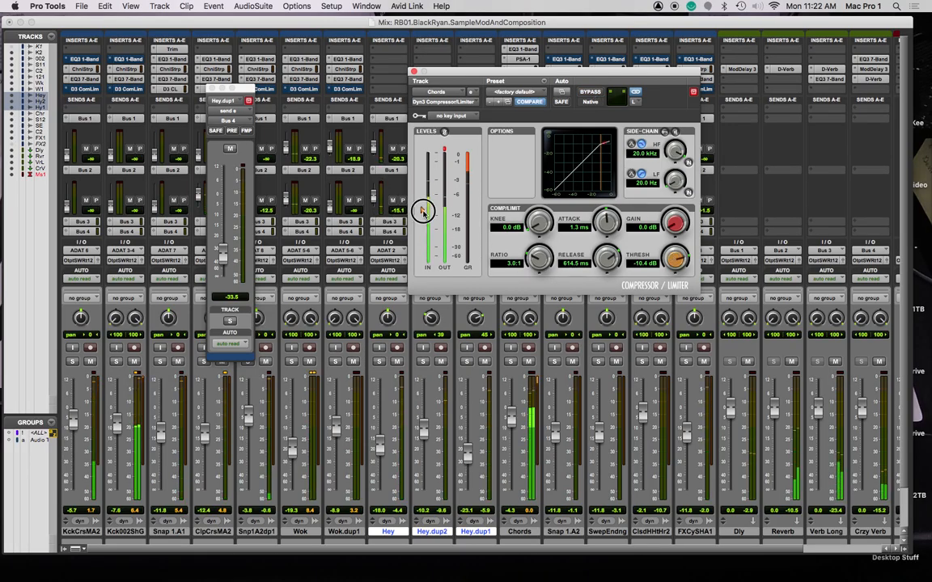
drag(540, 255, 540, 245)
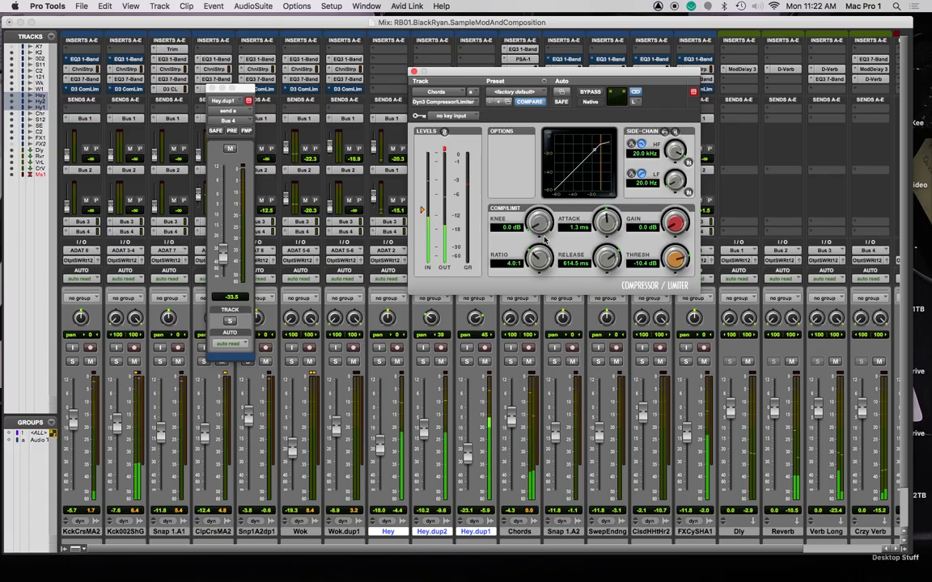
drag(420, 213, 421, 204)
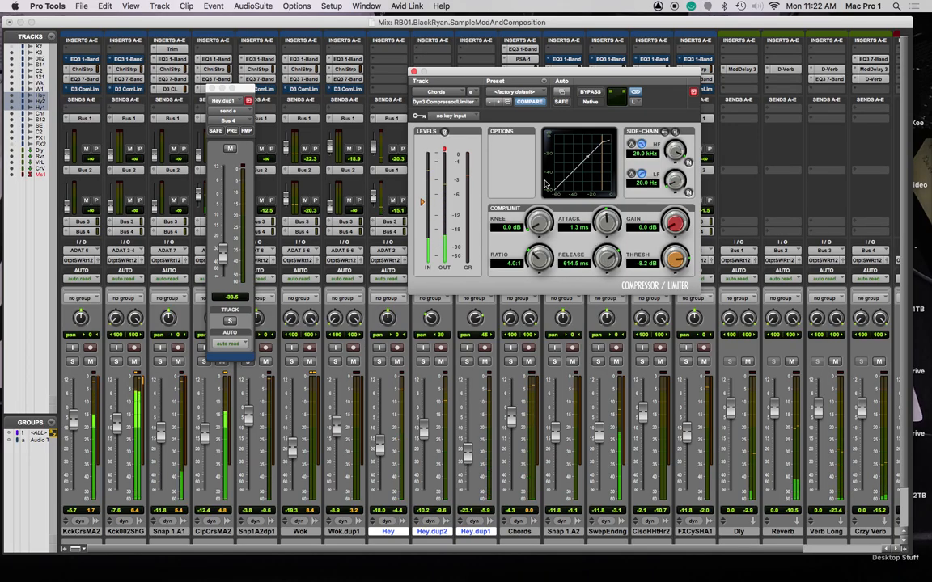
click(414, 72)
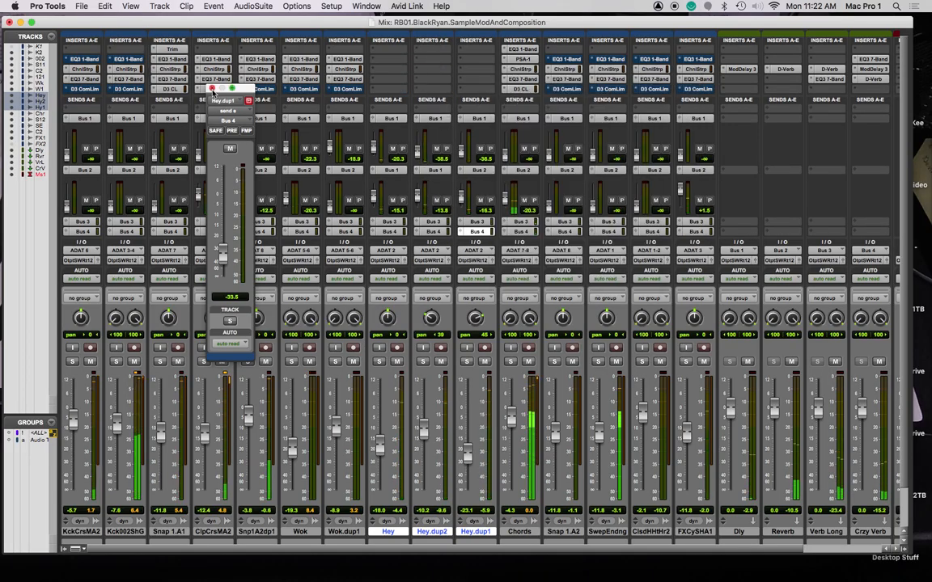
click(249, 100)
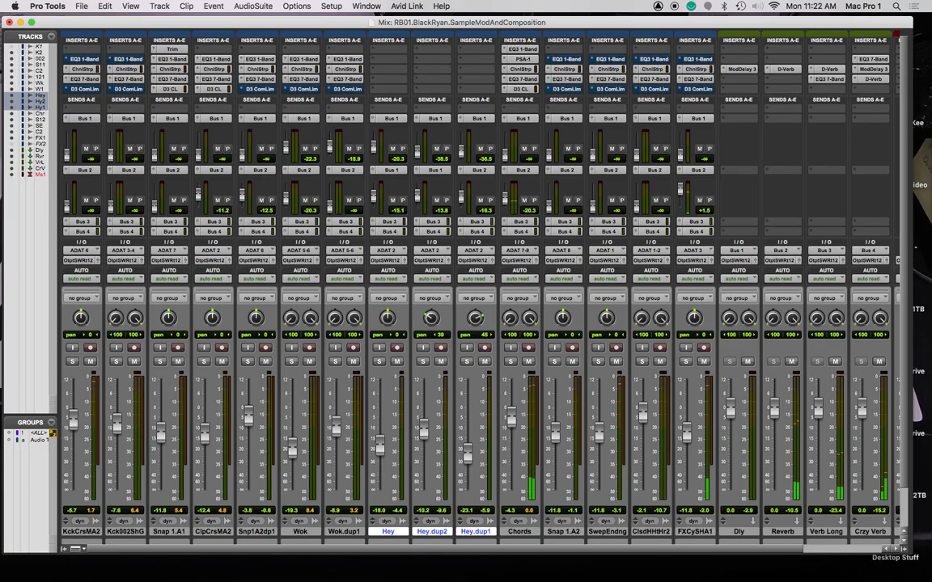
Duplicate the Chords track once with its playlists, automation, inserts, sends and group assignments, inserted after the last selected track
click(519, 531)
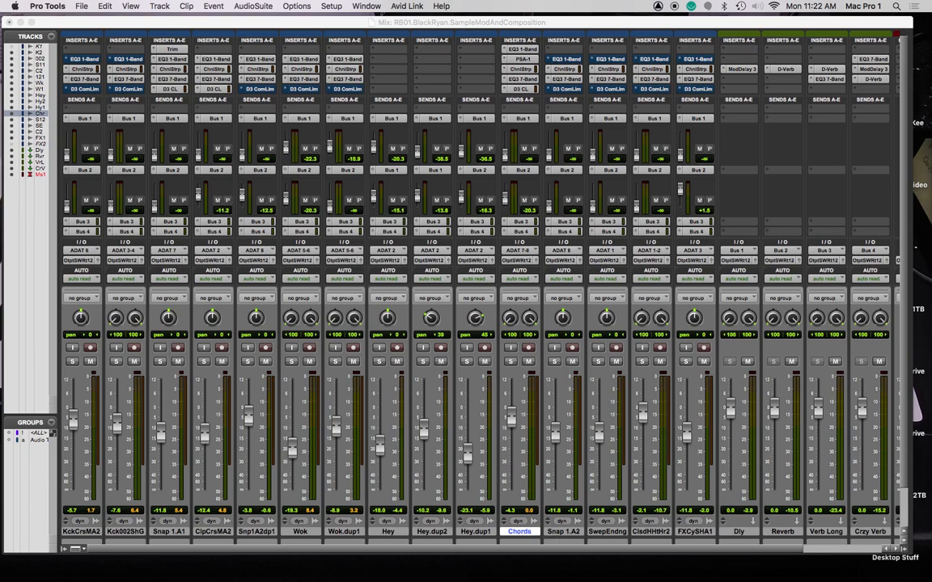
key(alt+shift+d)
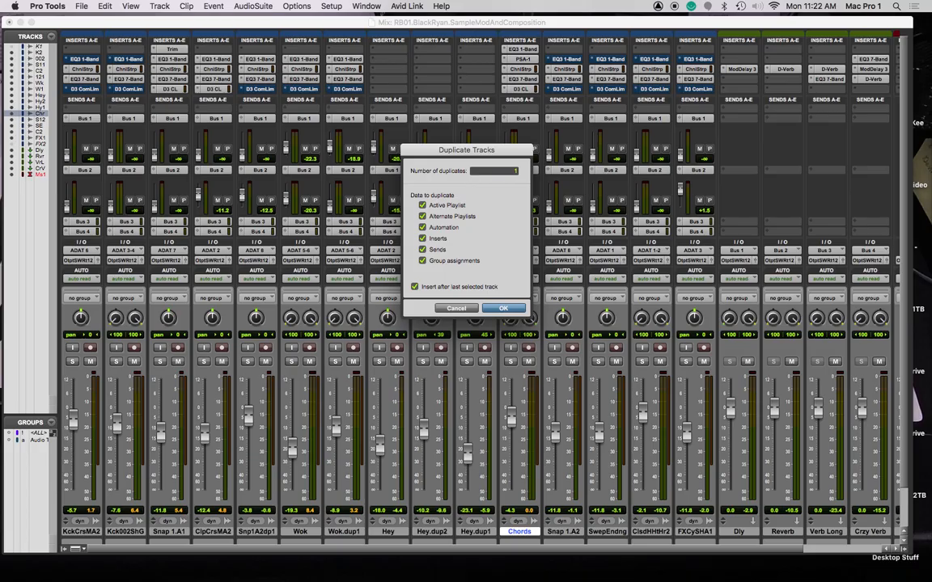
key(Return)
In the Edit window, delete the Chords.dup1 clips before the 2nd Section marker and the Chords clips after it
drag(930, 16, 307, 27)
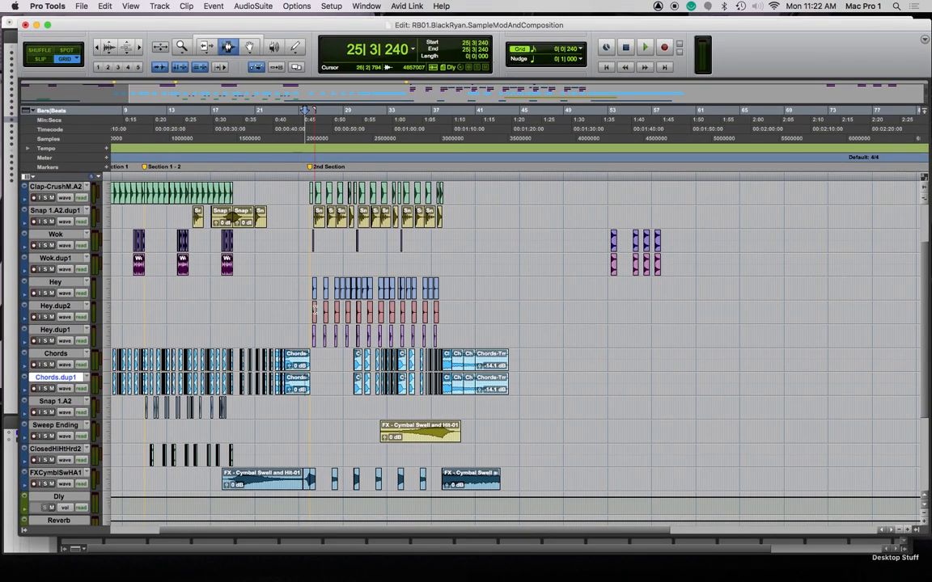
scroll(323, 372, left, 3)
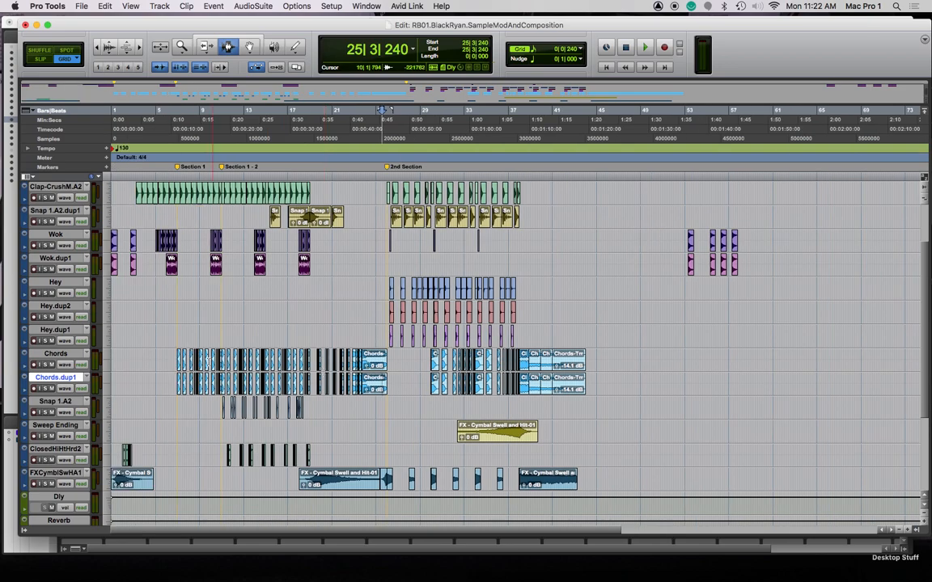
drag(146, 362, 397, 362)
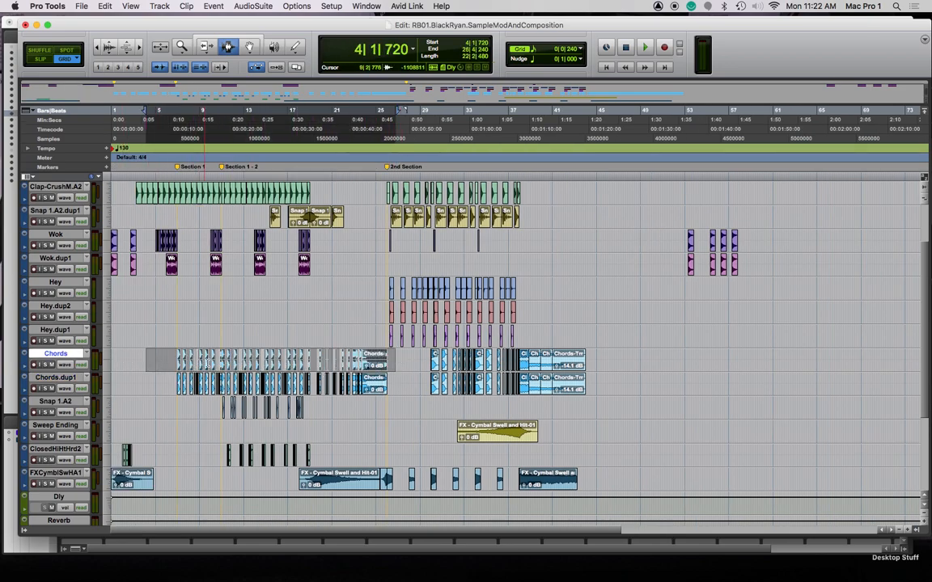
drag(426, 364, 587, 357)
drag(408, 383, 160, 395)
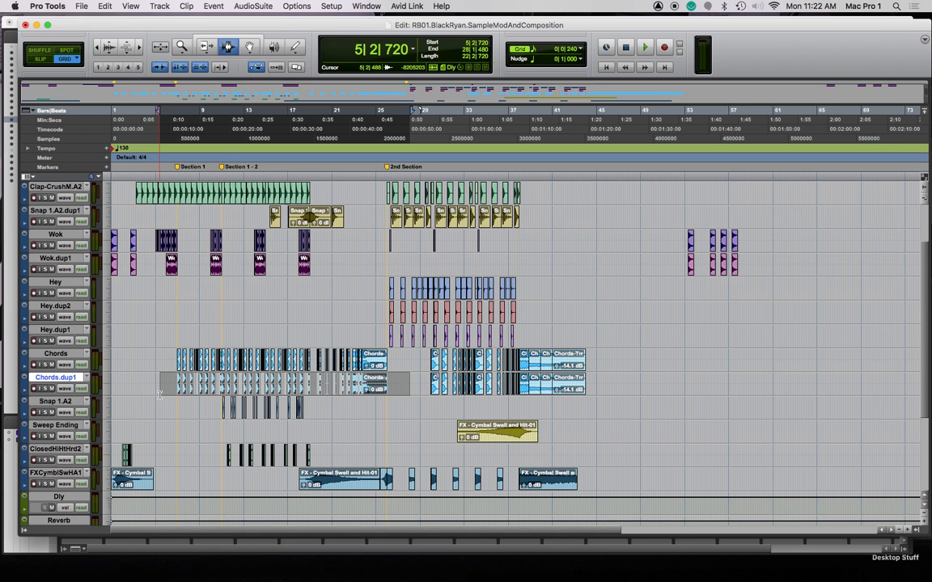
drag(423, 359, 592, 356)
key(Delete)
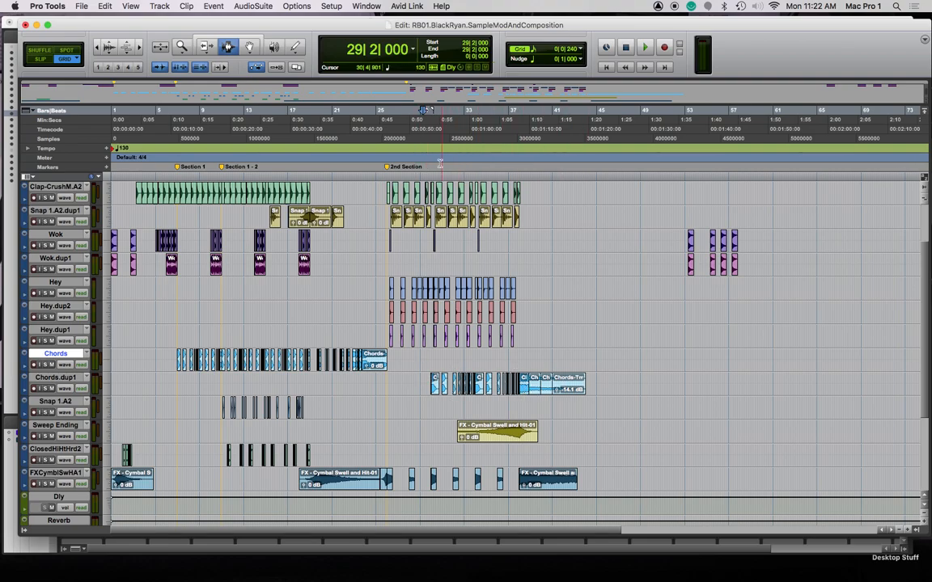
Place the edit cursor near bar 29 and make Chords the only selected track
click(429, 176)
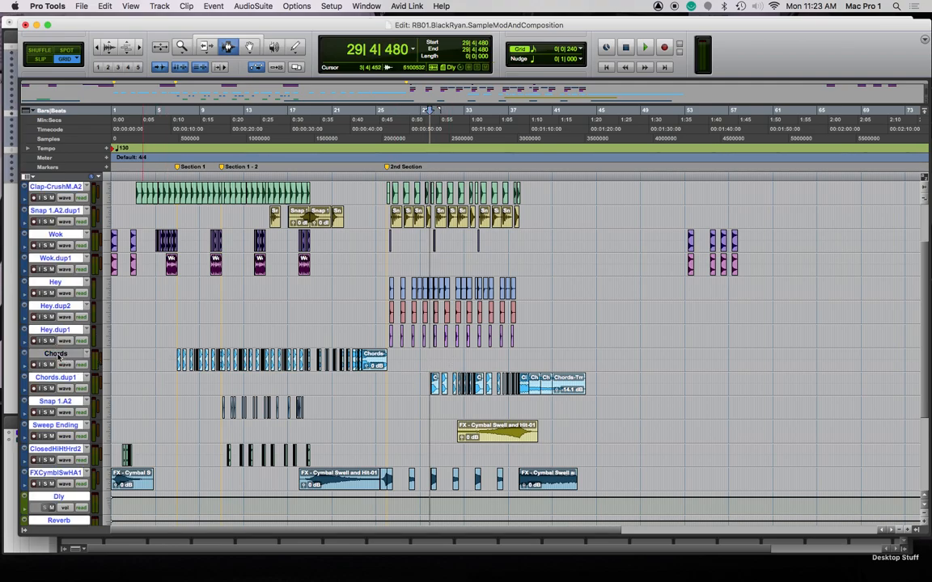
click(64, 356)
click(64, 357)
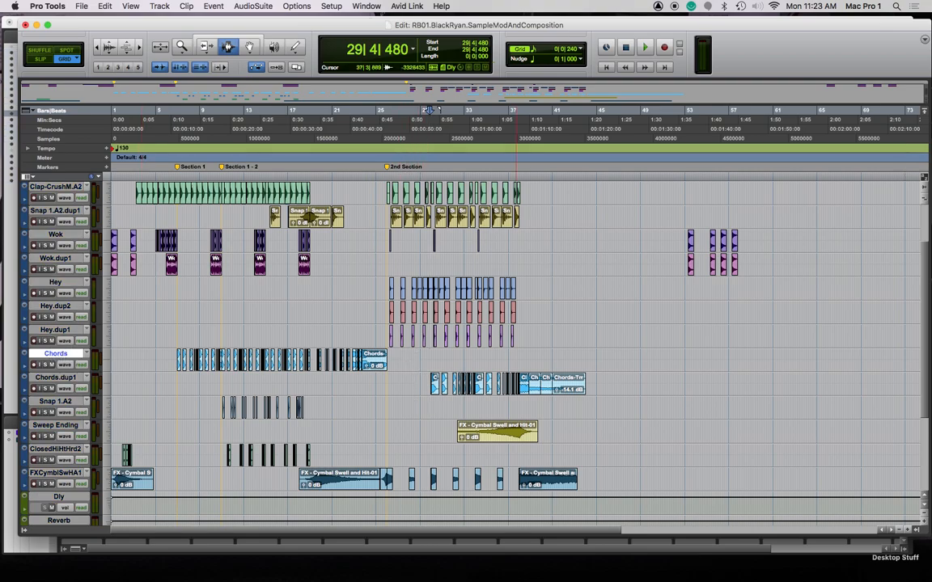
Return to the Mix window and display the Inserts F-J section on all channels
key(super+equal)
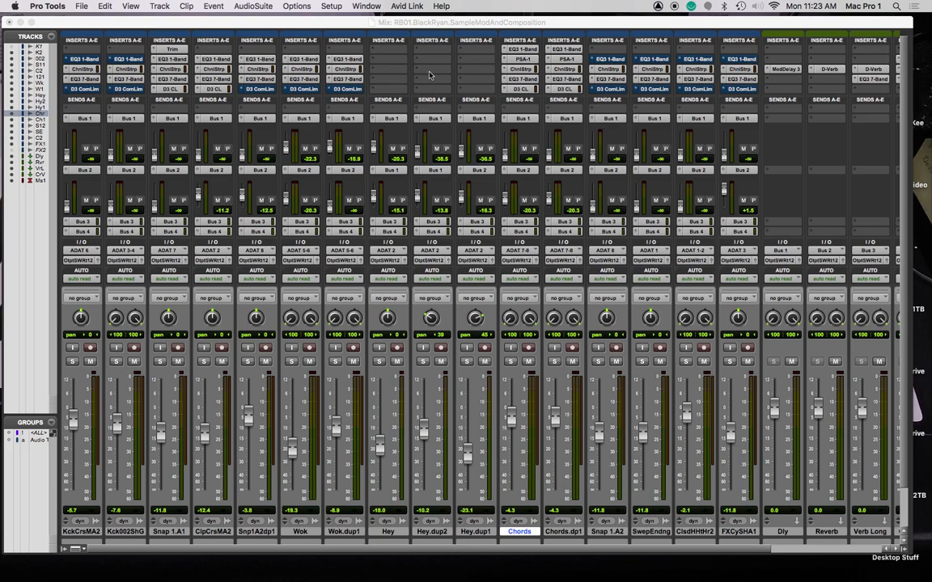
click(161, 7)
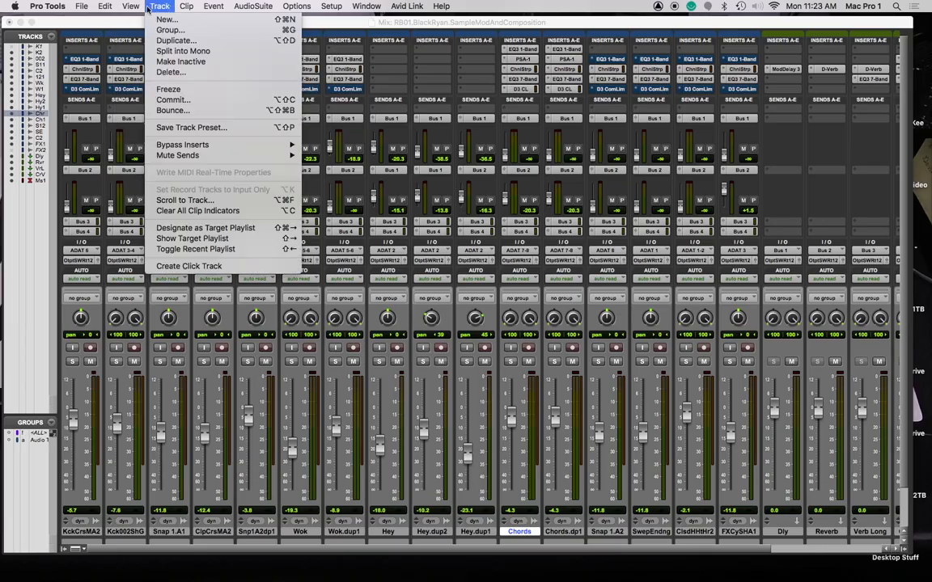
mouse_move(130, 6)
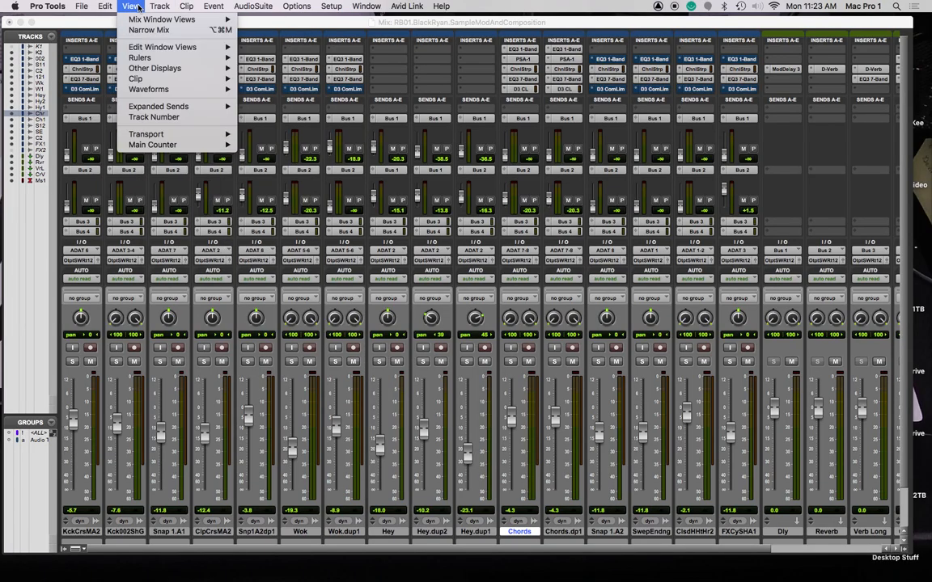
mouse_move(192, 21)
click(278, 65)
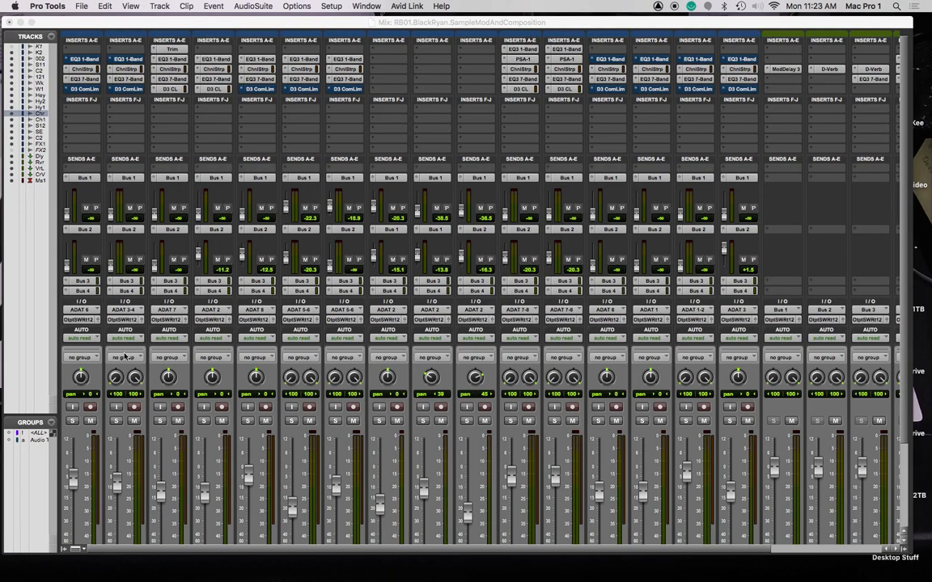
Add a pre-fader Bus 20 (Mono) send in slot A of KckCrsMA2 and set its level to 0.0 dB
click(69, 168)
mouse_move(89, 178)
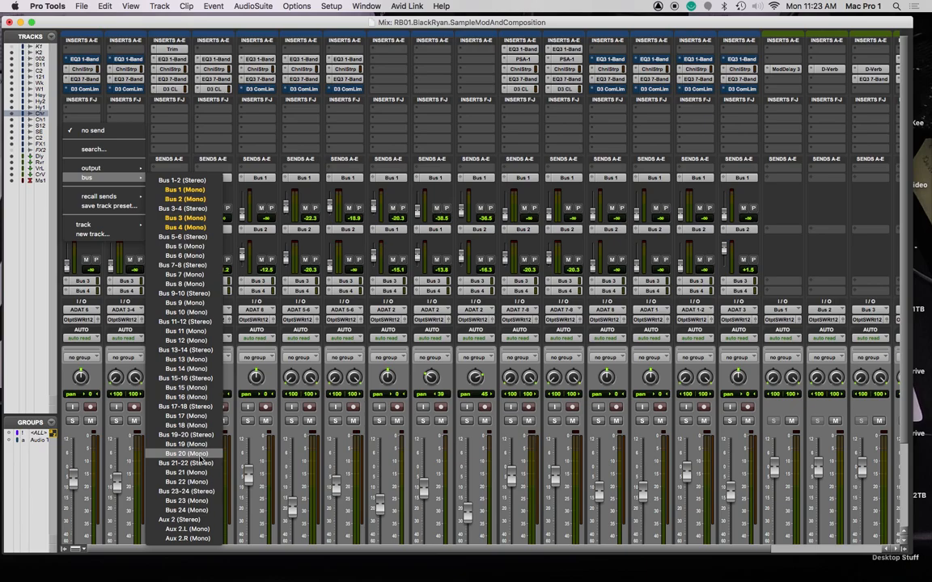
click(290, 292)
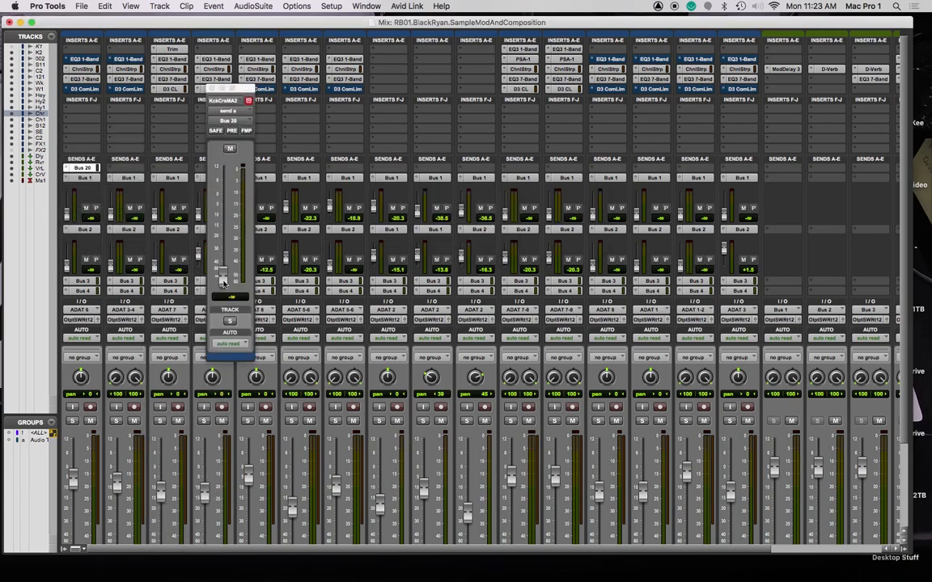
alt+click(224, 279)
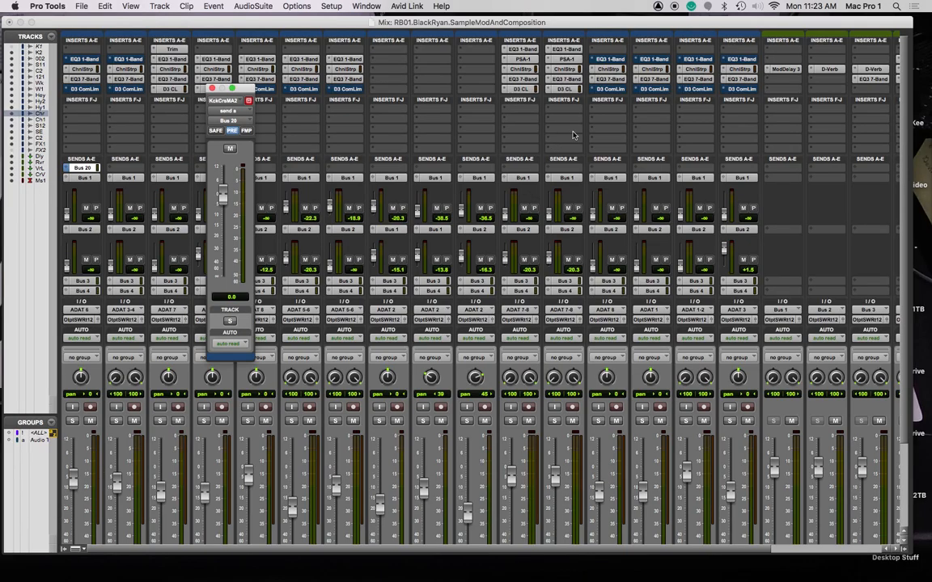
Insert a multichannel Dyn3 Compressor/Limiter (stereo) in slot G of the Chords.dup1 track
click(555, 111)
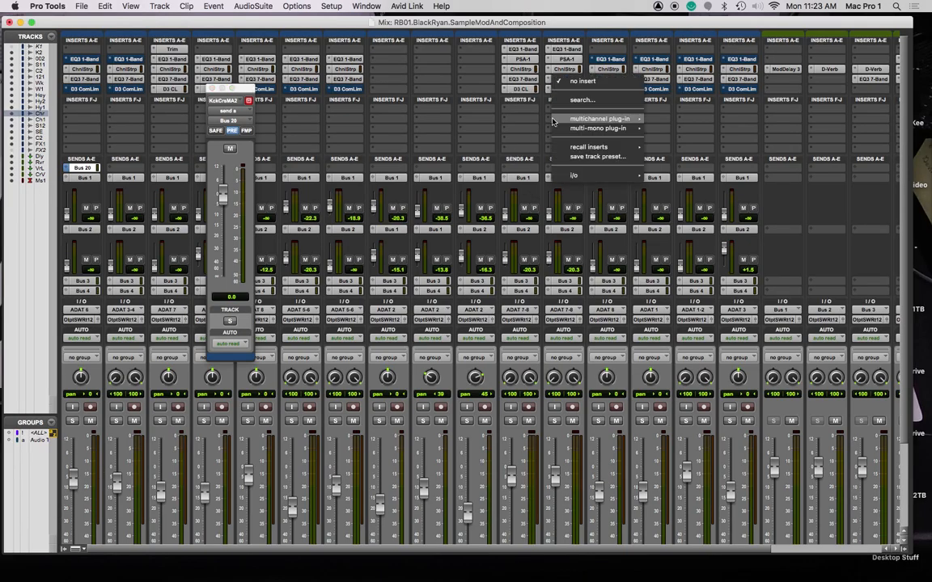
mouse_move(579, 124)
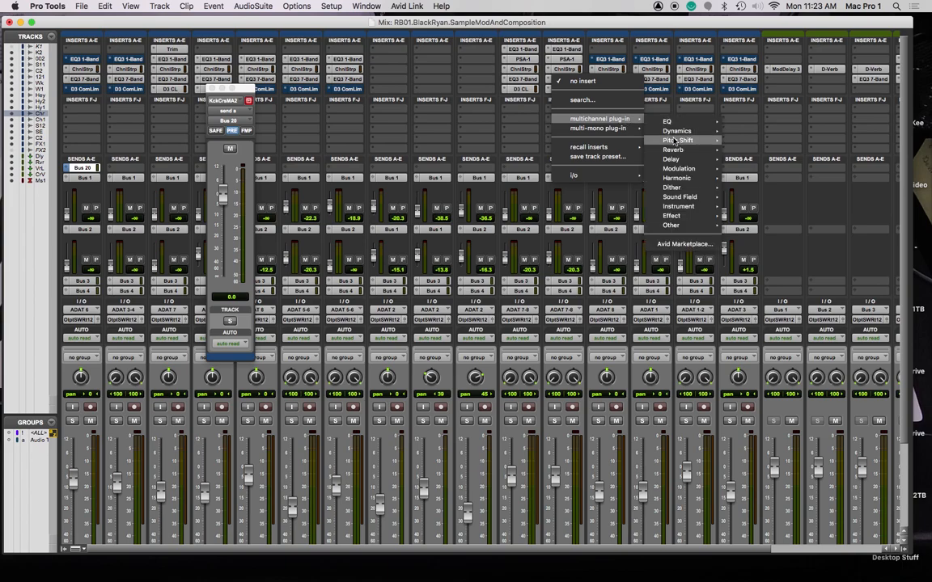
mouse_move(679, 131)
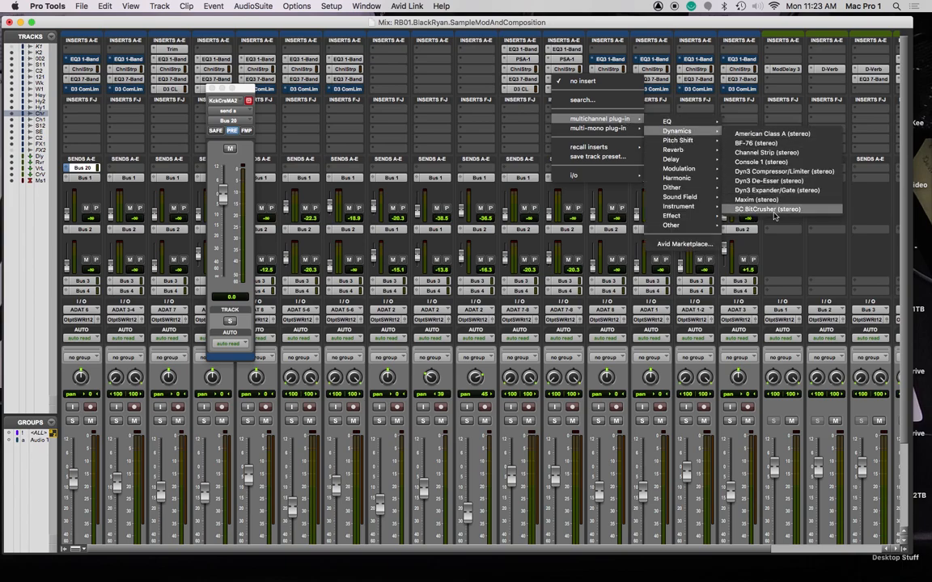
click(792, 172)
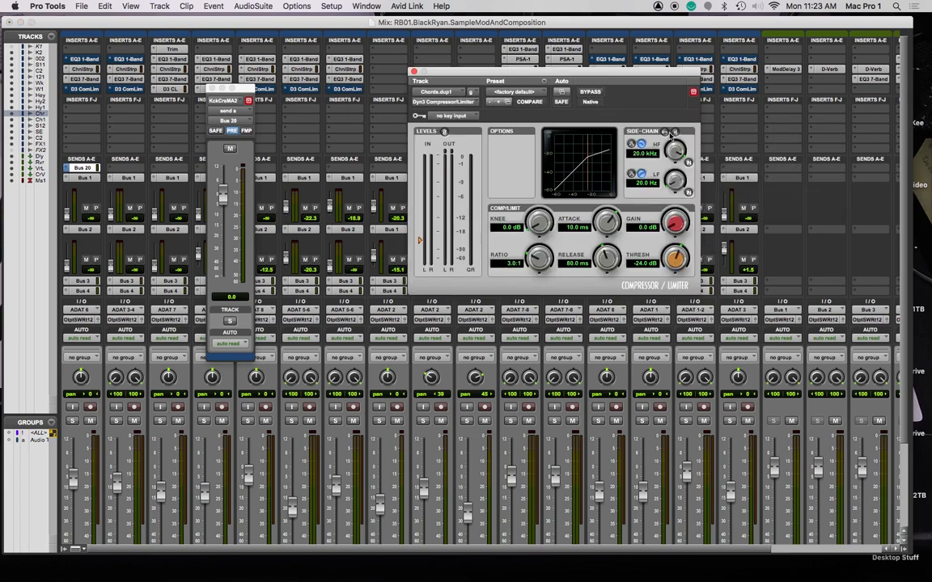
Enable the external side-chain on the Chords.dup1 compressor and set its key input to Bus 20 (Mono)
click(472, 118)
mouse_move(453, 126)
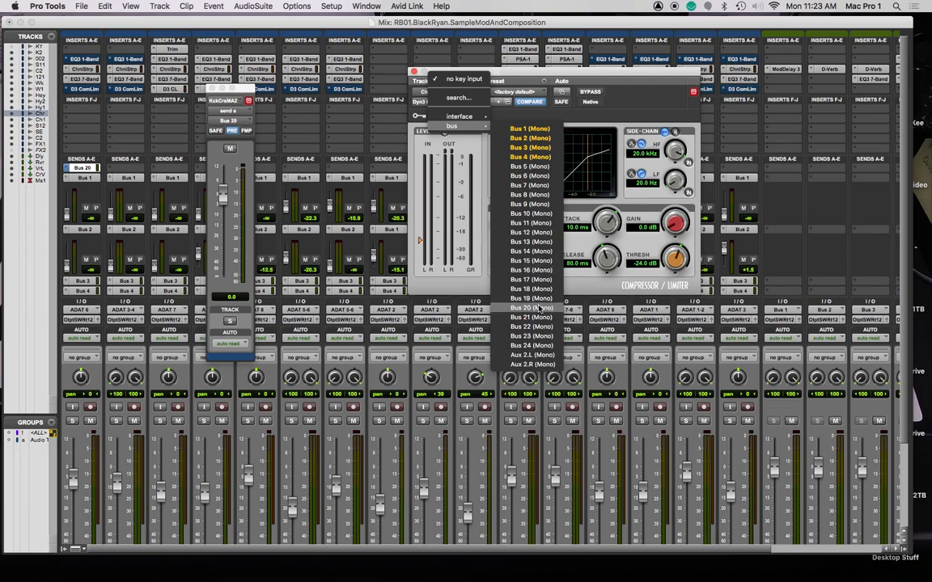
click(590, 269)
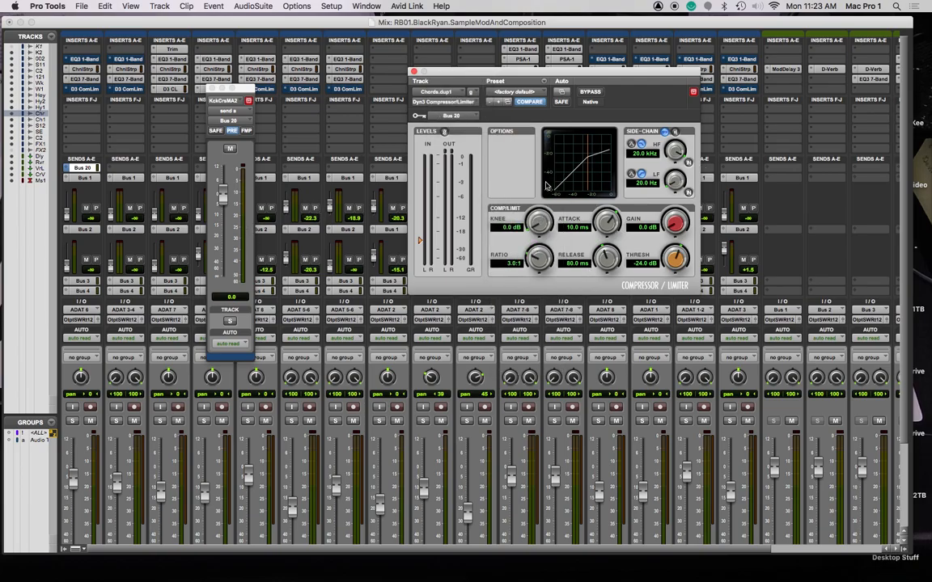
Set the Chords.dup1 compressor to 210.9 ms release, 2.6 dB gain, -20.5 dB threshold and a 9.4:1 ratio
drag(617, 71, 598, 190)
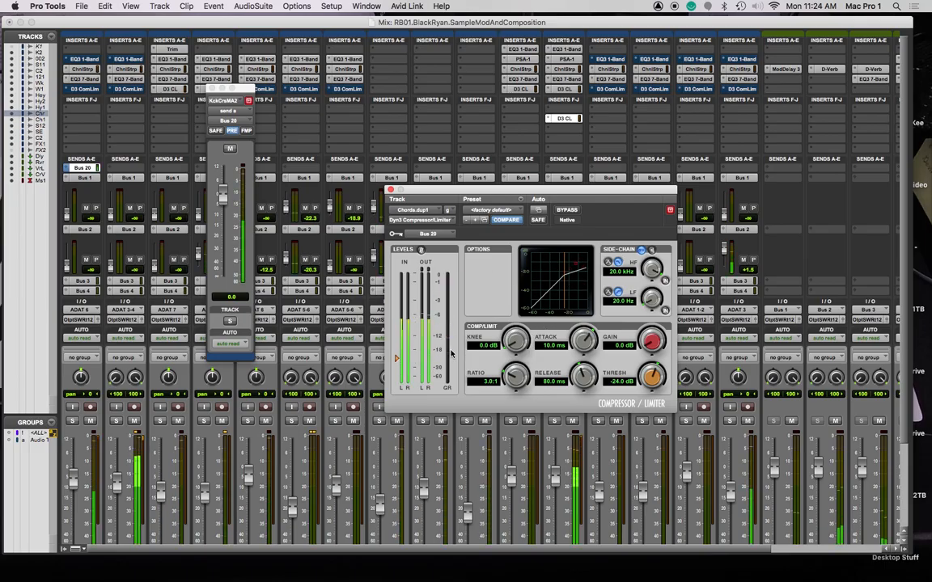
drag(583, 378, 548, 296)
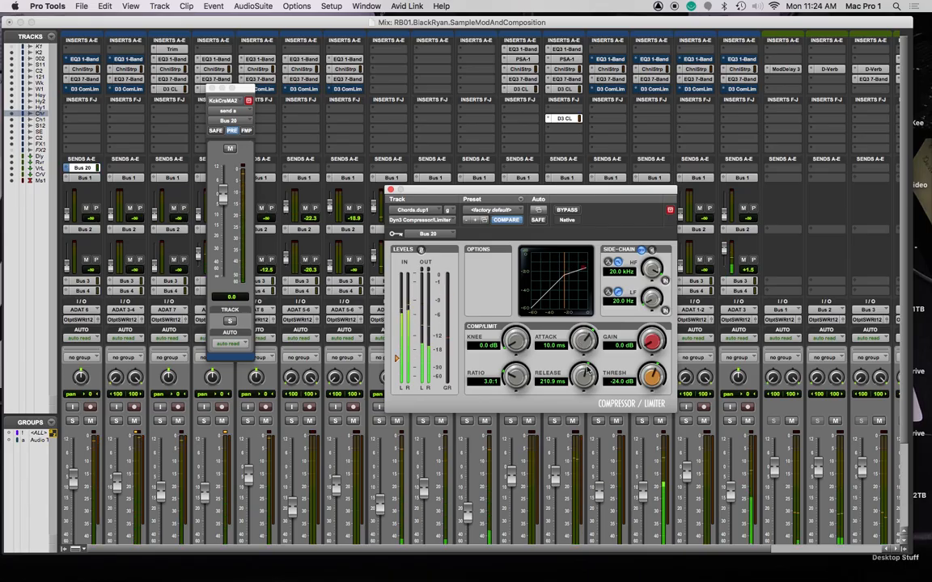
drag(652, 344, 652, 343)
drag(658, 389, 638, 380)
drag(515, 365, 518, 347)
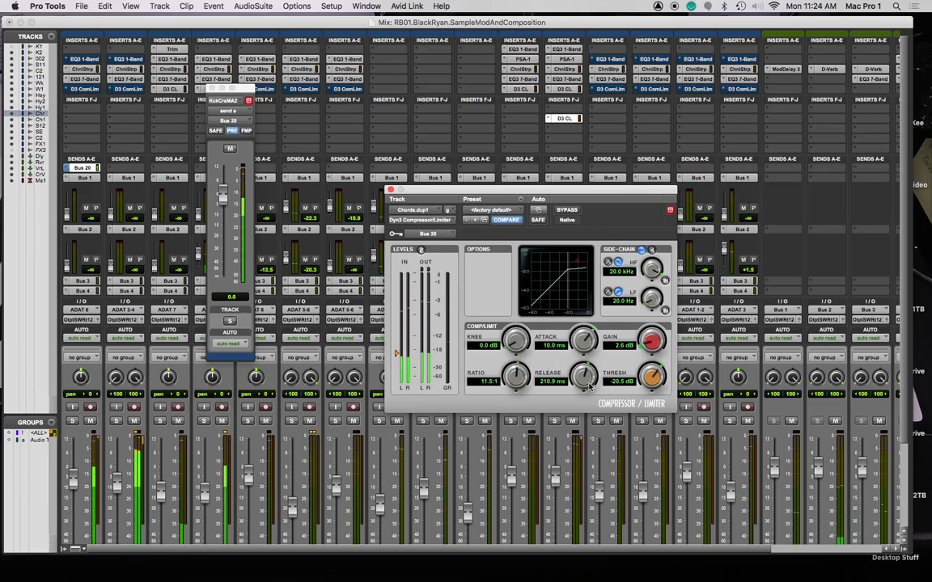
drag(517, 382, 518, 398)
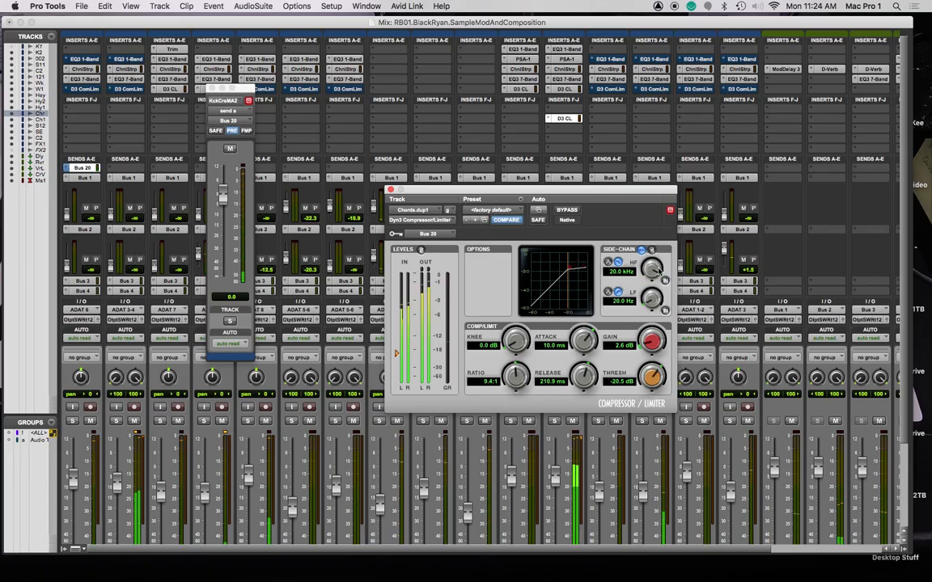
Activate the compressor's side-chain HF low-pass filter at 8.0 kHz and close the plug-in window
drag(661, 275, 653, 307)
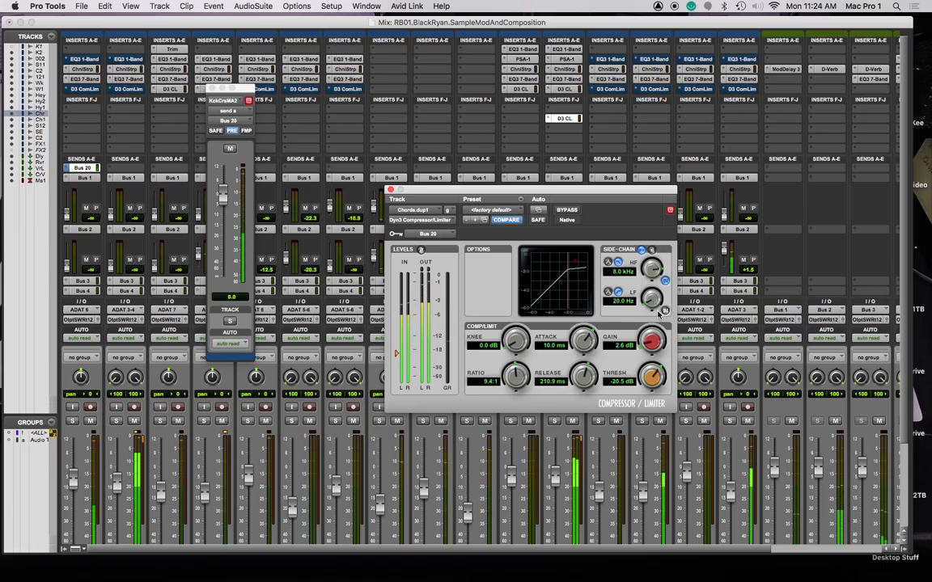
click(391, 190)
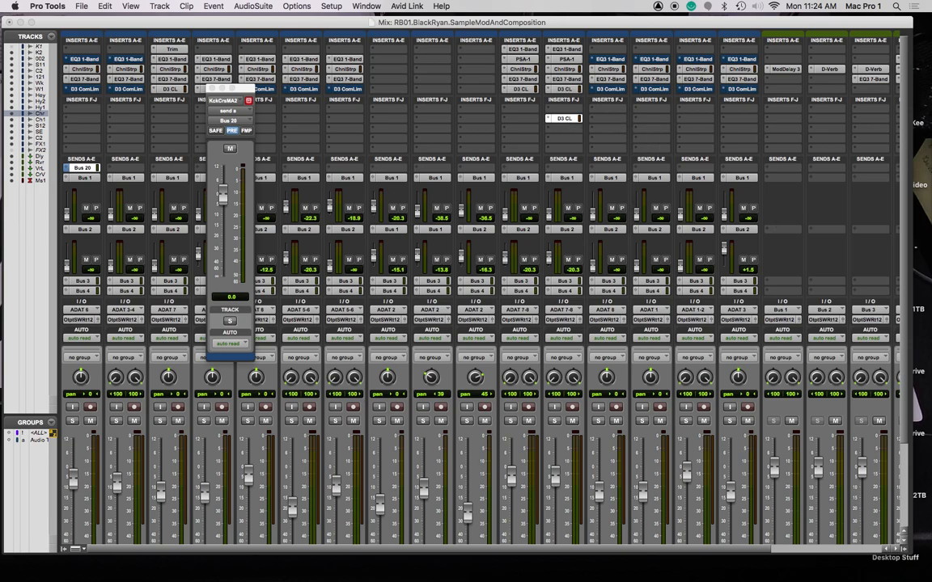
click(564, 118)
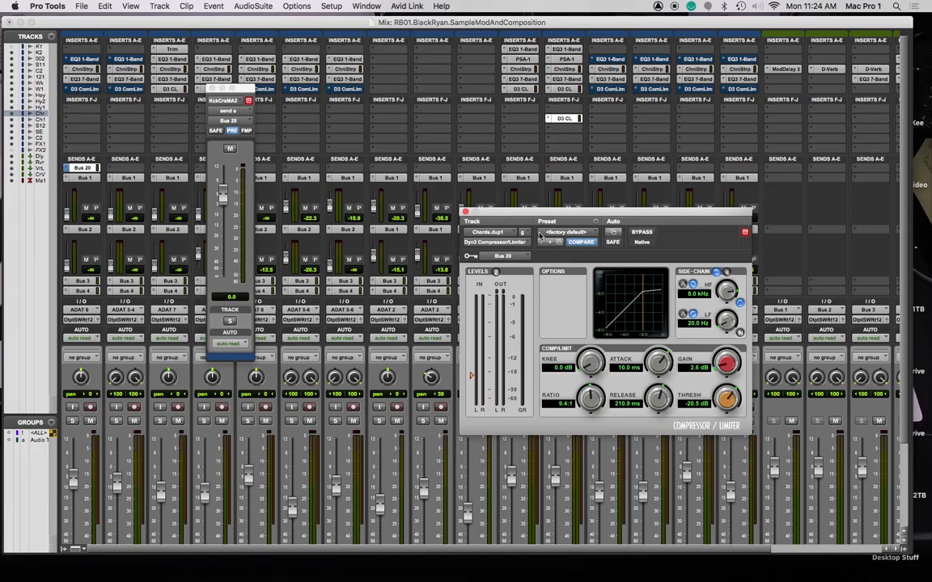
click(465, 211)
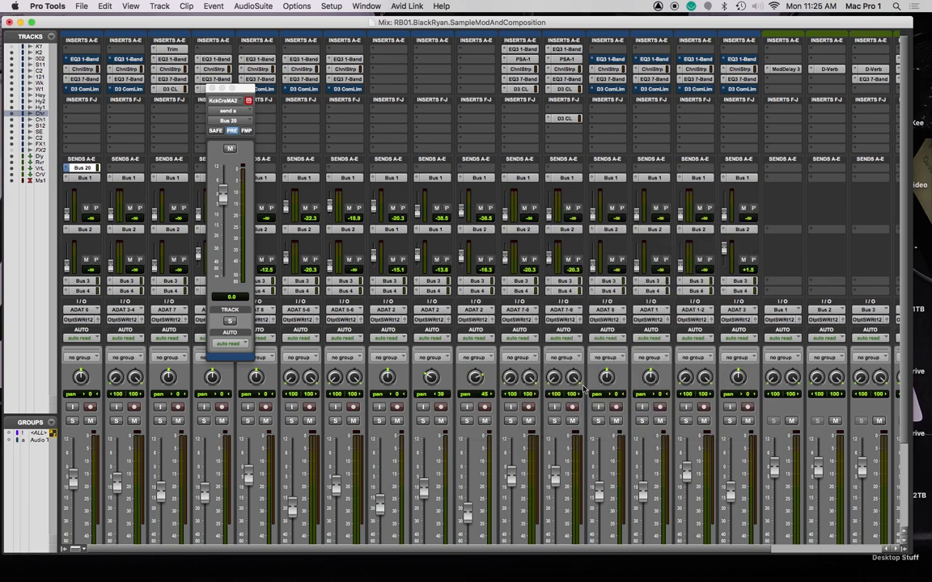
Audition Chords.dup1 soloed with KckCrsMA2 and Kck002ShG, closing the send window, and clear all solos
click(554, 420)
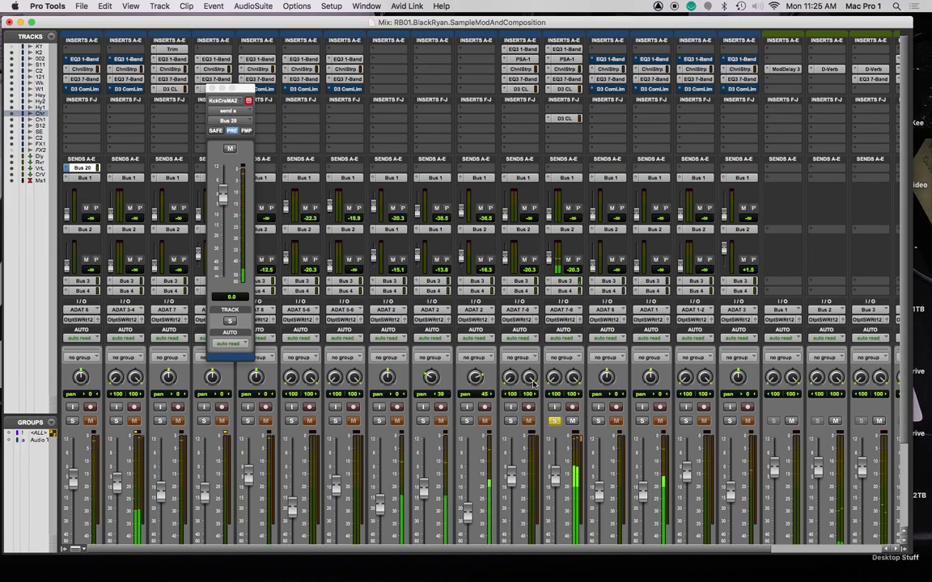
click(73, 421)
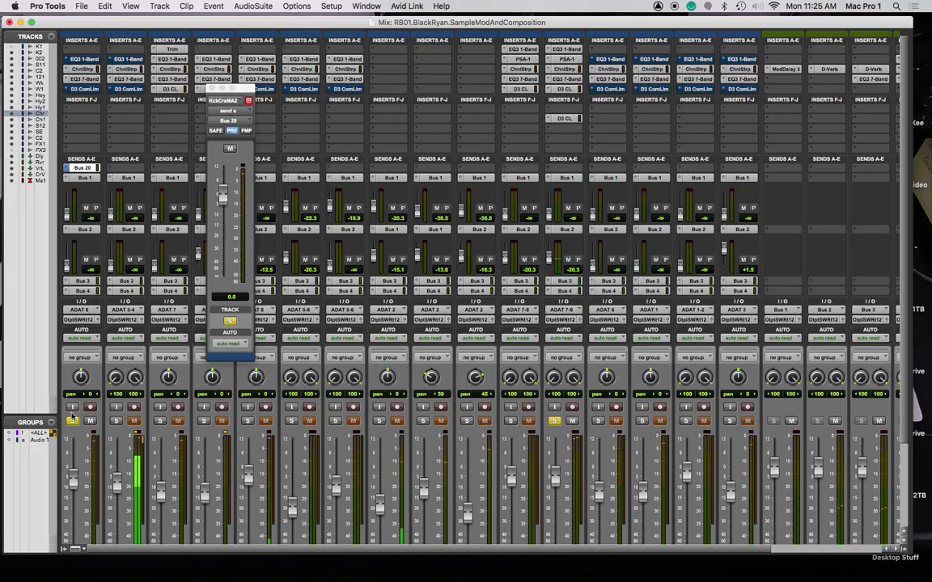
click(116, 420)
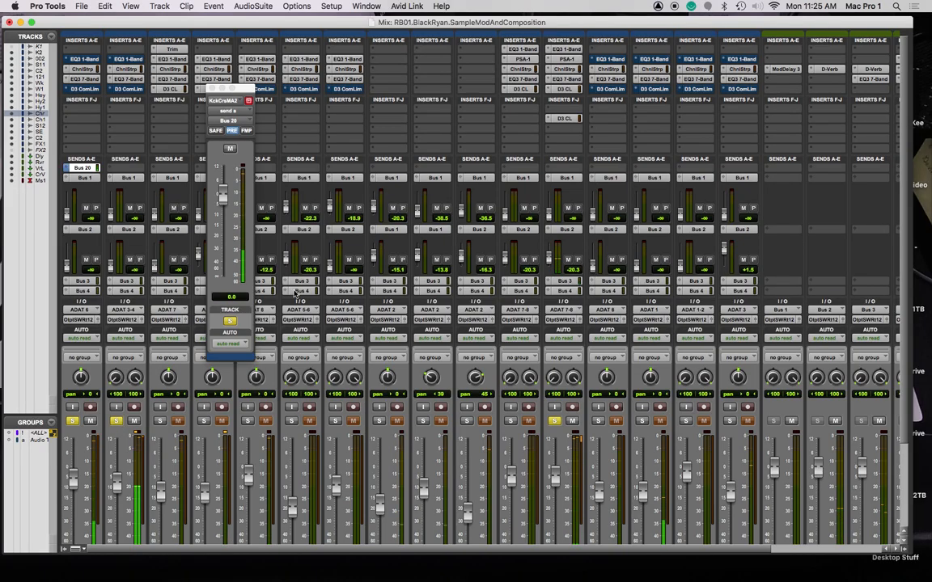
click(212, 89)
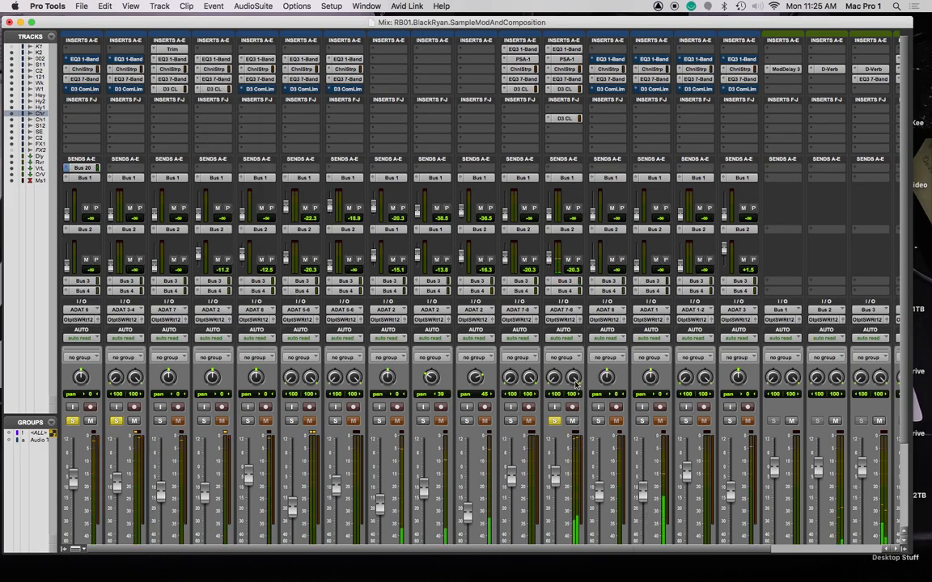
alt+click(554, 421)
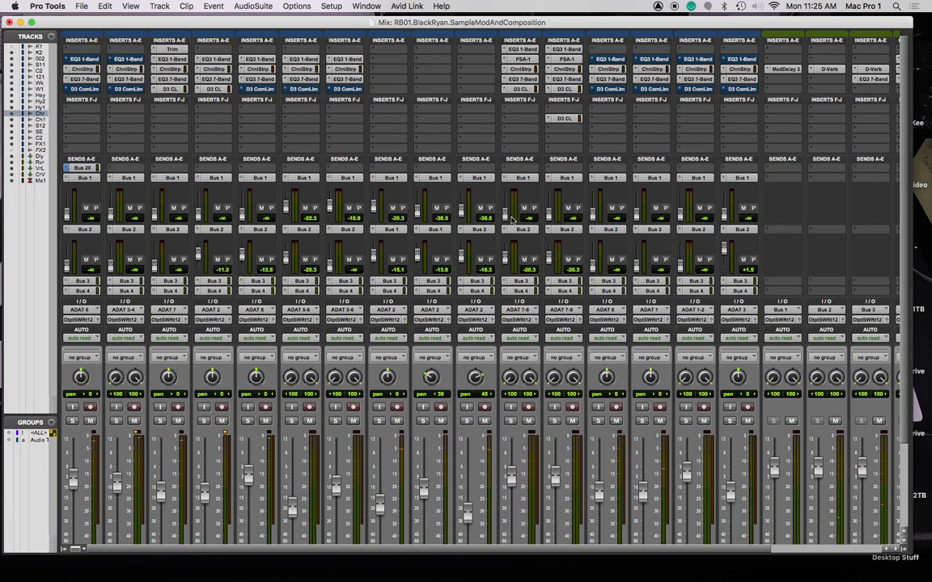
Select all tracks and set the Chords track's automation mode to touch
scroll(485, 256, down, 4)
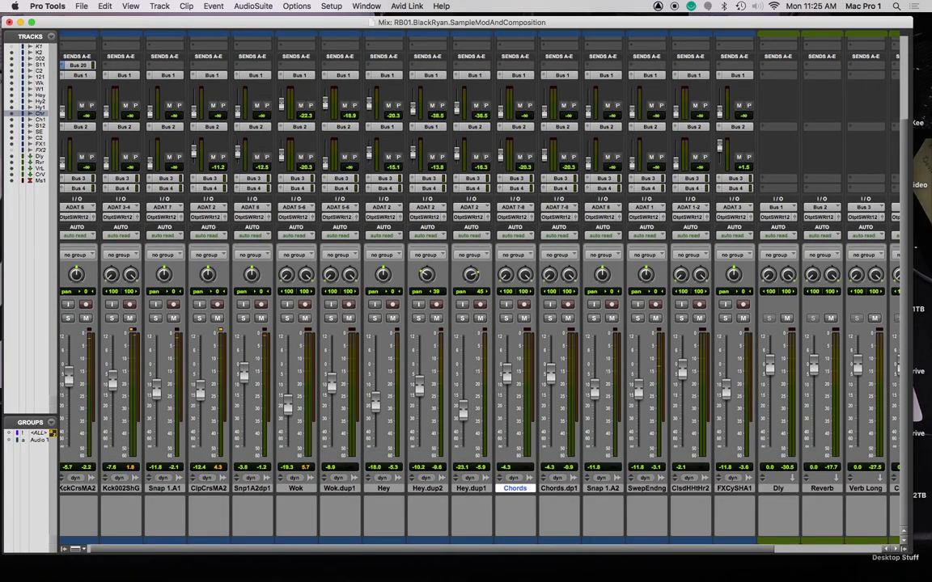
key(super+a)
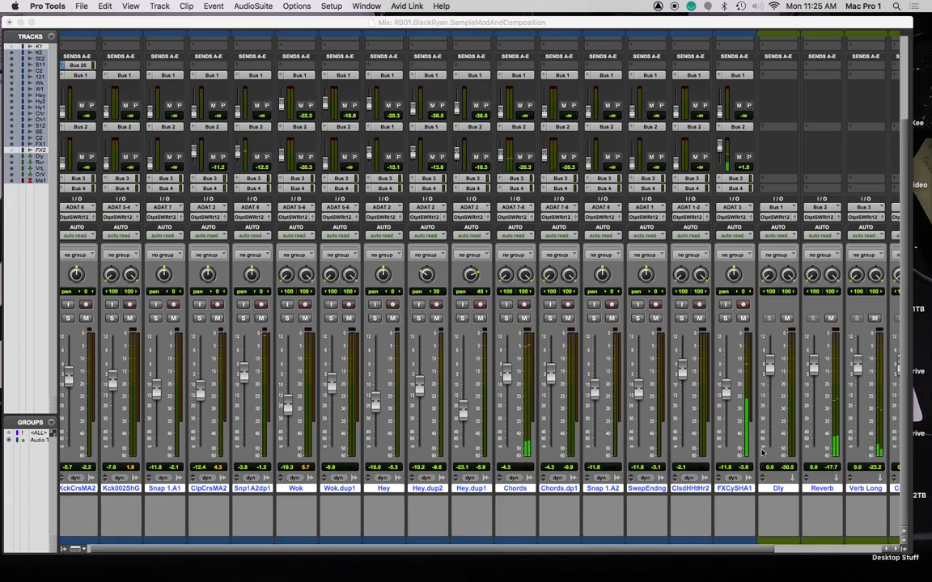
click(529, 239)
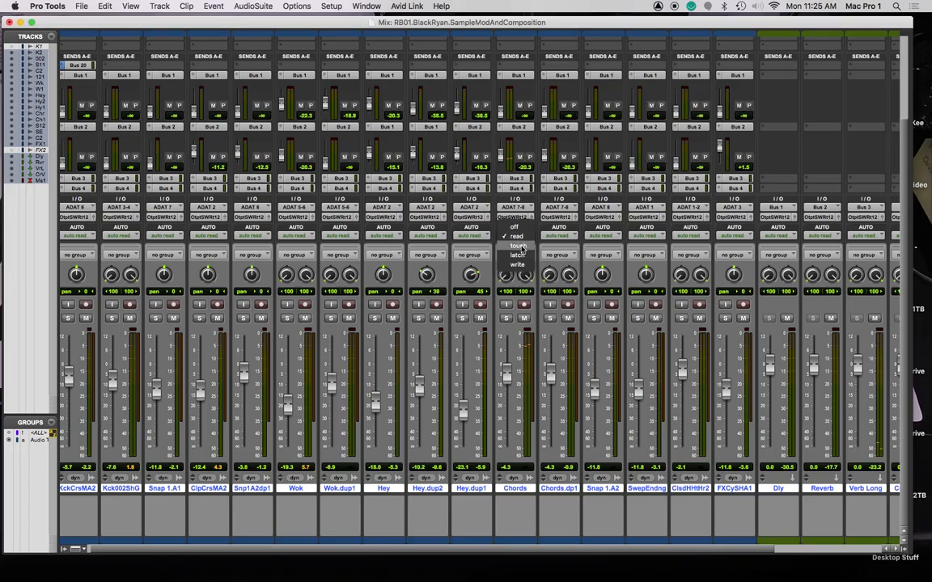
click(521, 245)
click(519, 489)
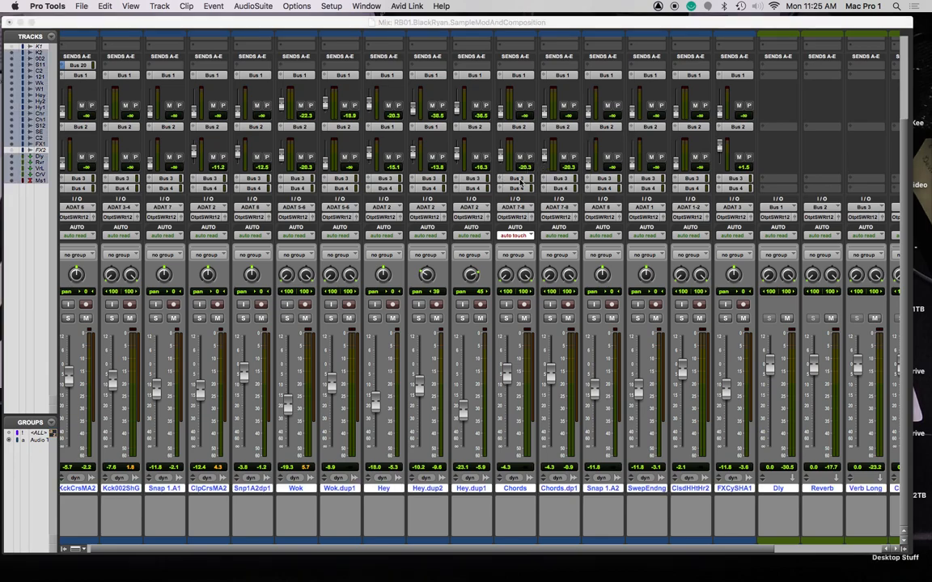
Write a Bus 3 send level ride on Chords during playback, raising it to about +3.6 dB
click(518, 179)
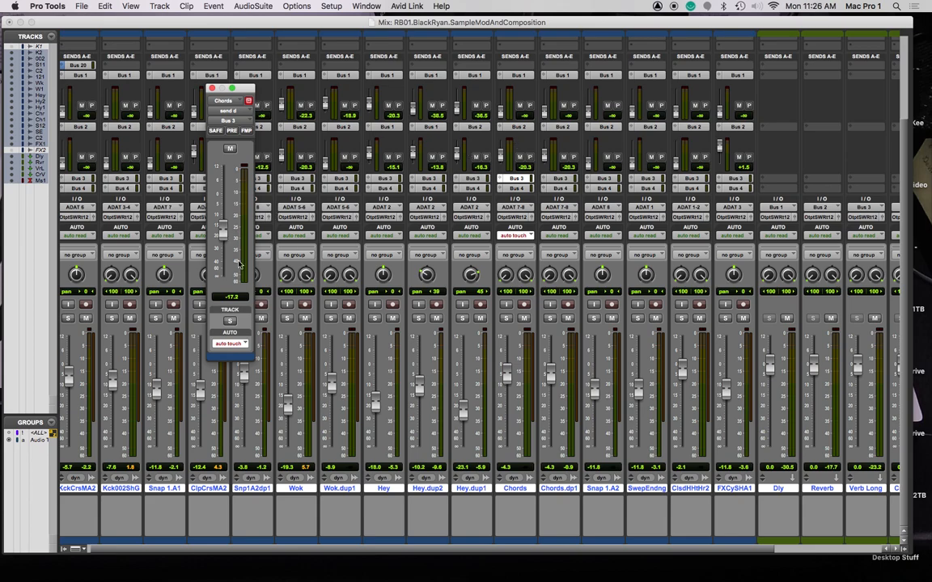
drag(222, 231, 224, 217)
drag(225, 212, 224, 189)
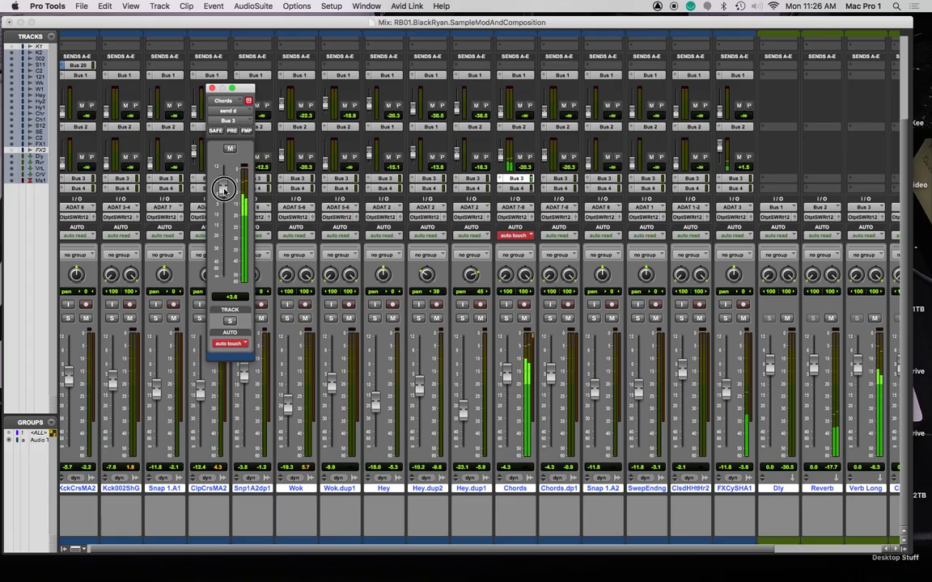
drag(223, 188, 226, 185)
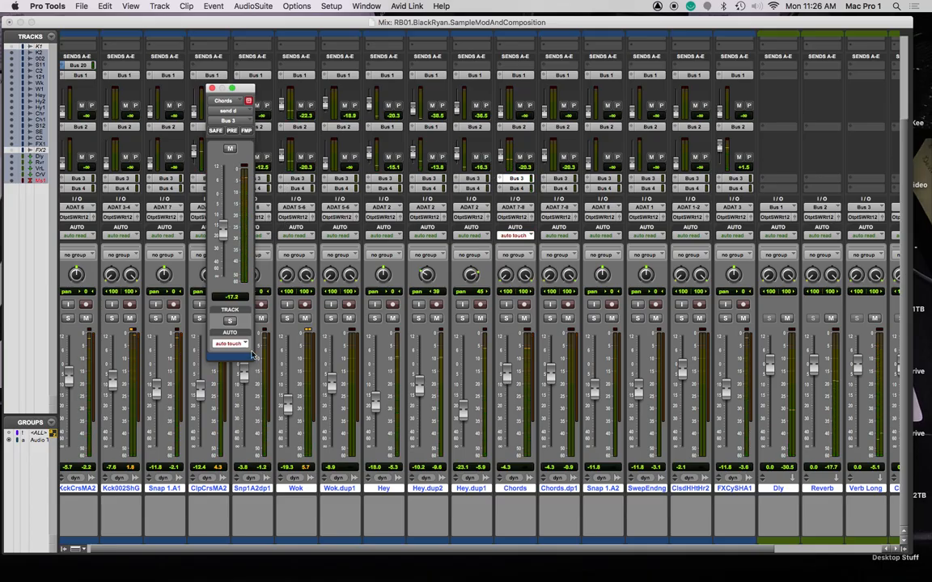
Return the Chords track's automation to read and close its Bus 3 send window
click(243, 346)
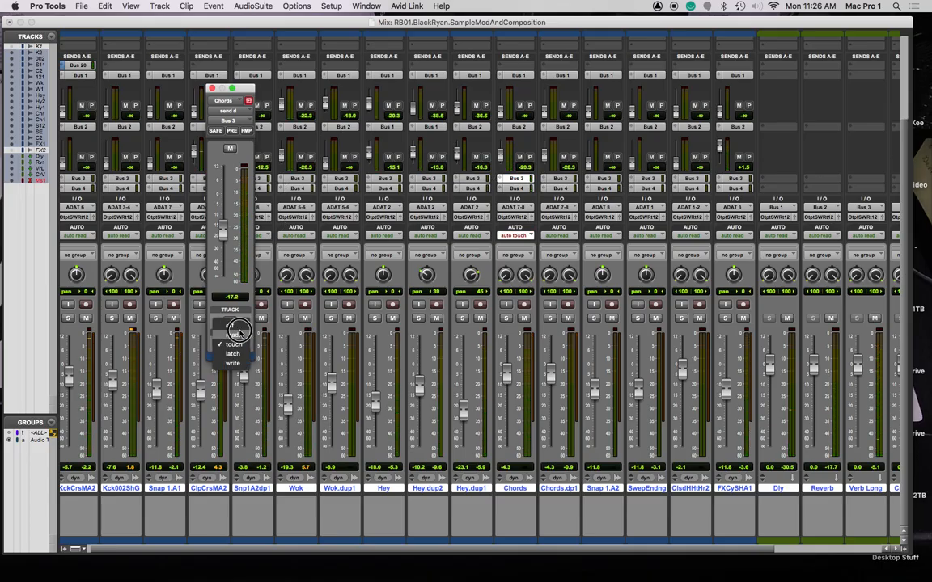
click(232, 335)
click(212, 88)
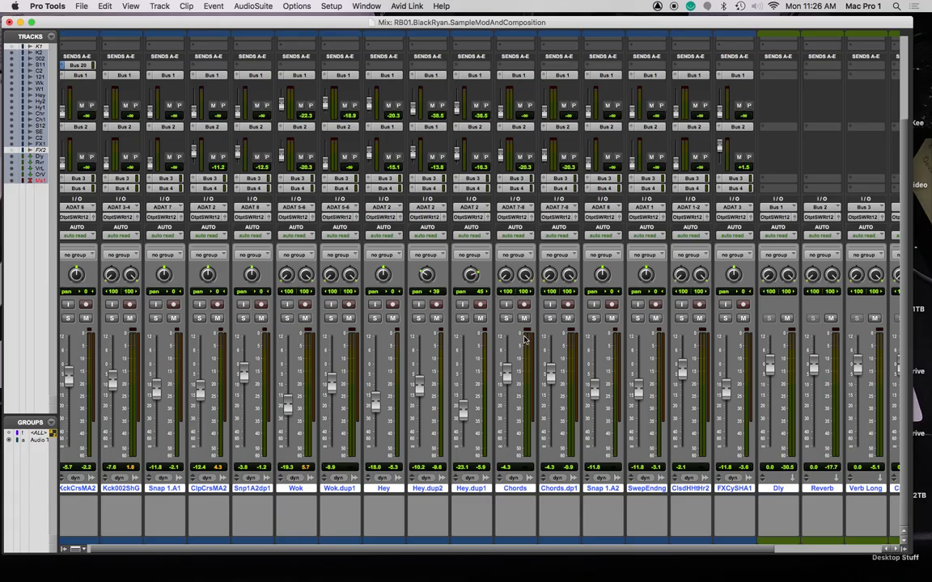
Put Chords back in touch mode and write upward Bus 1 send level rides, reaching about +9.7 dB
click(516, 235)
click(517, 245)
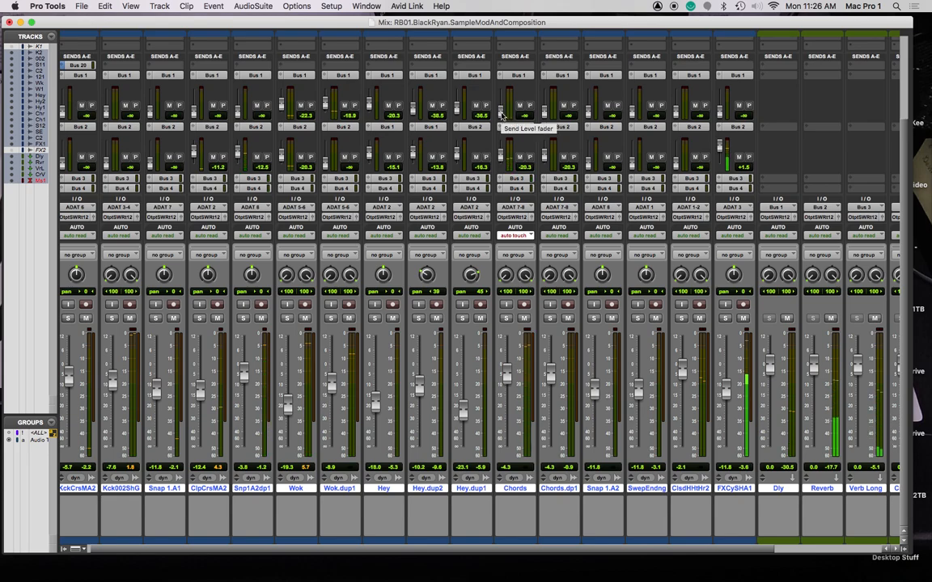
drag(501, 110, 503, 102)
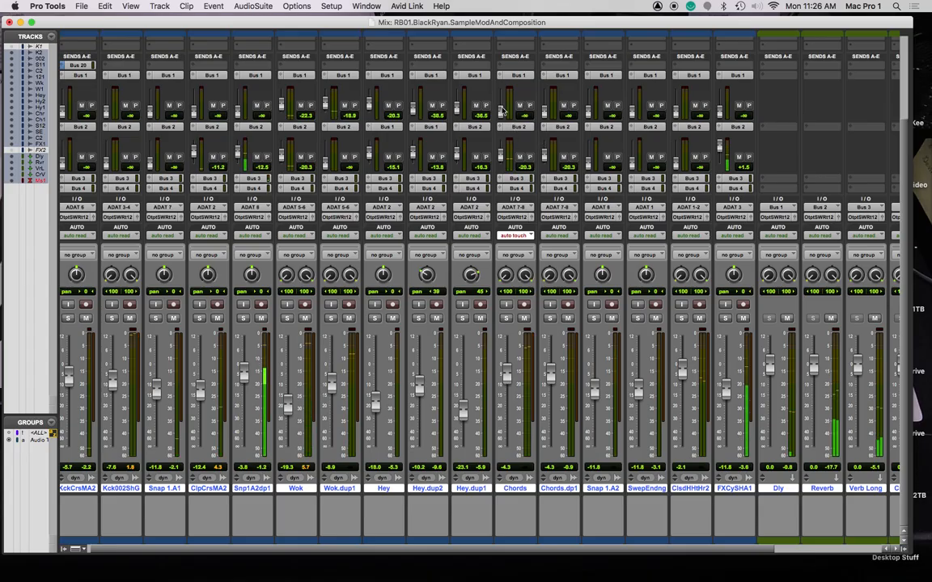
mouse_move(501, 109)
mouse_down()
mouse_move(501, 91)
mouse_move(501, 102)
mouse_up()
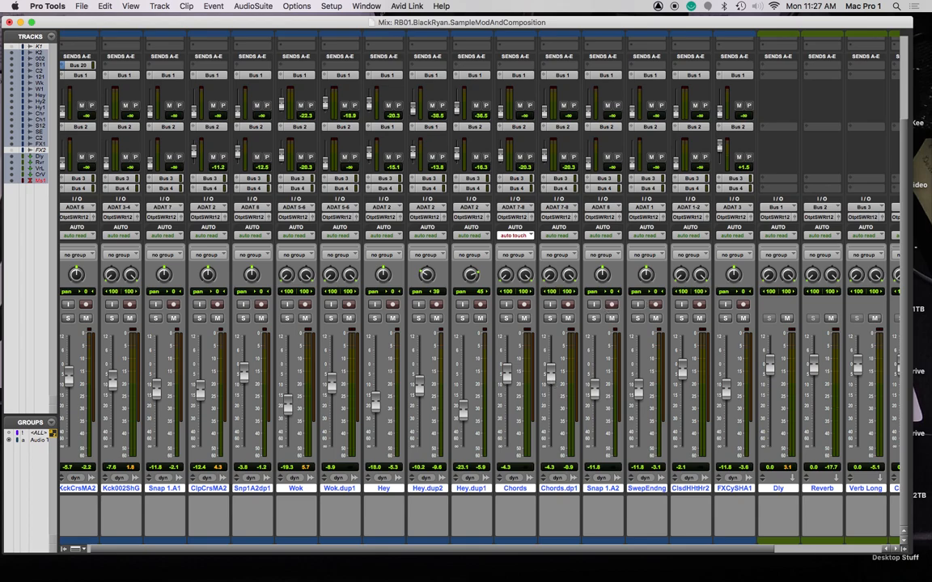
Solo FXCySHA1, raise its fader to -9.9 dB and its Bus 4 send to about -17 dB
key(super+equal)
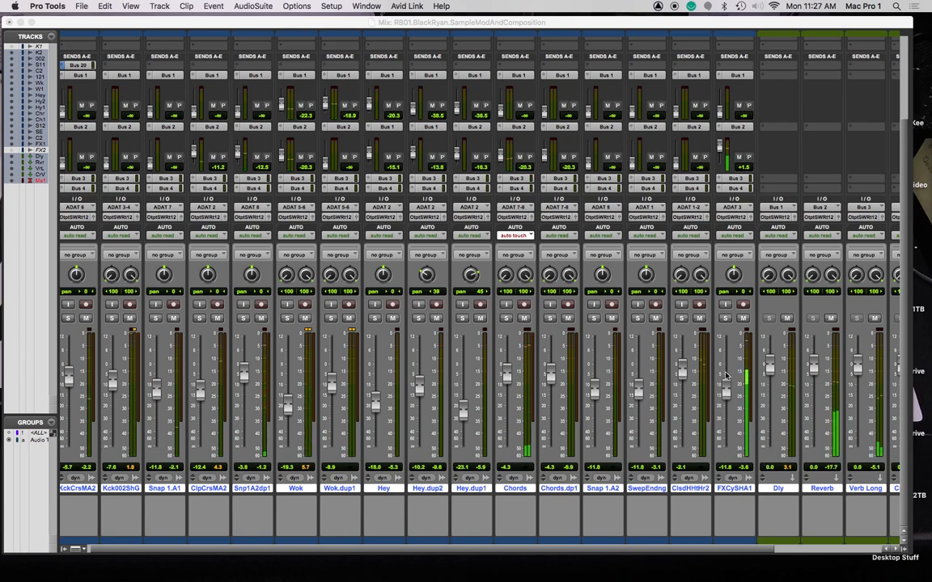
click(725, 319)
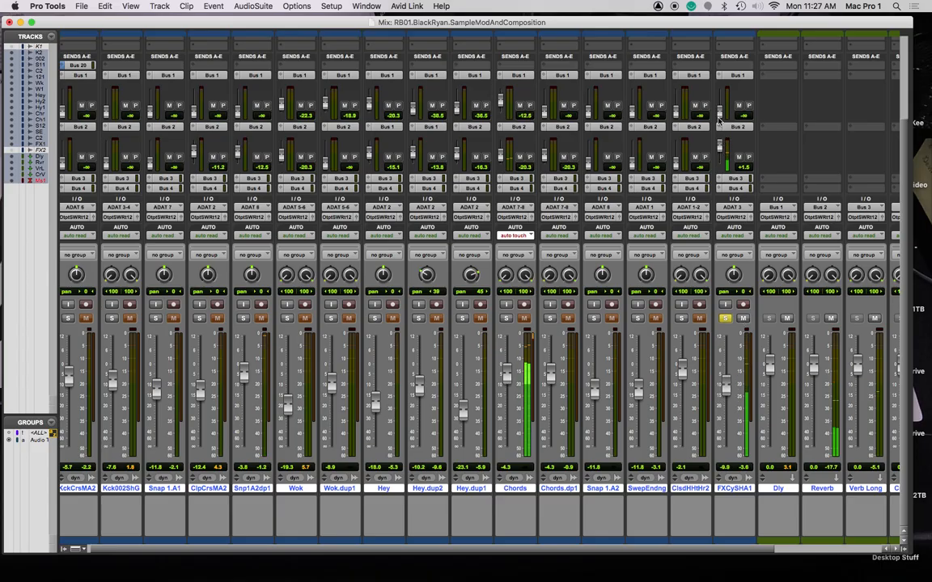
click(735, 188)
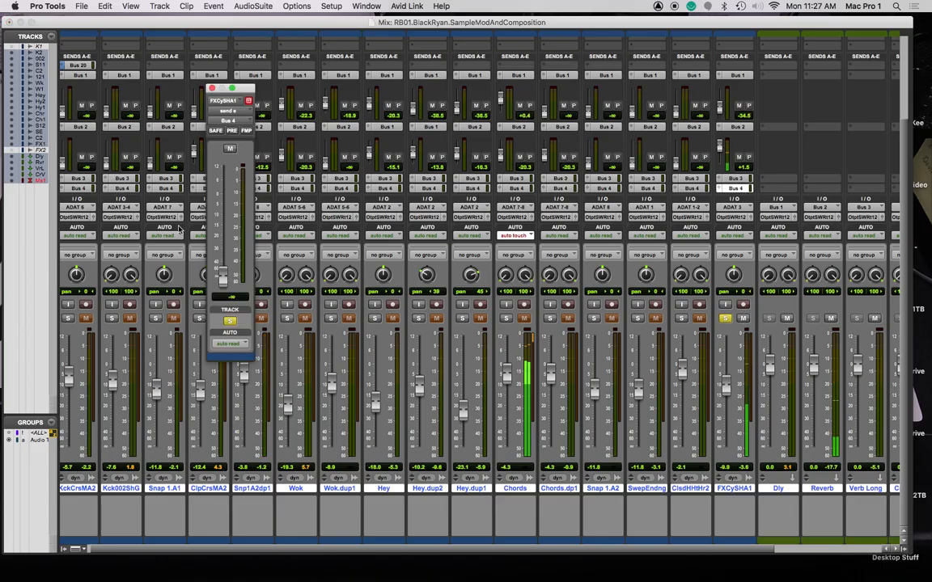
drag(227, 279, 226, 237)
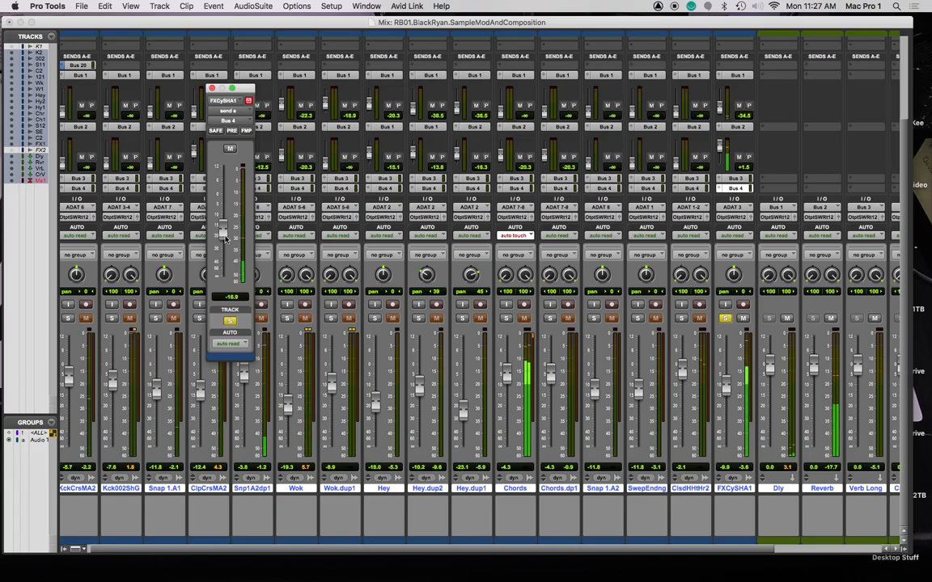
Set FXCySHA1's Bus 3 send to -14.7 dB, Bus 1 send to -32.5 dB and Bus 2 send to +6.2 dB
click(738, 179)
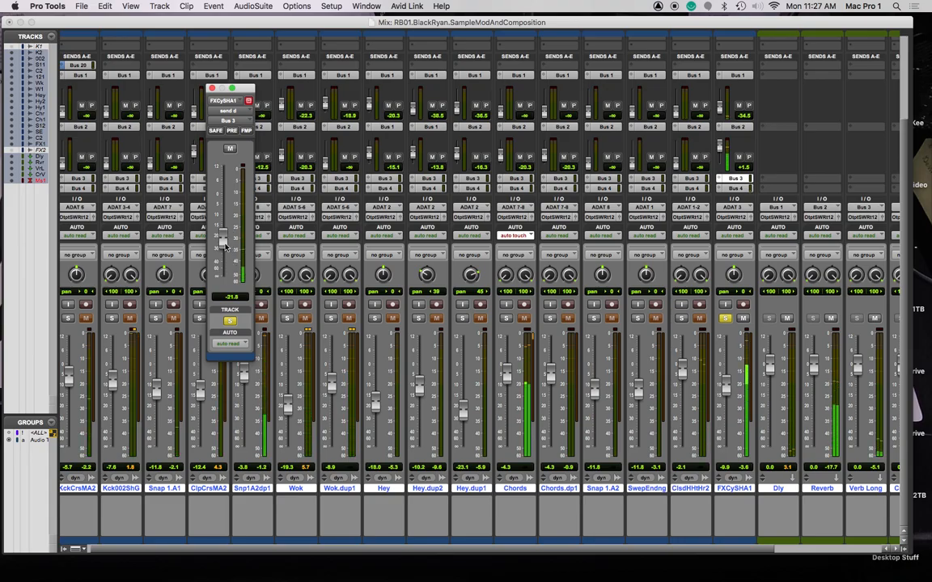
drag(224, 243, 224, 230)
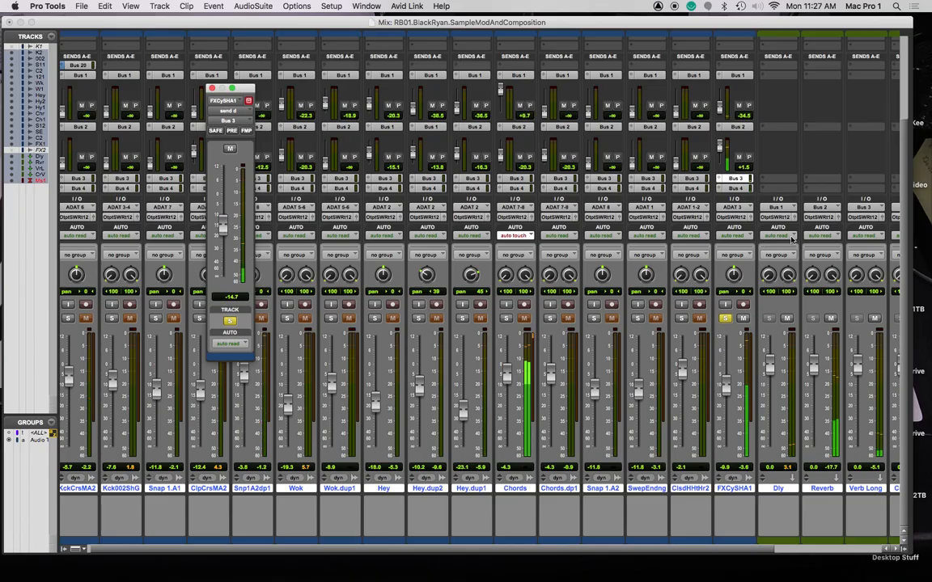
click(720, 107)
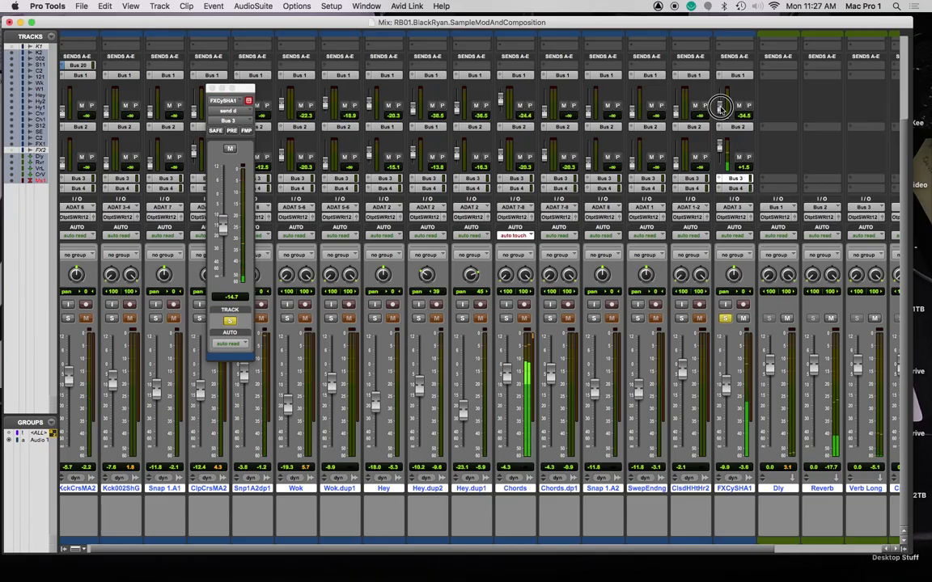
drag(722, 144, 722, 147)
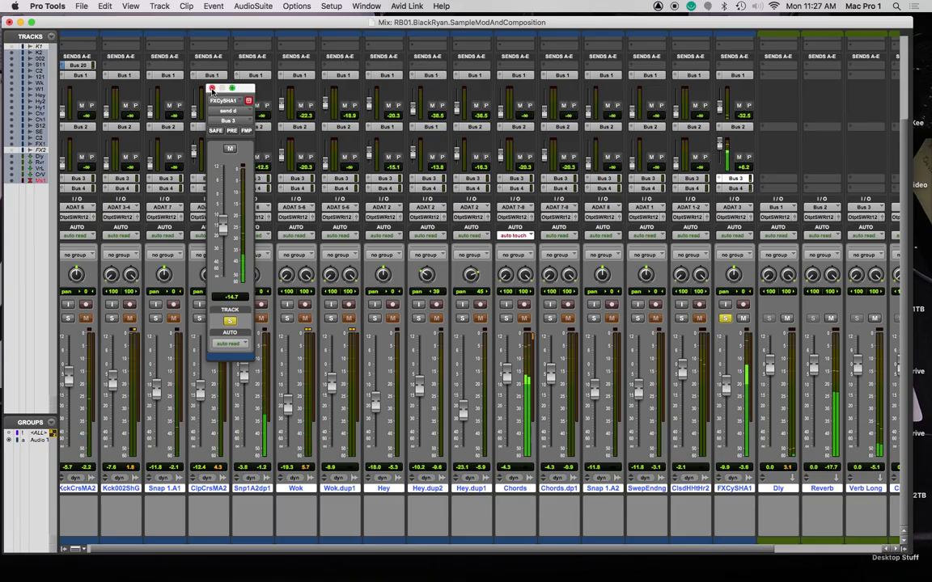
In FXCySHA1's Channel Strip EQ, boost 135.5 Hz by 1.5 dB at Q 1.21, cut 329 Hz by 1.0 dB and low-pass at 12.8 kHz
scroll(717, 140, up, 5)
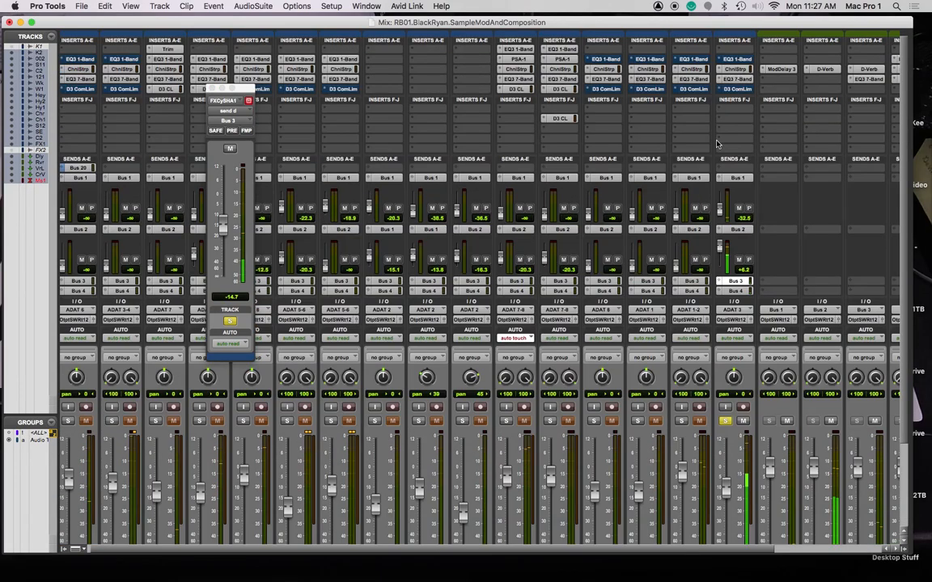
click(738, 71)
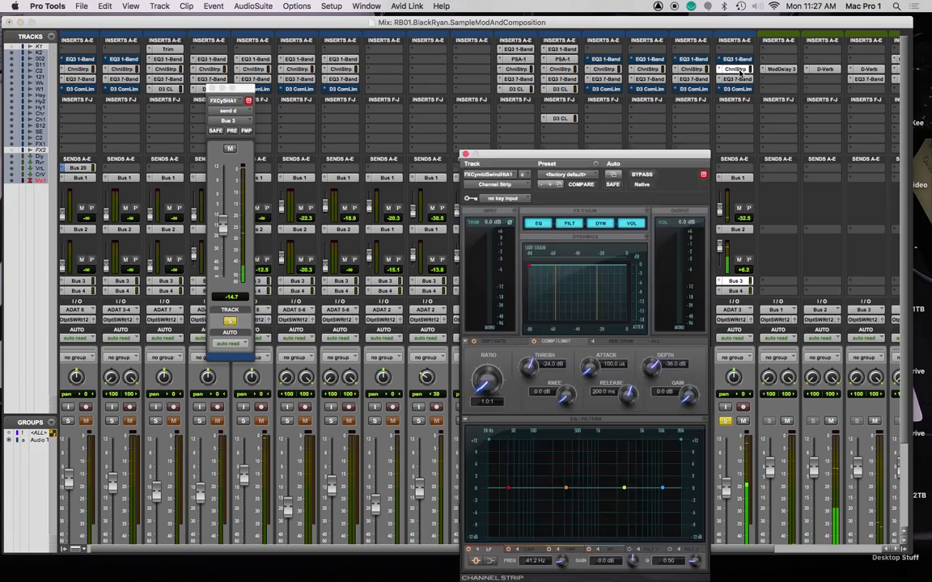
drag(505, 487, 541, 483)
drag(656, 566, 654, 528)
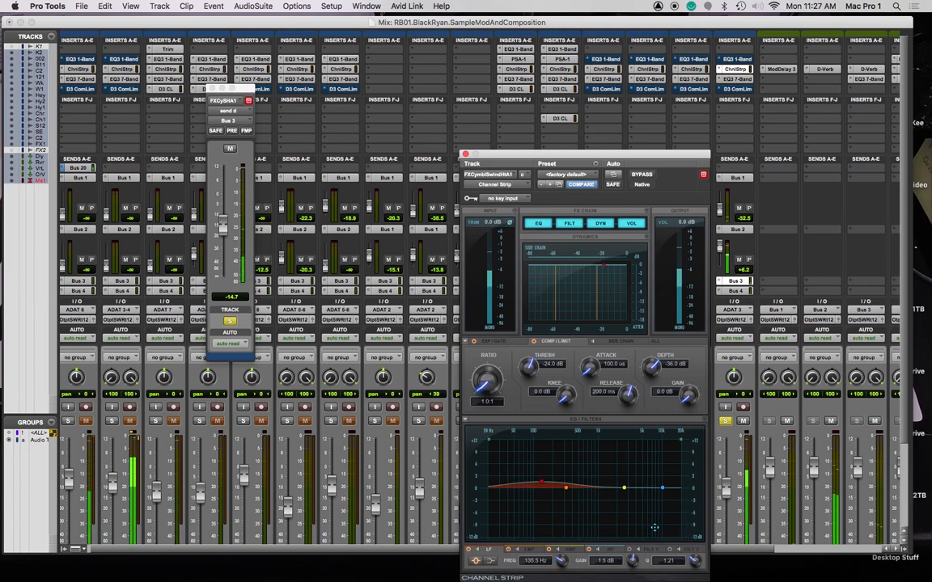
click(563, 489)
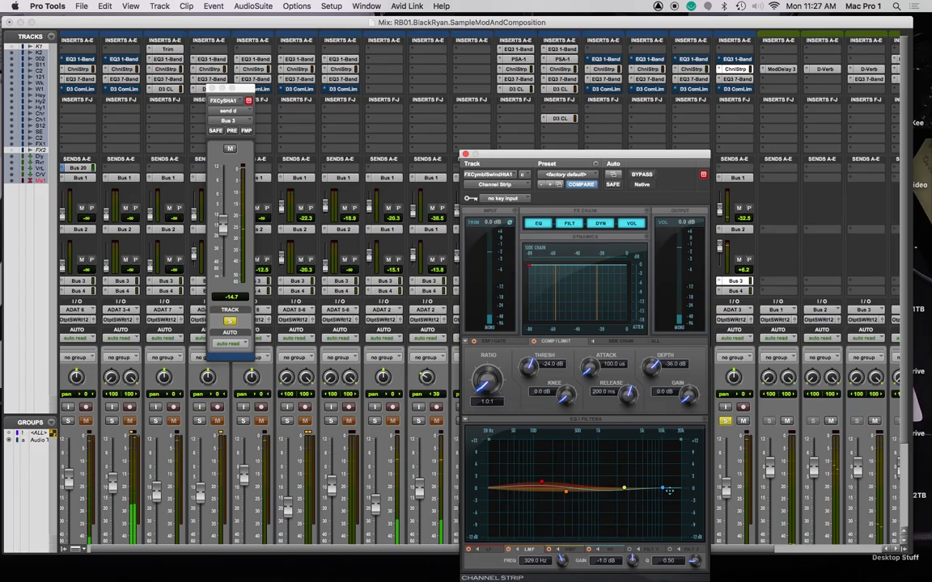
drag(681, 440, 667, 440)
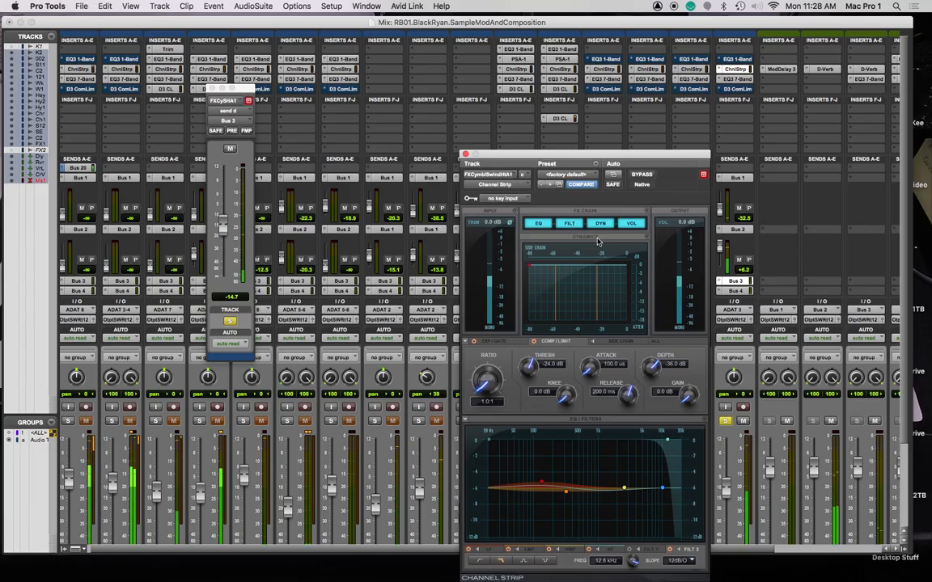
Close the Channel Strip and send windows and clear the FXCySHA1 solo
click(465, 154)
click(212, 88)
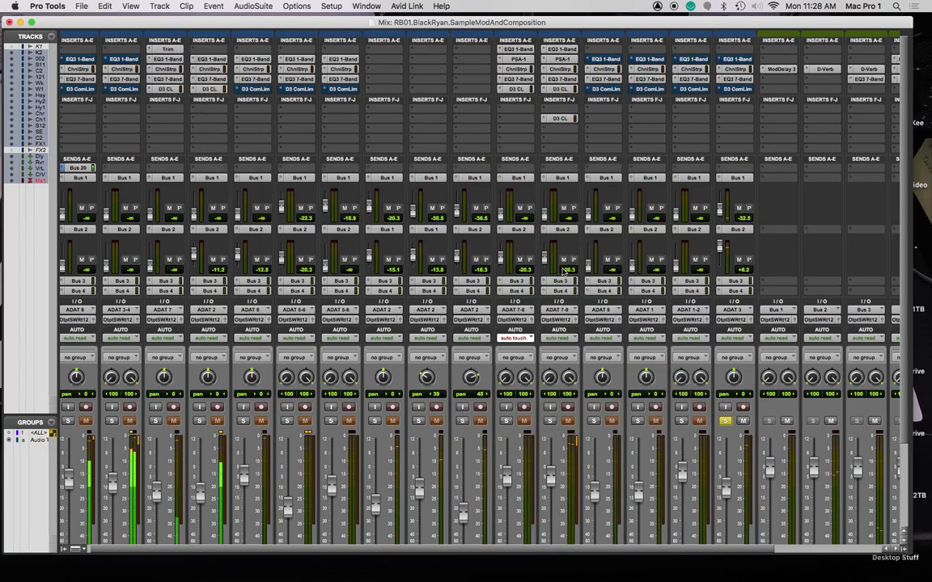
click(725, 421)
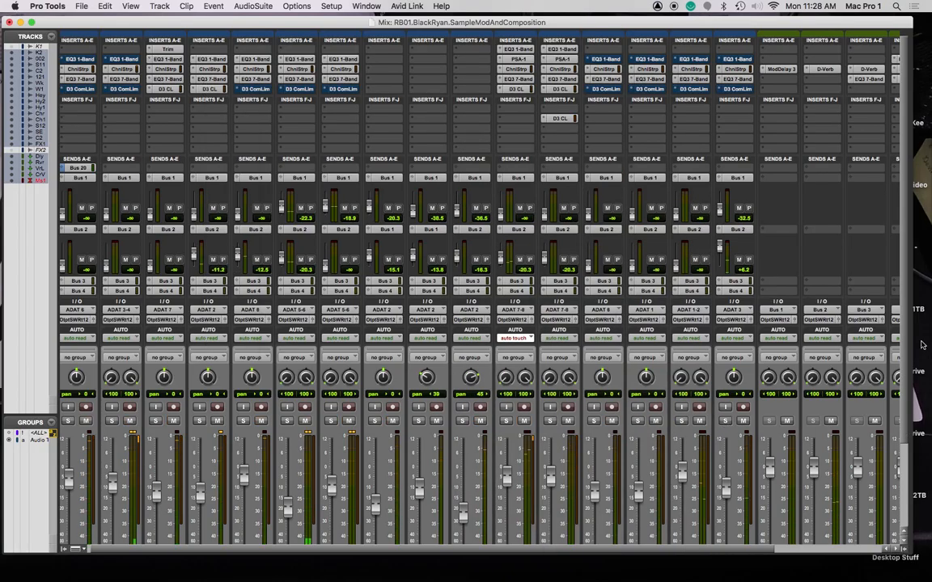
Enable the Audio Tracks group, lower its faders by about 2 dB and clear the Master 1 clip indicators
scroll(667, 409, right, 3)
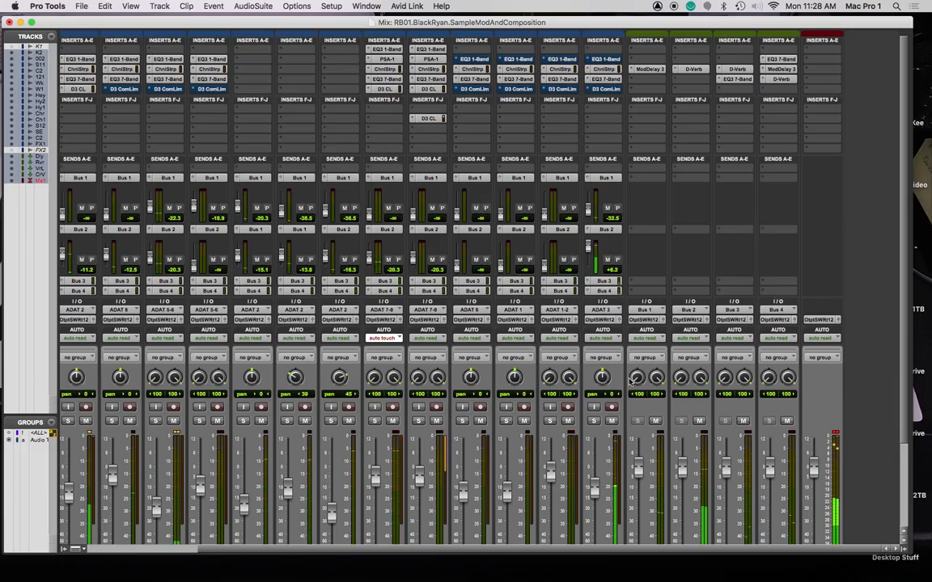
click(38, 440)
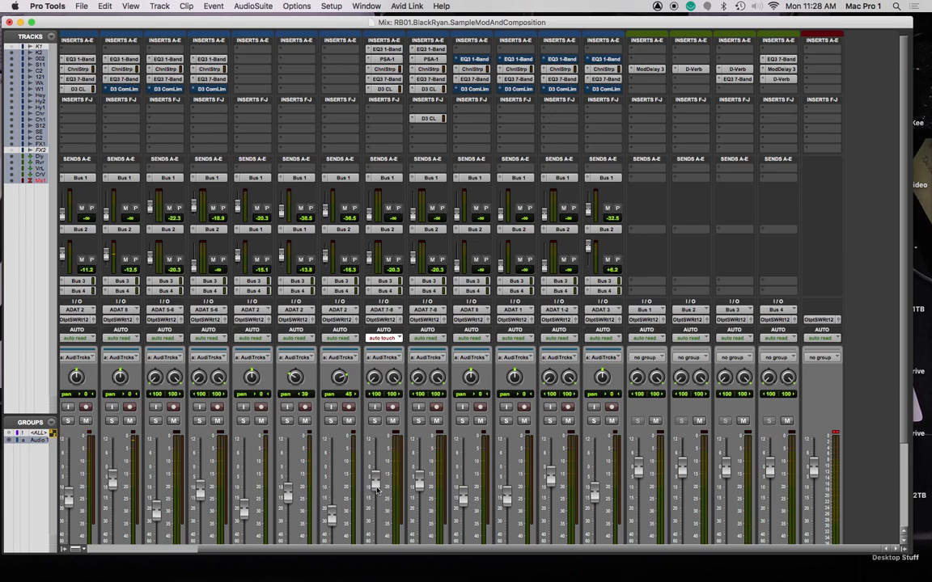
click(836, 434)
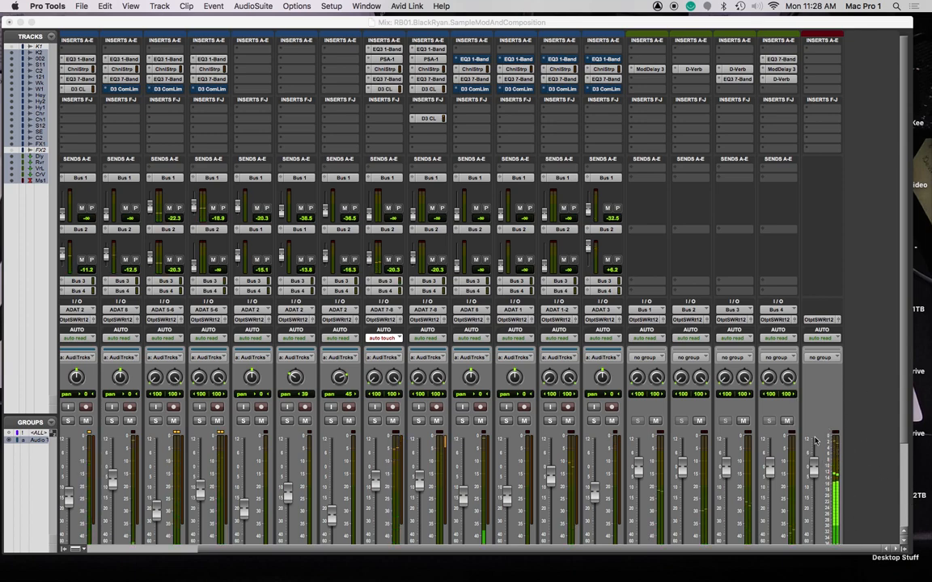
scroll(815, 440, down, 3)
click(831, 310)
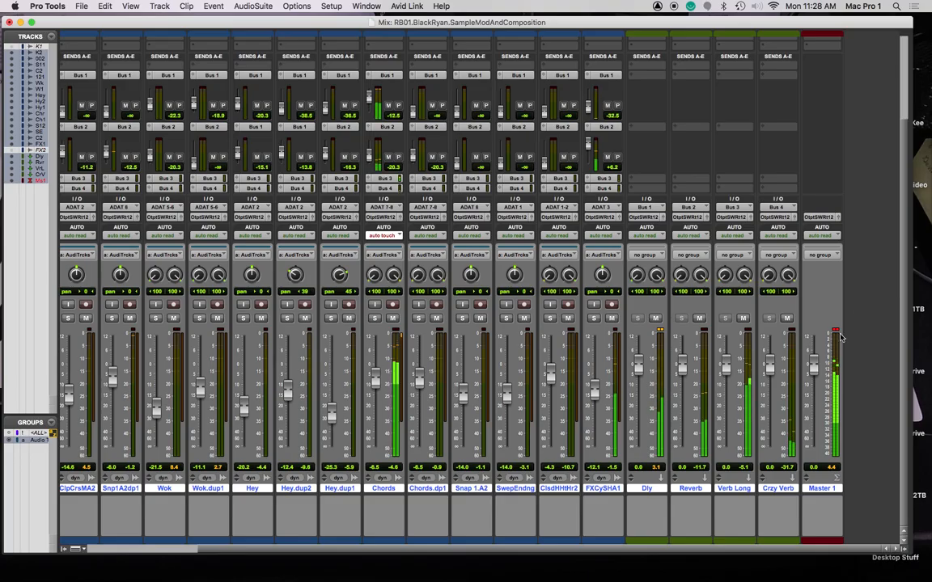
drag(376, 107, 378, 111)
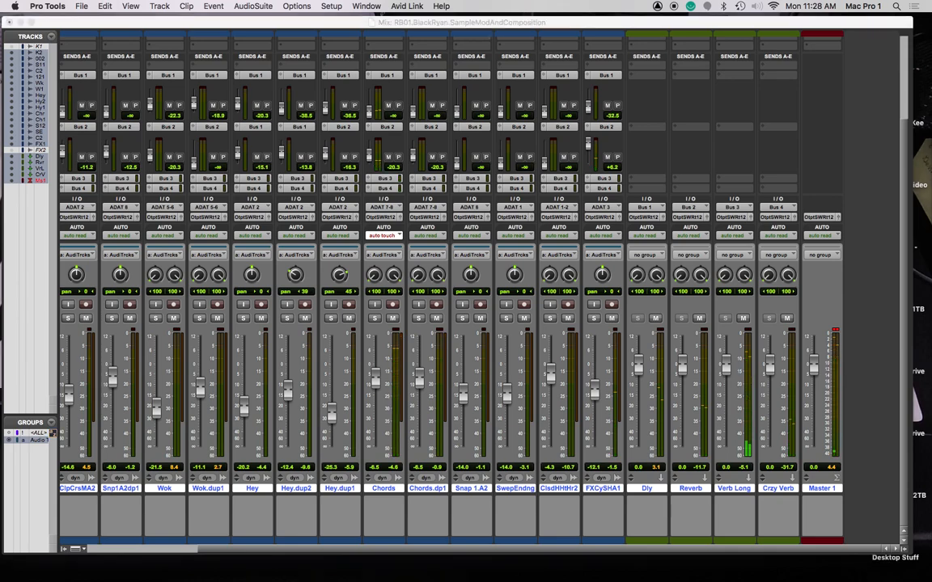
Set the Chords track's automation mode to read in the Edit window and enlarge the track height
key(super+equal)
drag(296, 24, 259, 21)
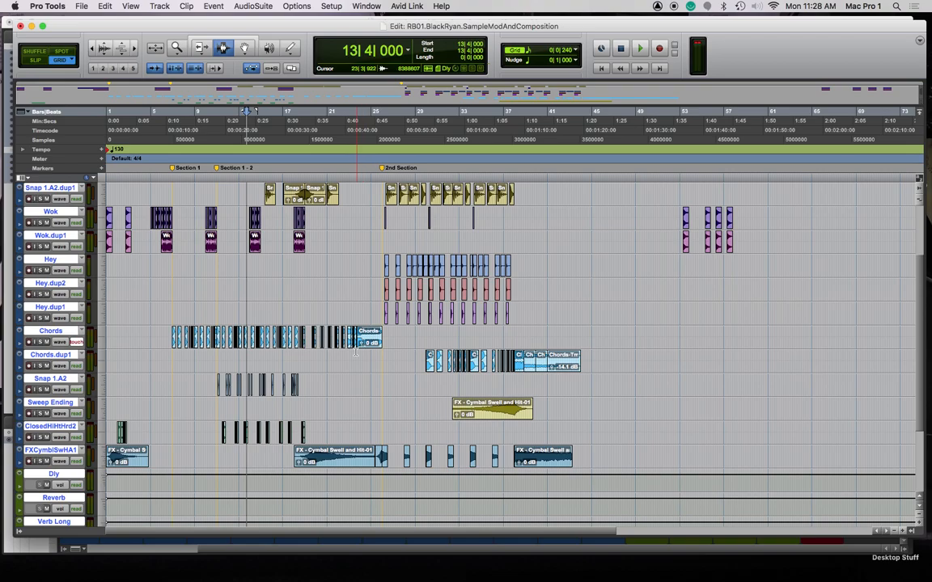
click(77, 342)
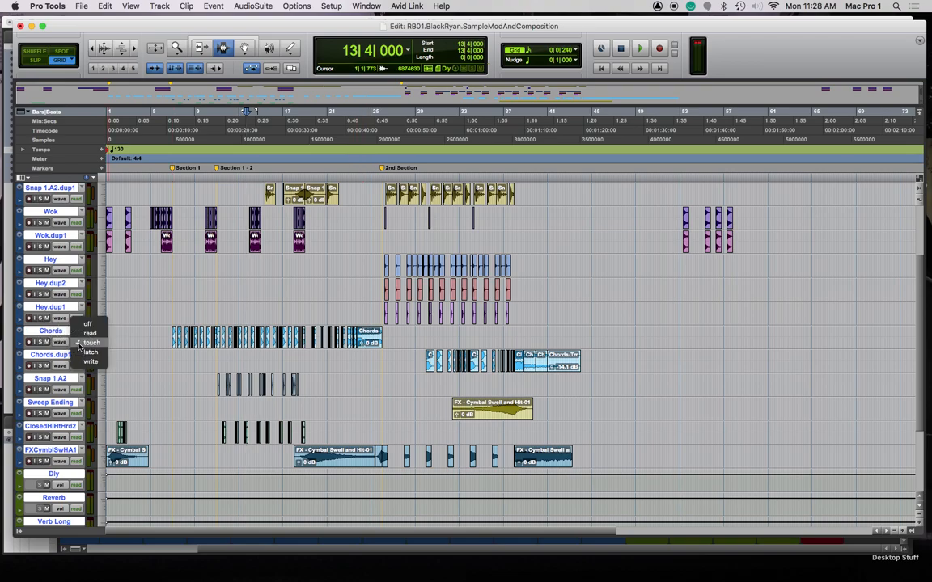
click(87, 333)
click(94, 323)
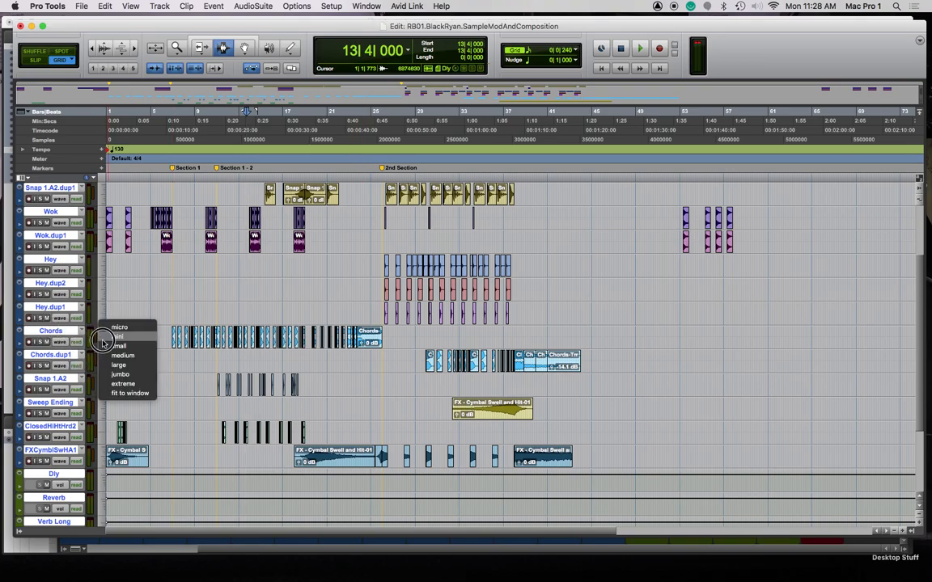
click(140, 373)
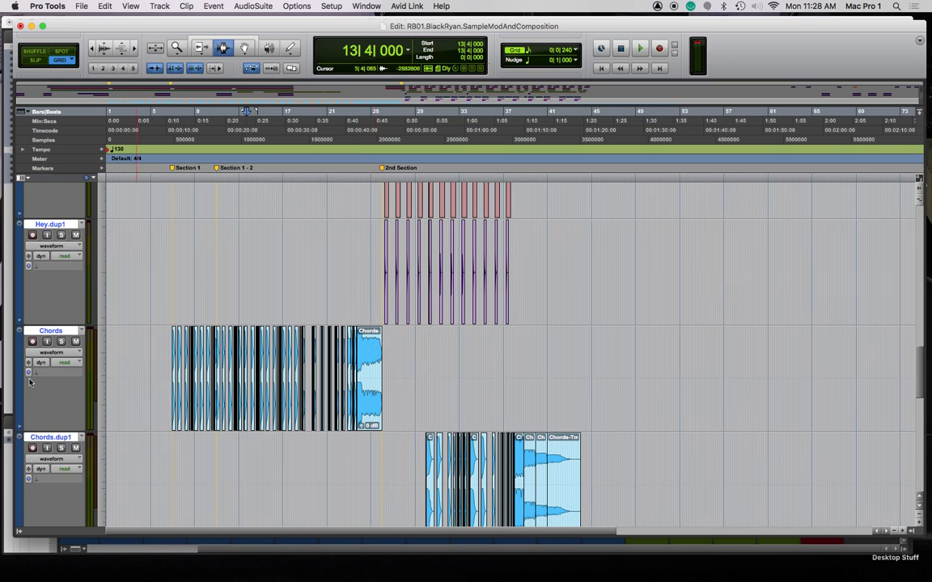
Display the Bus 1 send level automation on the audio tracks and magnify the Chords curve around bars 21 to 24
click(51, 353)
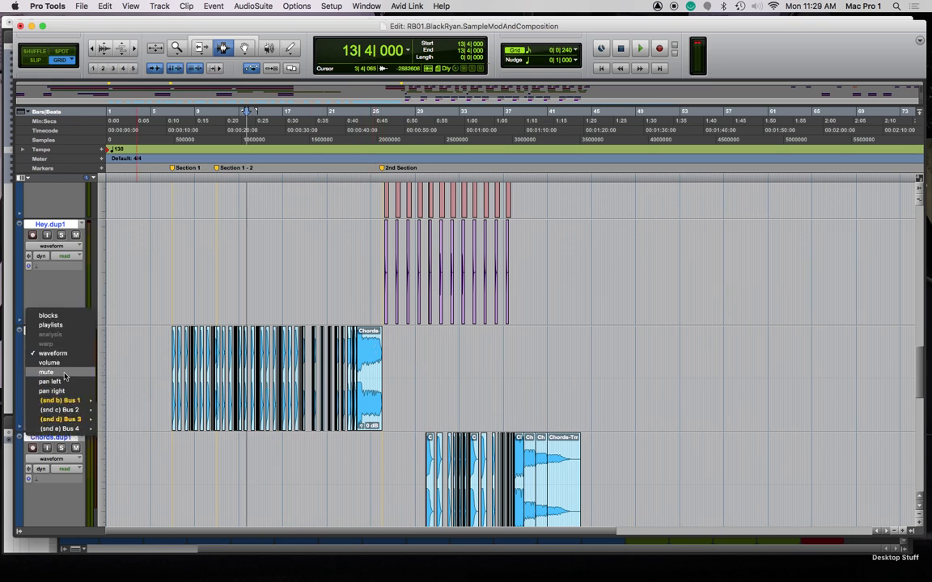
click(53, 353)
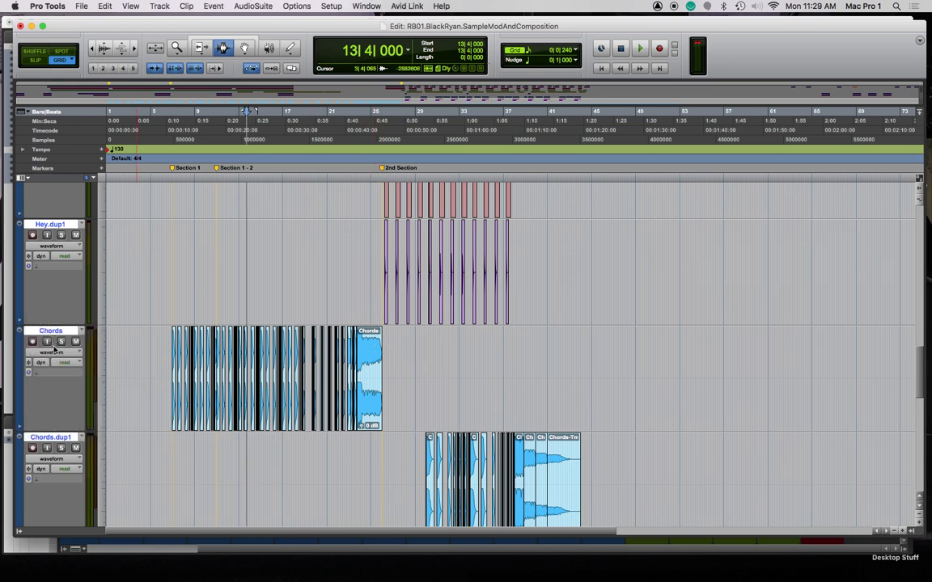
click(53, 351)
mouse_move(80, 402)
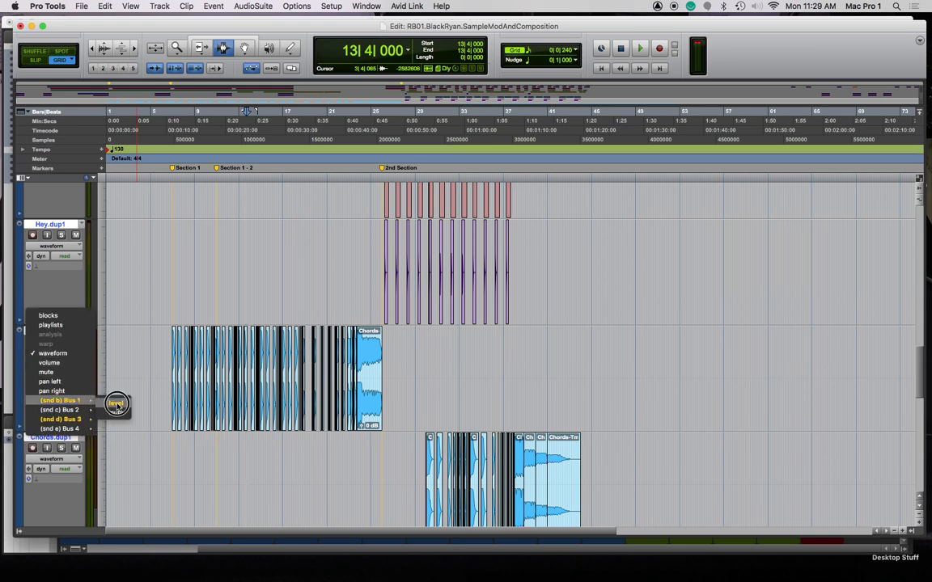
alt+click(115, 403)
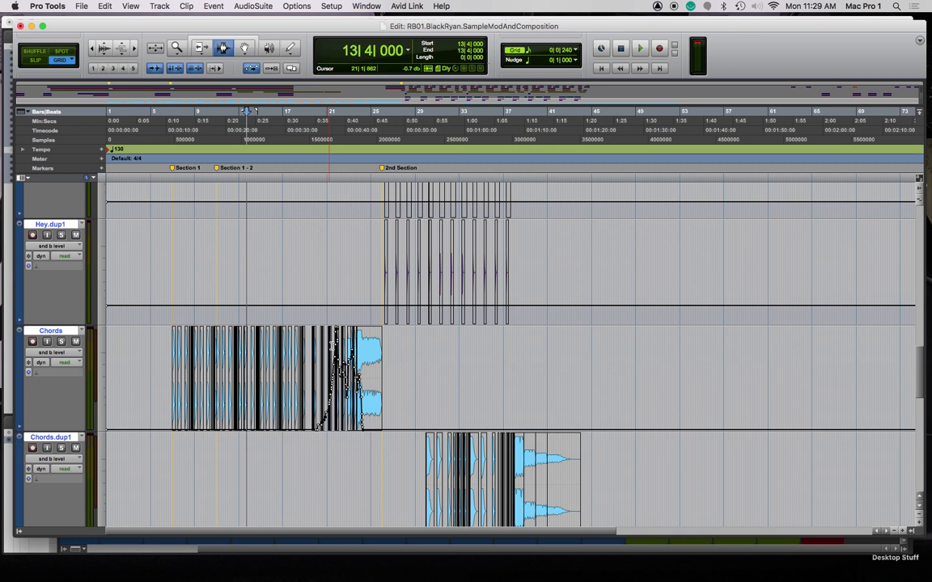
click(331, 346)
key(t)
key(t)
key(t)
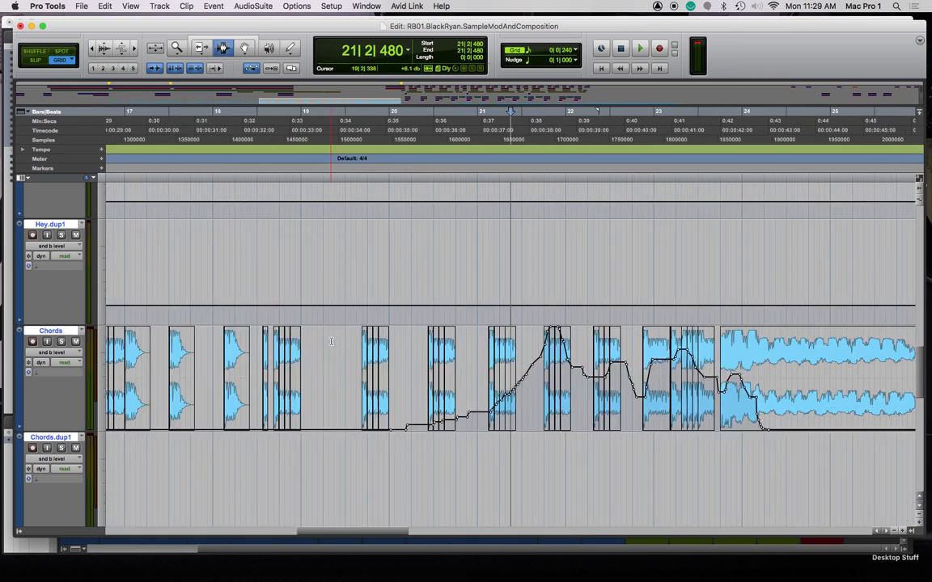
key(t)
scroll(330, 341, right, 5)
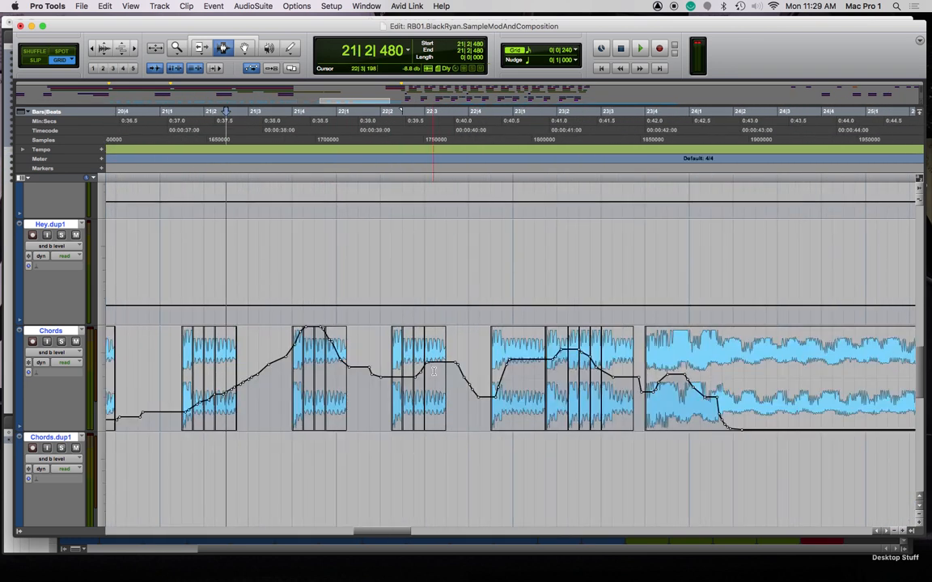
Try to flatten the peak of Chords' Bus 1 send curve around 21|4 with the Pencil tool and undo the edits
key(F10)
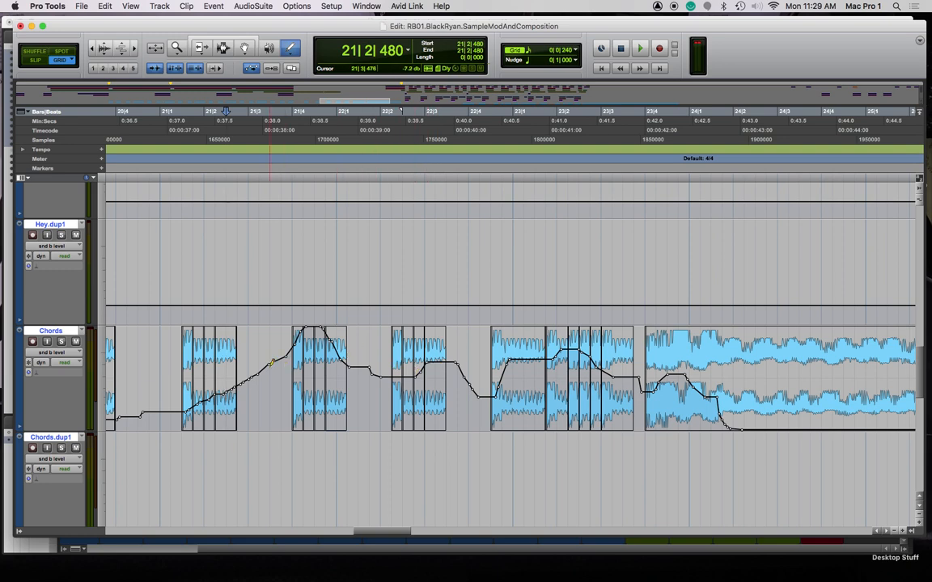
drag(285, 356, 334, 354)
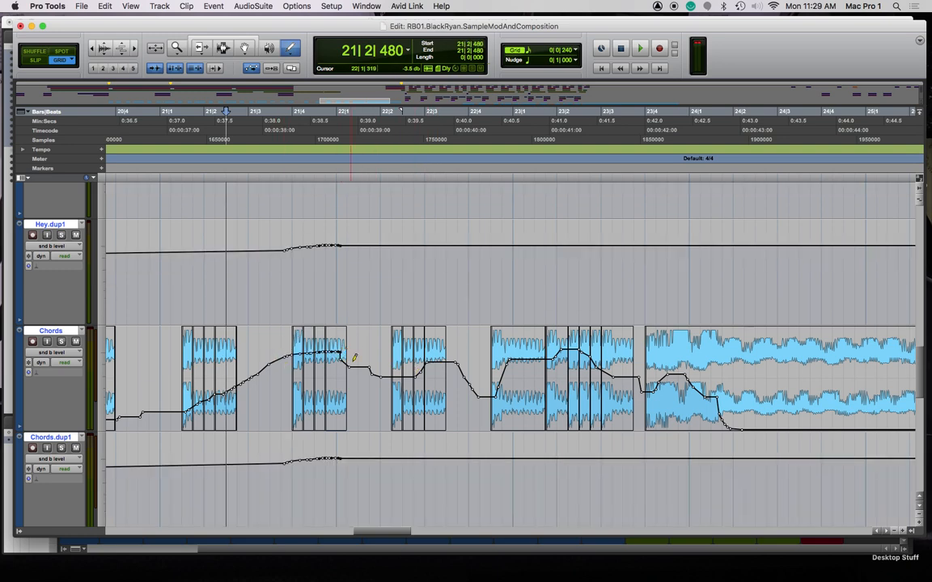
drag(268, 363, 350, 367)
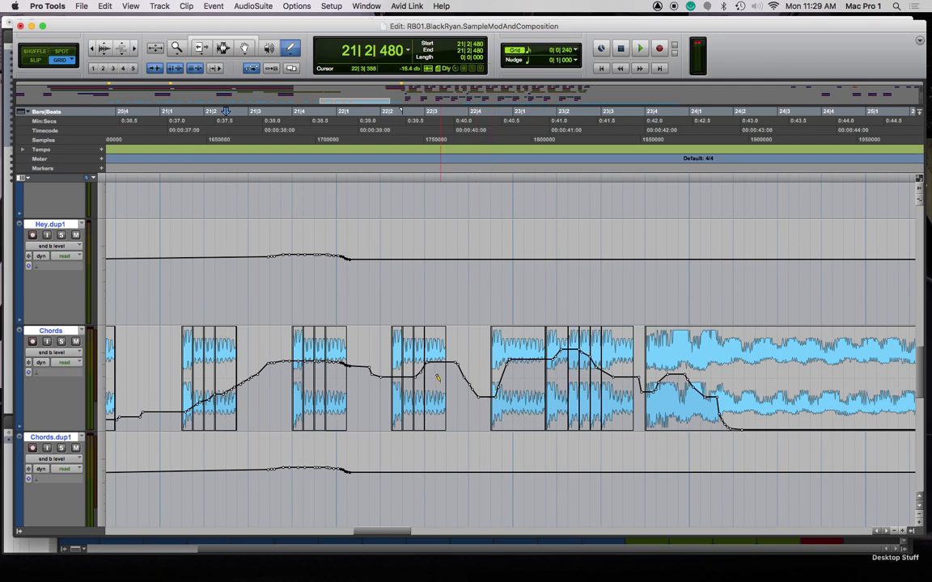
key(F8)
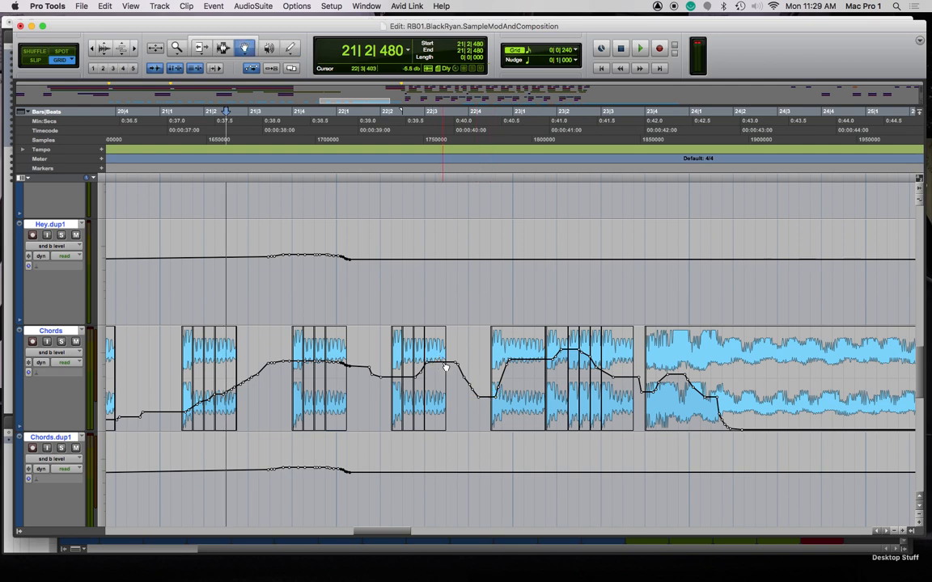
mouse_move(446, 362)
mouse_down()
mouse_move(445, 352)
mouse_move(446, 365)
mouse_up()
key(super+z)
key(super+z)
key(super+z)
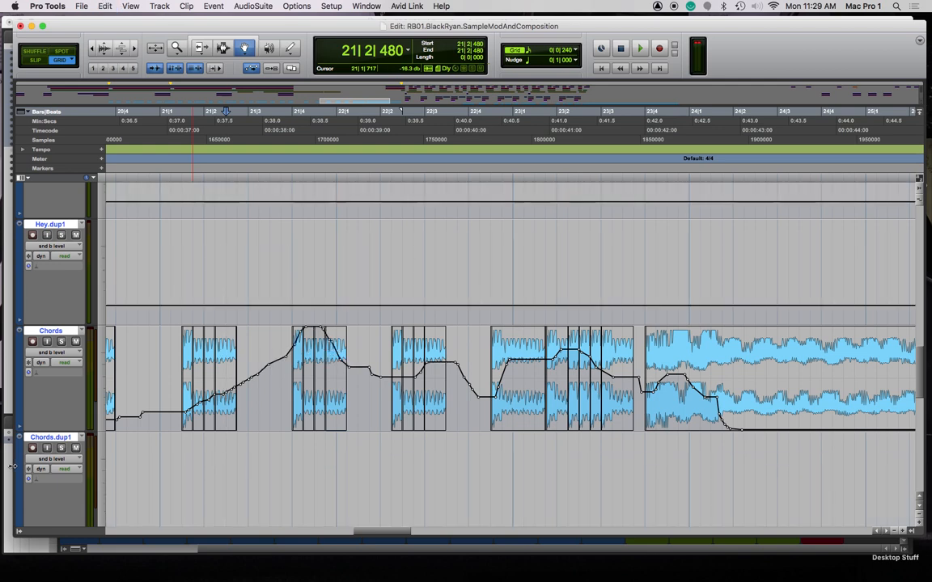
Disable the Audio Tracks group in the Mix window and return to the Edit window
key(super+equal)
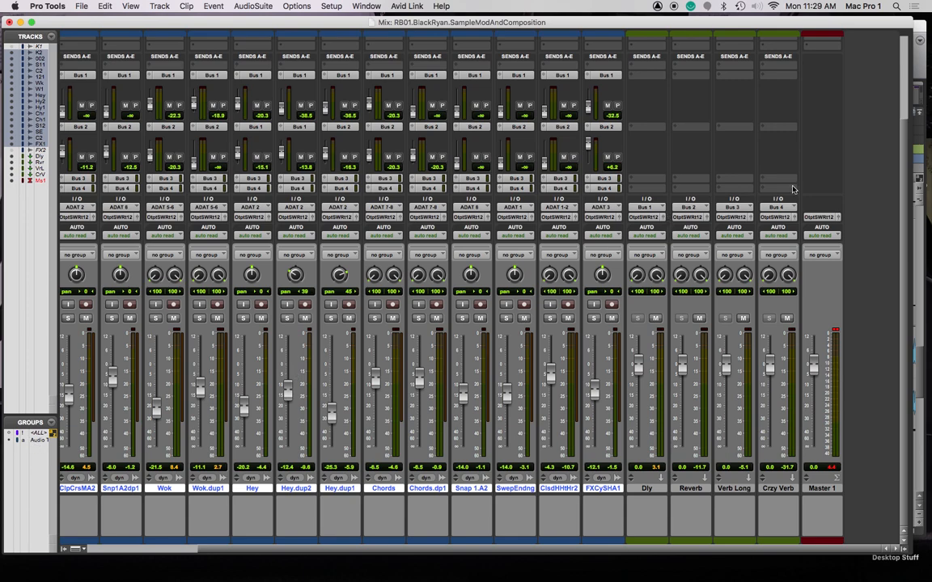
key(super+equal)
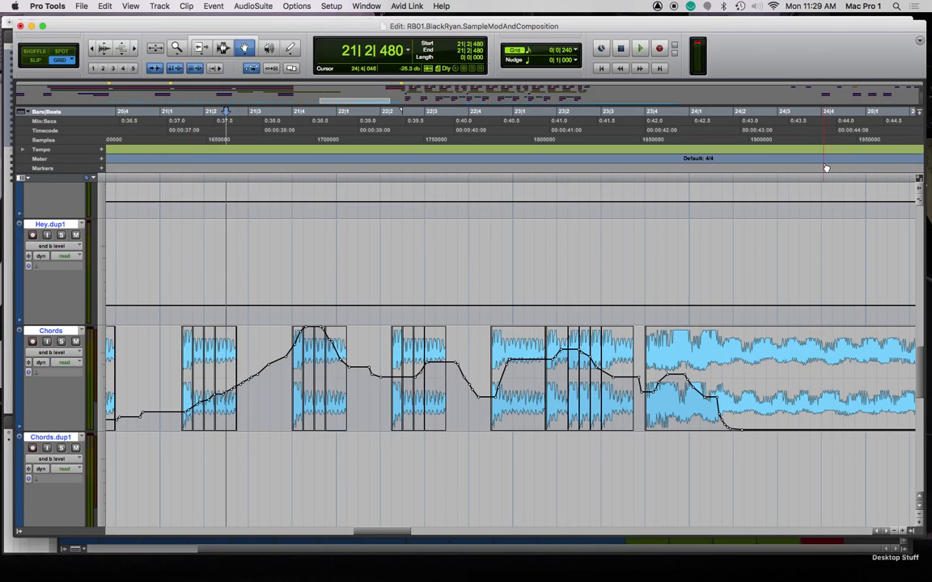
Select the Chords Bus 1 send curve from 21|3|720 to 22|1|480 and trim its level down
drag(286, 357, 358, 360)
key(super+z)
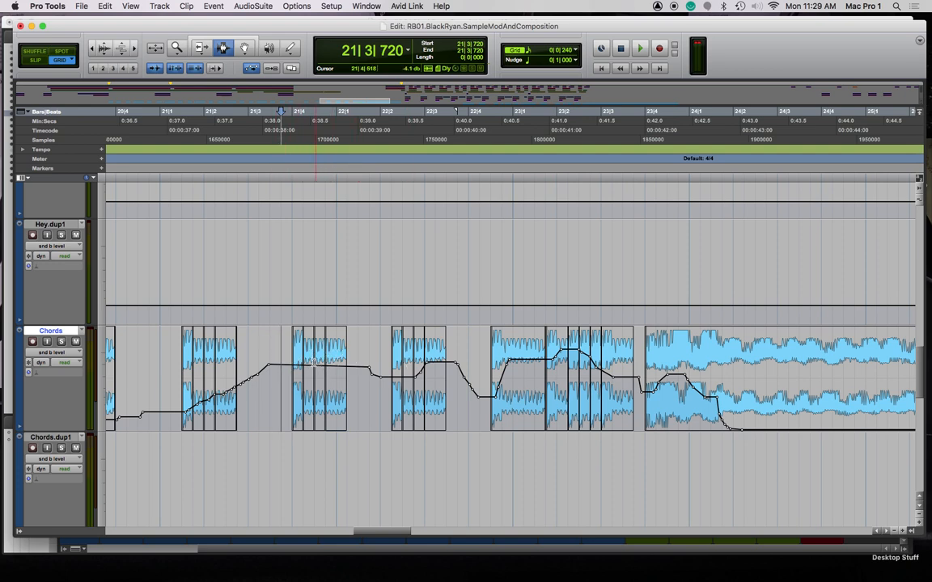
key(super+shift+z)
key(F5)
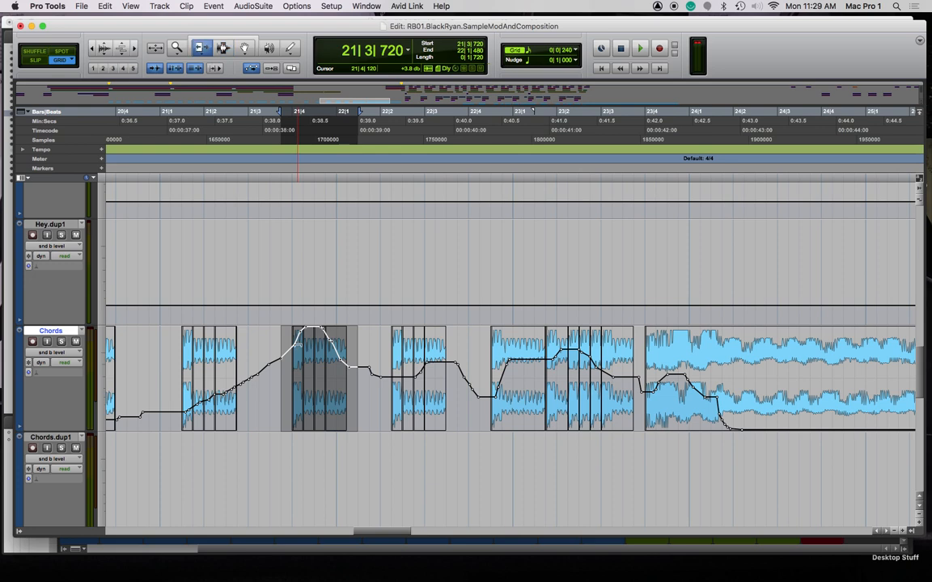
drag(298, 337, 302, 354)
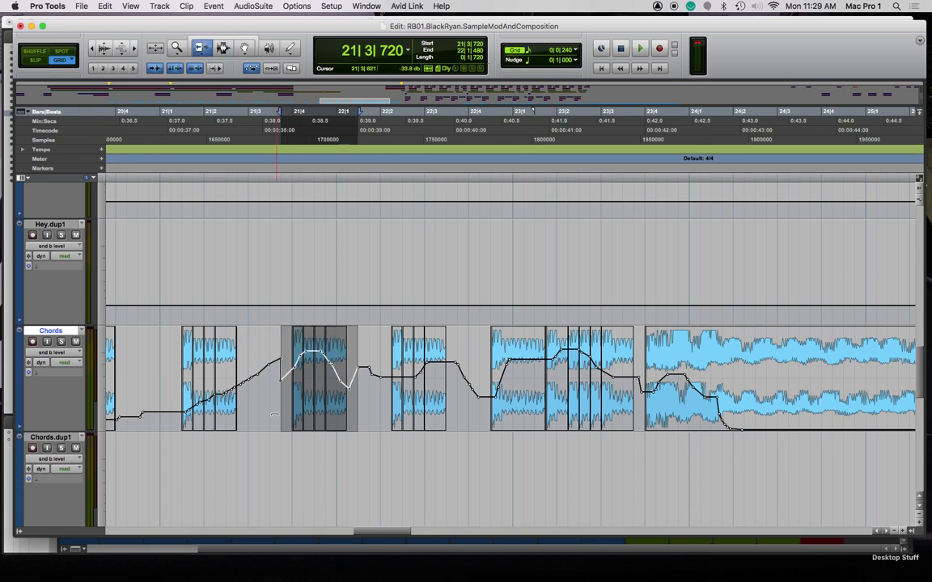
Smooth the trimmed Chords send peak by raising its edge breakpoints and deleting the low one near 22|1
key(F8)
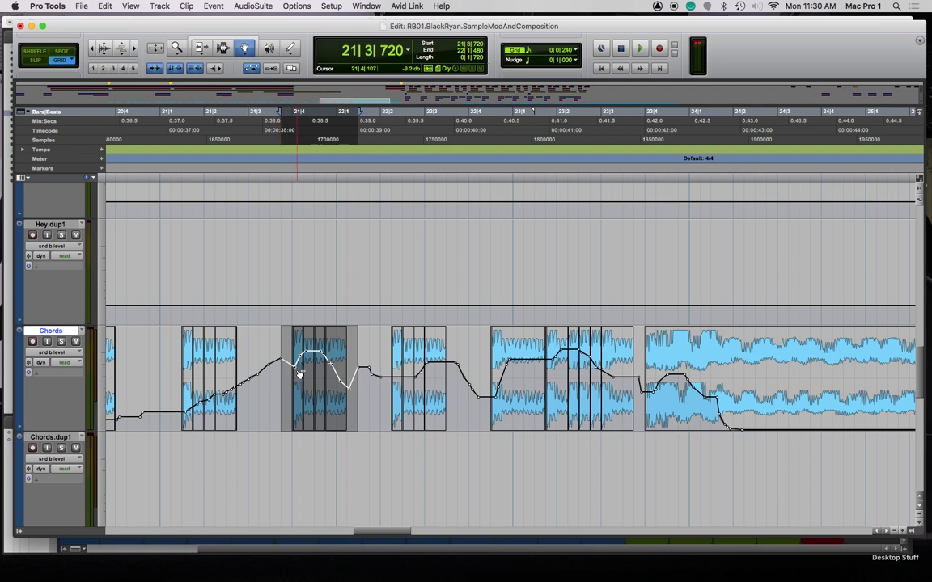
drag(296, 371, 300, 363)
drag(350, 393, 343, 382)
alt+click(341, 383)
drag(333, 366, 336, 358)
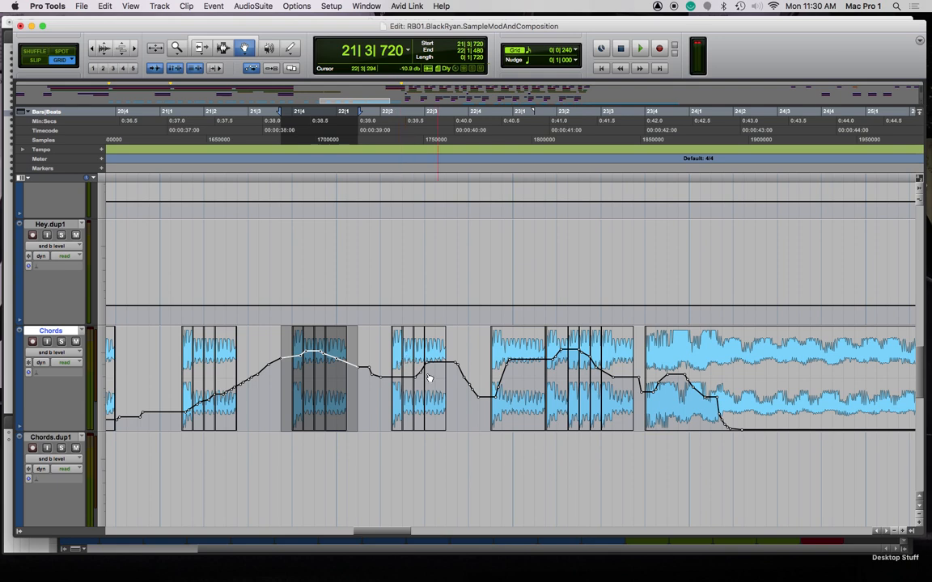
Play the mix from 20|4|480 with the Mix window in front and clear the Master 1 clip indicator
click(138, 176)
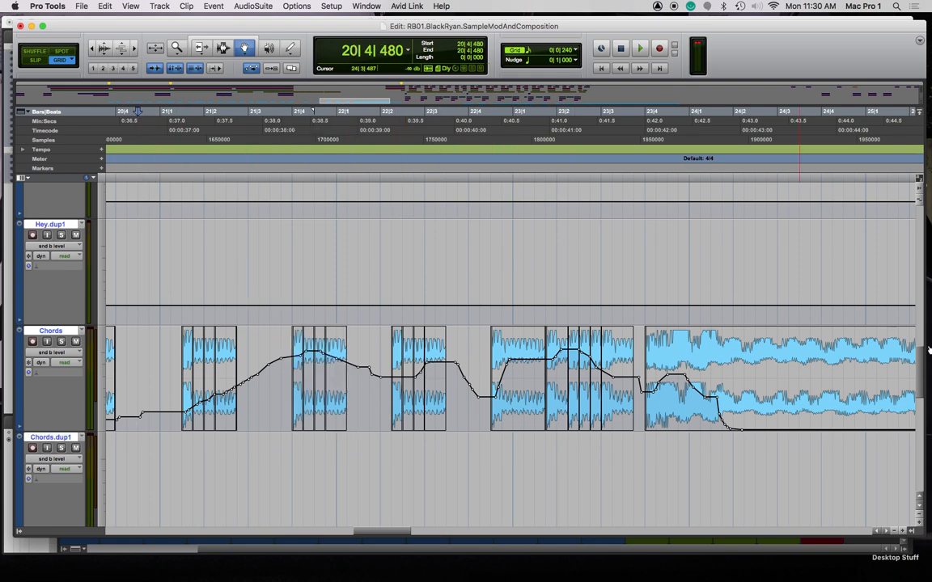
drag(756, 31, 735, 39)
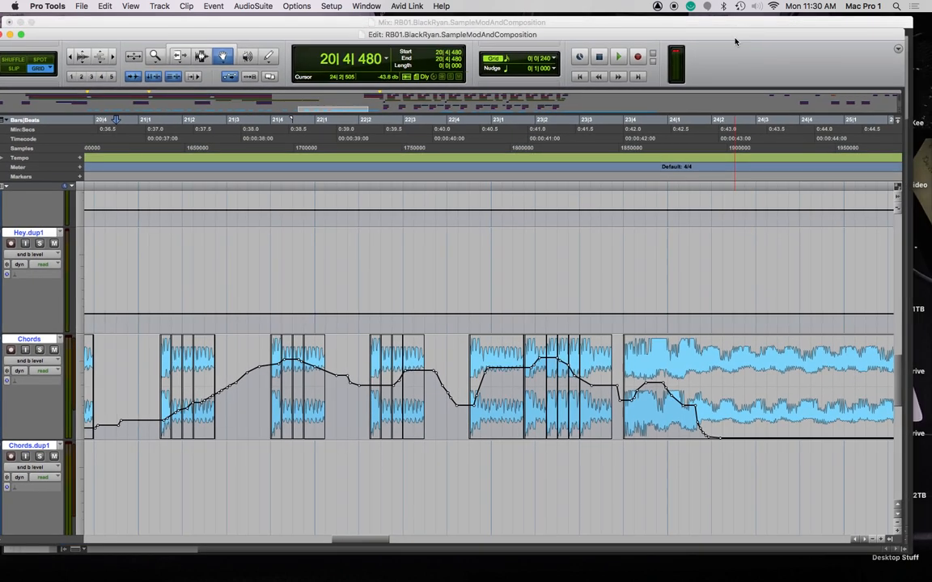
key(super+=)
key(space)
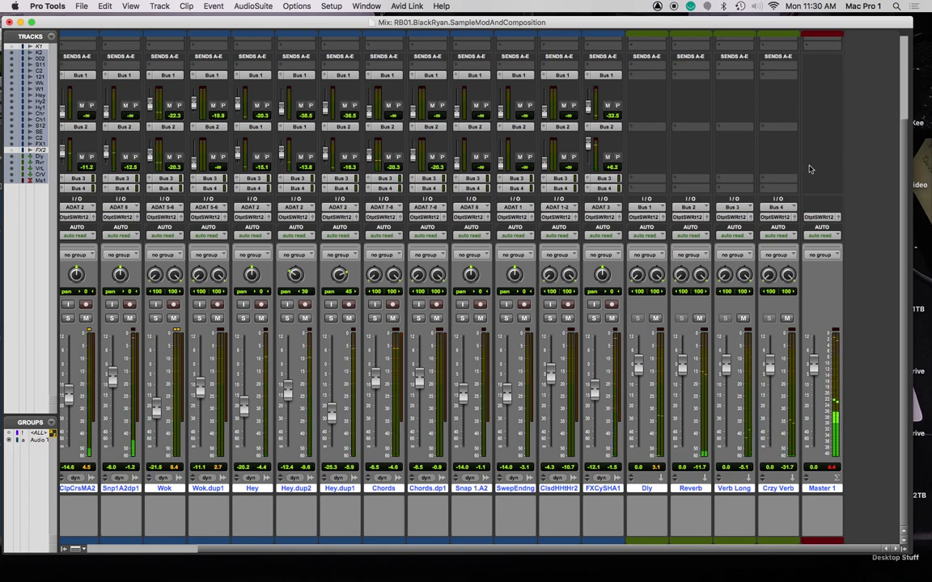
click(829, 468)
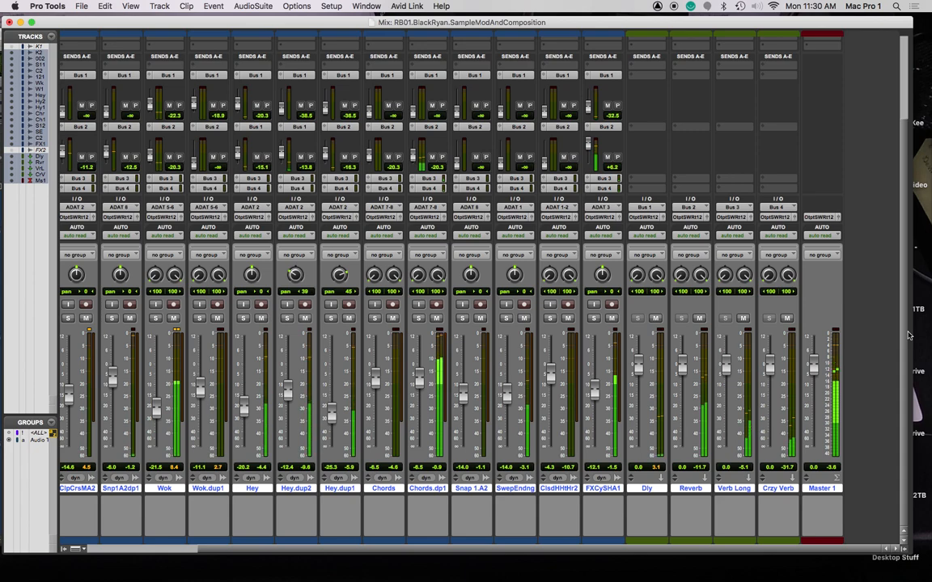
Raise the KckCrsMA2 fader to -5.4 dB and the Kck002ShG fader to -6.8 dB, checking the Master 1 level
scroll(553, 451, left, 3)
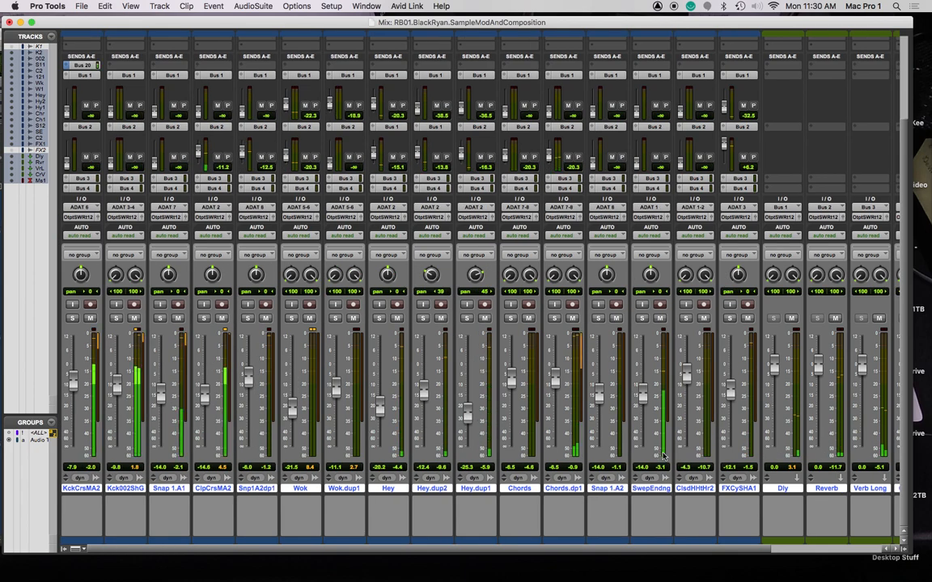
drag(72, 383, 121, 380)
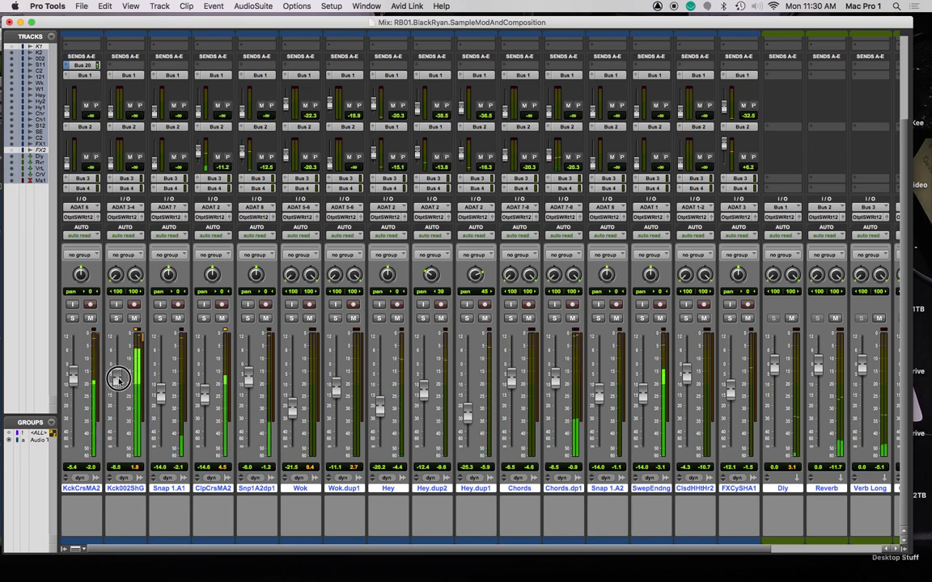
scroll(123, 386, right, 3)
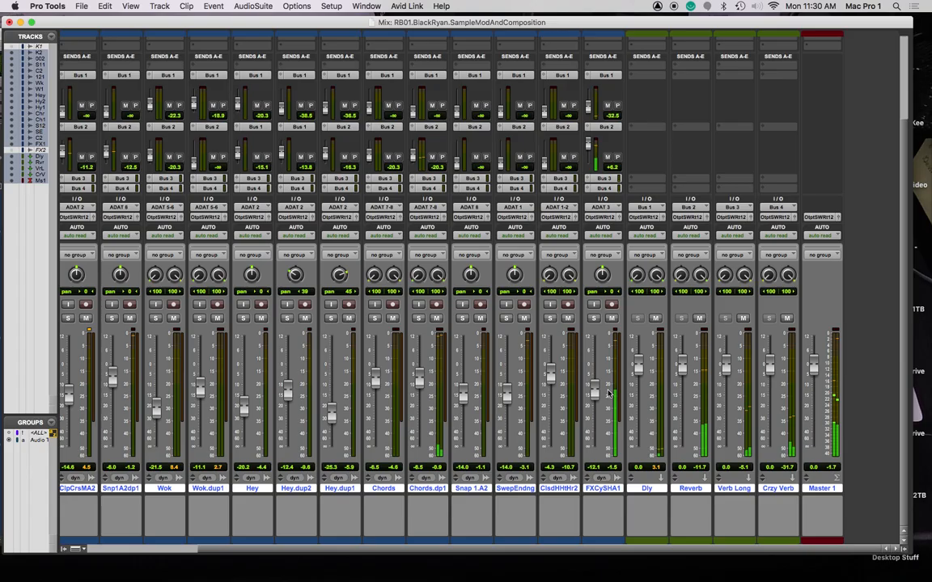
scroll(337, 435, left, 3)
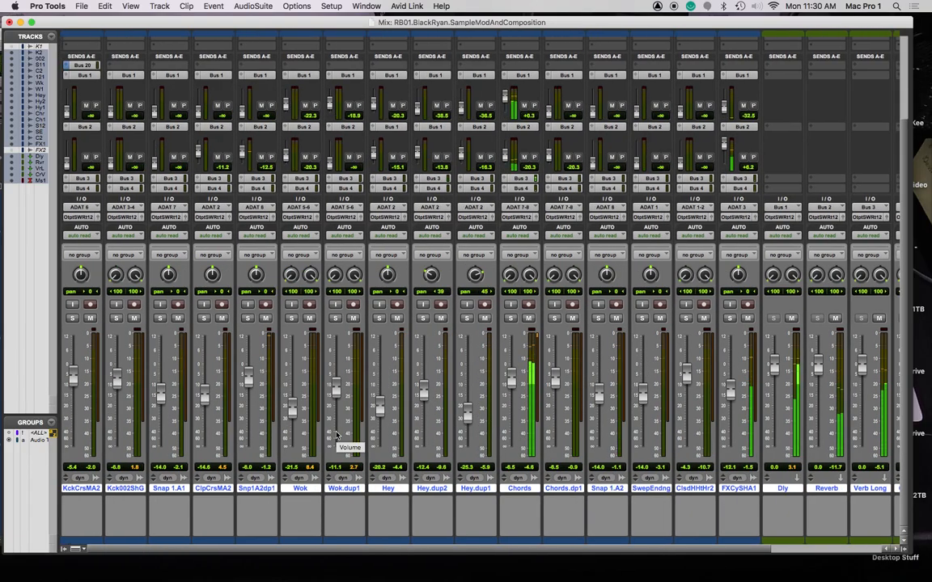
scroll(337, 435, right, 3)
scroll(591, 399, left, 3)
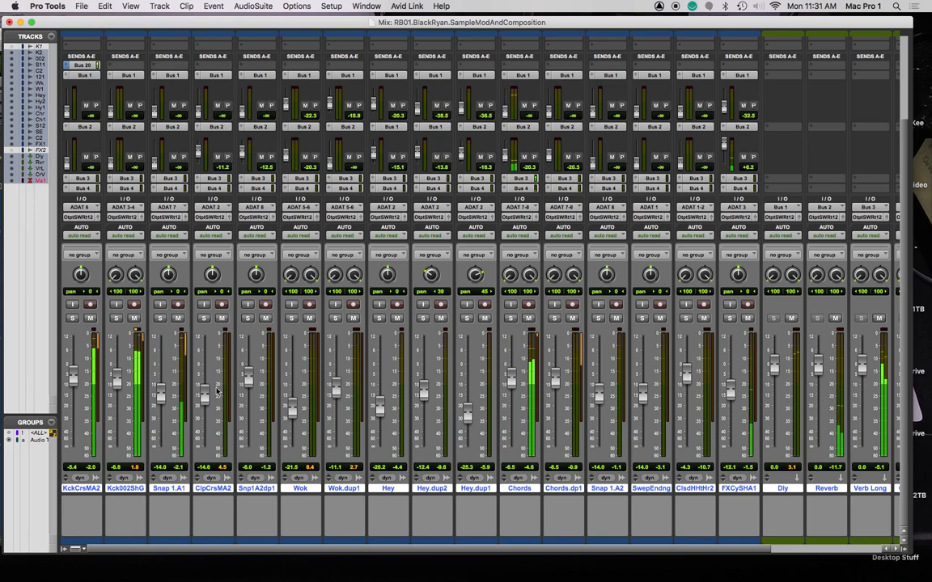
scroll(851, 329, right, 3)
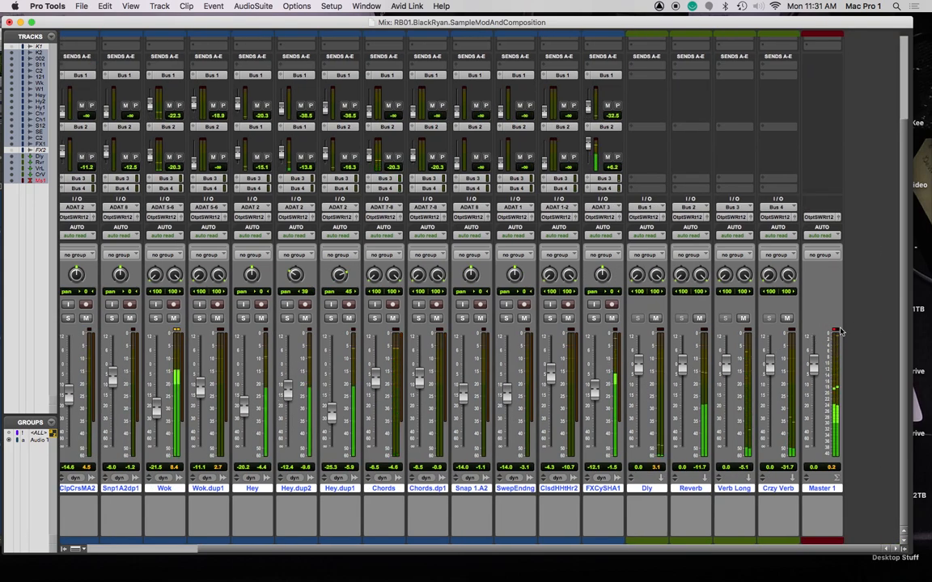
Select all the audio tracks from KckCrsMA2 through FXCySHA1
scroll(251, 386, left, 3)
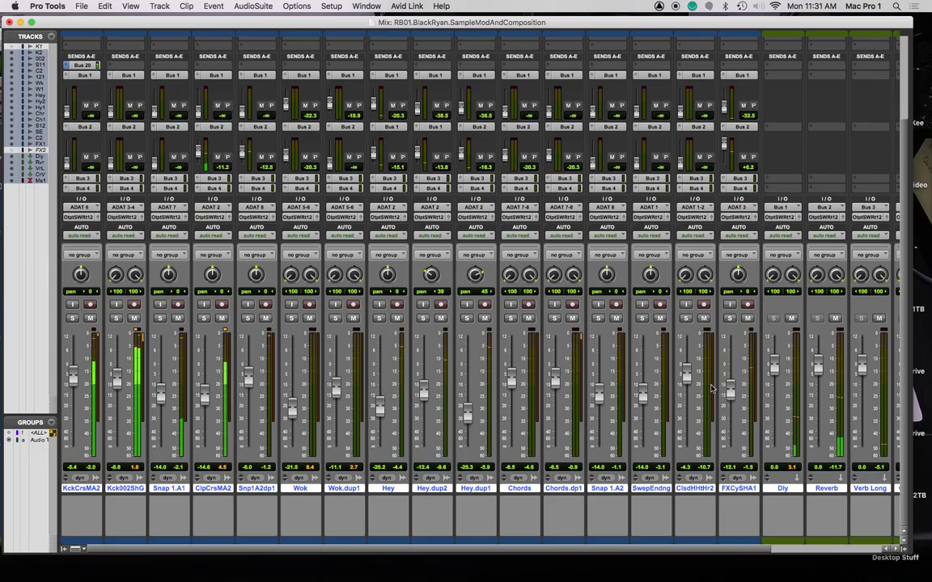
click(746, 489)
click(746, 490)
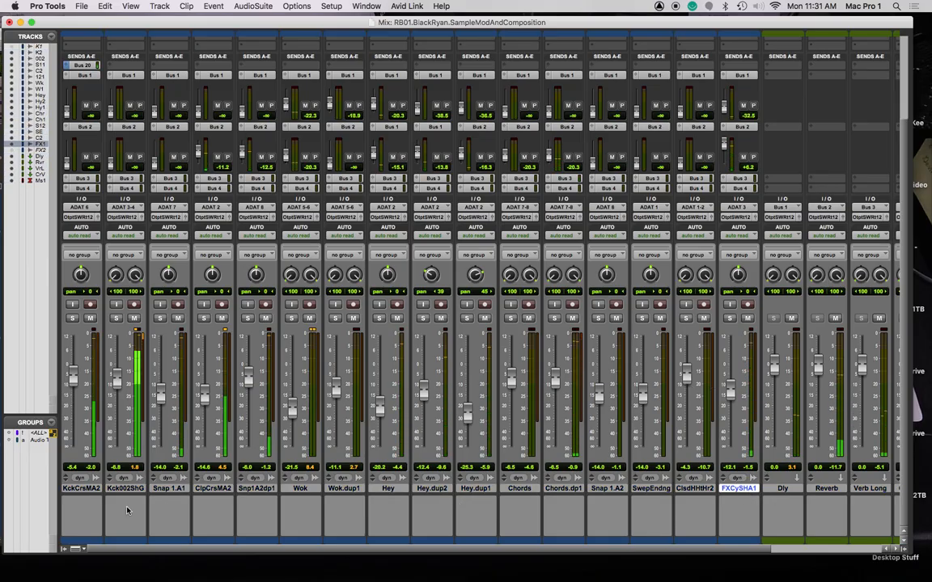
shift+click(77, 490)
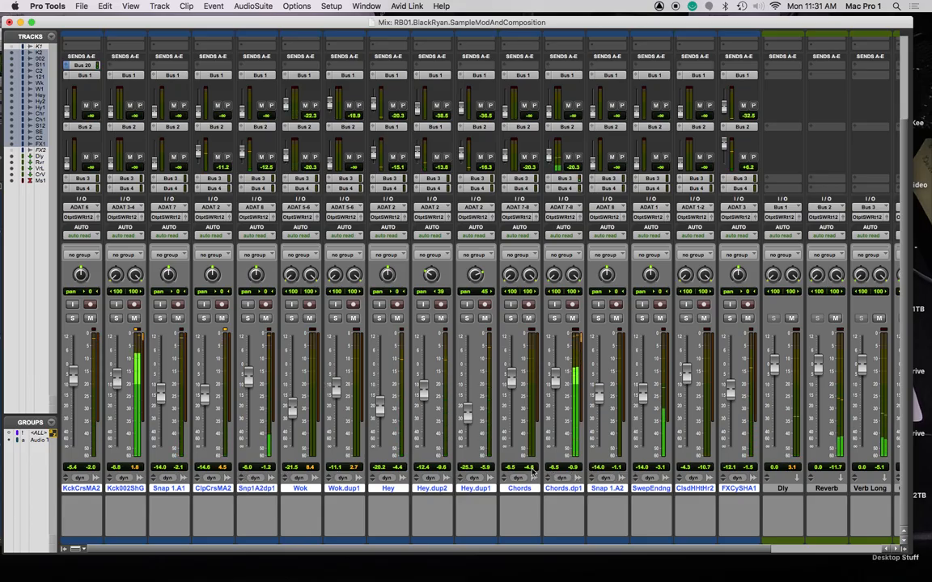
Insert a stereo multichannel EQ3 7-Band in the second insert slot of the Master 1 track
scroll(709, 443, right, 3)
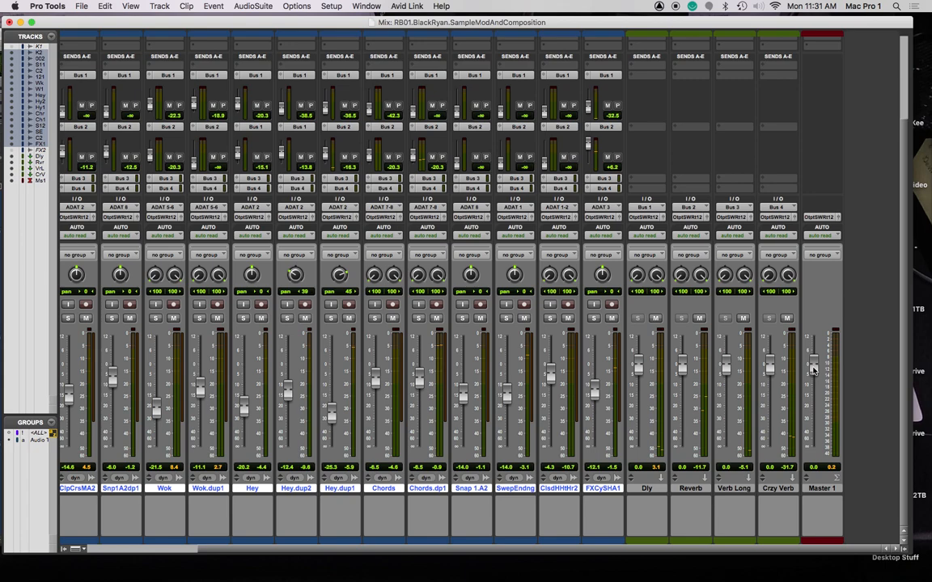
scroll(488, 372, left, 3)
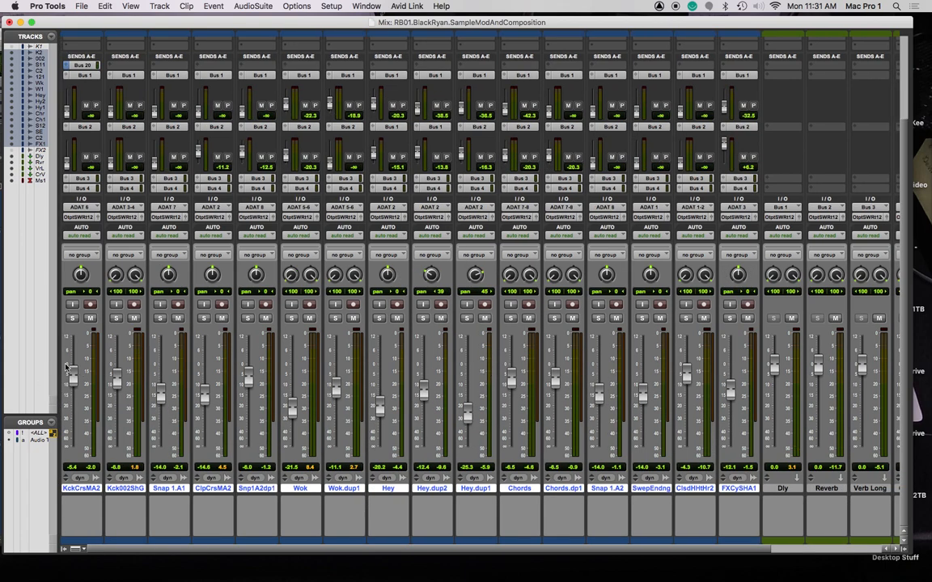
scroll(68, 380, right, 2)
scroll(73, 376, left, 2)
scroll(513, 285, right, 3)
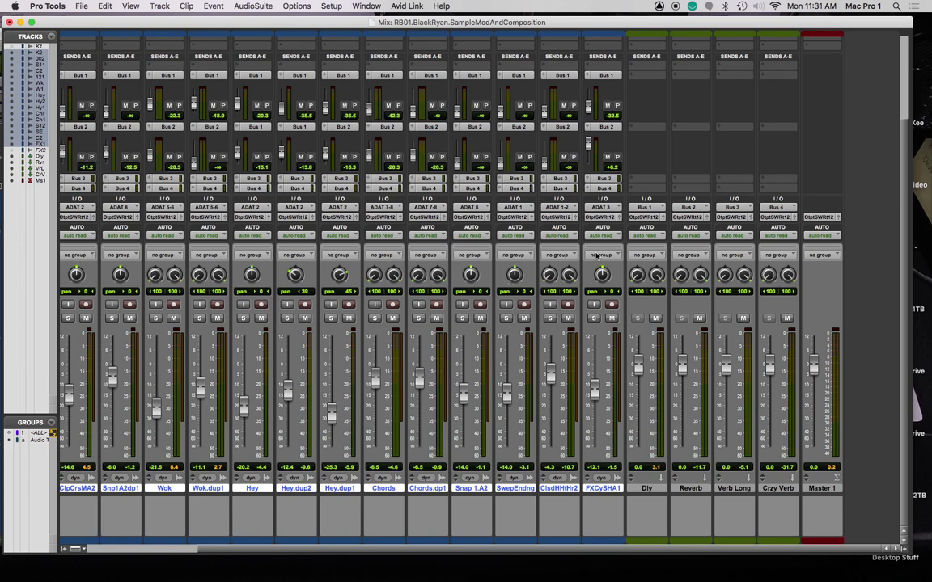
scroll(888, 229, up, 3)
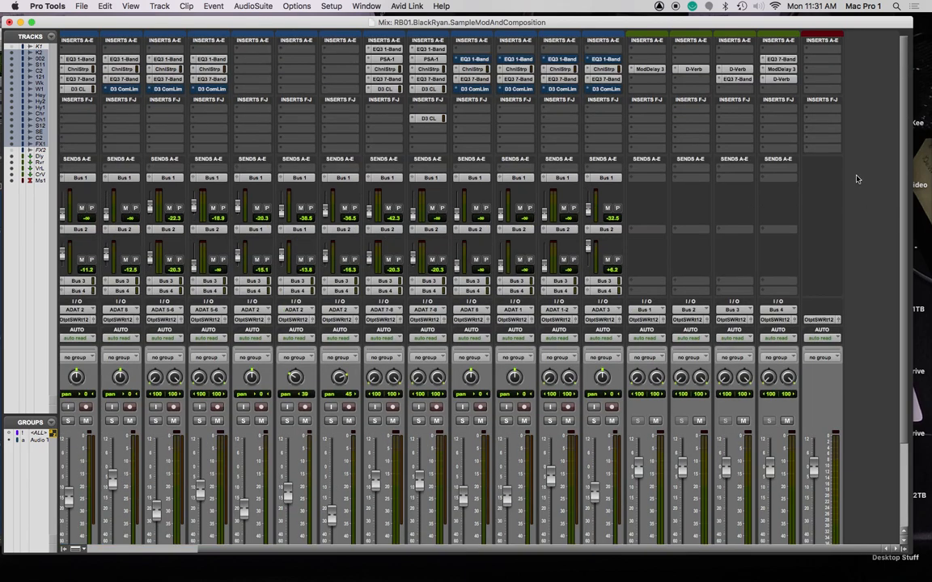
click(807, 61)
mouse_move(809, 63)
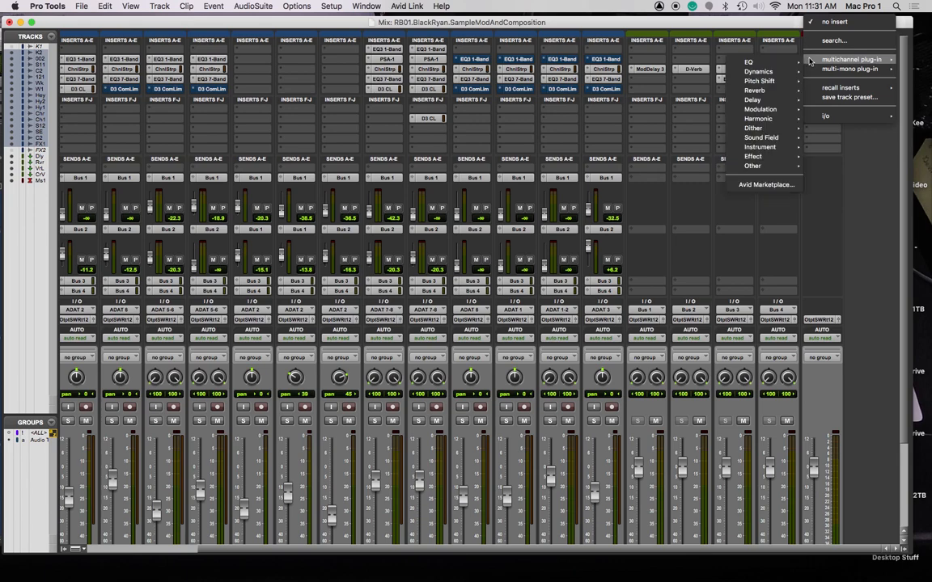
mouse_move(760, 75)
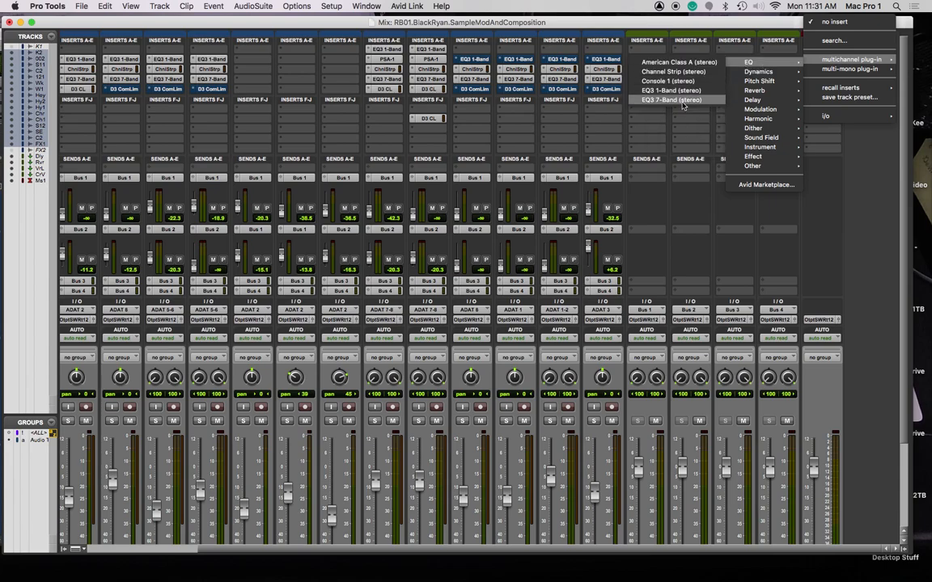
click(682, 100)
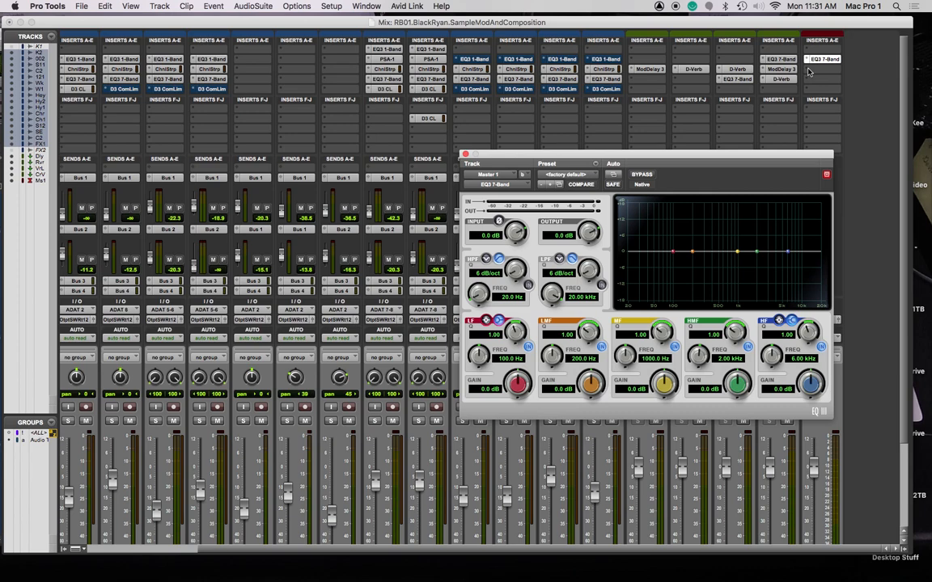
Insert a stereo Dyn3 Compressor/Limiter on Master 1 directly below the EQ3 7-Band
click(807, 72)
mouse_move(817, 70)
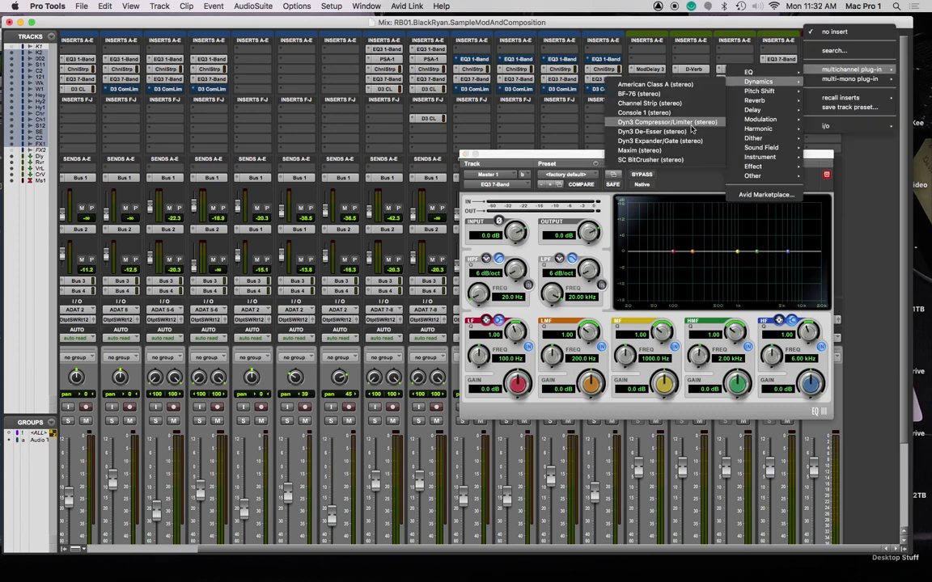
click(643, 122)
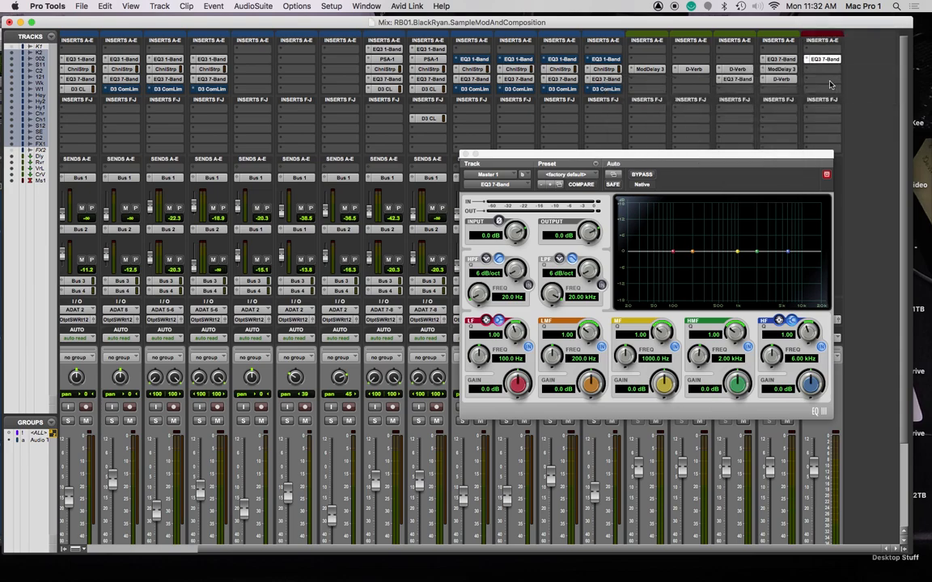
Add a second stereo EQ3 7-Band and a stereo Maxim below the compressor on Master 1
click(806, 81)
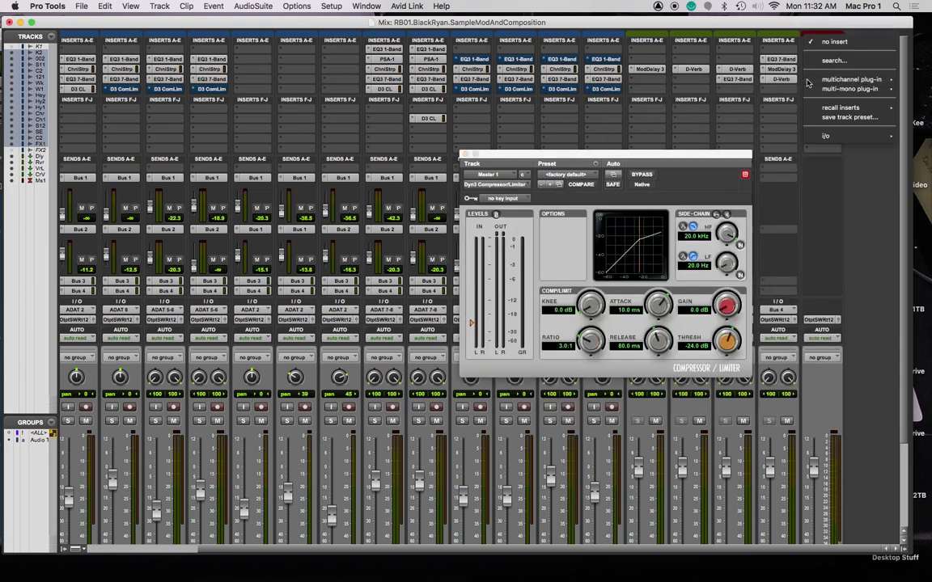
mouse_move(849, 81)
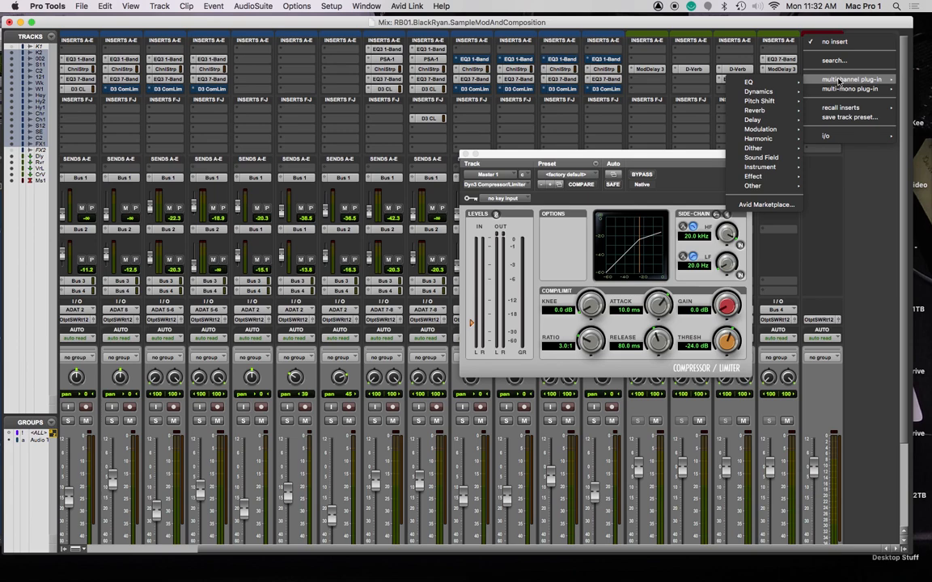
mouse_move(770, 149)
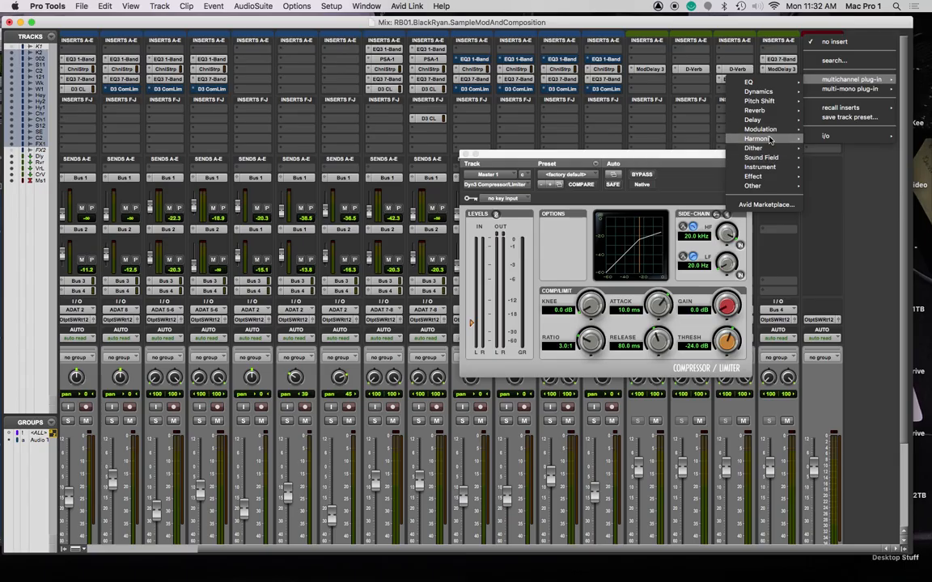
mouse_move(768, 123)
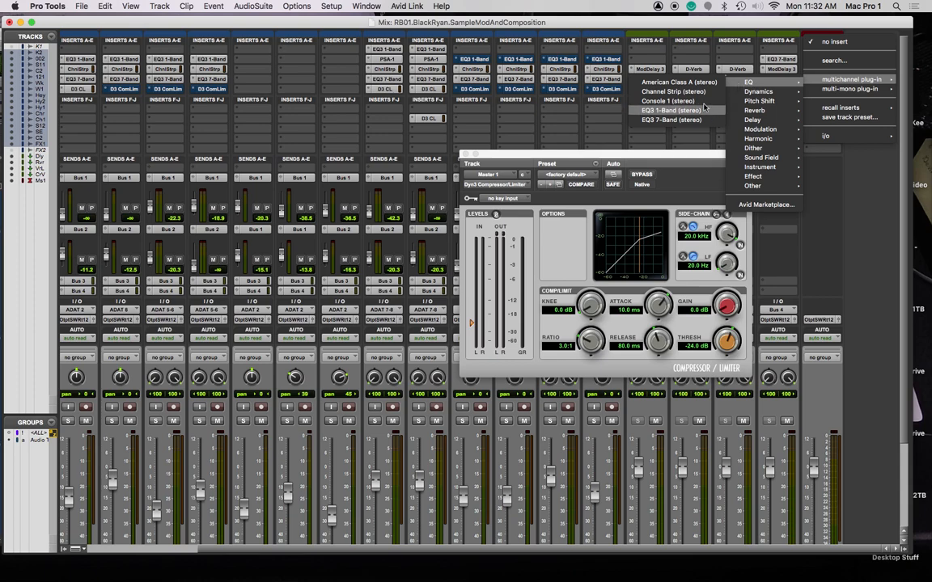
click(683, 121)
click(818, 50)
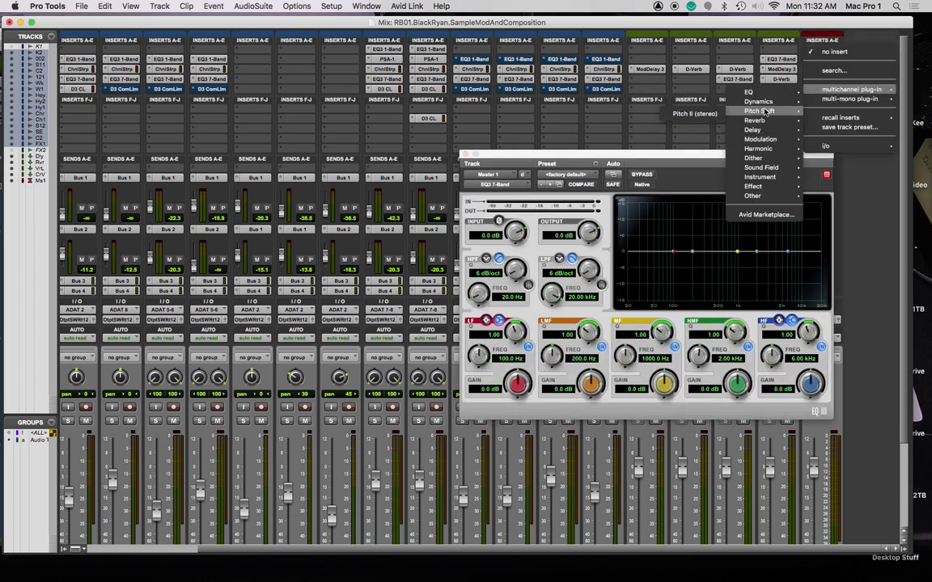
click(639, 170)
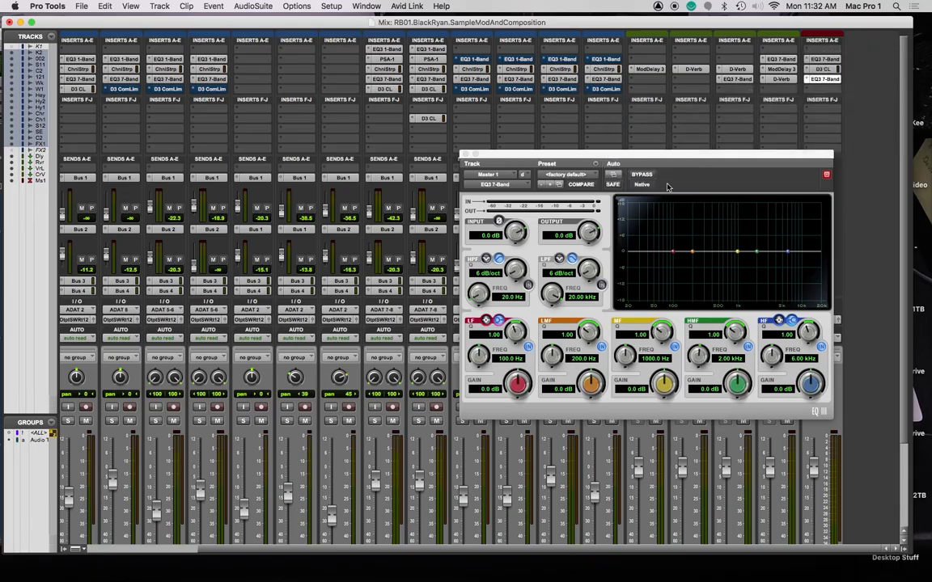
Open Master 1's first EQ3 7-Band and its compressor, and arrange the two plug-in windows side by side
click(827, 61)
drag(758, 158, 315, 37)
click(824, 69)
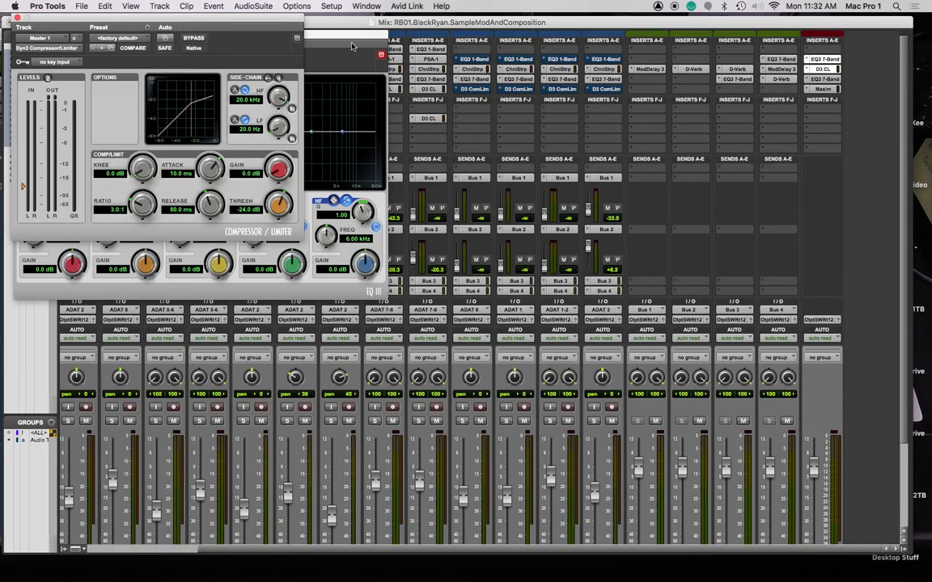
drag(271, 31, 362, 27)
drag(653, 38, 656, 40)
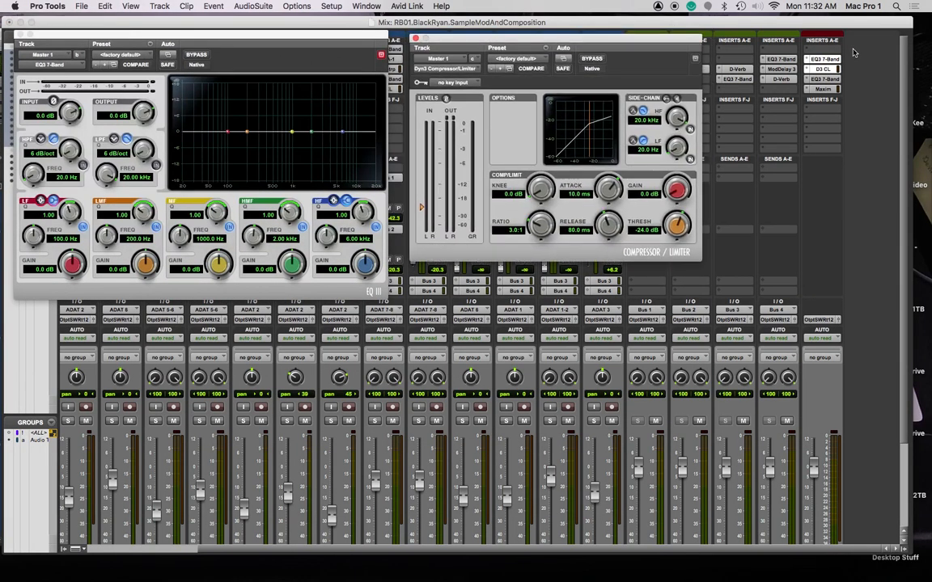
Open Master 1's second EQ3 7-Band and Maxim, placing their windows beneath the first EQ and the compressor
click(823, 79)
drag(215, 22, 211, 307)
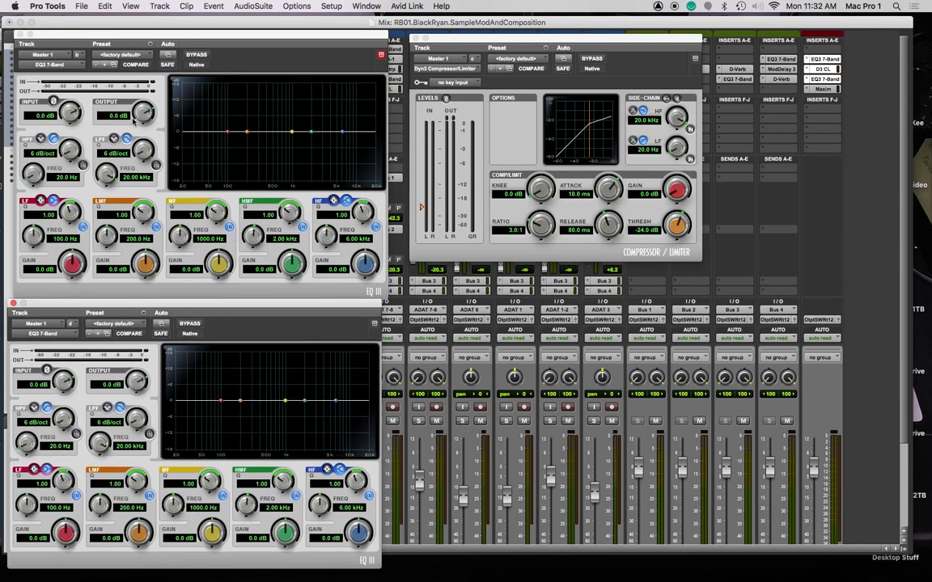
click(265, 35)
click(507, 39)
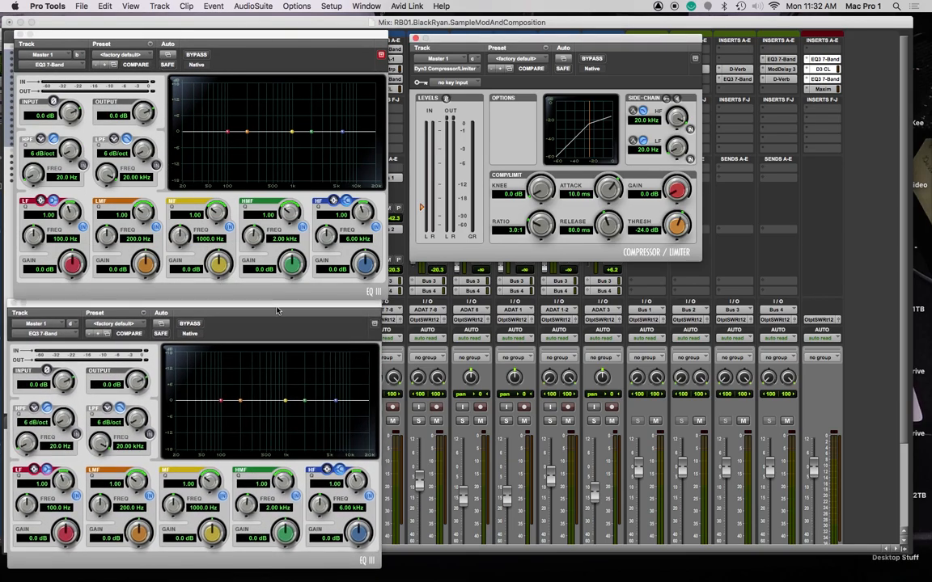
click(270, 309)
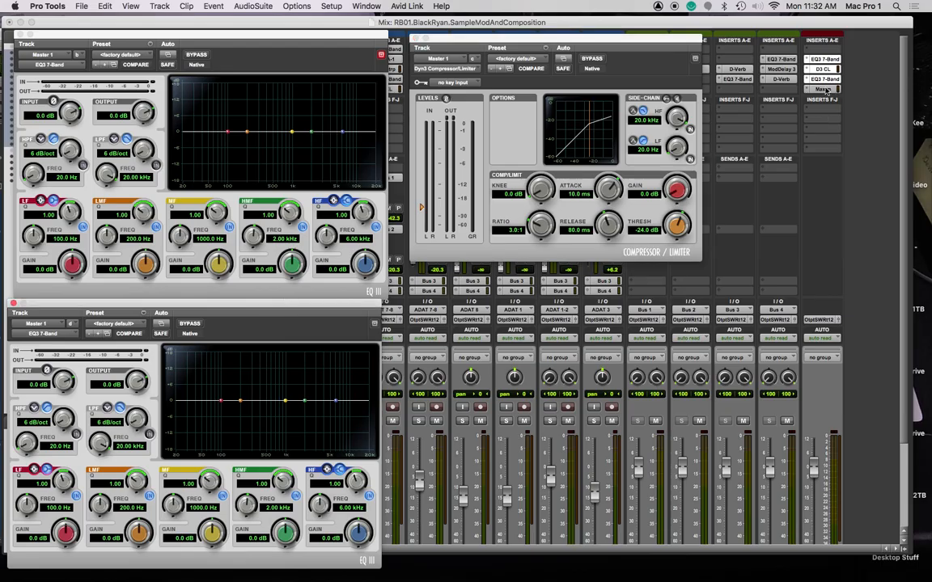
click(824, 89)
drag(65, 24, 502, 304)
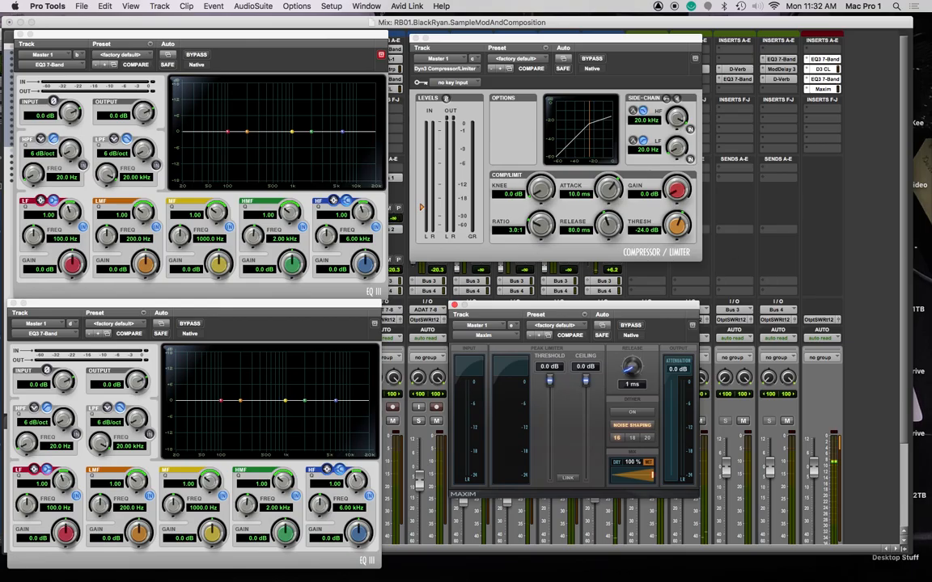
Play the mix and set the first EQ's low-mid band to -2.0 dB at 160.8 Hz with a Q of 1.84
key(space)
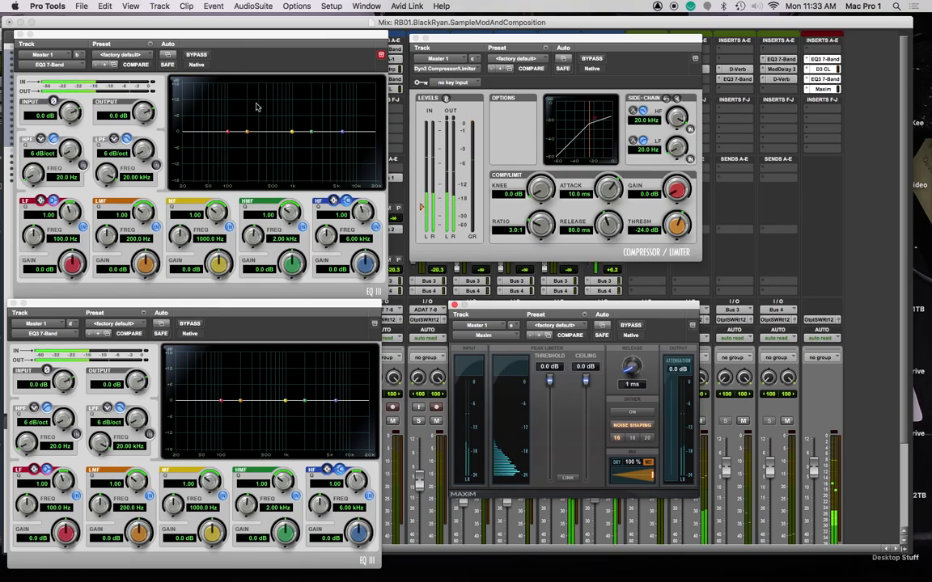
mouse_move(246, 131)
mouse_down()
mouse_move(245, 93)
mouse_move(254, 111)
mouse_move(218, 99)
mouse_move(205, 106)
mouse_move(190, 95)
mouse_move(241, 114)
mouse_move(240, 138)
mouse_up()
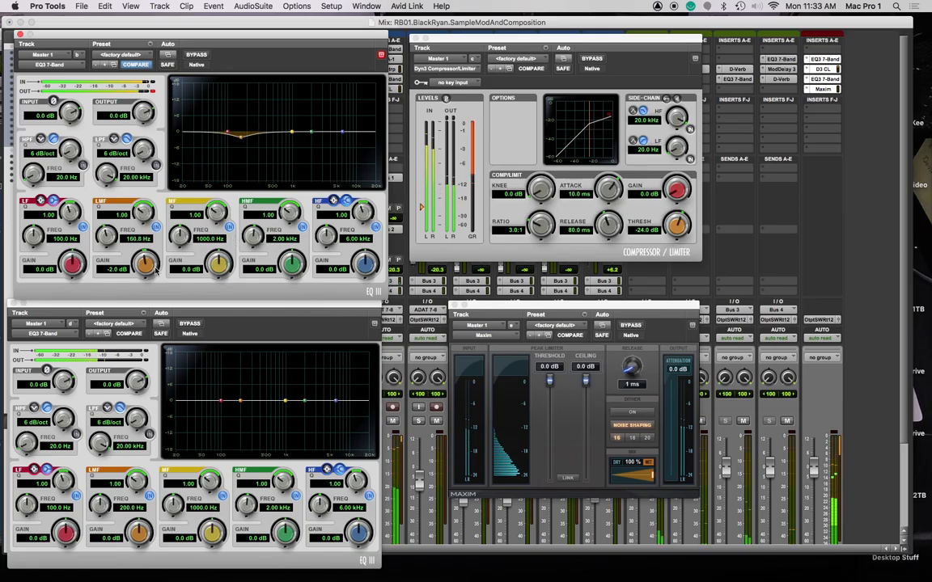
drag(145, 216, 147, 200)
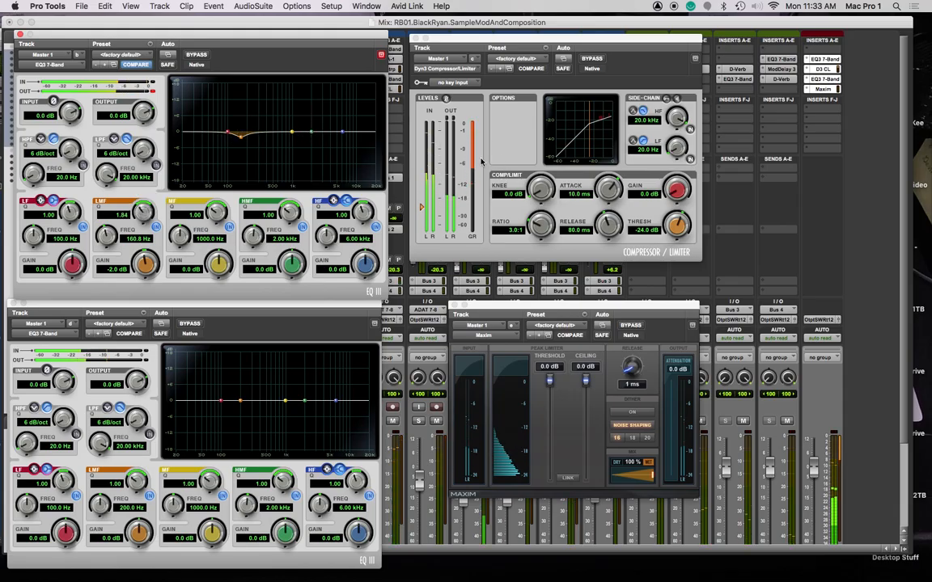
Bypass the master compressor and set the first EQ's high-mid band to -0.9 dB at 5.19 kHz
click(595, 62)
click(595, 62)
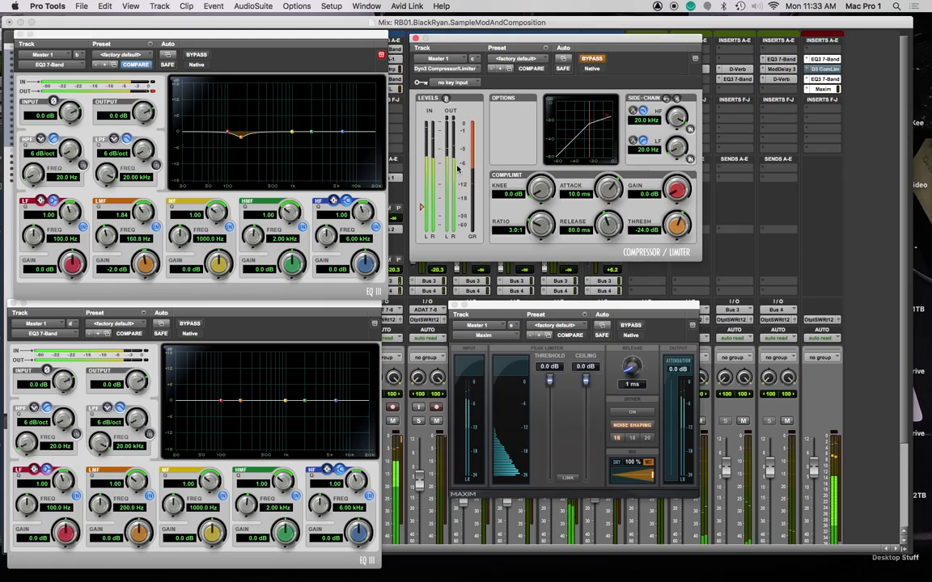
click(311, 132)
drag(311, 132, 339, 136)
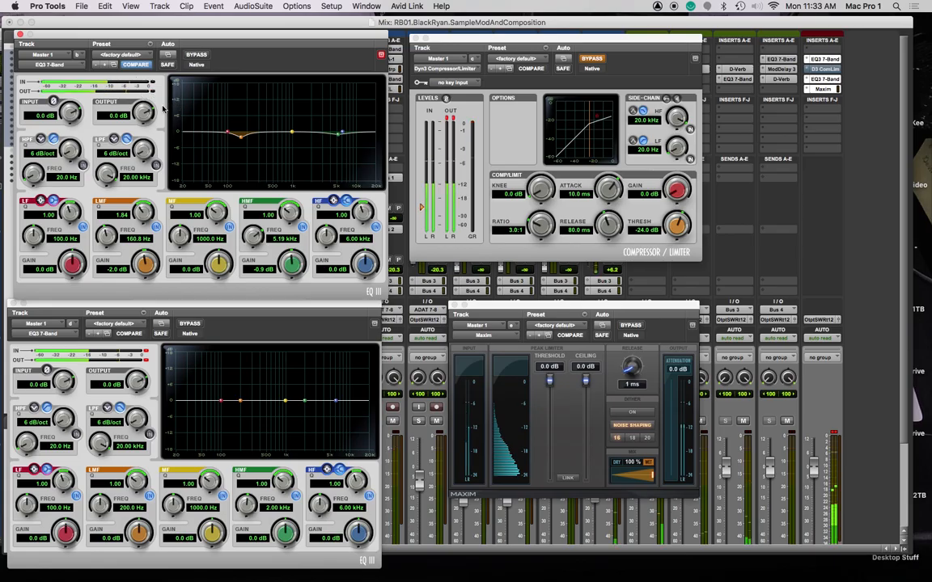
Clear the compressor's clip indicators, set its threshold to -4.7 dB and release to 203.9 ms, and take it out of bypass
click(449, 120)
drag(421, 207, 421, 156)
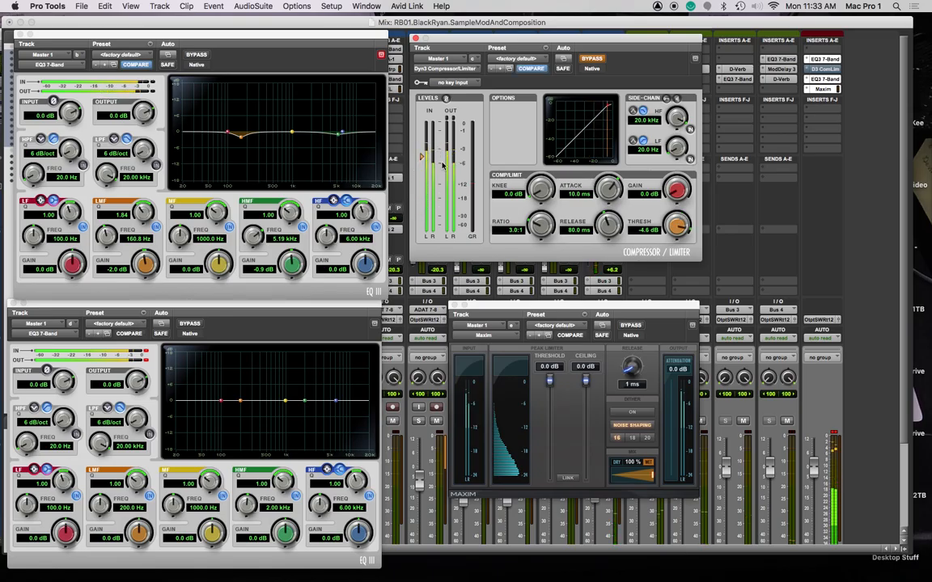
drag(608, 224, 609, 212)
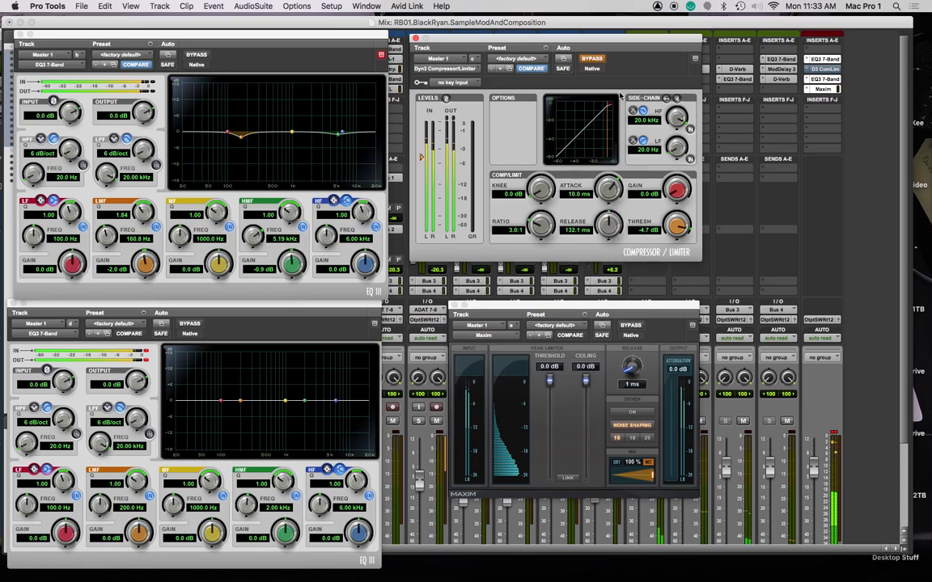
click(597, 59)
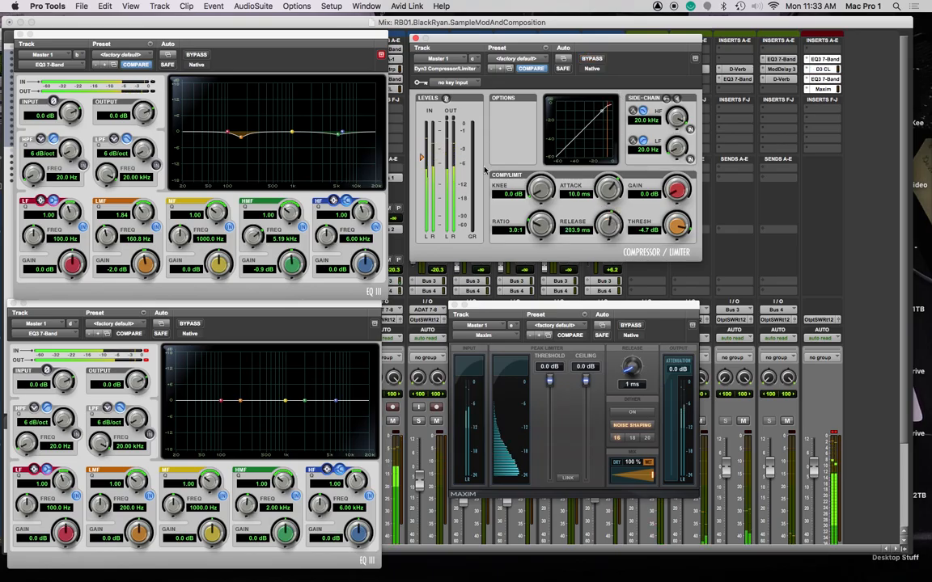
Set the compressor to -13.4 dB threshold, 3.4:1 ratio, 2.2 ms attack and 4.7 dB gain, and clear the second EQ's clip indicators
drag(677, 229, 677, 269)
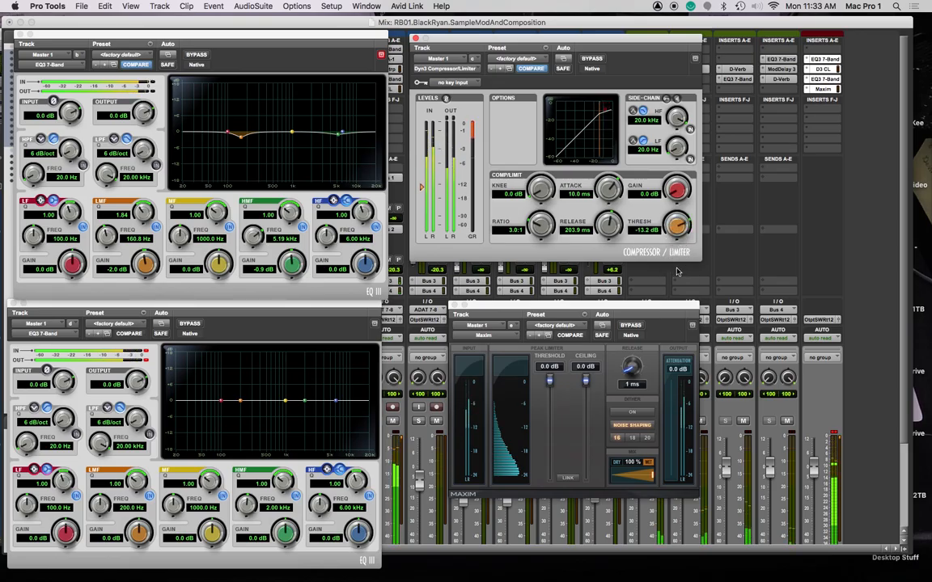
drag(543, 228, 543, 224)
mouse_move(617, 192)
mouse_down()
mouse_move(616, 177)
mouse_move(612, 240)
mouse_move(612, 193)
mouse_up()
drag(675, 192, 670, 171)
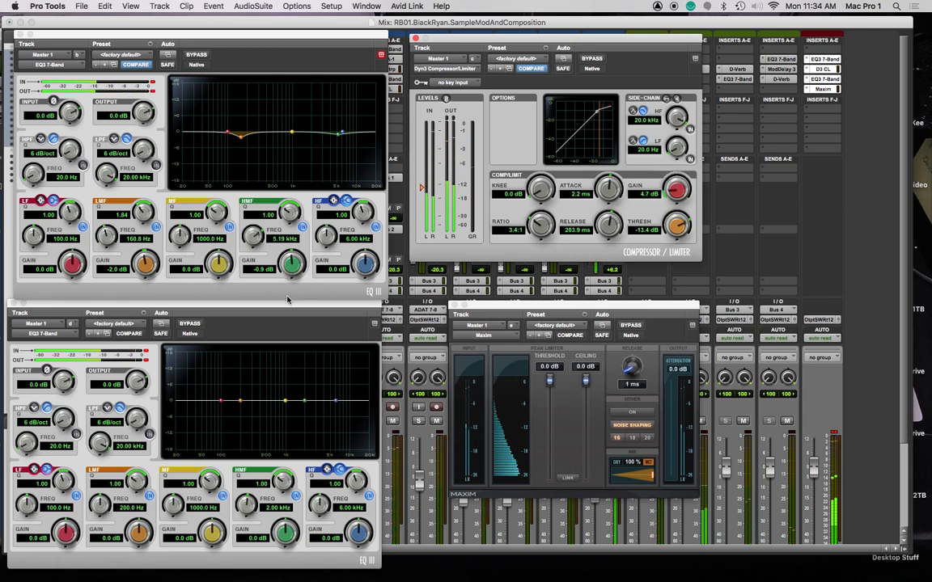
click(146, 351)
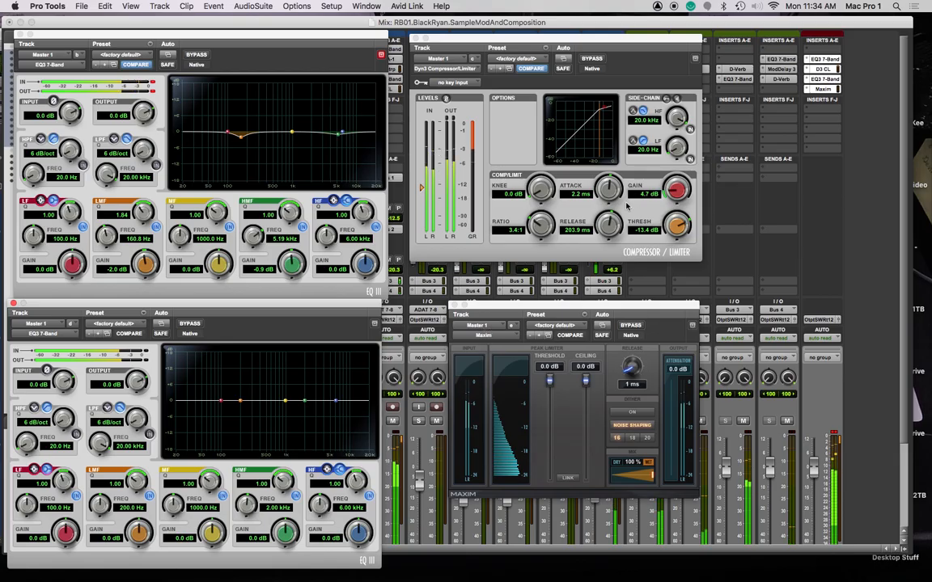
Set the master compressor to -13.1 dB threshold and 4.1 dB gain, and boost the second EQ's low-mid band 2.4 dB at 65.8 Hz
mouse_move(678, 226)
mouse_down()
mouse_move(678, 212)
mouse_move(676, 227)
mouse_up()
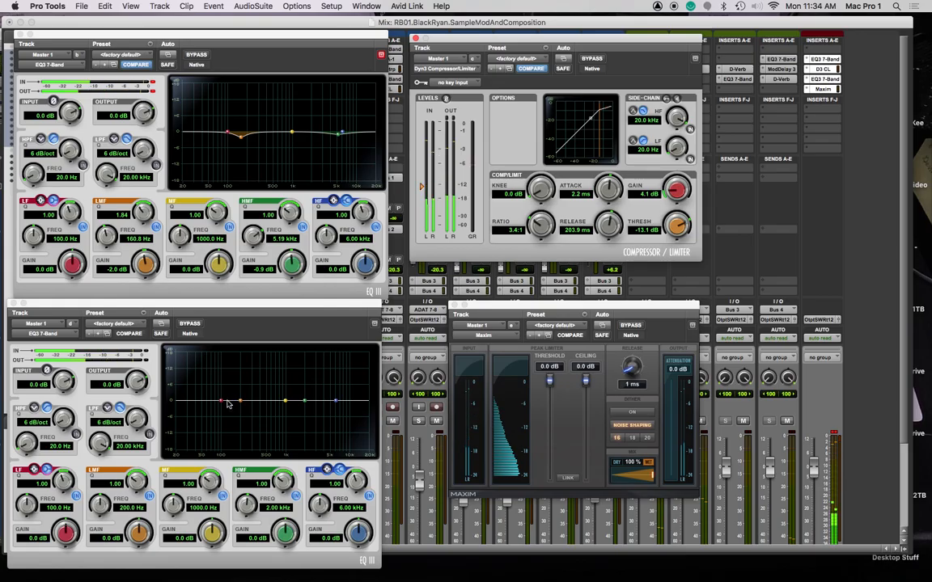
mouse_move(240, 401)
mouse_down()
mouse_move(207, 394)
mouse_move(236, 425)
mouse_move(229, 407)
mouse_up()
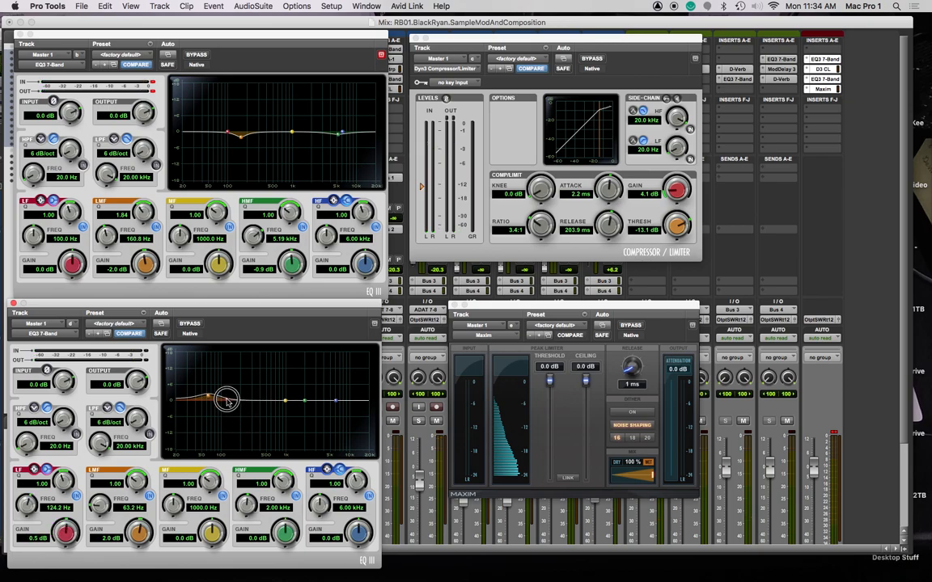
drag(225, 402, 225, 405)
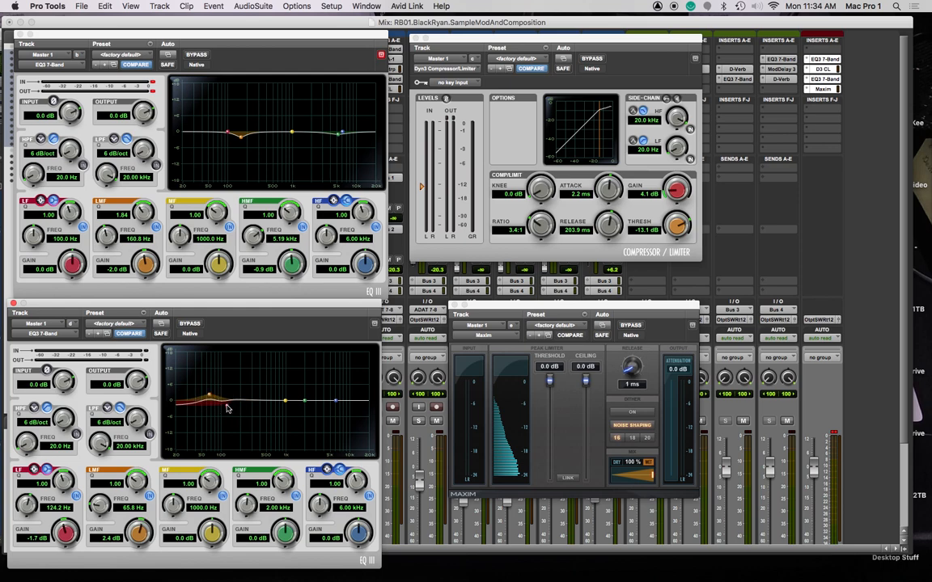
Set the second EQ's low band to -1.7 dB at 148.5 Hz with Q 1.18, and its low-mid band to 3.0 dB at 62.0 Hz
drag(228, 407, 185, 419)
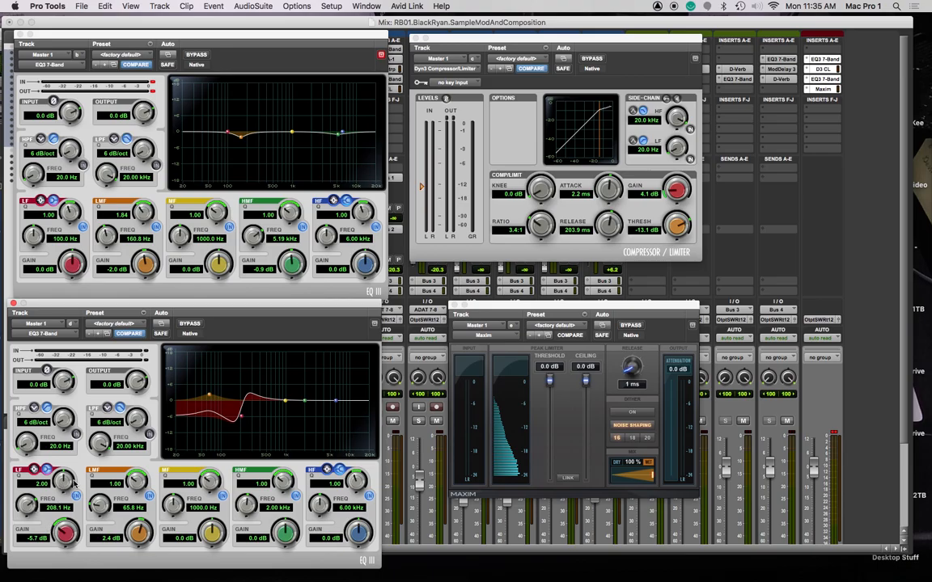
drag(68, 478, 70, 537)
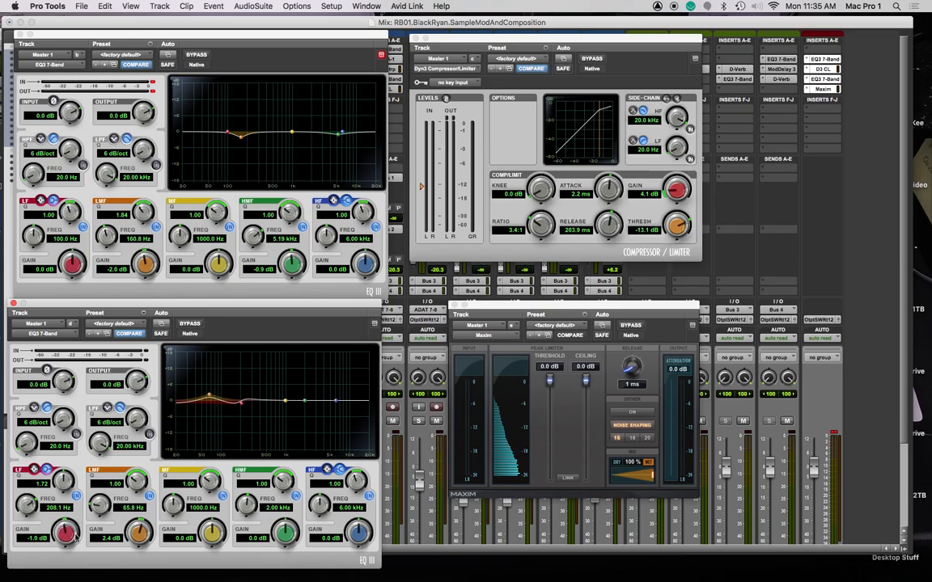
drag(242, 406, 226, 407)
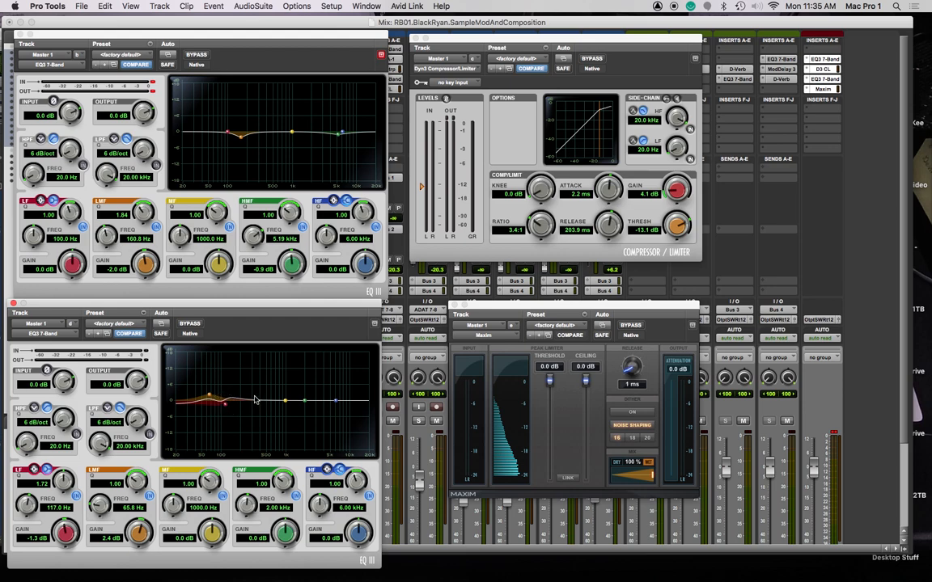
drag(228, 406, 230, 402)
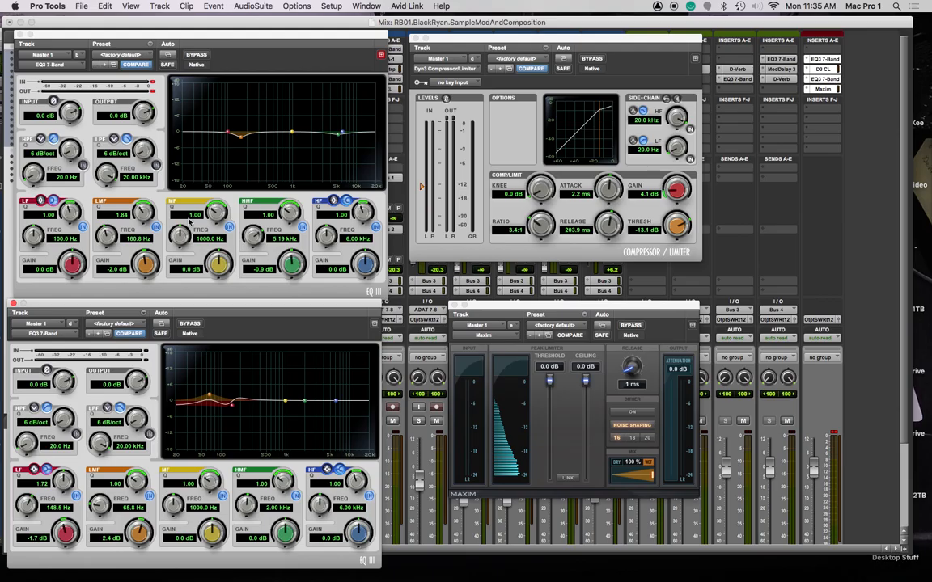
drag(208, 395, 207, 394)
drag(65, 478, 67, 501)
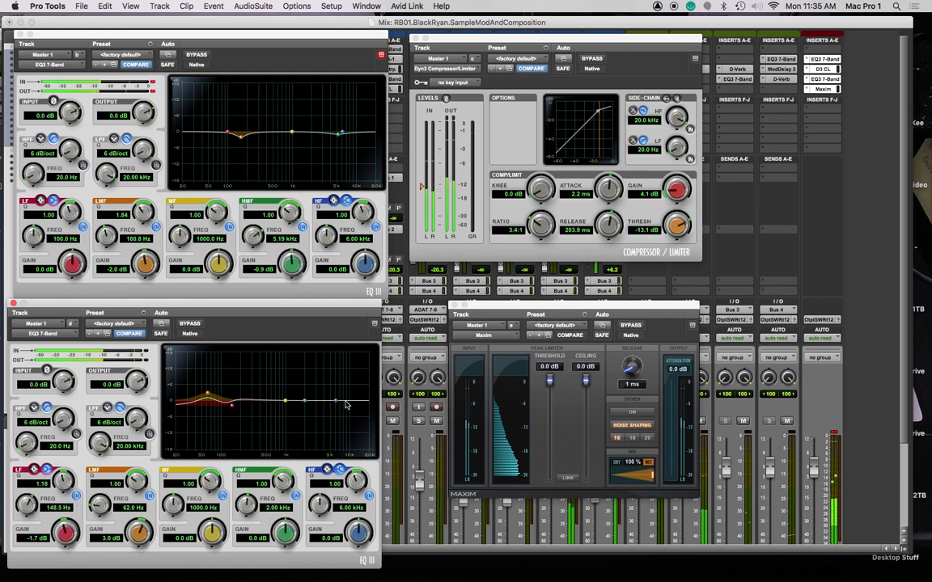
Set the Maxim limiter's threshold to -3.1 dB and its ceiling to -0.6 dB while checking the mix
click(563, 310)
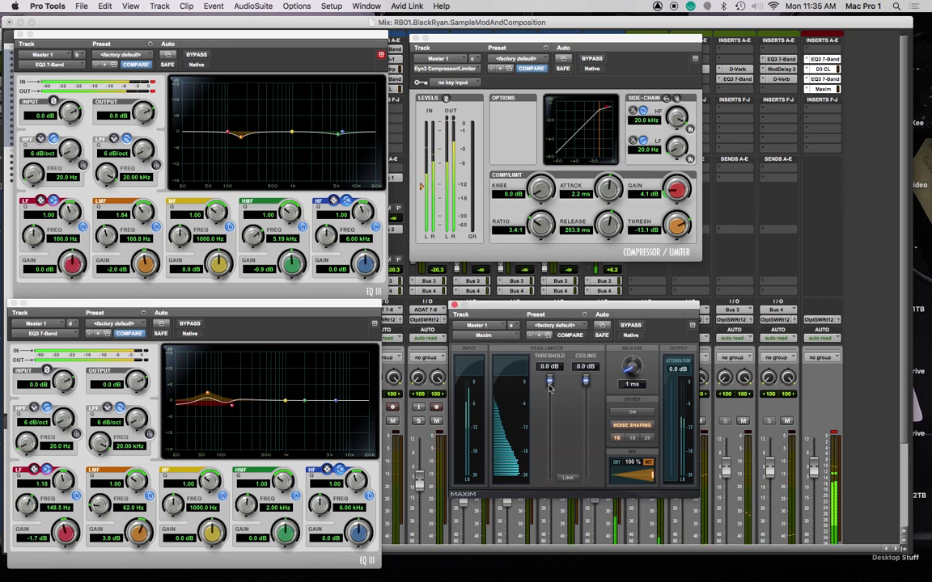
drag(550, 378, 551, 402)
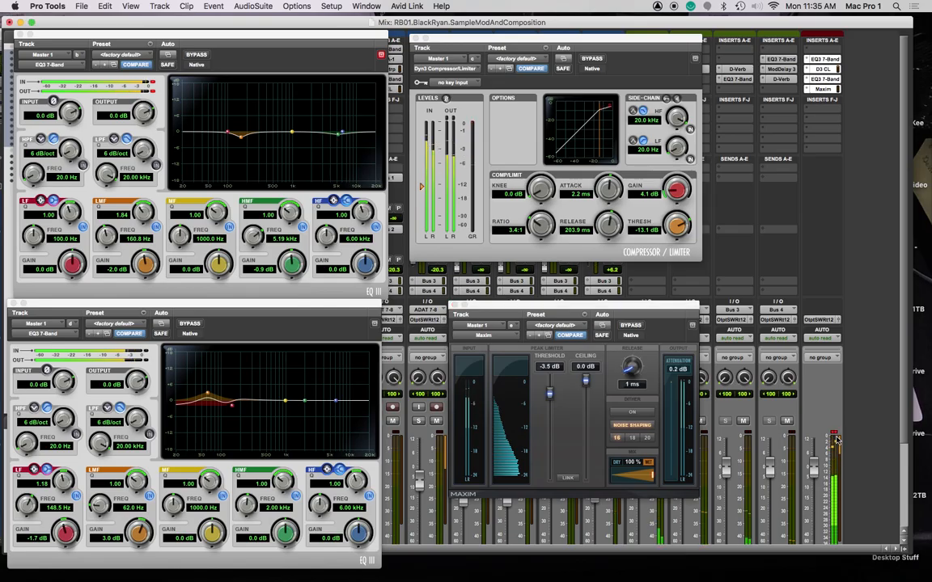
drag(587, 379, 587, 381)
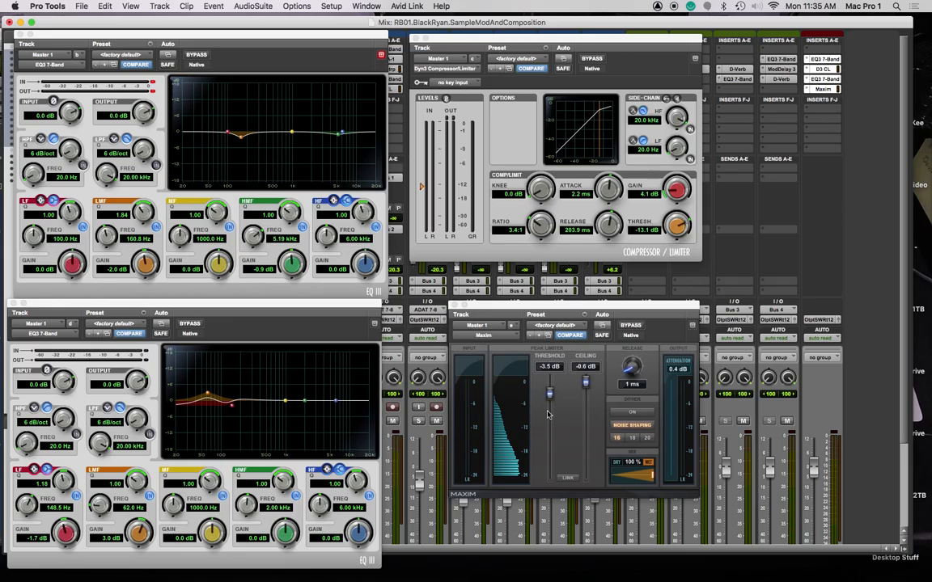
mouse_move(549, 399)
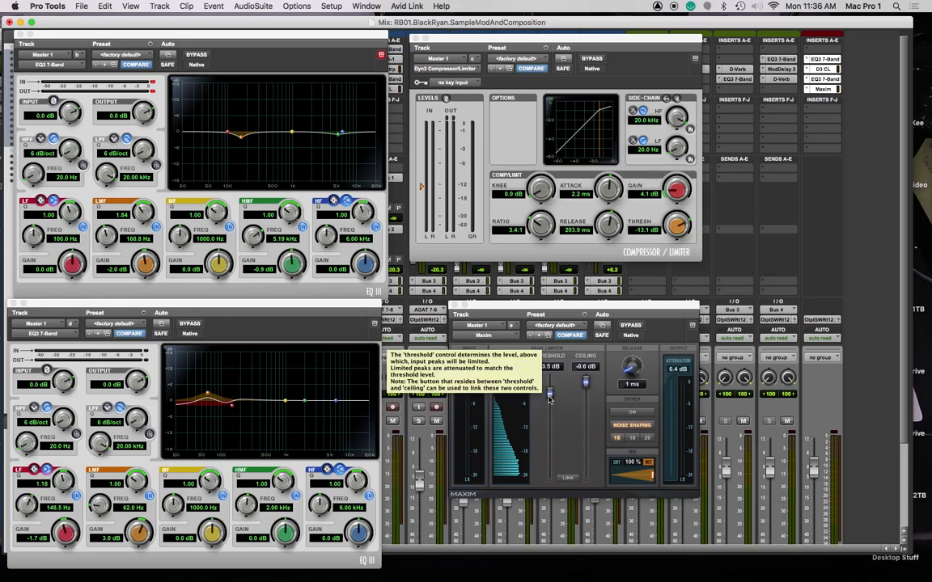
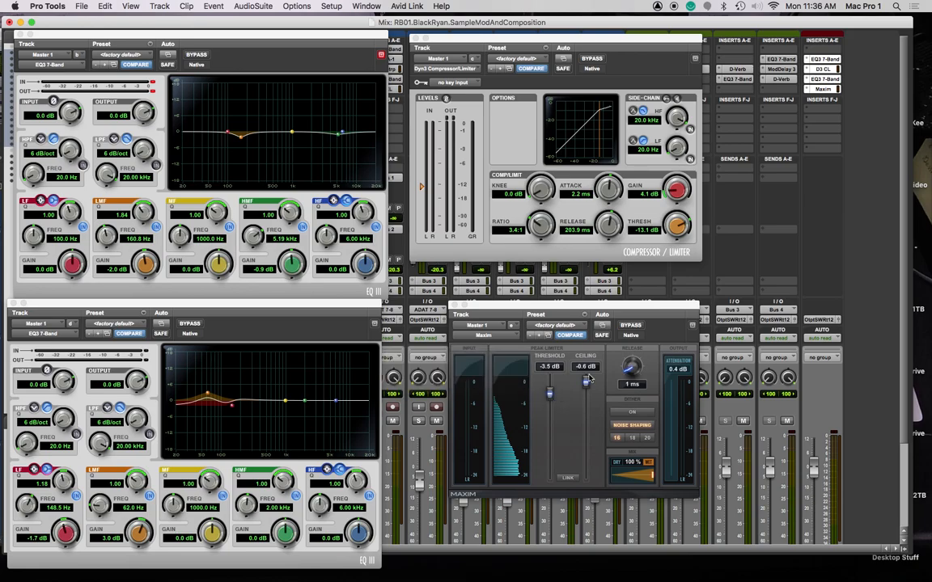
mouse_move(548, 400)
mouse_down()
mouse_move(550, 408)
mouse_move(549, 393)
mouse_up()
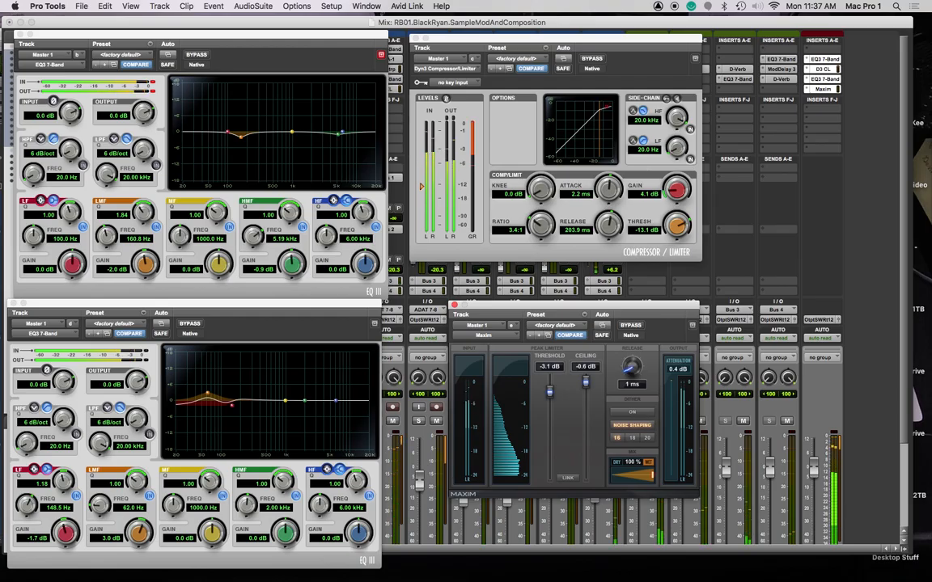
Play the mix and examine the zoomed-out arrangement in the Edit window against the levels in the Mix window
key(super+equal)
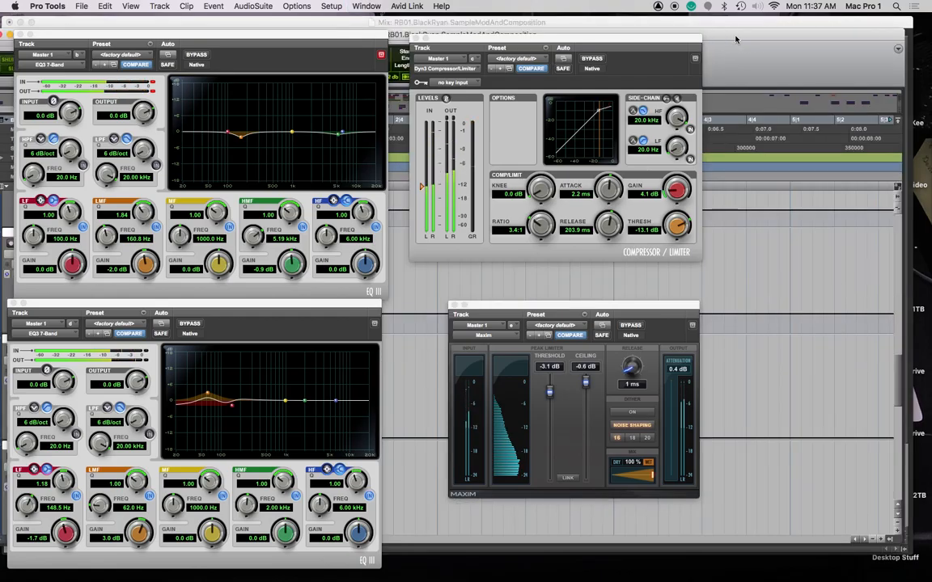
key(r)
key(r)
key(r)
key(r)
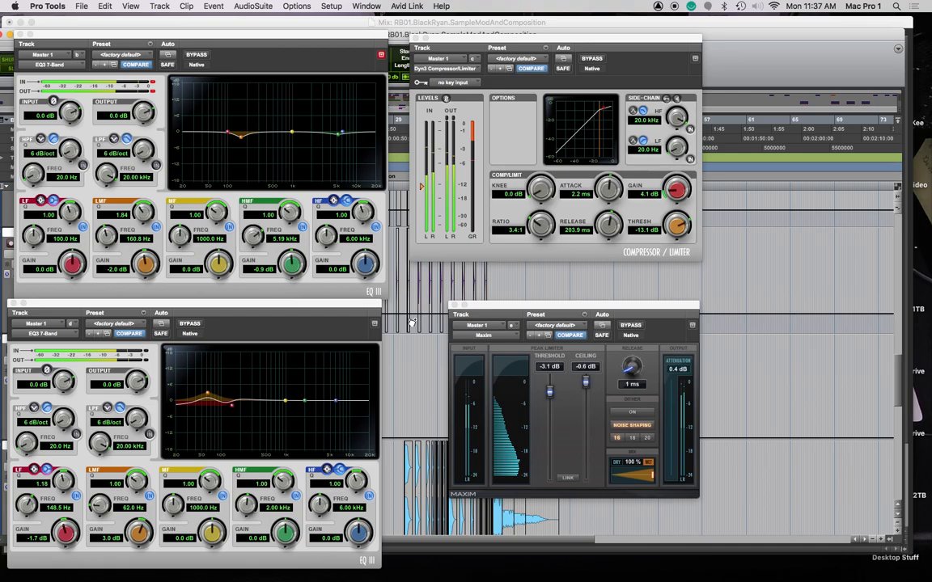
key(super+equal)
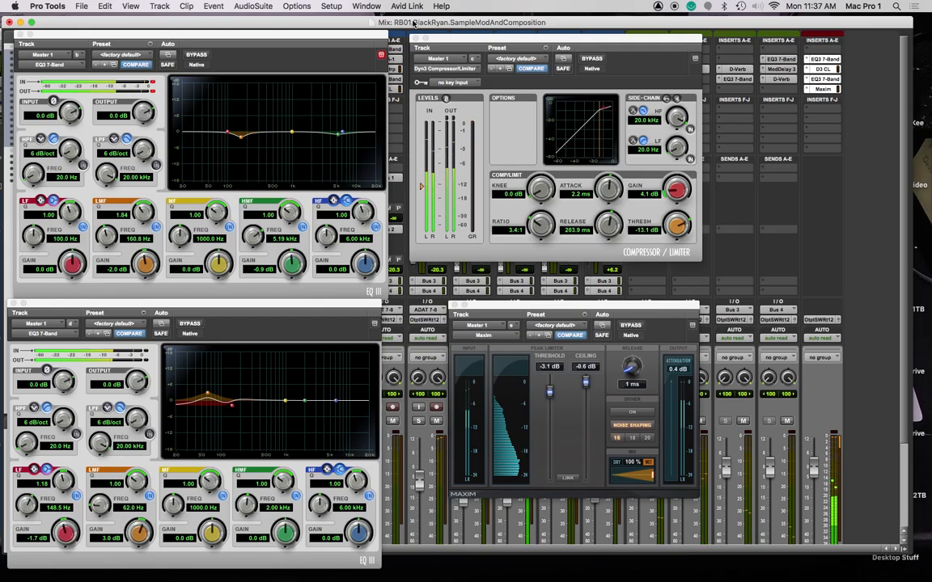
key(super+equal)
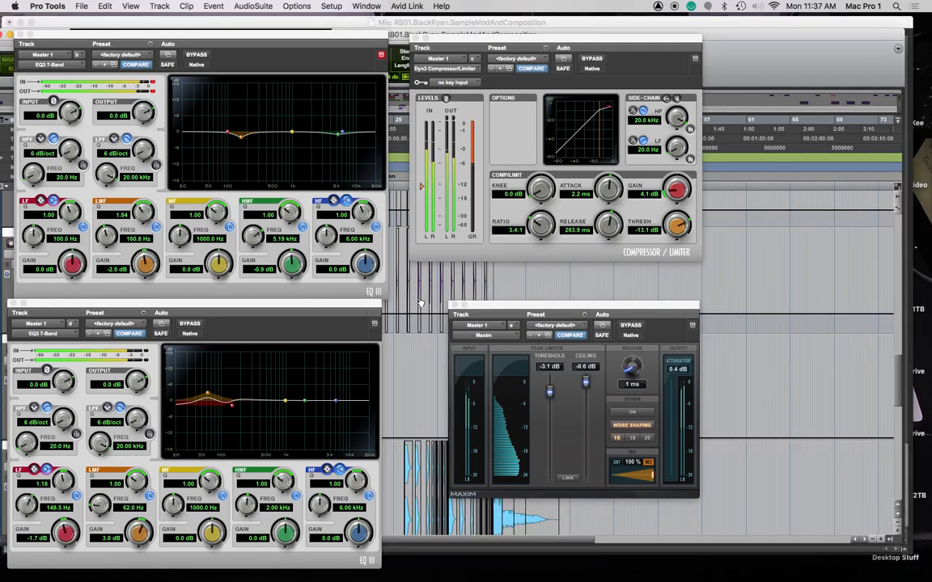
scroll(422, 305, down, 4)
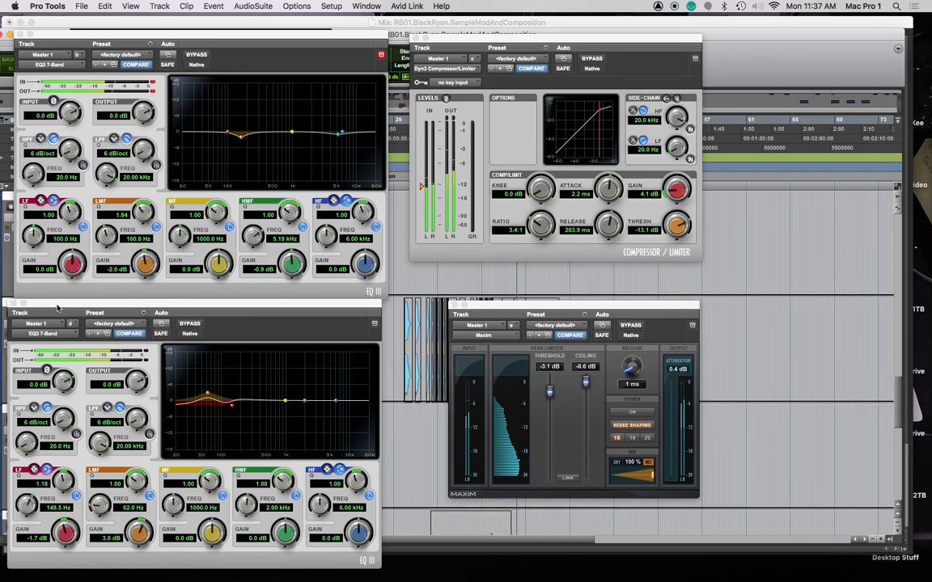
key(super+equal)
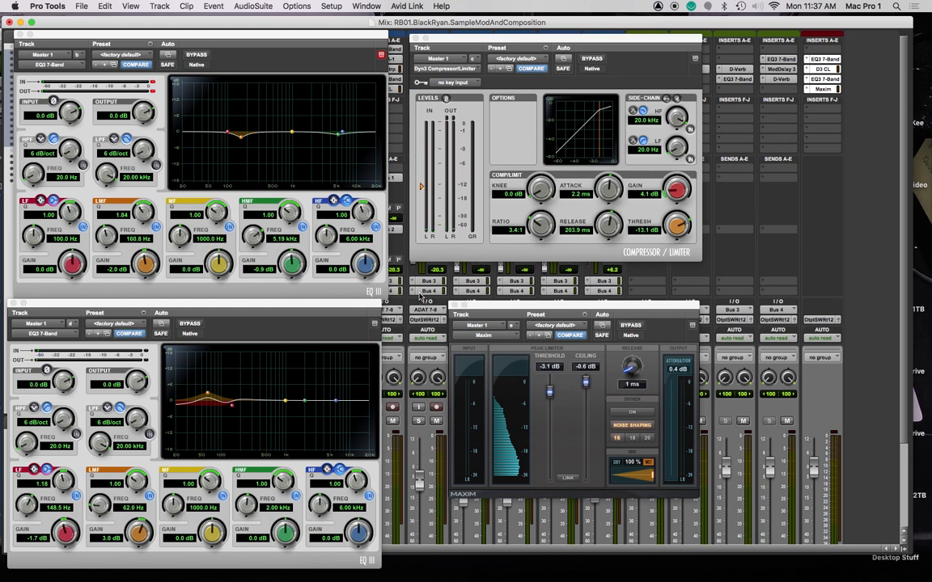
Close the four Master 1 plug-in windows over the Edit window and set all tracks to waveform view
key(super+equal)
click(22, 35)
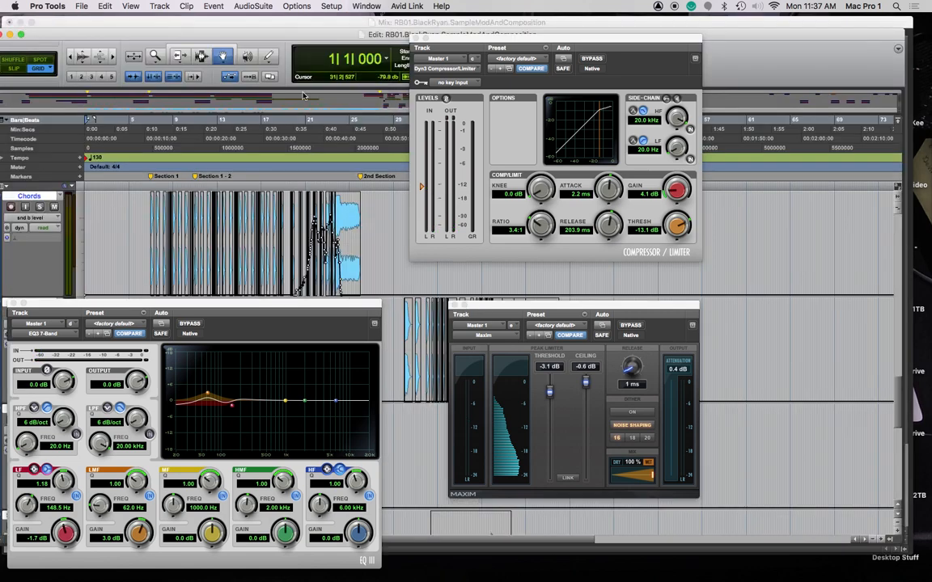
click(416, 38)
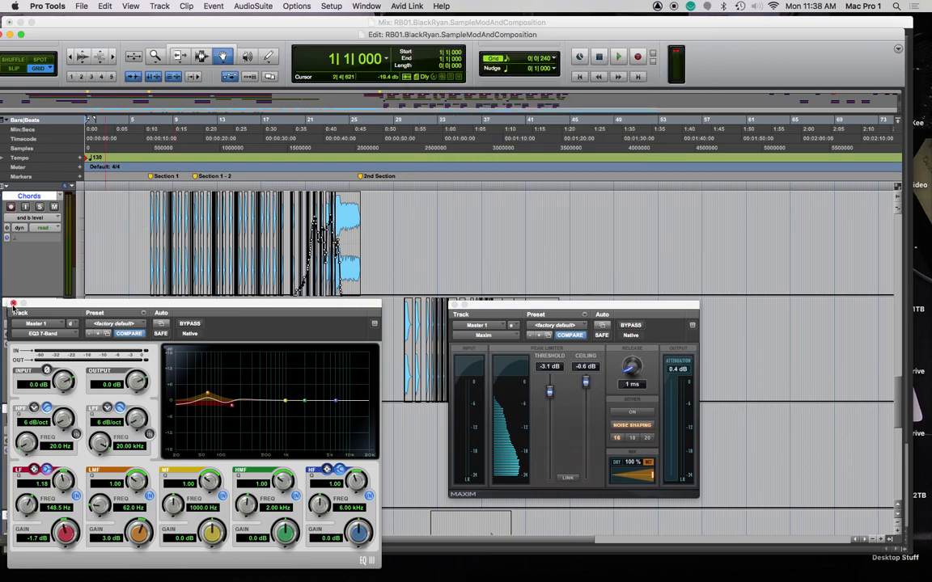
click(11, 303)
click(454, 305)
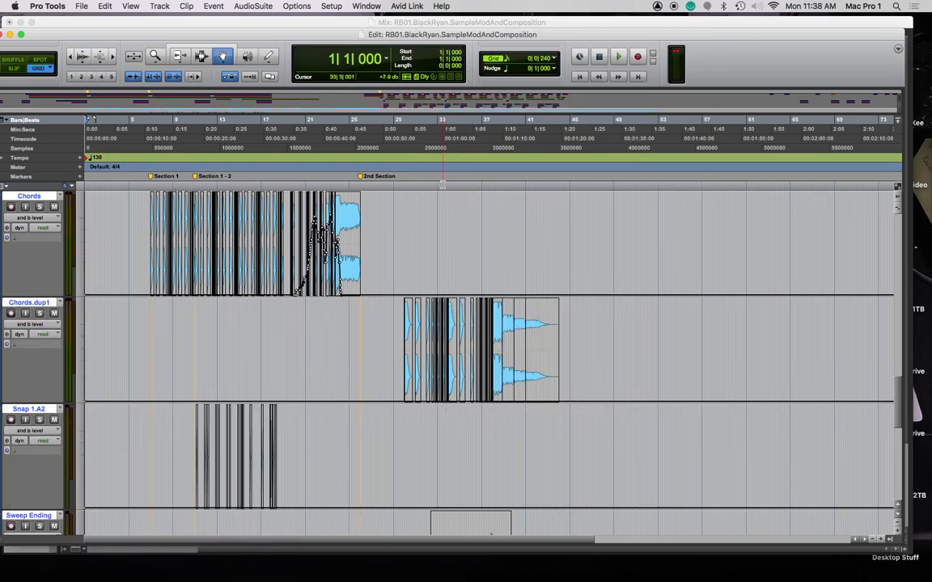
click(42, 326)
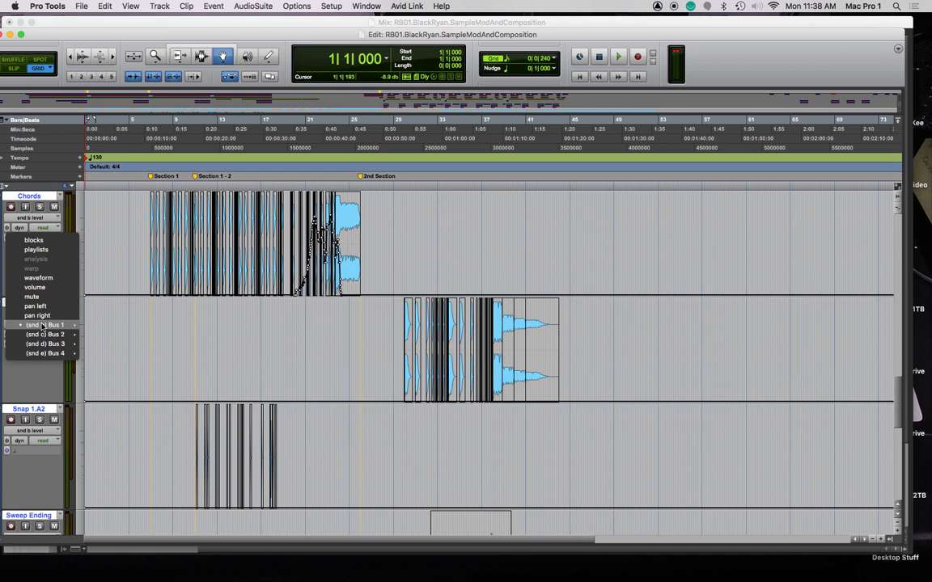
alt+click(36, 276)
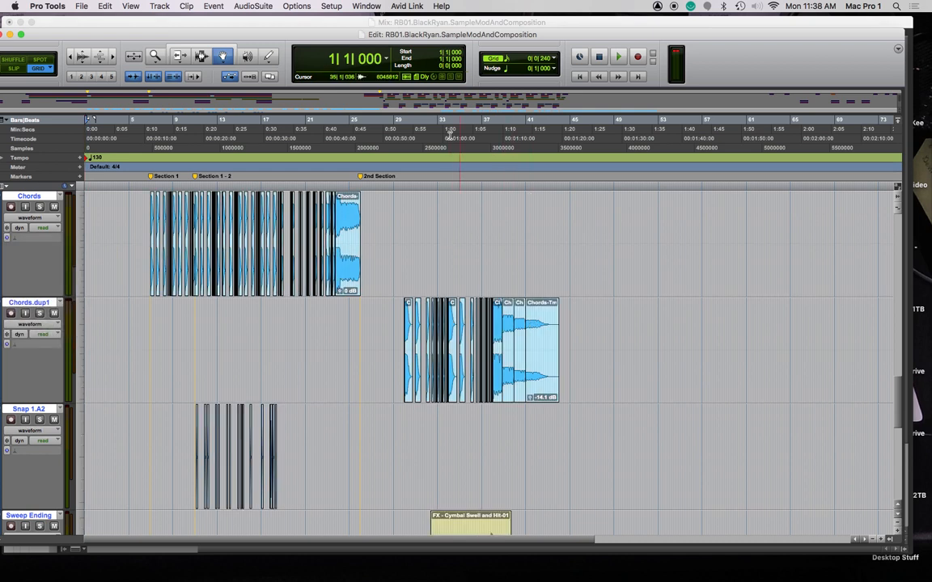
Zoom in on the Chords.dup1 kick clips around bar 32 and play them from 31|2|240
click(419, 187)
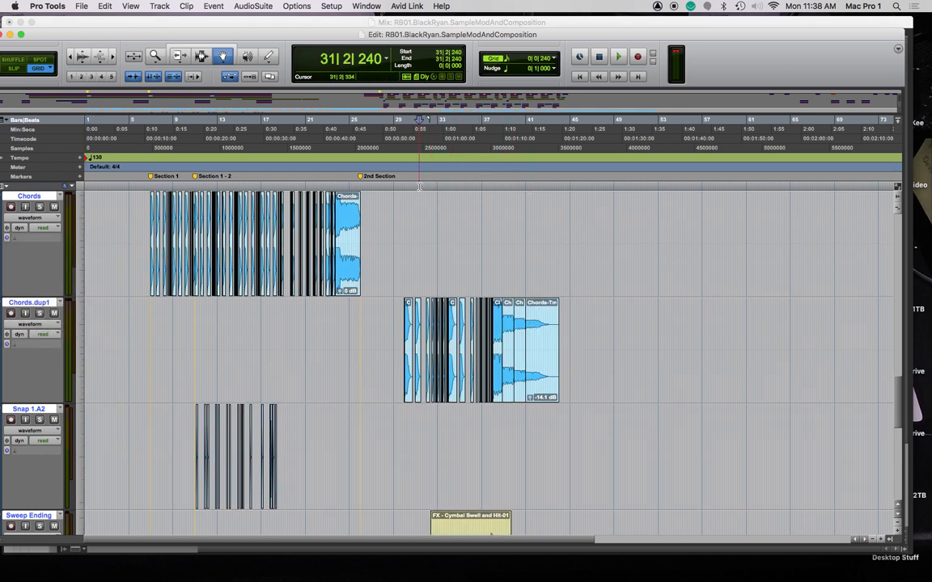
key(t)
key(t)
key(t)
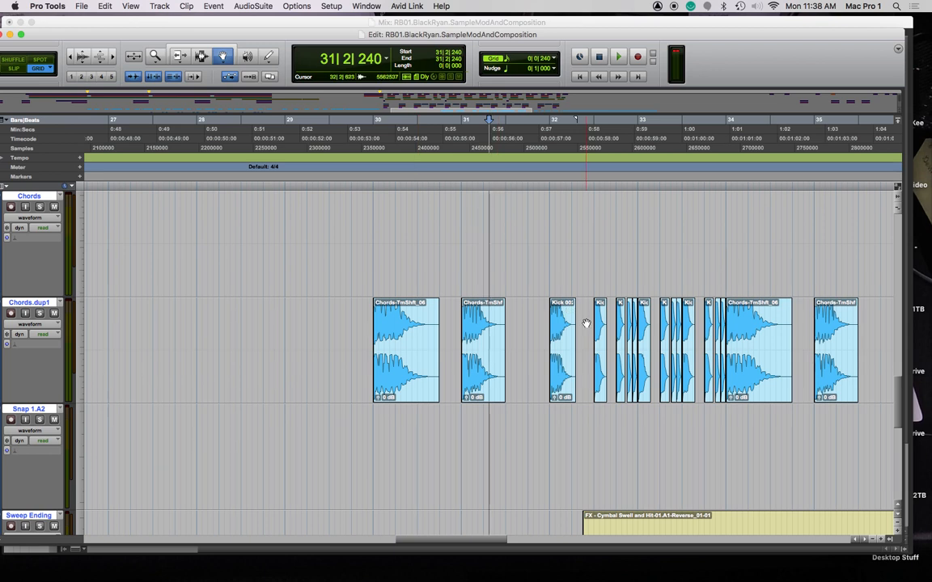
key(t)
key(t)
scroll(592, 307, right, 5)
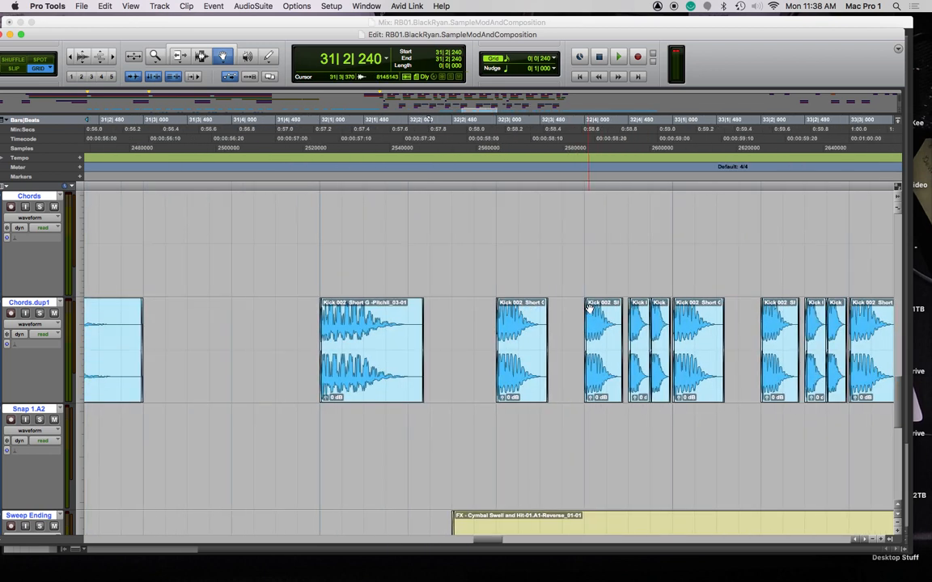
key(space)
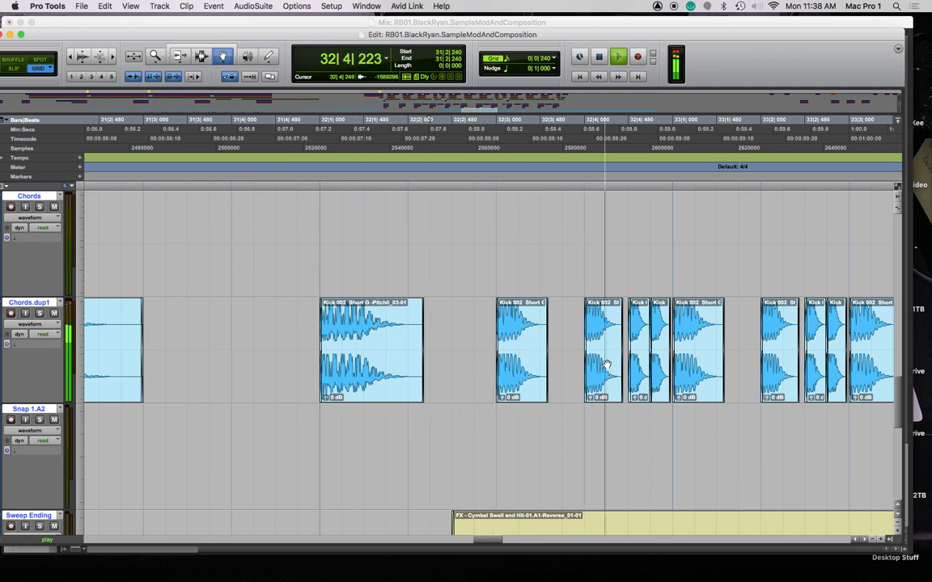
key(space)
scroll(603, 372, right, 3)
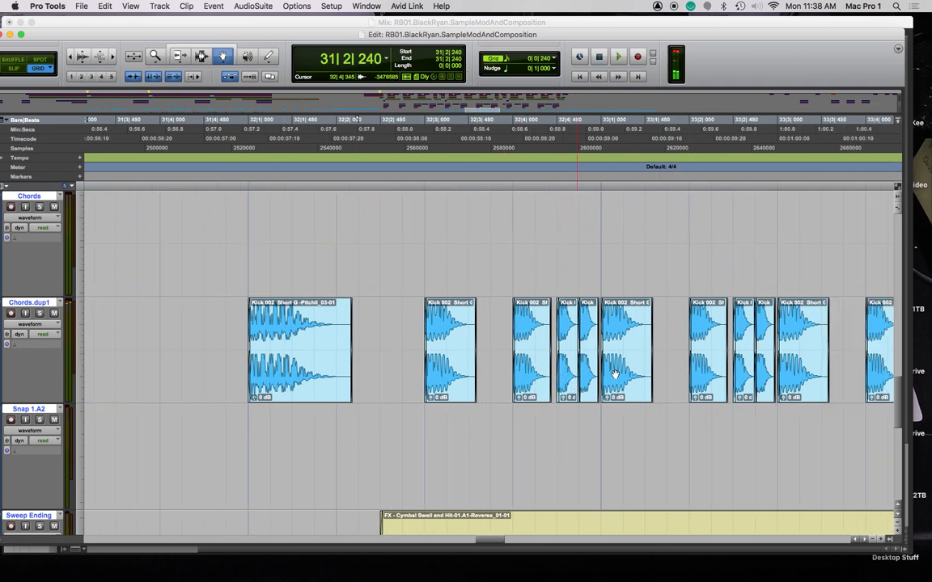
Play the Chords.dup1 kick clips from 32|4|000 to check their level
click(440, 356)
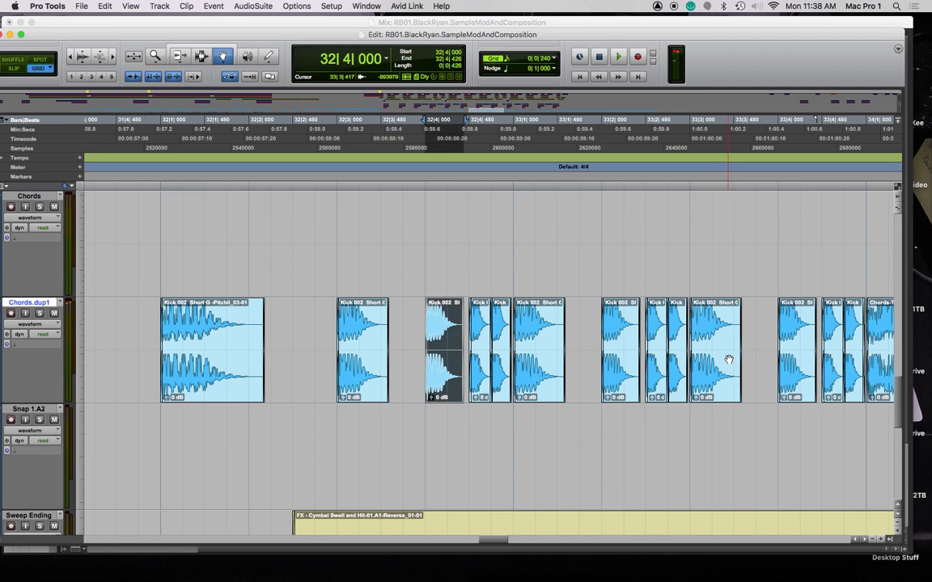
scroll(726, 360, right, 5)
scroll(656, 364, left, 2)
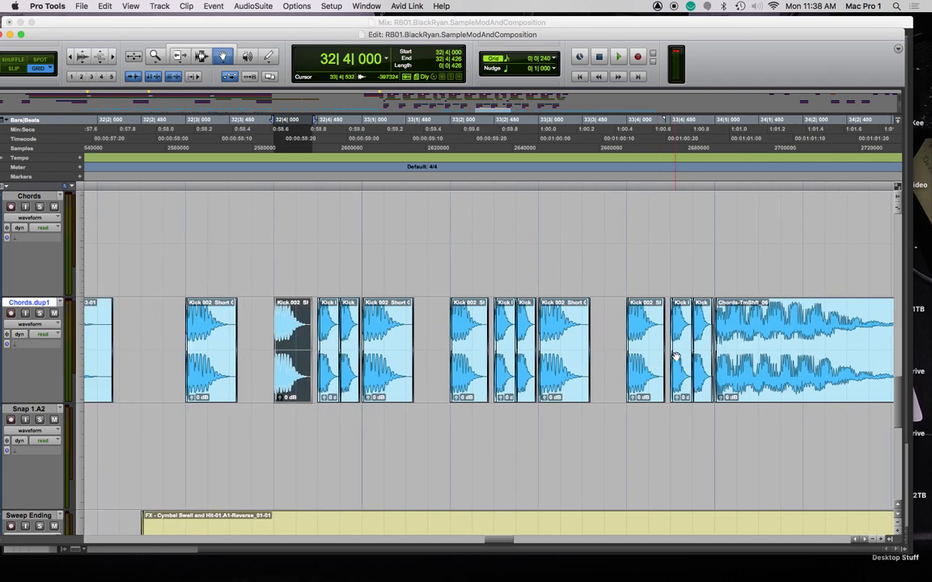
click(271, 181)
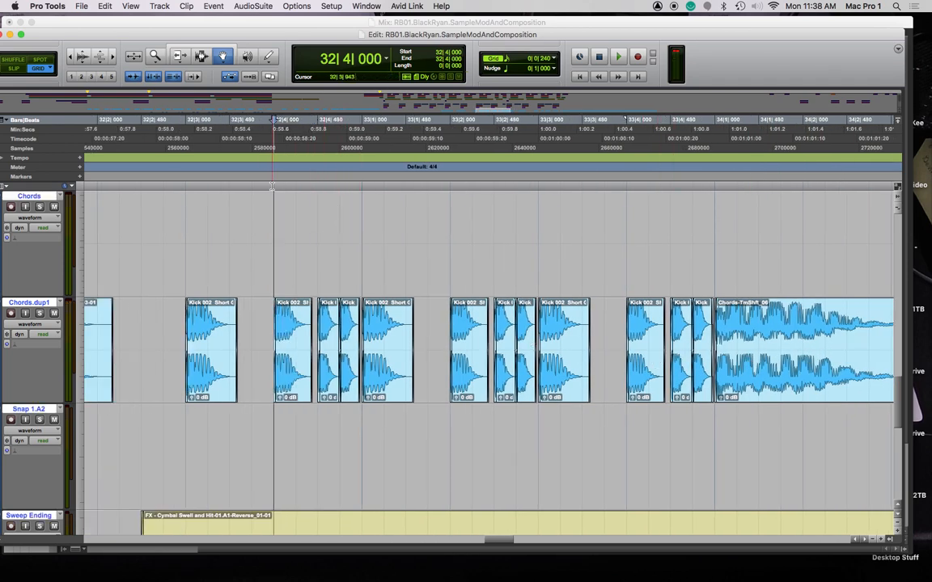
key(space)
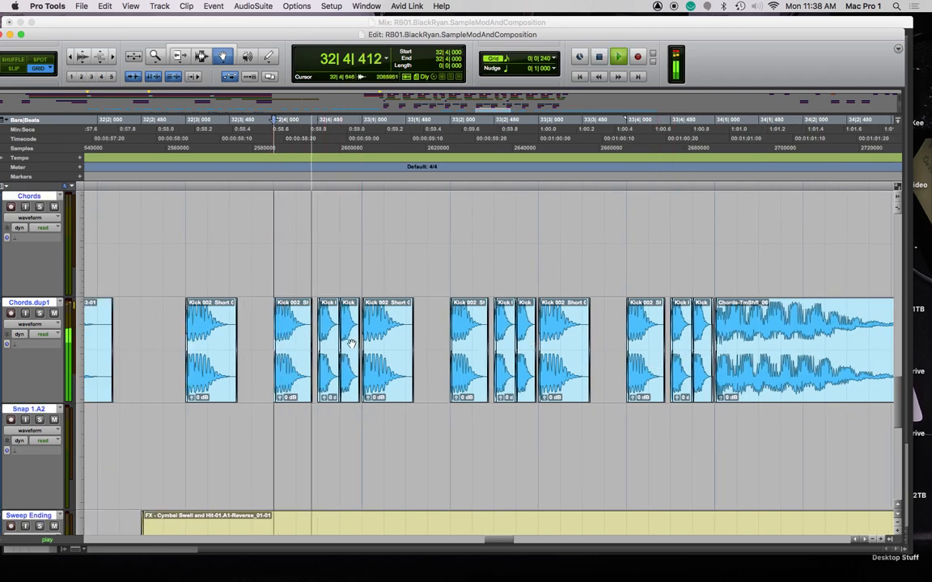
key(space)
Lower the clip gain of the Chords.dup1 kicks at 32|4, 33|1, 33|2, 33|3 and 33|4 to -4.6 dB and play from 32|3|720
click(294, 354)
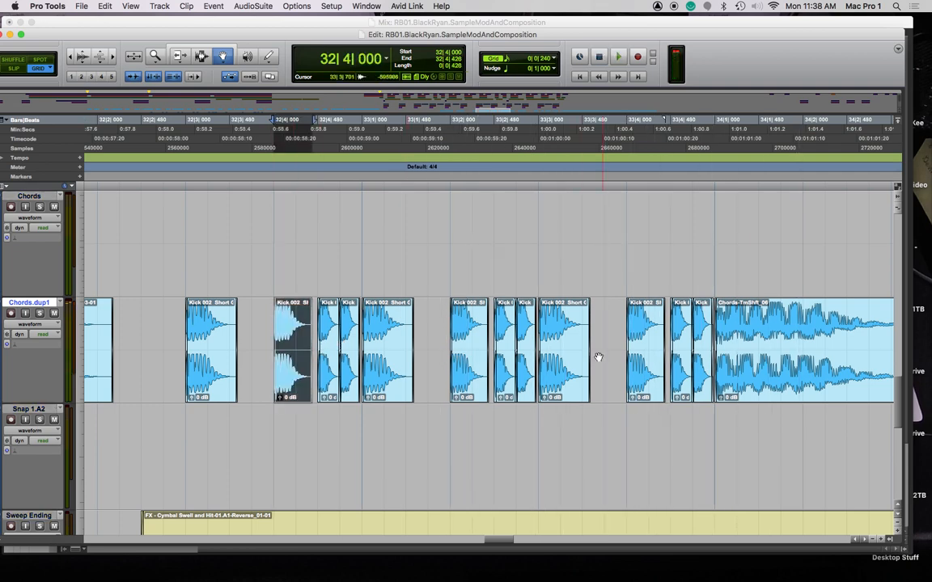
shift+click(581, 328)
shift+click(634, 398)
drag(634, 398, 634, 398)
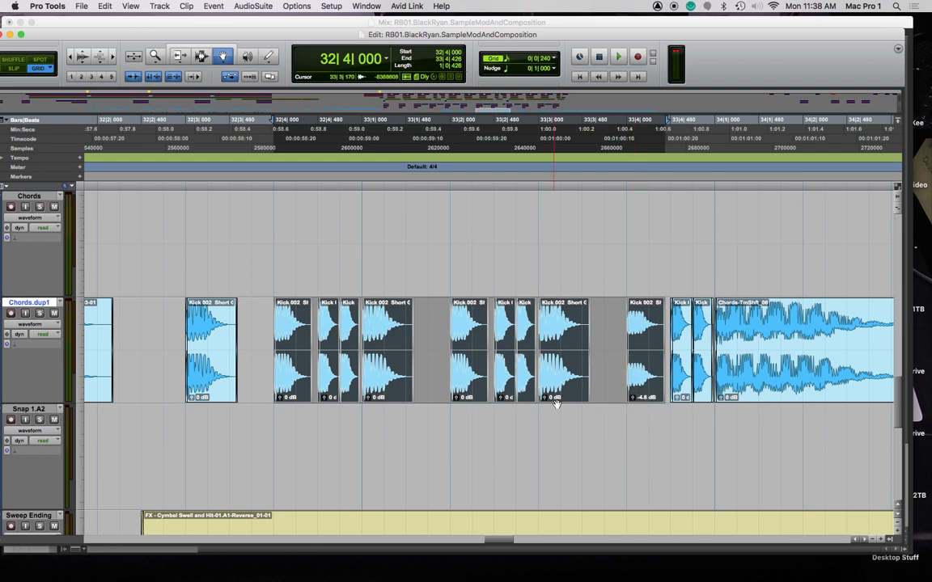
drag(455, 399, 455, 402)
drag(279, 398, 279, 403)
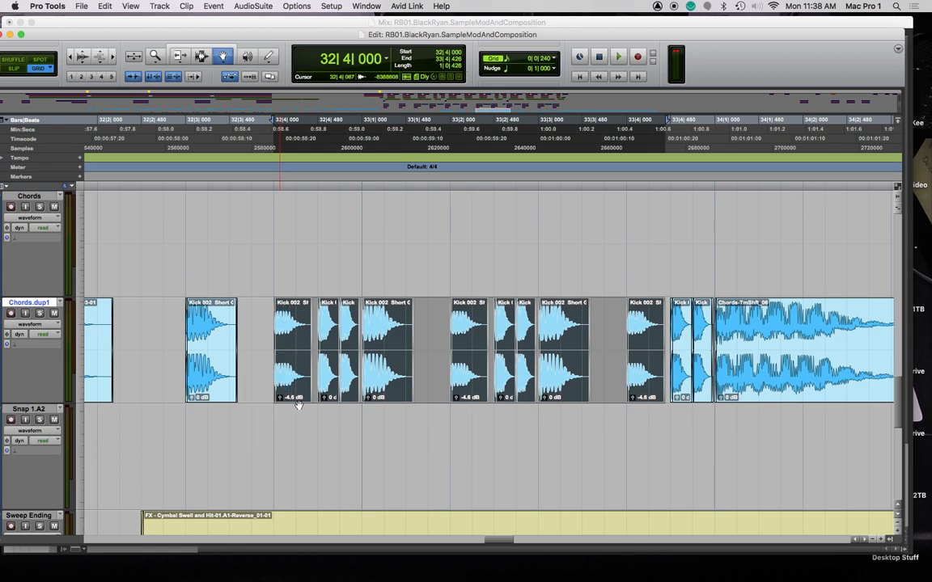
drag(370, 399, 369, 402)
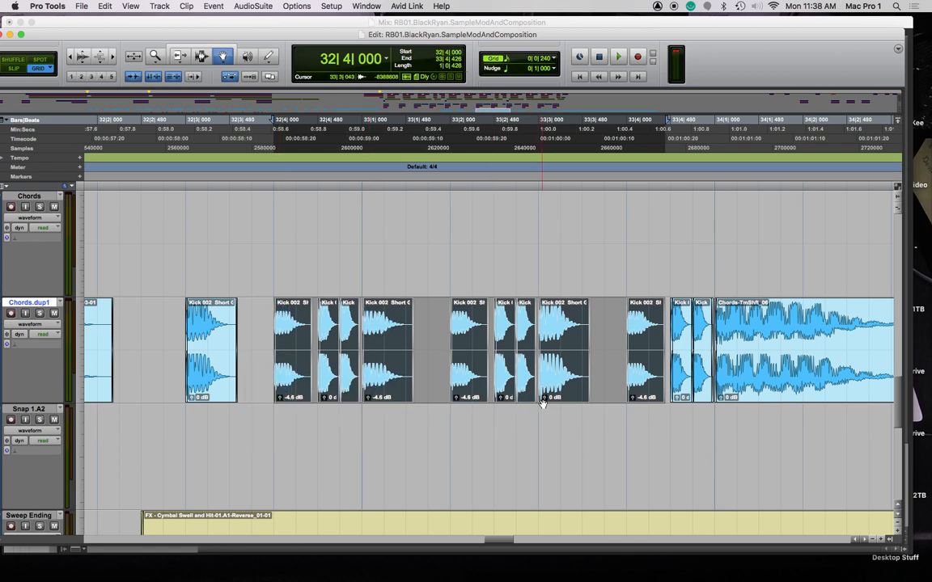
drag(547, 400, 545, 402)
click(252, 188)
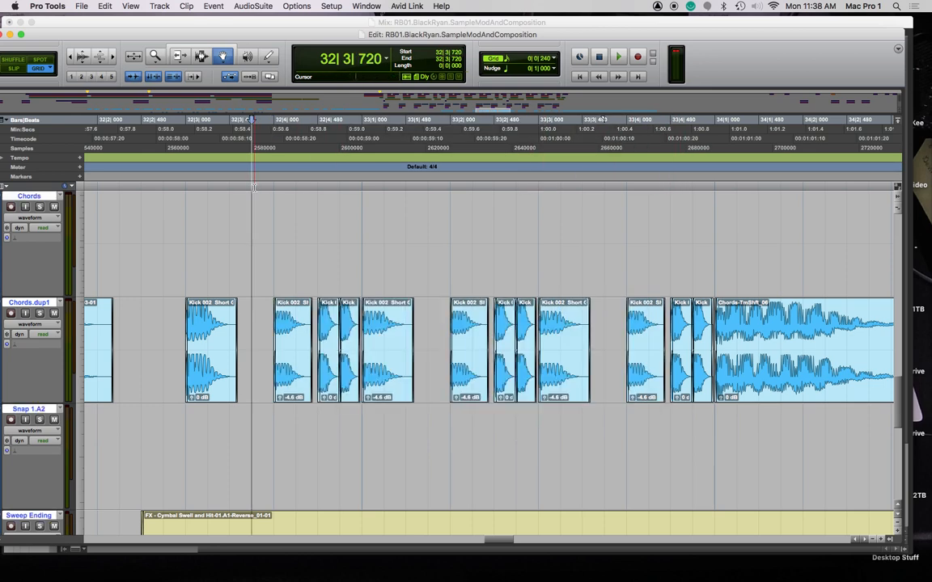
key(space)
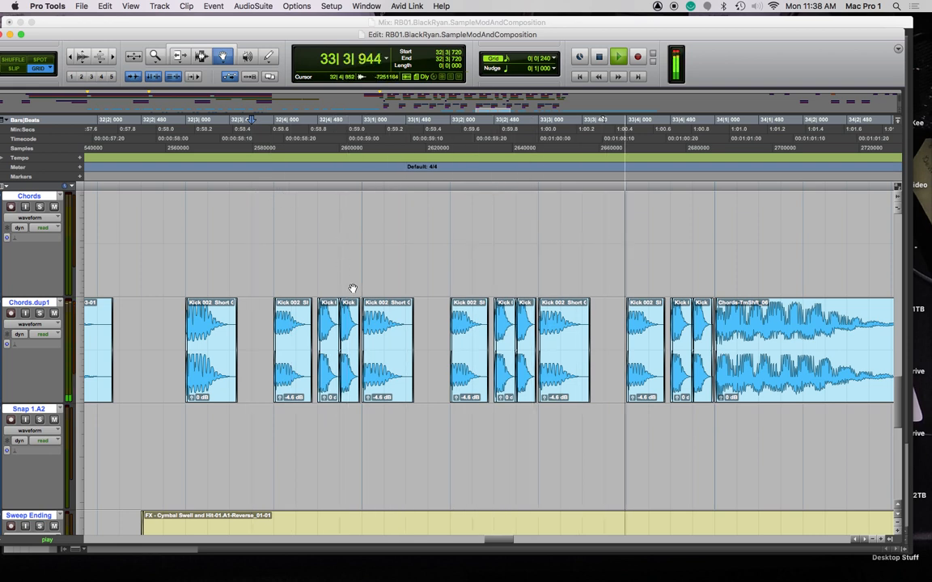
key(space)
Reduce the clip gain of the short Chords.dup1 kicks at 32|4|480, 33|2|480 and 33|4|480
drag(677, 395, 677, 399)
click(701, 400)
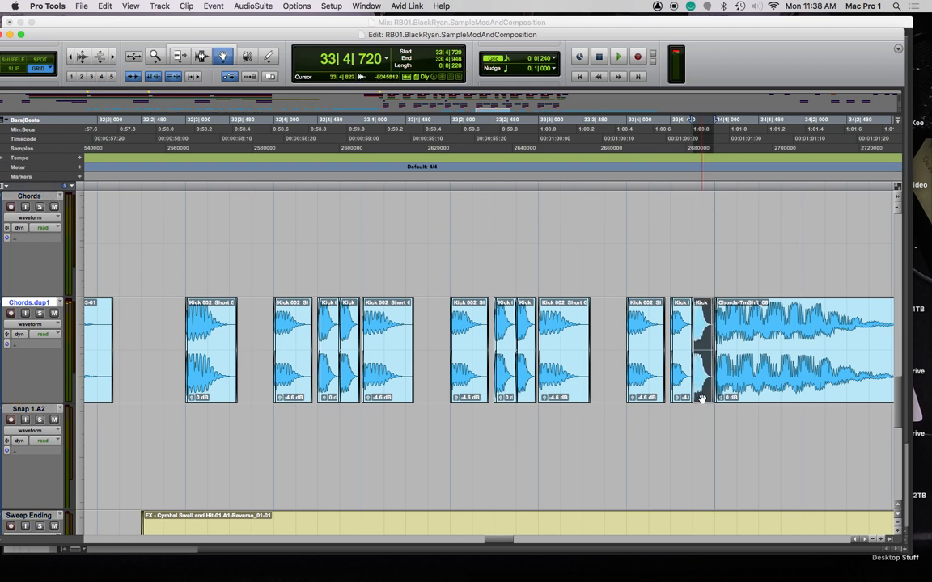
drag(499, 398, 499, 400)
drag(323, 397, 323, 401)
Play the arrangement from 32|2|720 through the repeated Chords.dup1 kick pattern in bars 36 and 37
click(169, 175)
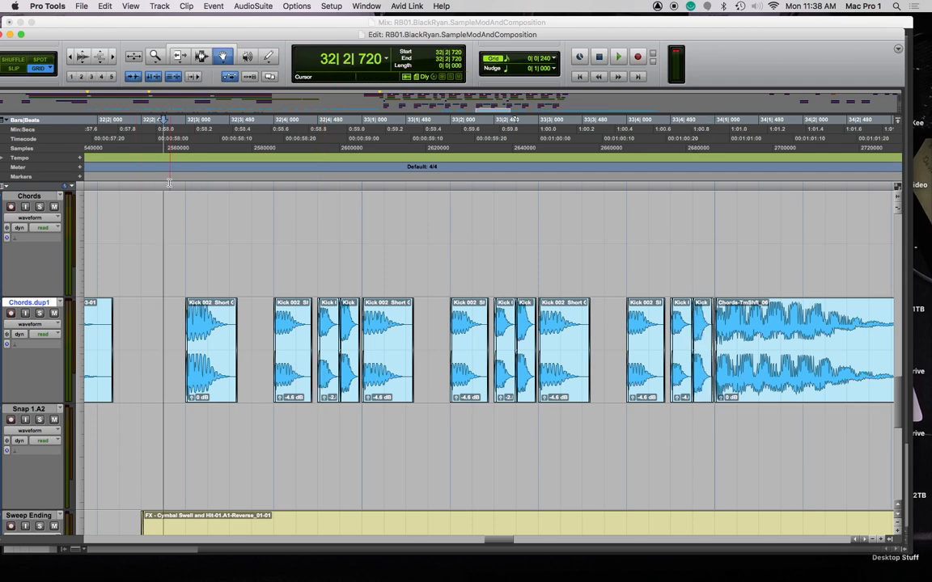
key(space)
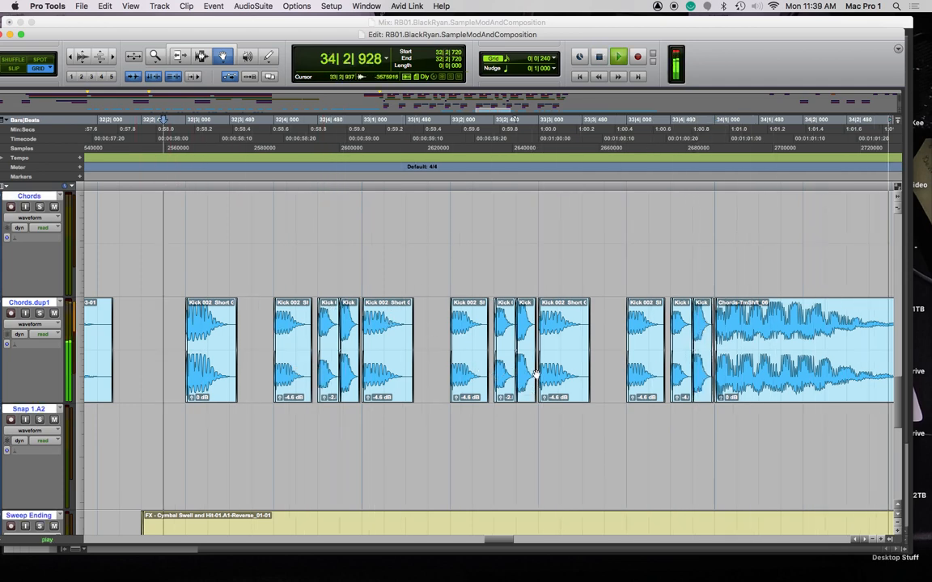
key(r)
key(r)
key(r)
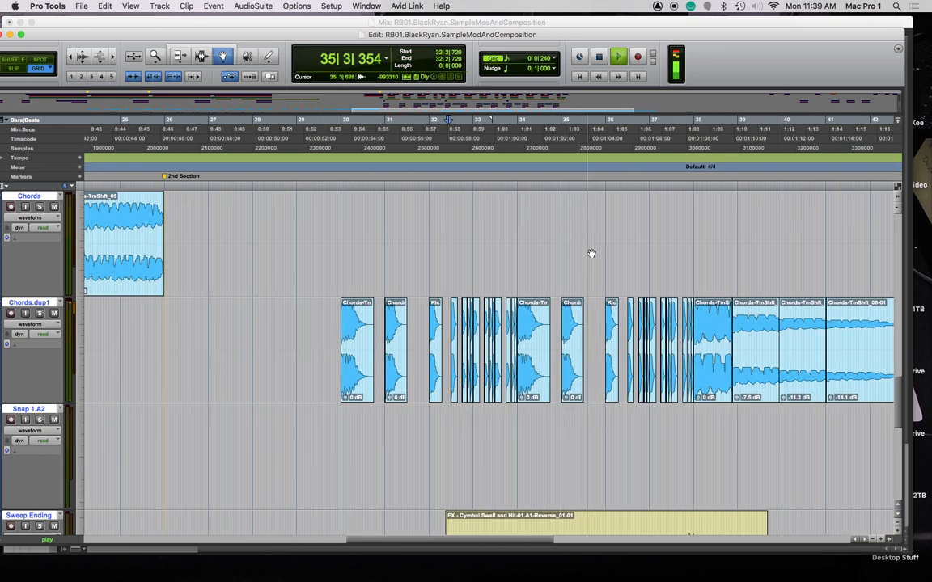
key(t)
key(t)
key(t)
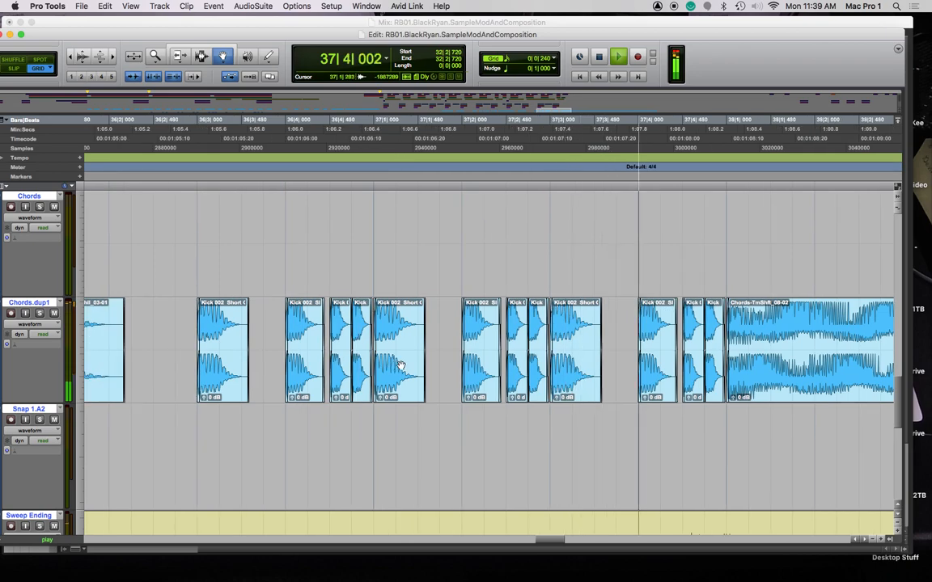
key(space)
Lower the clip gain of the Chords.dup1 kicks from 36|3 to 37|4, setting the longer ones between -3.5 and -5.6 dB
drag(206, 398, 204, 402)
drag(292, 397, 380, 403)
drag(469, 398, 558, 399)
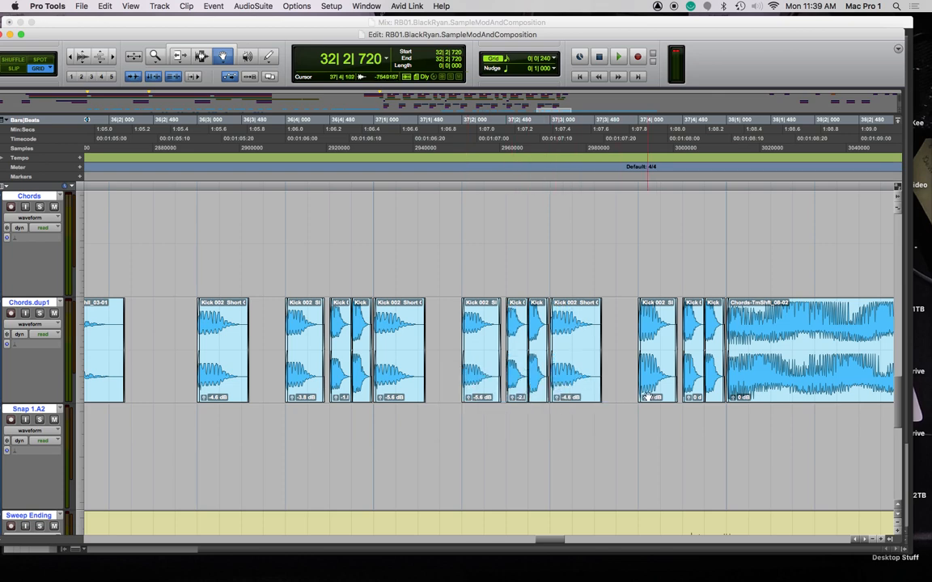
drag(646, 398, 644, 396)
drag(645, 397, 688, 397)
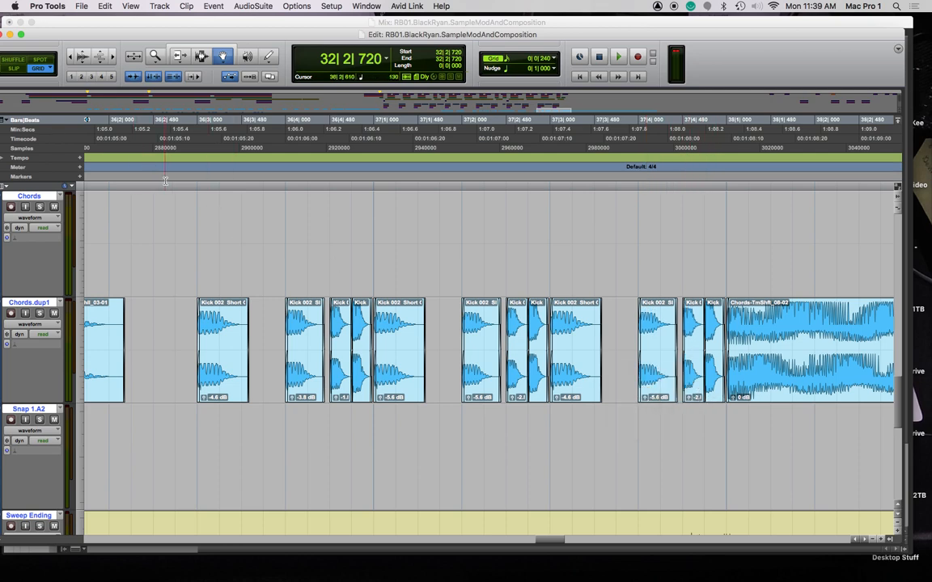
Play the mix from 33|2|480 through the ending with the whole song in view
click(161, 176)
key(r)
key(r)
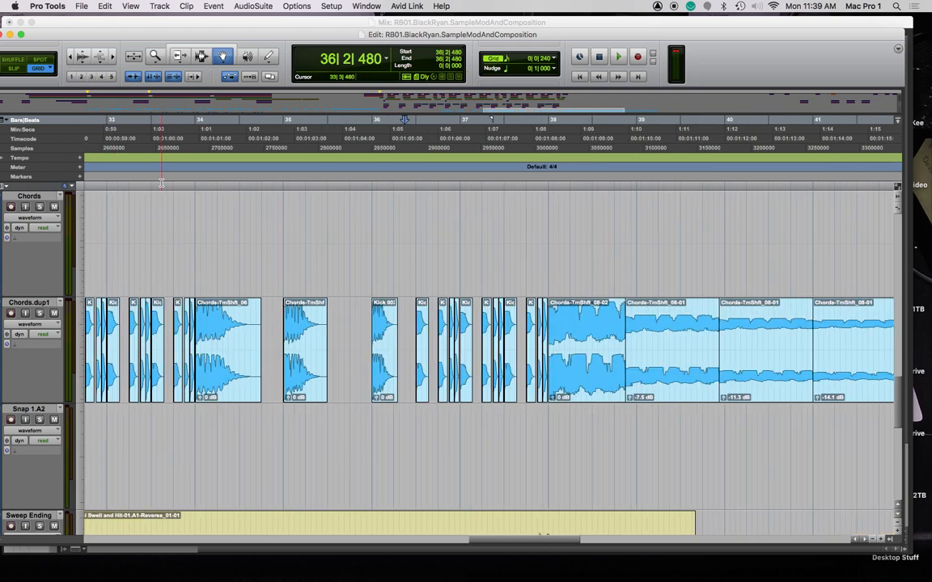
click(139, 186)
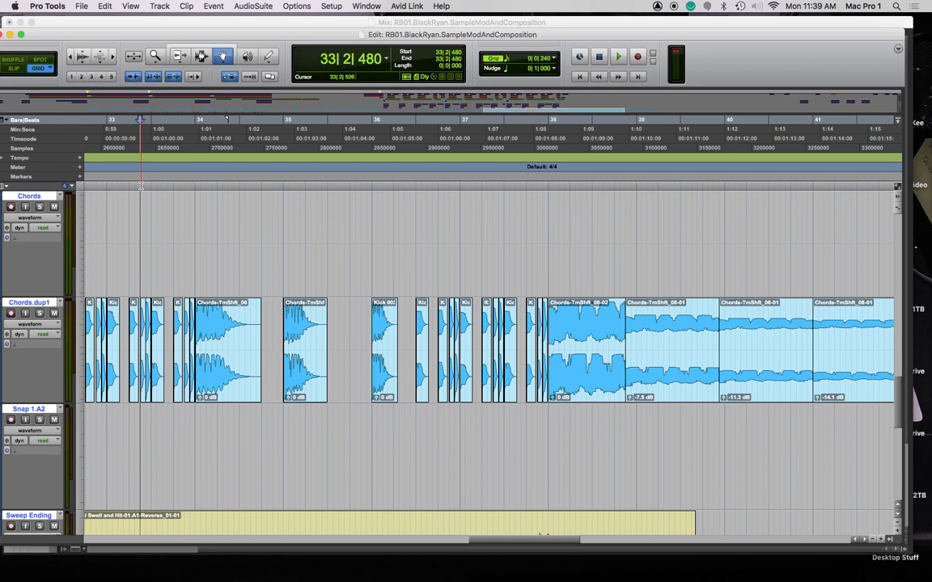
key(space)
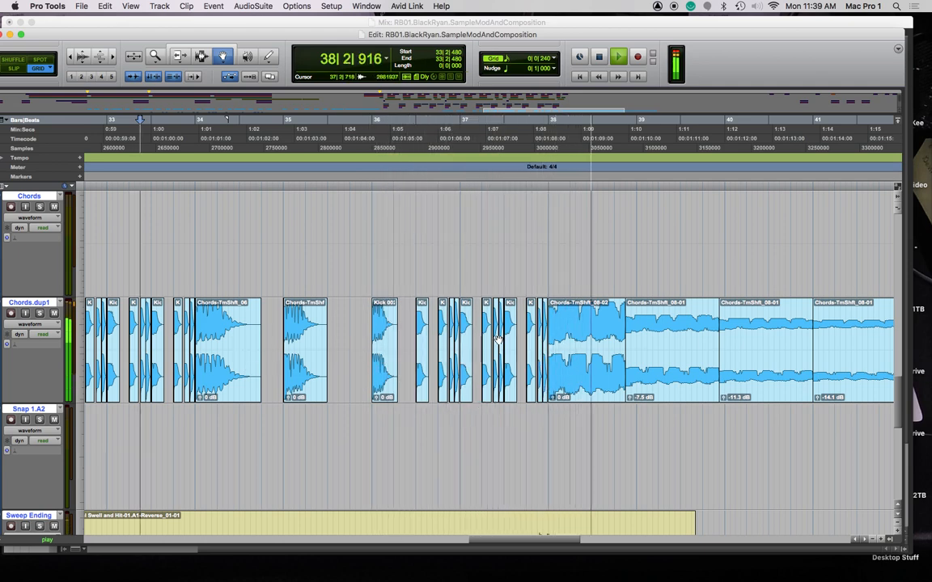
key(r)
key(r)
key(r)
key(r)
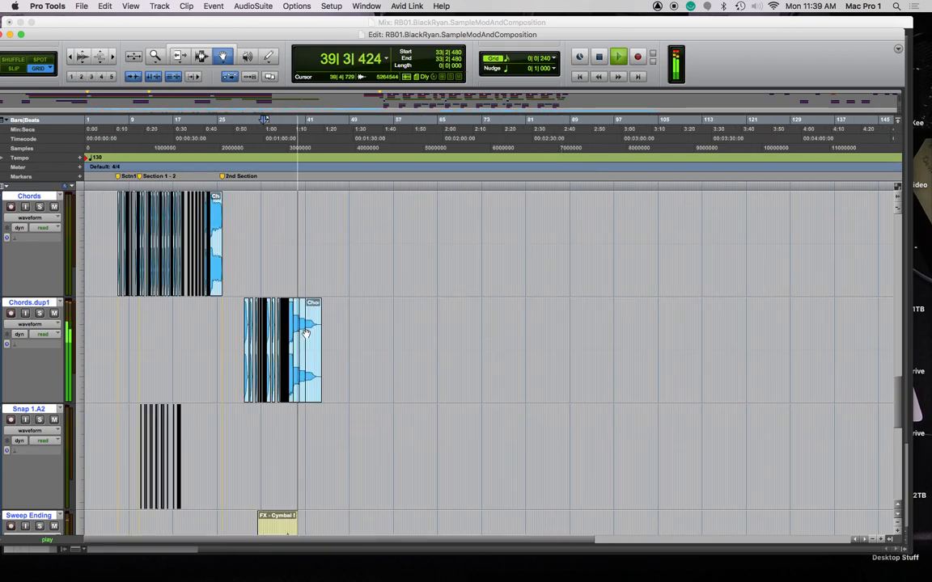
Fade out the end of the last Chords.dup1 clip from 43|2|000 to 44|1|720 and stop playback
key(F7)
key(super+f)
click(557, 348)
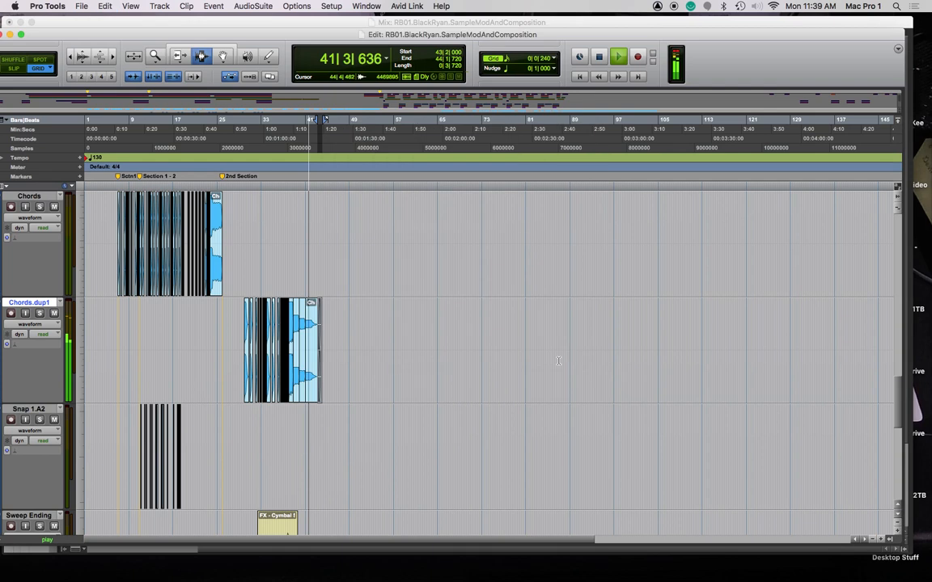
scroll(327, 202, down, 3)
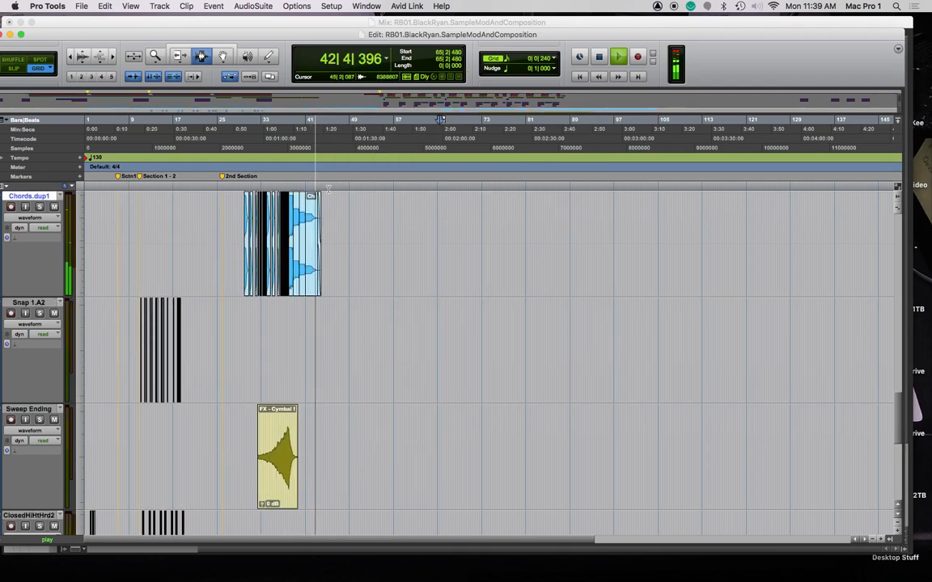
key(space)
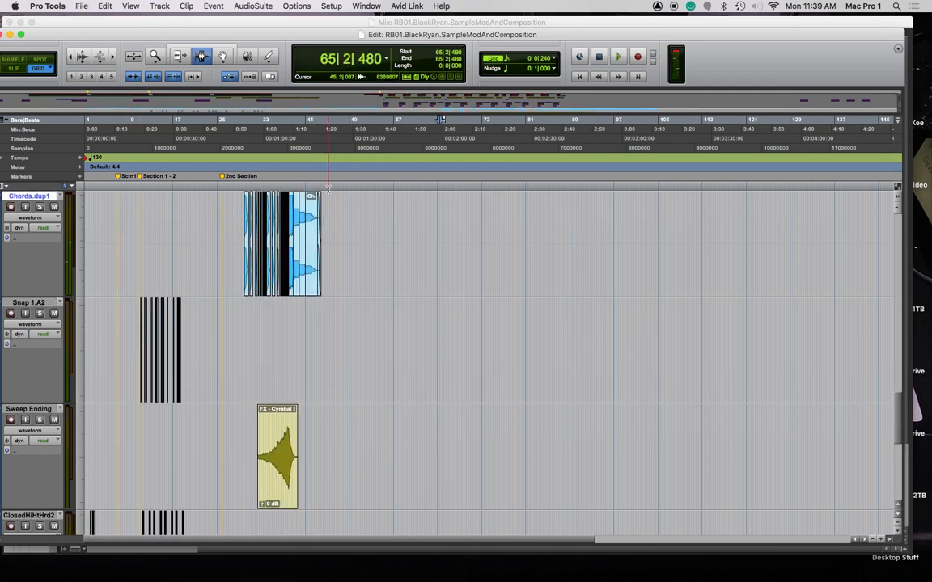
Add a marker named Outro at 38|1|000
drag(323, 185, 5, 186)
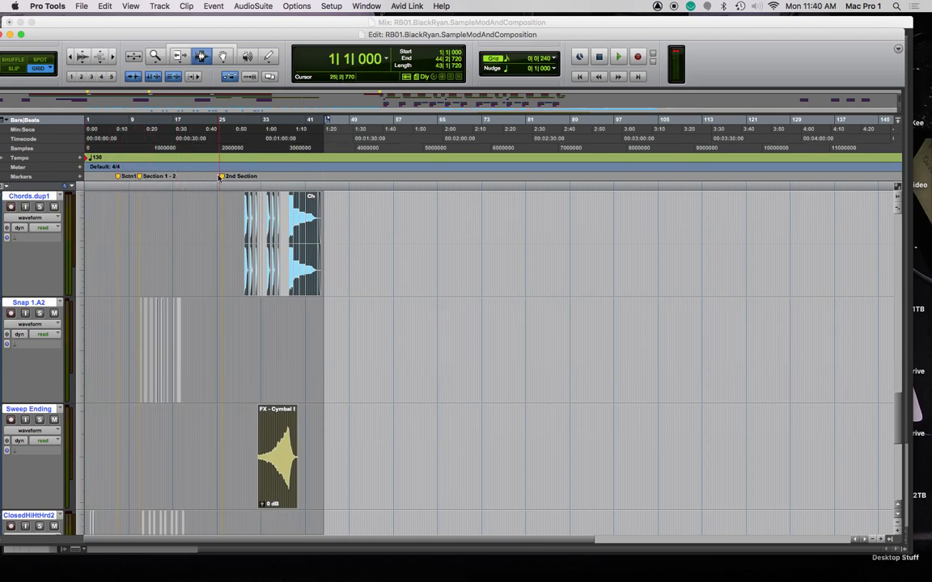
click(294, 184)
drag(288, 185, 294, 184)
click(291, 184)
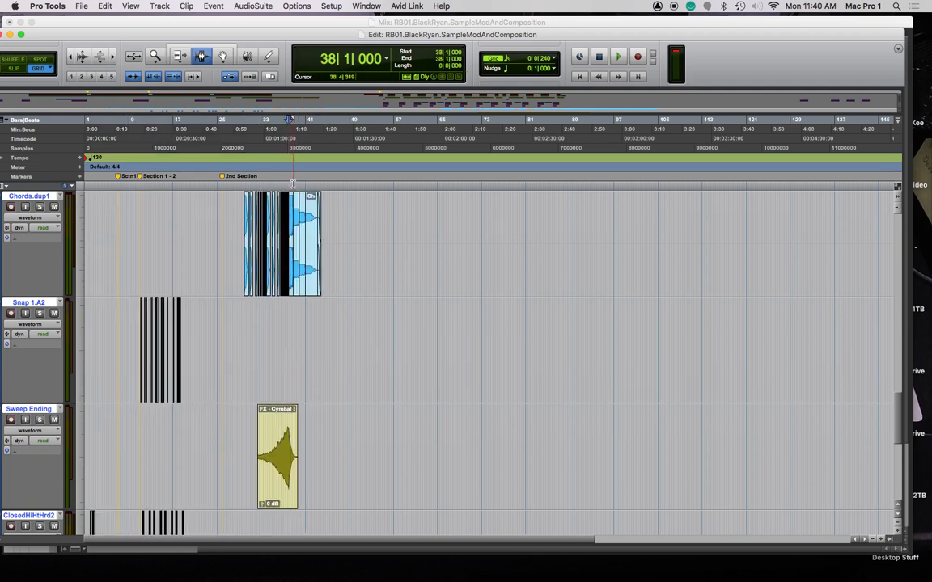
key(KP_Enter)
text(Outro)
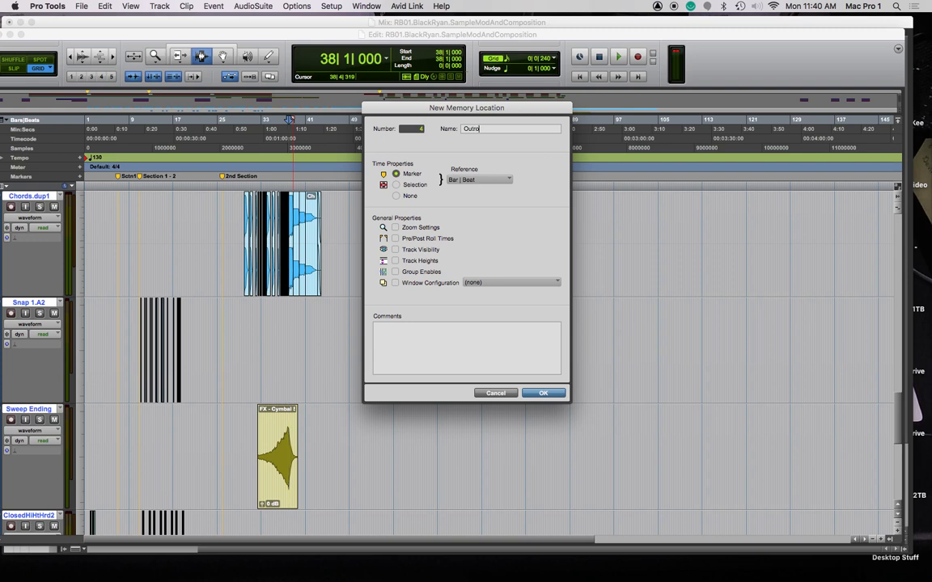
key(Return)
Add a marker named Intro at the song start, 1|1|000
key(Return)
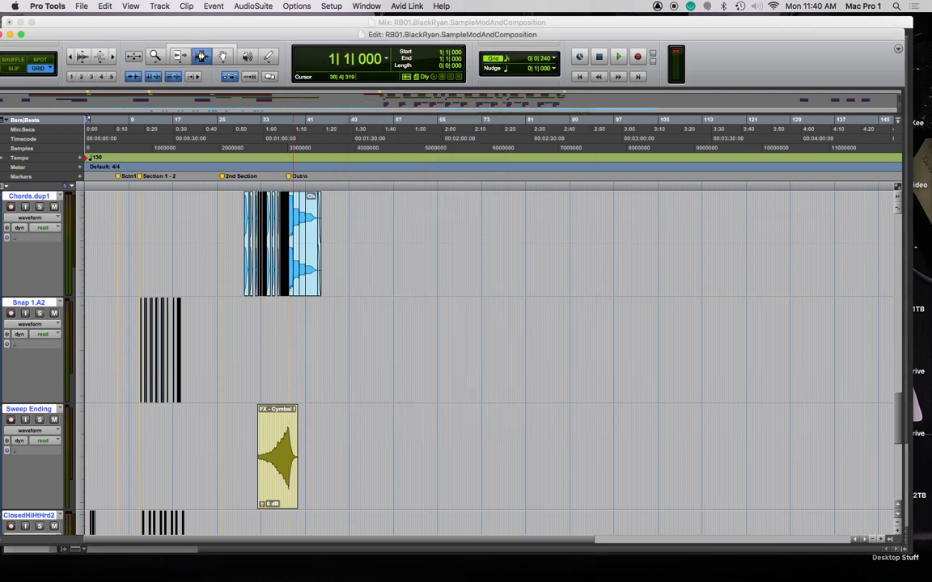
key(KP_Enter)
text(Intro)
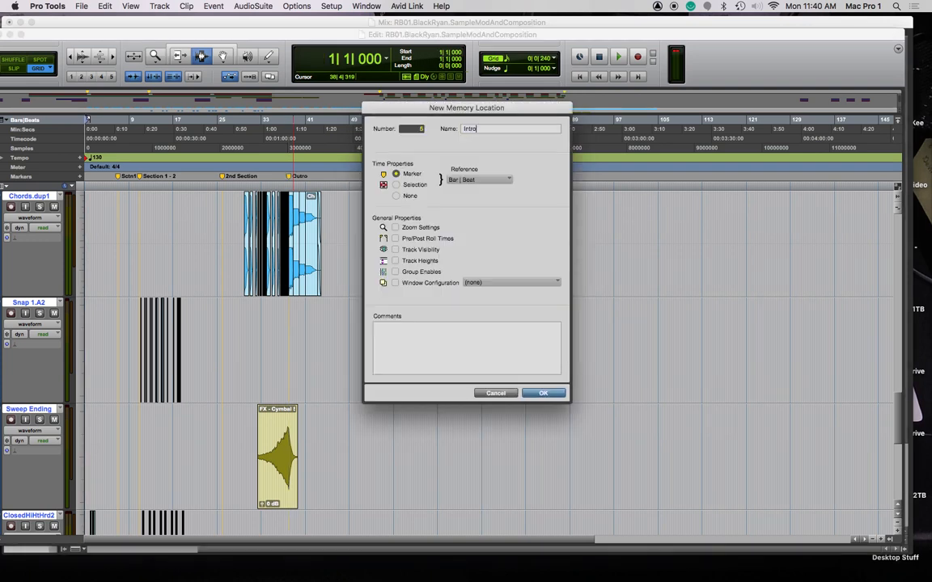
key(Return)
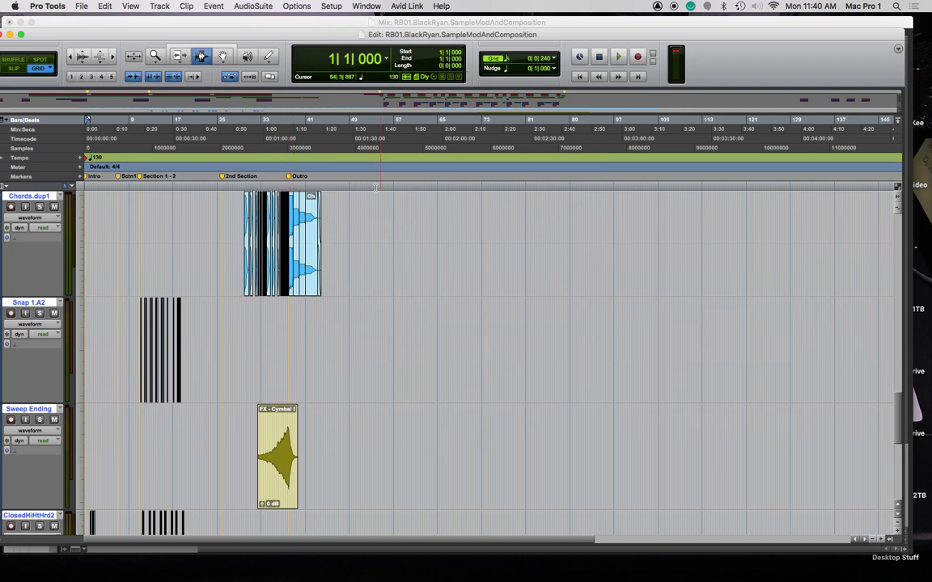
Add a marker named END at 44|2|720
click(326, 186)
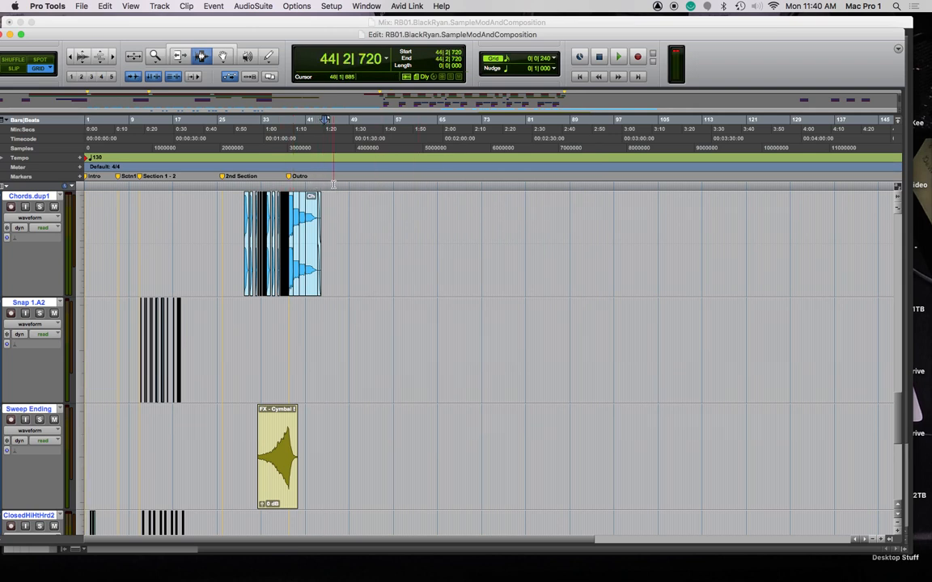
key(KP_Enter)
text(END)
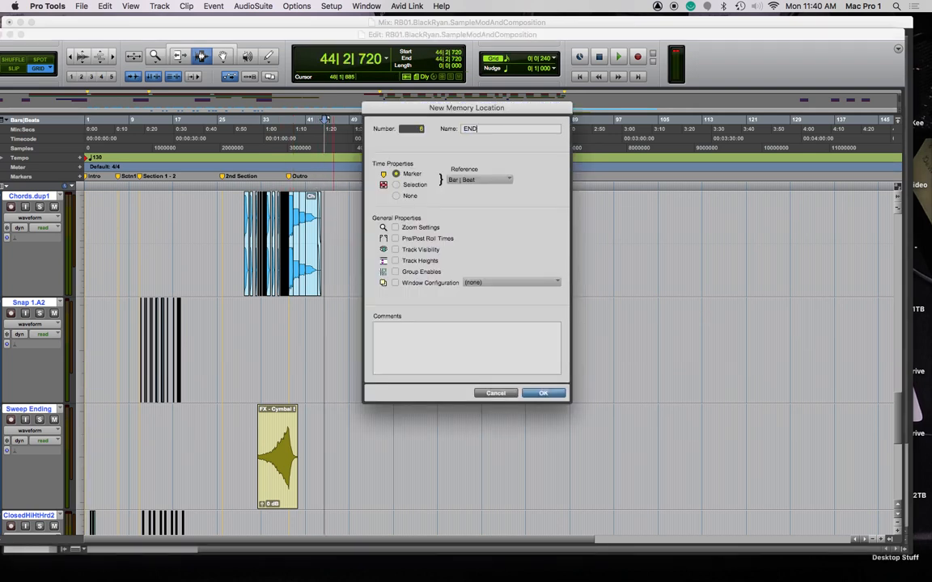
key(Return)
Select the full song from 1|1|000 to 44|2|480 and set its bounce file format to Interleaved
drag(323, 190, 76, 175)
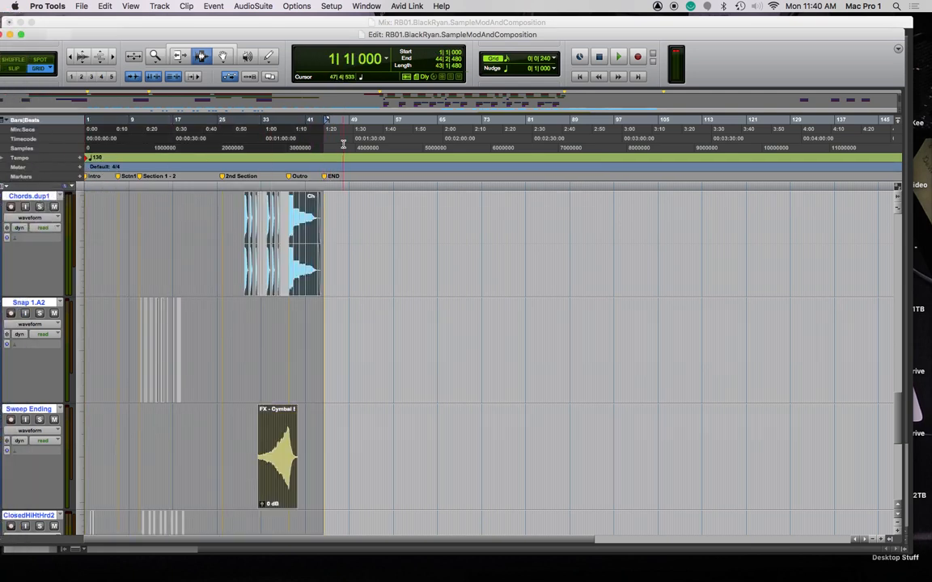
key(super+alt+b)
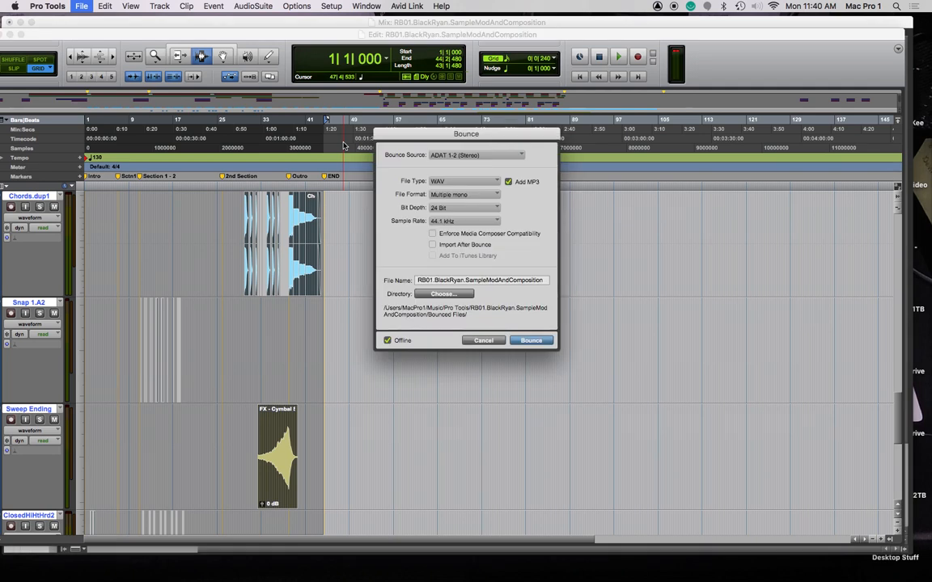
click(476, 196)
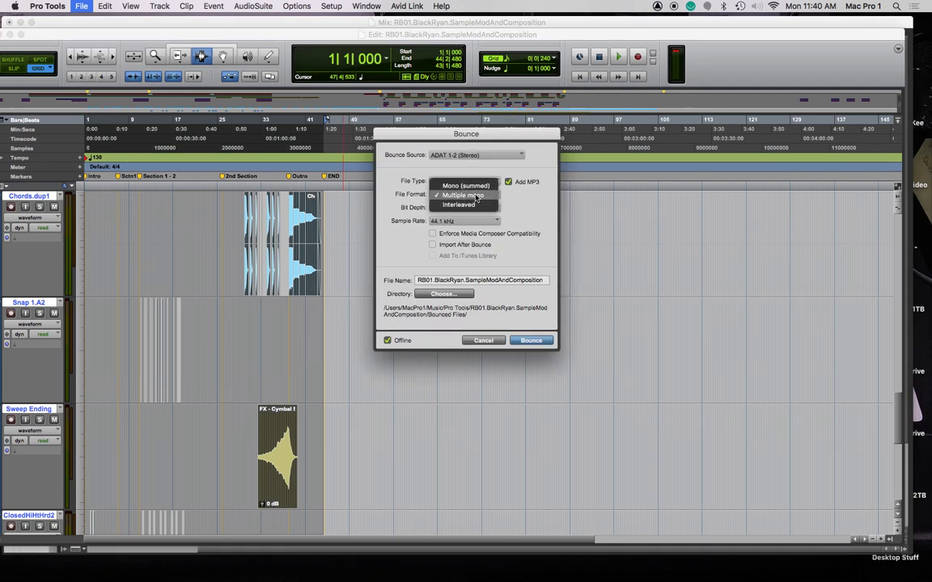
click(473, 206)
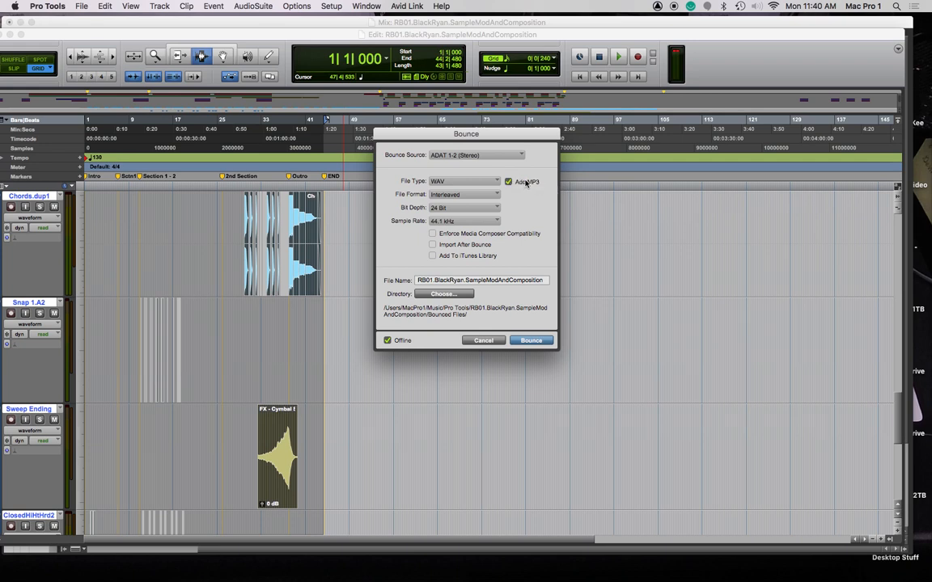
click(474, 209)
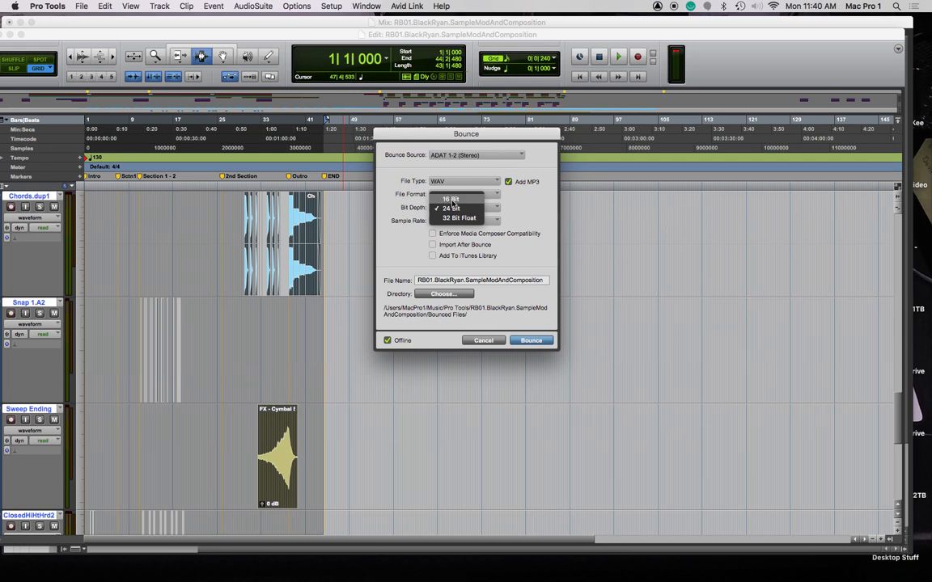
click(452, 200)
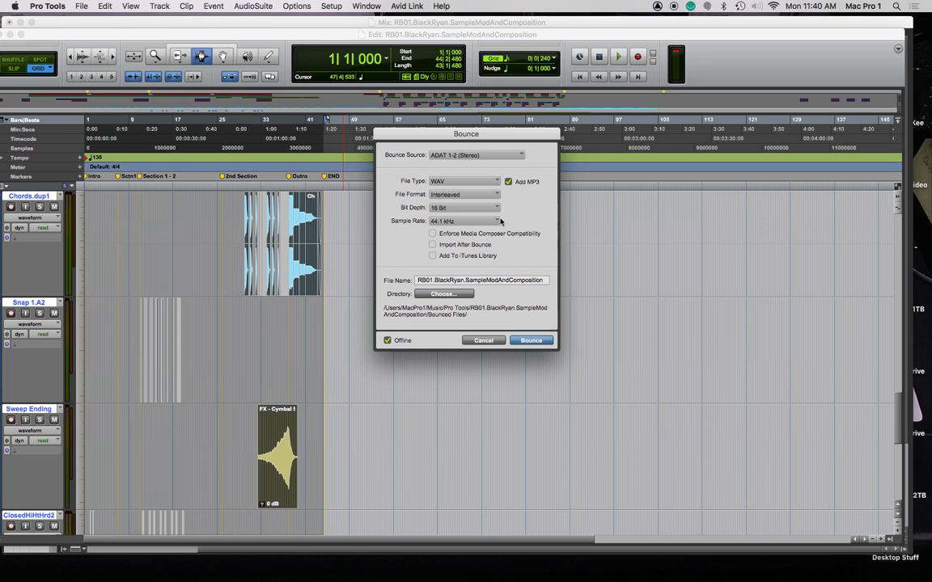
click(454, 209)
click(451, 219)
Append .Version1 to the end of the bounce file name
drag(419, 281, 526, 282)
click(546, 280)
text(.Version1)
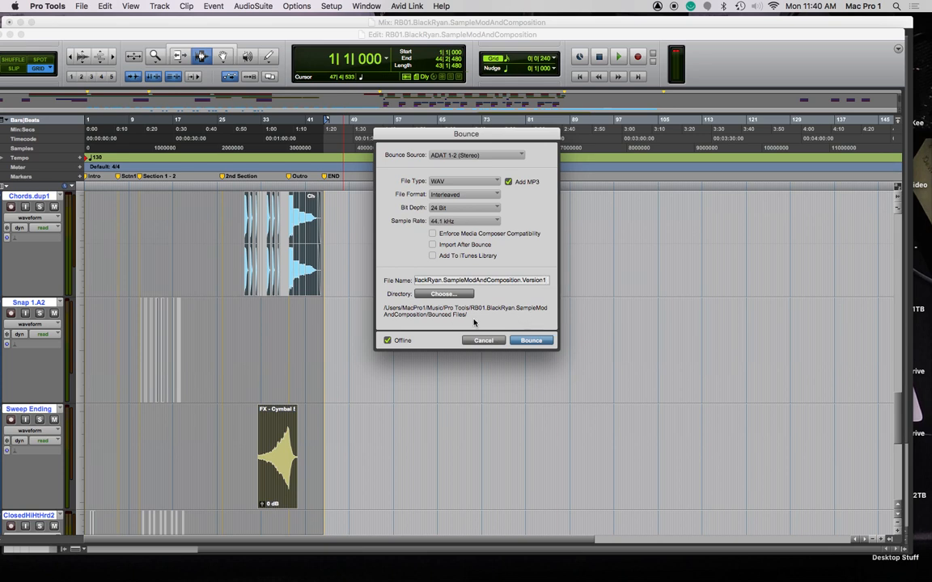
Proceed to the MP3 settings, fill in the artist's name and set the album tag to Class Stuff
click(536, 341)
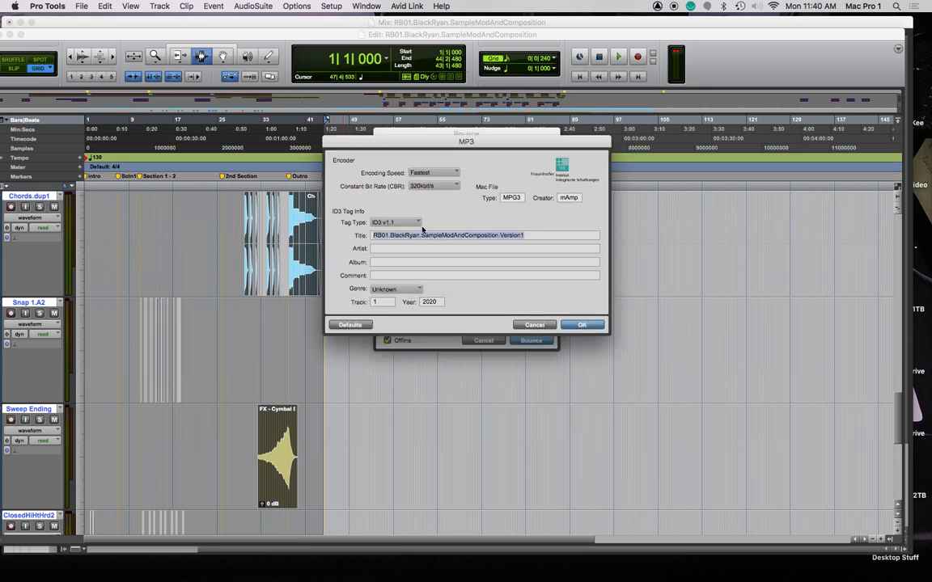
click(382, 248)
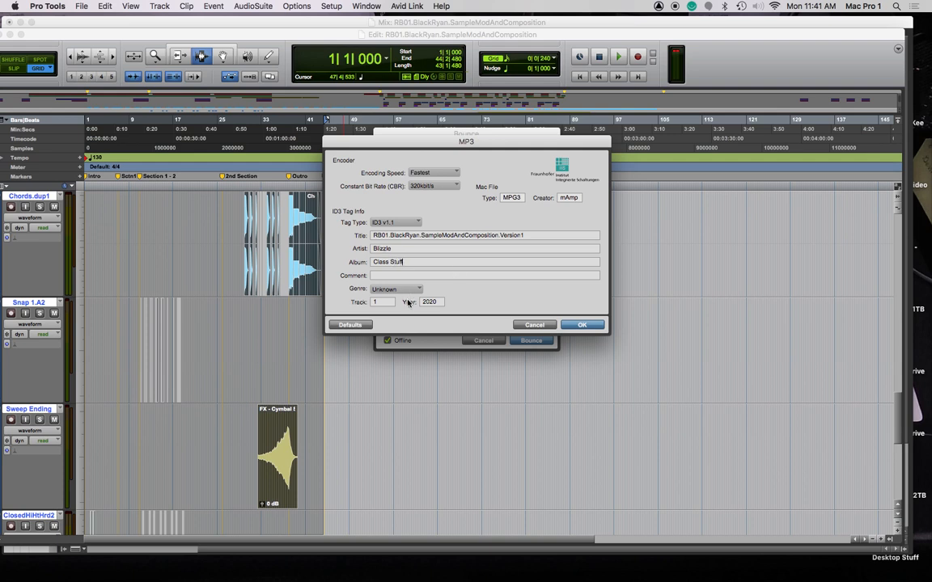
click(413, 290)
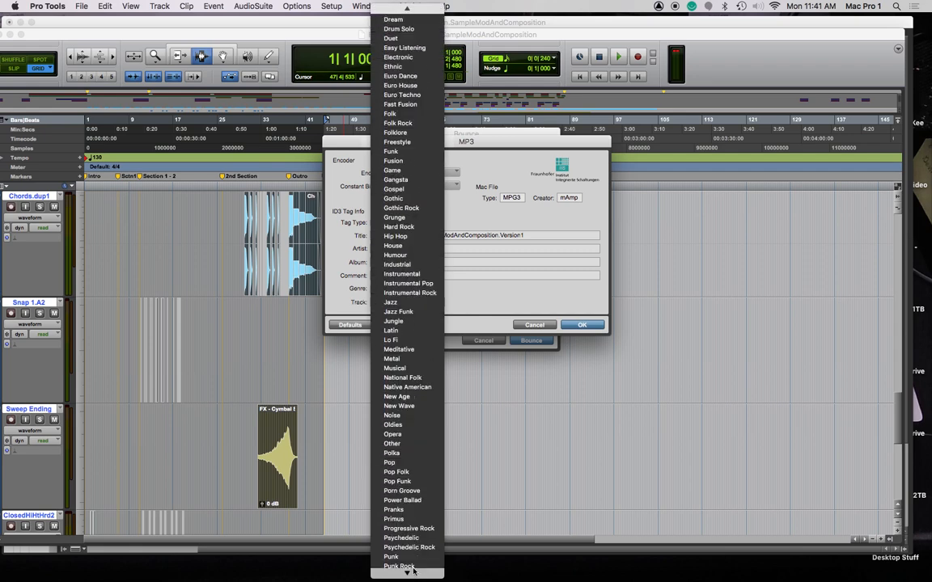
scroll(404, 485, down, 5)
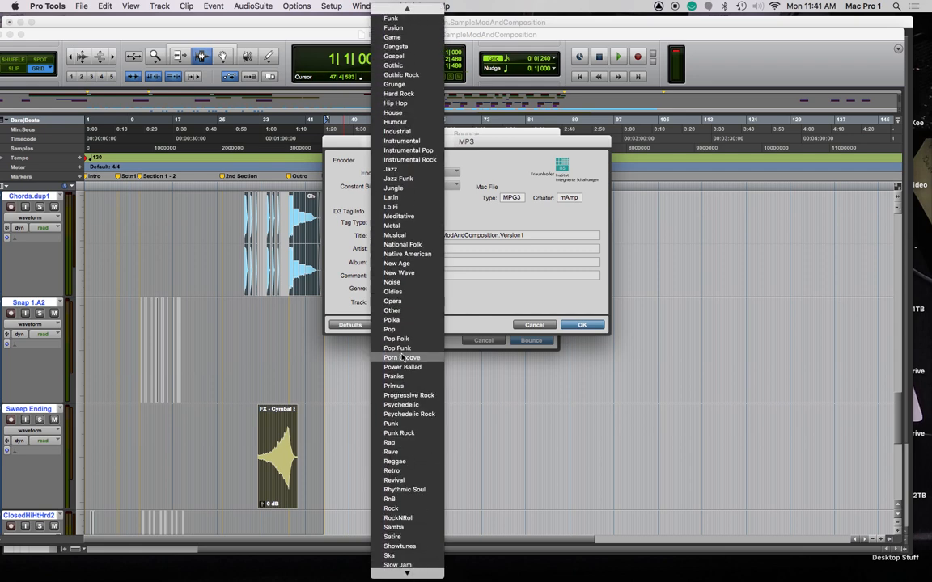
scroll(392, 404, down, 6)
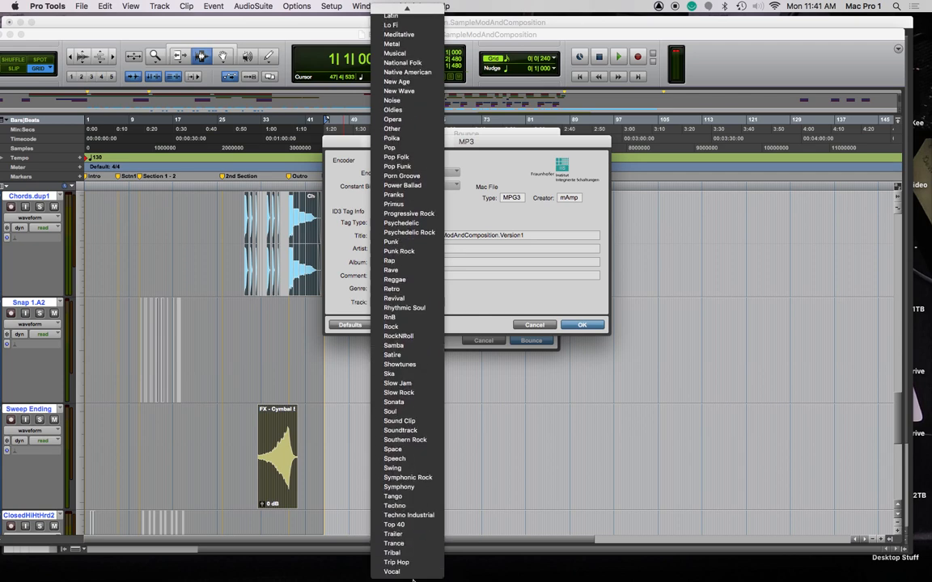
click(501, 308)
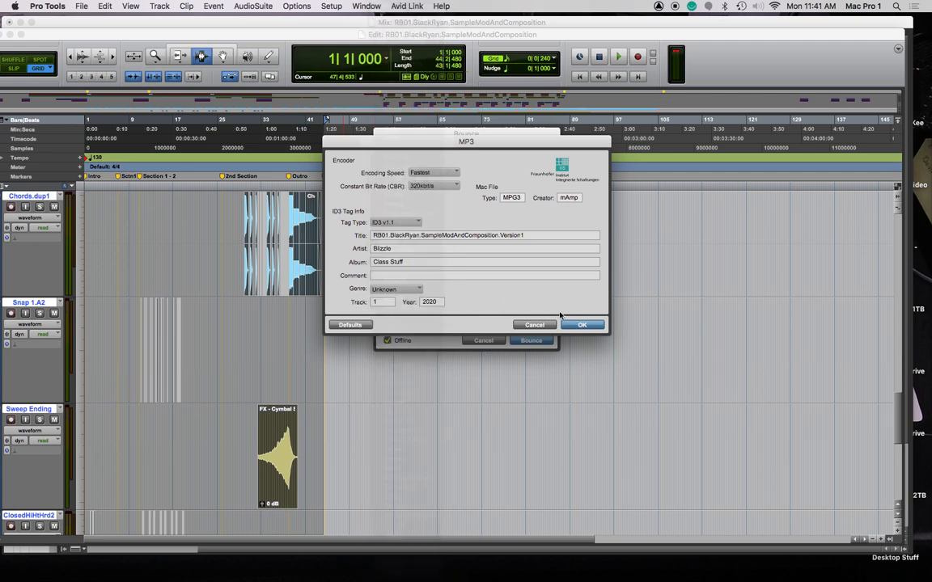
Accept the MP3 settings and run the offline bounce of the song
click(587, 326)
click(524, 341)
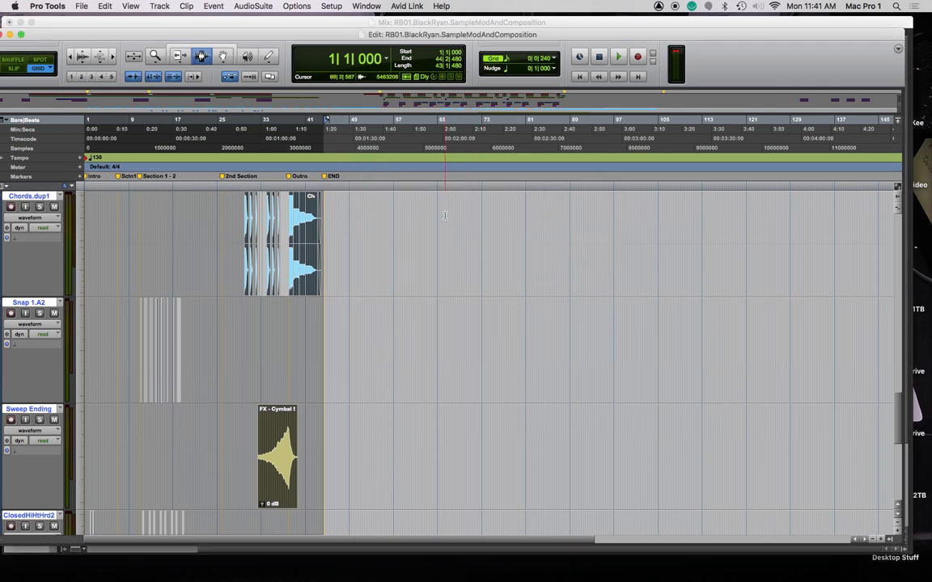
Switch to Finder and open the SampleModAndComposition session folder inside the Music folder's Pro Tools directory
key(super+Tab)
key(super+Tab)
key(super+Tab)
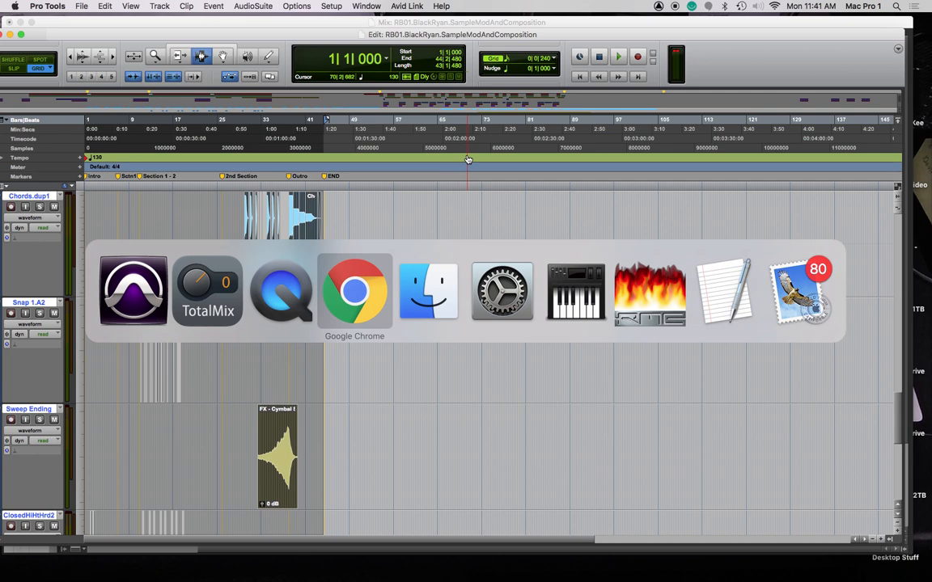
key(super+Tab)
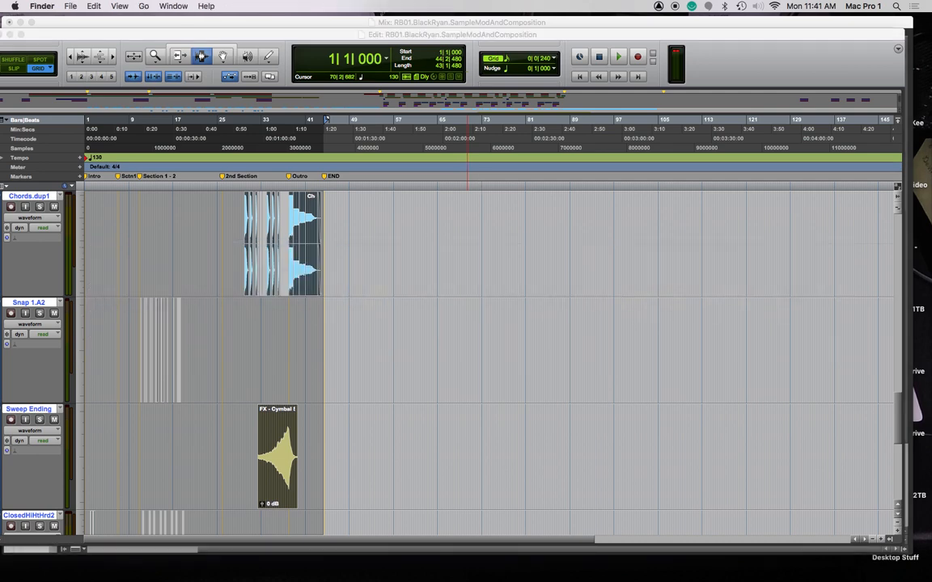
drag(606, 55, 330, 34)
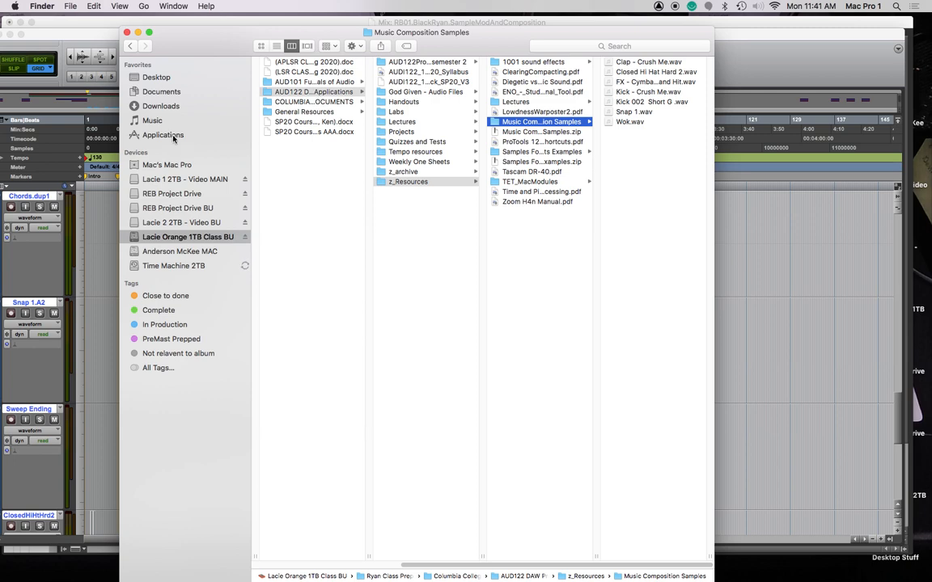
click(153, 121)
click(287, 142)
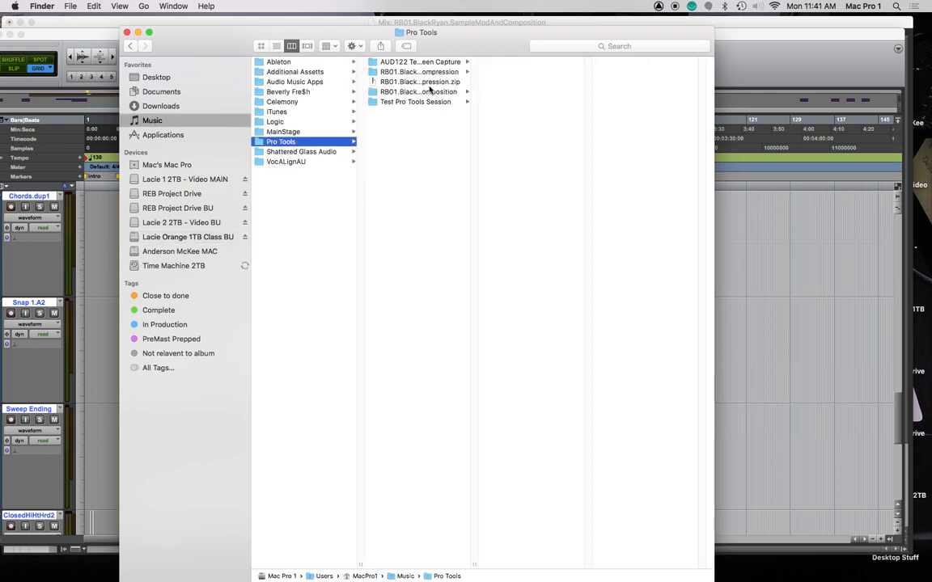
drag(474, 567, 560, 561)
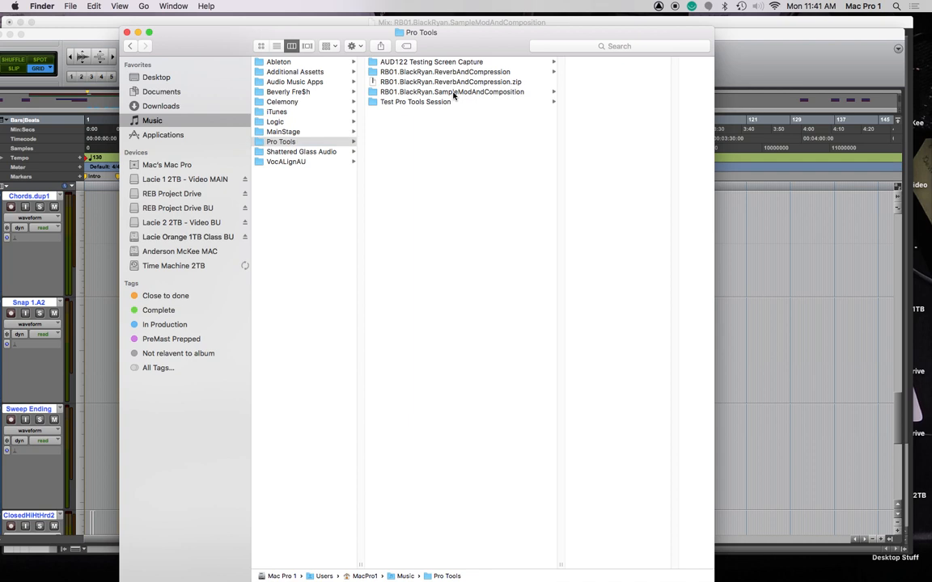
click(453, 92)
Look through the recorded and processed samples in the session's Audio Files folder
click(547, 62)
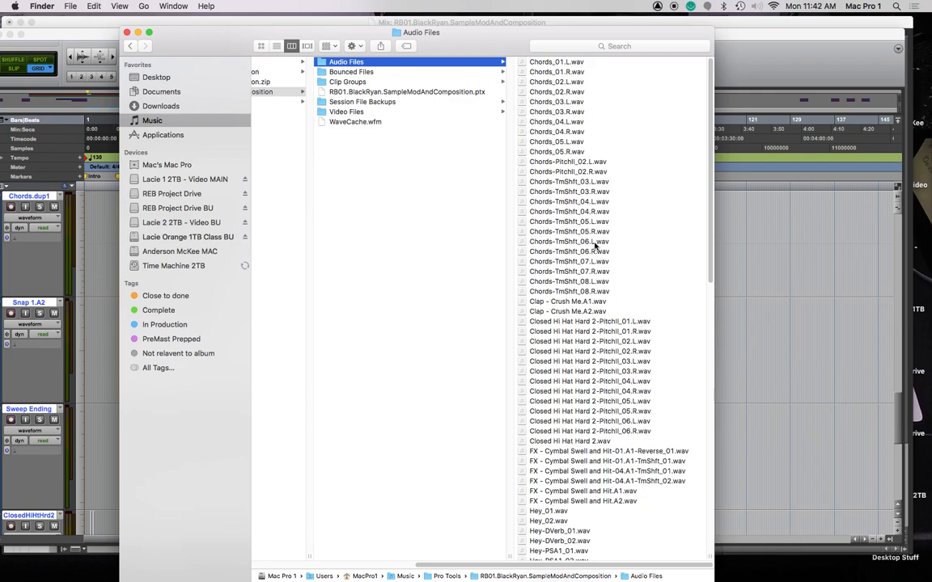
scroll(597, 249, down, 5)
scroll(599, 256, down, 10)
scroll(599, 255, down, 12)
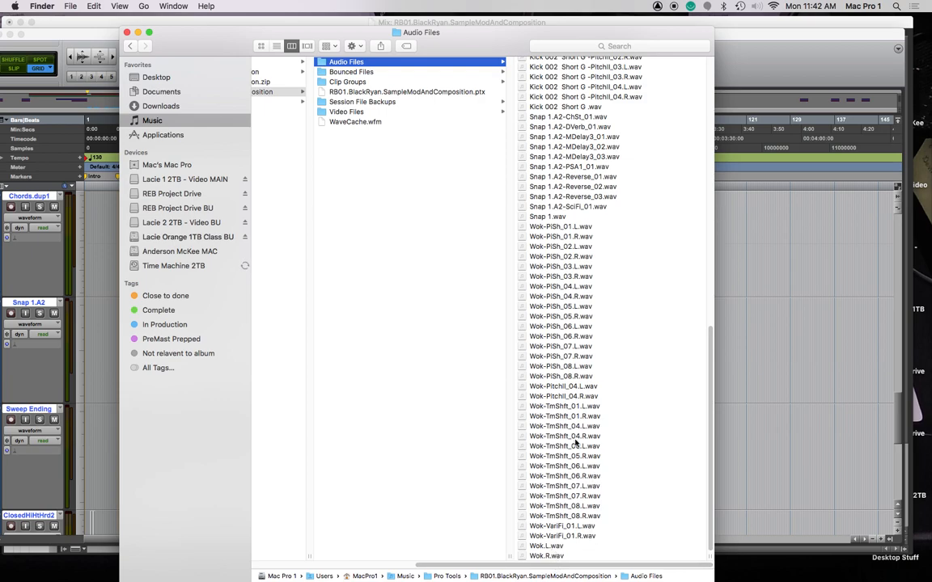
drag(710, 340, 703, 83)
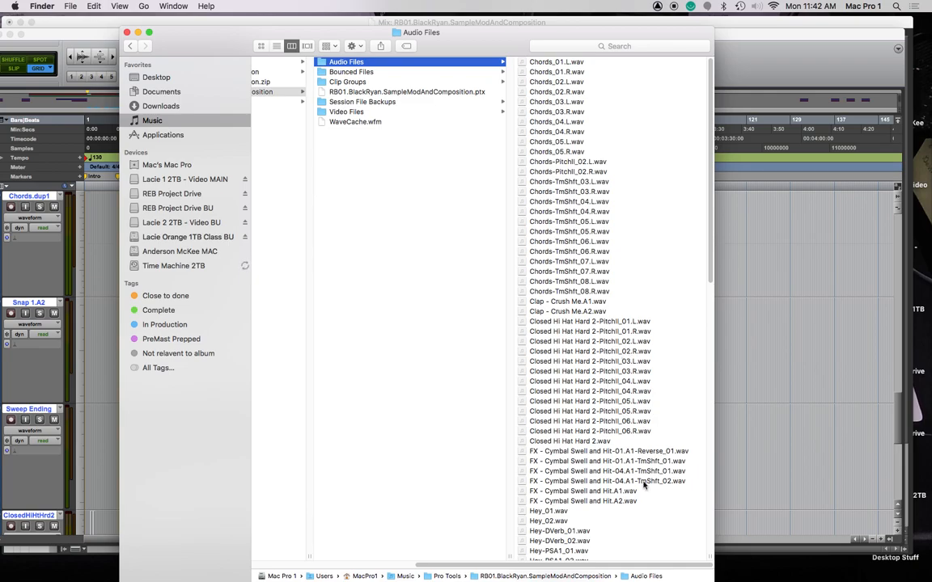
drag(710, 275, 708, 410)
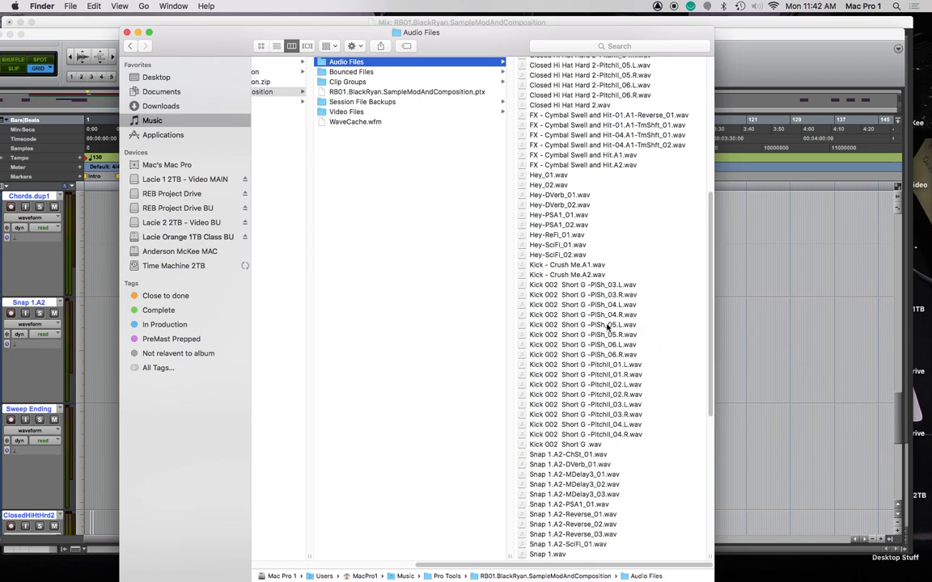
drag(709, 350, 694, 213)
Open the session's Bounced Files folder and check the Version1 MP3 and WAV files
click(412, 73)
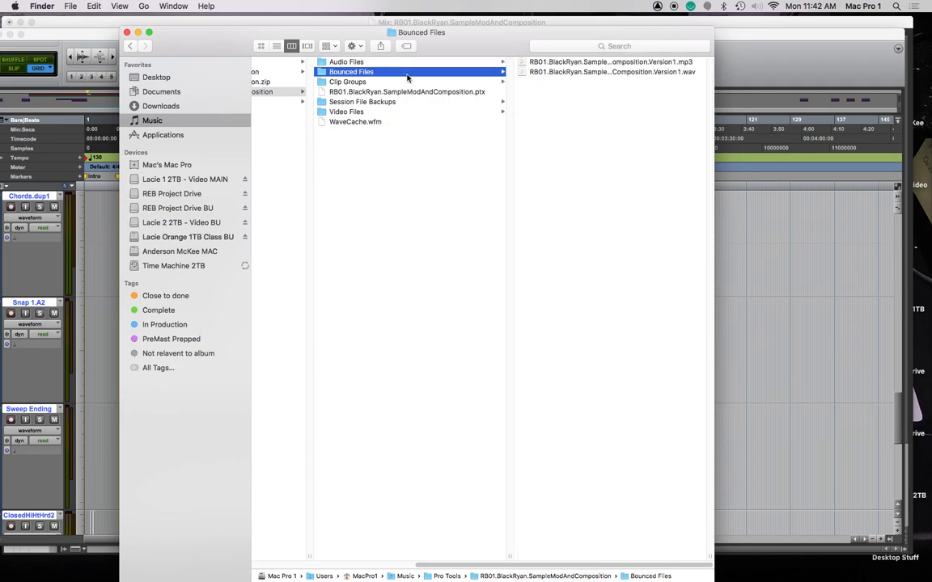
click(617, 63)
click(492, 72)
click(484, 63)
Compress the whole SampleModAndComposition session folder into a zip archive
scroll(486, 173, left, 4)
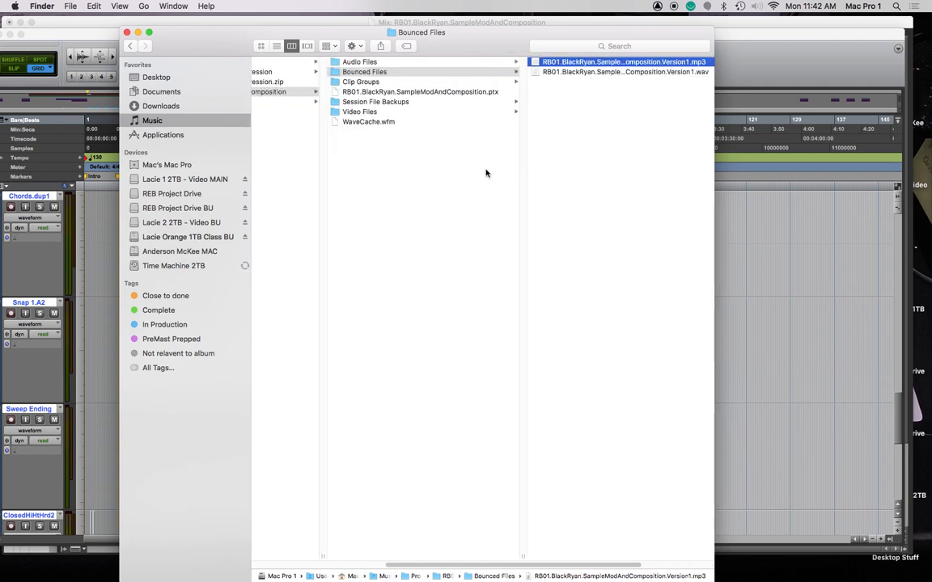
scroll(486, 173, left, 3)
right_click(331, 93)
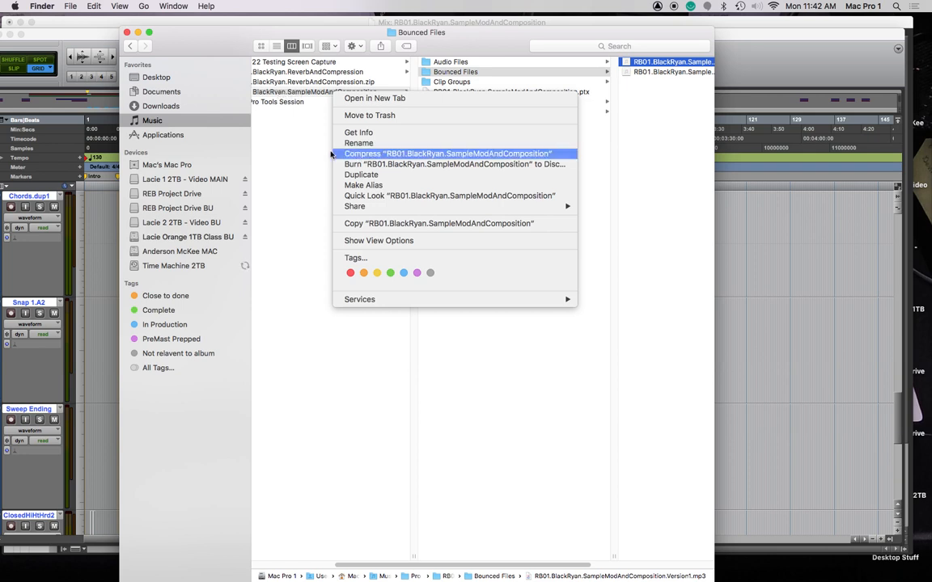
click(449, 154)
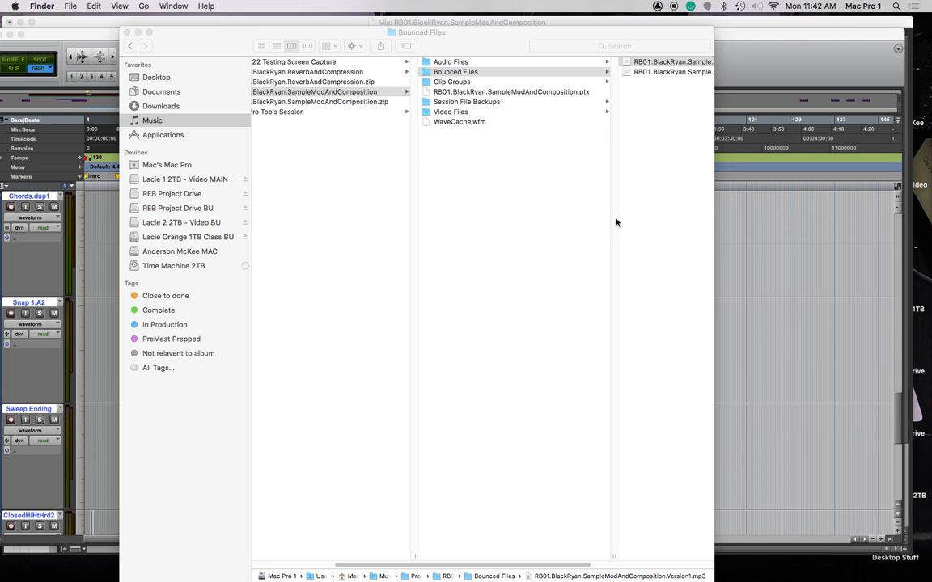
click(535, 259)
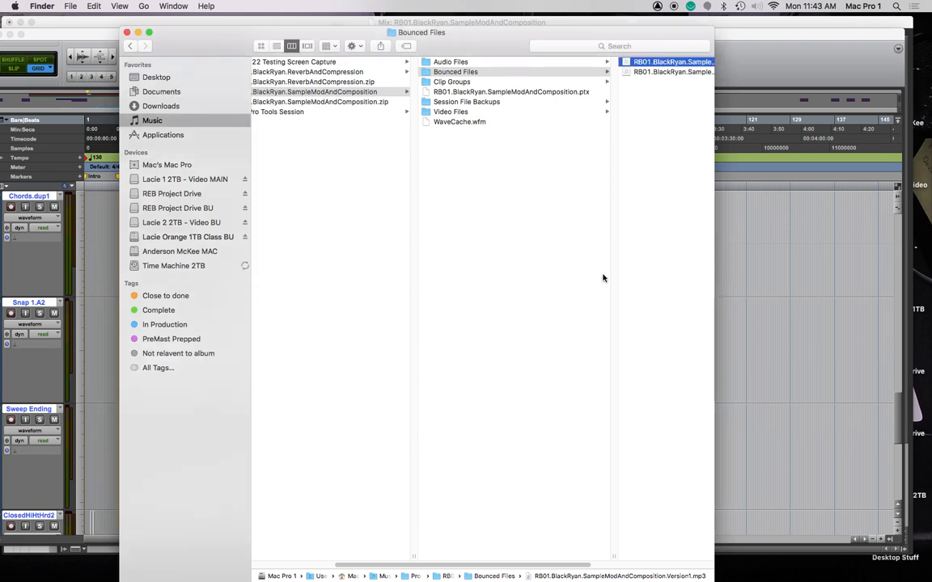
Review the bounced MP3's details, the session's audio files and the SampleModAndComposition zip archive
scroll(510, 225, right, 5)
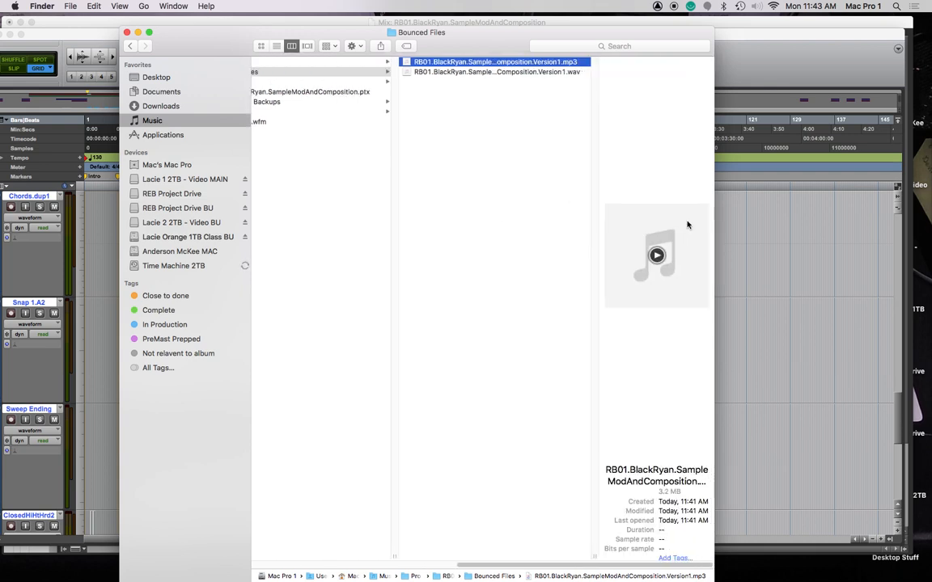
scroll(313, 161, left, 1)
scroll(312, 162, left, 5)
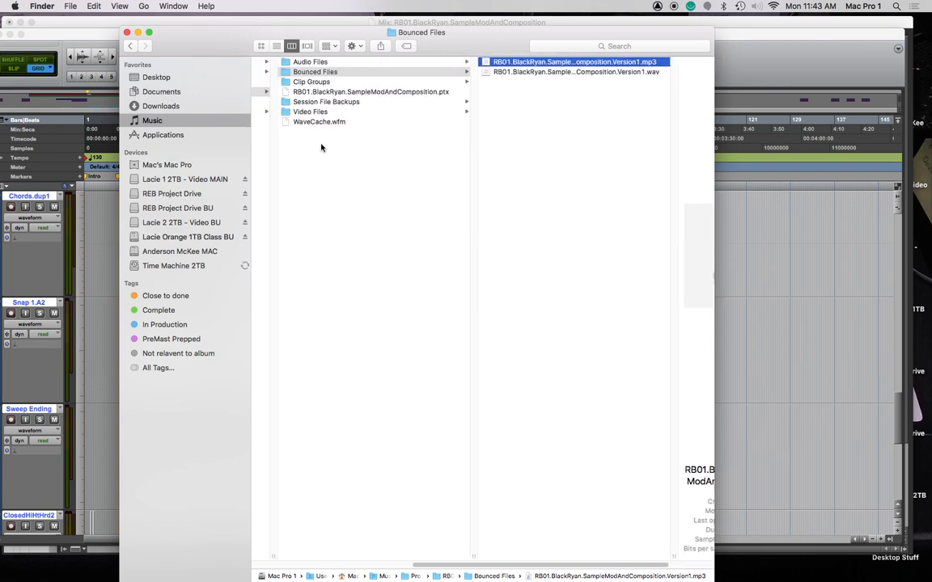
click(341, 62)
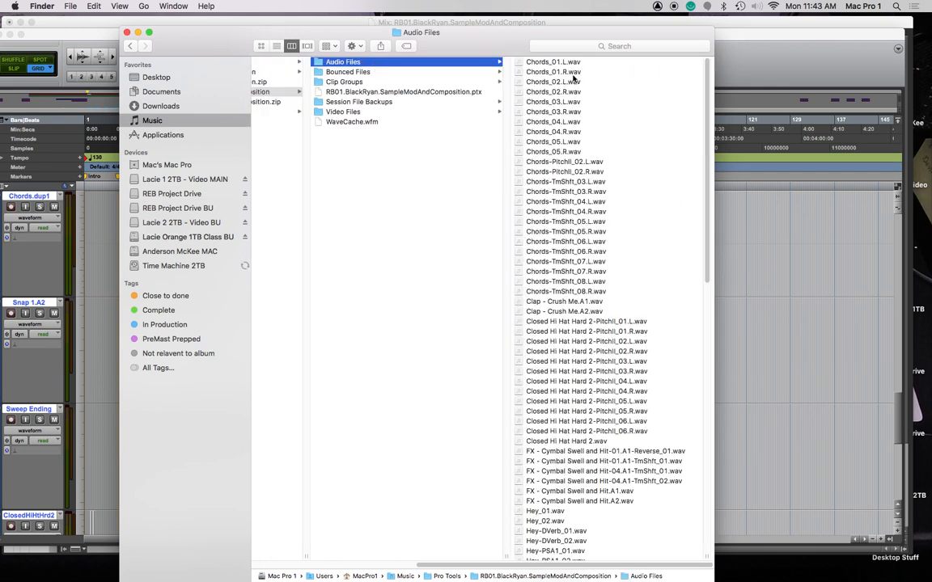
scroll(587, 441, down, 5)
scroll(587, 441, down, 10)
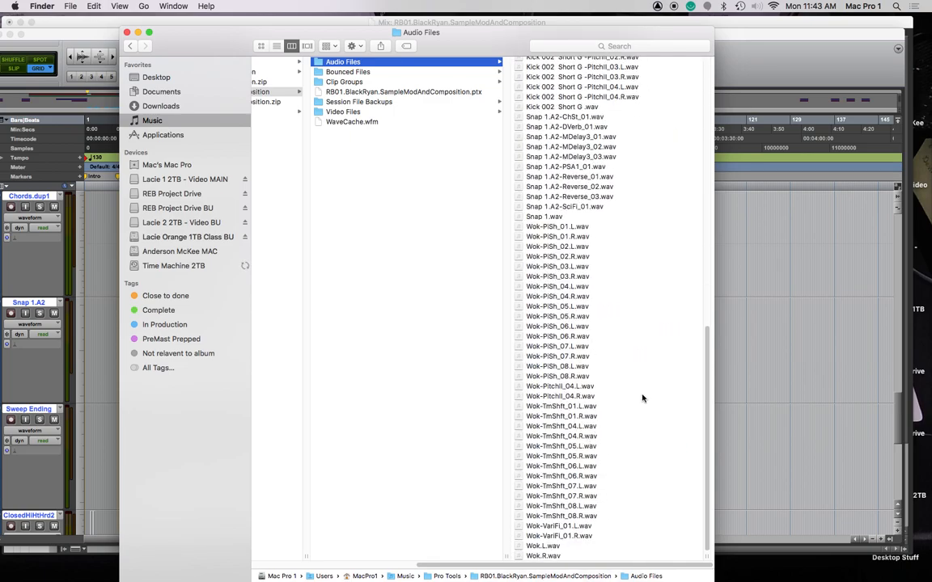
scroll(375, 285, left, 5)
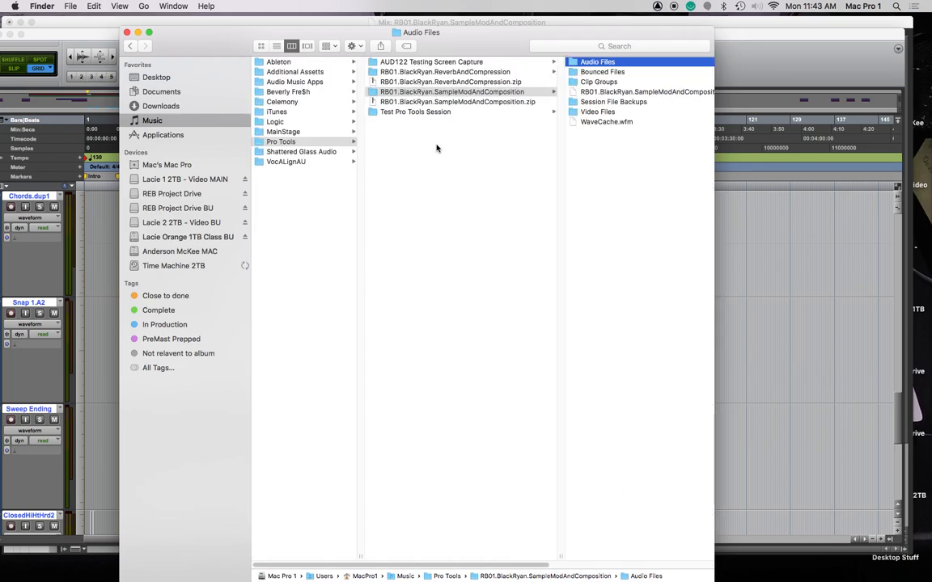
click(418, 92)
click(419, 103)
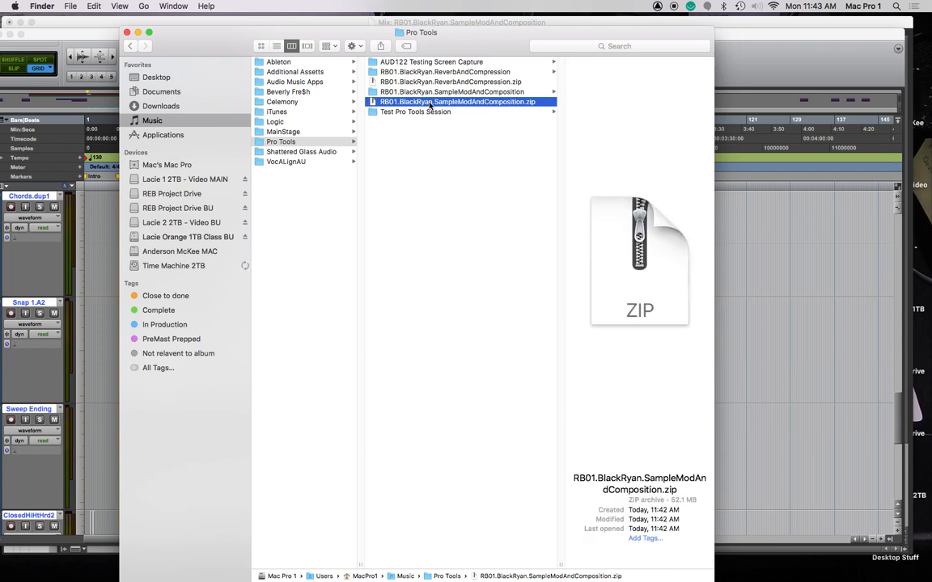
Preview the bounced Version1 WAV from the session's Bounced Files folder
click(414, 91)
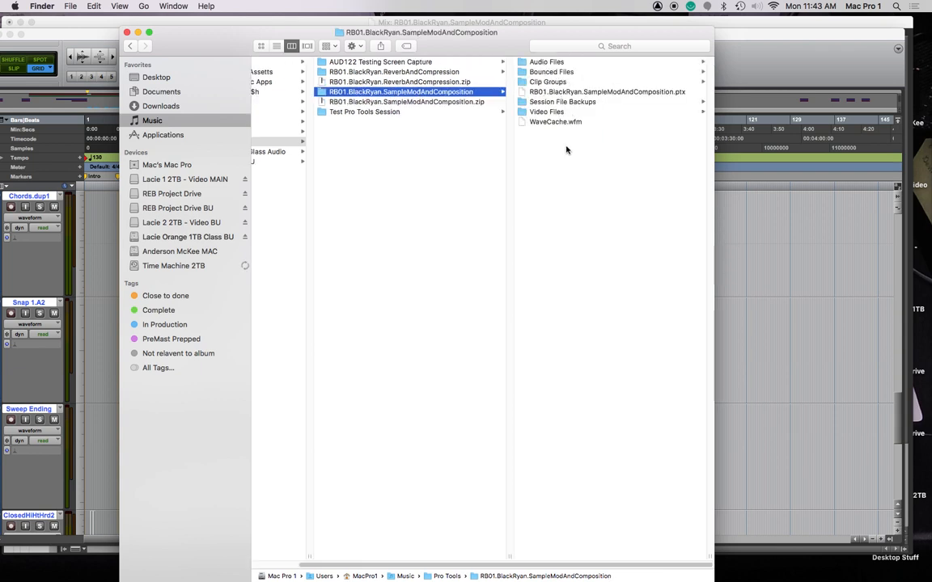
click(552, 76)
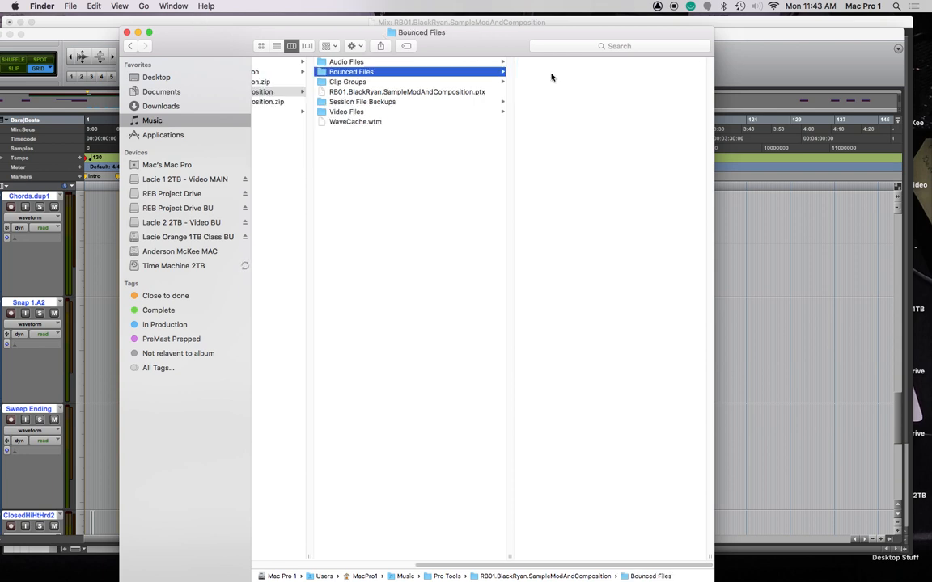
click(616, 76)
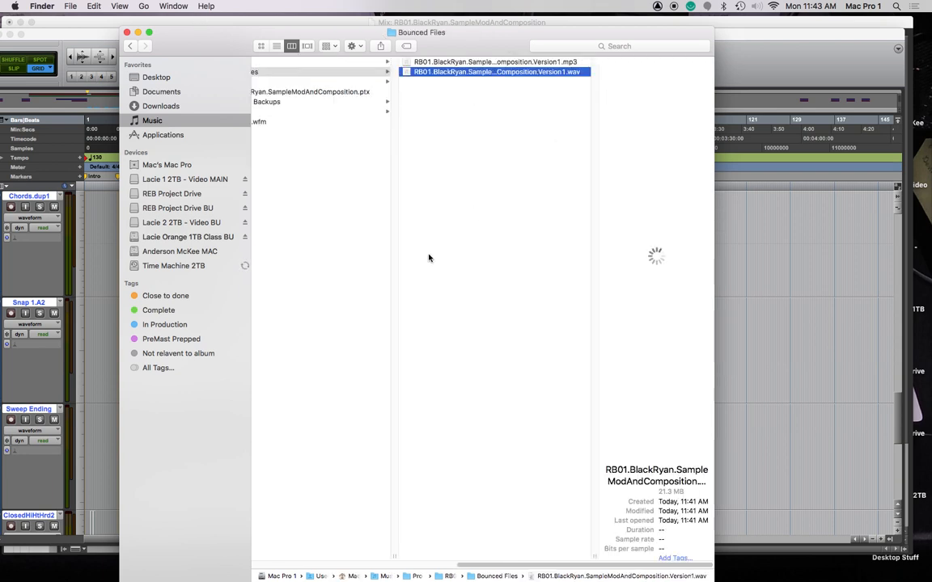
key(space)
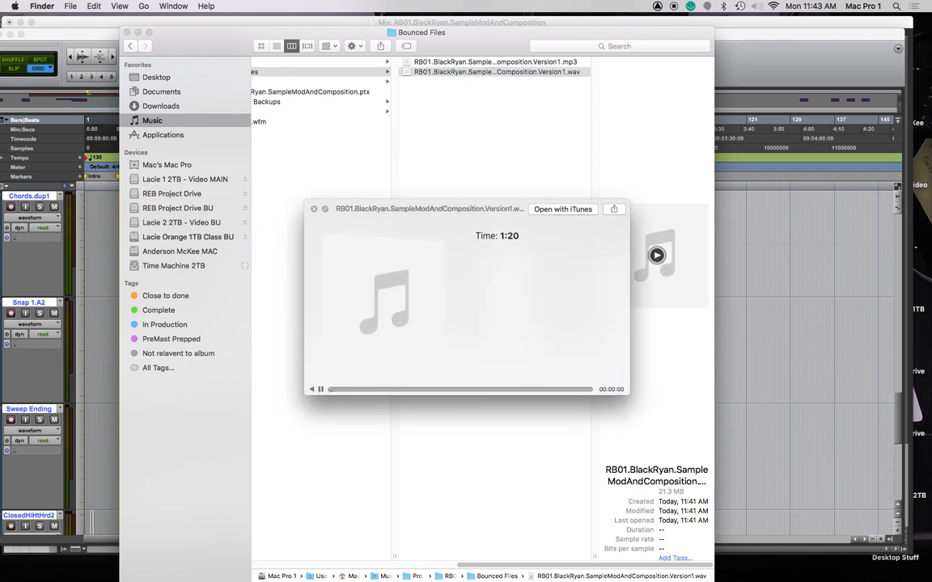